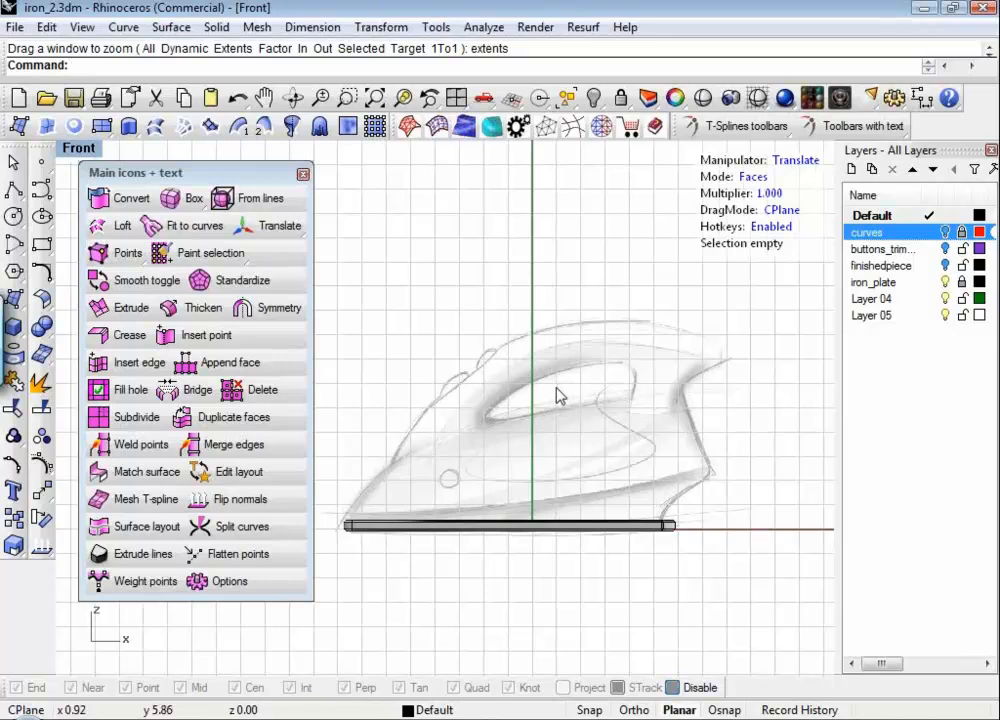
Step: Examine the iron plate against the background sketch in the Front and Perspective views
{"action": "right_click_drag", "start_coordinate": [531, 413], "coordinate": [520, 380]}
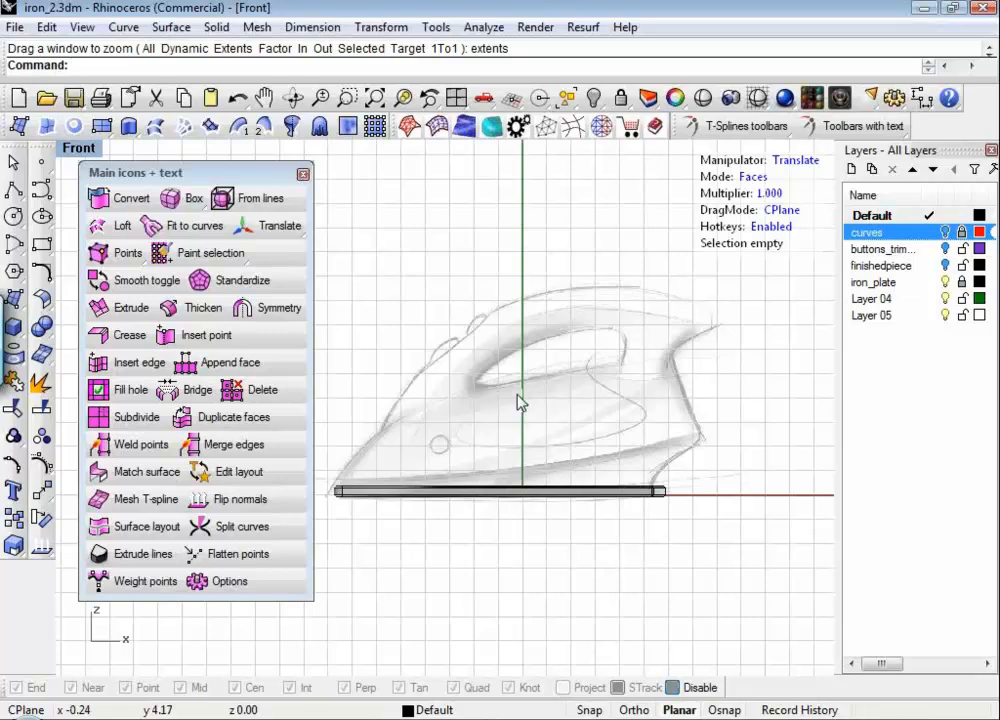
{"action": "right_click_drag", "start_coordinate": [520, 403], "coordinate": [537, 411]}
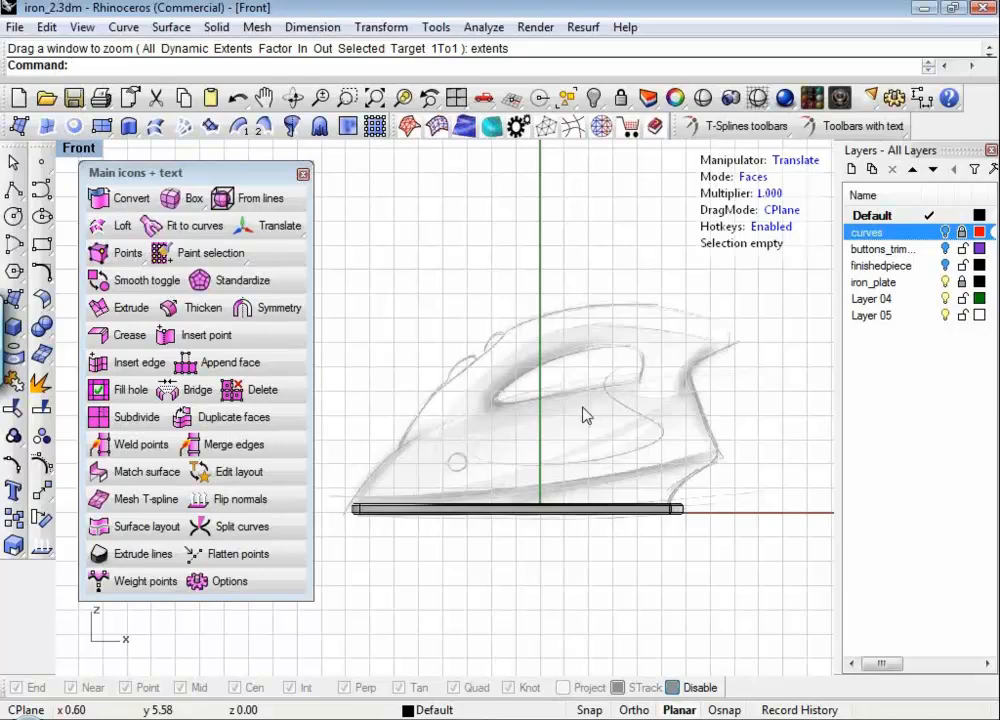
{"action": "mouse_move", "coordinate": [577, 393]}
{"action": "right_mouse_down"}
{"action": "mouse_move", "coordinate": [565, 275]}
{"action": "mouse_move", "coordinate": [545, 357]}
{"action": "mouse_move", "coordinate": [611, 366]}
{"action": "right_mouse_up"}
{"action": "type", "text": "P"}
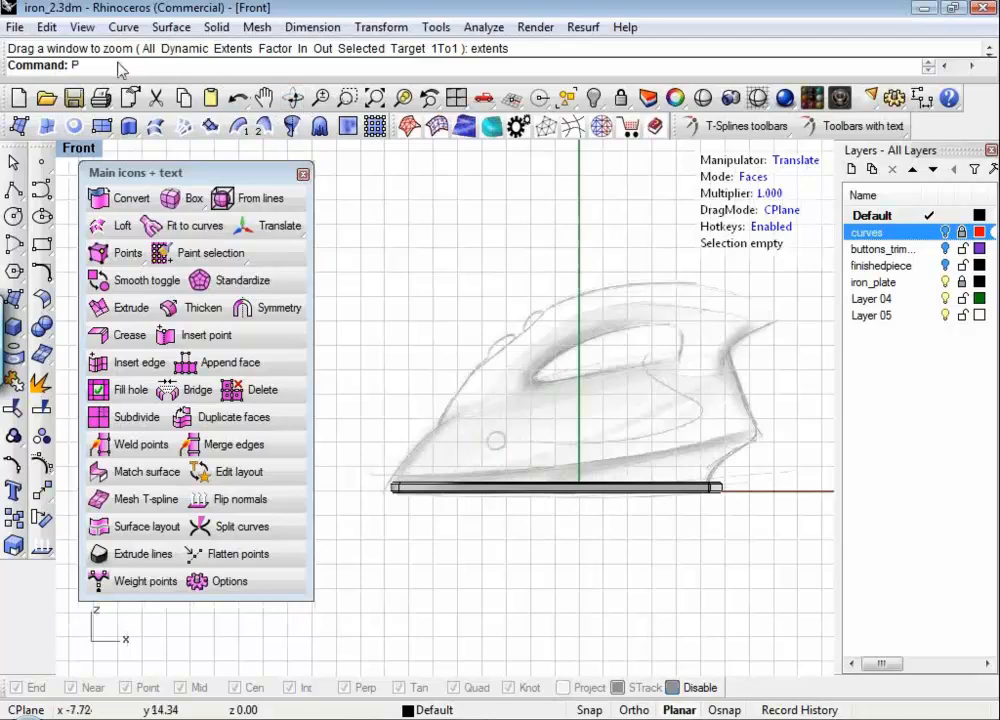
{"action": "key", "text": "Return"}
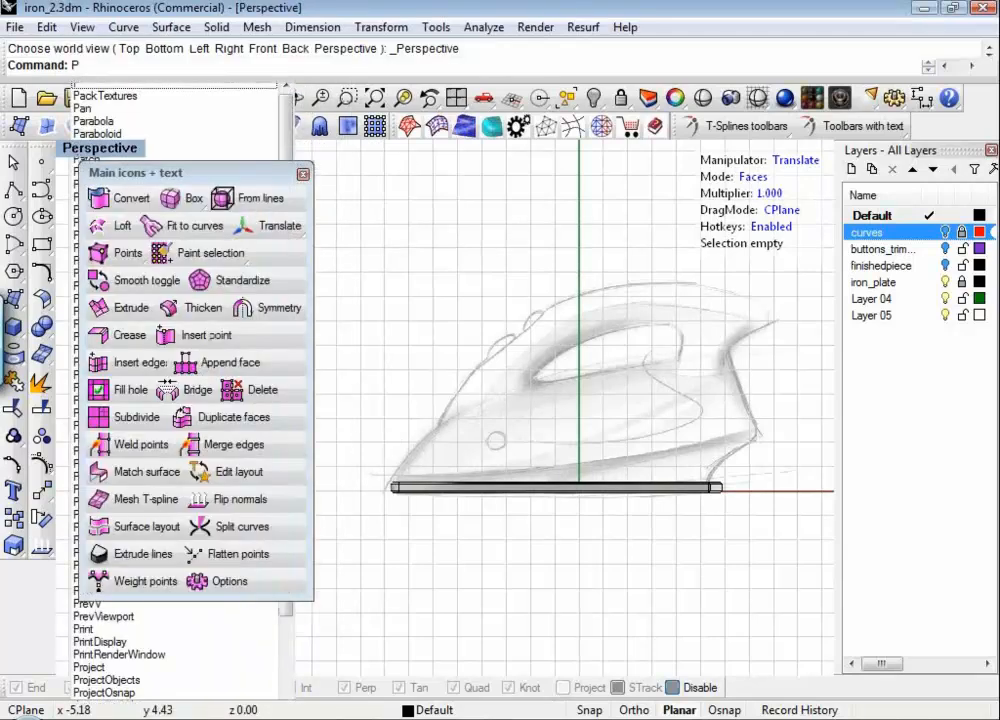
{"action": "right_click_drag", "start_coordinate": [512, 248], "coordinate": [553, 458]}
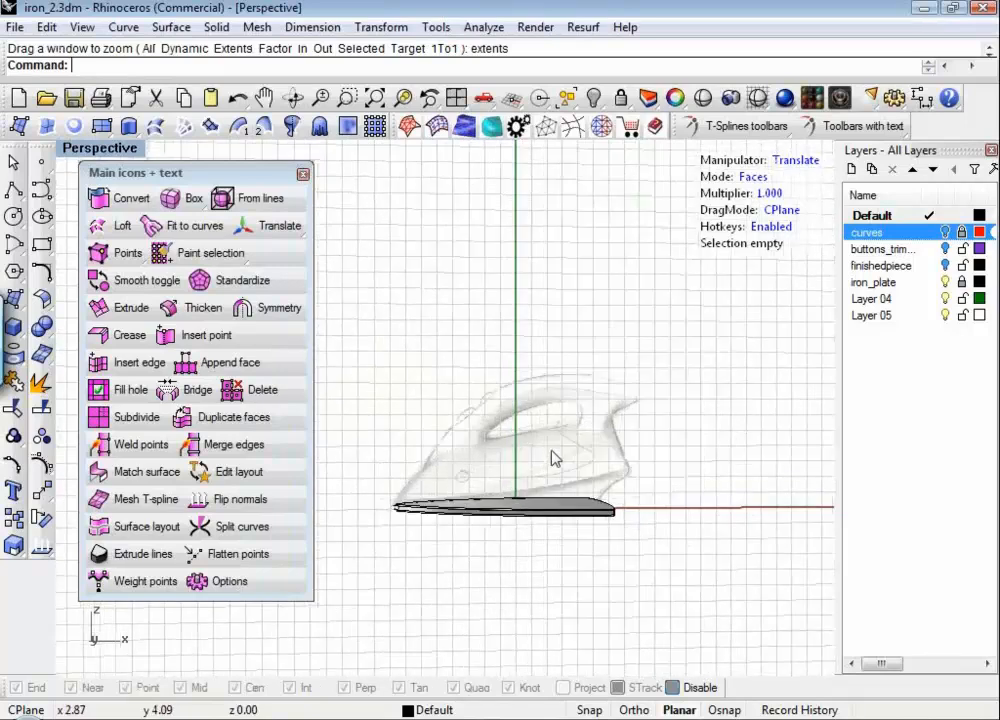
{"action": "scroll", "coordinate": [645, 428], "scroll_direction": "up", "scroll_amount": 3}
{"action": "mouse_move", "coordinate": [645, 428]}
{"action": "right_mouse_down"}
{"action": "mouse_move", "coordinate": [607, 449]}
{"action": "mouse_move", "coordinate": [491, 462]}
{"action": "mouse_move", "coordinate": [432, 448]}
{"action": "mouse_move", "coordinate": [671, 446]}
{"action": "mouse_move", "coordinate": [645, 377]}
{"action": "mouse_move", "coordinate": [517, 417]}
{"action": "mouse_move", "coordinate": [643, 400]}
{"action": "mouse_move", "coordinate": [603, 404]}
{"action": "mouse_move", "coordinate": [553, 390]}
{"action": "mouse_move", "coordinate": [520, 445]}
{"action": "mouse_move", "coordinate": [496, 424]}
{"action": "mouse_move", "coordinate": [576, 424]}
{"action": "mouse_move", "coordinate": [536, 379]}
{"action": "mouse_move", "coordinate": [506, 425]}
{"action": "mouse_move", "coordinate": [413, 402]}
{"action": "mouse_move", "coordinate": [392, 430]}
{"action": "mouse_move", "coordinate": [509, 393]}
{"action": "mouse_move", "coordinate": [497, 384]}
{"action": "mouse_move", "coordinate": [458, 405]}
{"action": "mouse_move", "coordinate": [549, 415]}
{"action": "mouse_move", "coordinate": [480, 420]}
{"action": "mouse_move", "coordinate": [520, 393]}
{"action": "mouse_move", "coordinate": [511, 385]}
{"action": "mouse_move", "coordinate": [558, 397]}
{"action": "mouse_move", "coordinate": [573, 358]}
{"action": "mouse_move", "coordinate": [591, 350]}
{"action": "mouse_move", "coordinate": [638, 375]}
{"action": "mouse_move", "coordinate": [609, 383]}
{"action": "mouse_move", "coordinate": [652, 401]}
{"action": "mouse_move", "coordinate": [653, 392]}
{"action": "mouse_move", "coordinate": [574, 397]}
{"action": "mouse_move", "coordinate": [545, 415]}
{"action": "mouse_move", "coordinate": [550, 381]}
{"action": "mouse_move", "coordinate": [536, 408]}
{"action": "mouse_move", "coordinate": [537, 393]}
{"action": "mouse_move", "coordinate": [521, 393]}
{"action": "mouse_move", "coordinate": [621, 330]}
{"action": "mouse_move", "coordinate": [596, 357]}
{"action": "mouse_move", "coordinate": [436, 360]}
{"action": "mouse_move", "coordinate": [520, 453]}
{"action": "mouse_move", "coordinate": [413, 422]}
{"action": "mouse_move", "coordinate": [650, 392]}
{"action": "mouse_move", "coordinate": [641, 379]}
{"action": "mouse_move", "coordinate": [636, 420]}
{"action": "mouse_move", "coordinate": [607, 475]}
{"action": "mouse_move", "coordinate": [588, 372]}
{"action": "mouse_move", "coordinate": [634, 420]}
{"action": "right_mouse_up"}
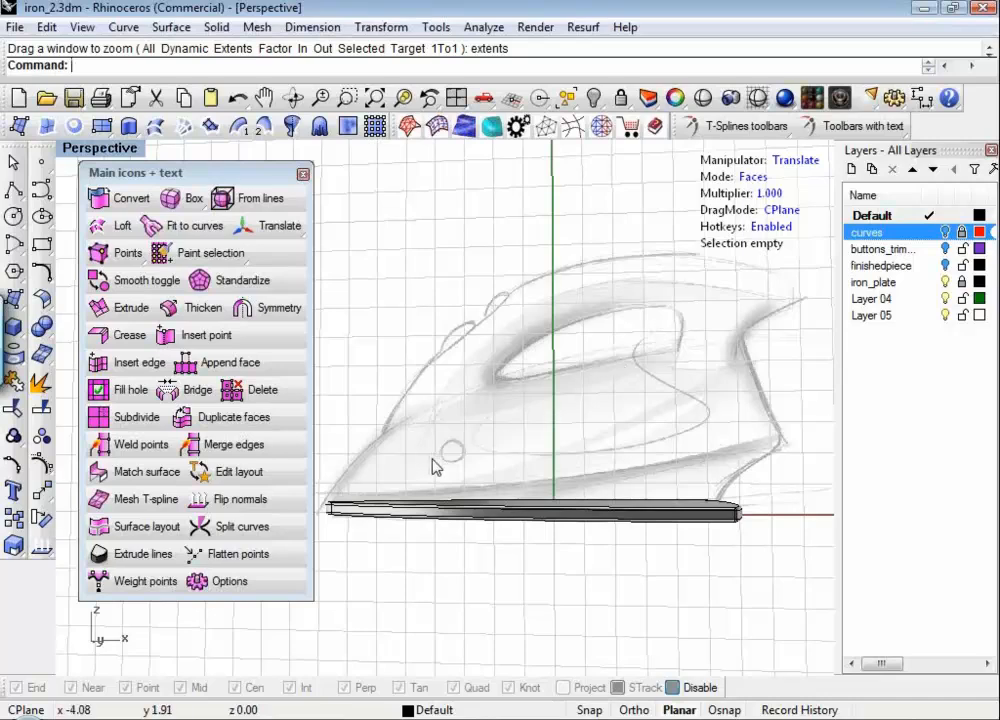
{"action": "right_click_drag", "start_coordinate": [436, 467], "coordinate": [410, 480]}
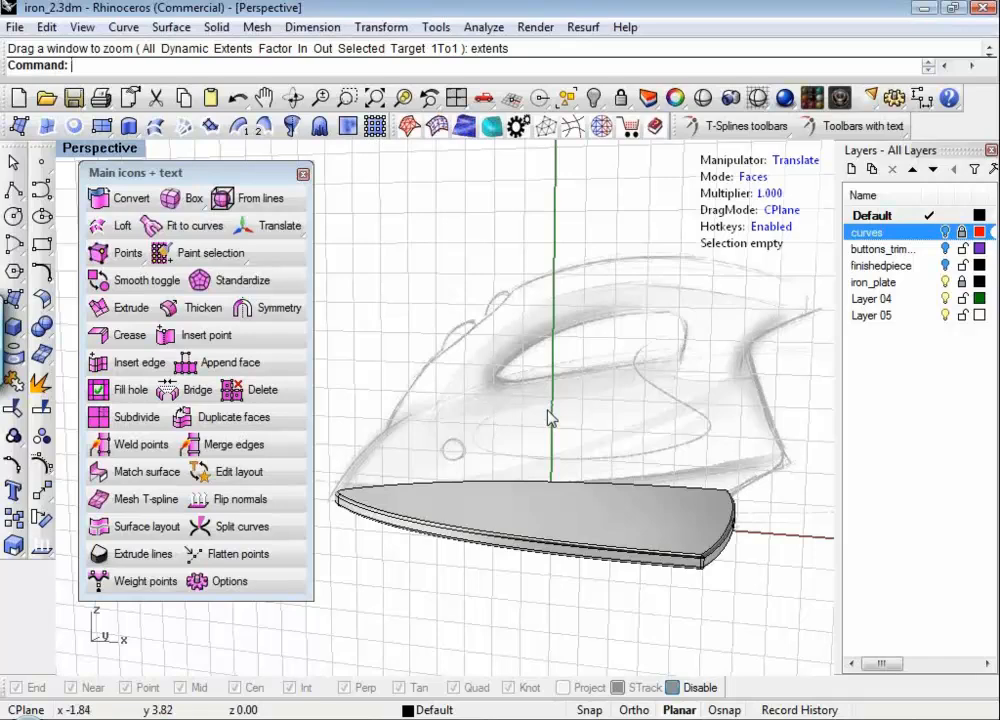
{"action": "right_click_drag", "start_coordinate": [533, 428], "coordinate": [596, 415]}
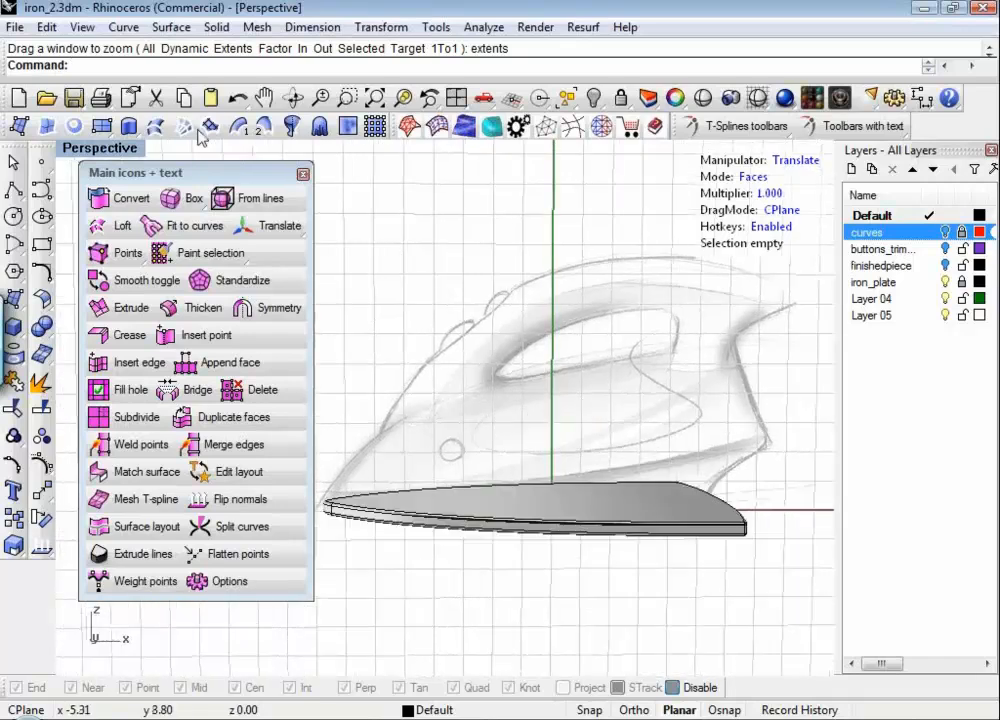
{"action": "type", "text": "f"}
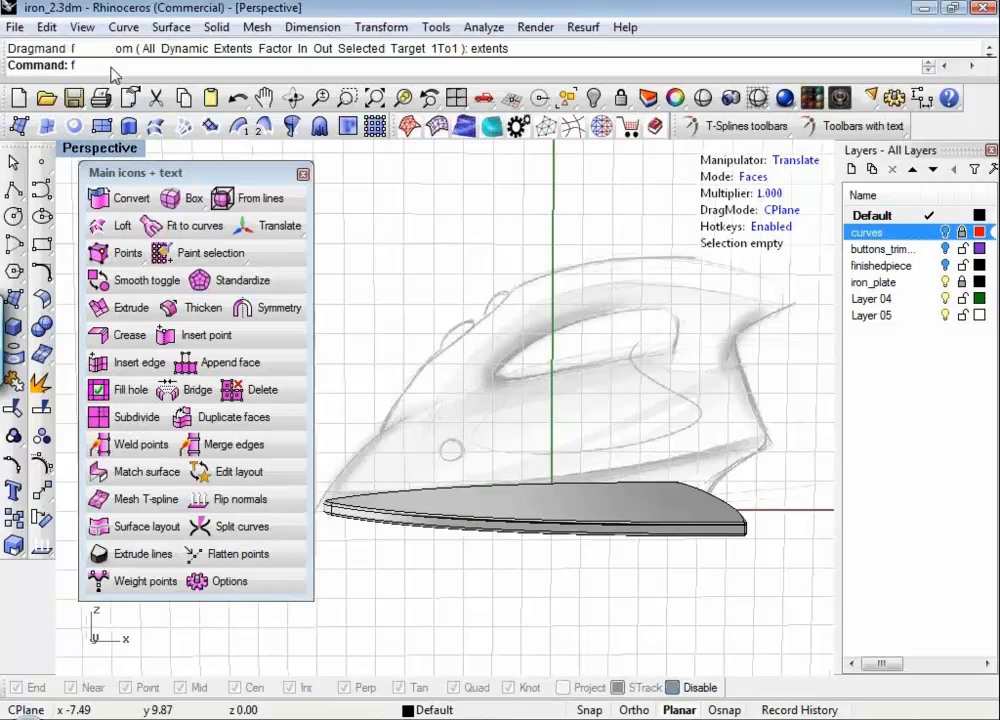
{"action": "key", "text": "Return"}
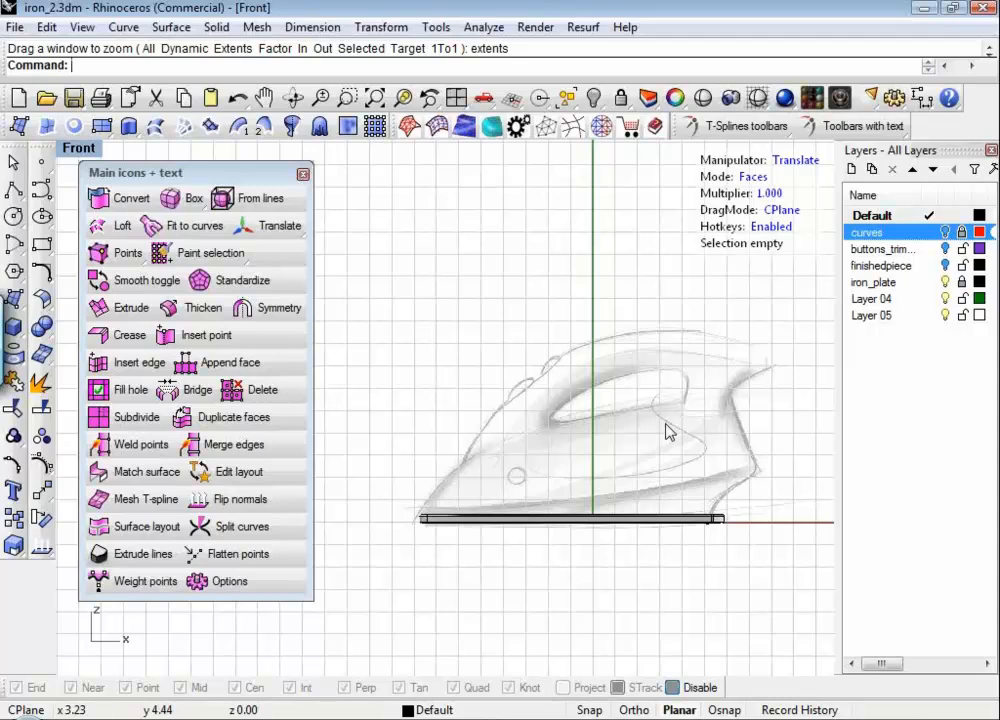
{"action": "mouse_move", "coordinate": [645, 424]}
{"action": "right_mouse_down"}
{"action": "mouse_move", "coordinate": [618, 404]}
{"action": "mouse_move", "coordinate": [620, 415]}
{"action": "mouse_move", "coordinate": [653, 411]}
{"action": "right_mouse_up"}
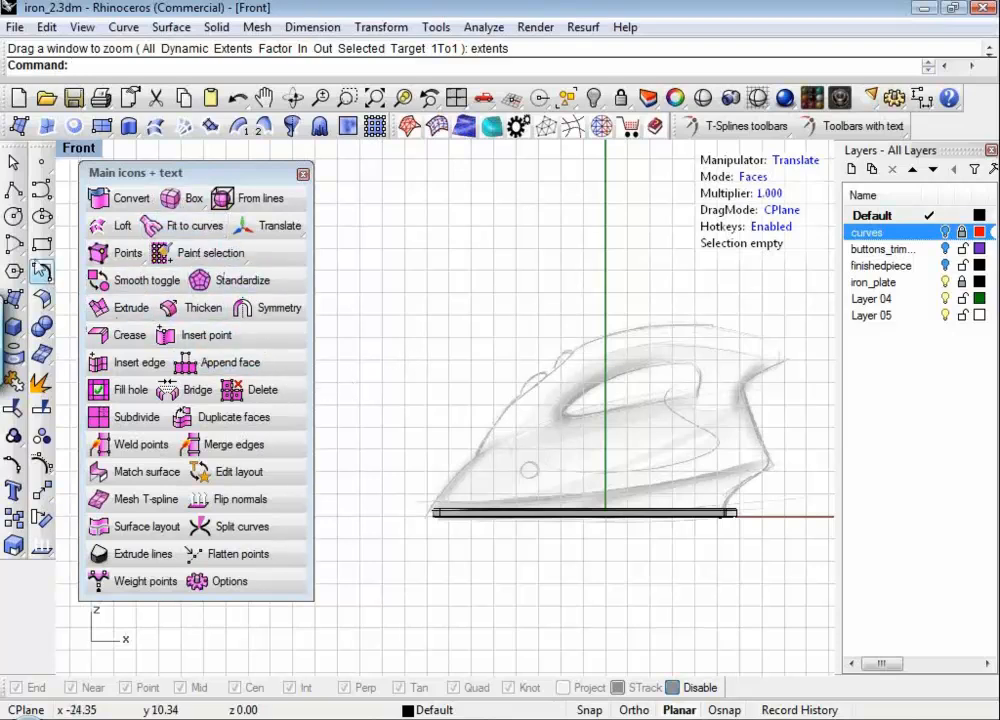
Step: Draw a circle in the empty area beside the iron's nose in the Front view and turn on its control points
{"action": "left_click", "coordinate": [15, 217]}
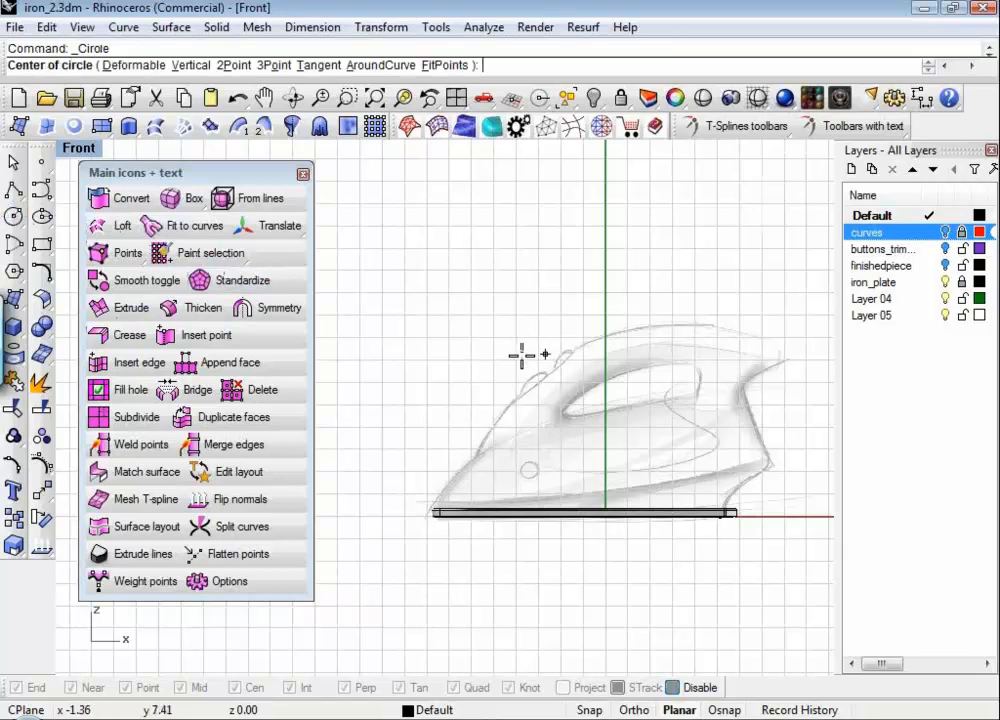
{"action": "left_click", "coordinate": [392, 310]}
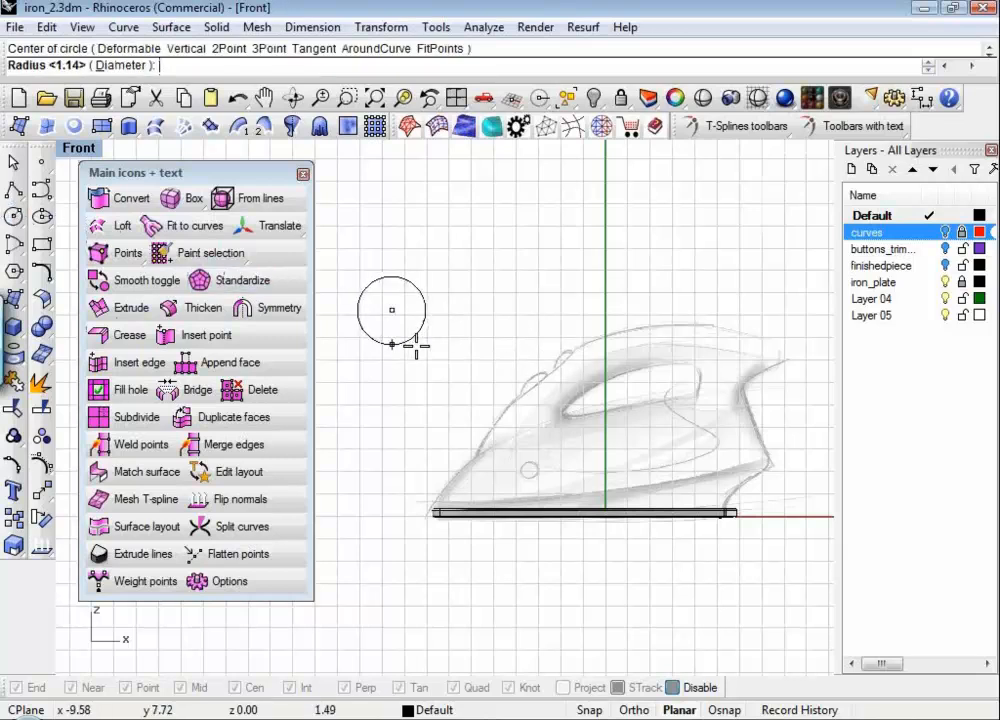
{"action": "left_click", "coordinate": [424, 352]}
{"action": "right_click_drag", "start_coordinate": [447, 368], "coordinate": [551, 415]}
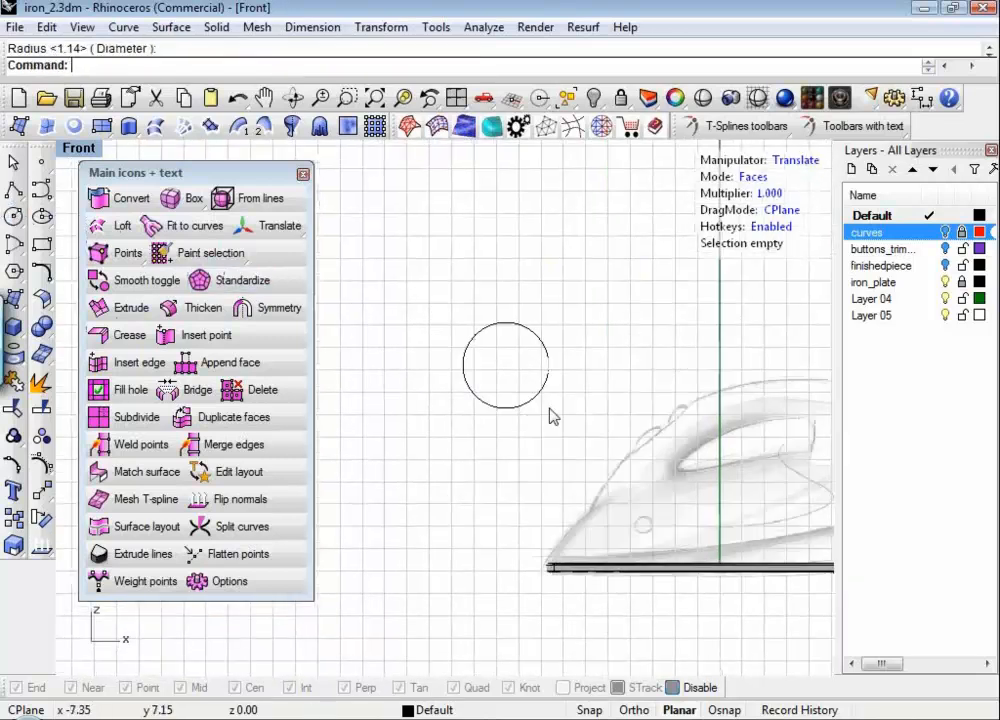
{"action": "left_click", "coordinate": [508, 406]}
{"action": "middle_click", "coordinate": [507, 425]}
{"action": "left_click", "coordinate": [507, 440]}
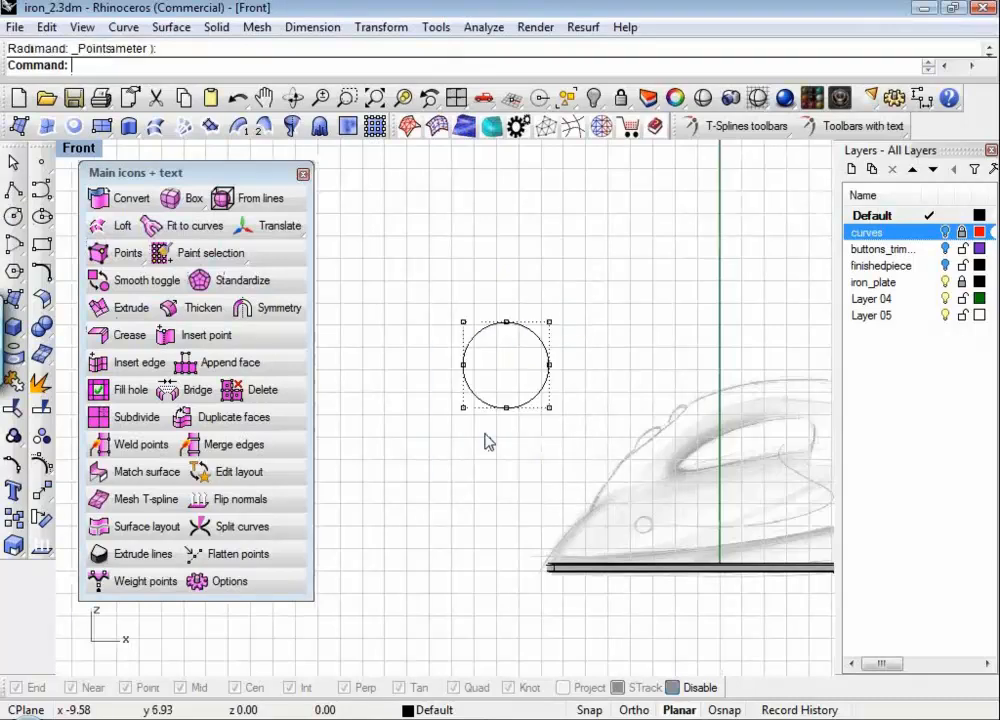
Step: Try stretching the circle by moving its right and left control points outward, and undo the moves
{"action": "scroll", "coordinate": [556, 395], "scroll_direction": "up", "scroll_amount": 2}
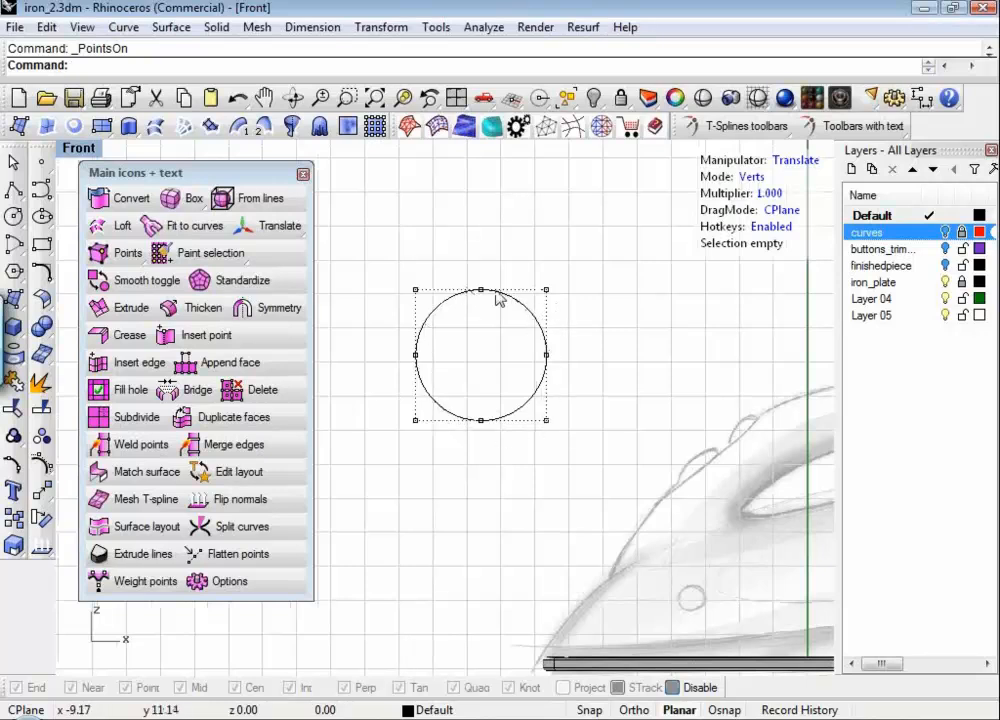
{"action": "left_click", "coordinate": [547, 356]}
{"action": "left_click_drag", "start_coordinate": [630, 355], "coordinate": [674, 363]}
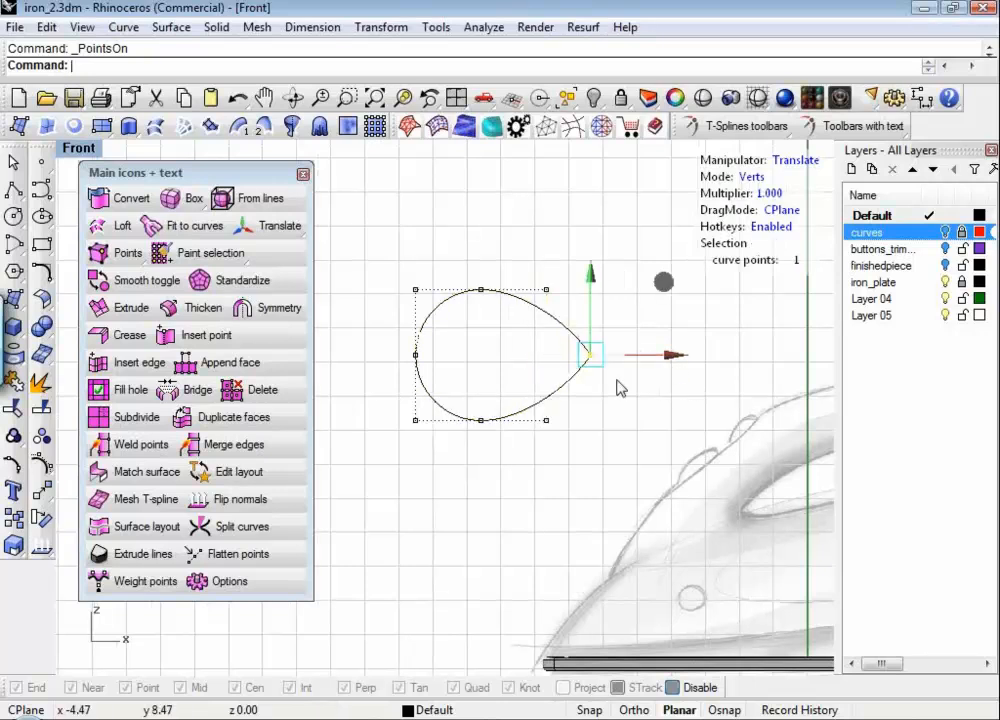
{"action": "left_click", "coordinate": [417, 356]}
{"action": "left_click_drag", "start_coordinate": [503, 362], "coordinate": [463, 360]}
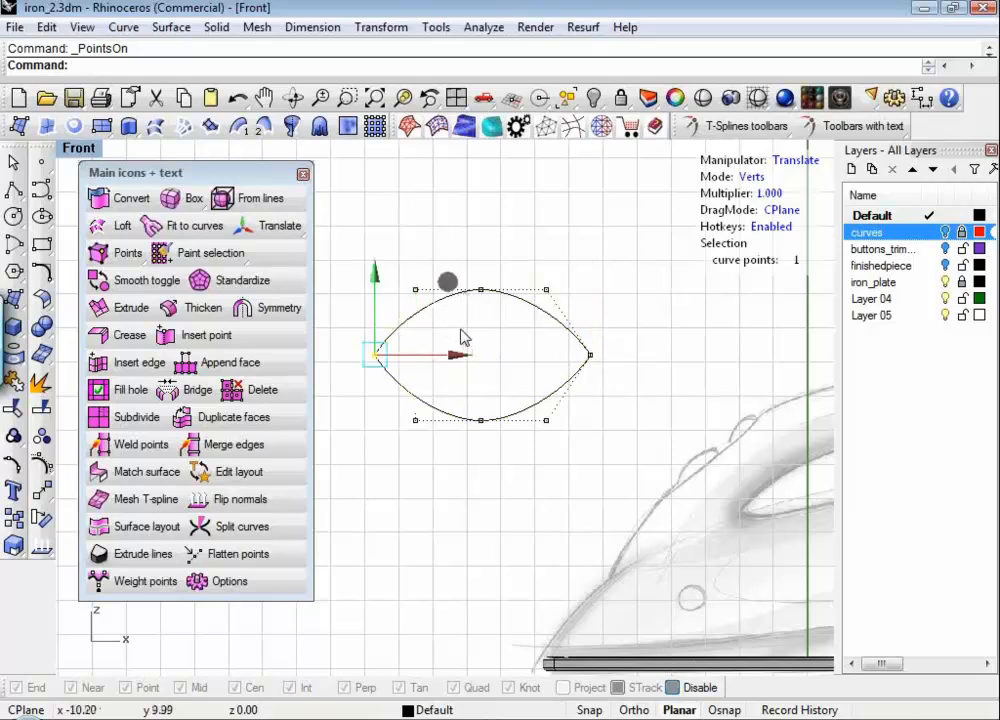
{"action": "left_click", "coordinate": [481, 290]}
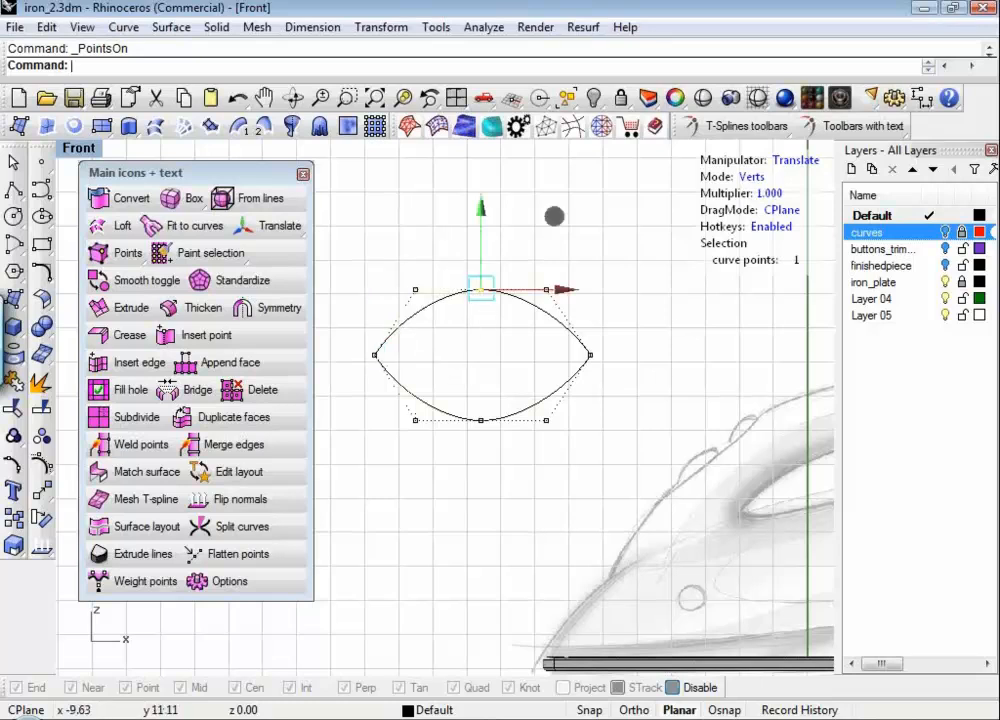
{"action": "mouse_move", "coordinate": [556, 214]}
{"action": "middle_mouse_down"}
{"action": "mouse_move", "coordinate": [552, 179]}
{"action": "mouse_move", "coordinate": [555, 221]}
{"action": "middle_mouse_up"}
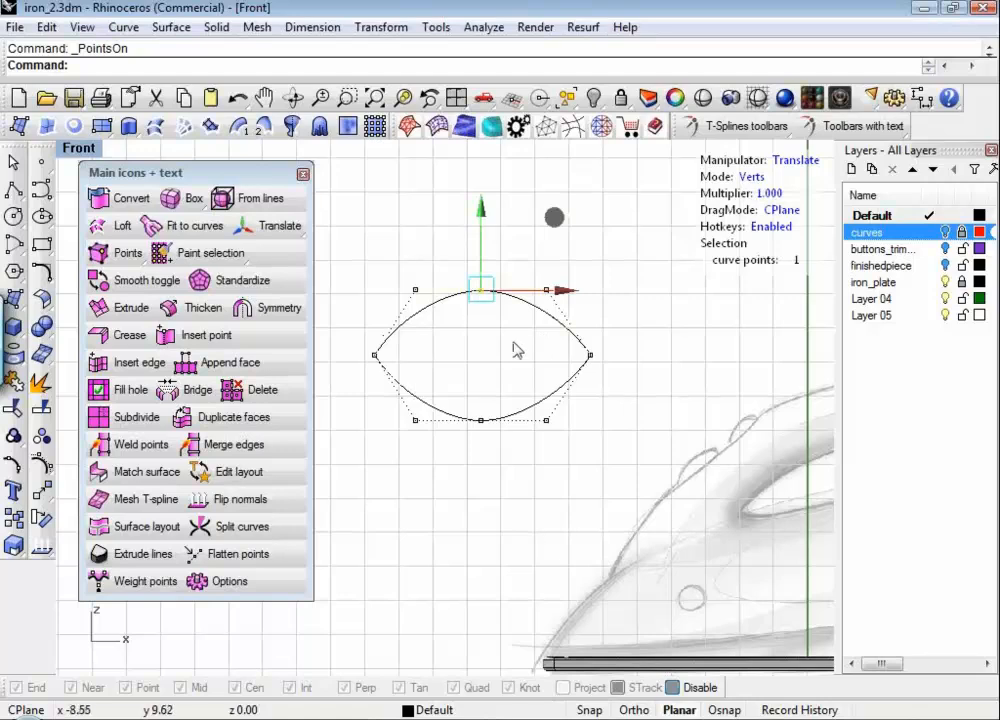
{"action": "key", "text": "ctrl+z"}
{"action": "key", "text": "ctrl+z"}
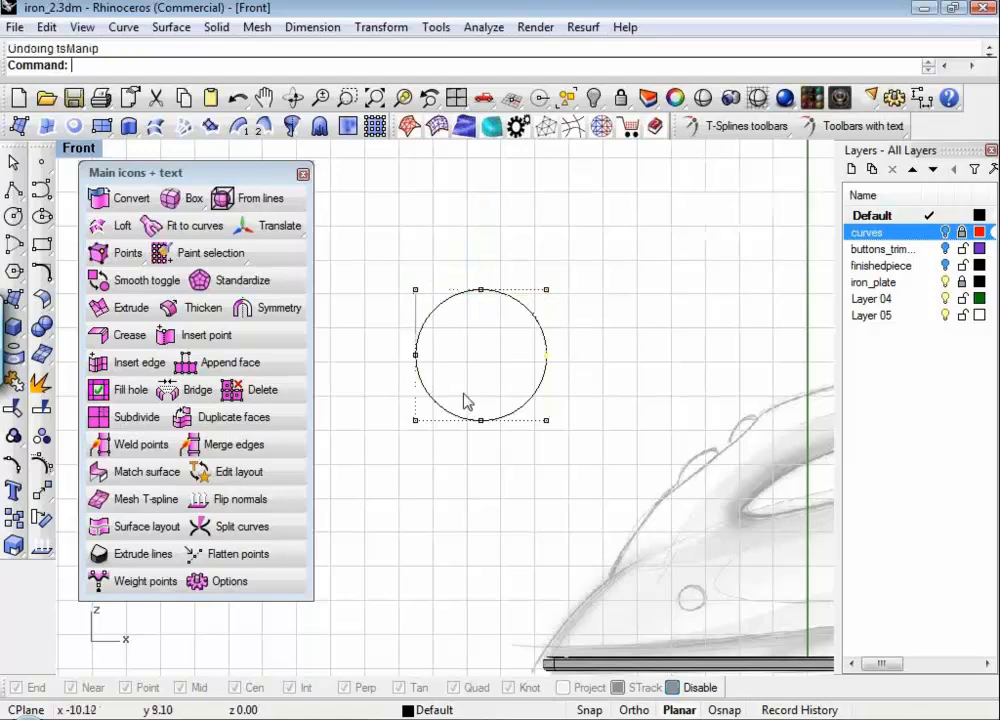
{"action": "right_click_drag", "start_coordinate": [587, 440], "coordinate": [470, 421]}
{"action": "key", "text": "Escape"}
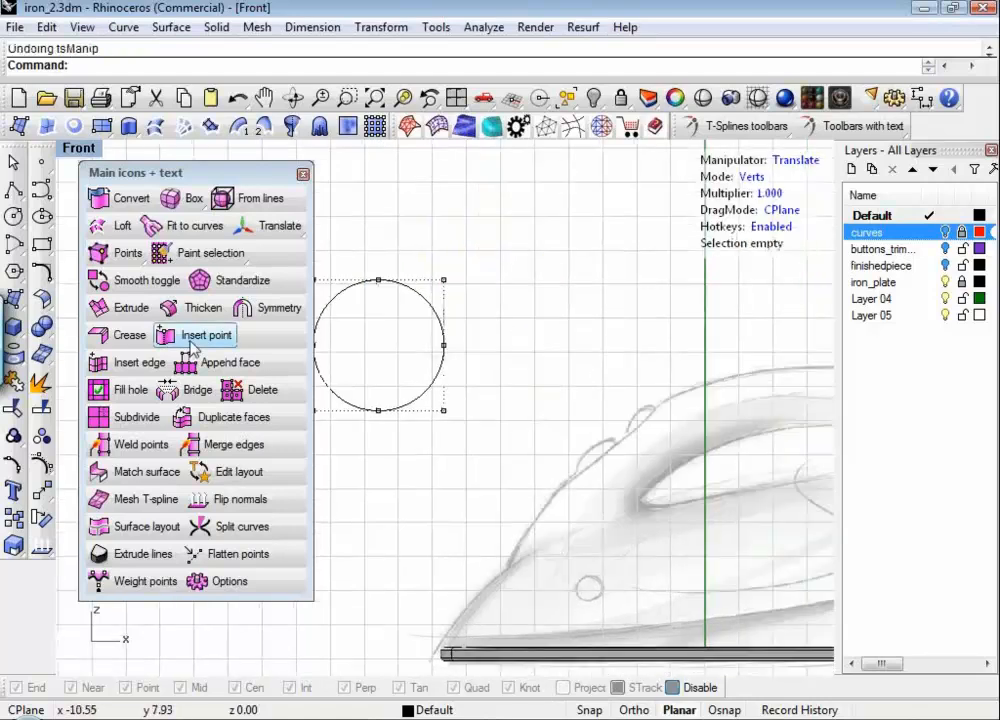
Step: Create a four-point T-Splines face between the circle and the iron sketch with Append face
{"action": "left_click", "coordinate": [210, 376]}
{"action": "left_click", "coordinate": [627, 404]}
{"action": "left_click", "coordinate": [627, 284]}
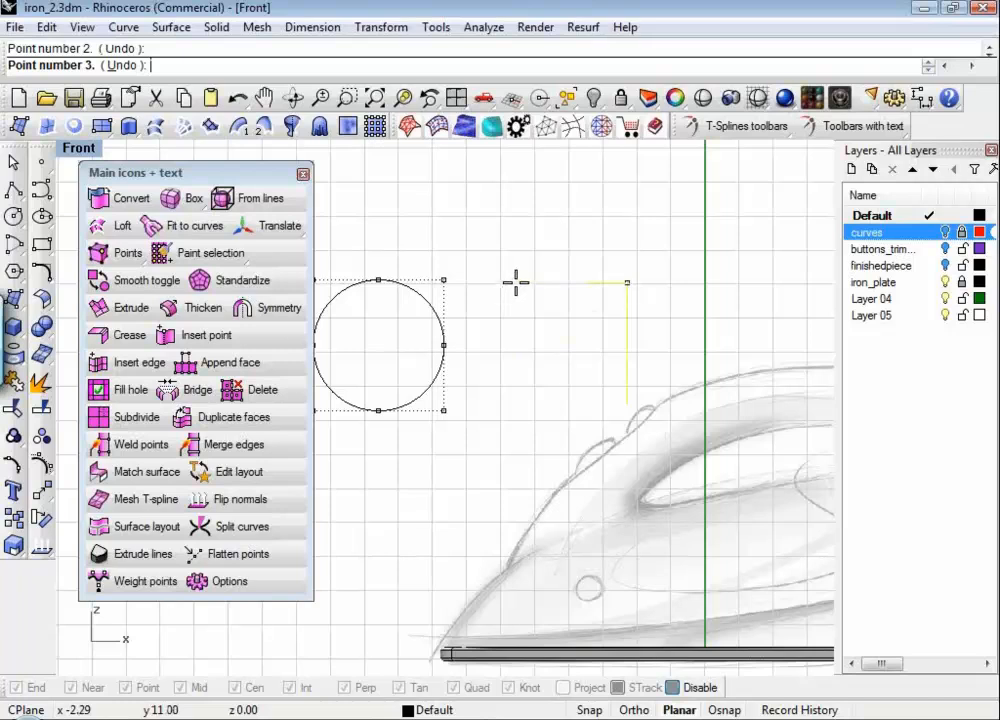
{"action": "left_click", "coordinate": [515, 284]}
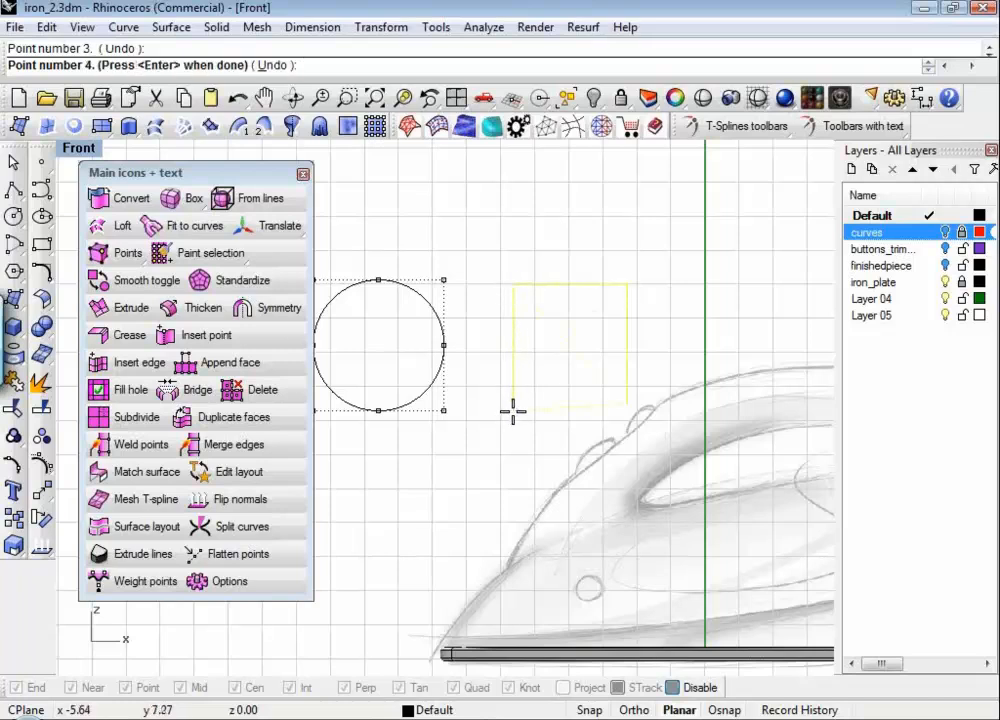
{"action": "left_click", "coordinate": [513, 410]}
{"action": "key", "text": "Return"}
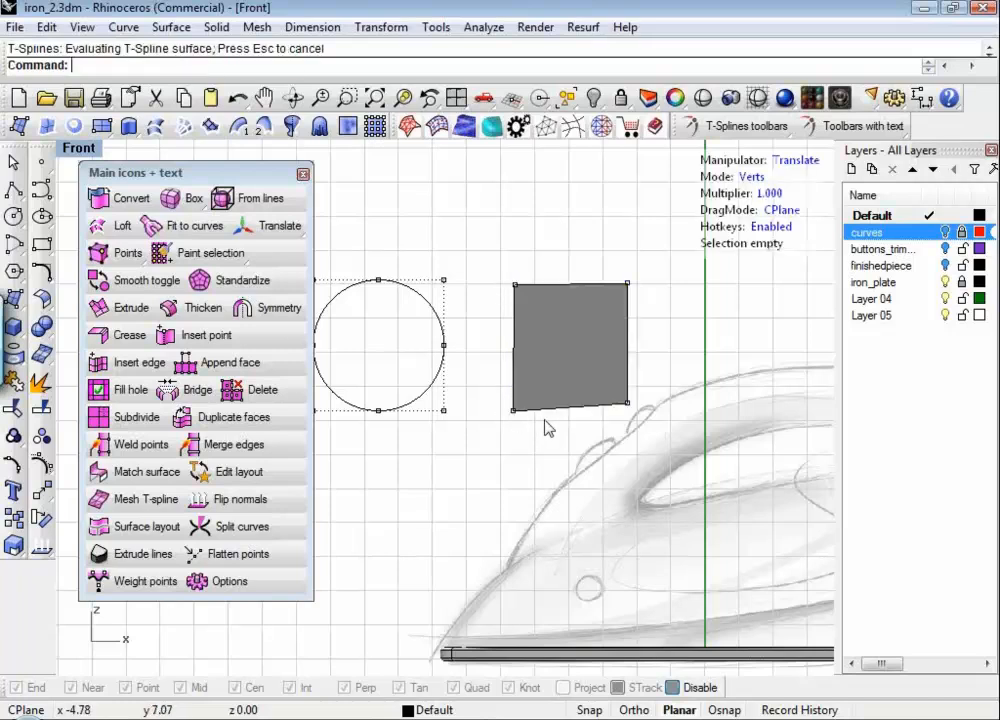
Step: In the Perspective view, thicken the four-sided face into a closed T-Splines body with DirectionType PerVertexNormal and CreaseEdges No
{"action": "right_click", "coordinate": [131, 67]}
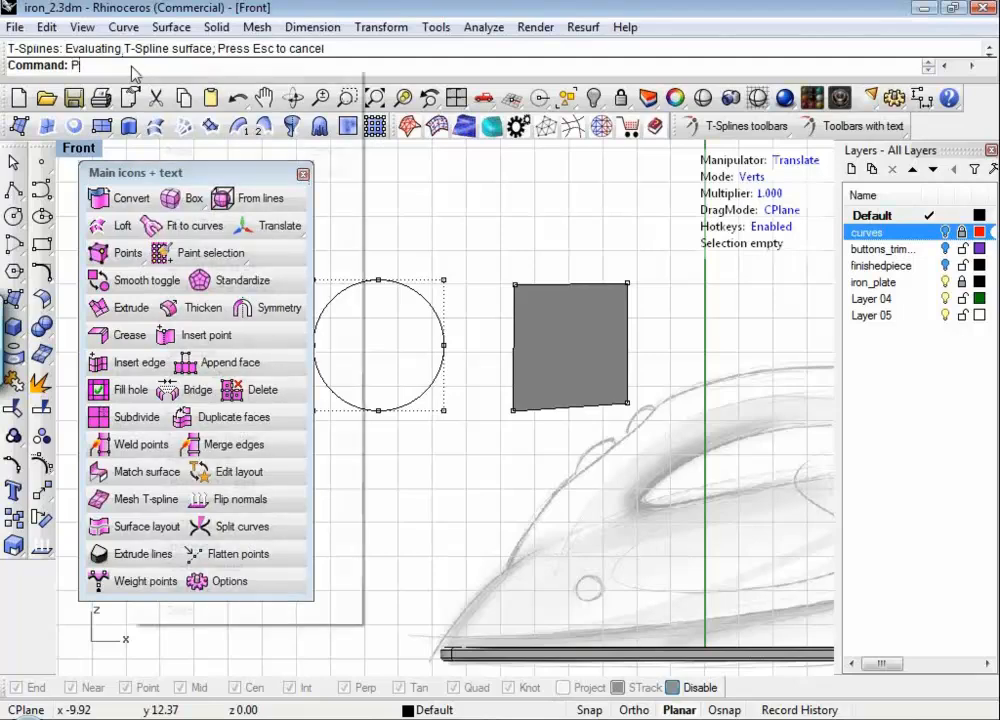
{"action": "key", "text": "Return"}
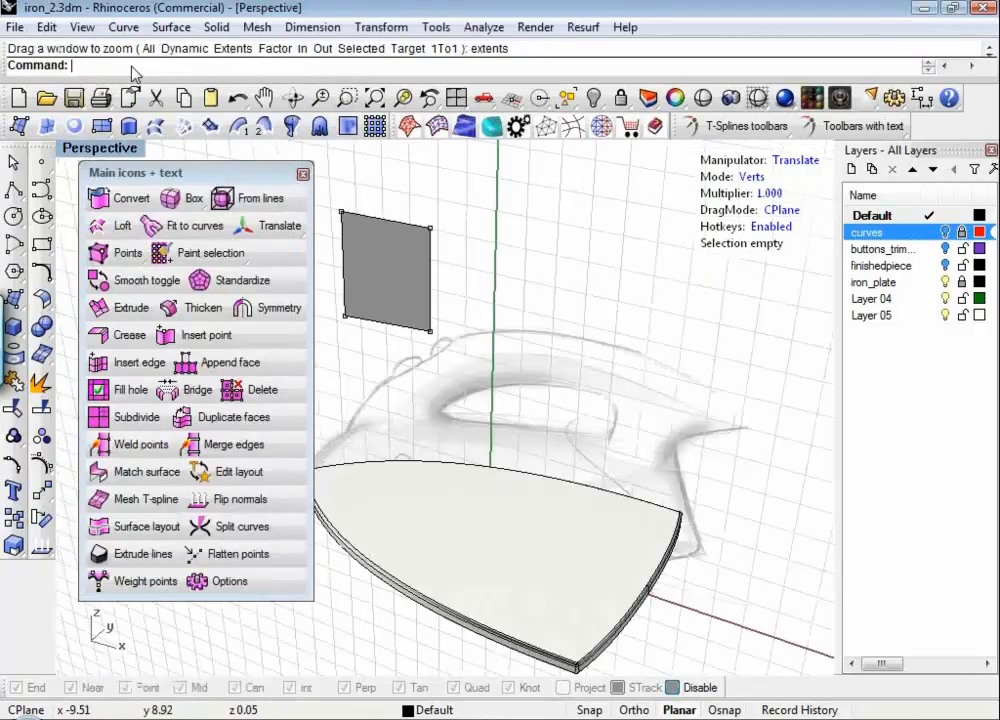
{"action": "left_click", "coordinate": [208, 310]}
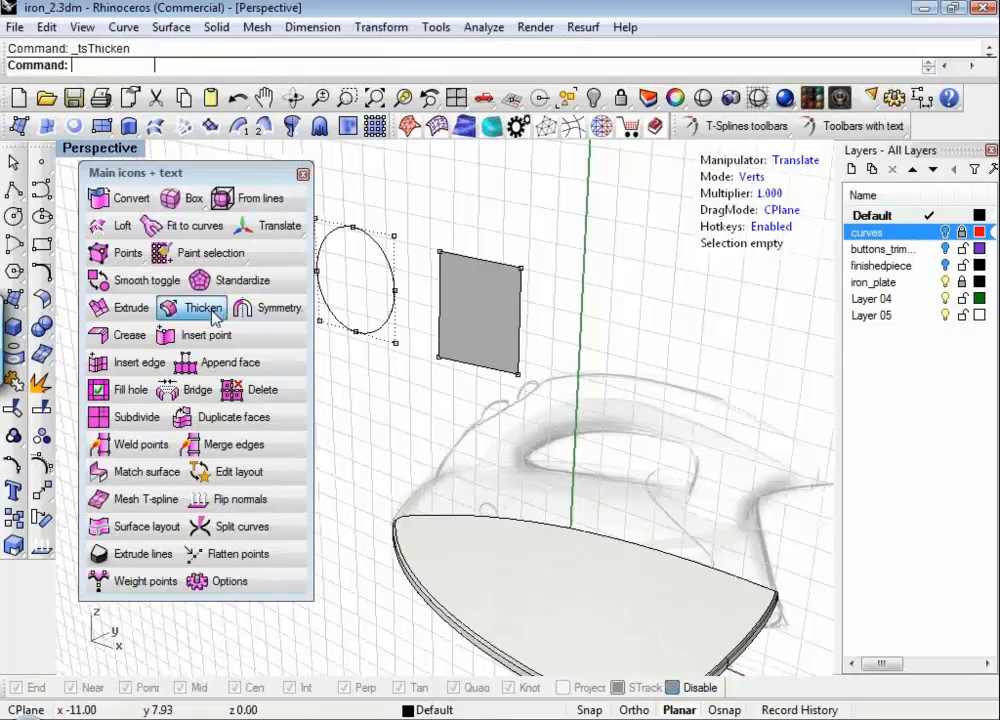
{"action": "left_click", "coordinate": [491, 330]}
{"action": "key", "text": "Return"}
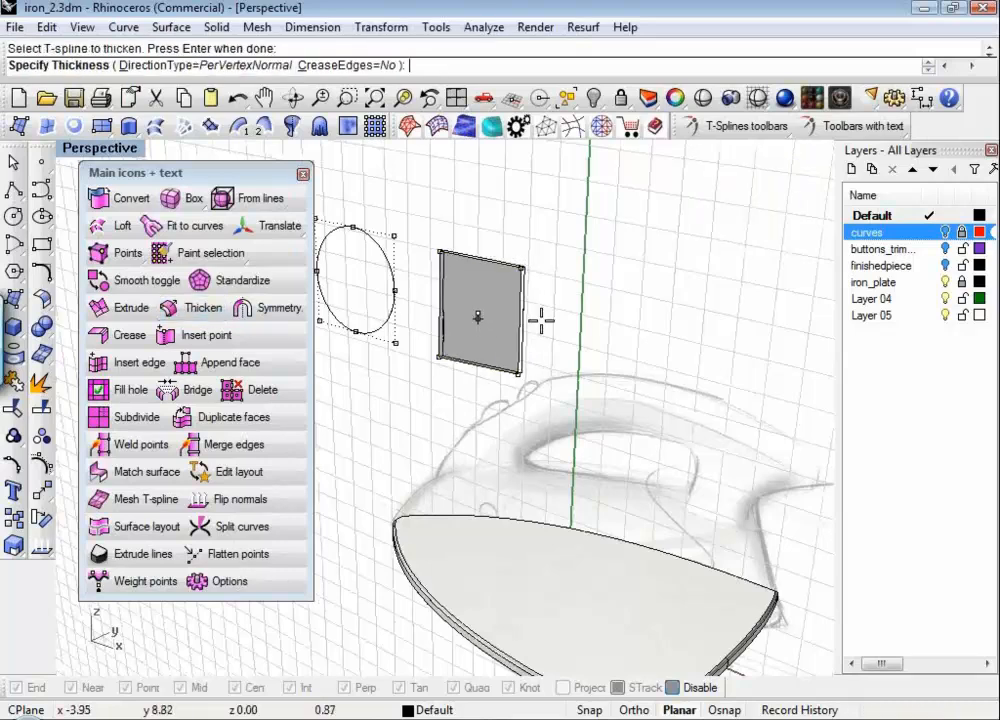
{"action": "left_click", "coordinate": [492, 397]}
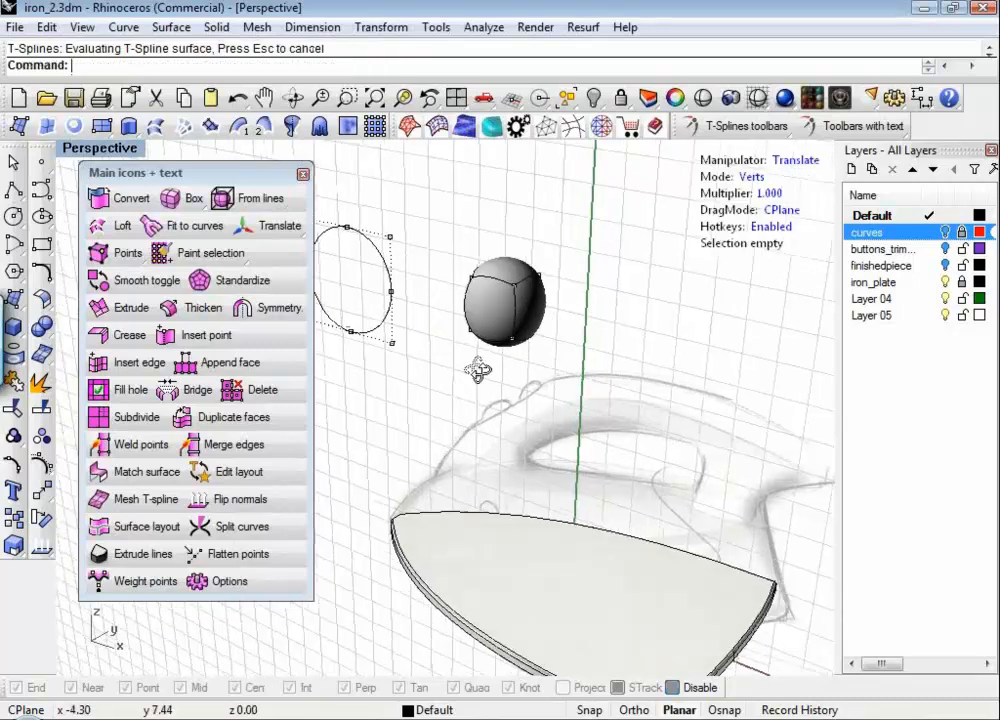
Step: In the Front view, move the body's upper-left vertex up and outward in box mode, and compare the box and smooth modes
{"action": "right_click_drag", "start_coordinate": [477, 371], "coordinate": [545, 400]}
{"action": "type", "text": "f"}
{"action": "key", "text": "Return"}
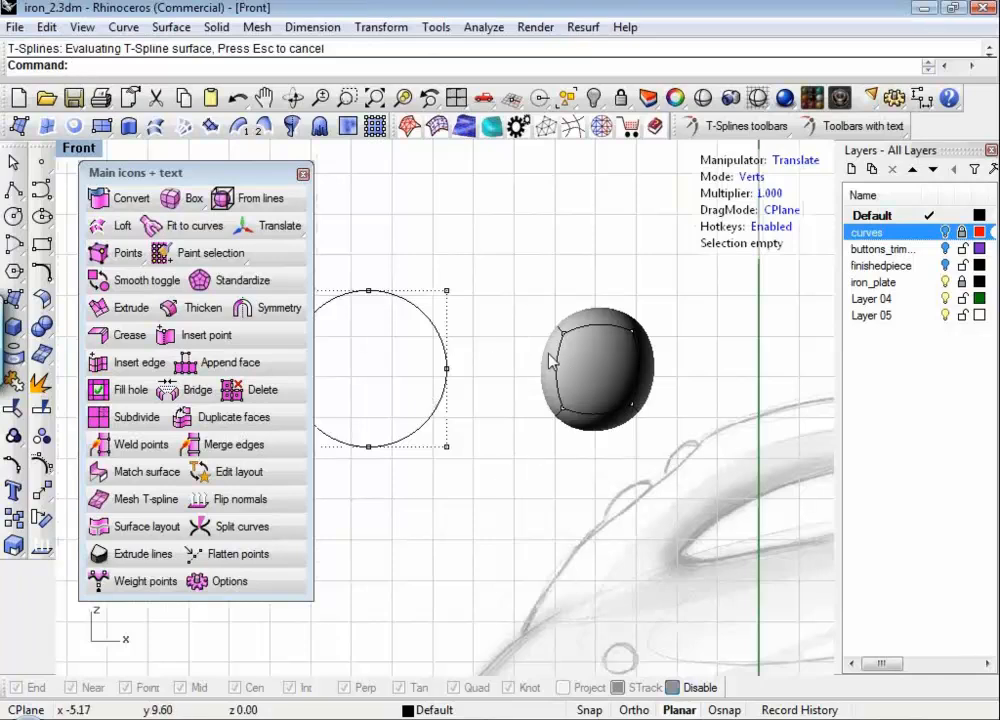
{"action": "key", "text": "Tab"}
{"action": "left_click", "coordinate": [530, 299]}
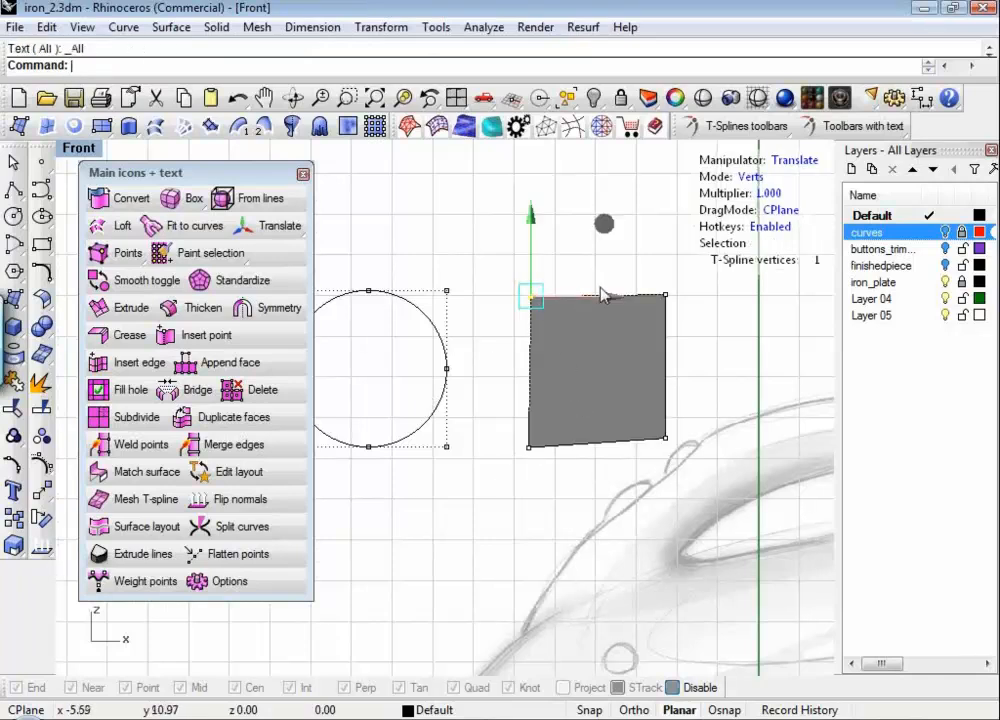
{"action": "left_click_drag", "start_coordinate": [603, 224], "coordinate": [562, 196]}
{"action": "key", "text": "Tab"}
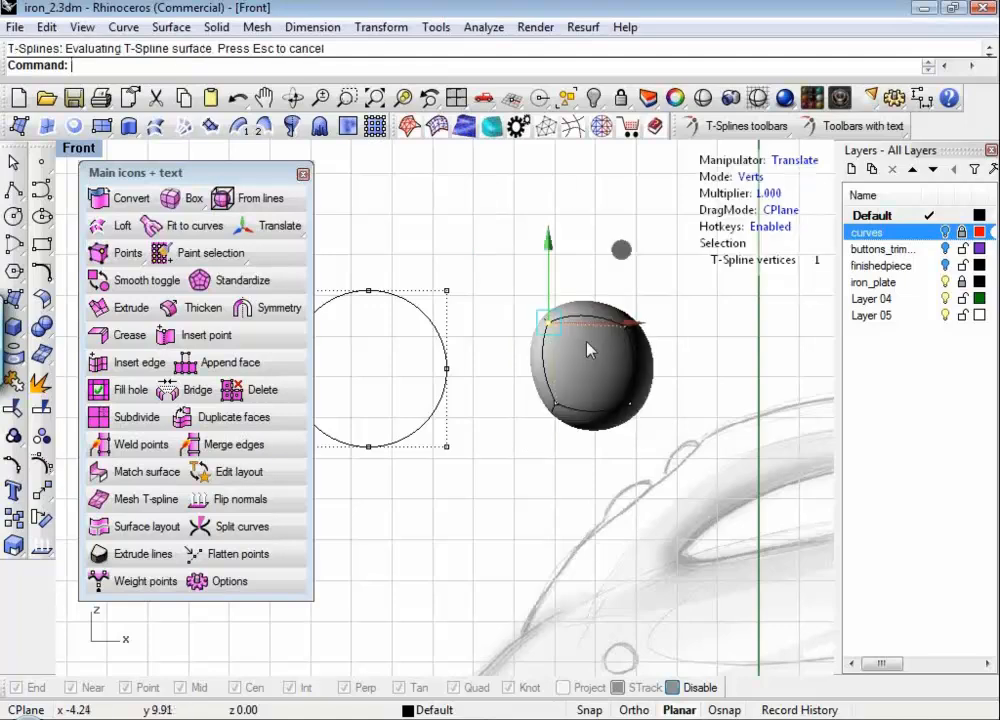
{"action": "key", "text": "Tab"}
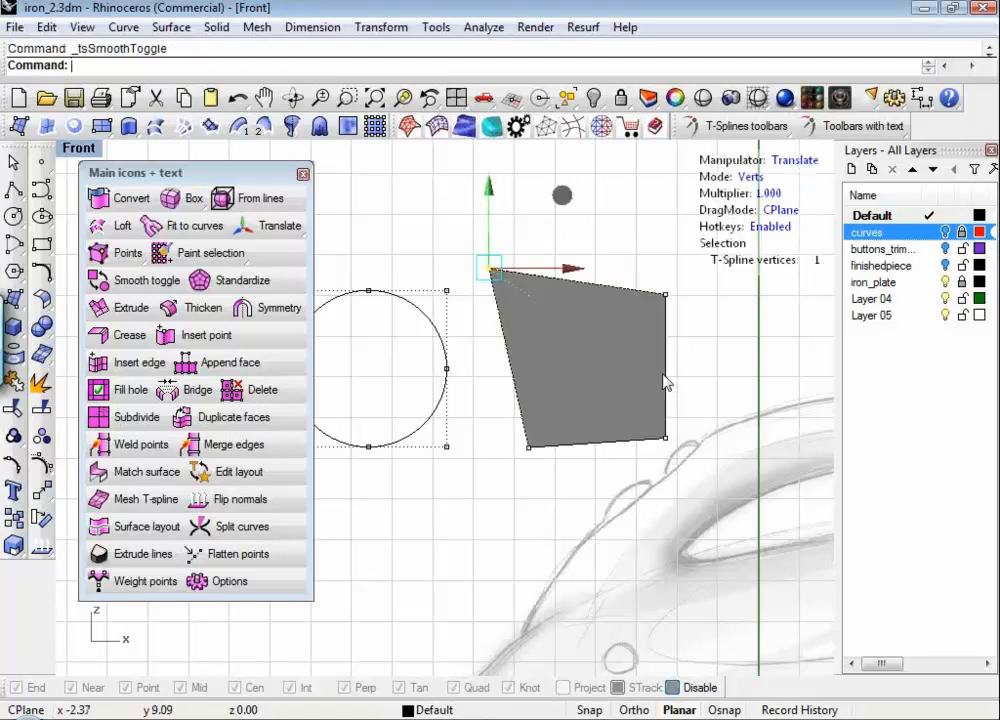
{"action": "key", "text": "Tab"}
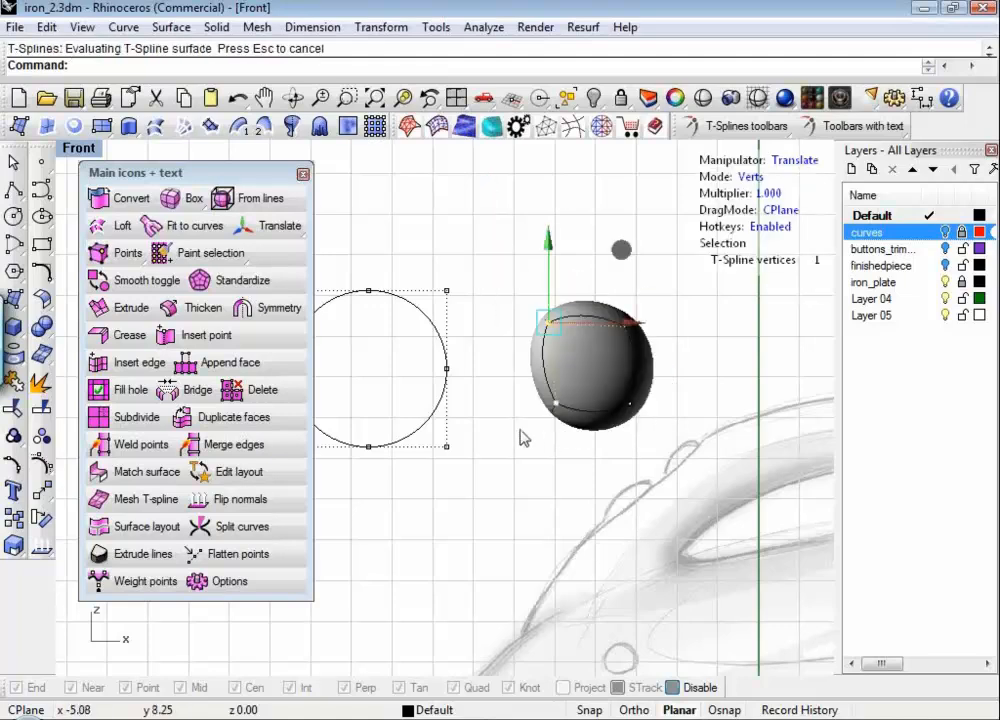
Step: In box mode, move the body's lower-left vertices down and outward, toggling smooth mode to compare the shape
{"action": "key", "text": "Tab"}
{"action": "left_click", "coordinate": [508, 477]}
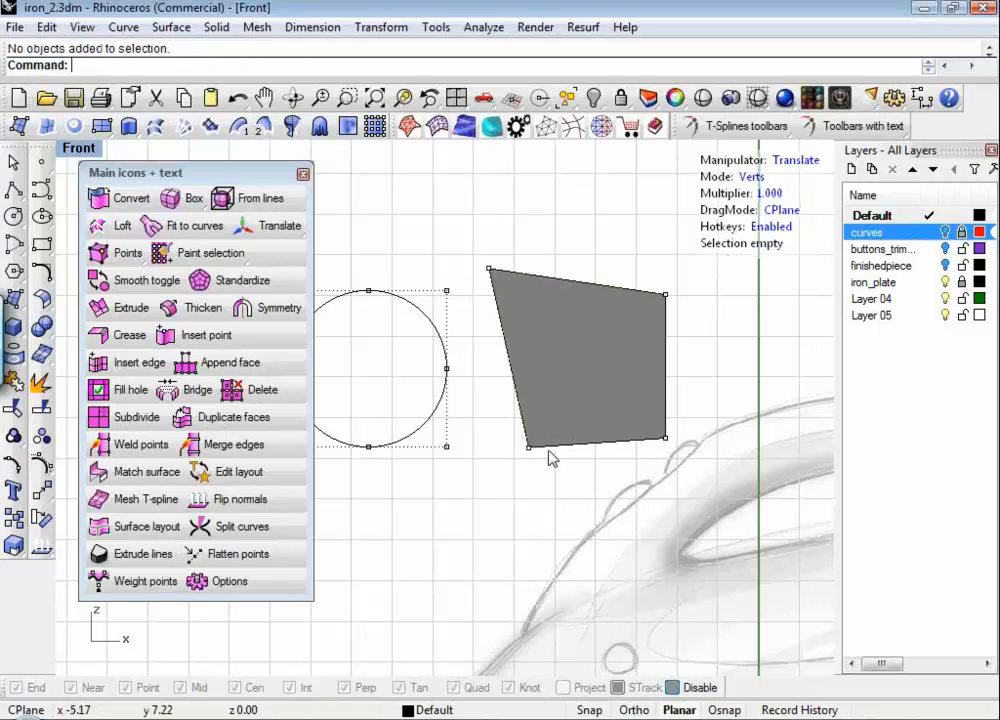
{"action": "left_click_drag", "start_coordinate": [512, 471], "coordinate": [533, 436]}
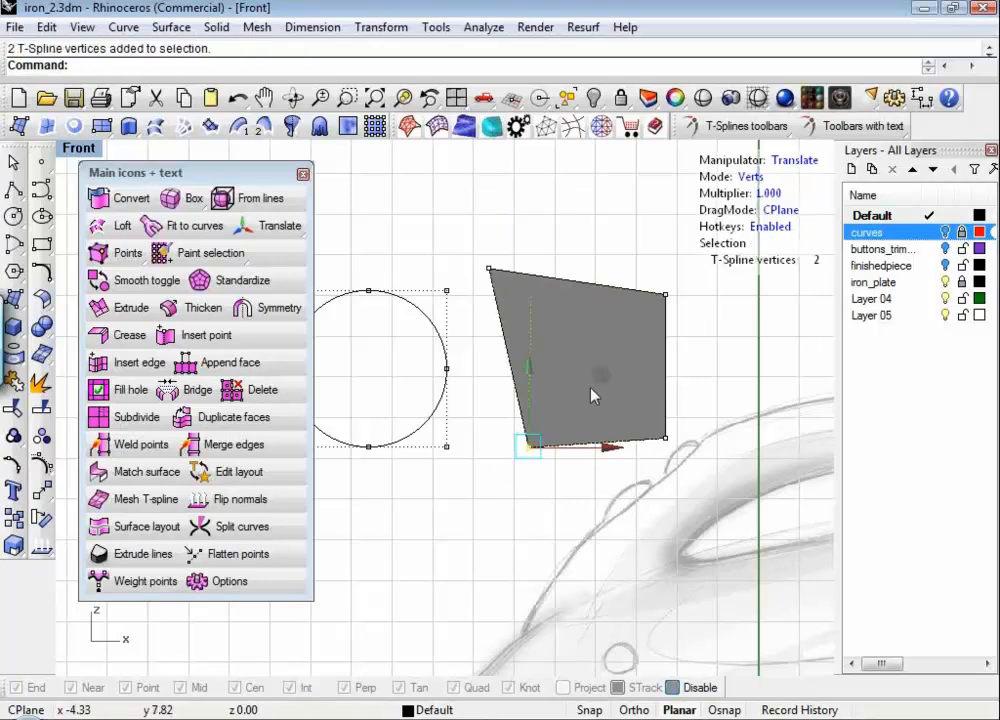
{"action": "left_click_drag", "start_coordinate": [598, 377], "coordinate": [554, 397]}
{"action": "key", "text": "Tab"}
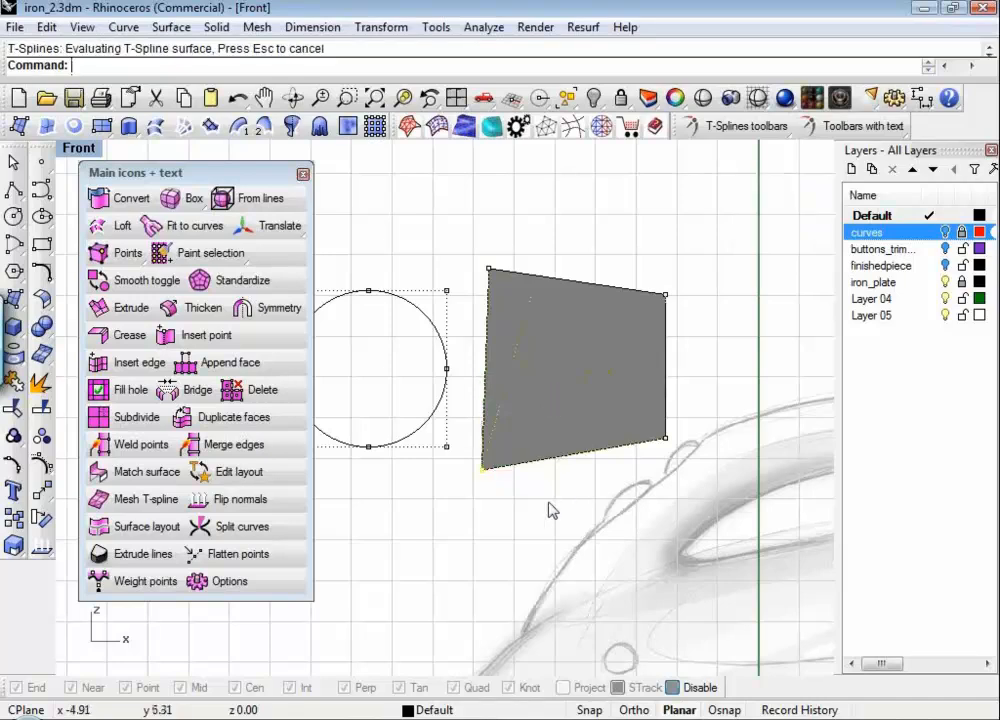
{"action": "scroll", "coordinate": [552, 510], "scroll_direction": "down", "scroll_amount": 2}
{"action": "key", "text": "Tab"}
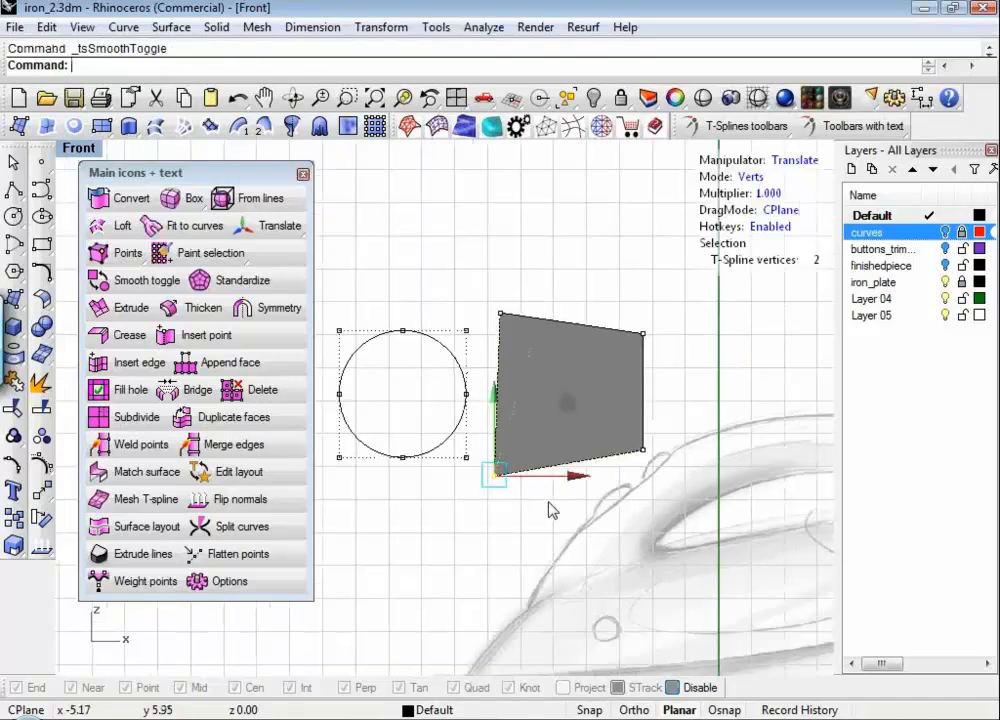
{"action": "scroll", "coordinate": [552, 510], "scroll_direction": "down", "scroll_amount": 2}
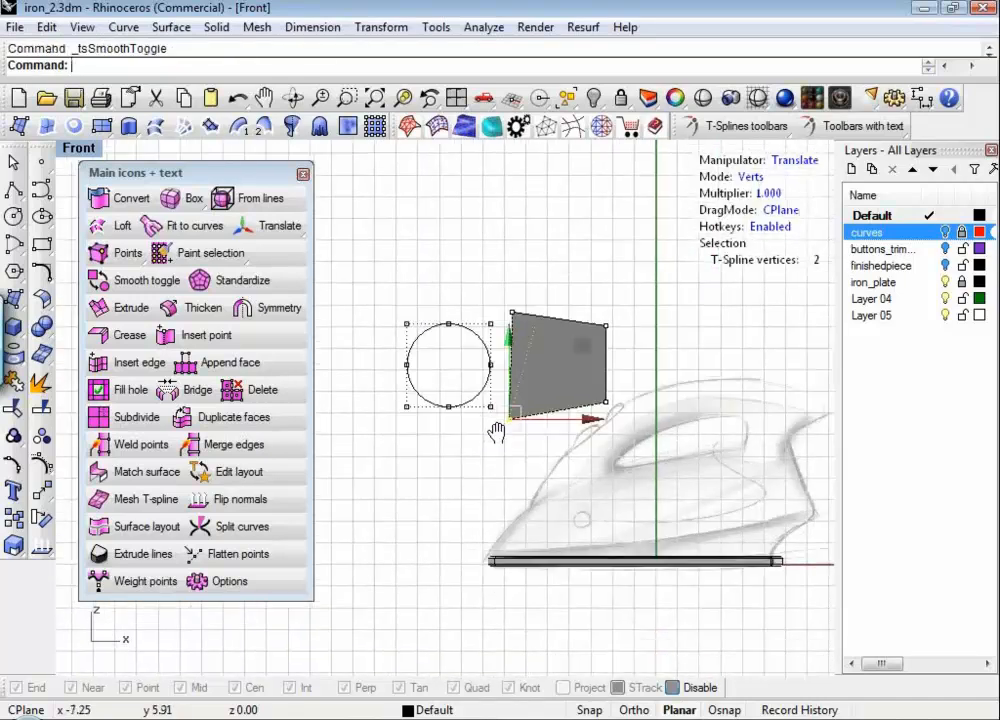
Step: Delete the practice circle and the T-Splines body beside it
{"action": "left_click", "coordinate": [499, 439]}
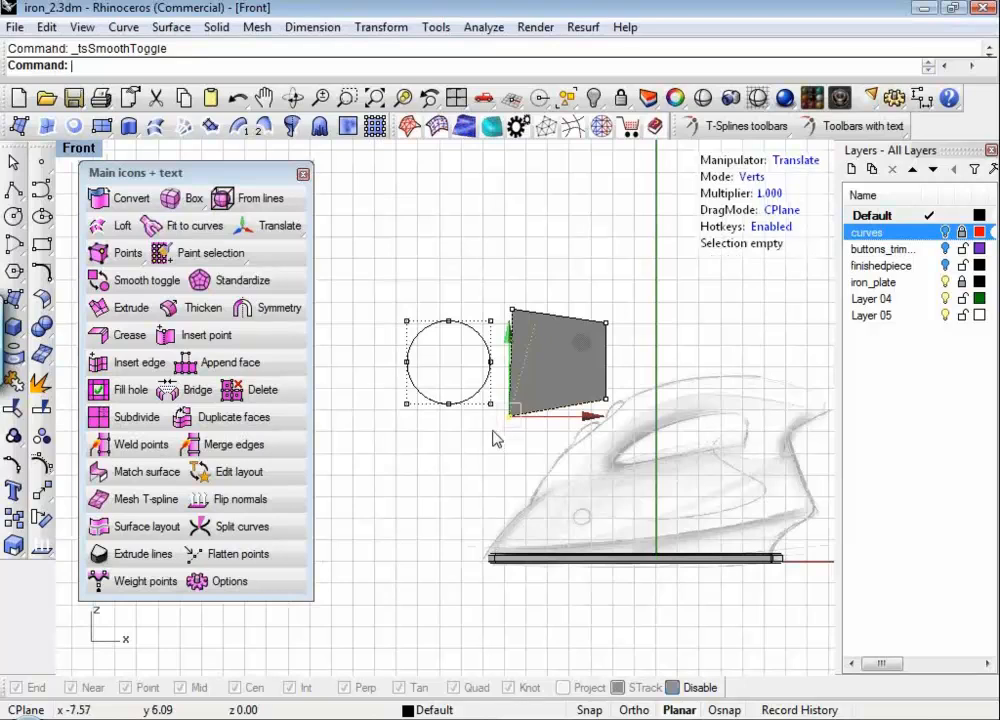
{"action": "left_click_drag", "start_coordinate": [376, 256], "coordinate": [693, 462]}
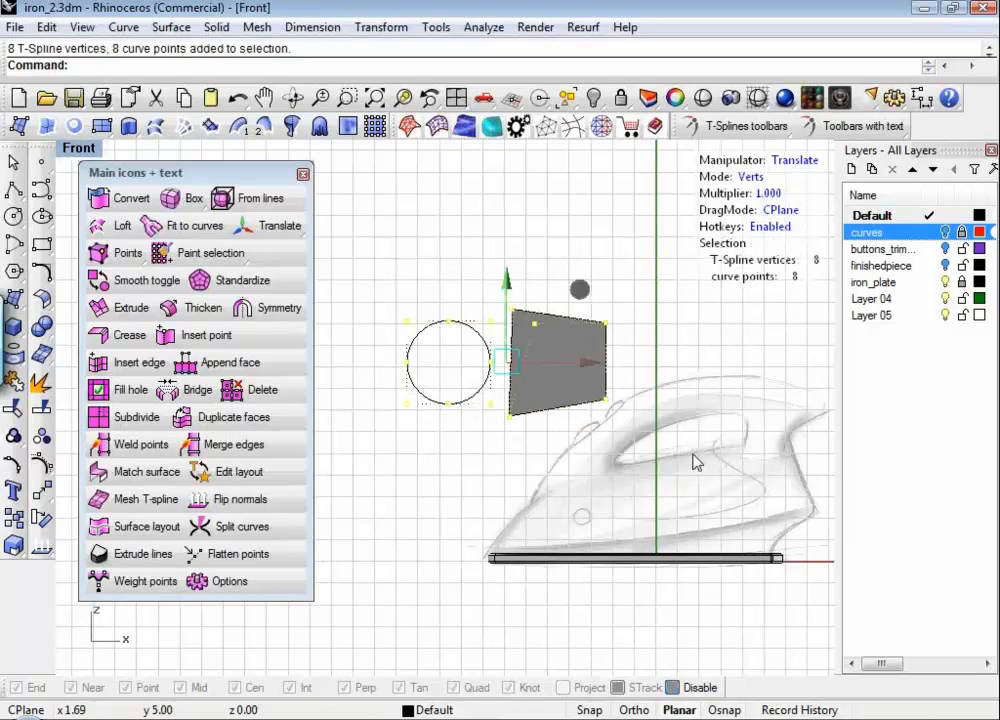
{"action": "key", "text": "Delete"}
Step: Turn on the curves layer to show the guide curves over the iron sketch in the Front view
{"action": "right_click_drag", "start_coordinate": [620, 444], "coordinate": [529, 404]}
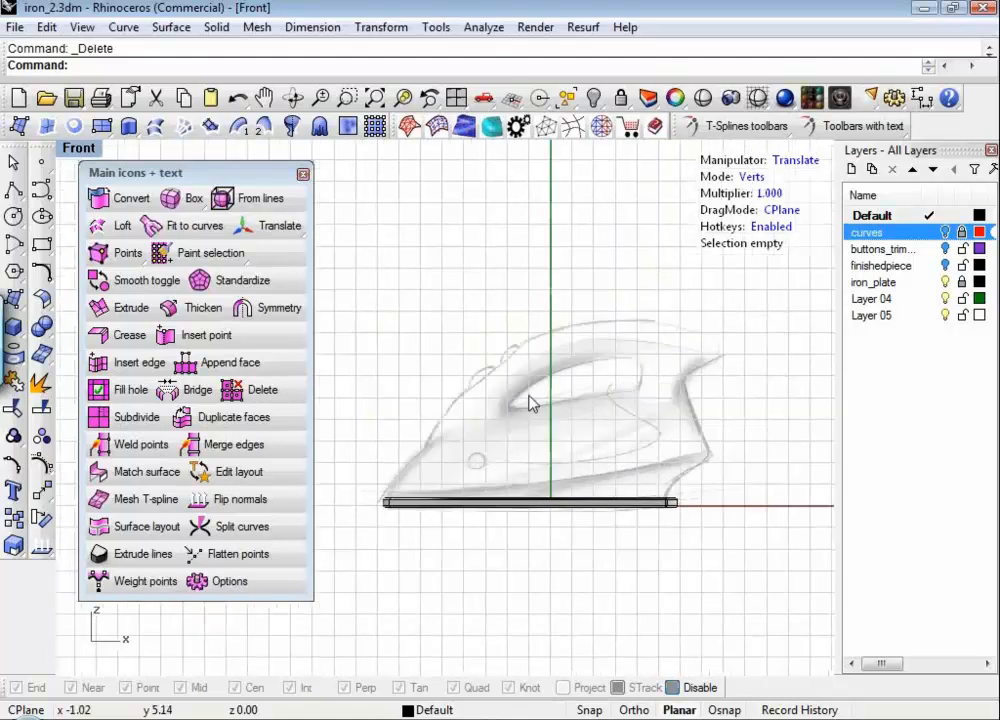
{"action": "scroll", "coordinate": [565, 417], "scroll_direction": "up", "scroll_amount": 4}
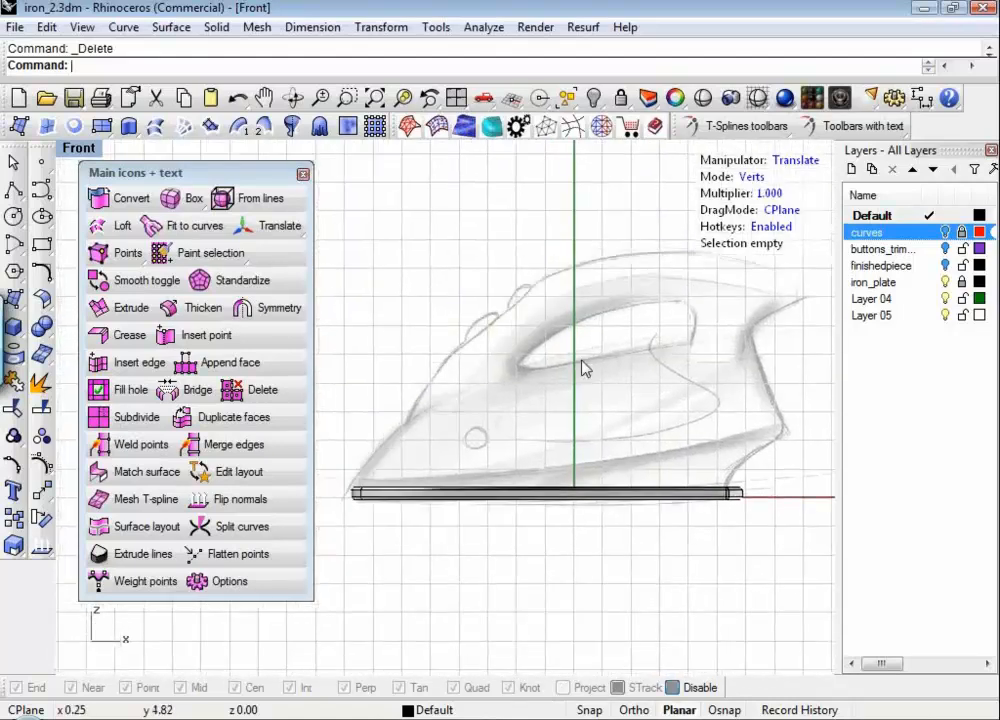
{"action": "right_click_drag", "start_coordinate": [590, 361], "coordinate": [590, 395]}
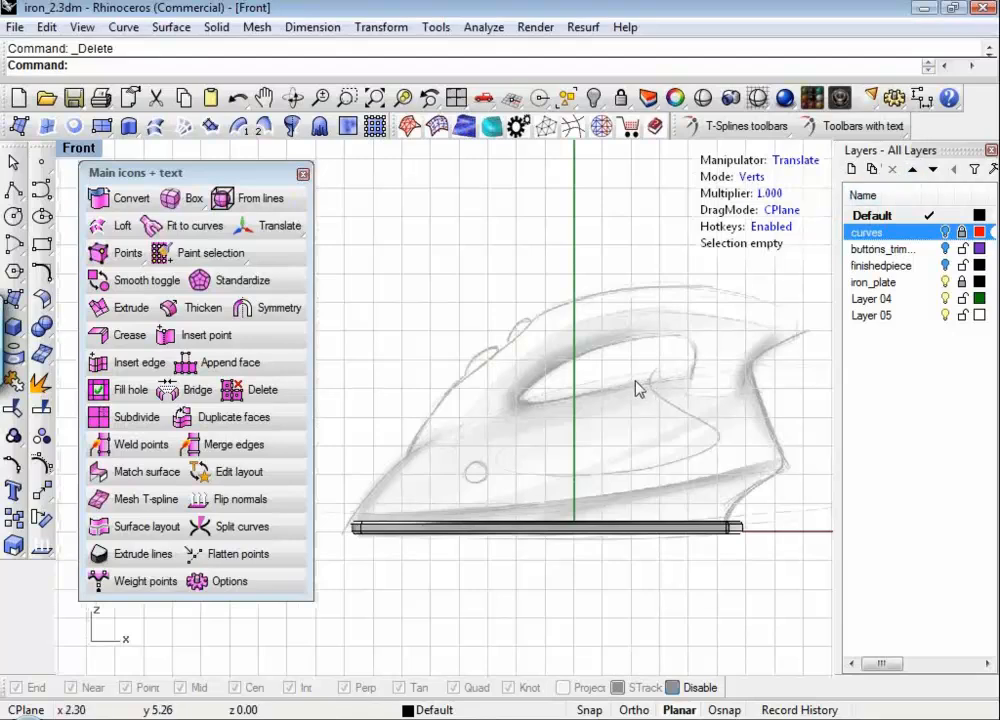
{"action": "right_click_drag", "start_coordinate": [637, 389], "coordinate": [616, 363]}
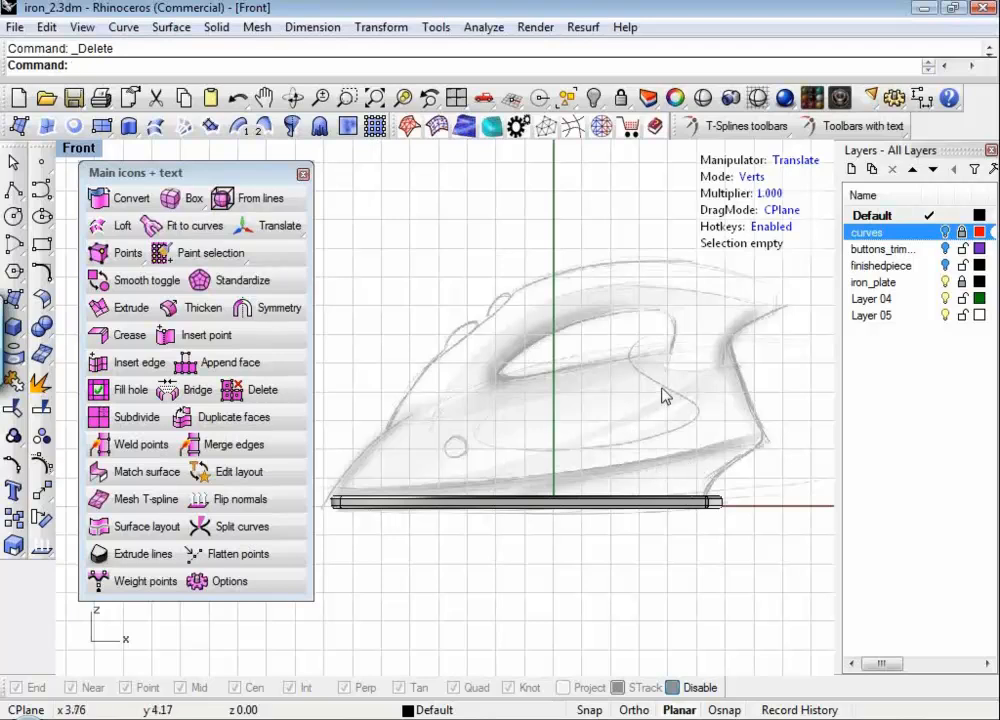
{"action": "left_click", "coordinate": [945, 232]}
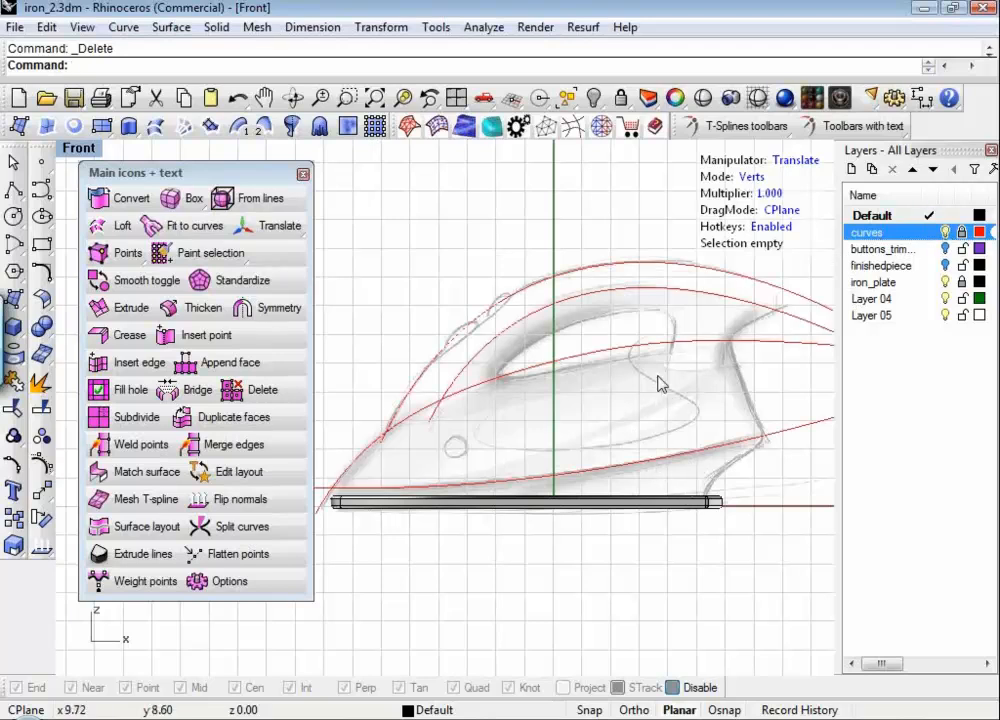
{"action": "scroll", "coordinate": [616, 424], "scroll_direction": "down", "scroll_amount": 3}
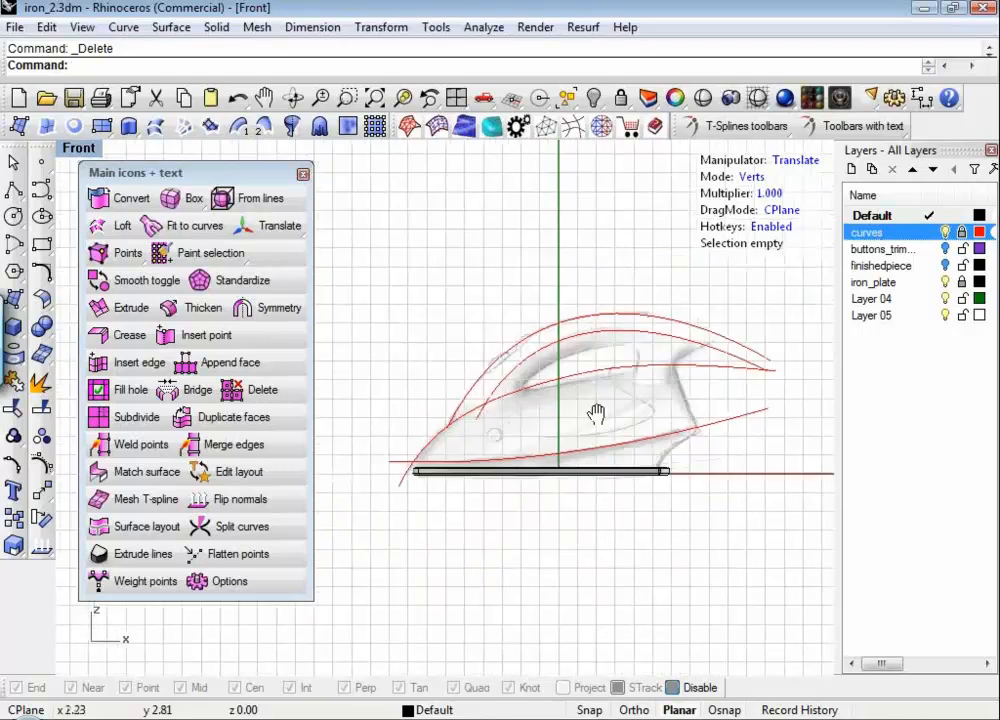
{"action": "right_click_drag", "start_coordinate": [596, 413], "coordinate": [577, 408]}
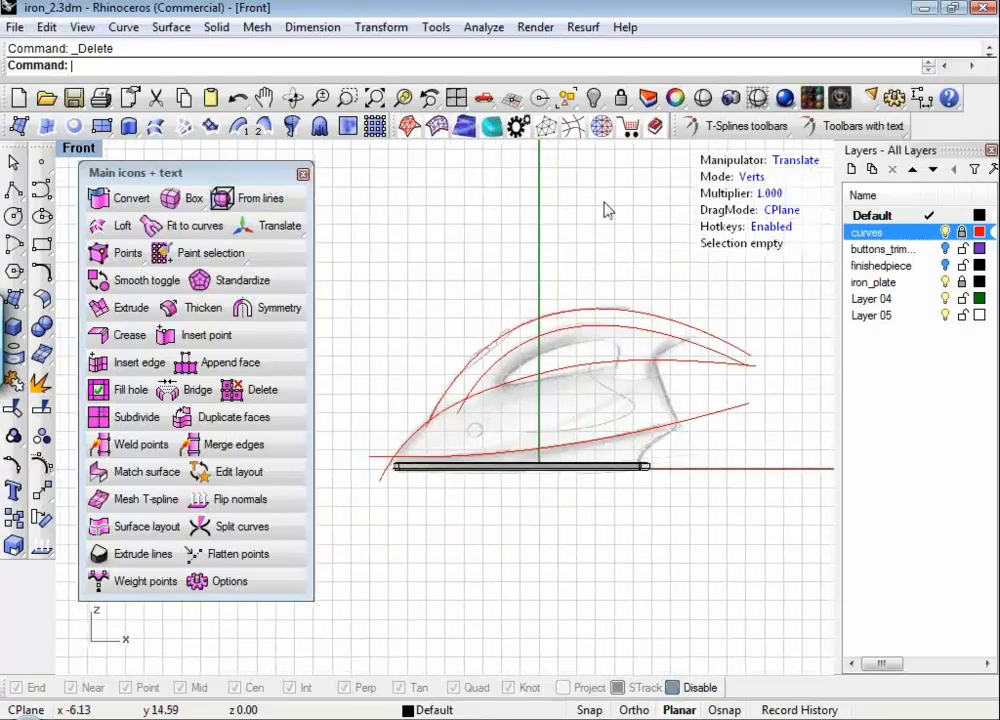
{"action": "scroll", "coordinate": [652, 330], "scroll_direction": "up", "scroll_amount": 4}
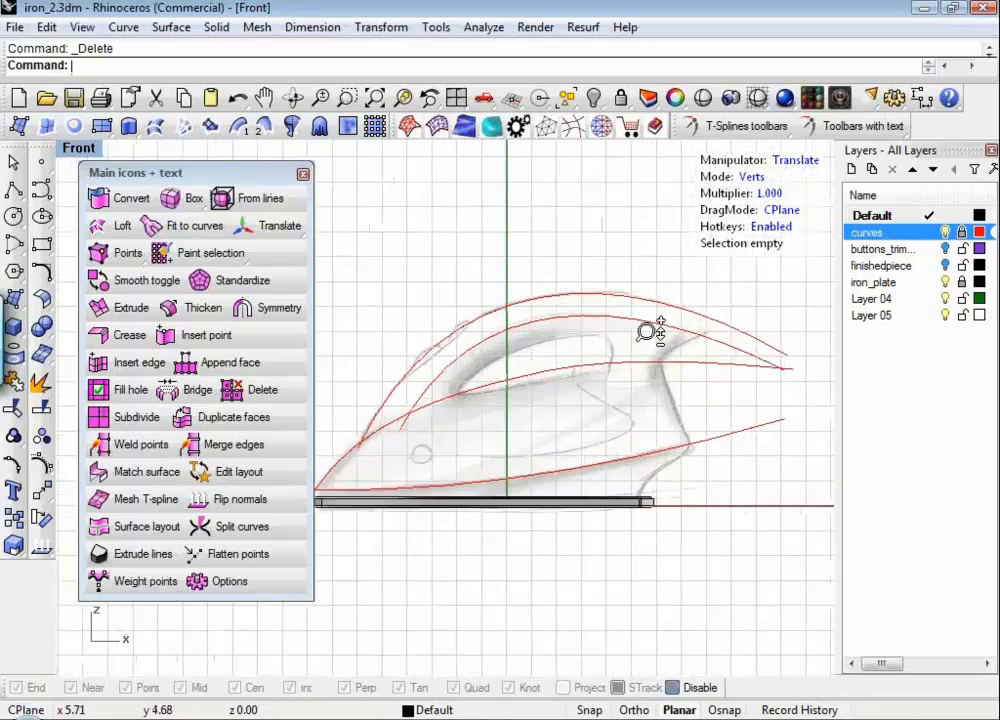
{"action": "right_click_drag", "start_coordinate": [655, 320], "coordinate": [650, 352], "text": "ctrl"}
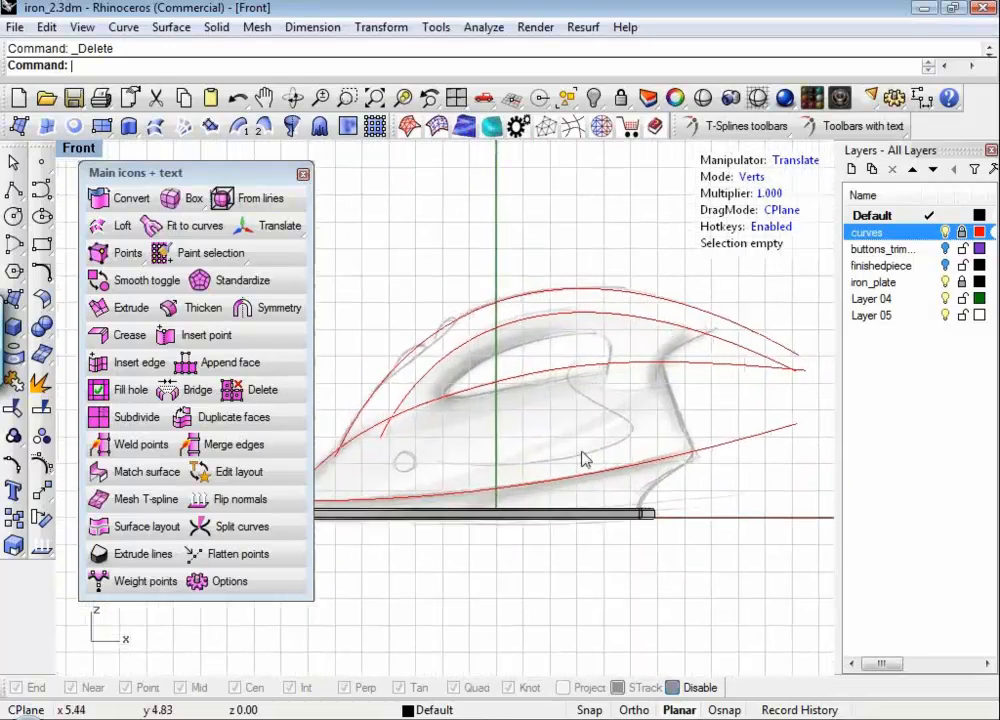
{"action": "right_click_drag", "start_coordinate": [599, 408], "coordinate": [627, 397]}
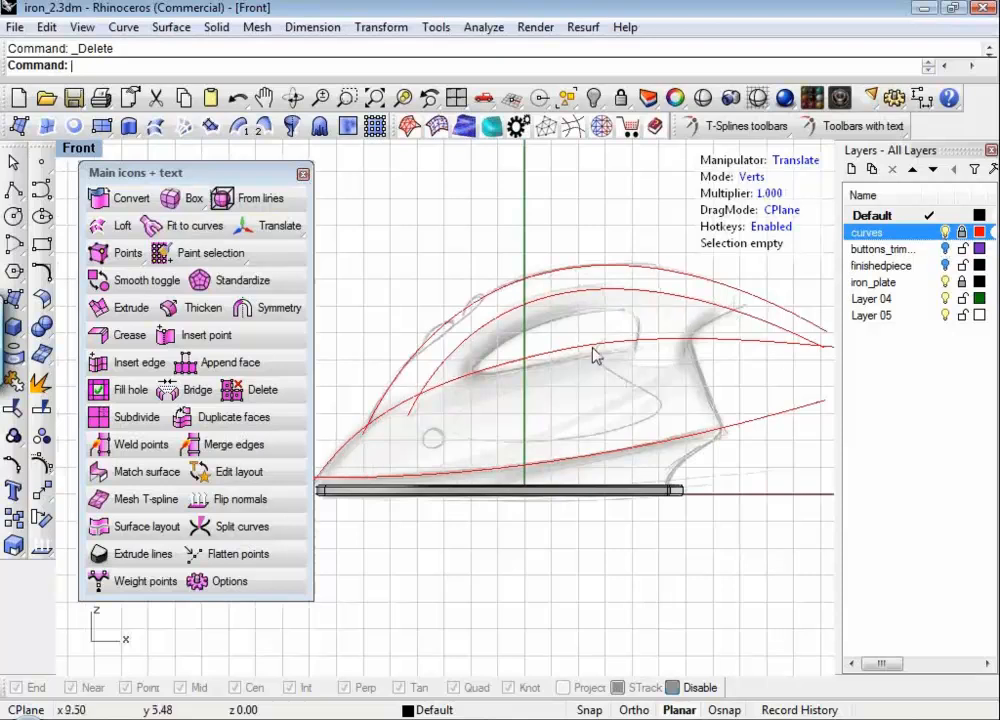
Step: Create a four-point T-Splines face with Append face at the iron's rear, between the lower body curve and the curve beneath the handle
{"action": "left_click", "coordinate": [221, 368]}
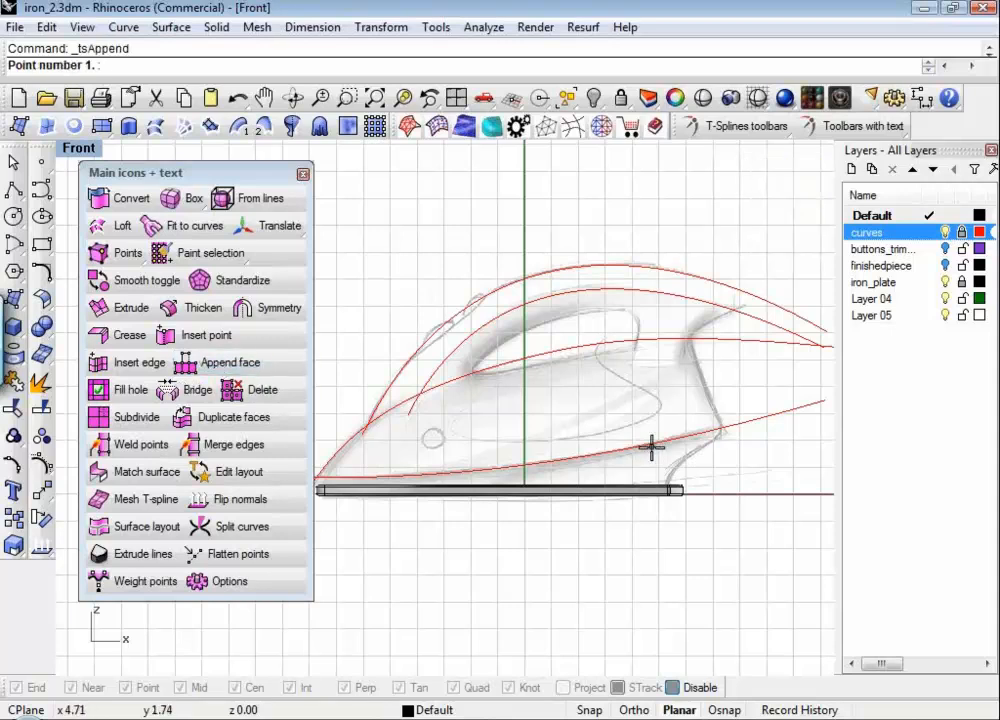
{"action": "left_click", "coordinate": [724, 428]}
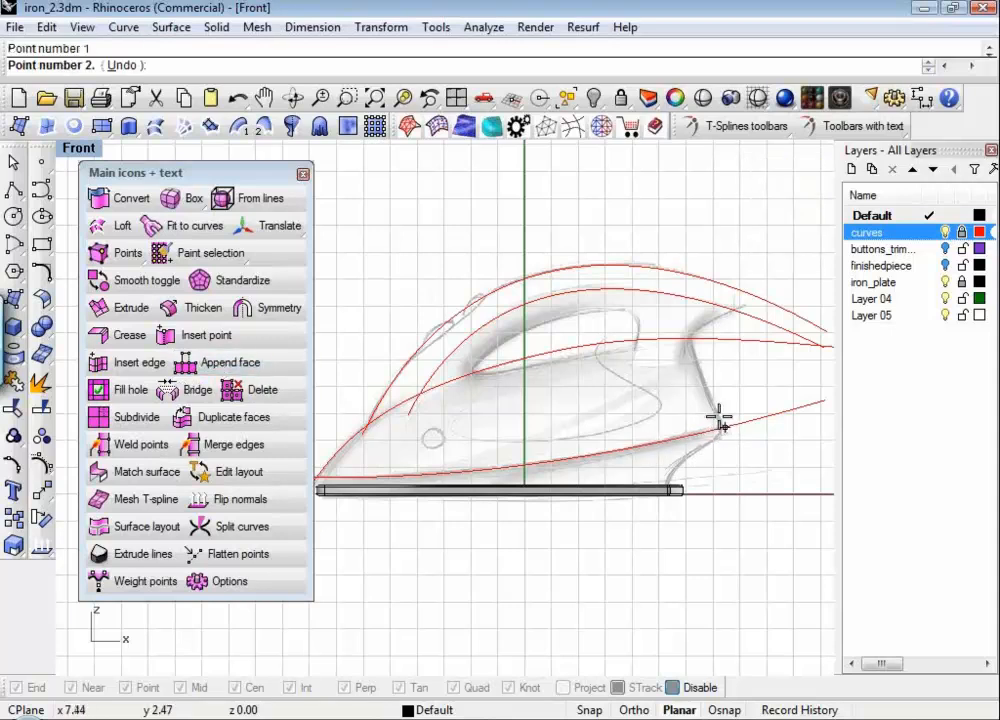
{"action": "left_click", "coordinate": [692, 338]}
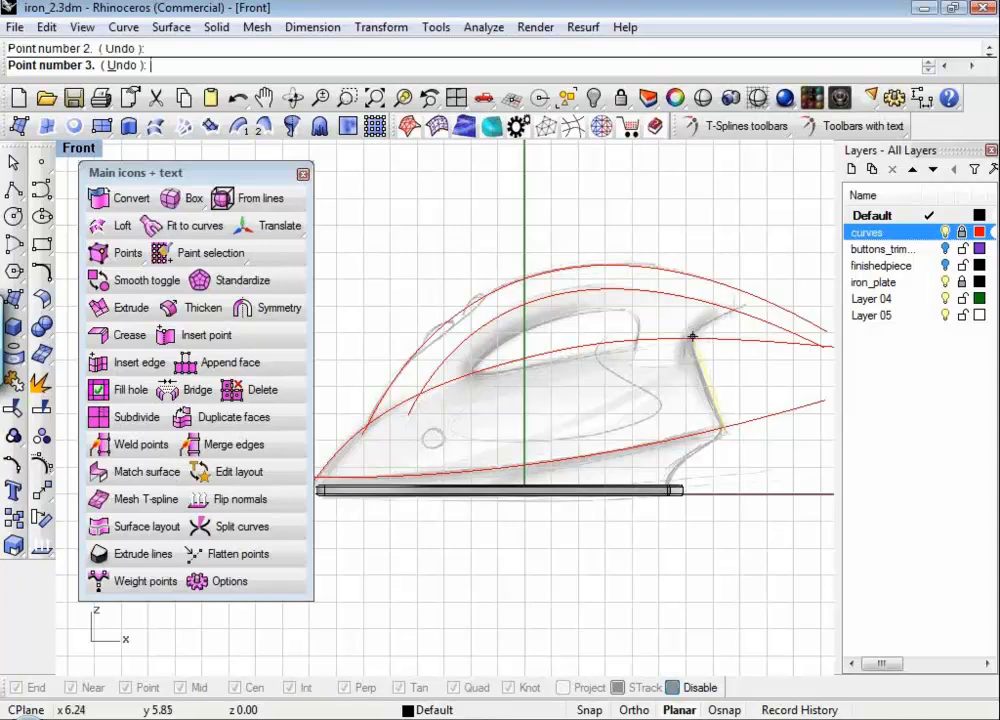
{"action": "left_click", "coordinate": [633, 340]}
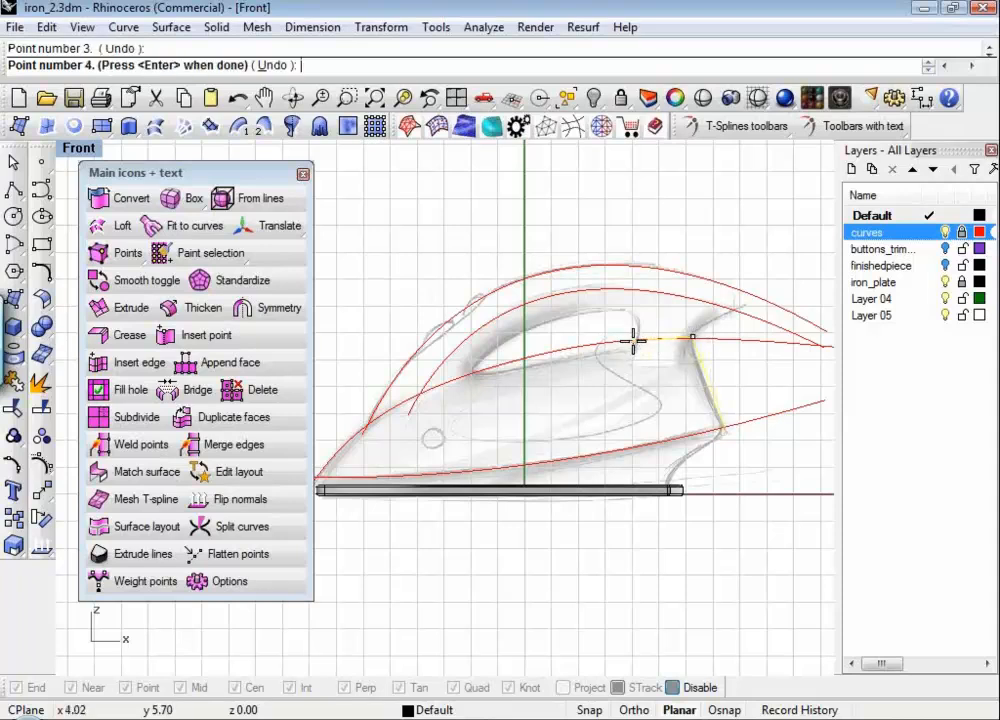
{"action": "left_click", "coordinate": [630, 449]}
{"action": "key", "text": "Return"}
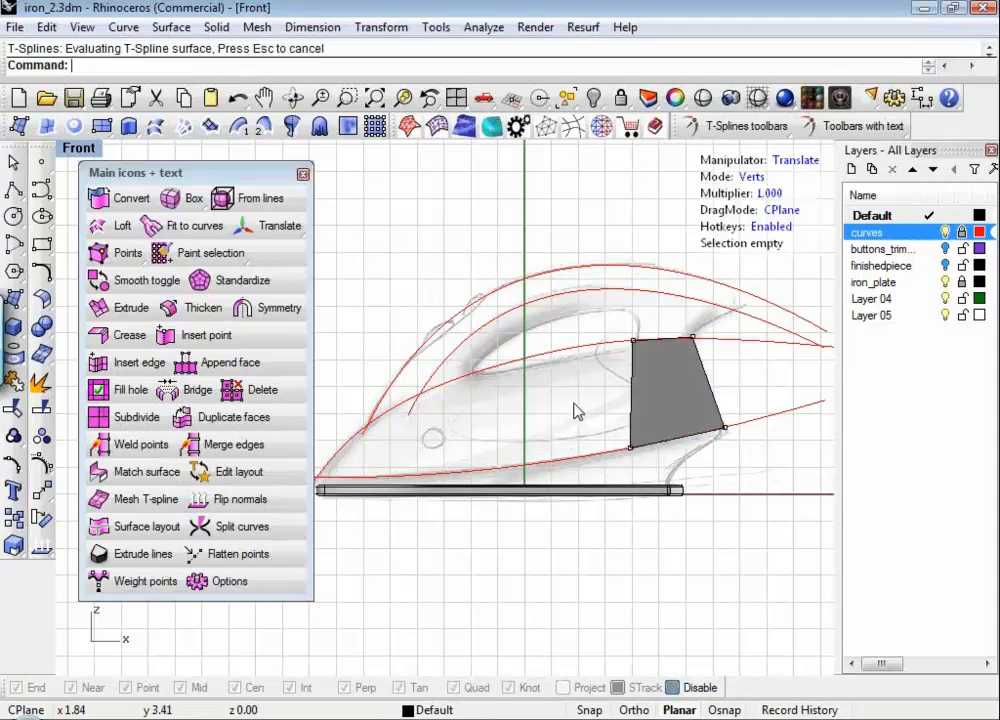
{"action": "right_click_drag", "start_coordinate": [569, 406], "coordinate": [560, 422]}
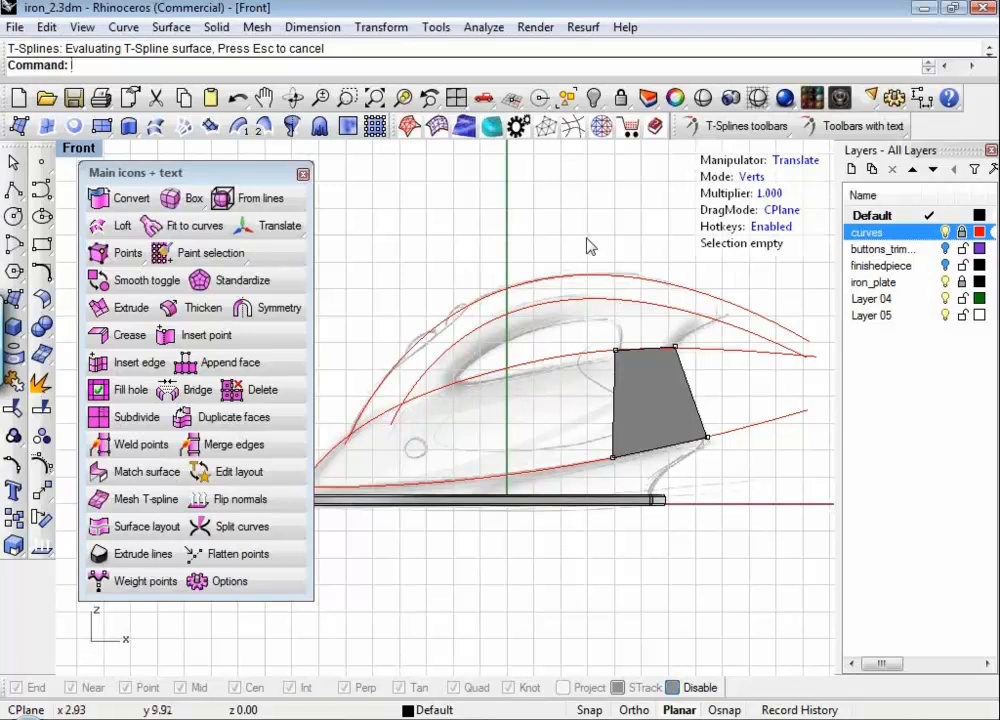
Step: Hide the manipulator and cycle the T-Splines selection mode through Verts, Edges, faces and Objects
{"action": "key", "text": "q"}
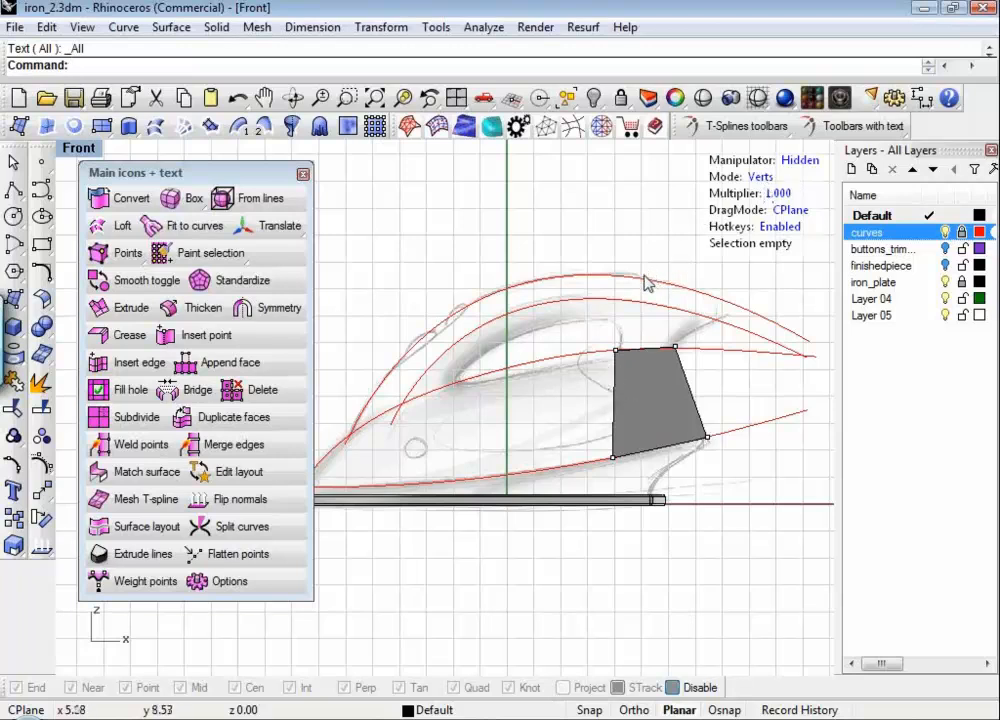
{"action": "key", "text": "2"}
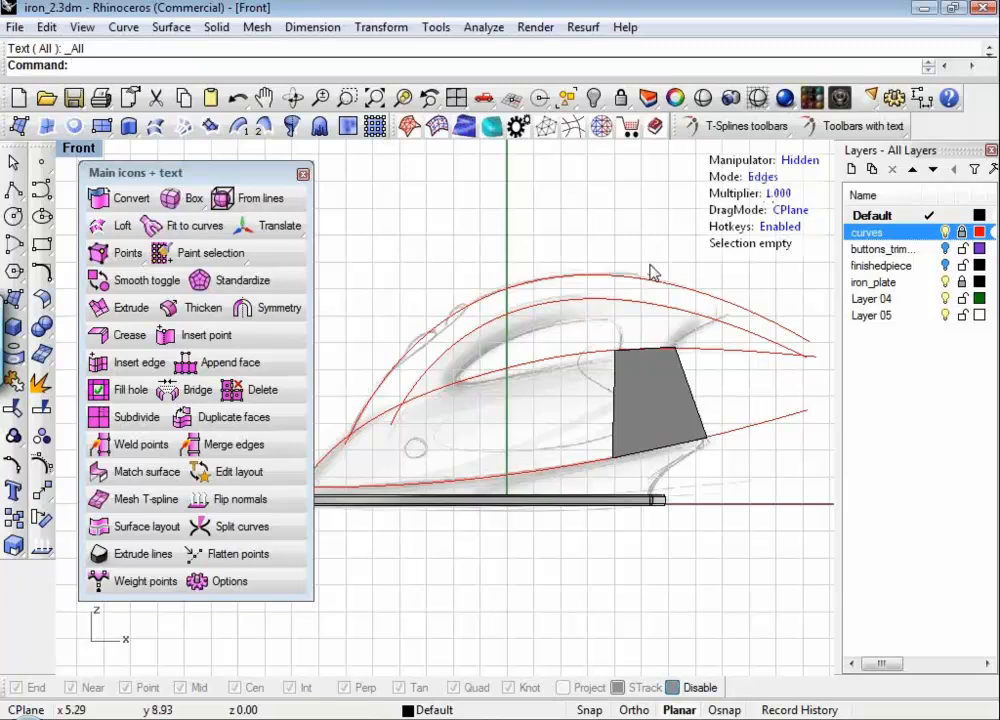
{"action": "key", "text": "3"}
{"action": "key", "text": "4"}
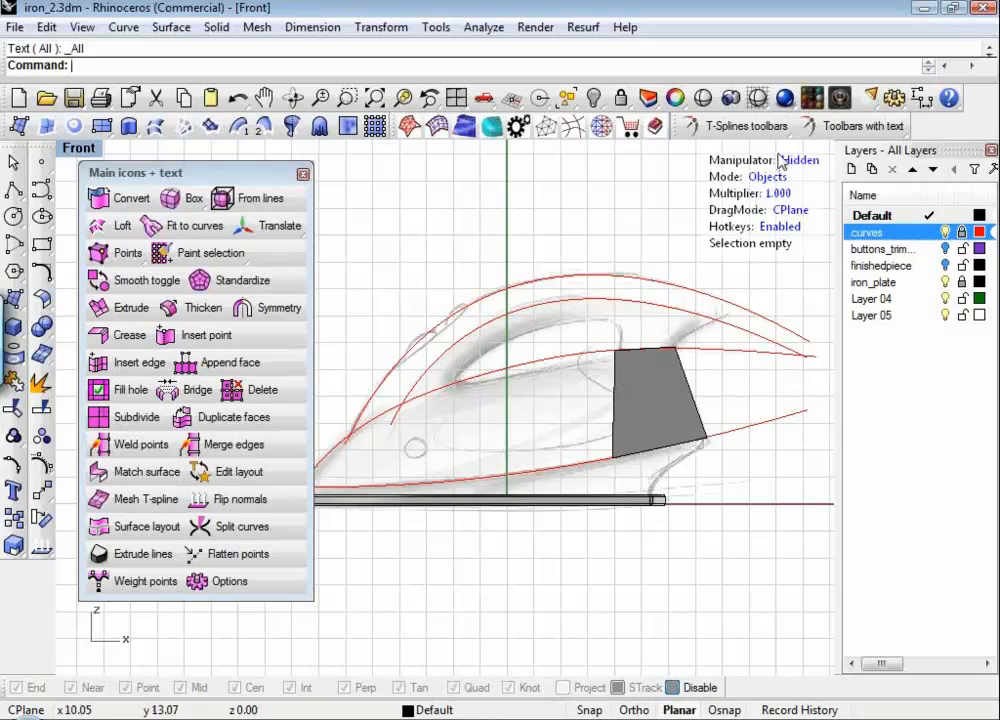
{"action": "key", "text": "1"}
{"action": "key", "text": "2"}
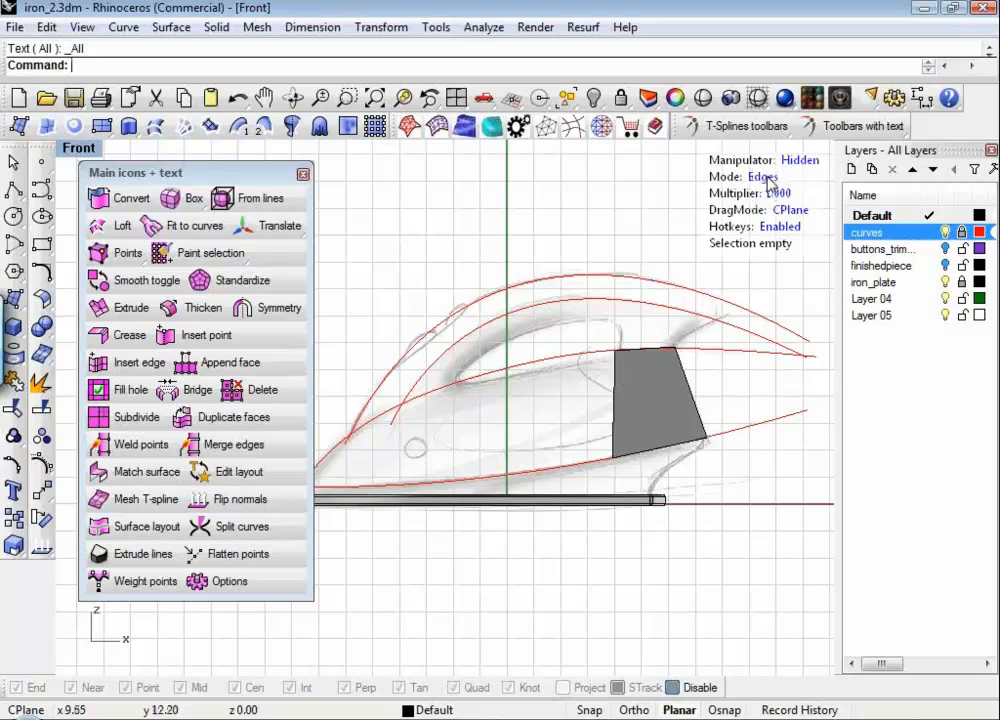
{"action": "left_click", "coordinate": [761, 181]}
{"action": "left_click", "coordinate": [762, 182]}
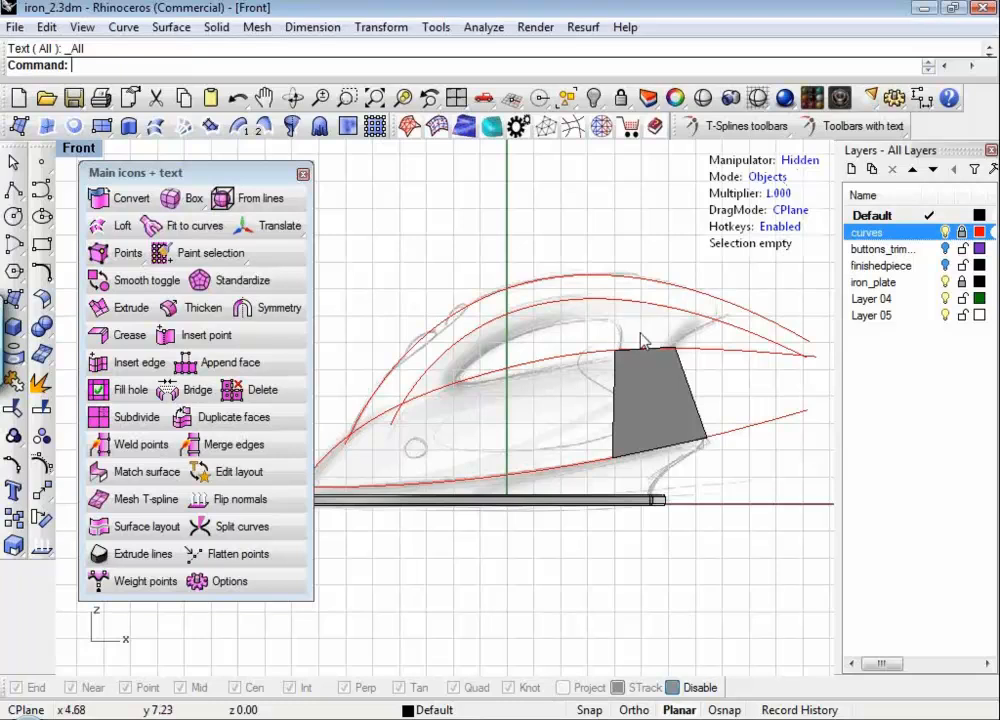
Step: Activate the Translate manipulator and select the new face's left edge in Edges mode
{"action": "left_click", "coordinate": [798, 160]}
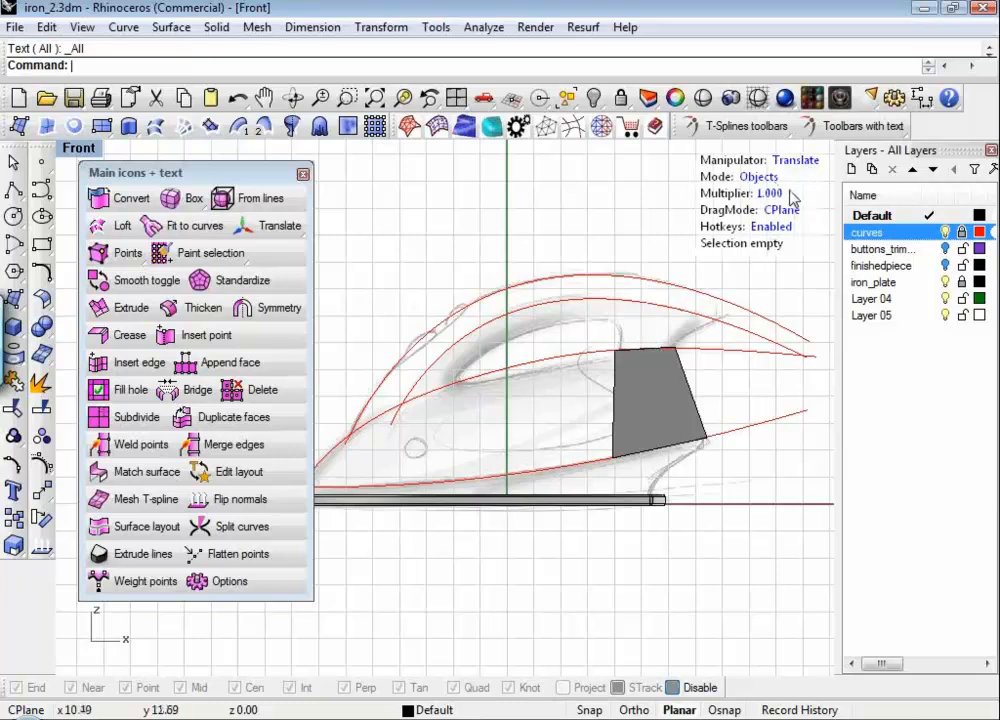
{"action": "key", "text": "q"}
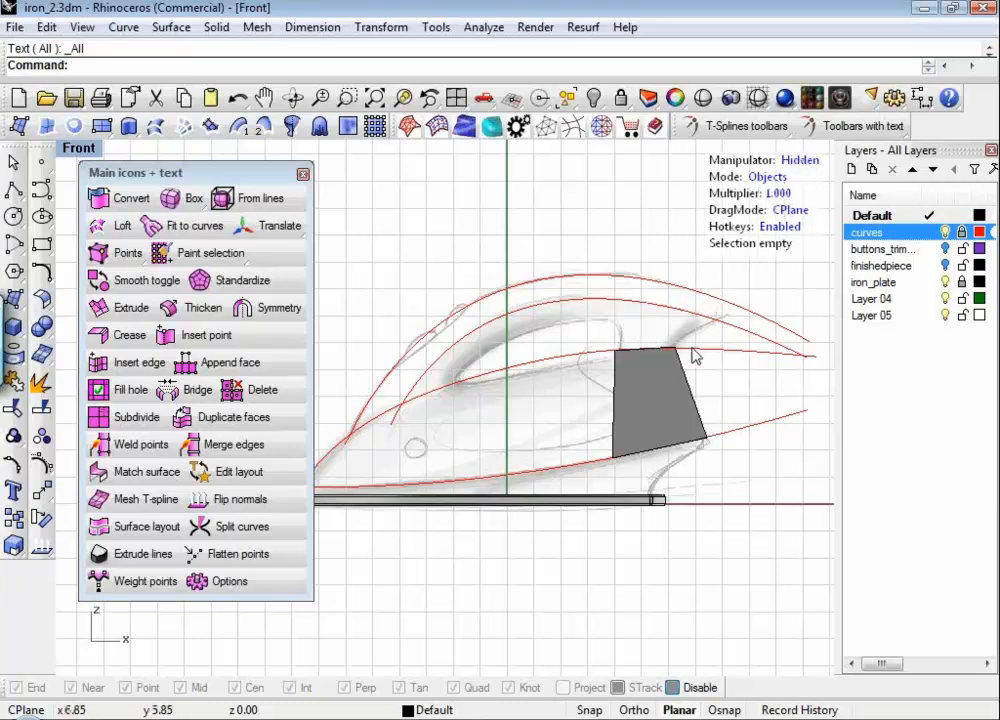
{"action": "key", "text": "w"}
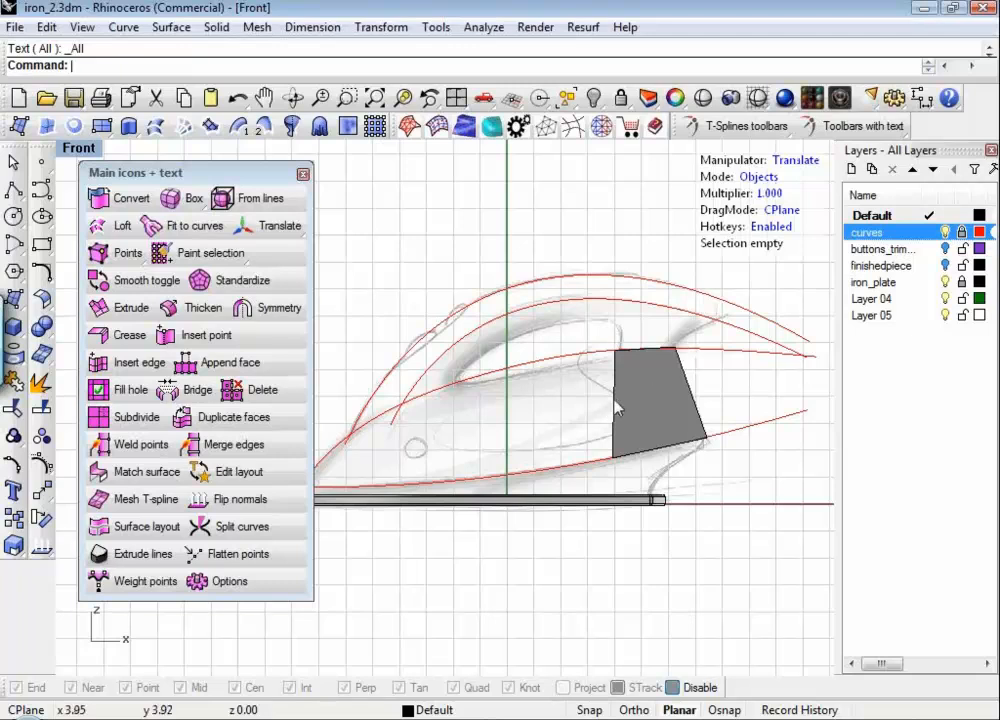
{"action": "key", "text": "2"}
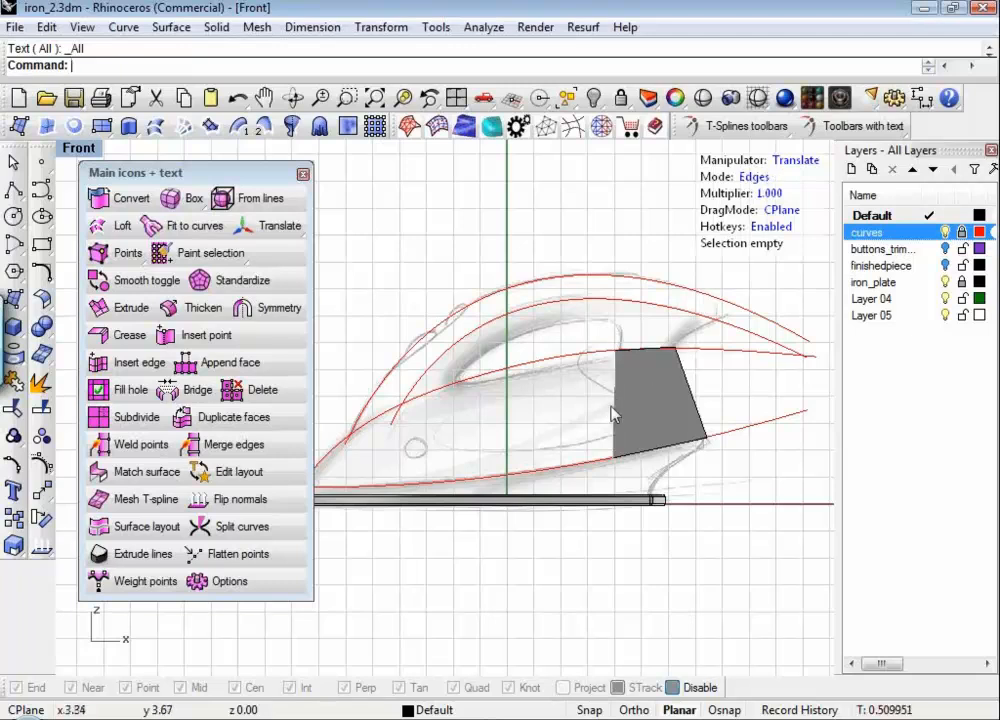
{"action": "left_click", "coordinate": [612, 410]}
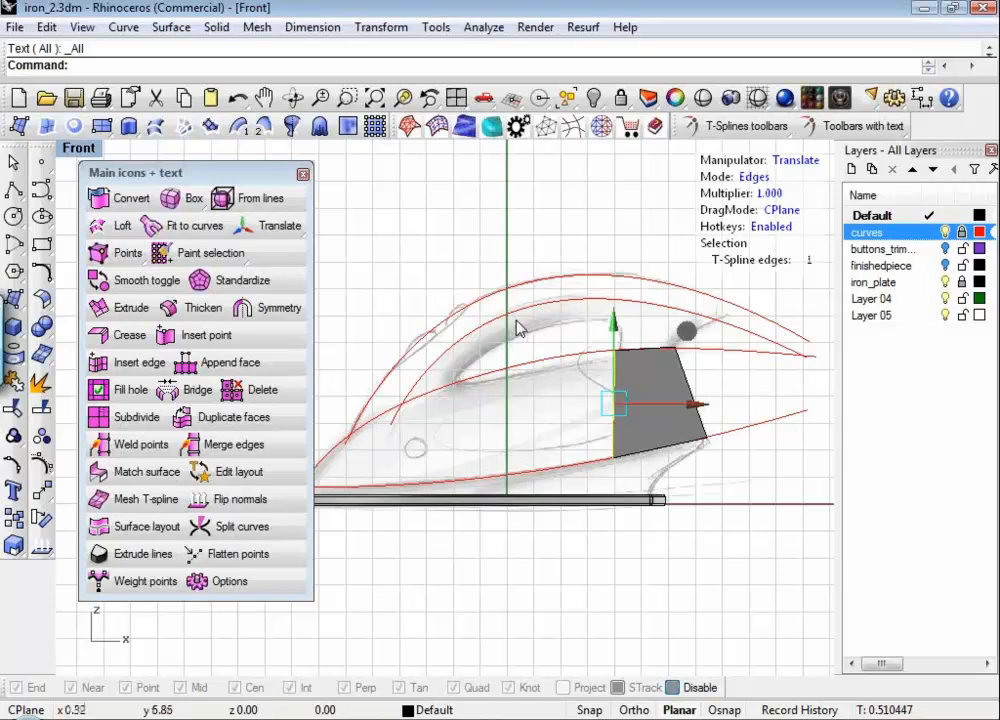
Step: With the face's left edge selected, cycle the manipulator through Rotate to Scale
{"action": "key", "text": "q"}
{"action": "key", "text": "q"}
{"action": "key", "text": "e"}
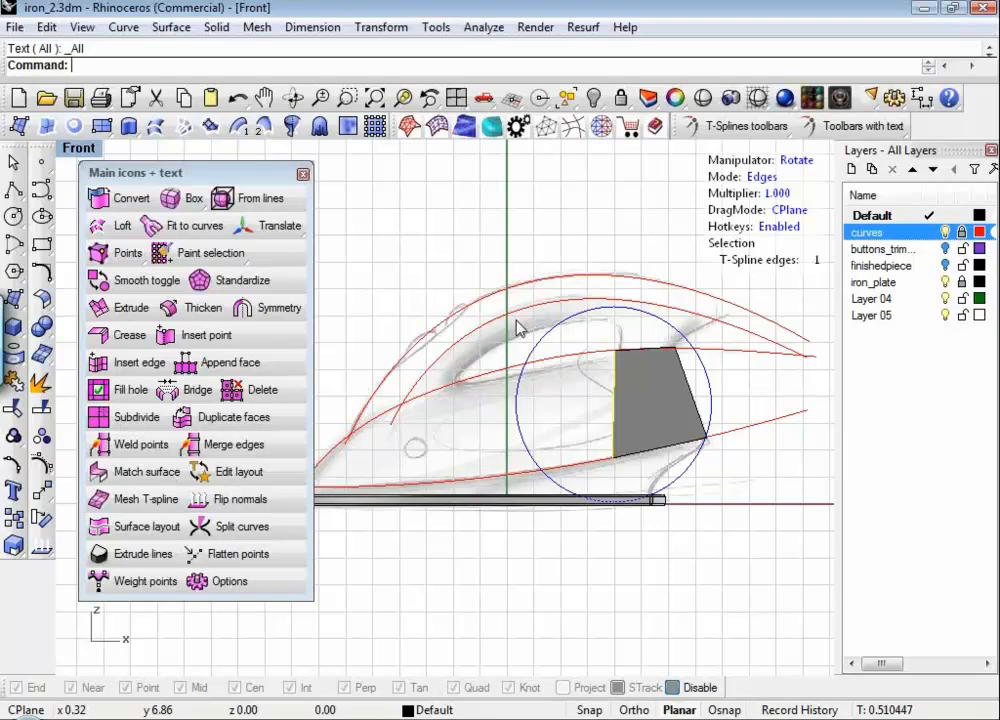
{"action": "key", "text": "r"}
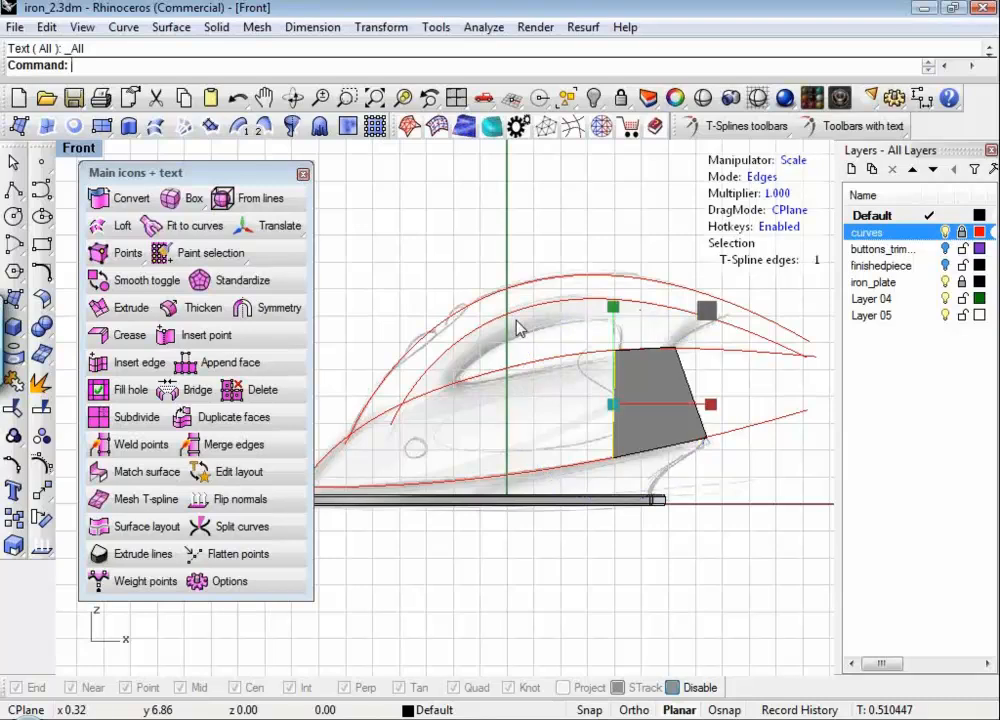
Step: Set the manipulator pivot to the selected edge's upper end, switch to Translate, and set the pivot back to the edge's middle
{"action": "key", "text": "Insert"}
{"action": "left_click", "coordinate": [614, 350]}
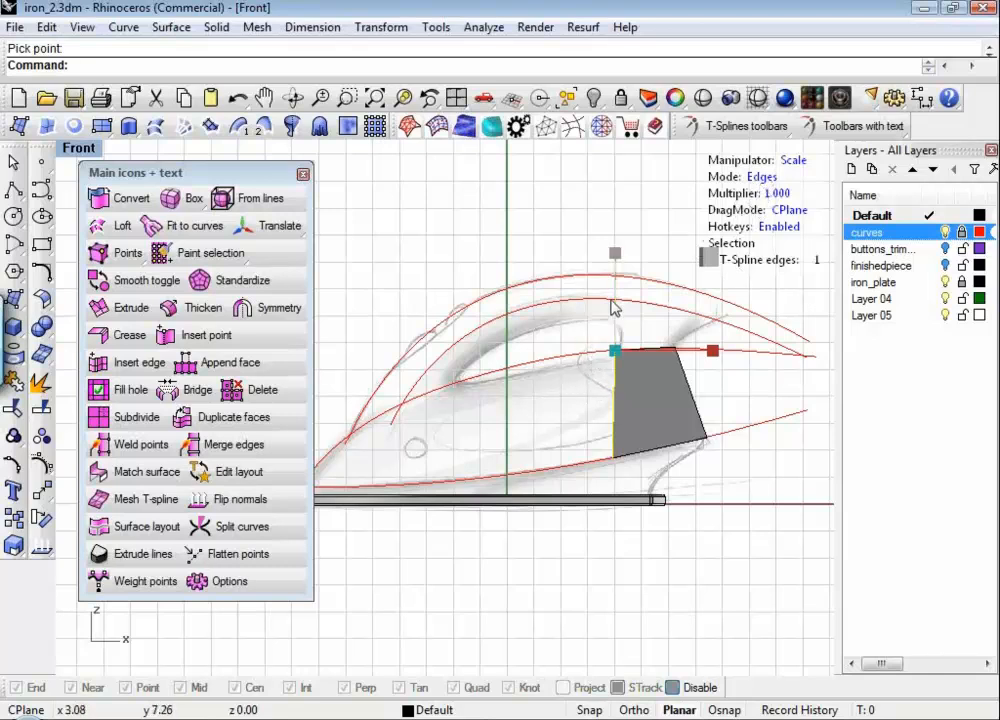
{"action": "key", "text": "w"}
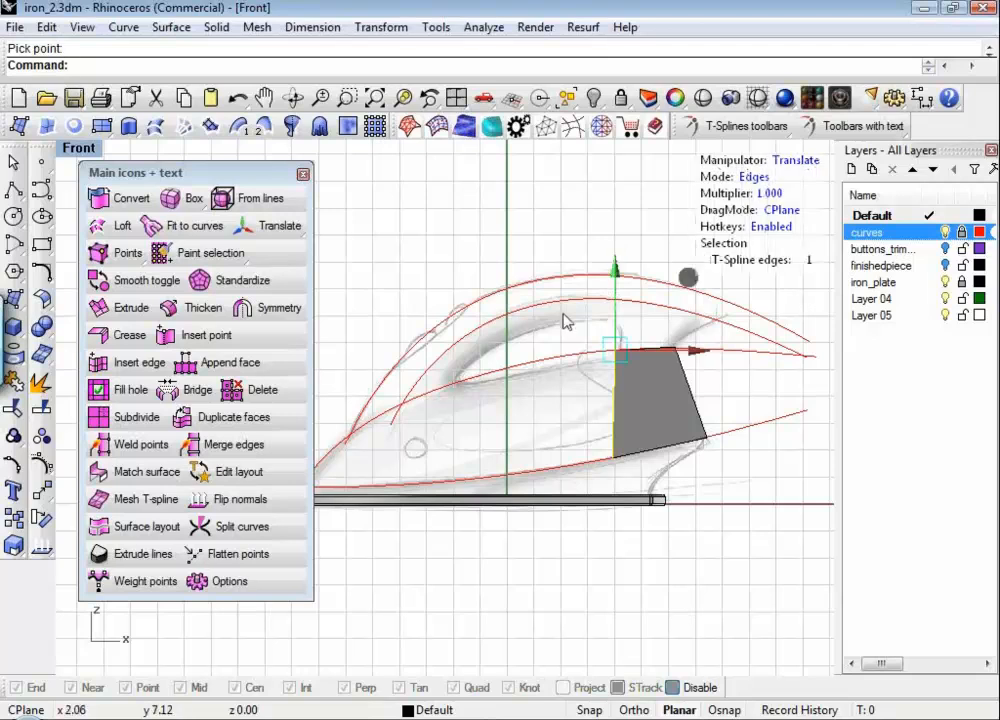
{"action": "key", "text": "t"}
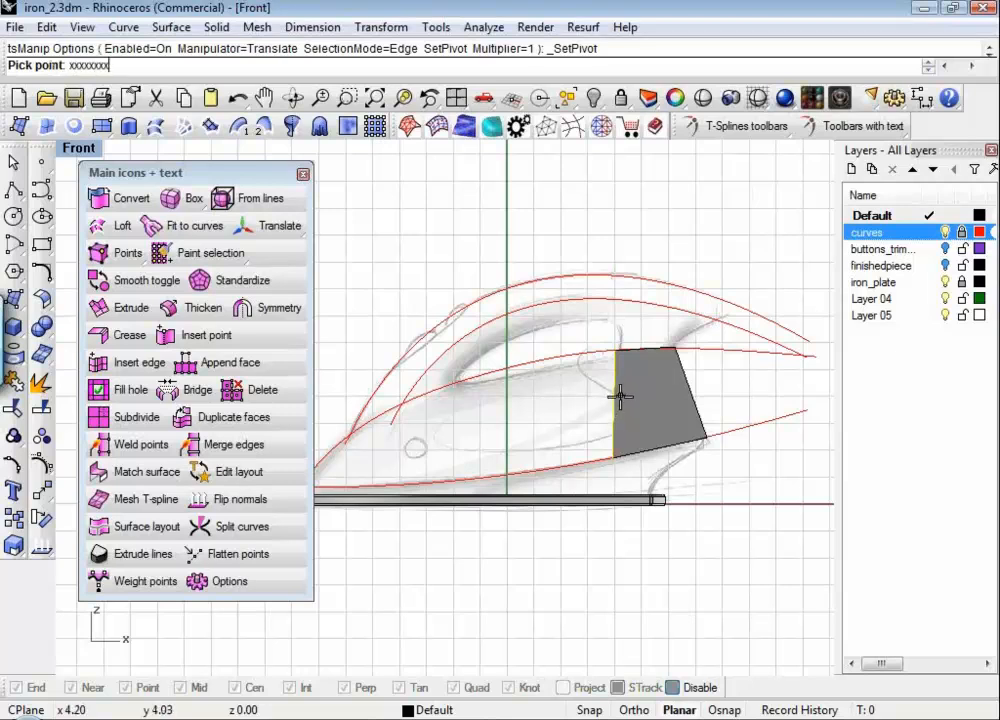
{"action": "left_click", "coordinate": [615, 402]}
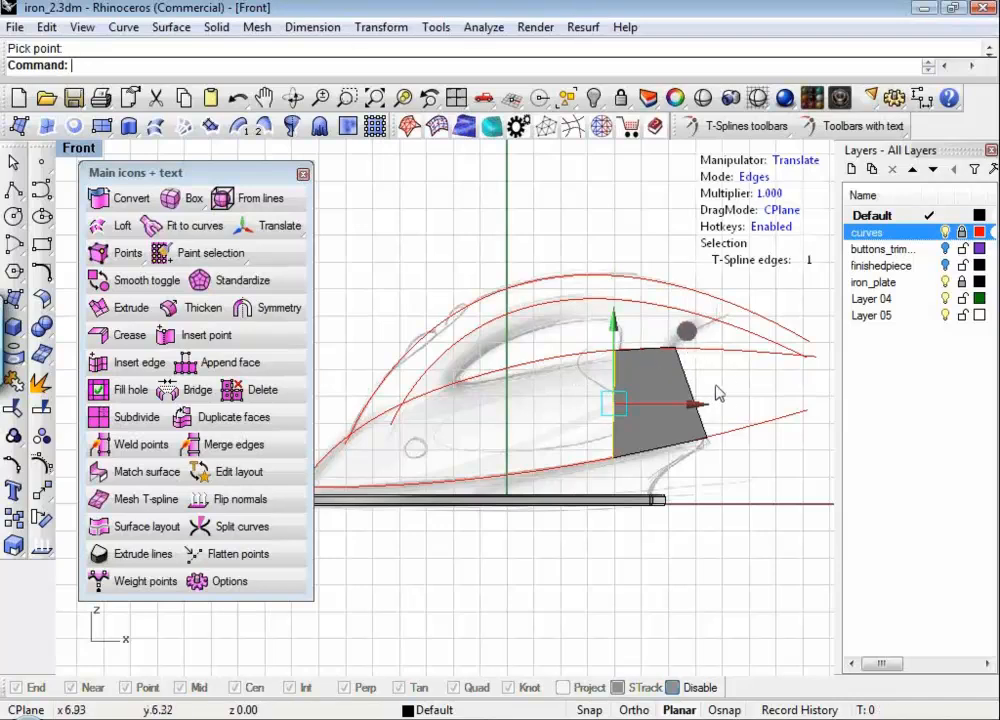
Step: Try extruding the face's left edge horizontally toward the iron's front, and undo the extrusions
{"action": "mouse_move", "coordinate": [703, 407]}
{"action": "left_mouse_down"}
{"action": "mouse_move", "coordinate": [585, 397]}
{"action": "mouse_move", "coordinate": [629, 401]}
{"action": "mouse_move", "coordinate": [618, 412]}
{"action": "mouse_move", "coordinate": [708, 413]}
{"action": "left_mouse_up"}
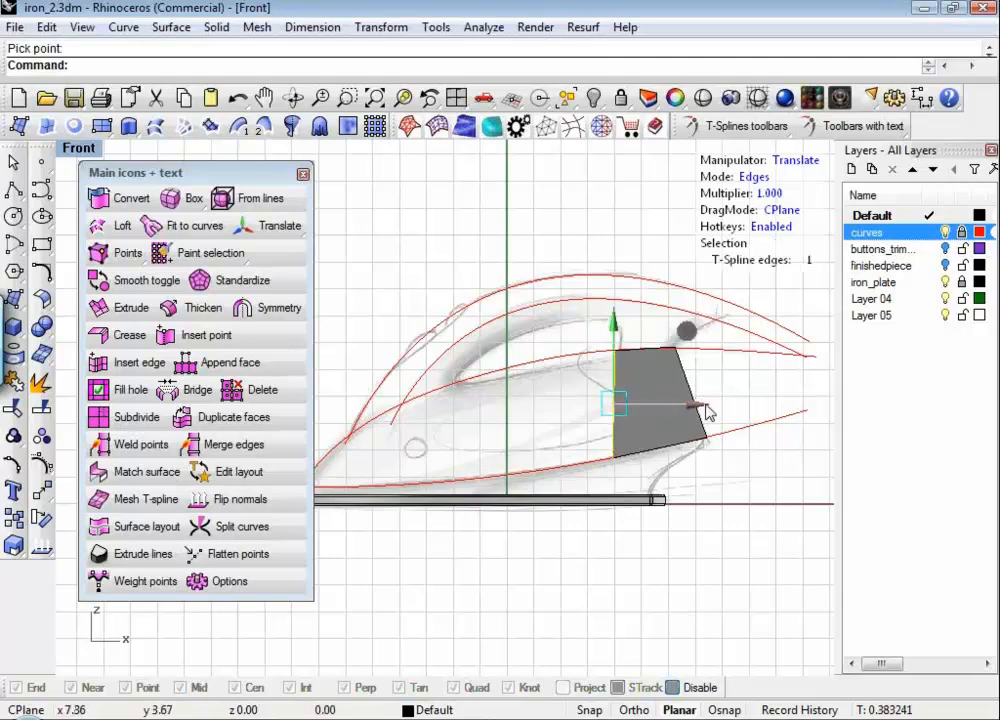
{"action": "left_click_drag", "start_coordinate": [705, 406], "coordinate": [531, 411]}
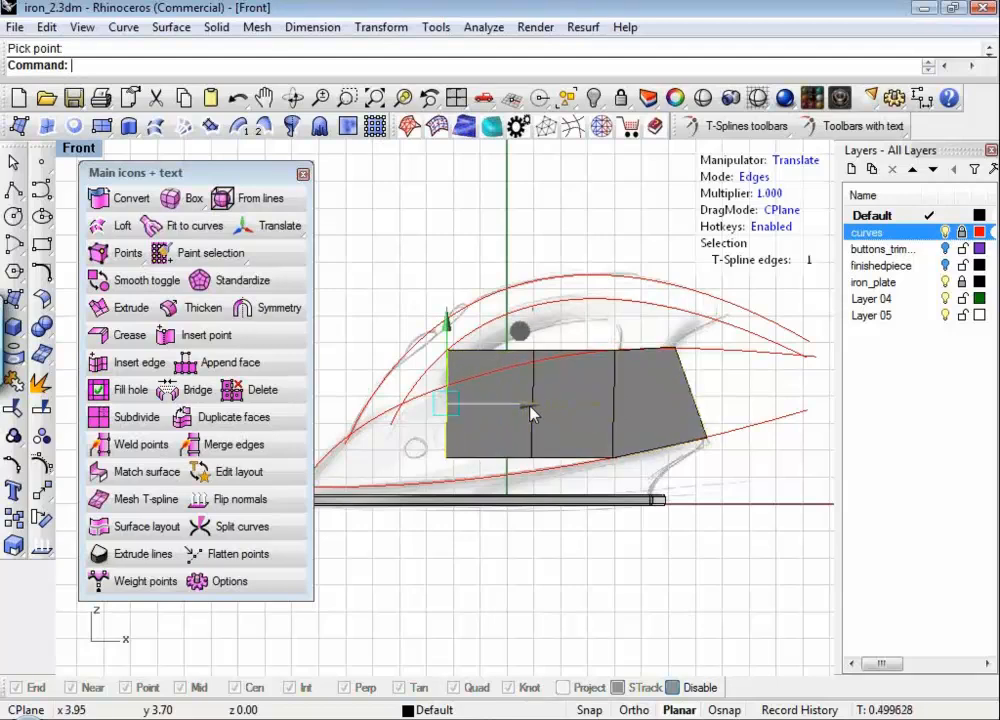
{"action": "key", "text": "ctrl+z"}
{"action": "key", "text": "ctrl+z"}
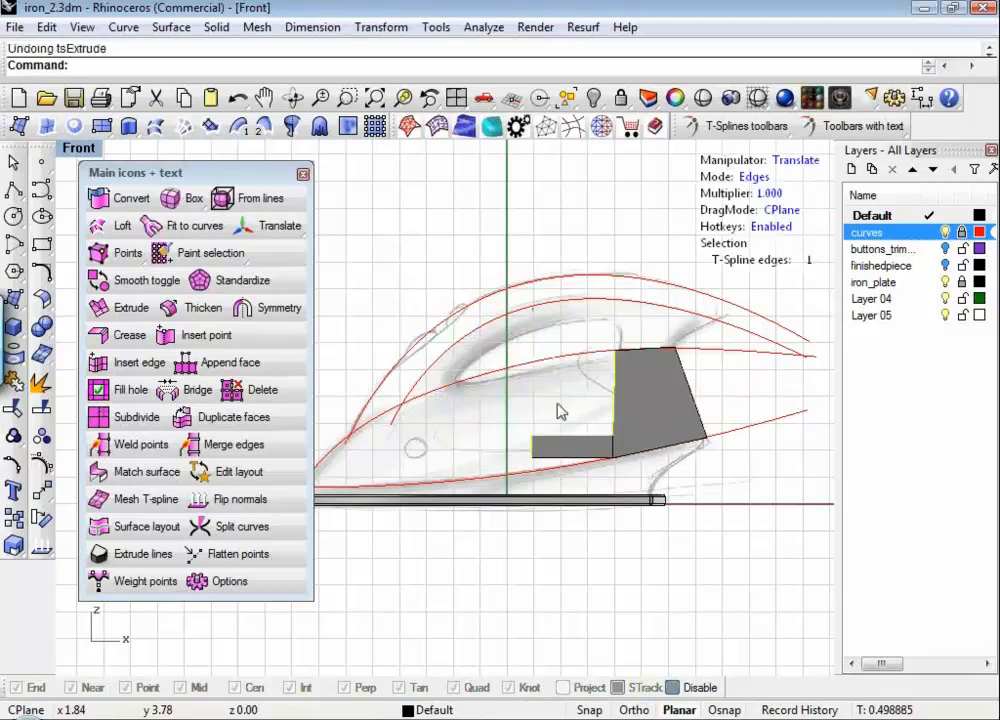
Step: Reselect the face's left edge and reposition it freely in the view plane so its ends sit on the two guide curves
{"action": "left_click", "coordinate": [614, 404]}
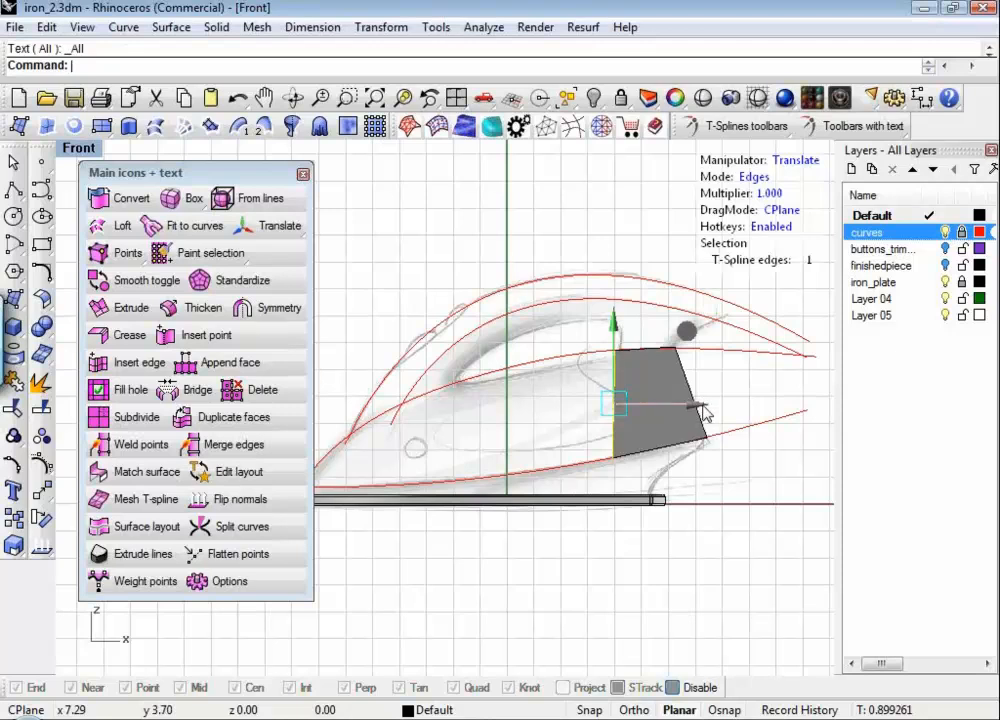
{"action": "left_click_drag", "start_coordinate": [703, 413], "coordinate": [604, 332]}
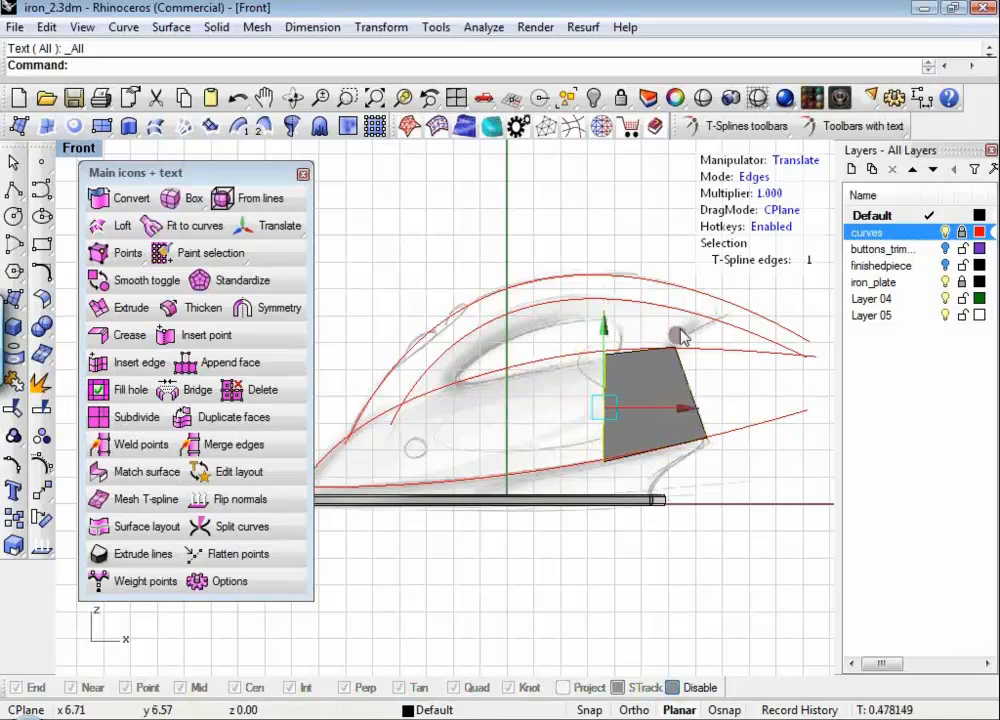
{"action": "mouse_move", "coordinate": [679, 343]}
{"action": "left_mouse_down"}
{"action": "mouse_move", "coordinate": [665, 330]}
{"action": "mouse_move", "coordinate": [634, 335]}
{"action": "mouse_move", "coordinate": [634, 346]}
{"action": "mouse_move", "coordinate": [645, 344]}
{"action": "mouse_move", "coordinate": [650, 402]}
{"action": "mouse_move", "coordinate": [568, 372]}
{"action": "mouse_move", "coordinate": [645, 315]}
{"action": "mouse_move", "coordinate": [658, 342]}
{"action": "mouse_move", "coordinate": [695, 338]}
{"action": "left_mouse_up"}
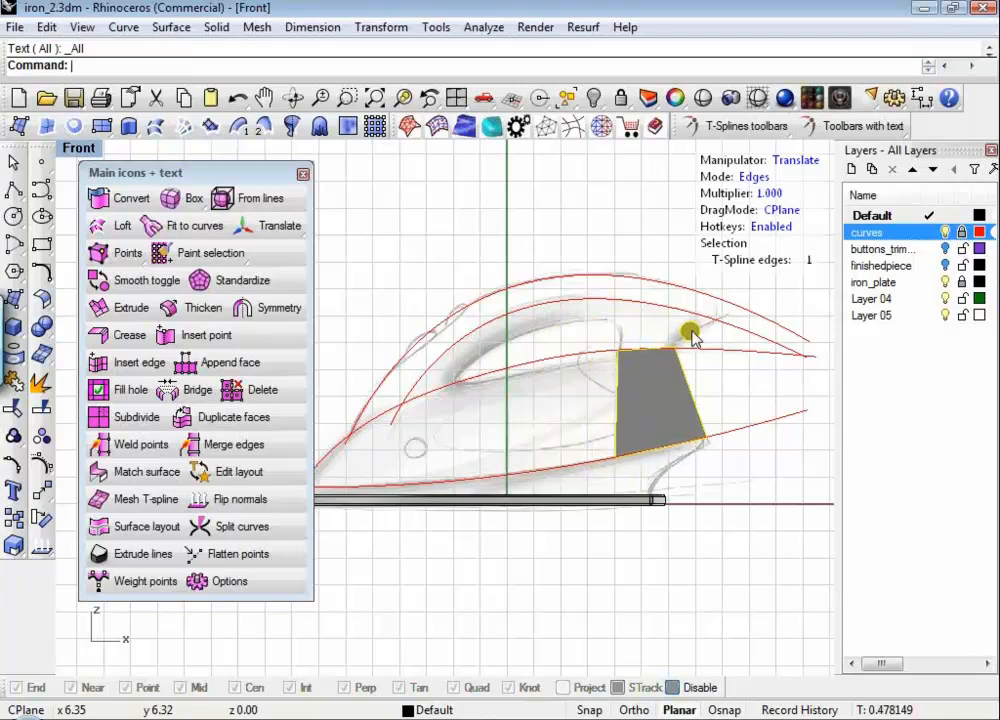
{"action": "left_click_drag", "start_coordinate": [690, 331], "coordinate": [691, 331]}
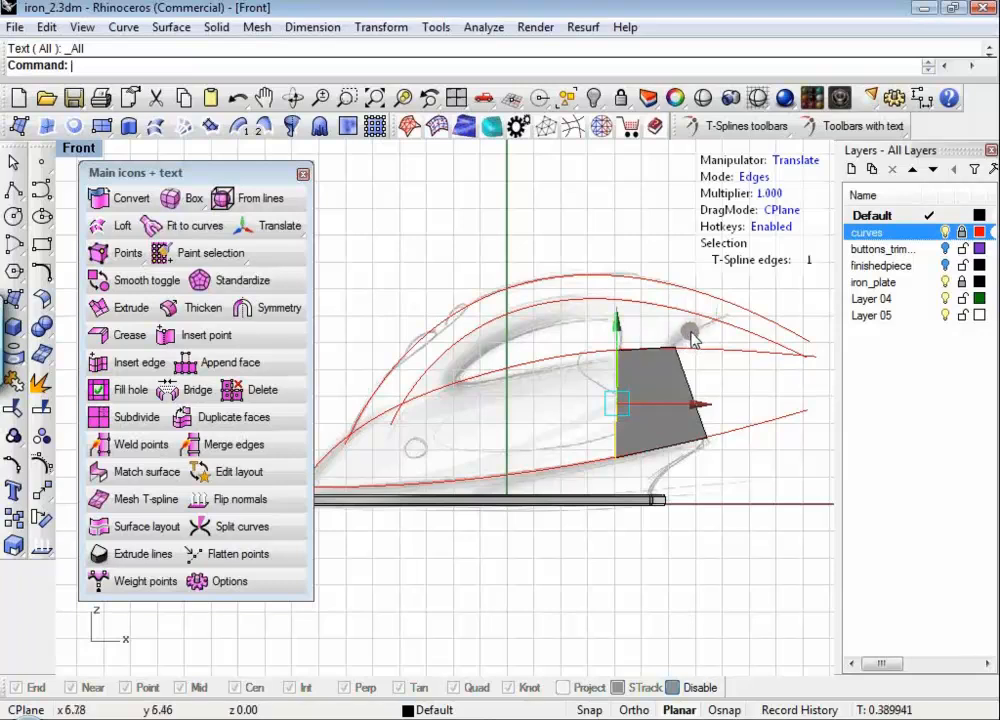
Step: Extrude the face's left edge five times toward the iron's nose, following the curve beneath the handle
{"action": "left_click_drag", "start_coordinate": [693, 337], "coordinate": [470, 392], "text": "alt"}
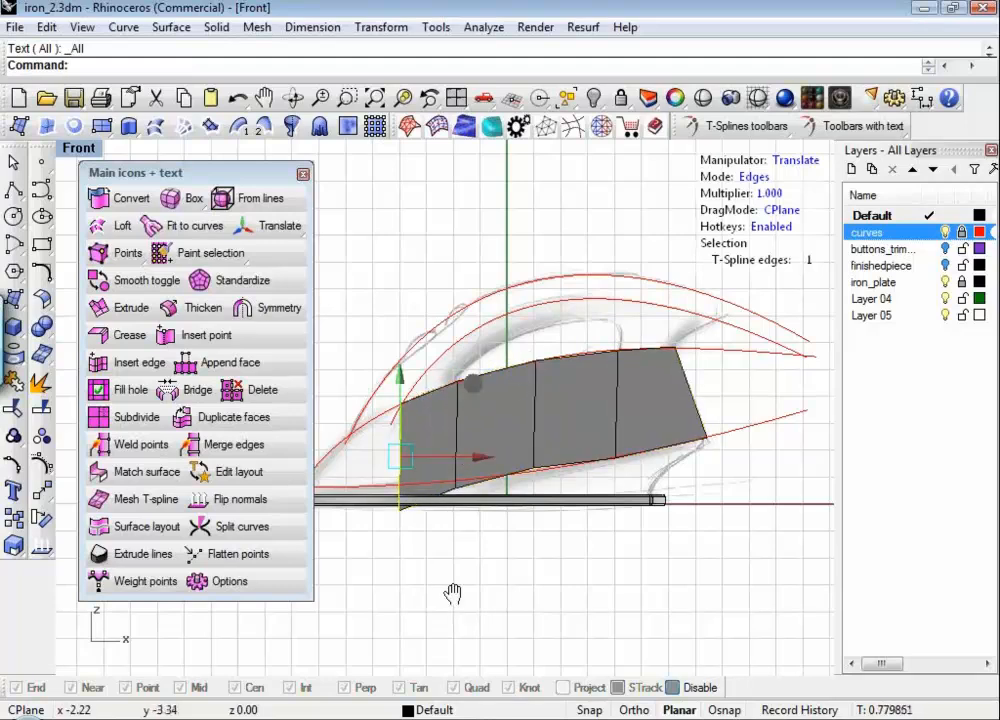
{"action": "right_click_drag", "start_coordinate": [453, 594], "coordinate": [531, 584]}
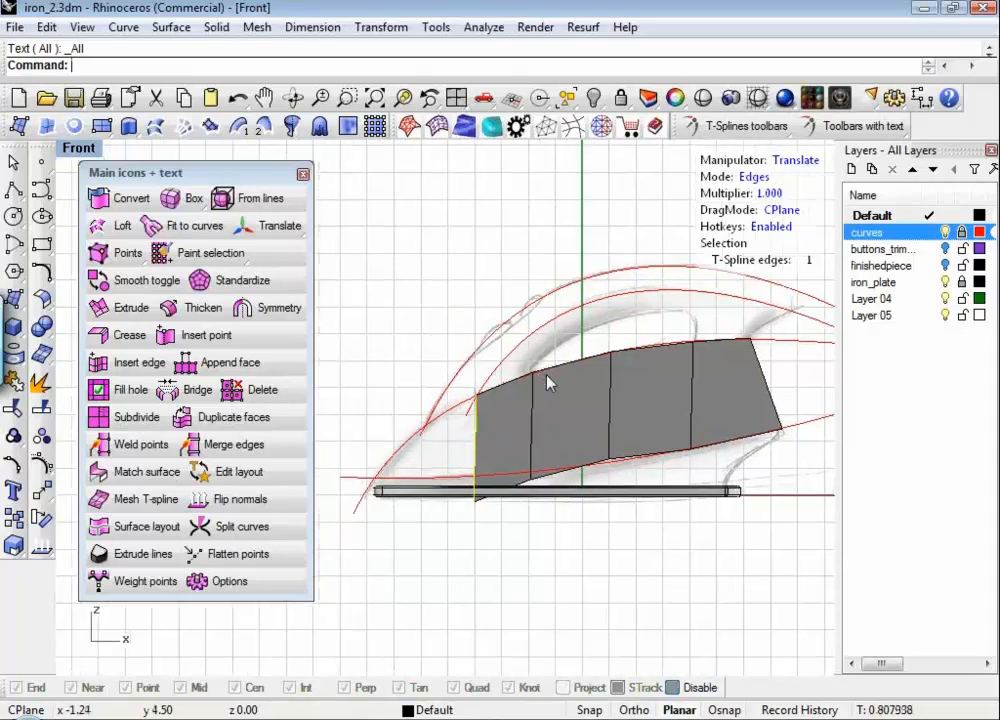
{"action": "left_click_drag", "start_coordinate": [548, 375], "coordinate": [451, 460], "text": "alt"}
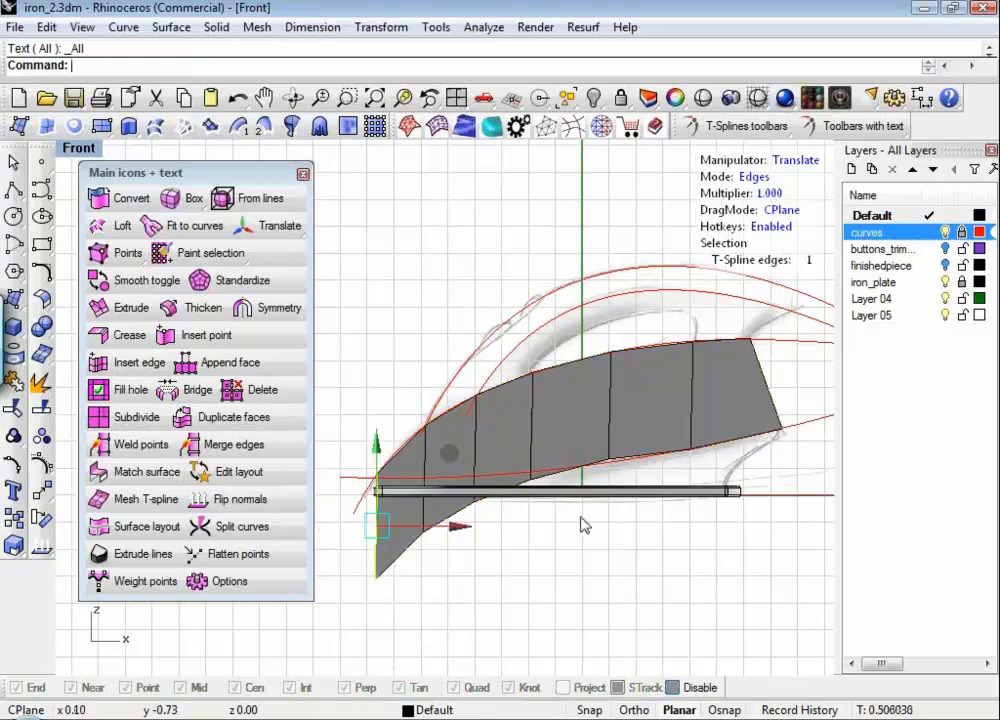
{"action": "right_click_drag", "start_coordinate": [560, 524], "coordinate": [557, 515]}
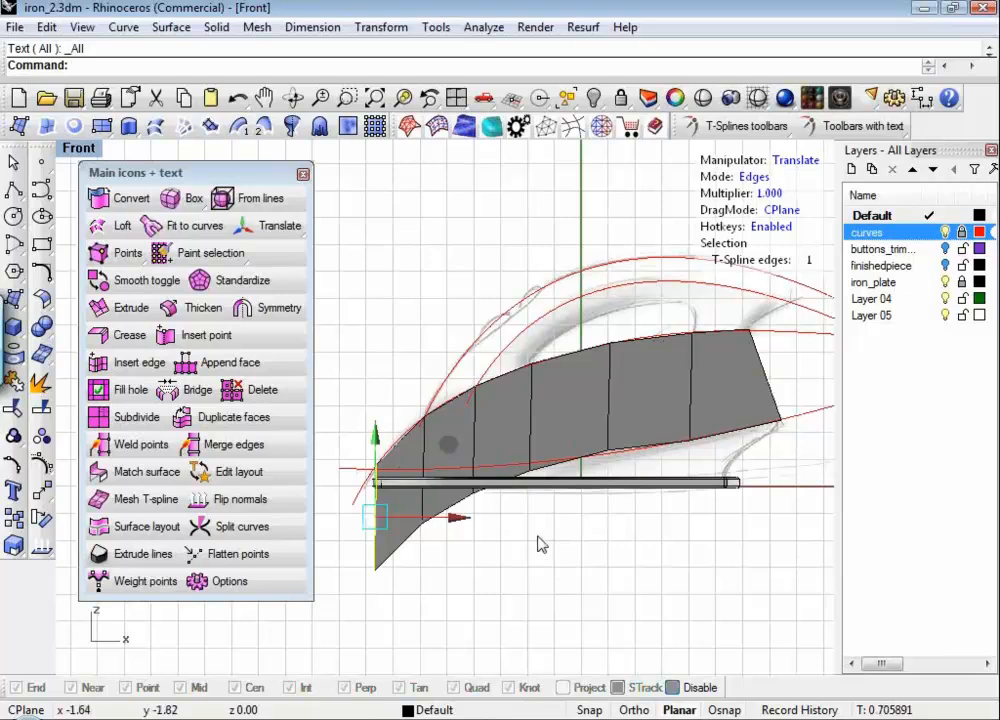
Step: In Verts mode, move the five lower vertices of the extruded faces onto the lower body curve, working toward the nose
{"action": "key", "text": "1"}
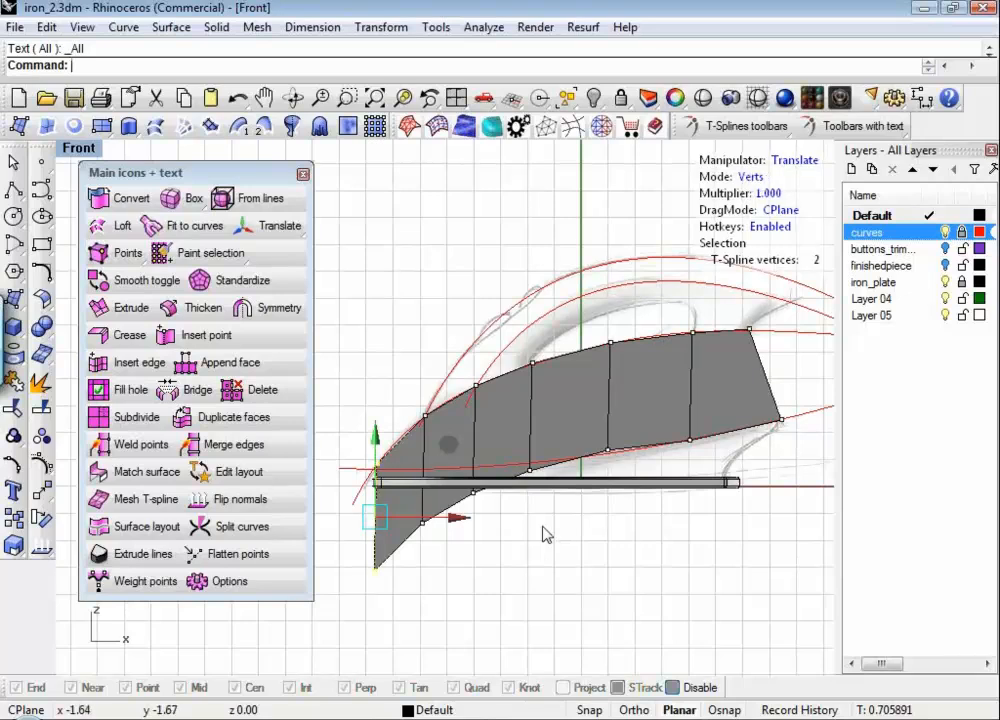
{"action": "left_click", "coordinate": [608, 449]}
{"action": "left_click", "coordinate": [685, 375]}
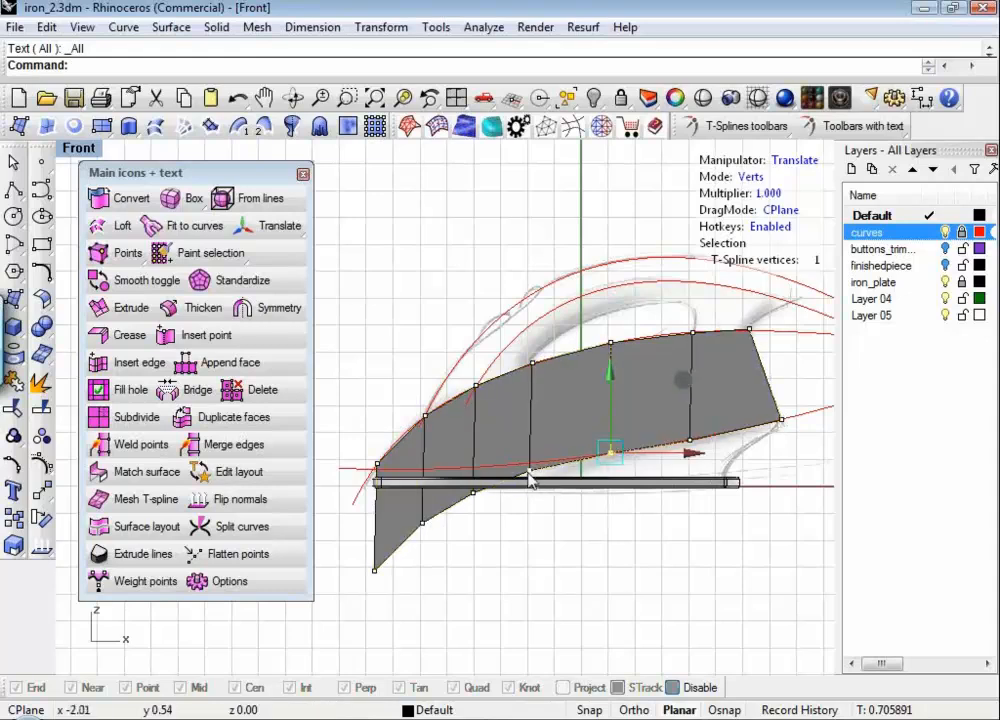
{"action": "left_click", "coordinate": [529, 474]}
{"action": "left_click", "coordinate": [601, 396]}
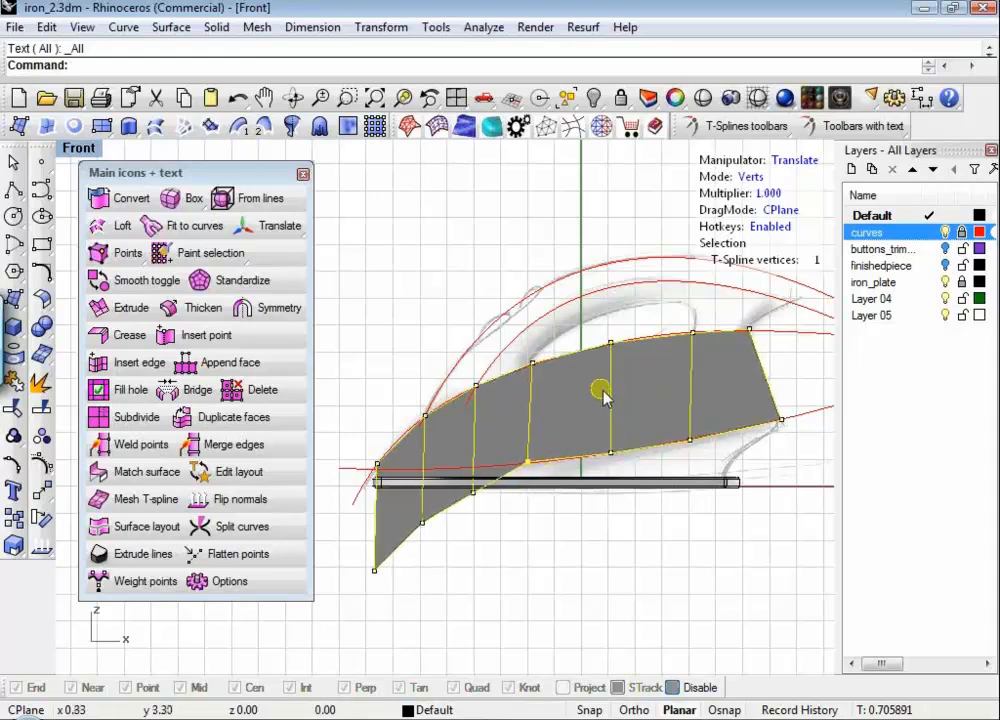
{"action": "left_click", "coordinate": [474, 492]}
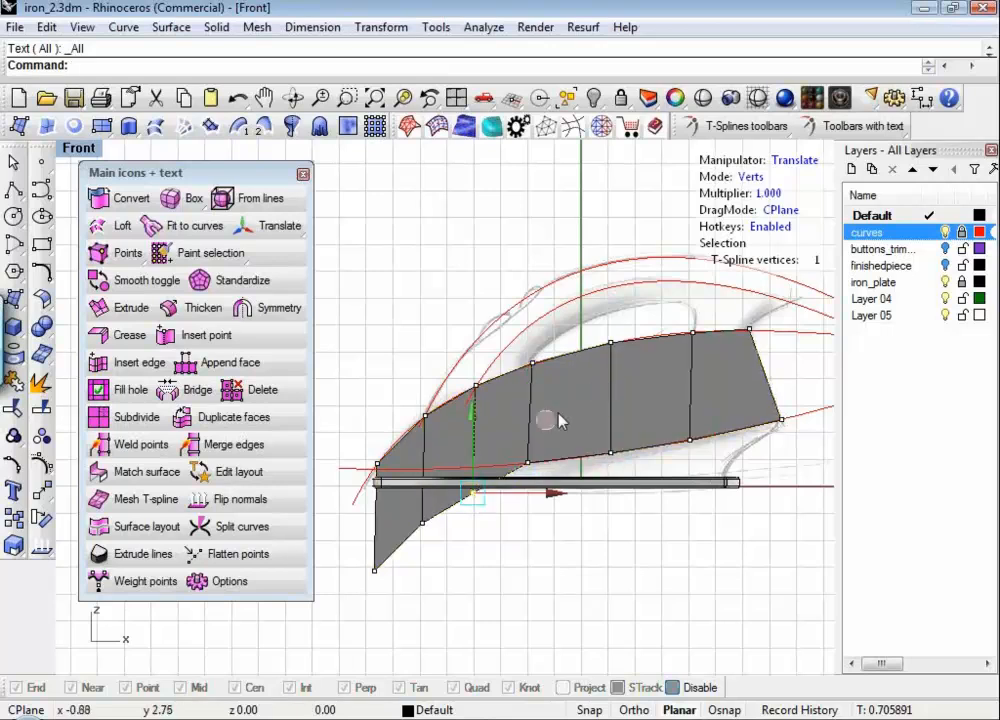
{"action": "left_click_drag", "start_coordinate": [549, 422], "coordinate": [549, 396]}
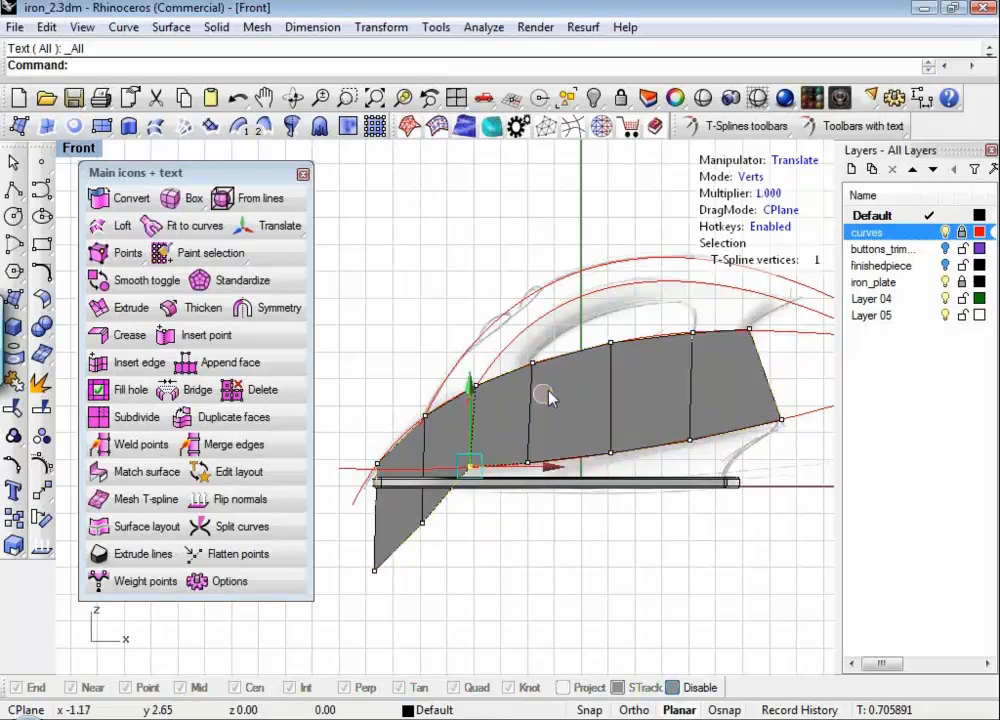
{"action": "left_click", "coordinate": [423, 521]}
{"action": "left_click_drag", "start_coordinate": [491, 448], "coordinate": [491, 395]}
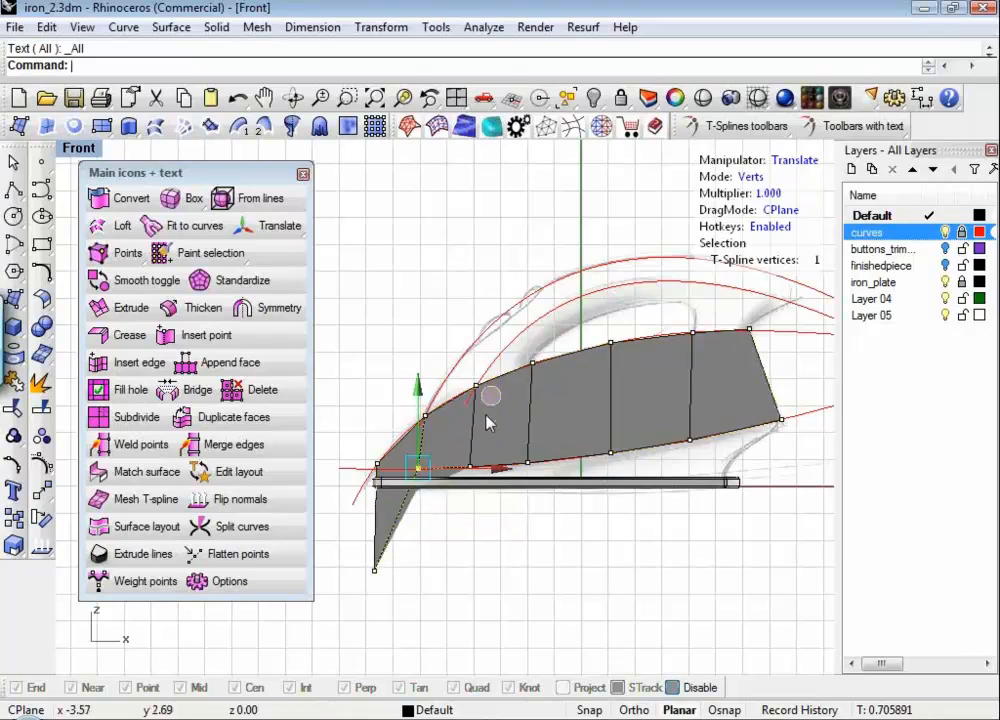
{"action": "left_click", "coordinate": [375, 570]}
{"action": "left_click_drag", "start_coordinate": [446, 497], "coordinate": [452, 402]}
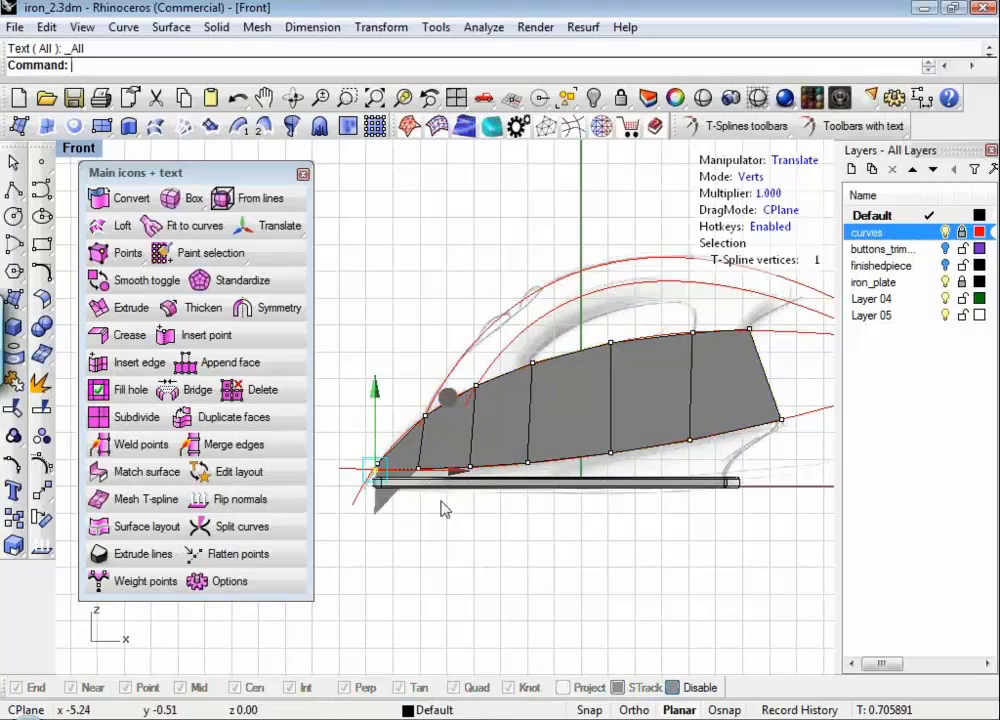
Step: Examine how the row of faces fits the guide curves at the nose and in the Perspective view
{"action": "scroll", "coordinate": [440, 502], "scroll_direction": "up", "scroll_amount": 8}
{"action": "right_click_drag", "start_coordinate": [433, 503], "coordinate": [485, 570]}
{"action": "scroll", "coordinate": [536, 554], "scroll_direction": "down", "scroll_amount": 2}
{"action": "scroll", "coordinate": [538, 556], "scroll_direction": "down", "scroll_amount": 10}
{"action": "scroll", "coordinate": [459, 525], "scroll_direction": "up", "scroll_amount": 4}
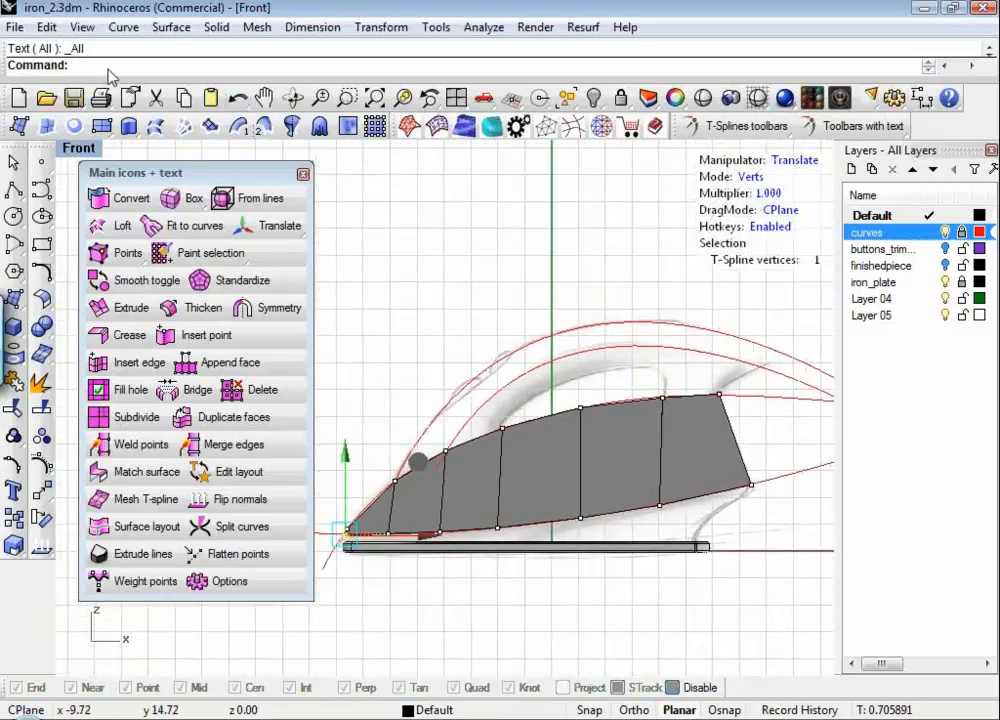
{"action": "type", "text": "P"}
{"action": "key", "text": "Return"}
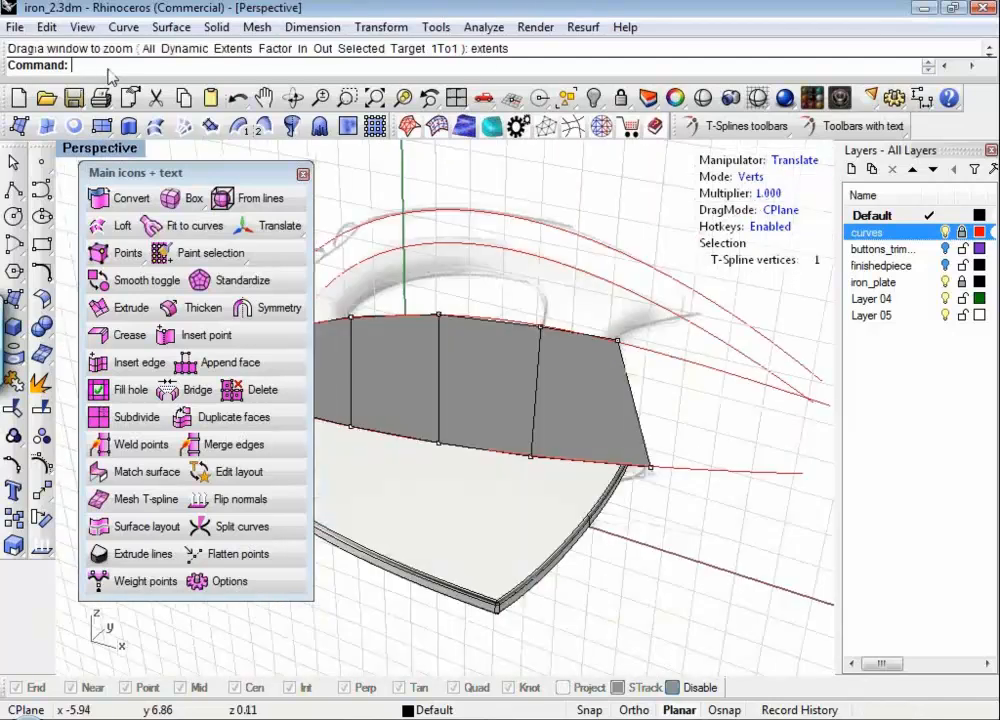
{"action": "right_click_drag", "start_coordinate": [692, 446], "coordinate": [700, 420]}
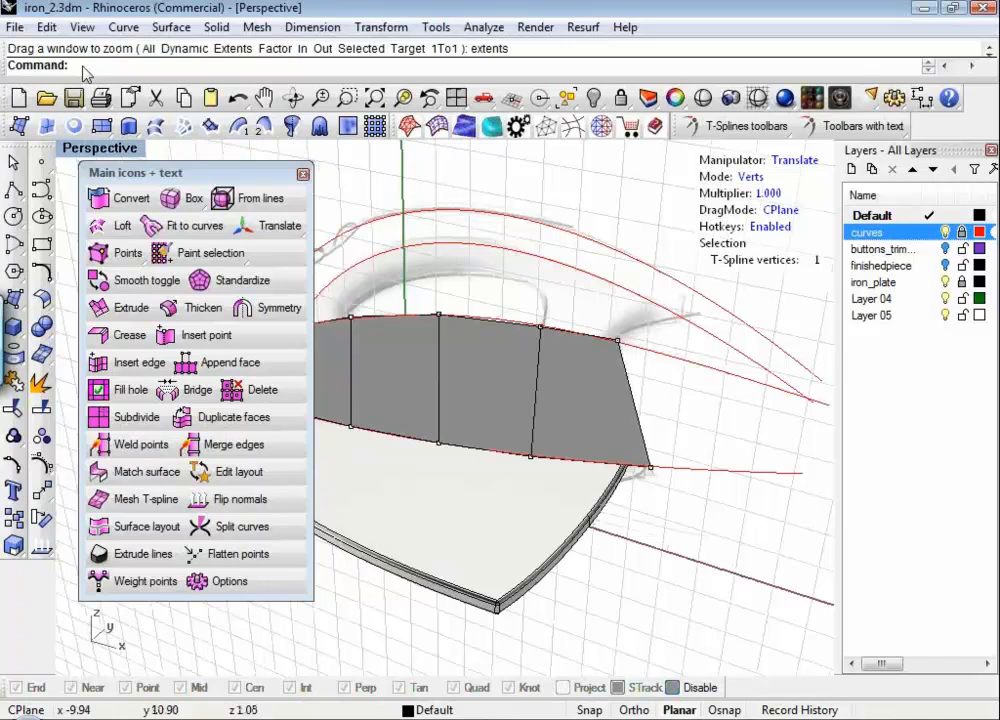
Step: In the Front view, extrude the rearmost face's upper edge twice, up and rearward to the inner handle curve
{"action": "type", "text": "f"}
{"action": "key", "text": "Return"}
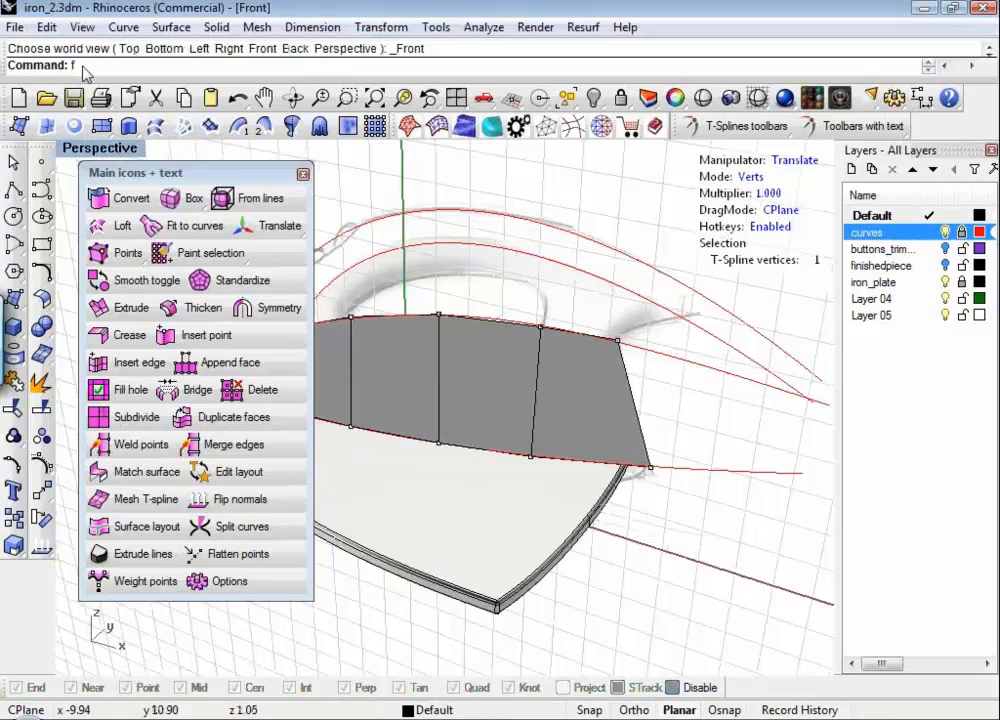
{"action": "scroll", "coordinate": [717, 472], "scroll_direction": "down", "scroll_amount": 3}
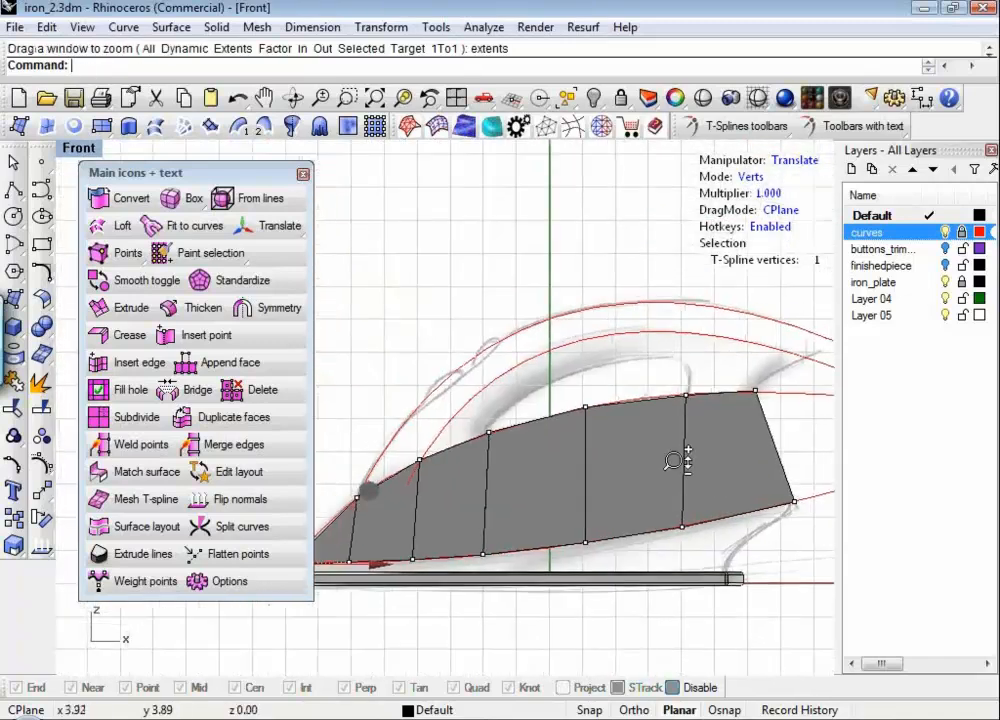
{"action": "scroll", "coordinate": [663, 468], "scroll_direction": "up", "scroll_amount": 3}
{"action": "right_click_drag", "start_coordinate": [618, 386], "coordinate": [578, 363]}
{"action": "key", "text": "s"}
{"action": "left_click", "coordinate": [677, 374]}
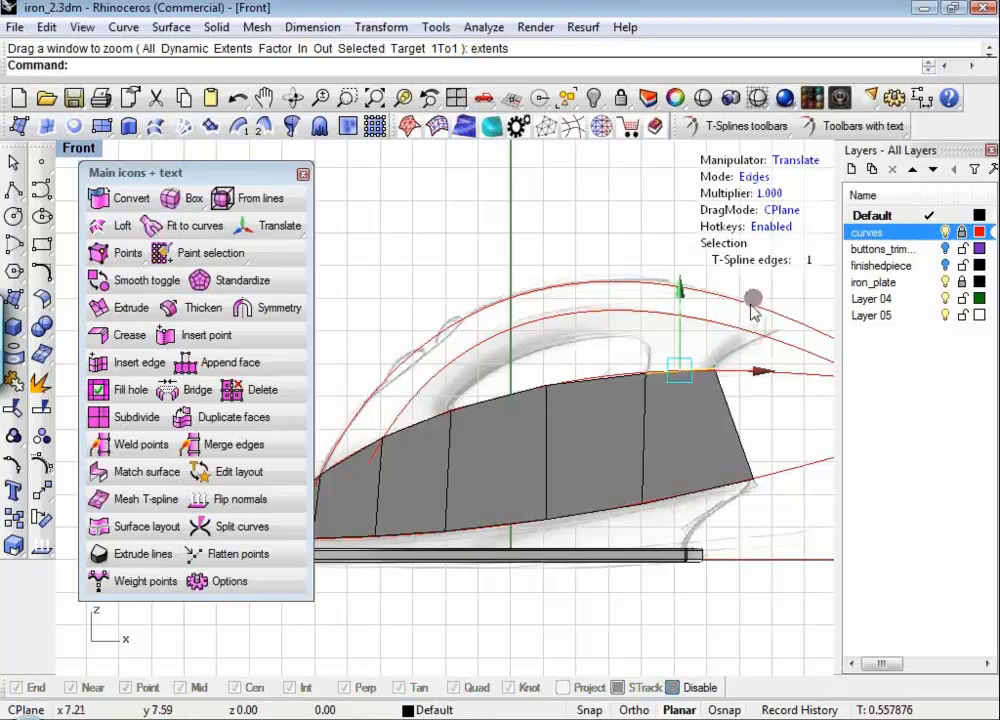
{"action": "left_click_drag", "start_coordinate": [754, 303], "coordinate": [808, 266], "text": "alt"}
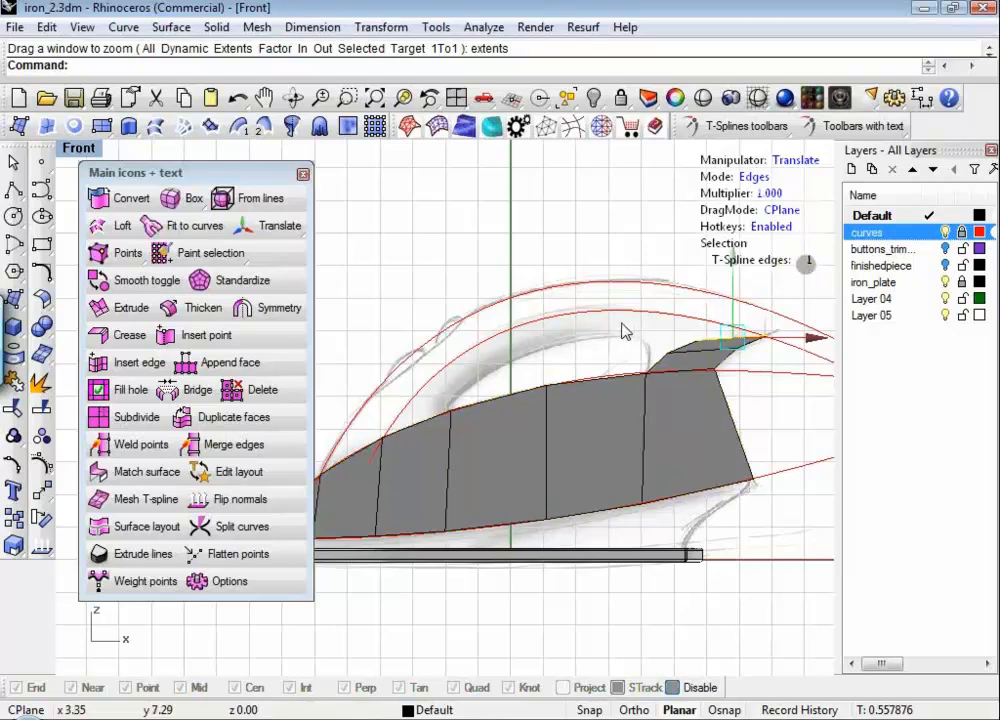
Step: Move the two front vertices of the new handle-base faces forward, placing the upper one on the inner handle curve
{"action": "key", "text": "a"}
{"action": "left_click", "coordinate": [698, 339]}
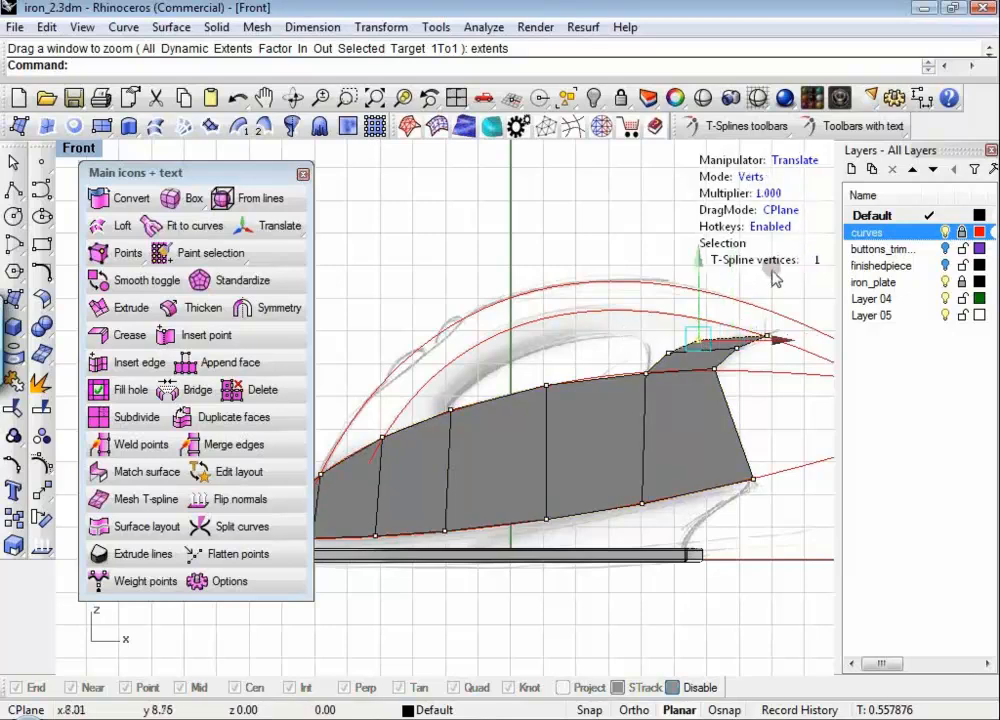
{"action": "left_click_drag", "start_coordinate": [771, 269], "coordinate": [761, 251]}
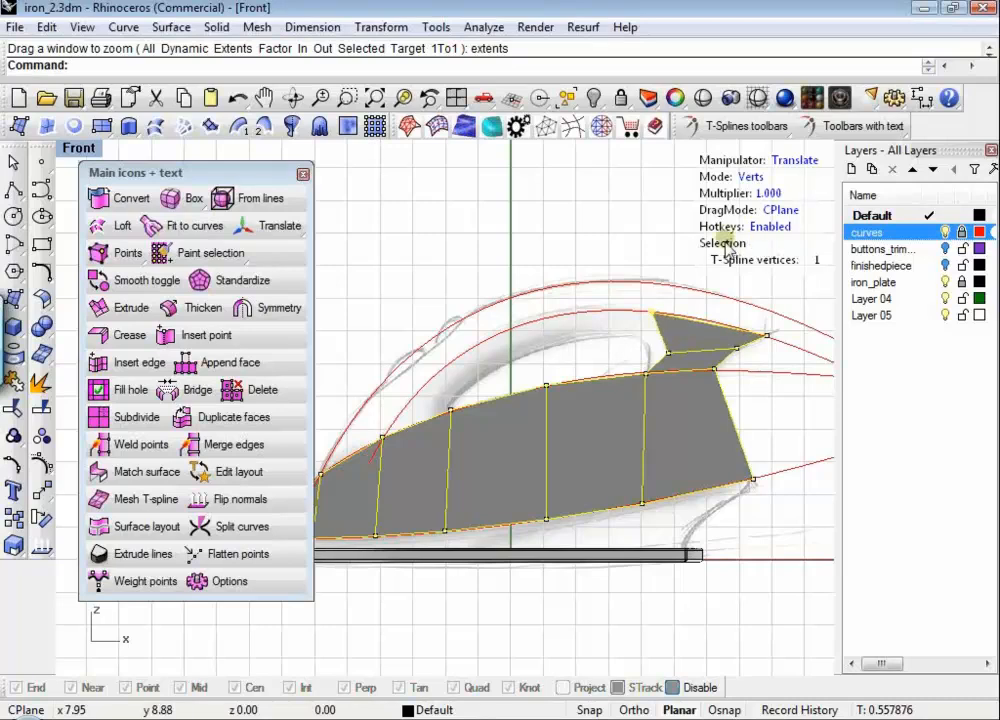
{"action": "left_click", "coordinate": [670, 354]}
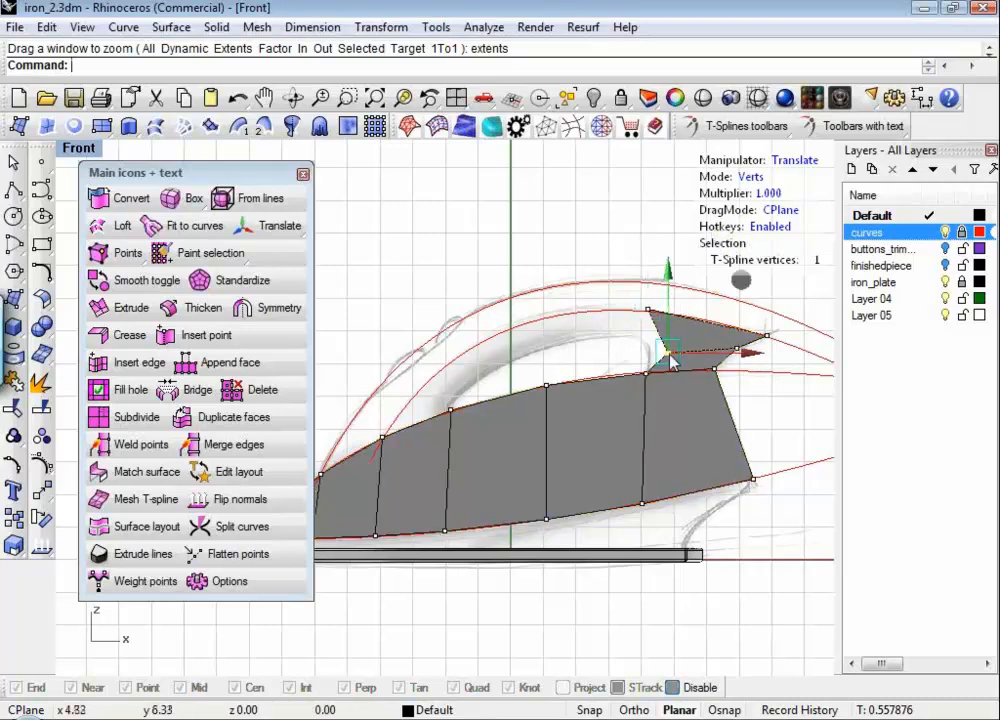
{"action": "left_click", "coordinate": [714, 279]}
{"action": "left_click_drag", "start_coordinate": [727, 279], "coordinate": [722, 269]}
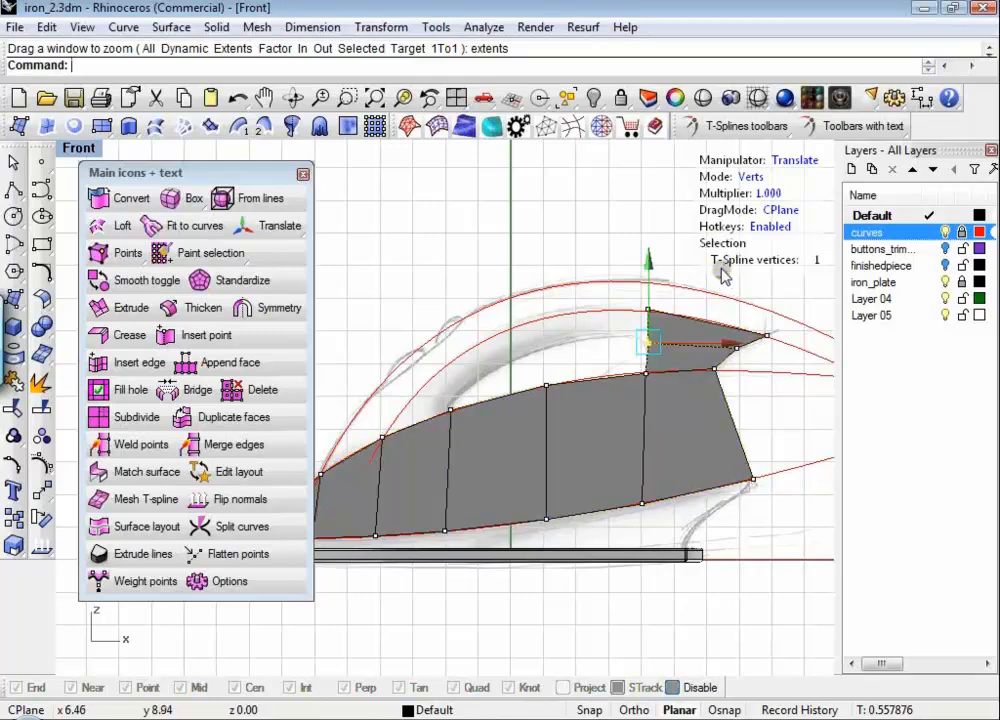
Step: Extrude the front edge of the upper handle-base face forward in several segments along the inner handle curve toward the body
{"action": "key", "text": "s"}
{"action": "left_click", "coordinate": [649, 326]}
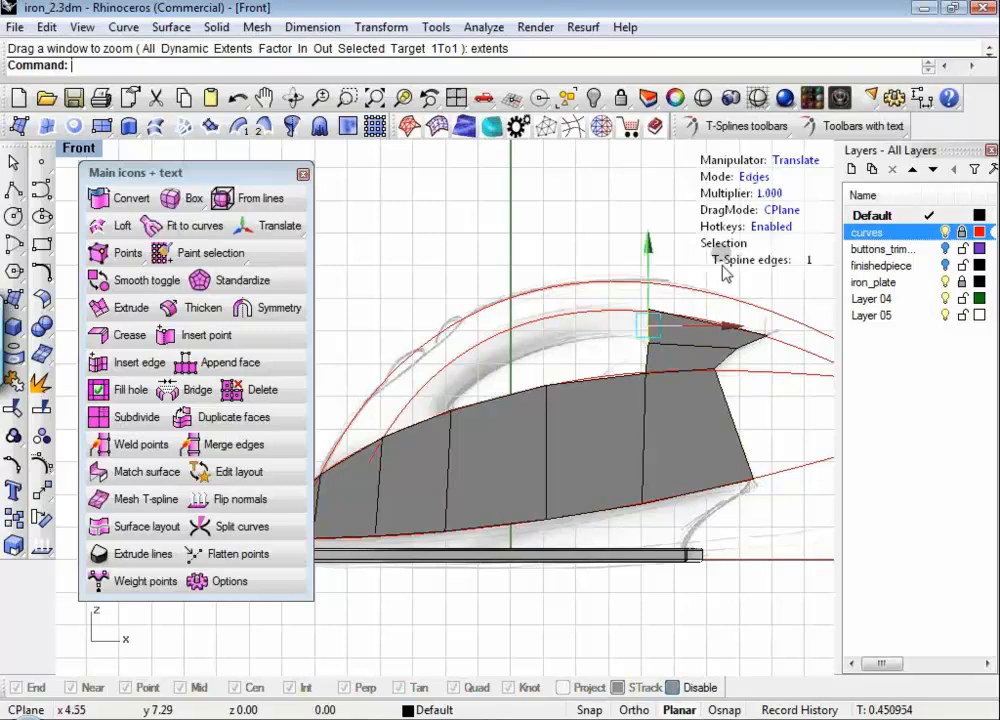
{"action": "left_click_drag", "start_coordinate": [723, 256], "coordinate": [506, 317], "text": "alt"}
{"action": "scroll", "coordinate": [391, 464], "scroll_direction": "up", "scroll_amount": 2}
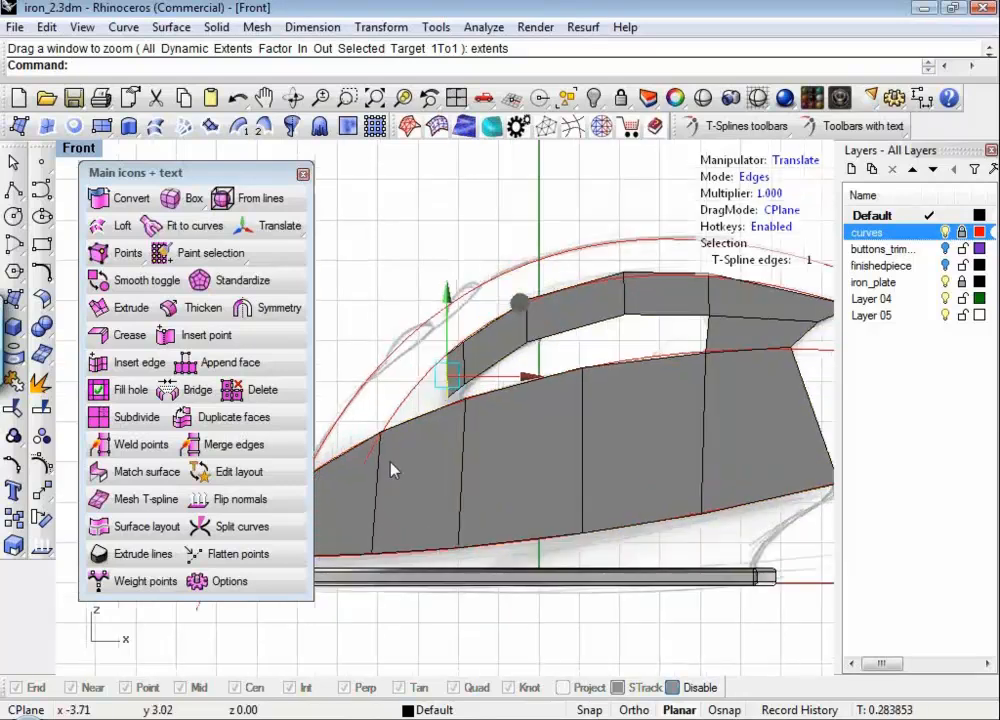
Step: Switch to vertex editing and move the handle's upper middle vertex slightly forward along the inner handle curve
{"action": "scroll", "coordinate": [391, 463], "scroll_direction": "up", "scroll_amount": 2}
{"action": "key", "text": "a"}
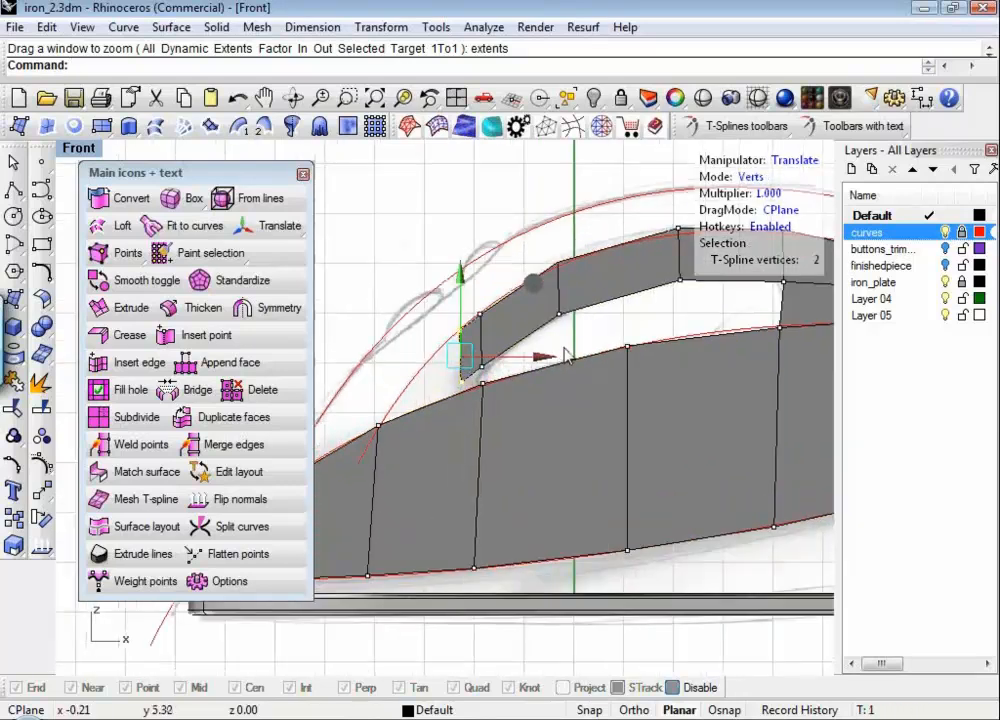
{"action": "scroll", "coordinate": [566, 357], "scroll_direction": "down", "scroll_amount": 3}
{"action": "left_click", "coordinate": [580, 283]}
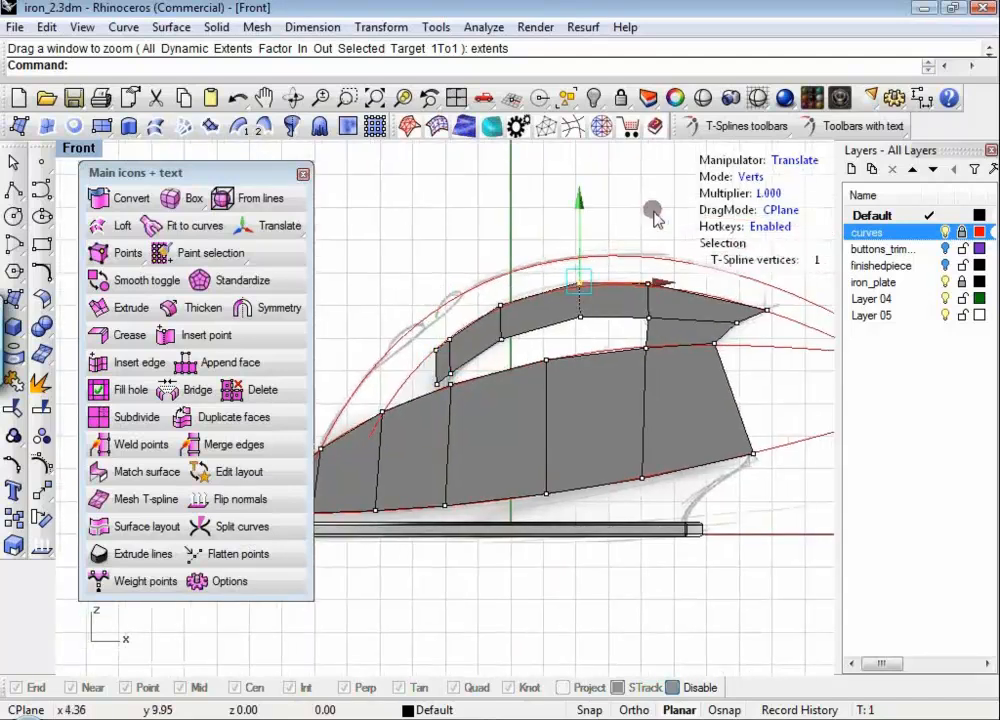
{"action": "left_click_drag", "start_coordinate": [655, 213], "coordinate": [652, 215]}
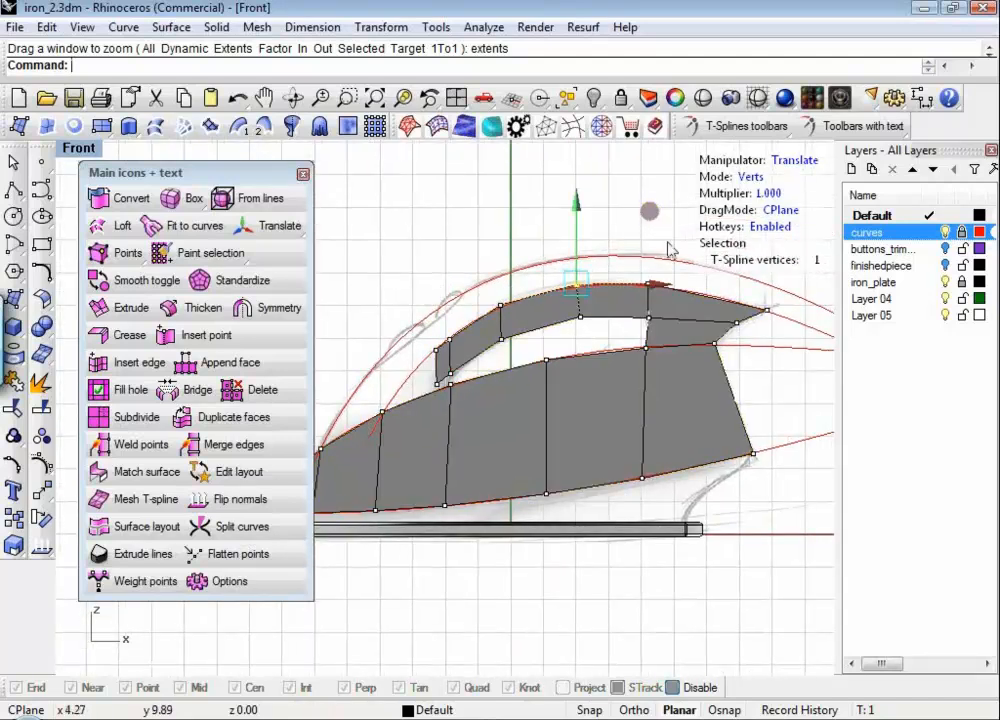
{"action": "scroll", "coordinate": [645, 285], "scroll_direction": "up", "scroll_amount": 1}
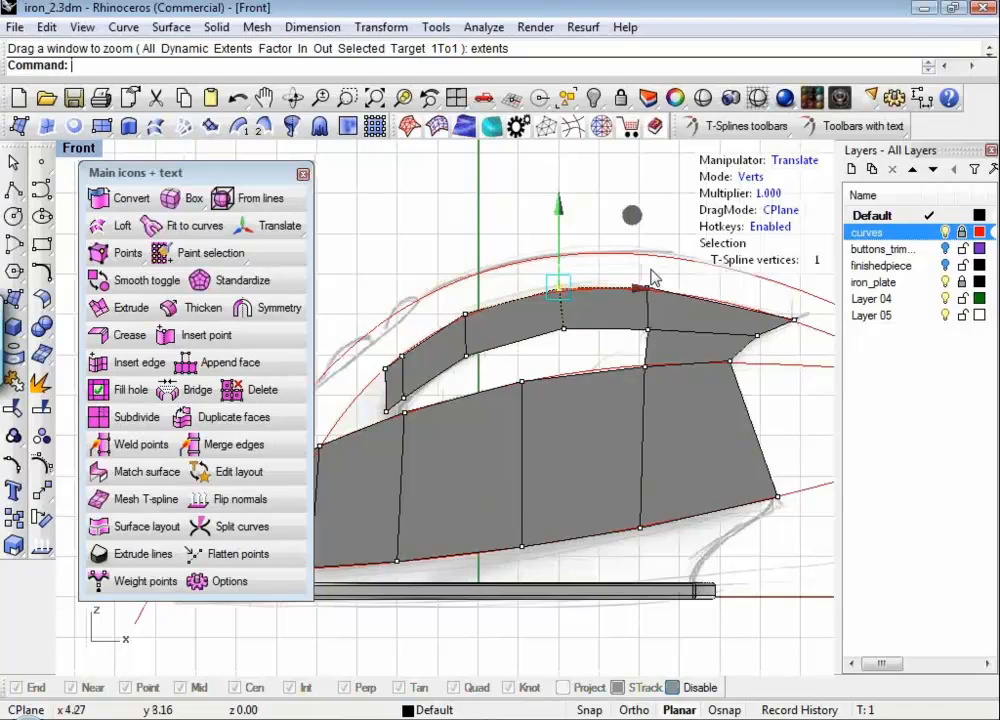
Step: Move the handle's upper rear vertex, above the back of the opening, slightly rearward along the handle curve
{"action": "scroll", "coordinate": [622, 254], "scroll_direction": "up", "scroll_amount": 2}
{"action": "left_click", "coordinate": [654, 295]}
{"action": "scroll", "coordinate": [693, 297], "scroll_direction": "down", "scroll_amount": 2}
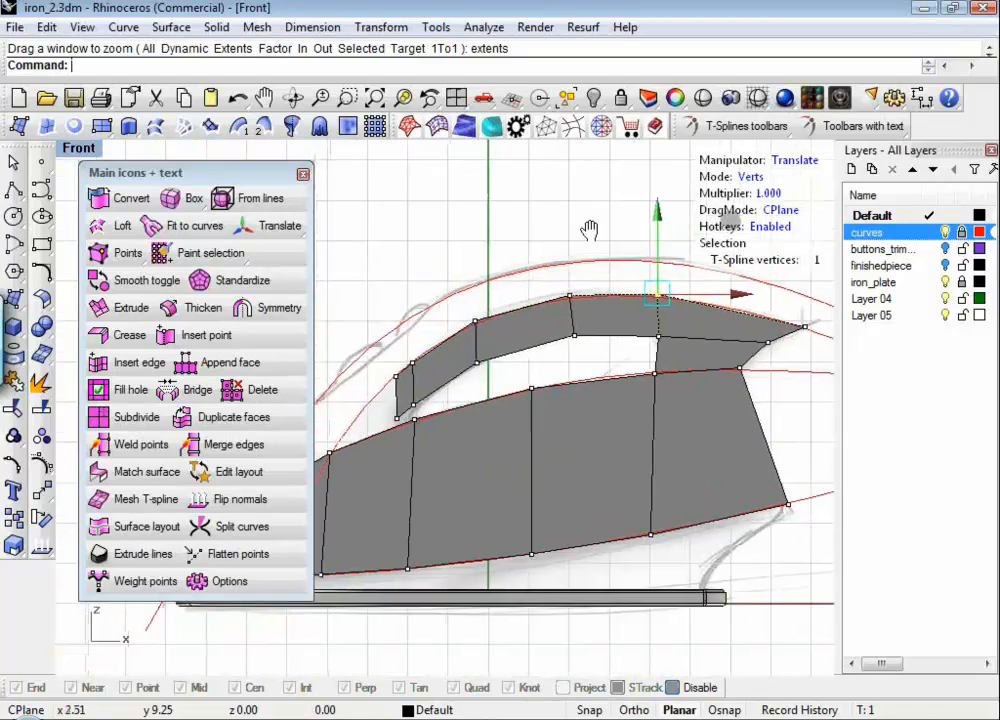
{"action": "right_click_drag", "start_coordinate": [589, 230], "coordinate": [493, 234]}
{"action": "key", "text": "ctrl+z"}
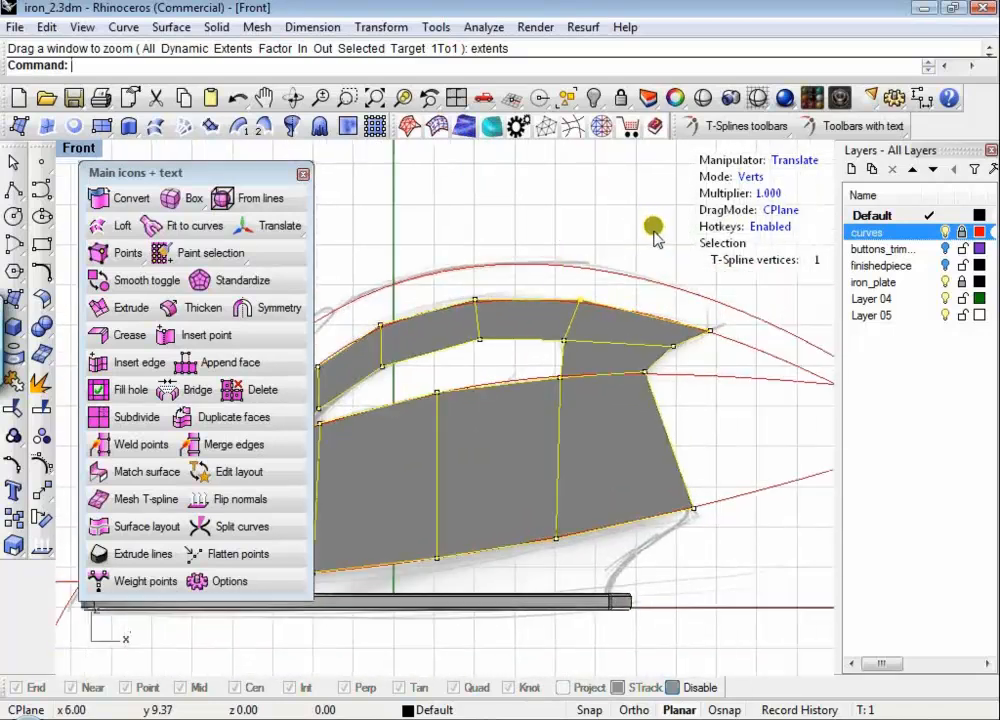
{"action": "scroll", "coordinate": [488, 285], "scroll_direction": "down", "scroll_amount": 2}
{"action": "scroll", "coordinate": [487, 289], "scroll_direction": "up", "scroll_amount": 4}
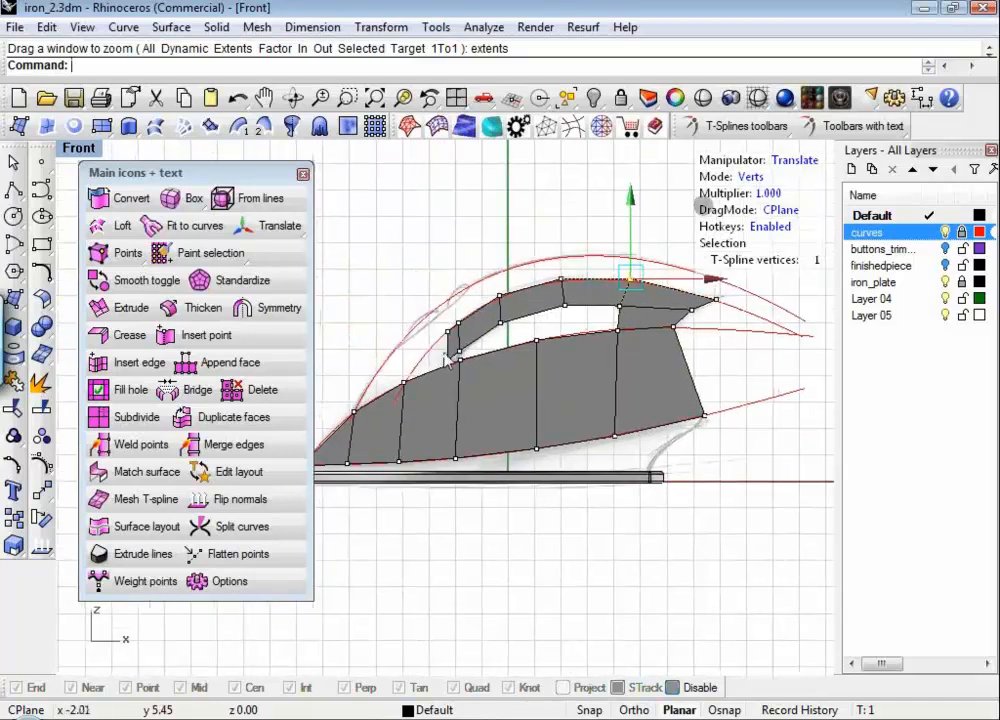
Step: Move the lower vertices of the handle's two front dividing edges rearward so the edges slant across the handle
{"action": "scroll", "coordinate": [479, 303], "scroll_direction": "up", "scroll_amount": 2}
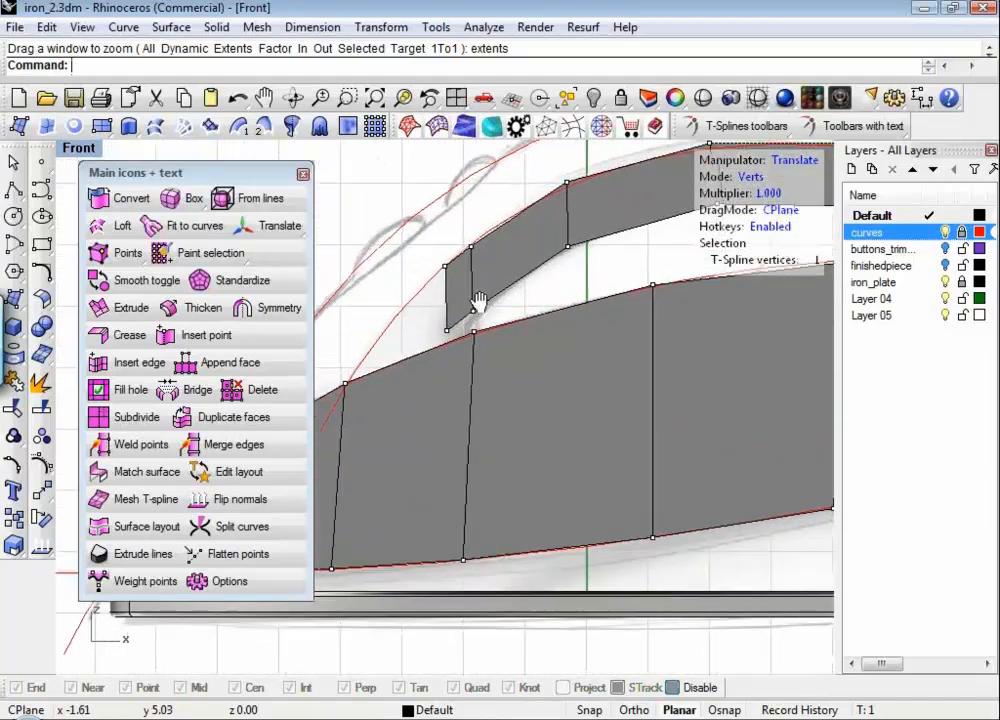
{"action": "right_click_drag", "start_coordinate": [479, 303], "coordinate": [454, 302]}
{"action": "left_click_drag", "start_coordinate": [525, 235], "coordinate": [556, 220]}
{"action": "right_click_drag", "start_coordinate": [560, 256], "coordinate": [509, 275]}
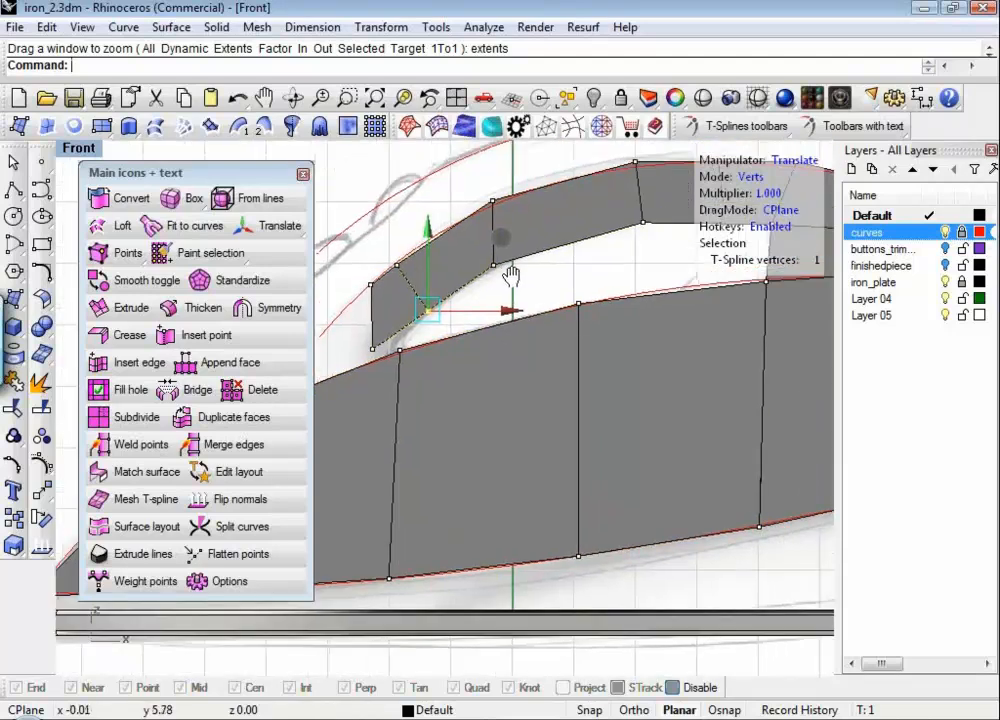
{"action": "left_click", "coordinate": [588, 182]}
{"action": "scroll", "coordinate": [624, 277], "scroll_direction": "down", "scroll_amount": 2}
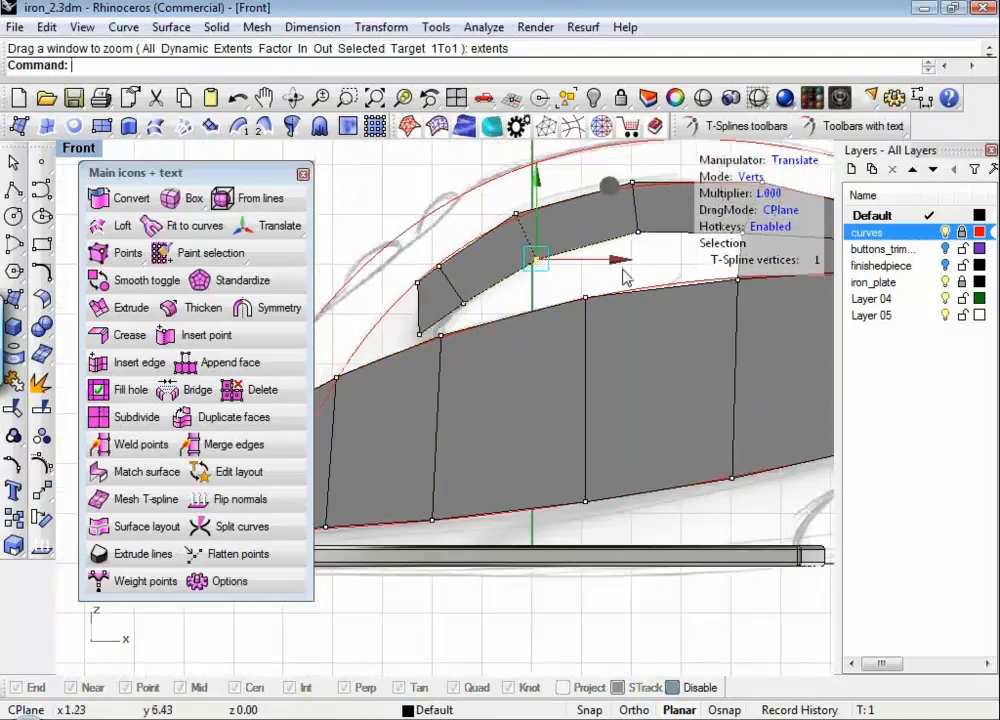
{"action": "scroll", "coordinate": [622, 272], "scroll_direction": "down", "scroll_amount": 4}
{"action": "right_click_drag", "start_coordinate": [622, 277], "coordinate": [598, 318]}
{"action": "scroll", "coordinate": [464, 352], "scroll_direction": "up", "scroll_amount": 8}
{"action": "right_click_drag", "start_coordinate": [459, 319], "coordinate": [379, 352]}
{"action": "scroll", "coordinate": [406, 315], "scroll_direction": "down", "scroll_amount": 8}
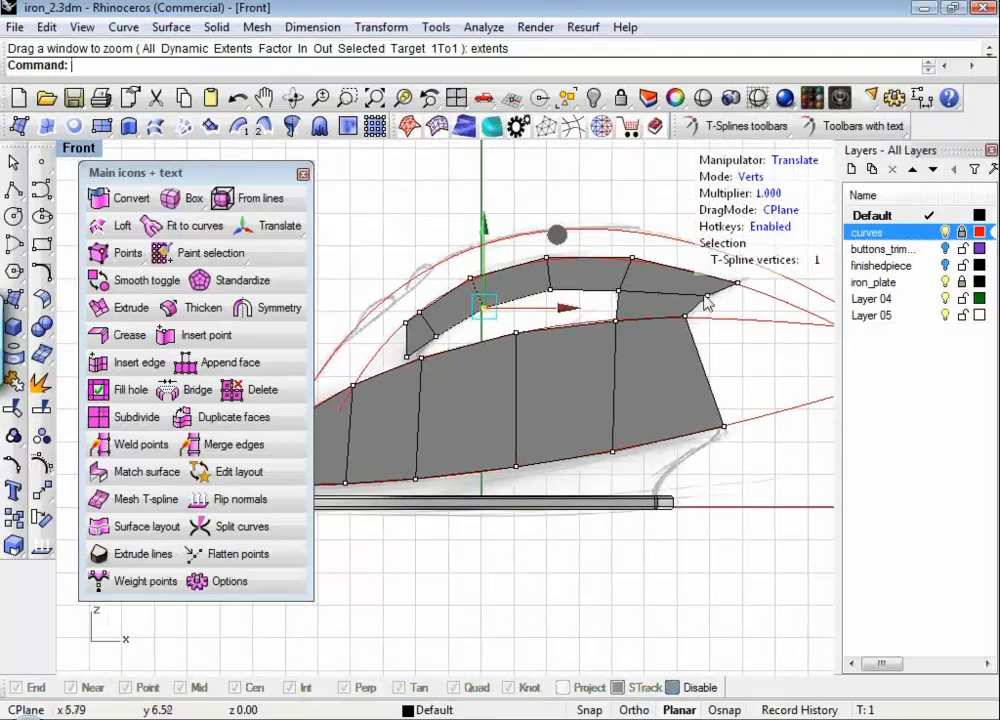
Step: Try welding the handle's lower front vertex onto the nearest vertex of the body's upper edge, and undo the weld
{"action": "scroll", "coordinate": [427, 343], "scroll_direction": "up", "scroll_amount": 2}
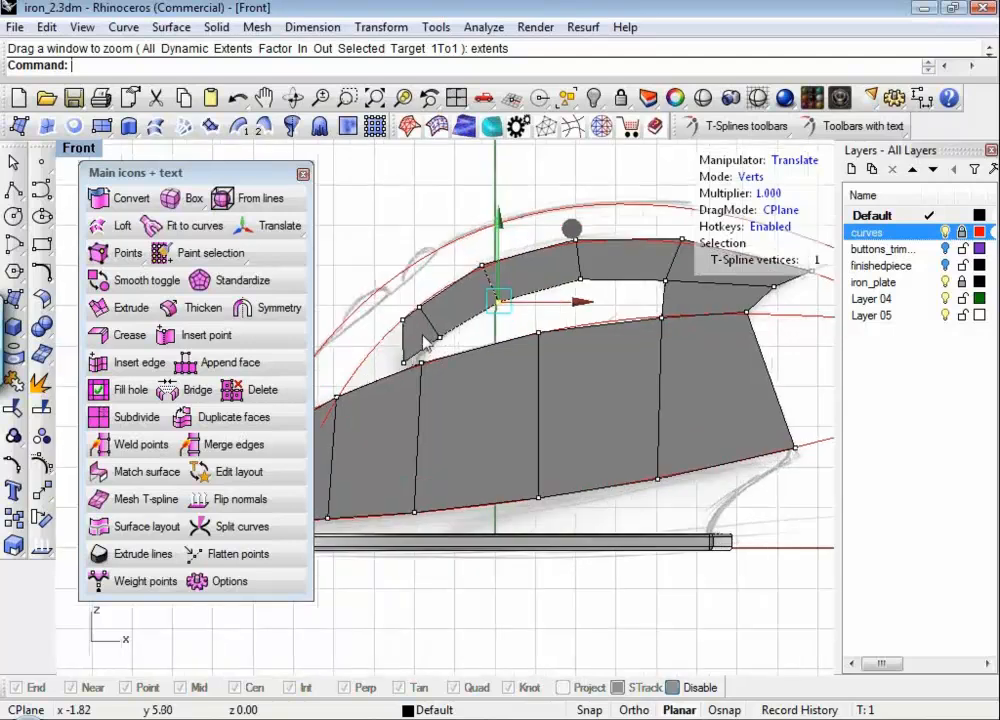
{"action": "scroll", "coordinate": [423, 336], "scroll_direction": "up", "scroll_amount": 4}
{"action": "right_click_drag", "start_coordinate": [478, 349], "coordinate": [532, 282]}
{"action": "key", "text": "s"}
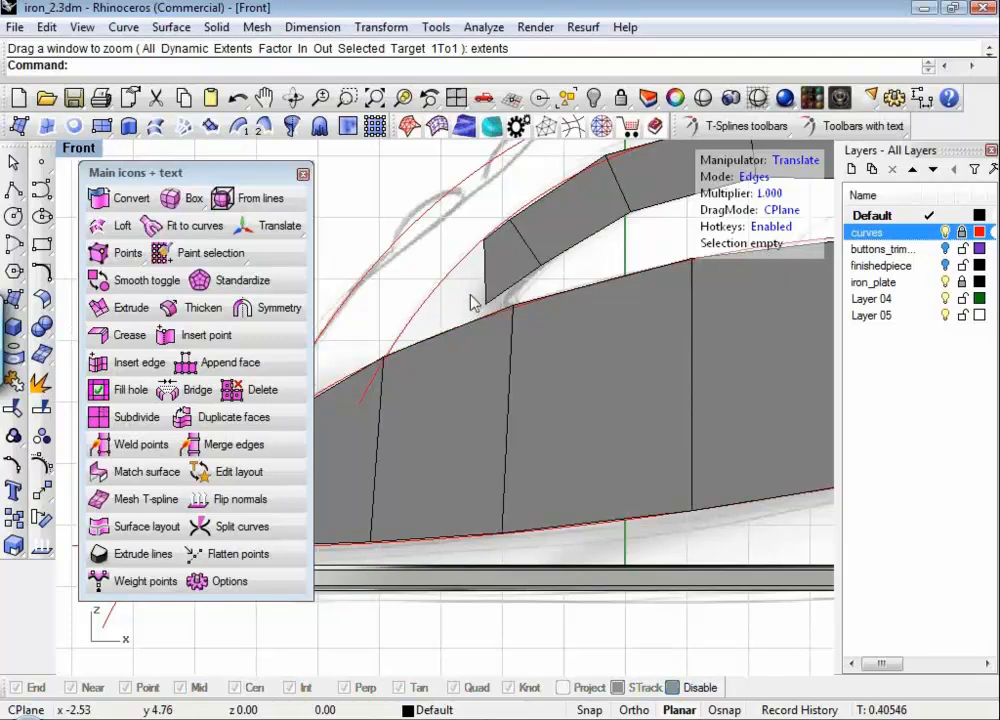
{"action": "key", "text": "a"}
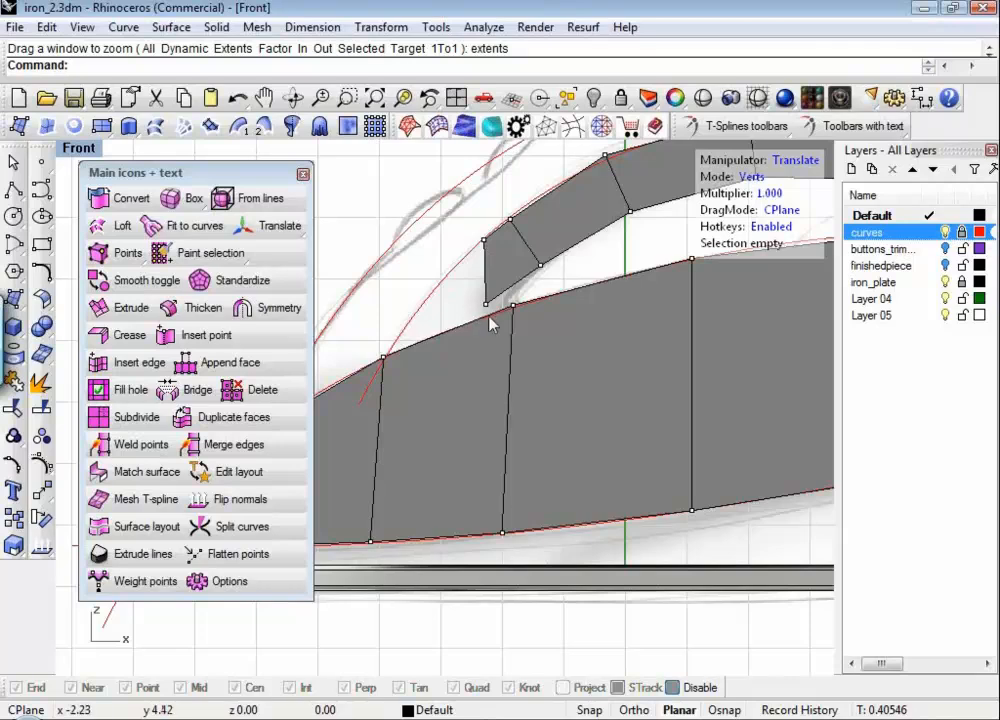
{"action": "scroll", "coordinate": [507, 322], "scroll_direction": "up", "scroll_amount": 2}
{"action": "scroll", "coordinate": [537, 310], "scroll_direction": "up", "scroll_amount": 4}
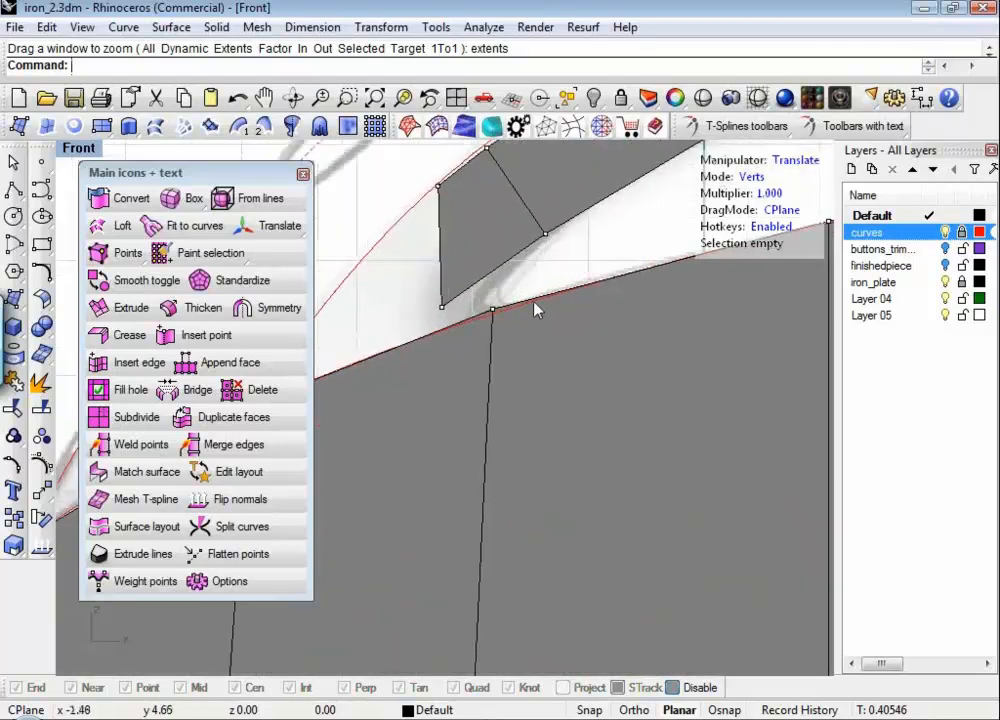
{"action": "right_click_drag", "start_coordinate": [553, 330], "coordinate": [586, 297]}
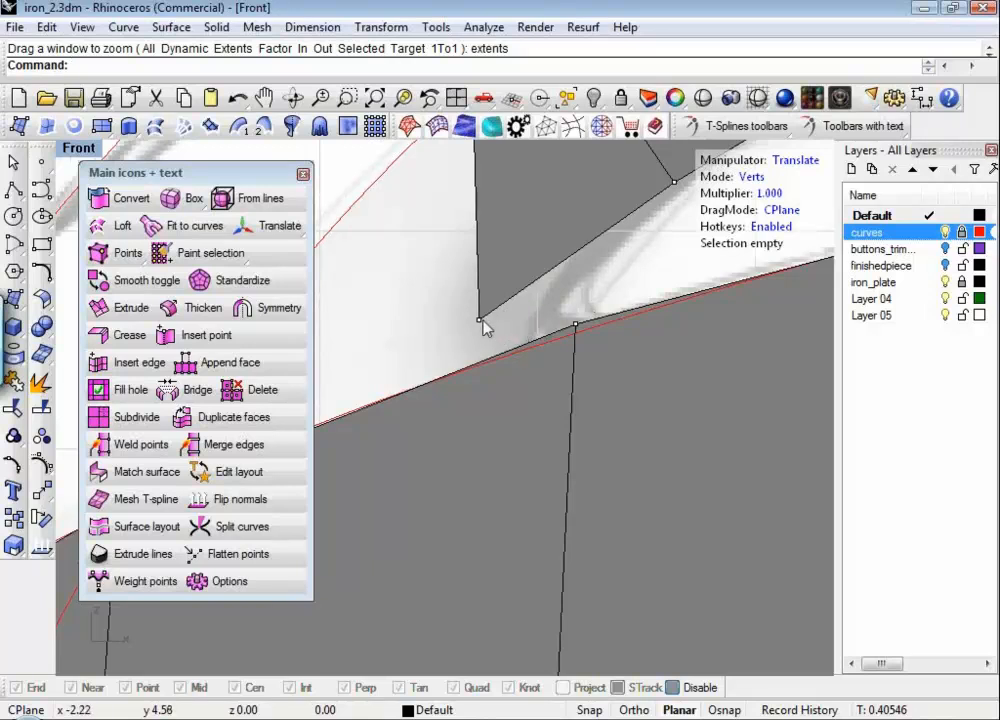
{"action": "left_click", "coordinate": [480, 320]}
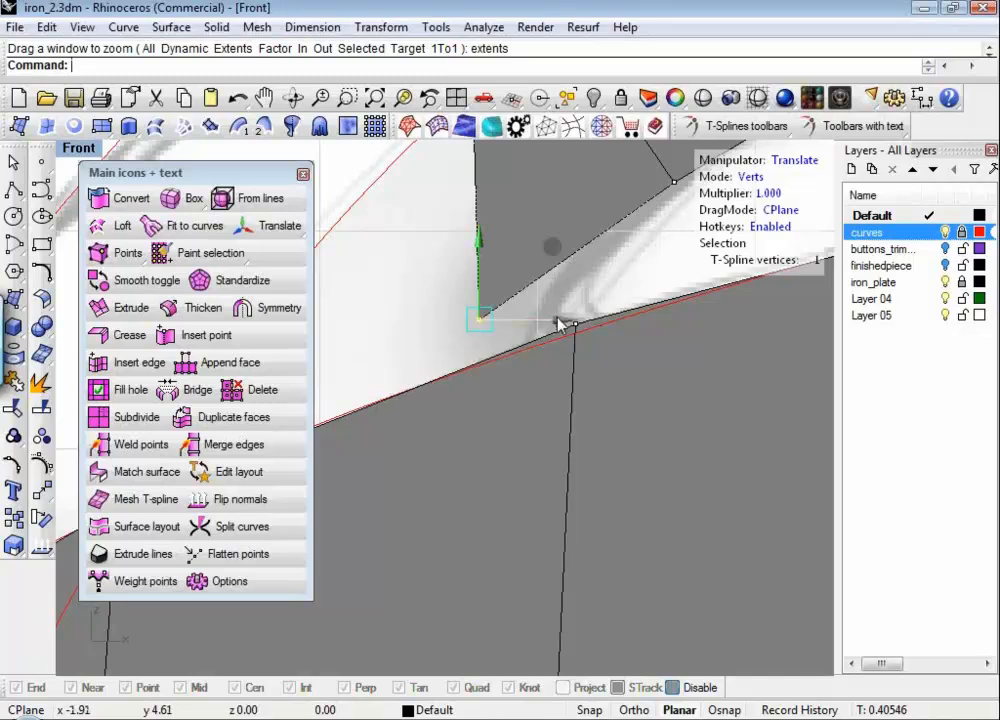
{"action": "right_click", "coordinate": [559, 319]}
{"action": "left_click", "coordinate": [577, 324]}
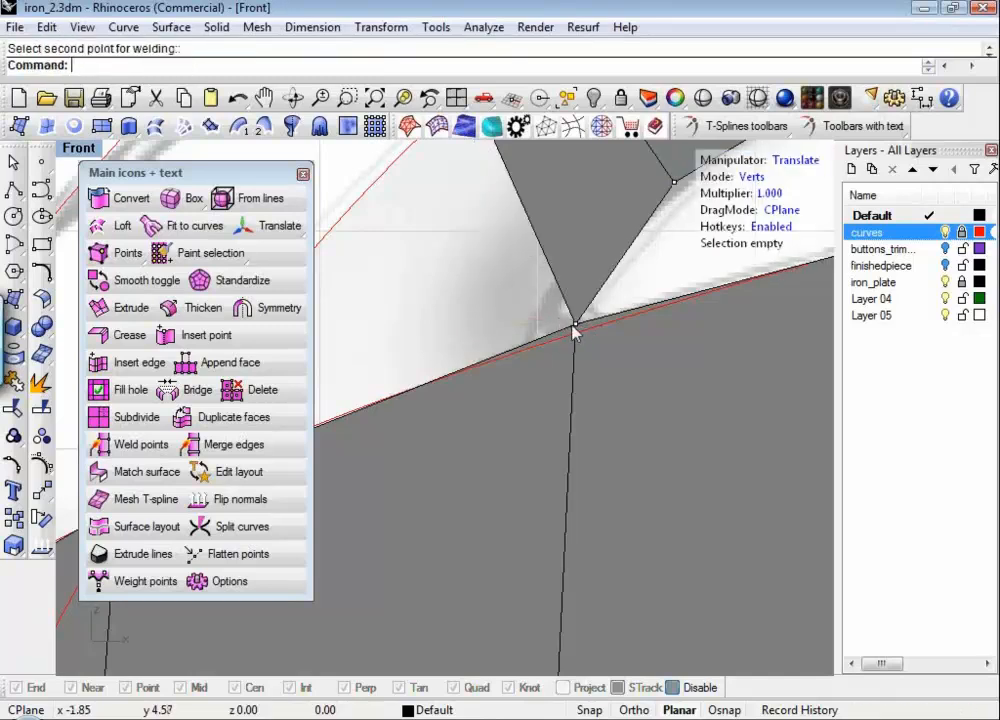
{"action": "key", "text": "ctrl+z"}
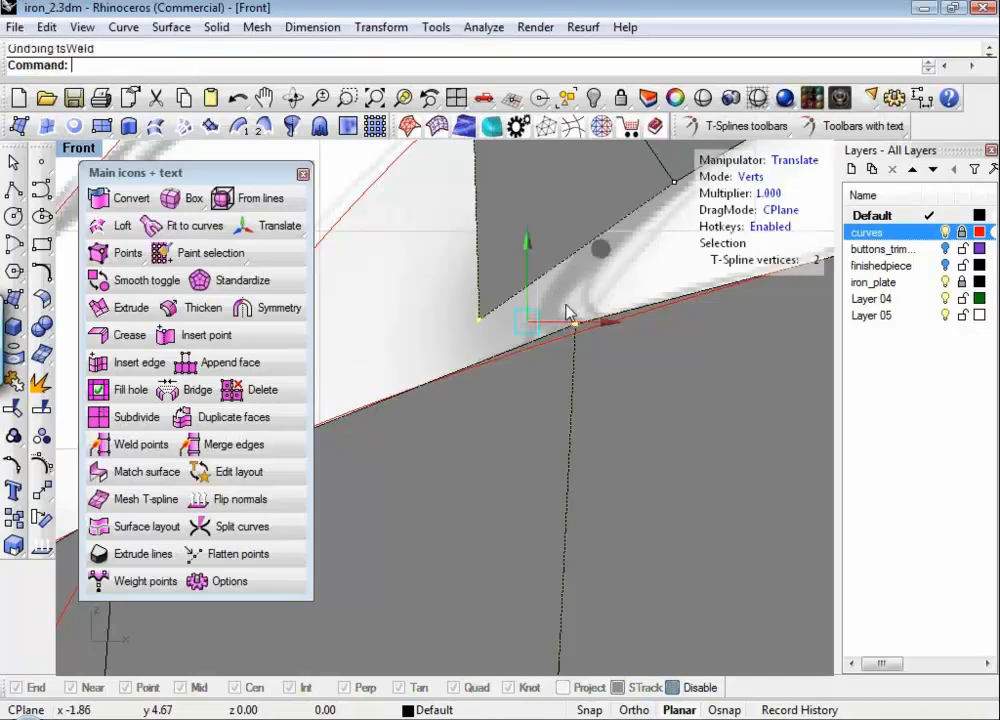
{"action": "key", "text": "Escape"}
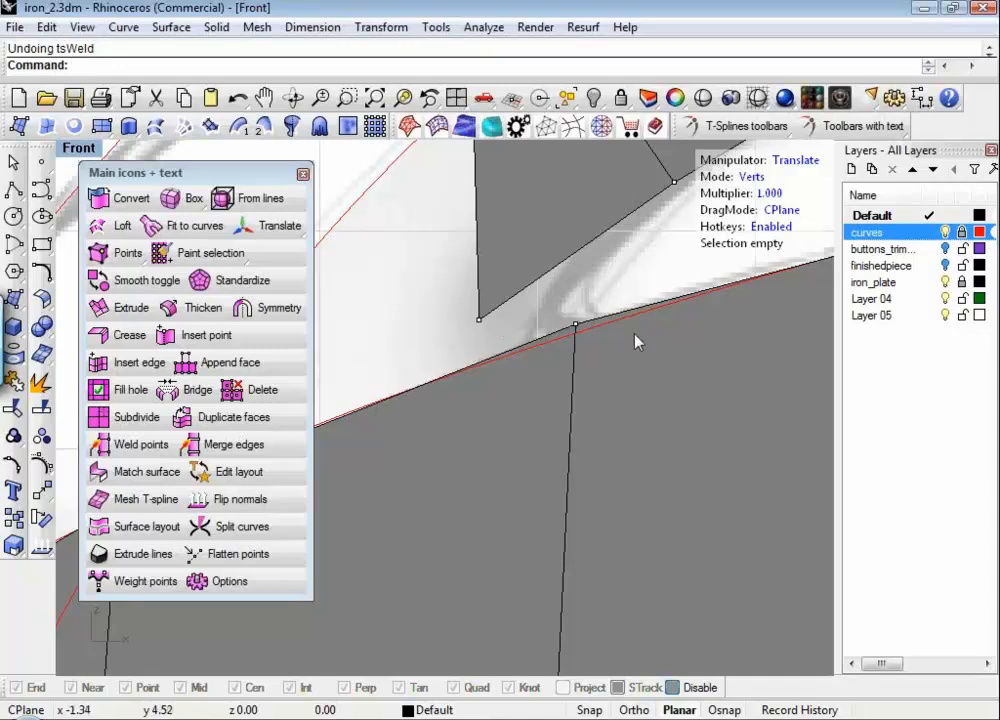
Step: Try the weld in reverse order, pulling the body vertex onto the handle's lower front vertex, and undo it
{"action": "left_click", "coordinate": [577, 327]}
{"action": "key", "text": "Return"}
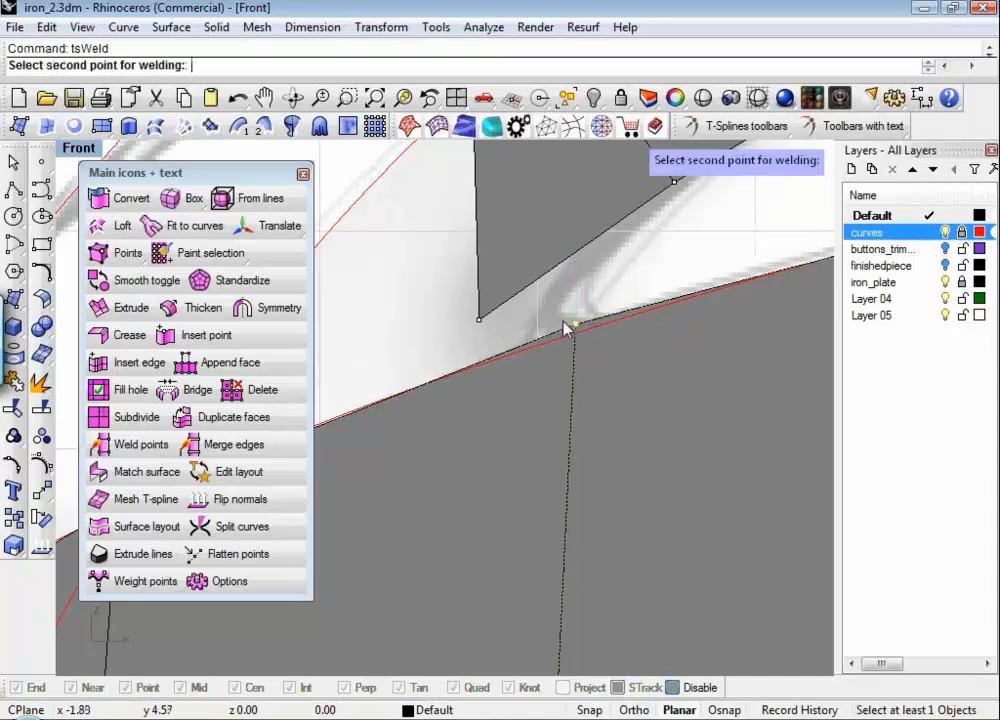
{"action": "left_click", "coordinate": [479, 319]}
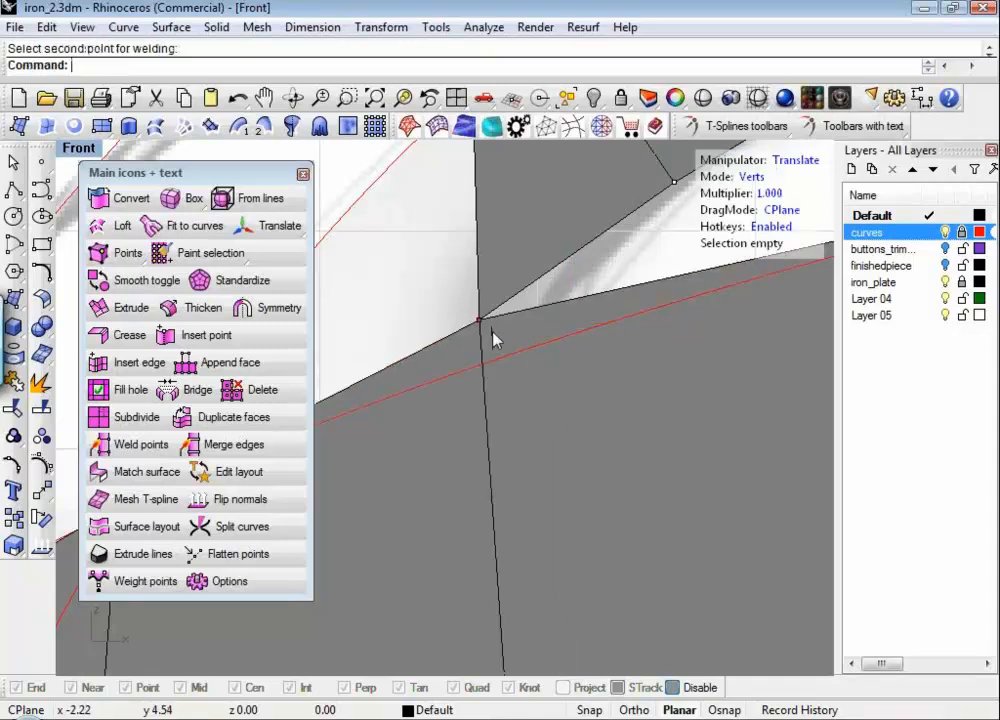
{"action": "key", "text": "ctrl+z"}
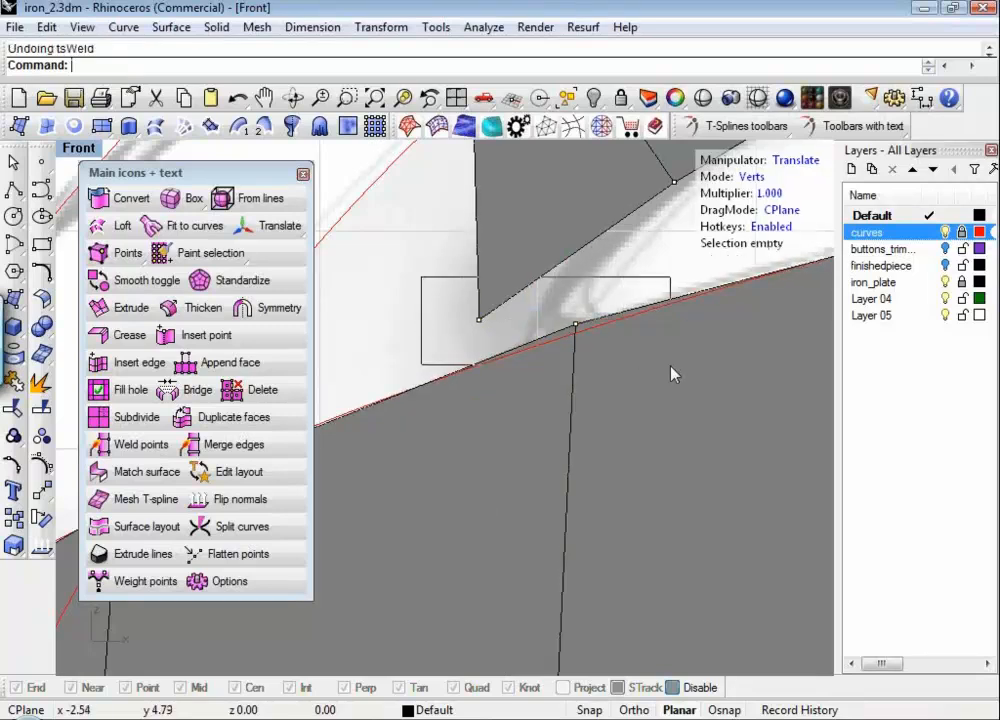
Step: Try welding the handle and body vertices with both preselected so they meet midway, and undo the weld
{"action": "left_click_drag", "start_coordinate": [672, 370], "coordinate": [670, 366]}
{"action": "key", "text": "Return"}
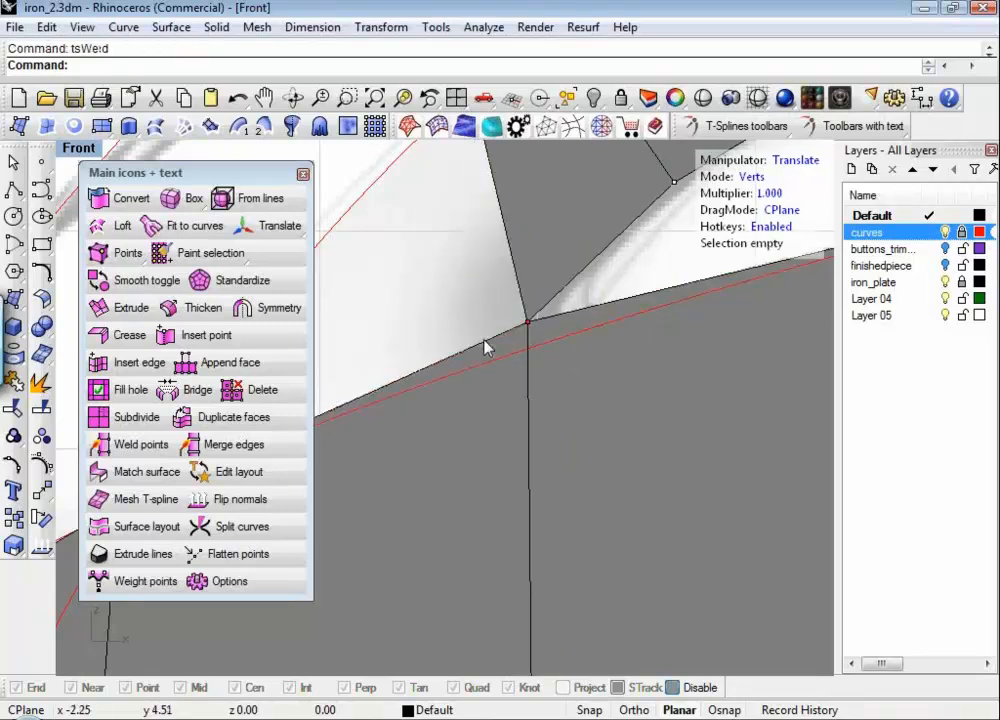
{"action": "key", "text": "ctrl+z"}
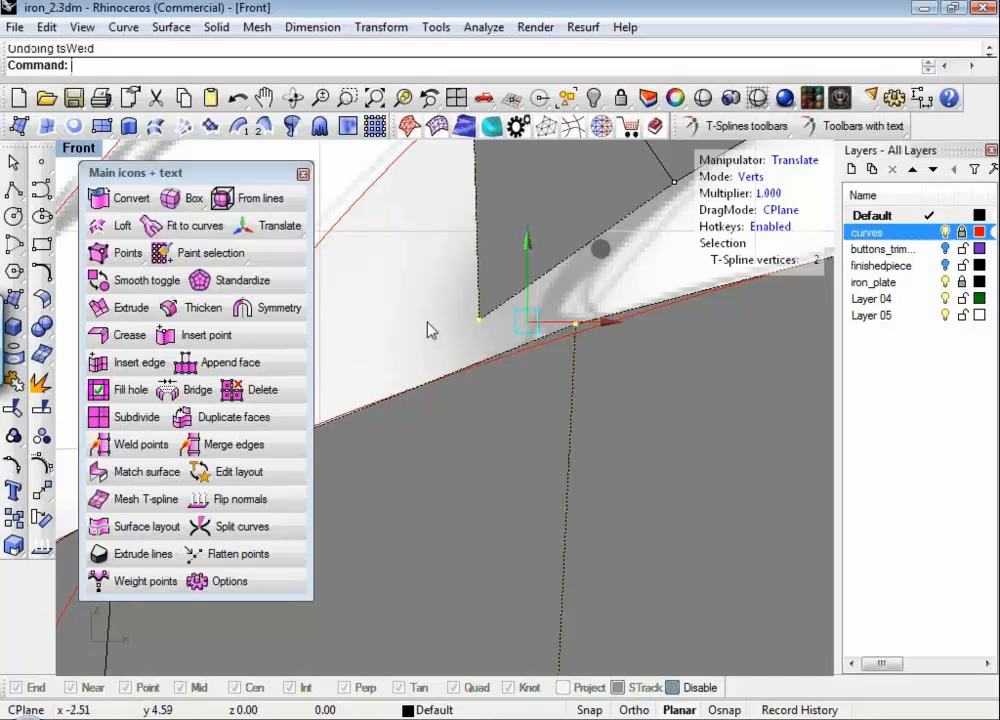
{"action": "key", "text": "Escape"}
Step: Weld the handle's lower front vertex onto the adjacent vertex of the body's upper edge
{"action": "left_click", "coordinate": [479, 320]}
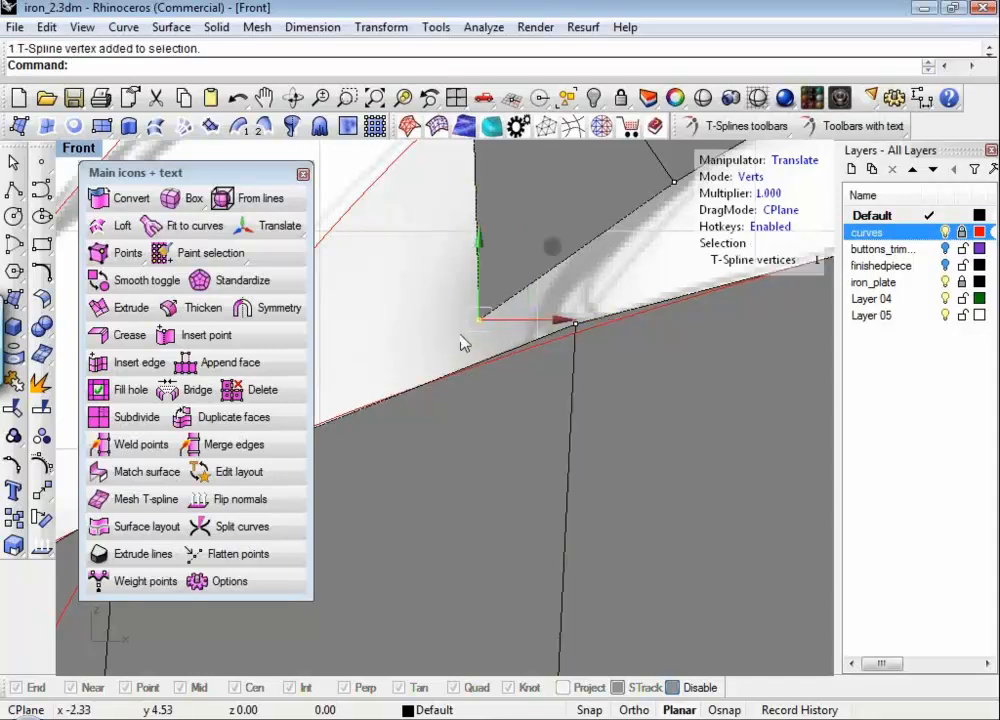
{"action": "key", "text": "Return"}
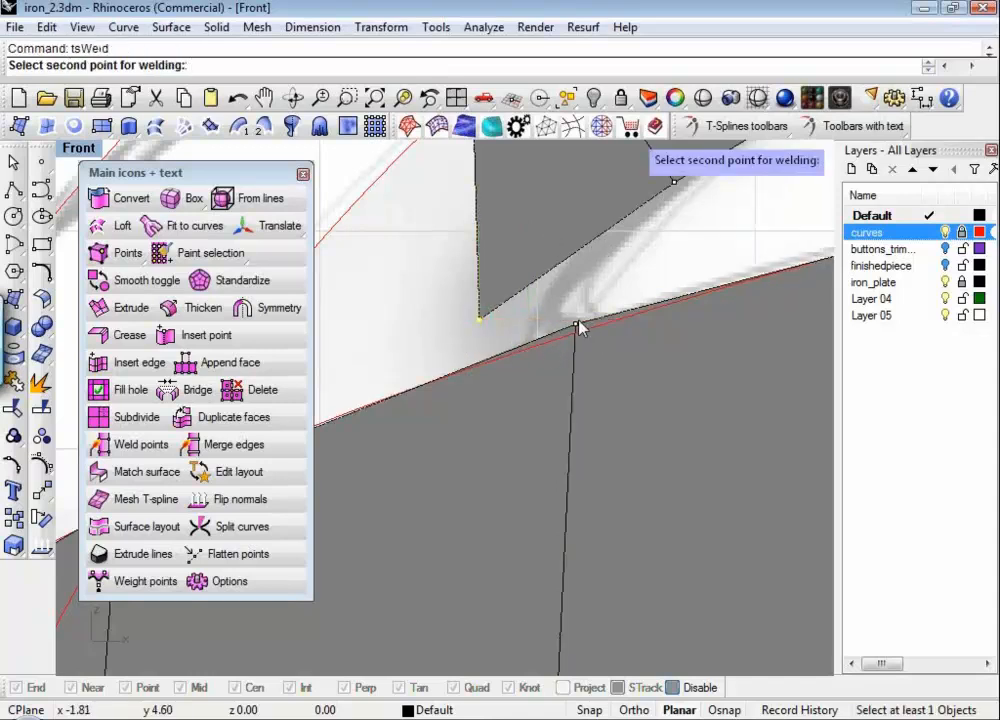
{"action": "left_click", "coordinate": [576, 325]}
Step: Weld the handle's upper front vertex onto the body vertex where the inner handle curve meets the body
{"action": "scroll", "coordinate": [445, 320], "scroll_direction": "down", "scroll_amount": 2}
{"action": "scroll", "coordinate": [445, 320], "scroll_direction": "down", "scroll_amount": 3}
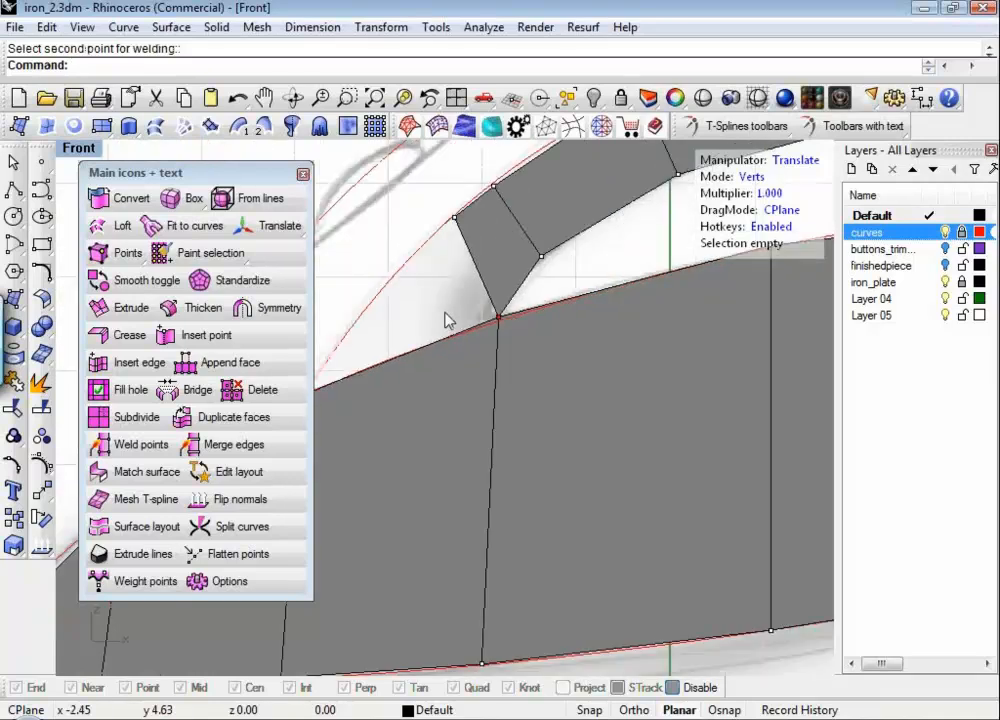
{"action": "left_click", "coordinate": [595, 243]}
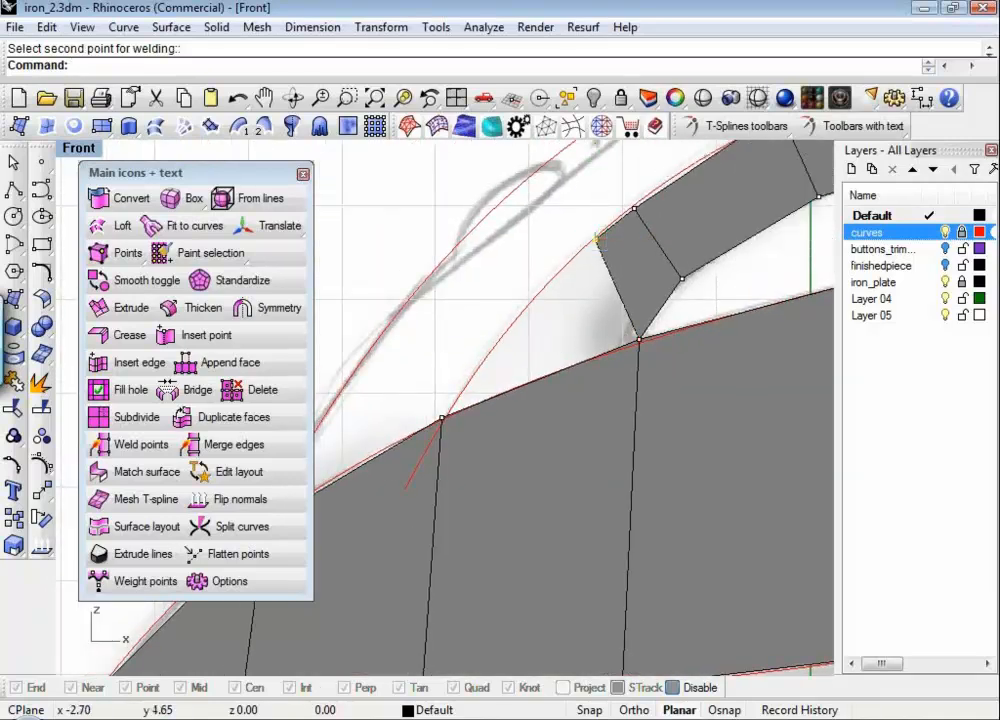
{"action": "key", "text": "Return"}
{"action": "left_click", "coordinate": [443, 421]}
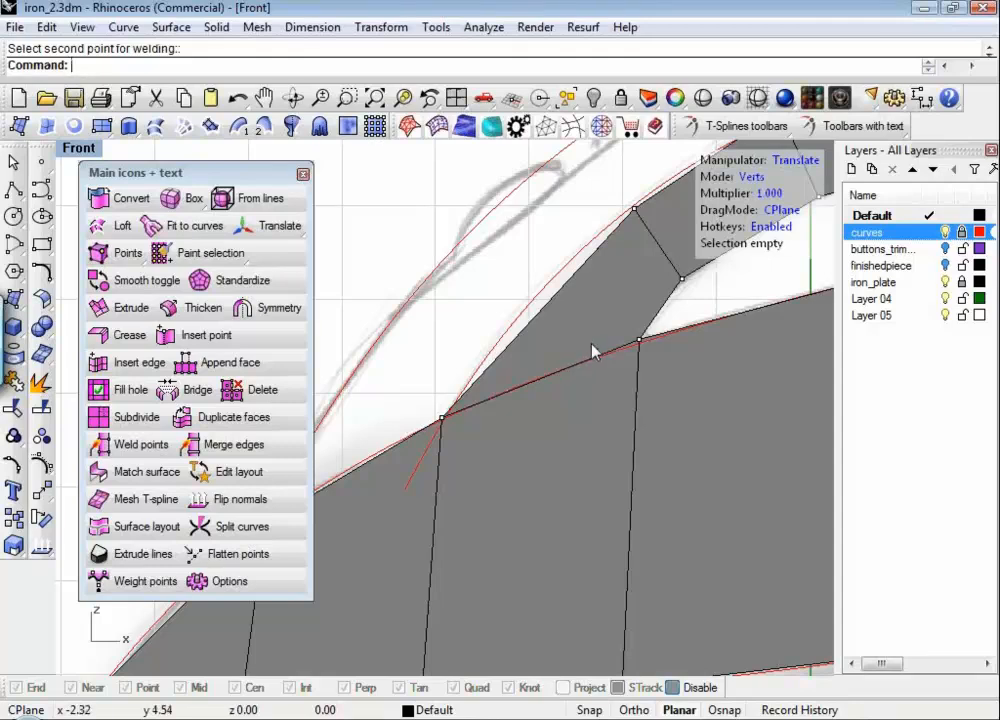
Step: Move the two front upper vertices of the handle forward and down along the inner handle curve, and clear the selection
{"action": "scroll", "coordinate": [592, 350], "scroll_direction": "down", "scroll_amount": 5}
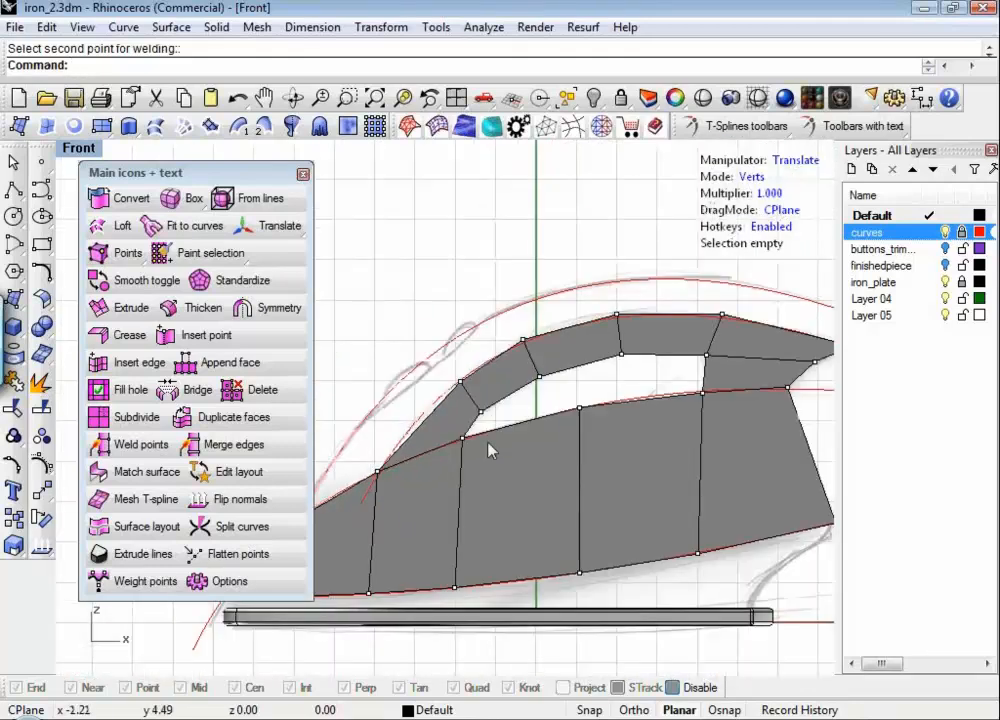
{"action": "right_click_drag", "start_coordinate": [497, 409], "coordinate": [541, 351]}
{"action": "left_click", "coordinate": [506, 320]}
{"action": "left_click_drag", "start_coordinate": [572, 252], "coordinate": [550, 272]}
{"action": "left_click", "coordinate": [572, 280]}
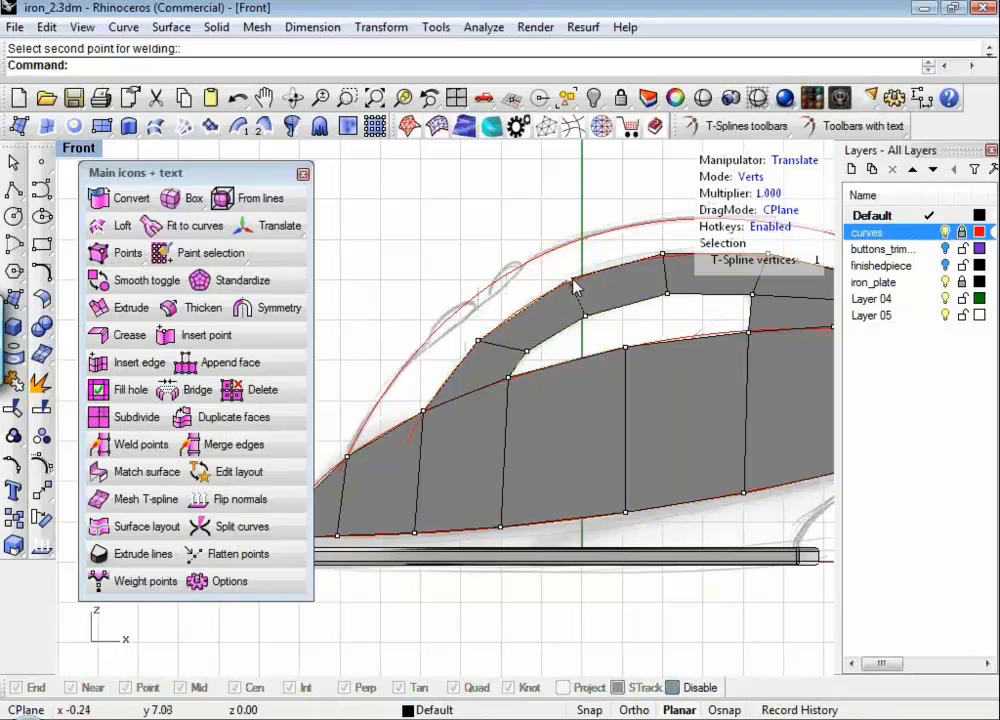
{"action": "left_click_drag", "start_coordinate": [649, 203], "coordinate": [640, 207]}
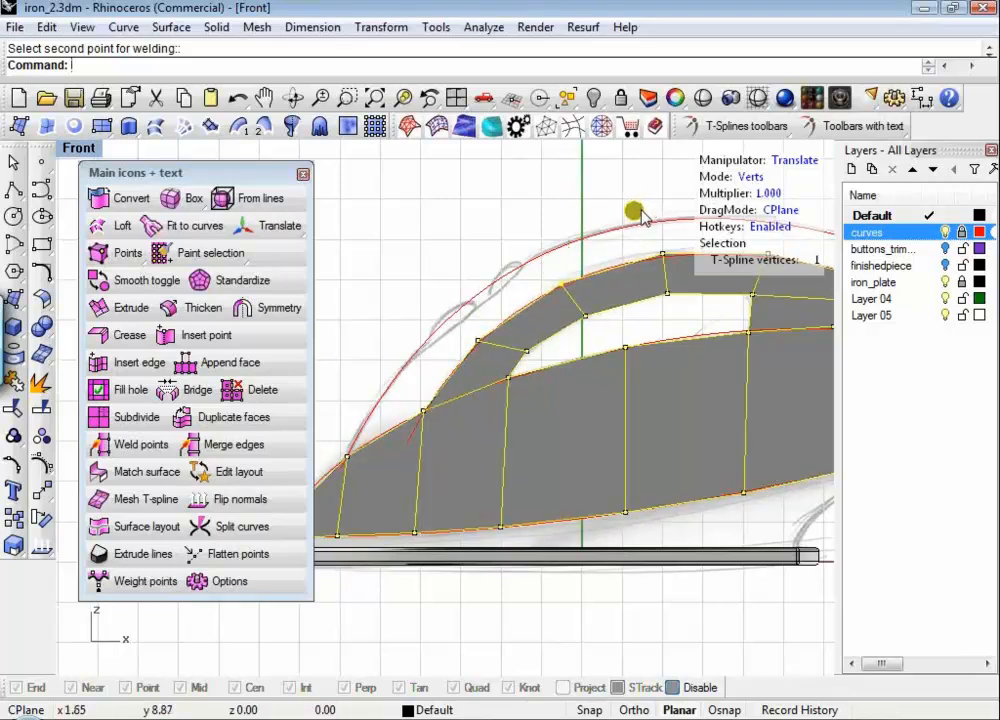
{"action": "scroll", "coordinate": [634, 329], "scroll_direction": "down", "scroll_amount": 2}
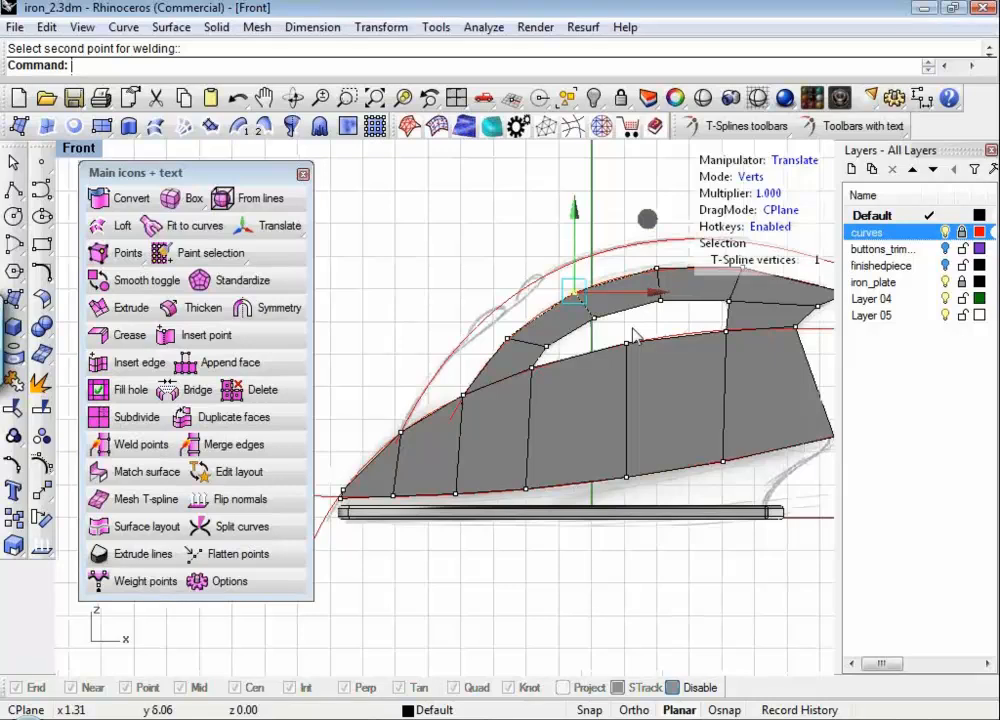
{"action": "scroll", "coordinate": [633, 329], "scroll_direction": "down", "scroll_amount": 4}
{"action": "mouse_move", "coordinate": [585, 337]}
{"action": "right_mouse_down"}
{"action": "mouse_move", "coordinate": [527, 408]}
{"action": "mouse_move", "coordinate": [496, 374]}
{"action": "mouse_move", "coordinate": [591, 314]}
{"action": "mouse_move", "coordinate": [589, 355]}
{"action": "right_mouse_up"}
{"action": "scroll", "coordinate": [518, 409], "scroll_direction": "up", "scroll_amount": 2}
{"action": "left_click", "coordinate": [538, 314]}
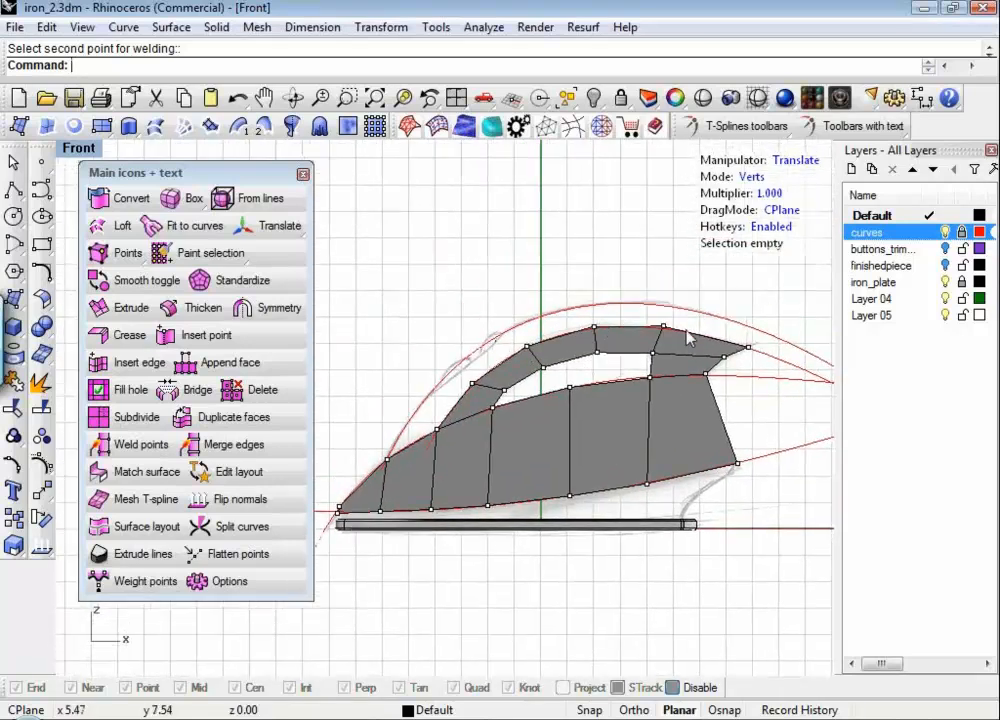
Step: Extrude the five upper edges of the handle upward to reach the outer handle curve
{"action": "key", "text": "2"}
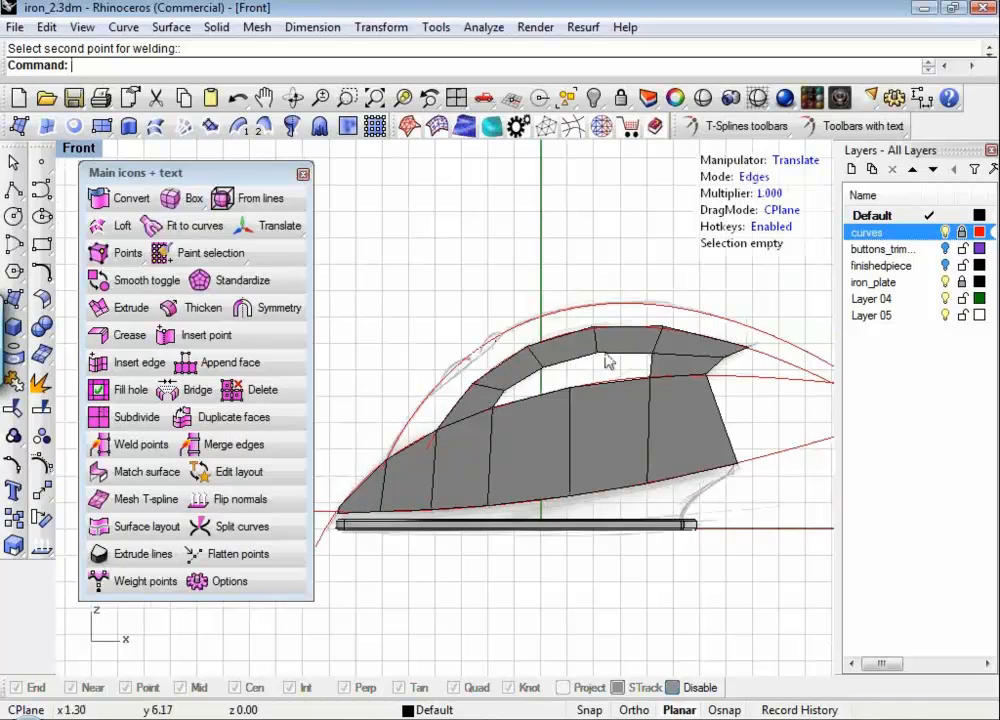
{"action": "left_click", "coordinate": [700, 334]}
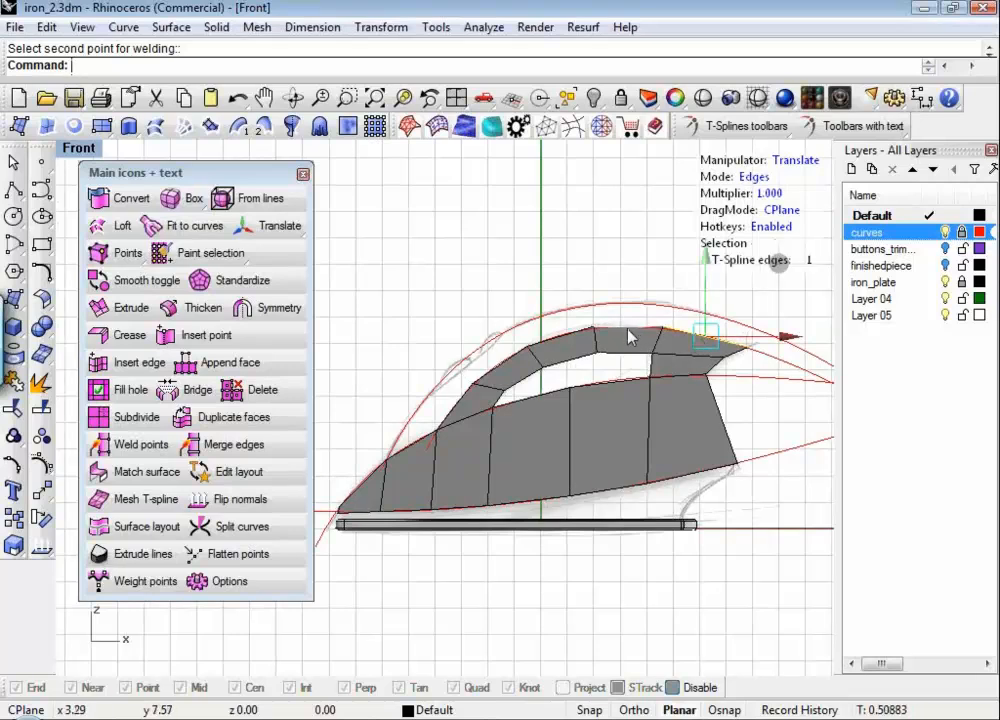
{"action": "left_click", "coordinate": [628, 329], "text": "shift"}
{"action": "left_click", "coordinate": [563, 337], "text": "shift"}
{"action": "left_click", "coordinate": [500, 364], "text": "shift"}
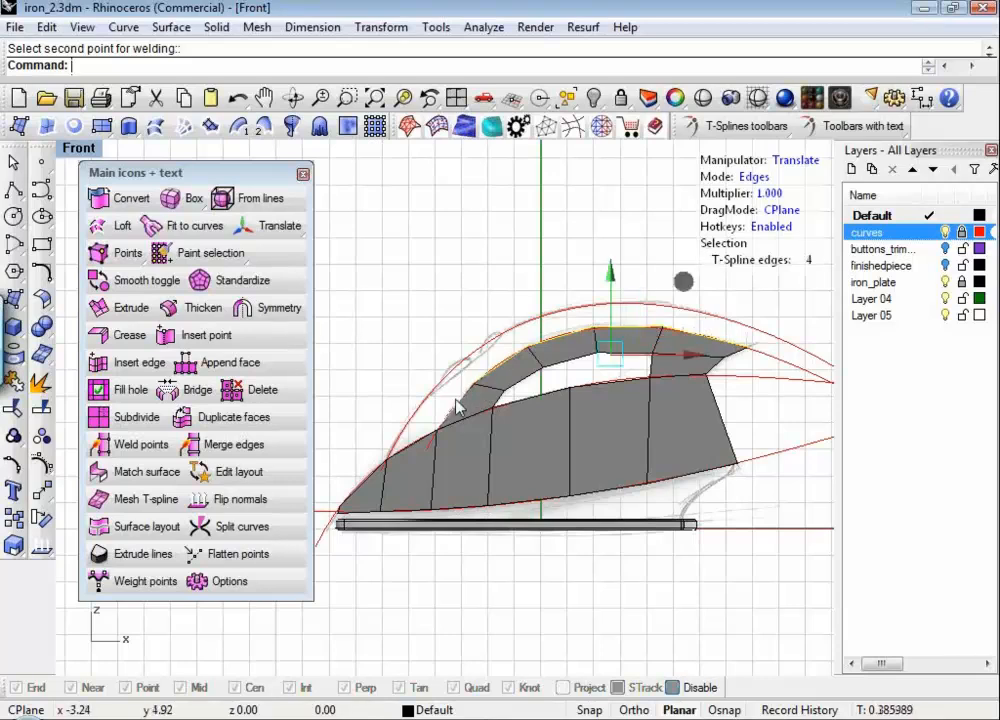
{"action": "left_click", "coordinate": [458, 405], "text": "shift"}
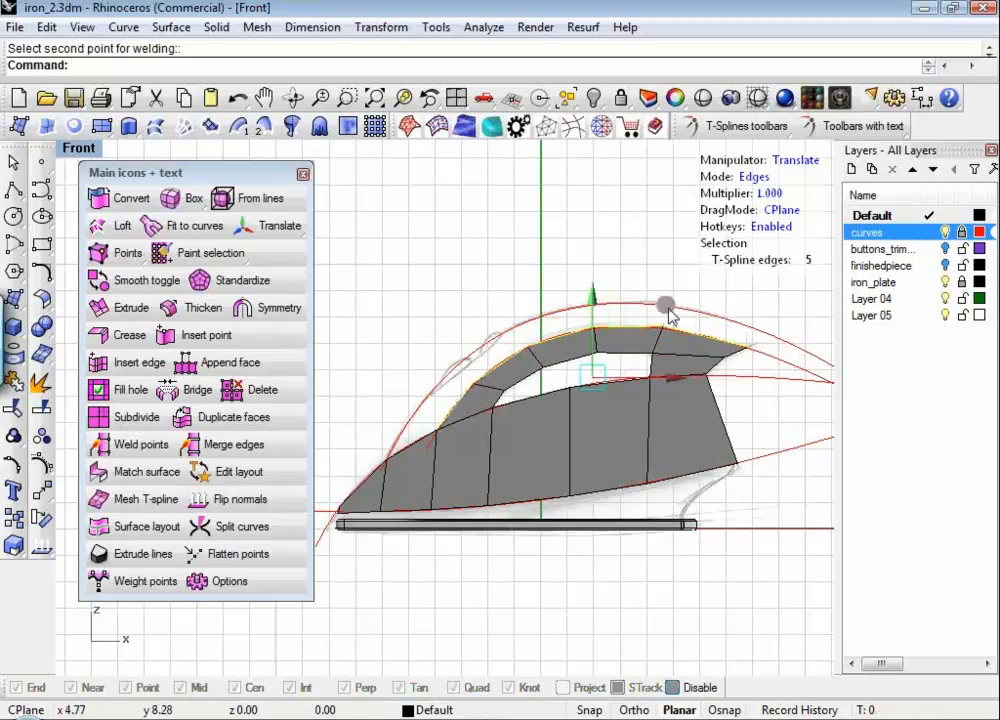
{"action": "left_click_drag", "start_coordinate": [670, 316], "coordinate": [672, 292]}
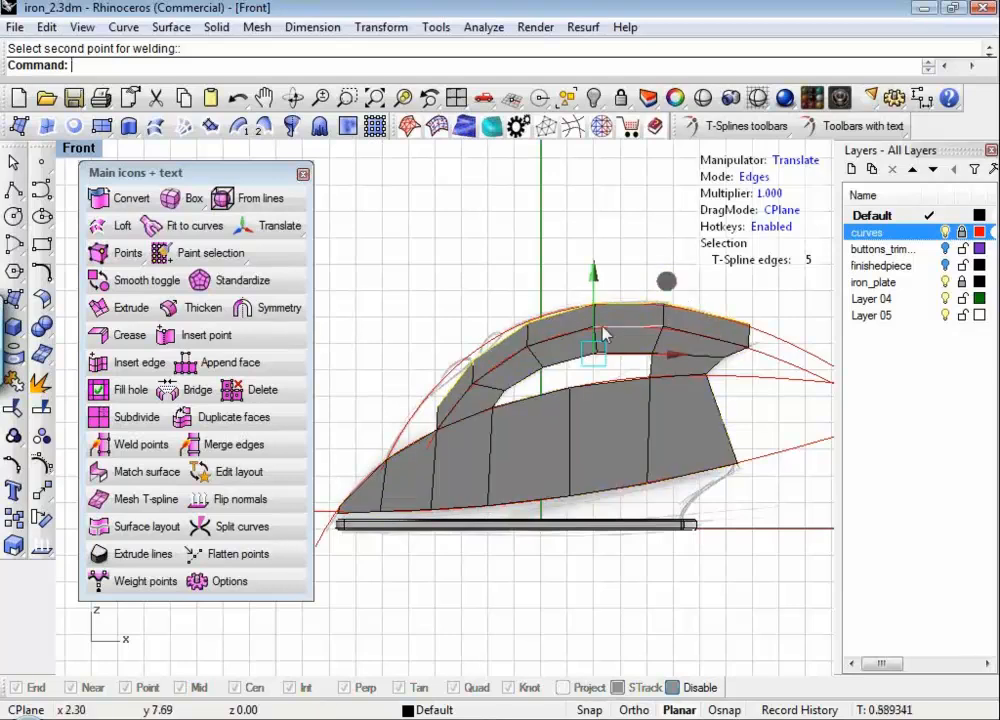
Step: Move the two front-side vertices of the new outer handle row onto the outer handle curve
{"action": "key", "text": "a"}
{"action": "scroll", "coordinate": [585, 337], "scroll_direction": "up", "scroll_amount": 3}
{"action": "left_click", "coordinate": [508, 316]}
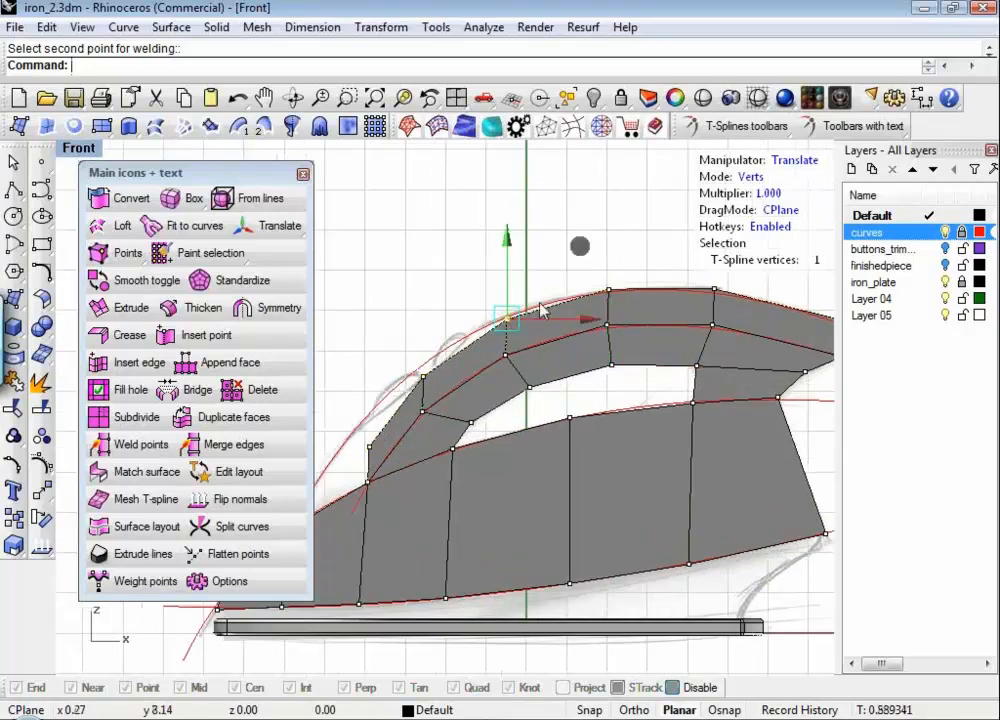
{"action": "left_click_drag", "start_coordinate": [576, 246], "coordinate": [568, 243]}
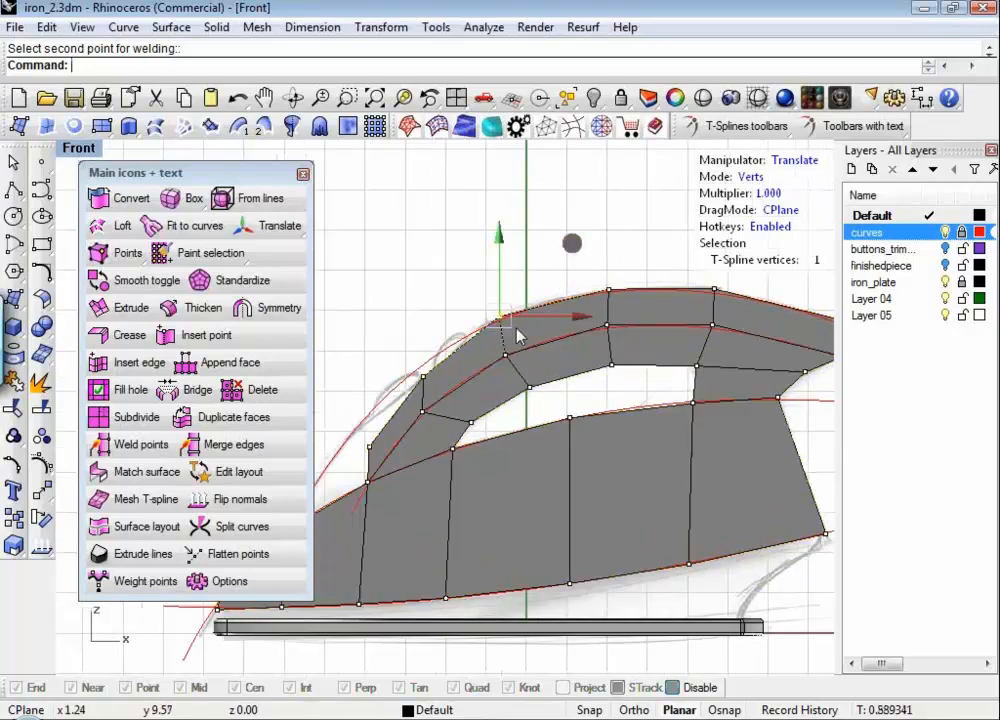
{"action": "left_click", "coordinate": [423, 377]}
{"action": "left_click_drag", "start_coordinate": [497, 302], "coordinate": [480, 300]}
Step: Move the outer row's frontmost vertex toward the body and weld it onto the body vertex where the outer handle curve meets the body
{"action": "right_click_drag", "start_coordinate": [449, 304], "coordinate": [515, 250]}
{"action": "left_click_drag", "start_coordinate": [546, 246], "coordinate": [460, 343]}
{"action": "right_click_drag", "start_coordinate": [404, 322], "coordinate": [427, 260]}
{"action": "scroll", "coordinate": [409, 382], "scroll_direction": "up", "scroll_amount": 4}
{"action": "right_click_drag", "start_coordinate": [400, 384], "coordinate": [455, 357]}
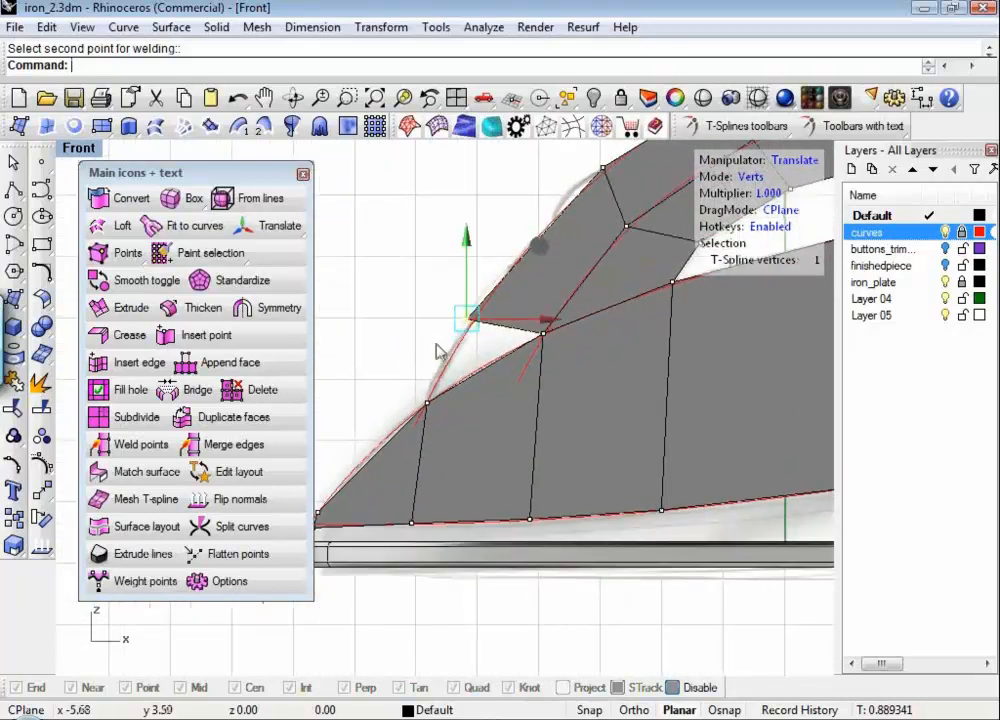
{"action": "right_click", "coordinate": [407, 395]}
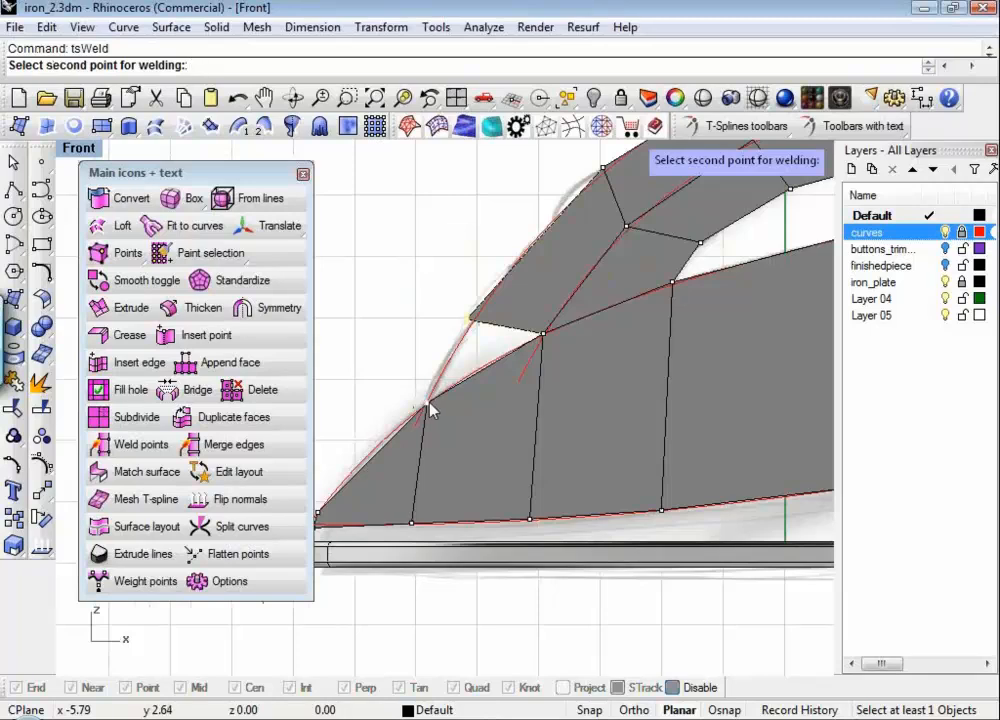
{"action": "left_click", "coordinate": [430, 408]}
{"action": "scroll", "coordinate": [440, 372], "scroll_direction": "down", "scroll_amount": 1}
{"action": "scroll", "coordinate": [442, 373], "scroll_direction": "down", "scroll_amount": 6}
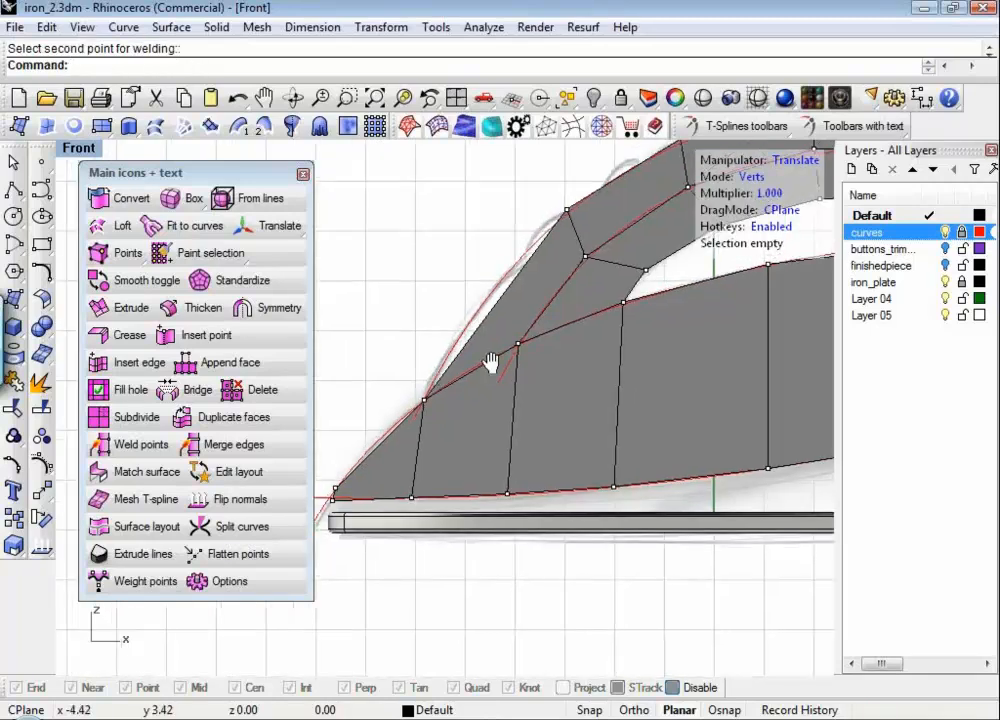
Step: Slide the front vertices of the outer and middle handle rows forward and down along their guide curves to even out the faces
{"action": "left_click", "coordinate": [502, 315]}
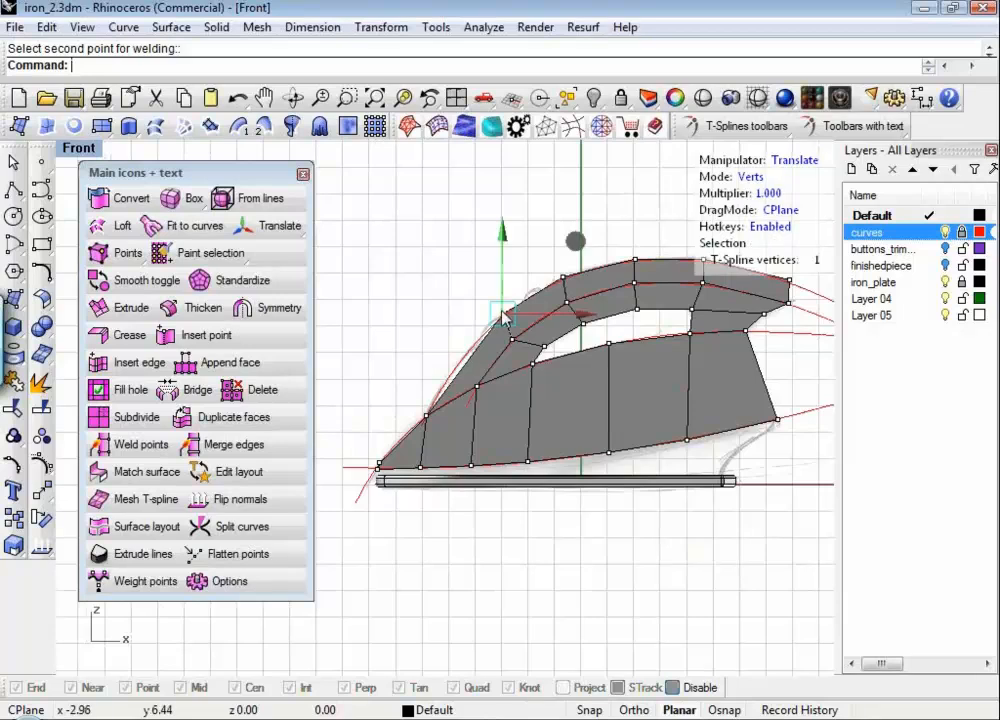
{"action": "left_click_drag", "start_coordinate": [576, 244], "coordinate": [583, 276]}
{"action": "left_click", "coordinate": [512, 339]}
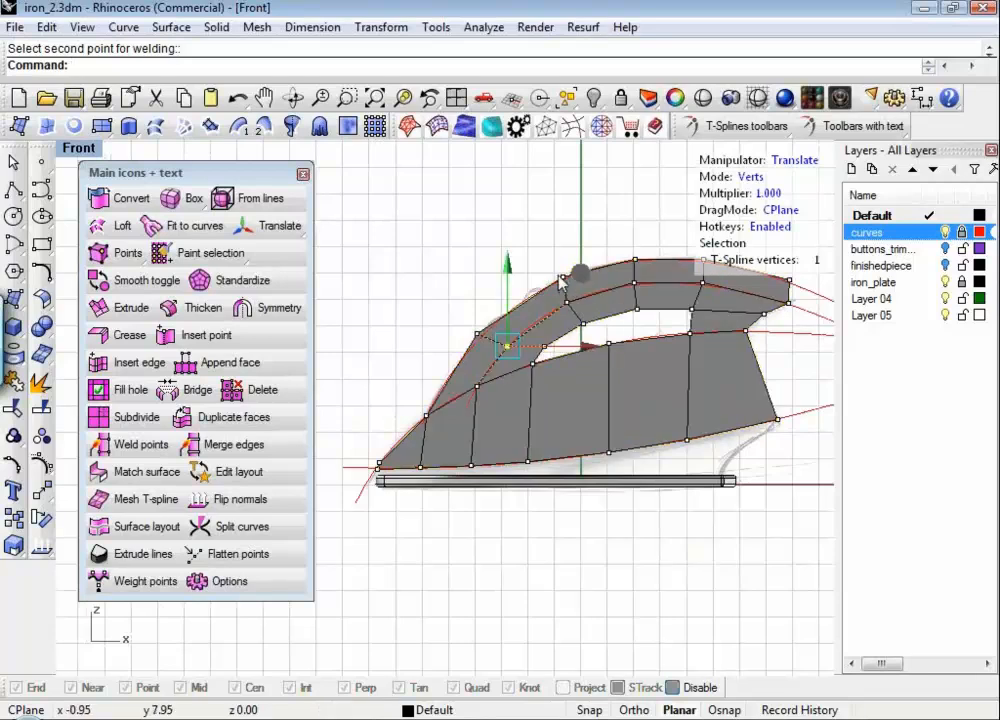
{"action": "left_click", "coordinate": [563, 277]}
{"action": "left_click", "coordinate": [625, 208]}
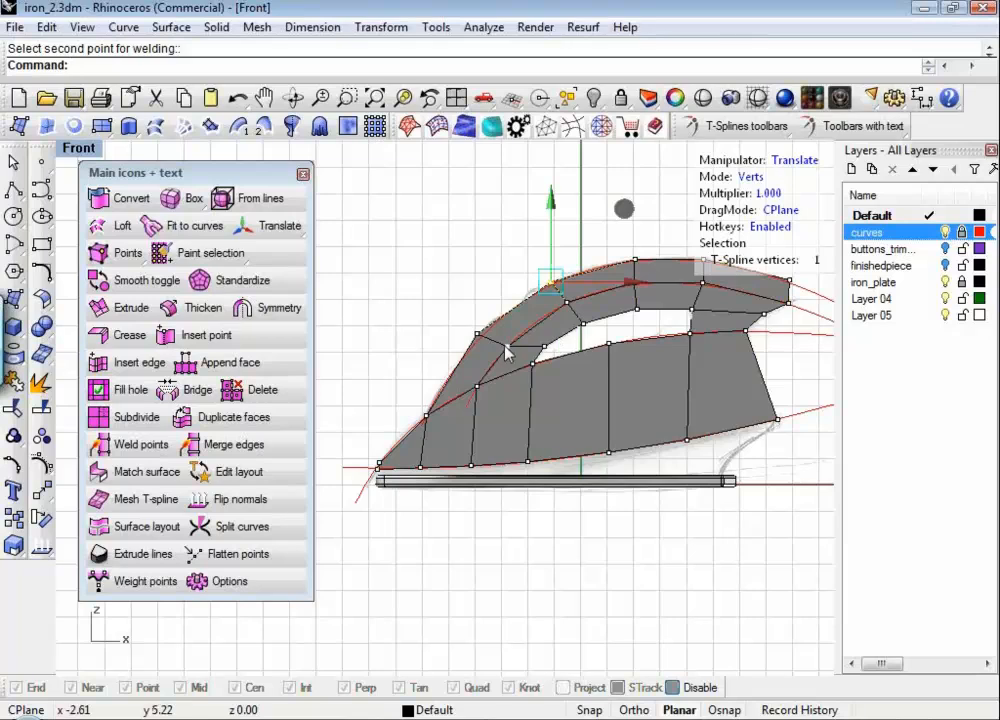
{"action": "left_click_drag", "start_coordinate": [581, 270], "coordinate": [585, 269]}
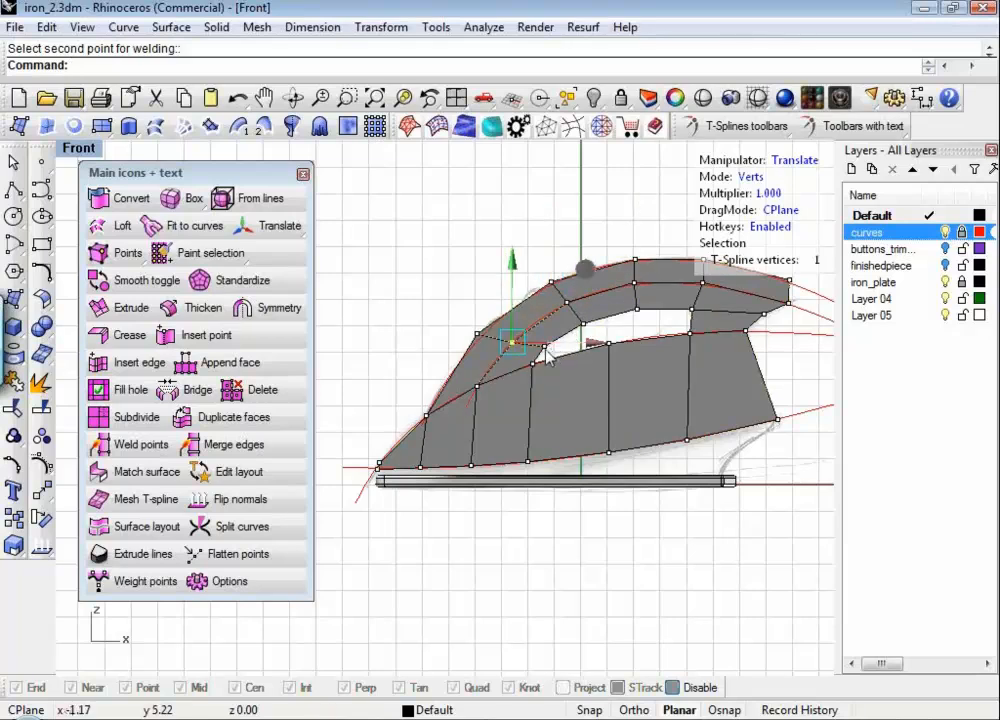
Step: Move the handle's inner vertex at the front of the opening slightly forward and down, and clear the selection
{"action": "scroll", "coordinate": [545, 352], "scroll_direction": "up", "scroll_amount": 4}
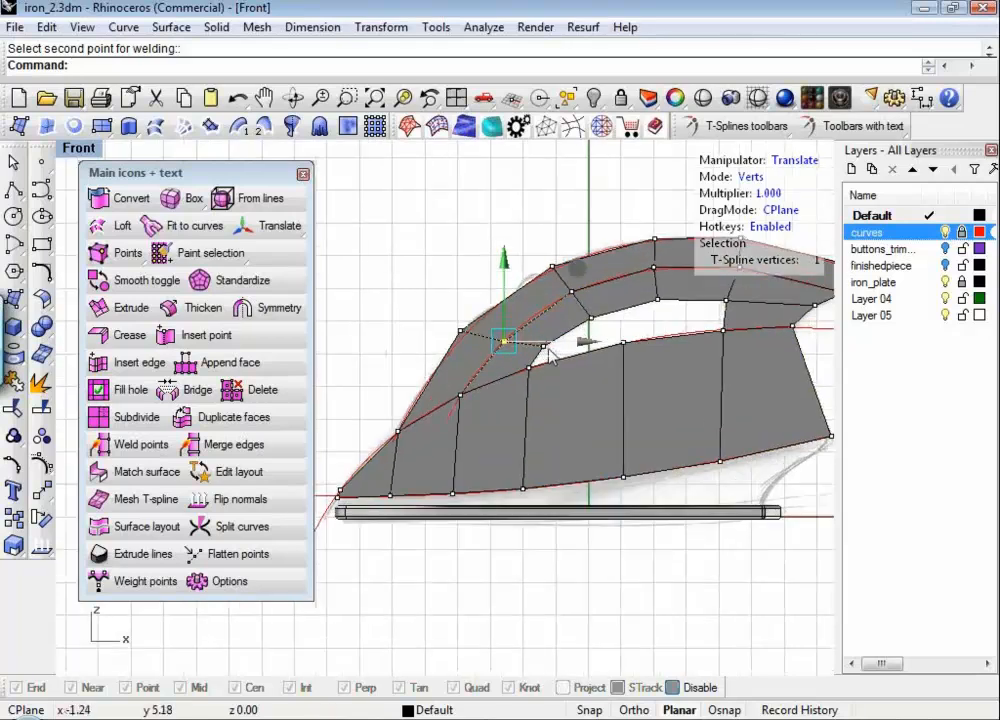
{"action": "left_click_drag", "start_coordinate": [613, 286], "coordinate": [603, 295]}
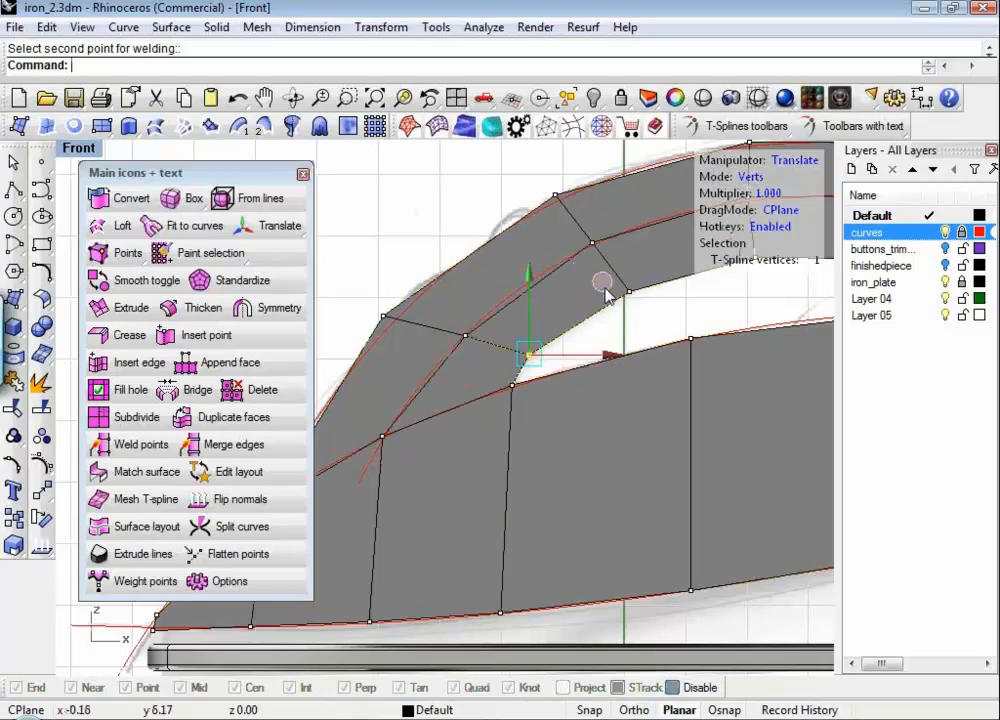
{"action": "scroll", "coordinate": [603, 297], "scroll_direction": "down", "scroll_amount": 2}
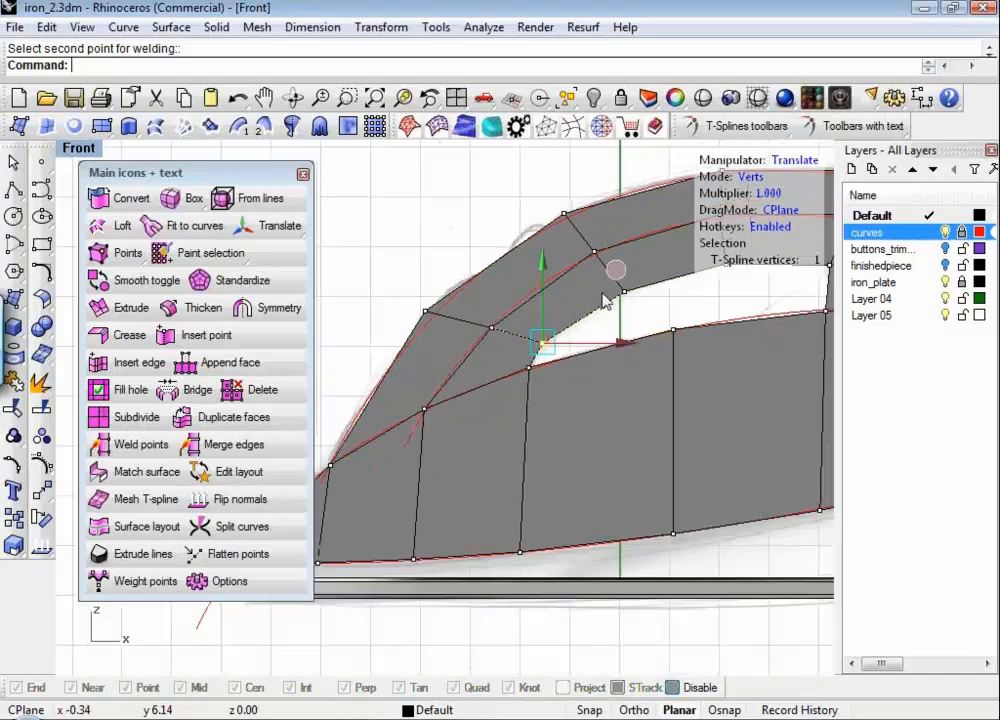
{"action": "scroll", "coordinate": [603, 300], "scroll_direction": "down", "scroll_amount": 3}
{"action": "scroll", "coordinate": [430, 306], "scroll_direction": "up", "scroll_amount": 2}
{"action": "left_click", "coordinate": [432, 310]}
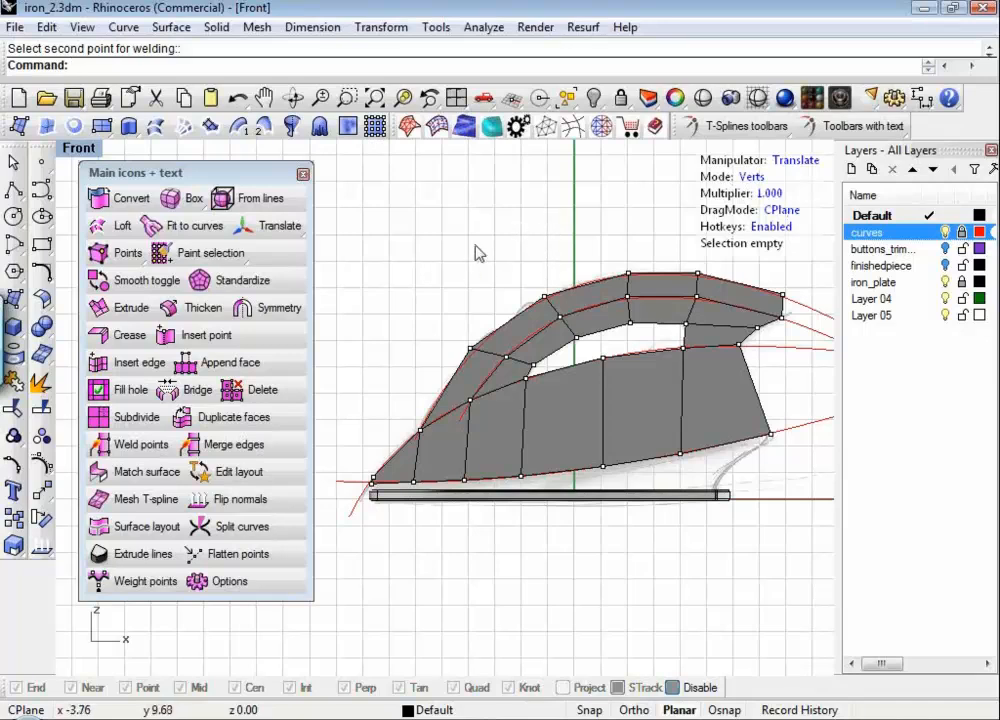
Step: Move the body vertex at the front corner of the handle opening slightly backward along the body curve, and clear the selection
{"action": "scroll", "coordinate": [540, 402], "scroll_direction": "up", "scroll_amount": 3}
{"action": "left_click", "coordinate": [525, 377]}
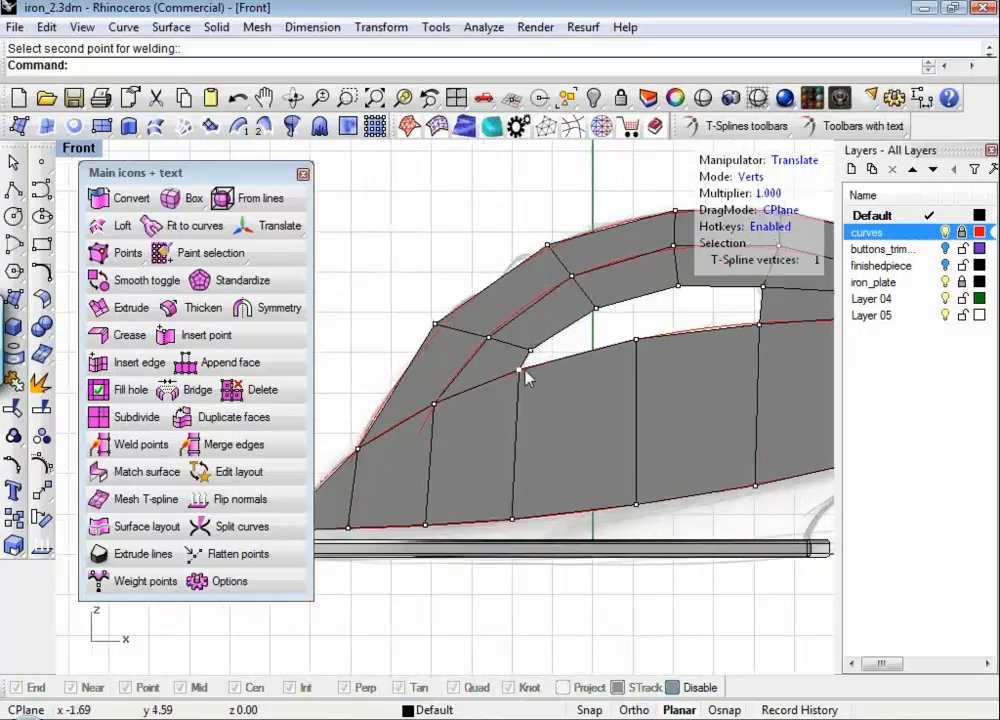
{"action": "left_click", "coordinate": [604, 297]}
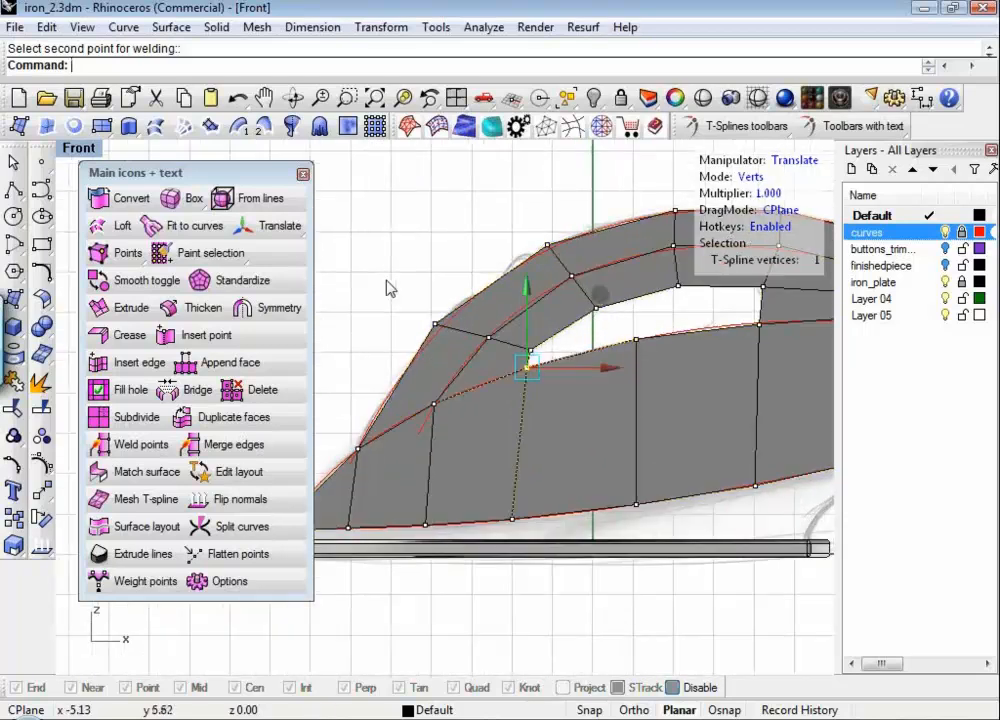
{"action": "scroll", "coordinate": [403, 249], "scroll_direction": "down", "scroll_amount": 2}
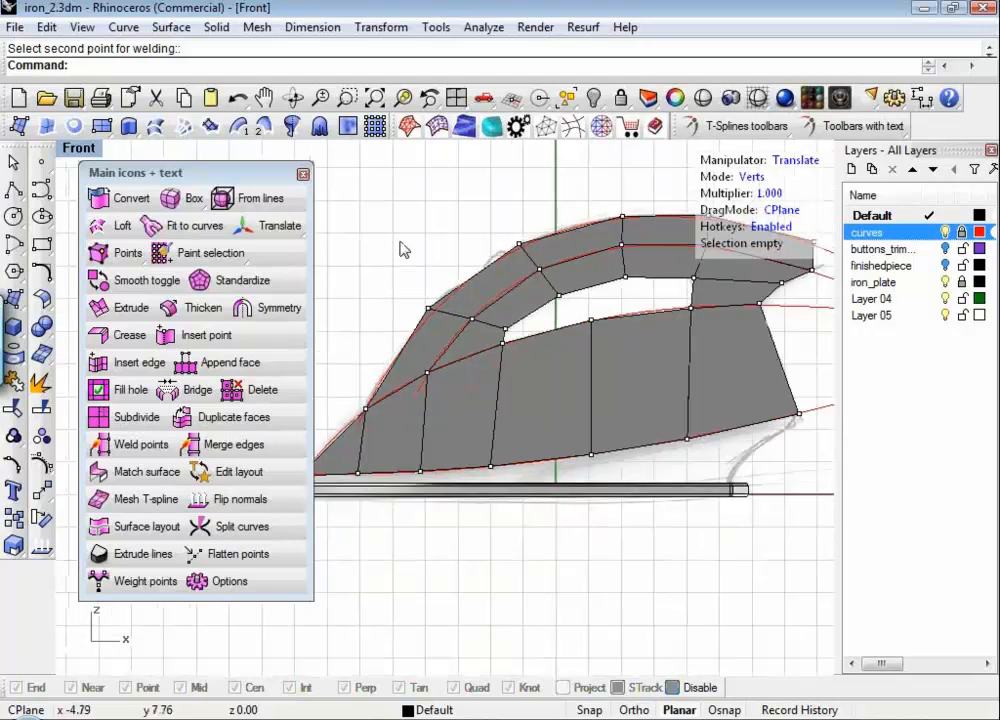
{"action": "scroll", "coordinate": [405, 249], "scroll_direction": "down", "scroll_amount": 2}
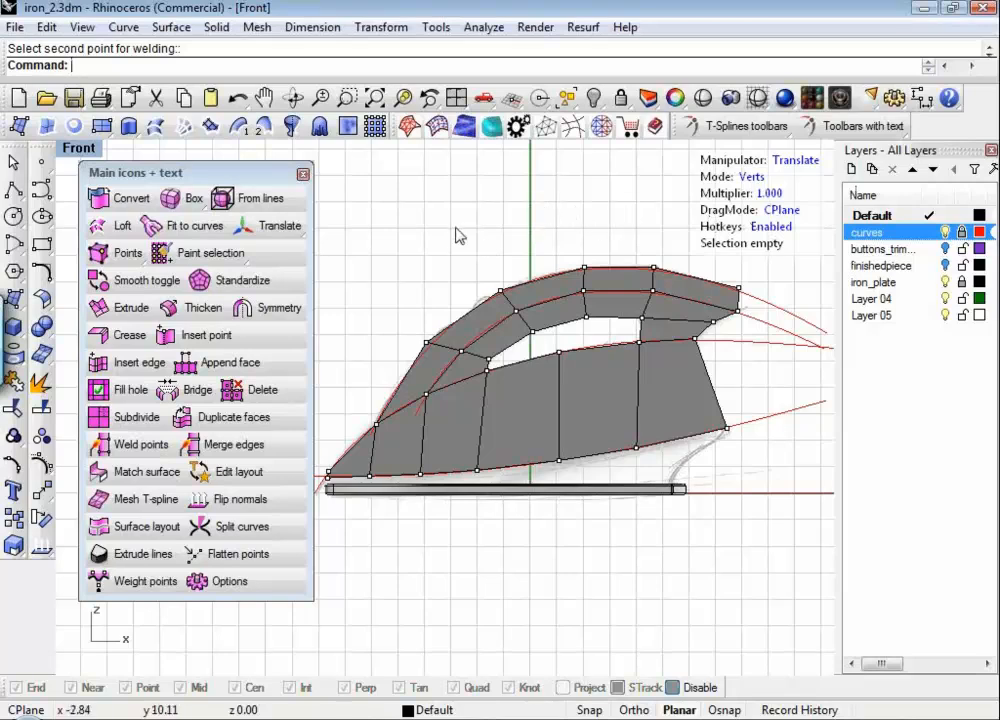
Step: Turn paint selection on and back off, and cancel the repeated Weld command
{"action": "key", "text": "a"}
{"action": "right_click_drag", "start_coordinate": [455, 228], "coordinate": [460, 237]}
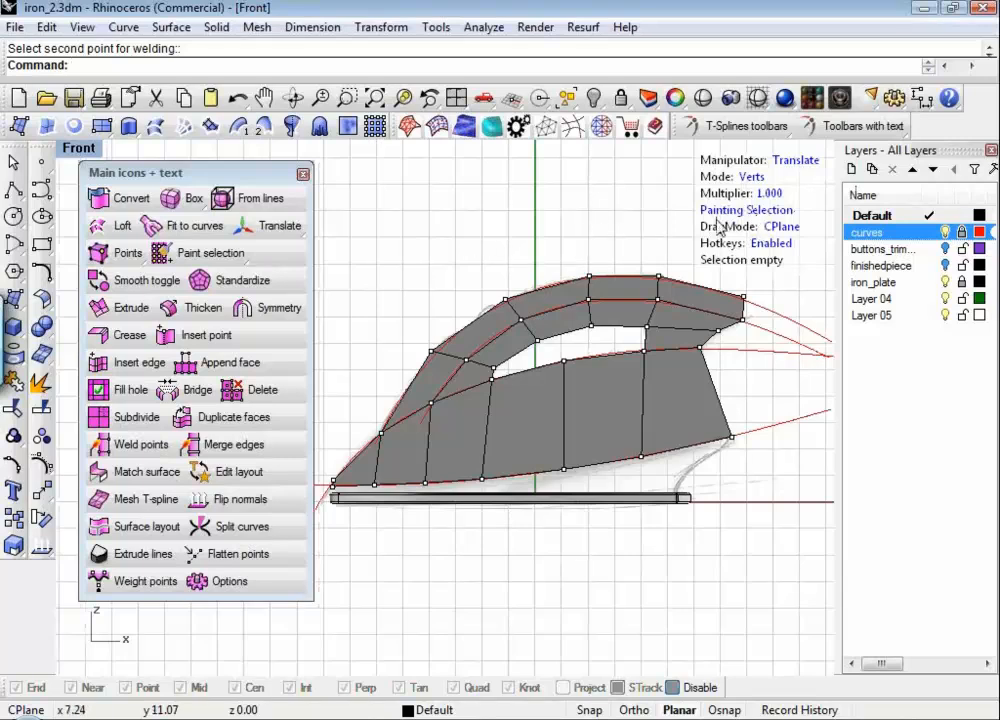
{"action": "left_click", "coordinate": [746, 211]}
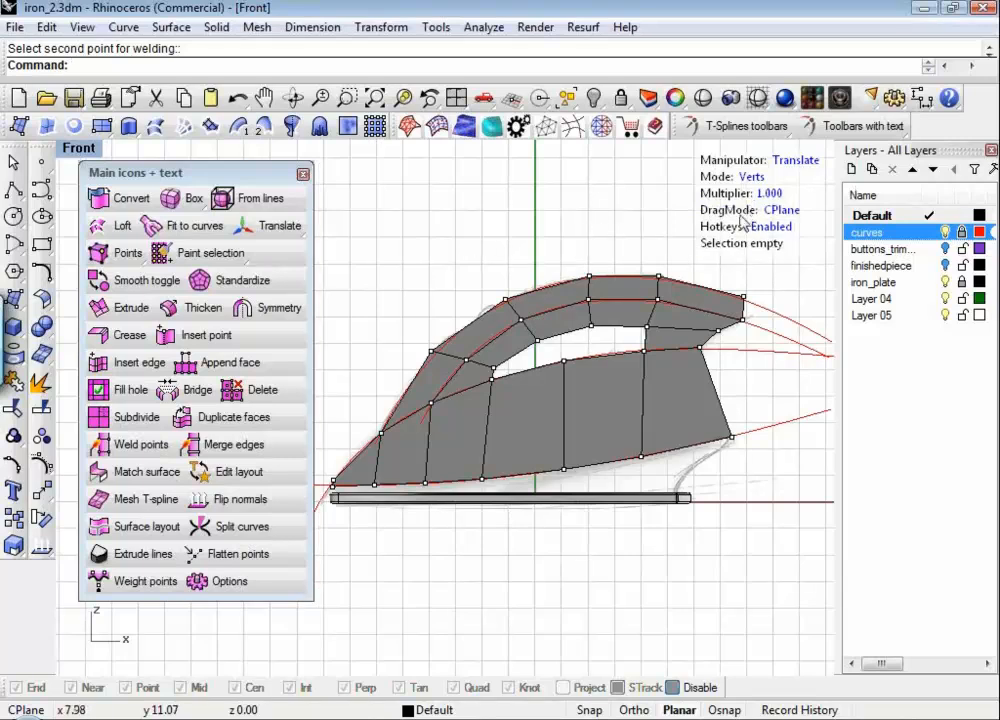
{"action": "right_click", "coordinate": [628, 226]}
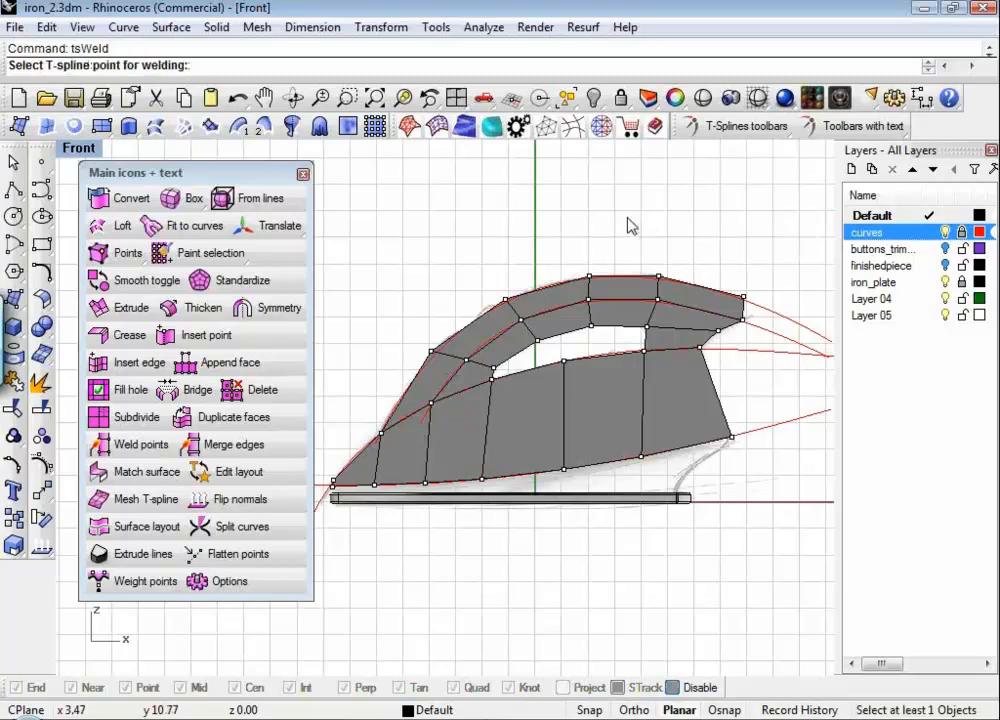
{"action": "right_click", "coordinate": [627, 219]}
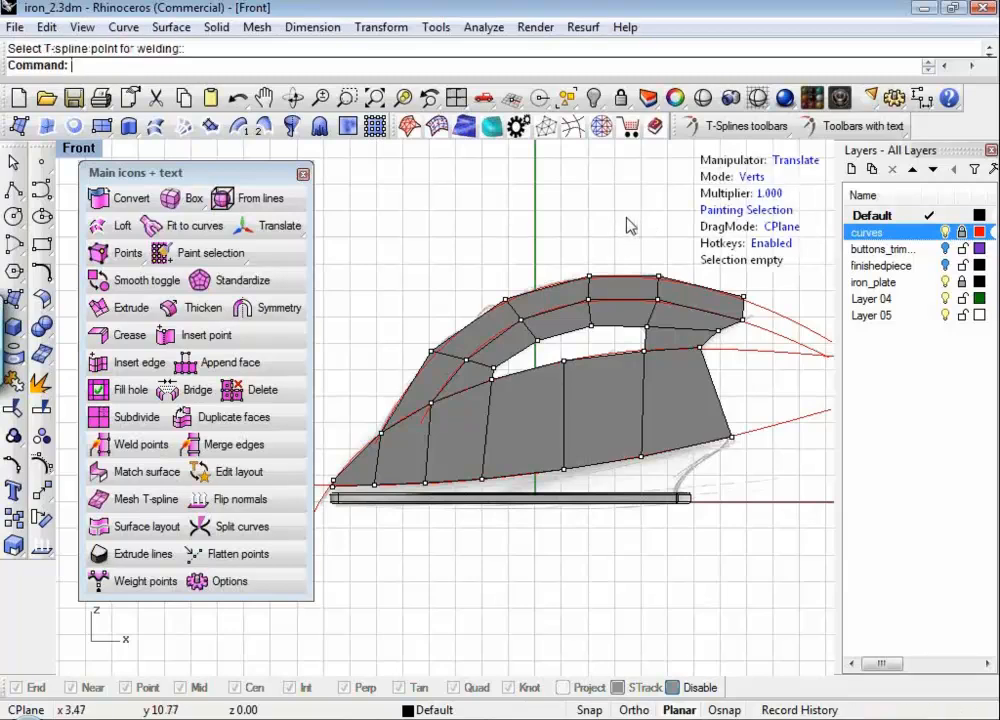
{"action": "left_click", "coordinate": [745, 213]}
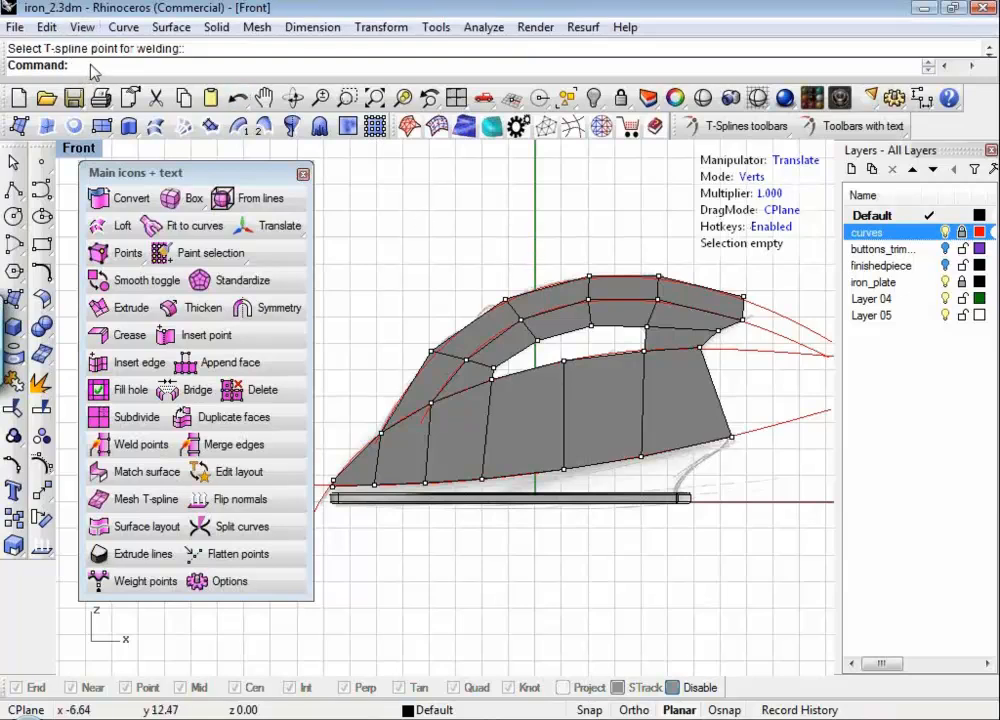
Step: Switch to the Perspective view, zoom to the extents and examine the flat body and handle surface from several angles
{"action": "type", "text": "P"}
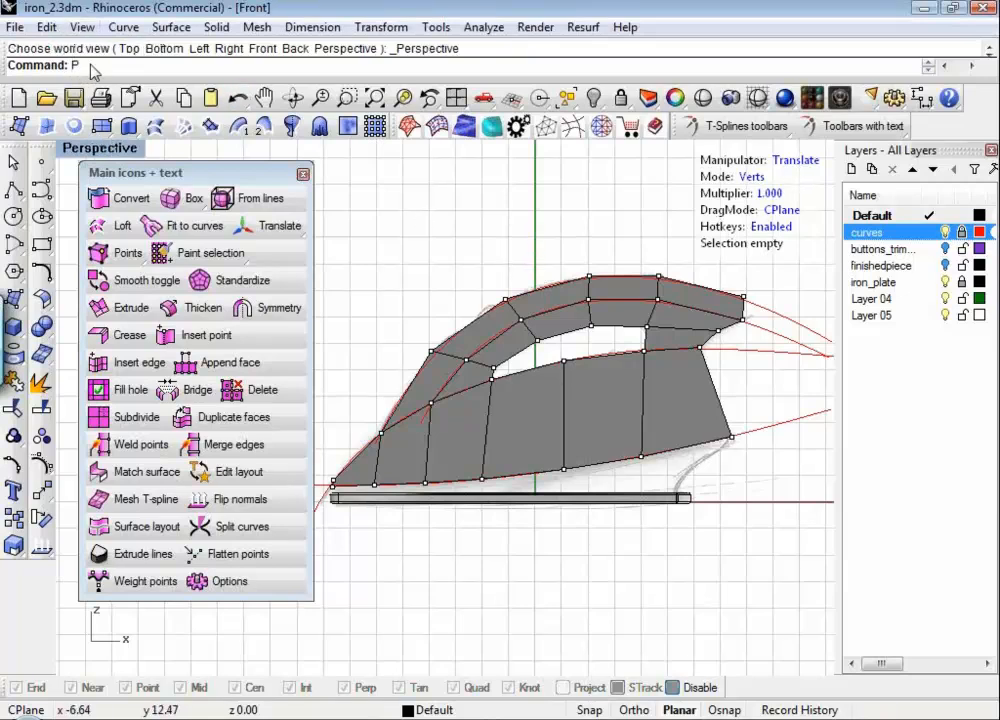
{"action": "key", "text": "Return"}
{"action": "scroll", "coordinate": [531, 509], "scroll_direction": "down", "scroll_amount": 3}
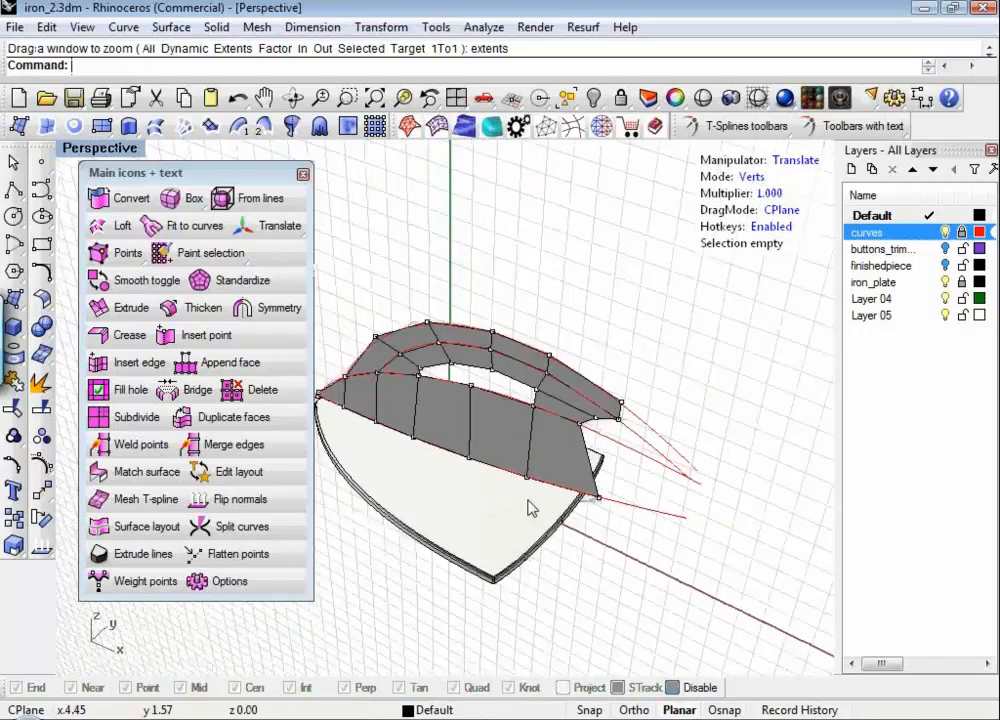
{"action": "right_click_drag", "start_coordinate": [529, 509], "coordinate": [500, 370]}
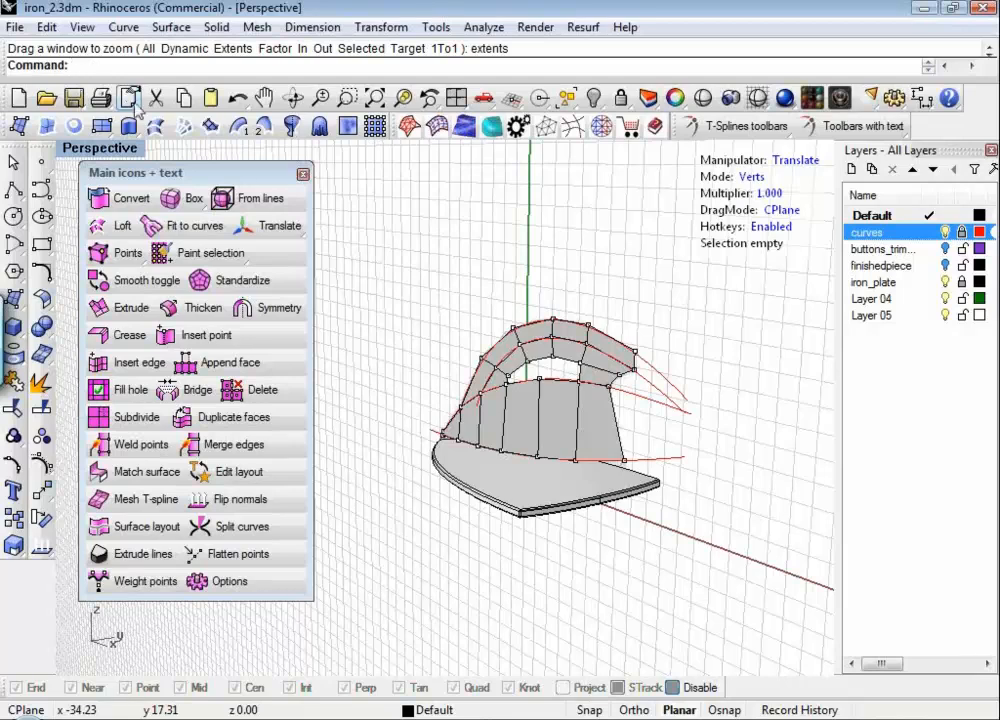
{"action": "scroll", "coordinate": [398, 304], "scroll_direction": "up", "scroll_amount": 3}
{"action": "scroll", "coordinate": [398, 304], "scroll_direction": "up", "scroll_amount": 5}
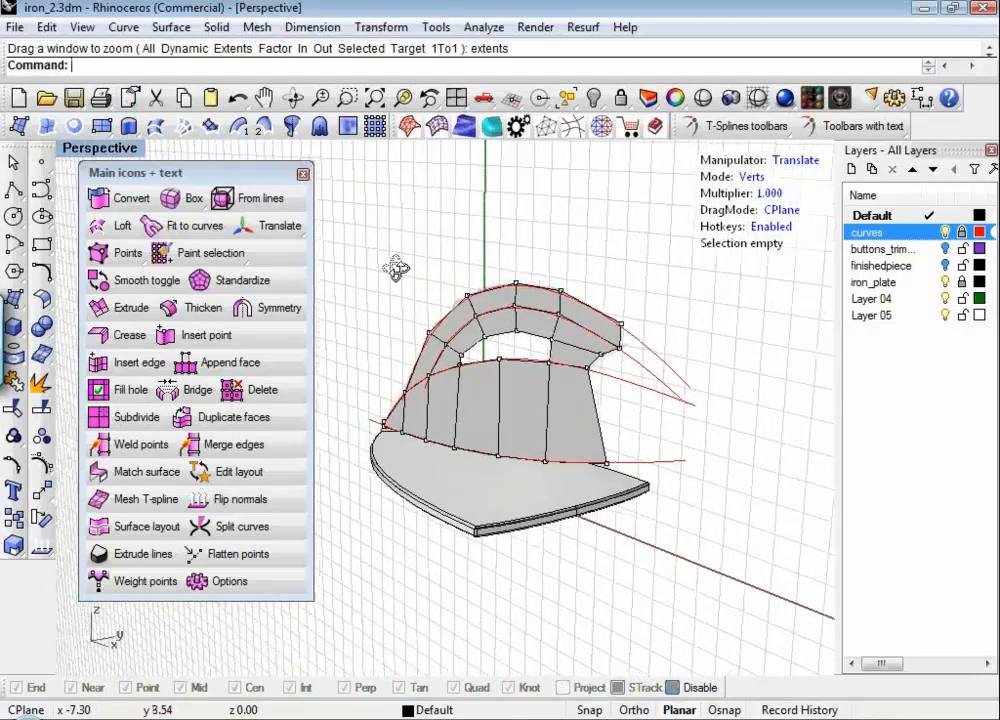
{"action": "right_click_drag", "start_coordinate": [404, 291], "coordinate": [508, 263], "text": "shift"}
{"action": "scroll", "coordinate": [394, 242], "scroll_direction": "down", "scroll_amount": 3}
Step: Select all faces of the body and handle, extrude them sideways along Y over the iron plate, and clear the selection
{"action": "key", "text": "3"}
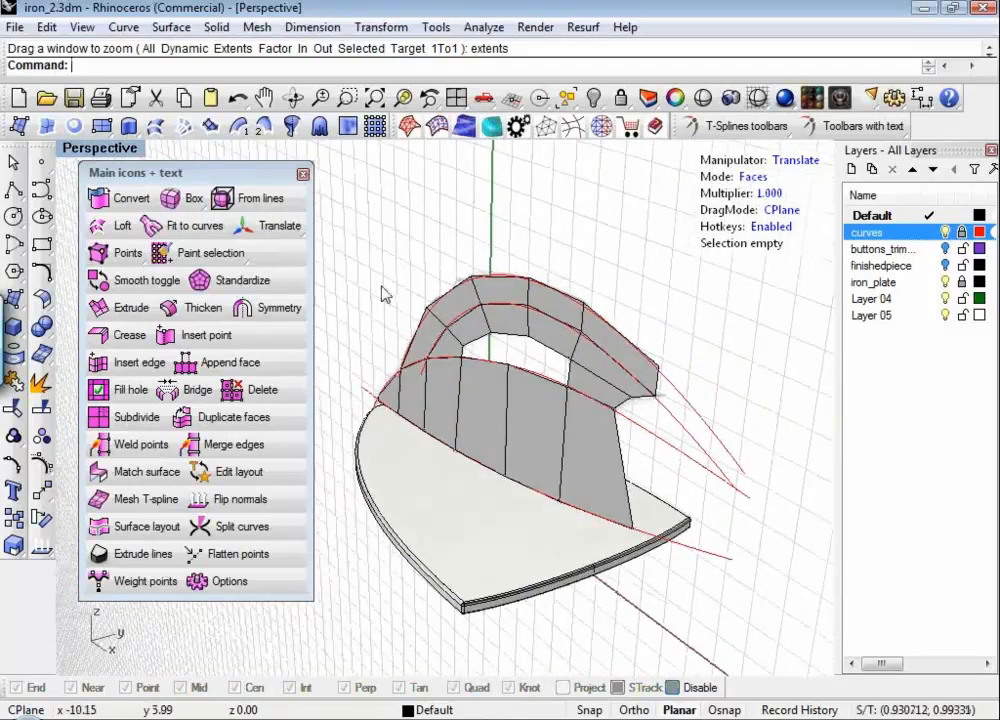
{"action": "left_click_drag", "start_coordinate": [360, 213], "coordinate": [690, 543]}
{"action": "right_click_drag", "start_coordinate": [462, 469], "coordinate": [410, 440]}
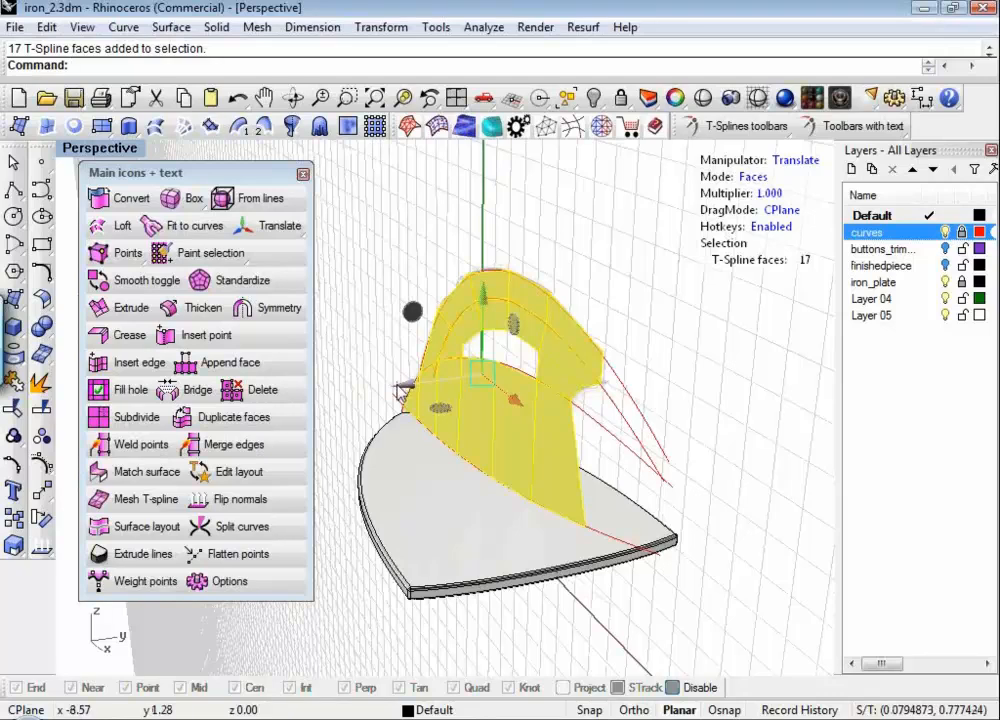
{"action": "left_click_drag", "start_coordinate": [398, 386], "coordinate": [265, 474], "text": "alt"}
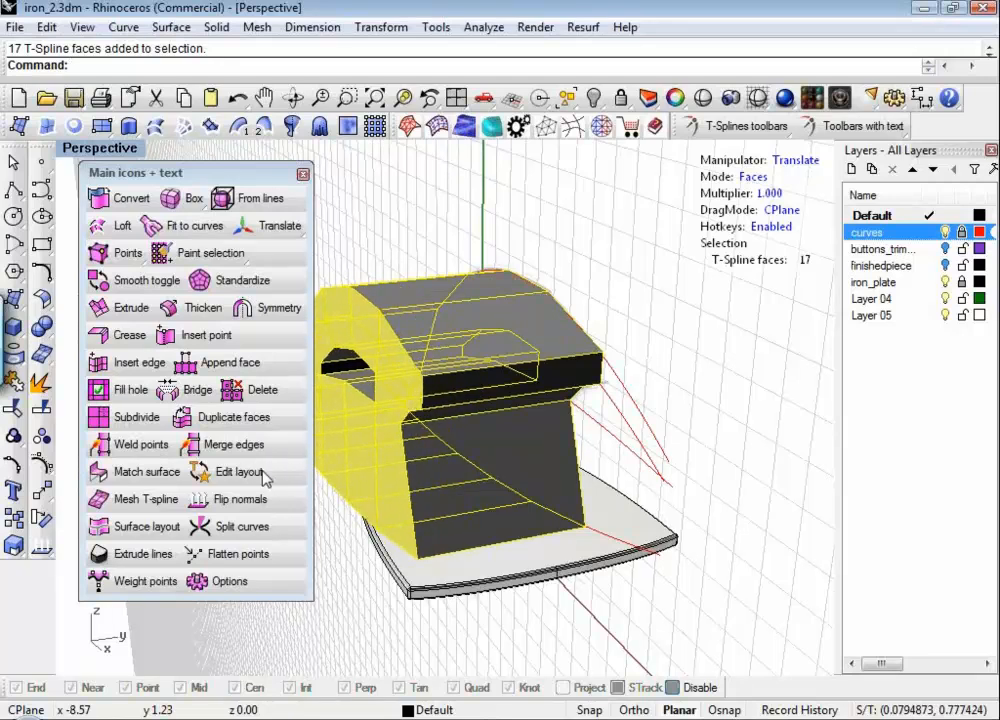
{"action": "mouse_move", "coordinate": [538, 598]}
{"action": "right_mouse_down"}
{"action": "mouse_move", "coordinate": [562, 603]}
{"action": "mouse_move", "coordinate": [661, 576]}
{"action": "mouse_move", "coordinate": [455, 550]}
{"action": "mouse_move", "coordinate": [554, 527]}
{"action": "mouse_move", "coordinate": [575, 470]}
{"action": "mouse_move", "coordinate": [456, 377]}
{"action": "mouse_move", "coordinate": [339, 560]}
{"action": "mouse_move", "coordinate": [440, 570]}
{"action": "mouse_move", "coordinate": [502, 538]}
{"action": "mouse_move", "coordinate": [424, 469]}
{"action": "mouse_move", "coordinate": [407, 399]}
{"action": "mouse_move", "coordinate": [509, 415]}
{"action": "mouse_move", "coordinate": [527, 274]}
{"action": "mouse_move", "coordinate": [536, 330]}
{"action": "mouse_move", "coordinate": [513, 373]}
{"action": "mouse_move", "coordinate": [752, 567]}
{"action": "mouse_move", "coordinate": [509, 458]}
{"action": "mouse_move", "coordinate": [737, 502]}
{"action": "mouse_move", "coordinate": [692, 350]}
{"action": "mouse_move", "coordinate": [531, 490]}
{"action": "mouse_move", "coordinate": [683, 388]}
{"action": "mouse_move", "coordinate": [551, 346]}
{"action": "mouse_move", "coordinate": [580, 384]}
{"action": "mouse_move", "coordinate": [690, 358]}
{"action": "mouse_move", "coordinate": [703, 386]}
{"action": "mouse_move", "coordinate": [761, 397]}
{"action": "mouse_move", "coordinate": [529, 556]}
{"action": "mouse_move", "coordinate": [514, 590]}
{"action": "mouse_move", "coordinate": [536, 473]}
{"action": "mouse_move", "coordinate": [571, 452]}
{"action": "mouse_move", "coordinate": [445, 523]}
{"action": "mouse_move", "coordinate": [607, 571]}
{"action": "mouse_move", "coordinate": [696, 397]}
{"action": "right_mouse_up"}
{"action": "key", "text": "Escape"}
{"action": "scroll", "coordinate": [665, 397], "scroll_direction": "up", "scroll_amount": 5}
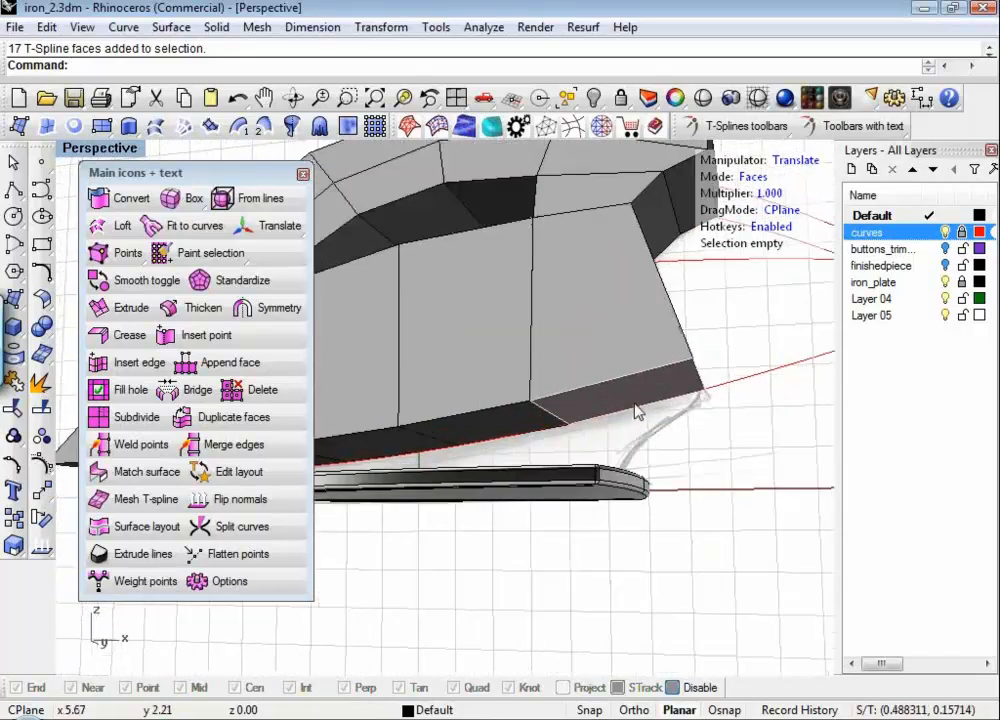
Step: Select the six bottom faces along the underside of the extruded body and delete them
{"action": "left_click", "coordinate": [622, 395]}
{"action": "left_click", "coordinate": [505, 428], "text": "shift"}
{"action": "left_click", "coordinate": [360, 447], "text": "shift"}
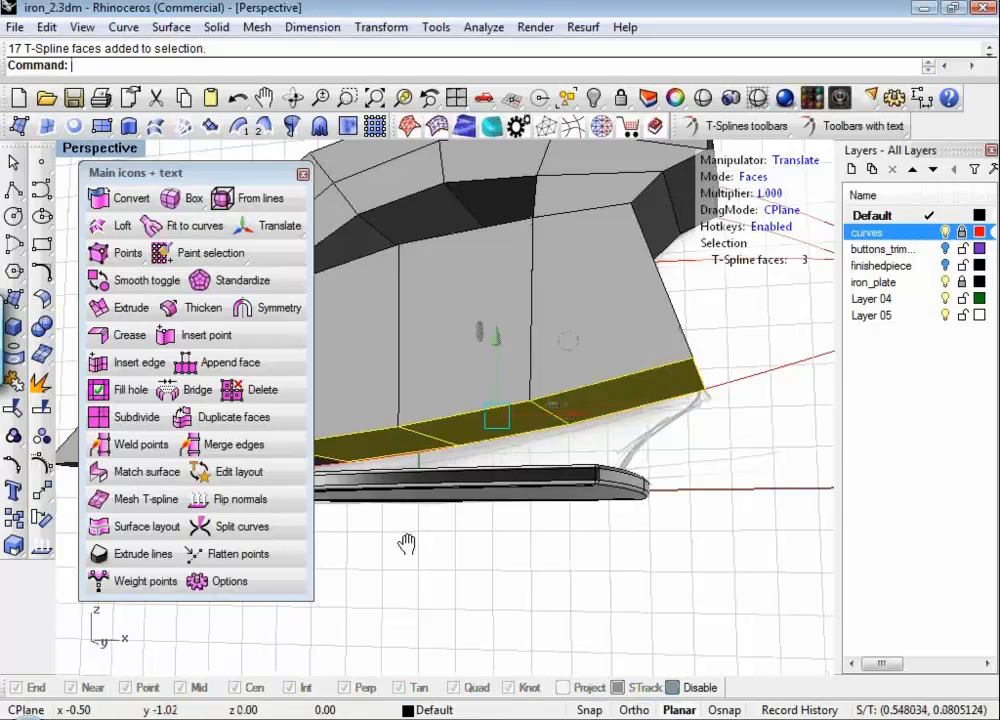
{"action": "right_click_drag", "start_coordinate": [406, 542], "coordinate": [577, 570]}
{"action": "right_click_drag", "start_coordinate": [476, 532], "coordinate": [470, 512]}
{"action": "left_click", "coordinate": [437, 530], "text": "shift"}
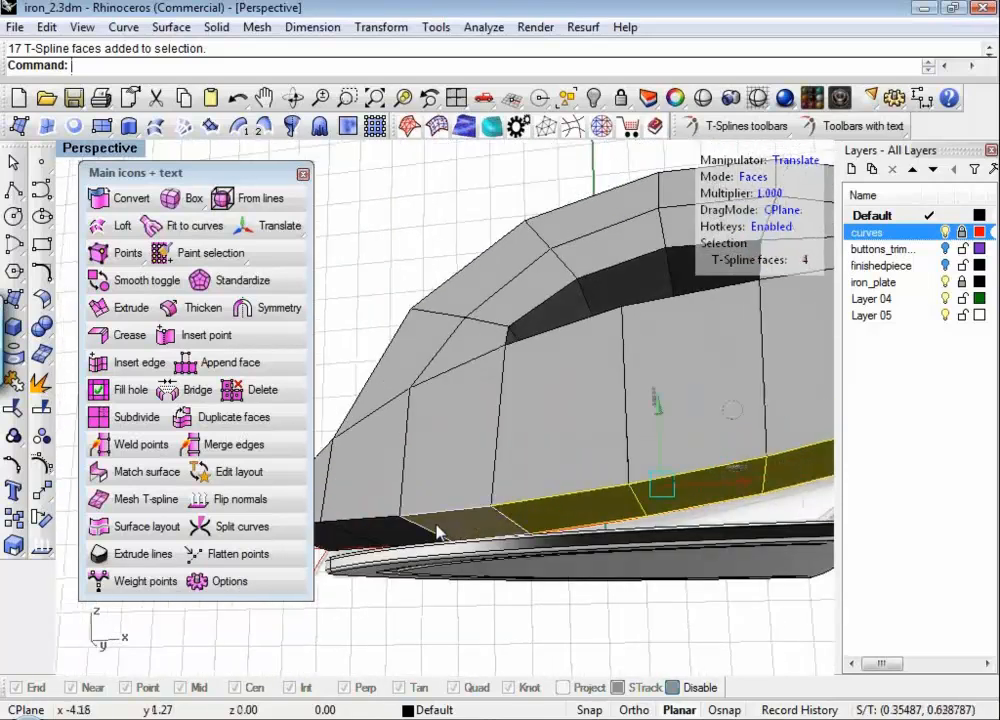
{"action": "left_click", "coordinate": [378, 535], "text": "shift"}
{"action": "left_click", "coordinate": [344, 541], "text": "shift"}
{"action": "key", "text": "Delete"}
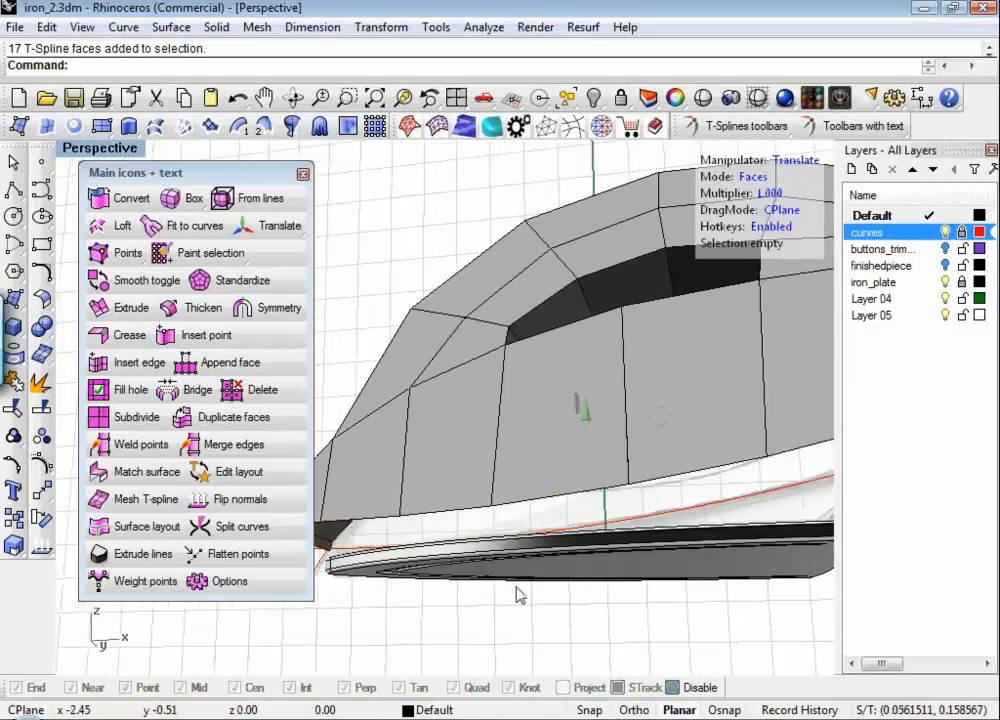
Step: Move the outer upper edges of the handle, plus the adjoining edge at its front, inward toward the centre plane, and clear the selection
{"action": "scroll", "coordinate": [670, 527], "scroll_direction": "down", "scroll_amount": 5}
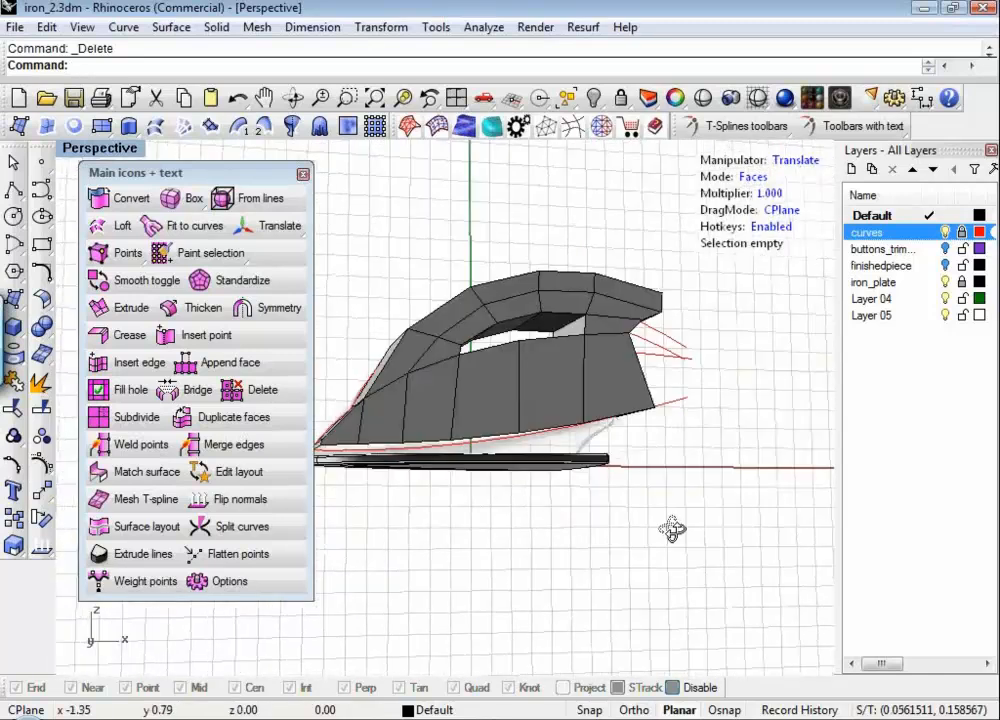
{"action": "right_click_drag", "start_coordinate": [670, 527], "coordinate": [560, 530]}
{"action": "right_click_drag", "start_coordinate": [622, 503], "coordinate": [496, 375]}
{"action": "key", "text": "s"}
{"action": "right_click_drag", "start_coordinate": [550, 440], "coordinate": [507, 460]}
{"action": "left_click", "coordinate": [505, 462]}
{"action": "left_click", "coordinate": [550, 454], "text": "shift"}
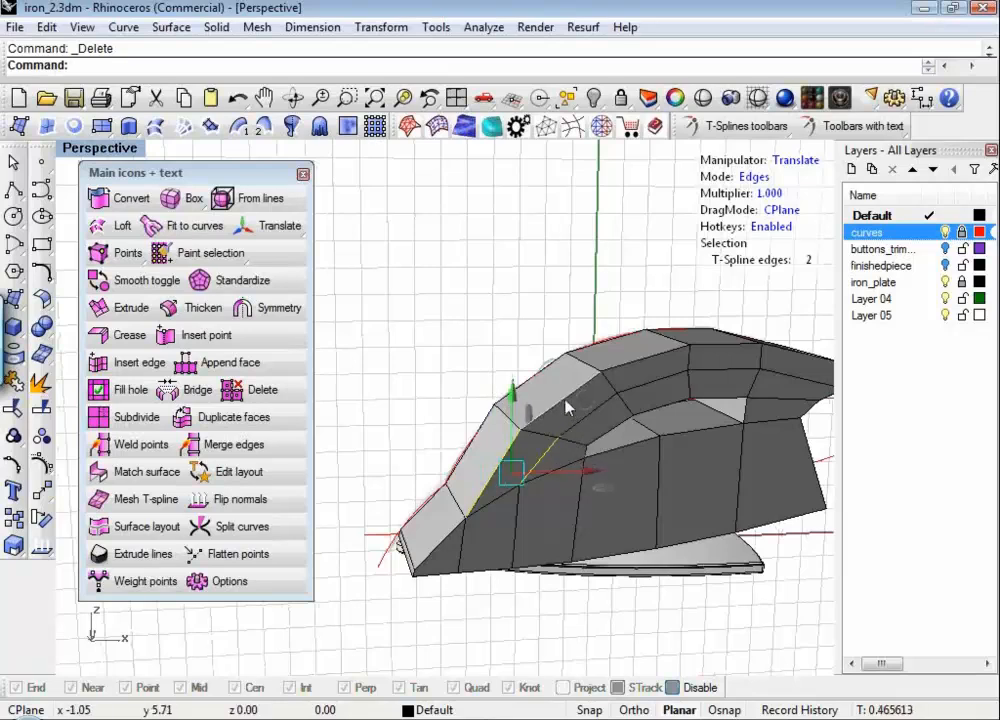
{"action": "left_click", "coordinate": [569, 408], "text": "shift"}
{"action": "left_click", "coordinate": [652, 354], "text": "shift"}
{"action": "left_click", "coordinate": [740, 344], "text": "shift"}
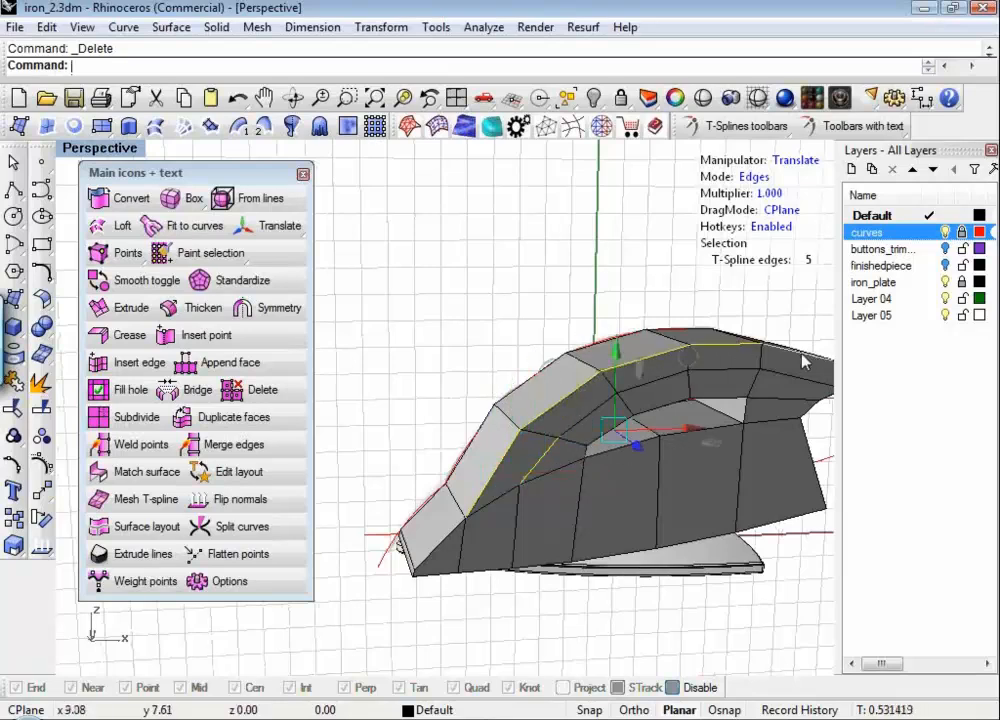
{"action": "left_click", "coordinate": [801, 354], "text": "shift"}
{"action": "left_click_drag", "start_coordinate": [692, 455], "coordinate": [658, 440]}
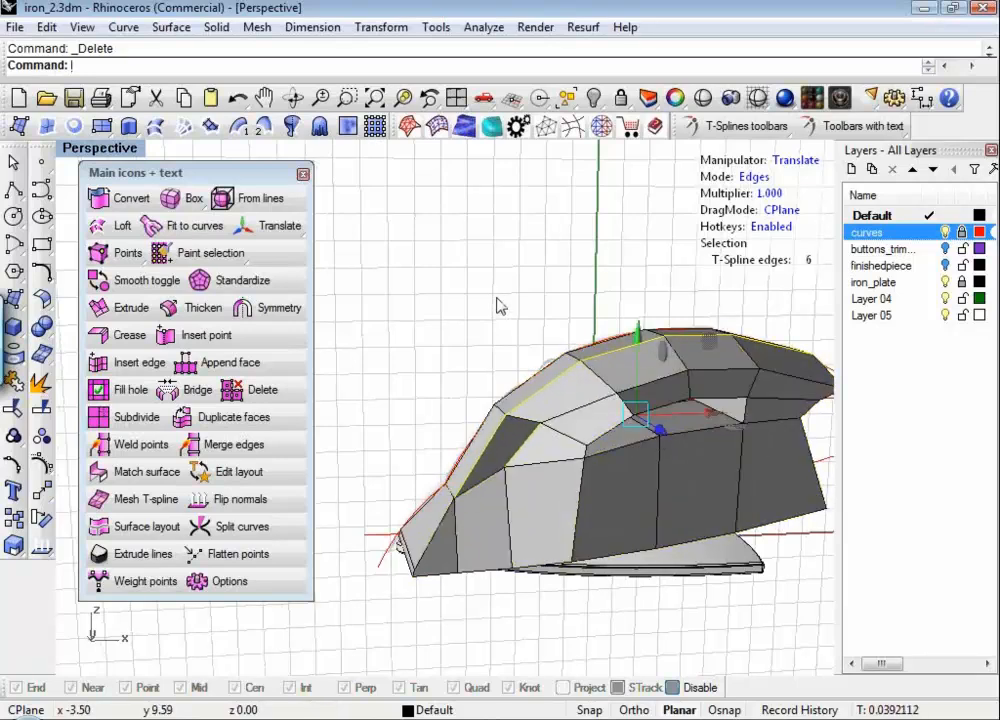
{"action": "key", "text": "Escape"}
Step: Select the outer lower edges of the handle along the opening and move them sideways toward the centre plane
{"action": "right_click_drag", "start_coordinate": [675, 410], "coordinate": [576, 475]}
{"action": "left_click", "coordinate": [576, 477]}
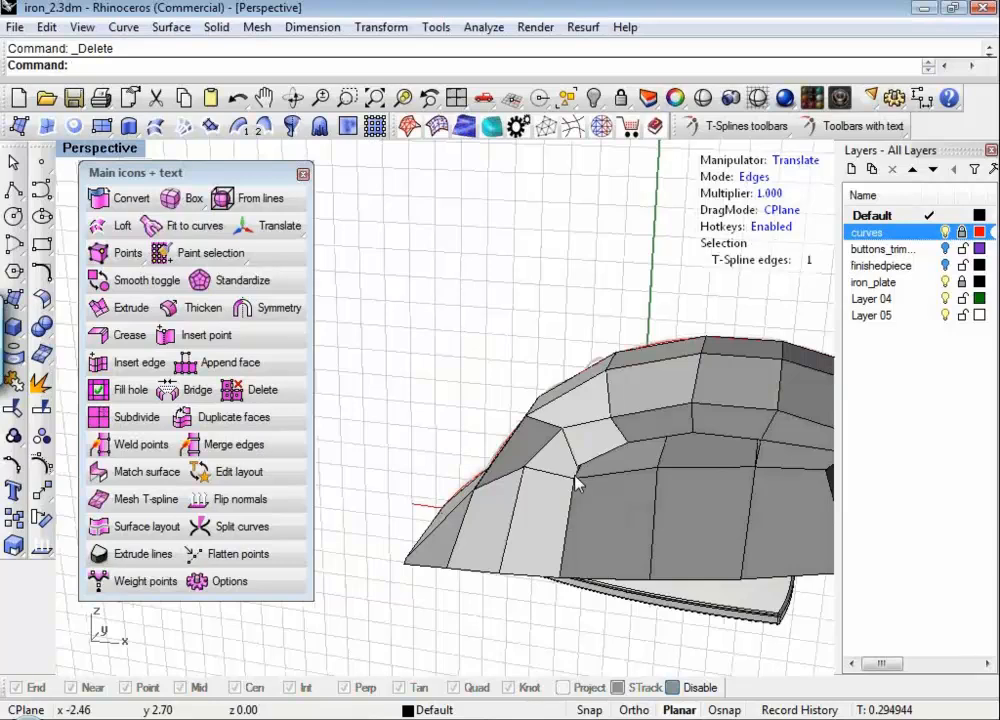
{"action": "left_click", "coordinate": [611, 453], "text": "shift"}
{"action": "left_click", "coordinate": [669, 441], "text": "shift"}
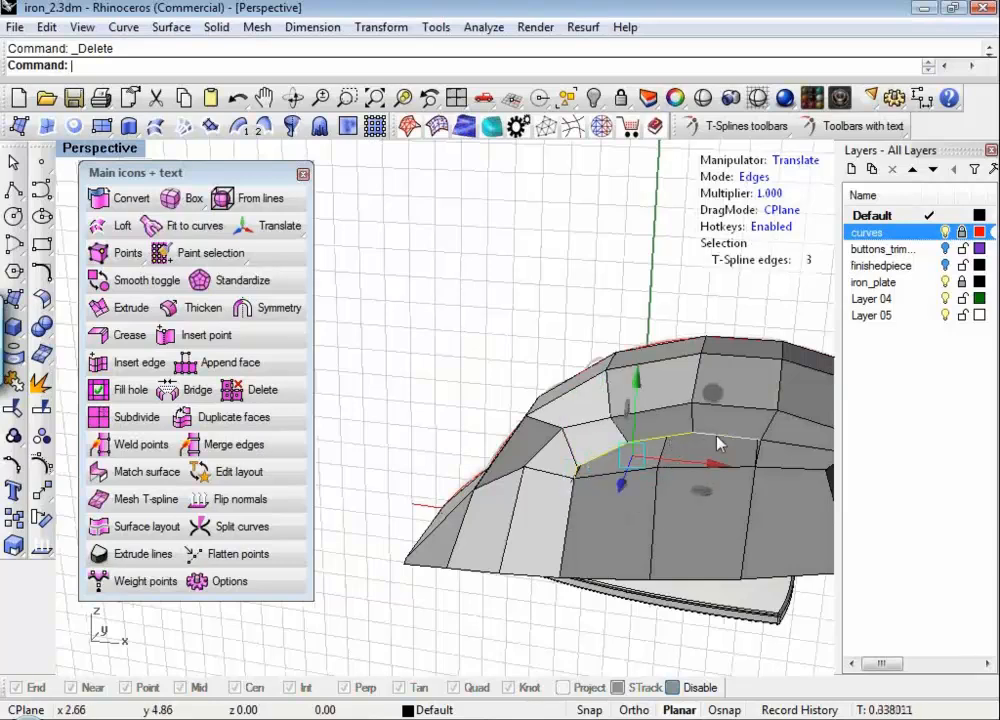
{"action": "left_click", "coordinate": [720, 438], "text": "shift"}
{"action": "left_click", "coordinate": [547, 462], "text": "shift"}
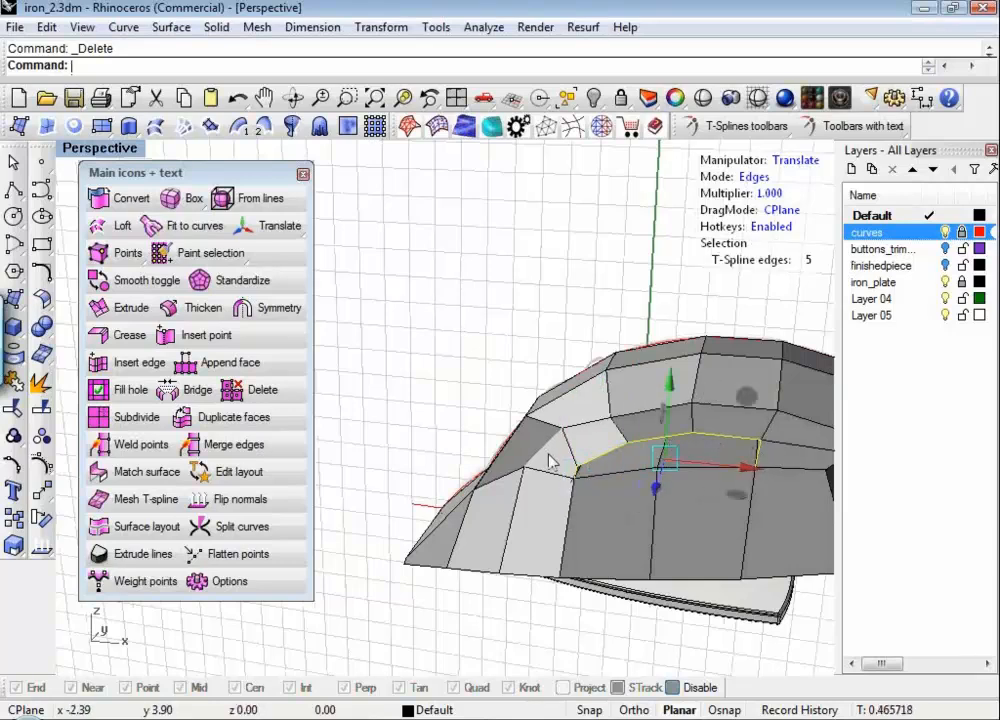
{"action": "mouse_move", "coordinate": [636, 495]}
{"action": "right_mouse_down"}
{"action": "mouse_move", "coordinate": [652, 495]}
{"action": "mouse_move", "coordinate": [674, 452]}
{"action": "mouse_move", "coordinate": [661, 446]}
{"action": "mouse_move", "coordinate": [607, 492]}
{"action": "mouse_move", "coordinate": [473, 487]}
{"action": "mouse_move", "coordinate": [437, 471]}
{"action": "mouse_move", "coordinate": [493, 536]}
{"action": "mouse_move", "coordinate": [487, 563]}
{"action": "mouse_move", "coordinate": [536, 455]}
{"action": "right_mouse_up"}
{"action": "left_click", "coordinate": [536, 453]}
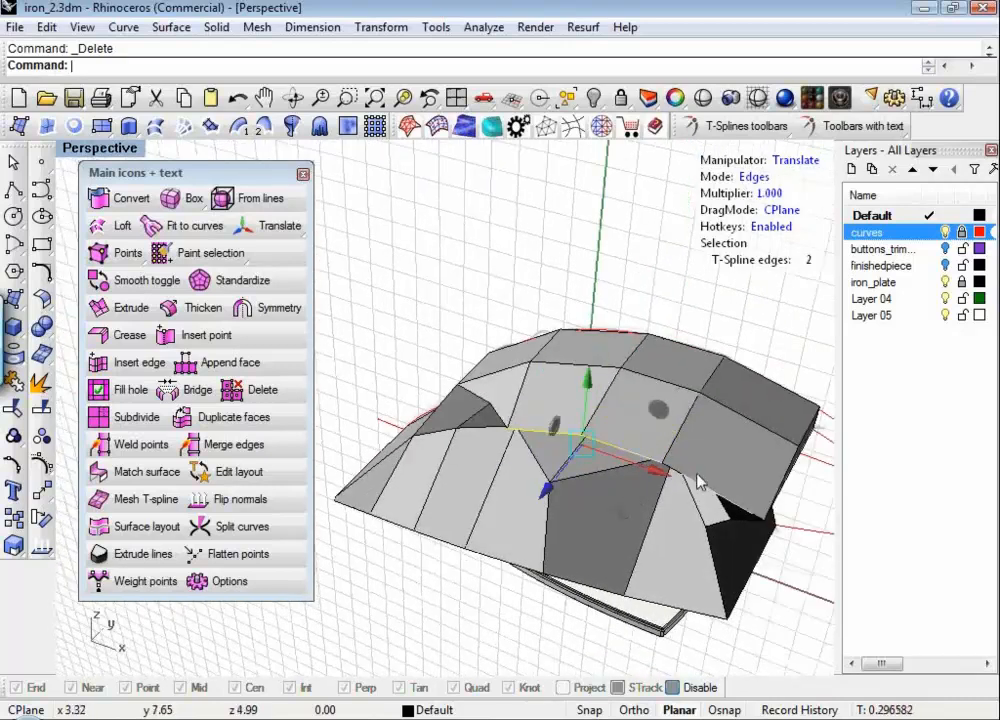
{"action": "double_click", "coordinate": [610, 470]}
{"action": "left_click_drag", "start_coordinate": [595, 508], "coordinate": [617, 477]}
Step: Move the short edge at the body's front lower corner sideways to the pointed tip of the iron plate
{"action": "right_click_drag", "start_coordinate": [664, 500], "coordinate": [440, 609]}
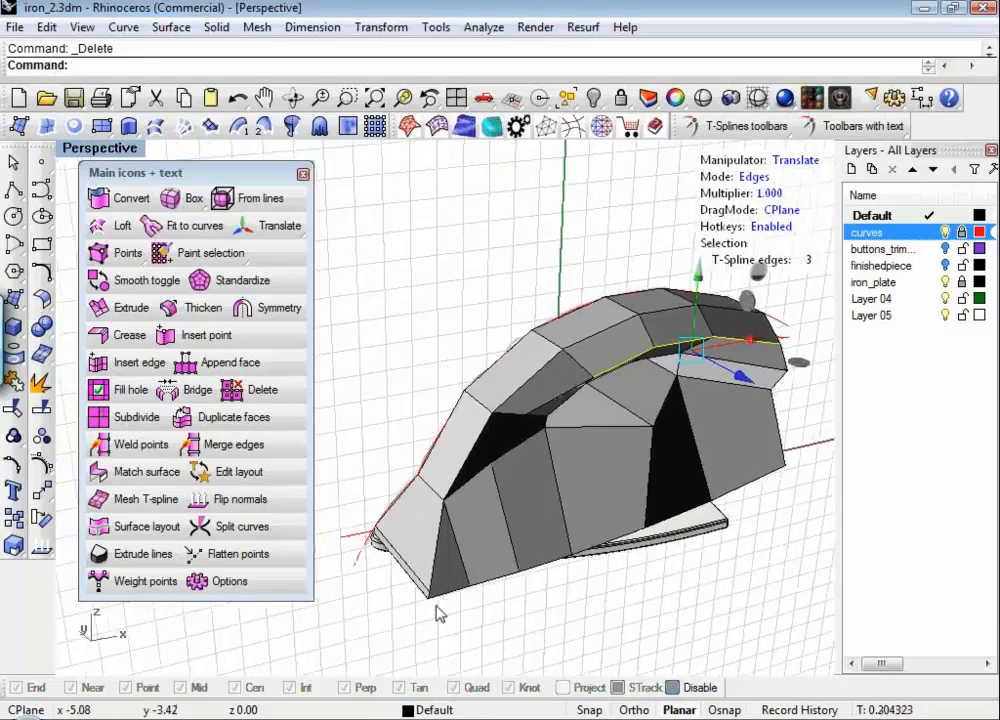
{"action": "scroll", "coordinate": [440, 609], "scroll_direction": "up", "scroll_amount": 5}
{"action": "left_click", "coordinate": [415, 565]}
{"action": "right_click_drag", "start_coordinate": [415, 565], "coordinate": [440, 575]}
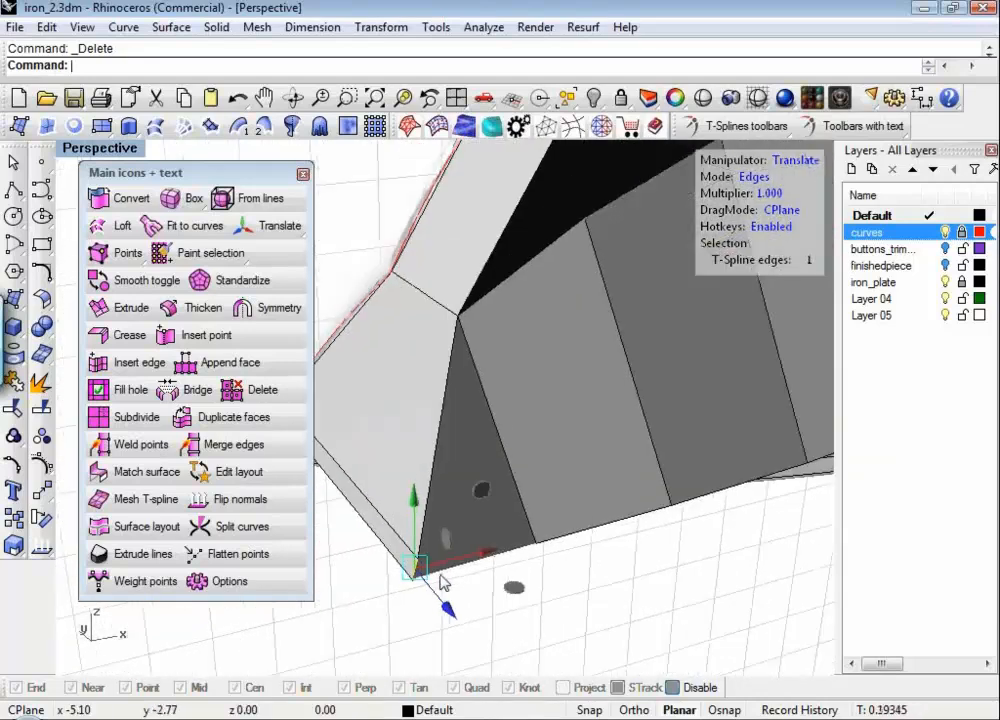
{"action": "scroll", "coordinate": [442, 580], "scroll_direction": "down", "scroll_amount": 5}
{"action": "right_click_drag", "start_coordinate": [518, 588], "coordinate": [486, 550]}
{"action": "left_click_drag", "start_coordinate": [480, 545], "coordinate": [440, 508]}
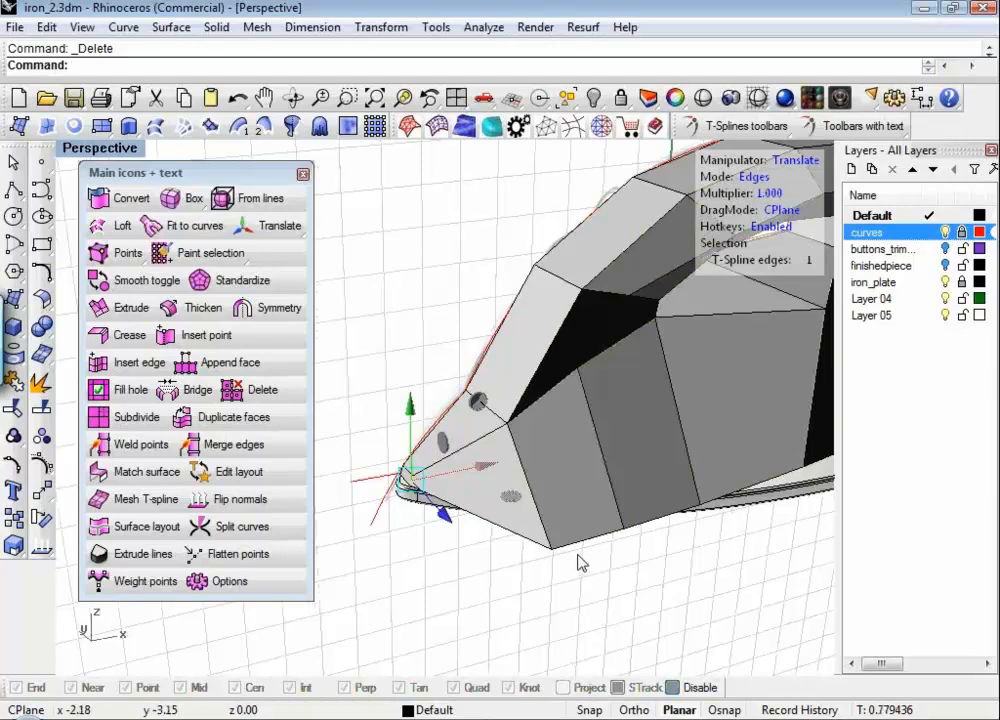
Step: In vertex mode and the Bottom view, move the first lower body vertex behind the tip inward onto the iron plate's outline
{"action": "key", "text": "v"}
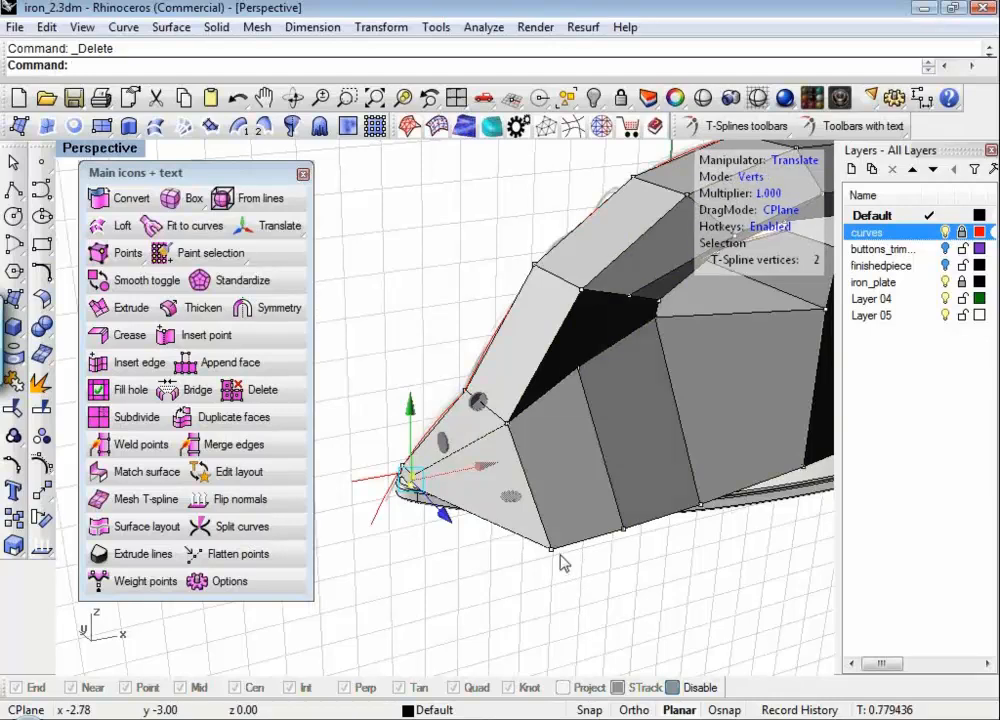
{"action": "right_click_drag", "start_coordinate": [578, 615], "coordinate": [412, 305]}
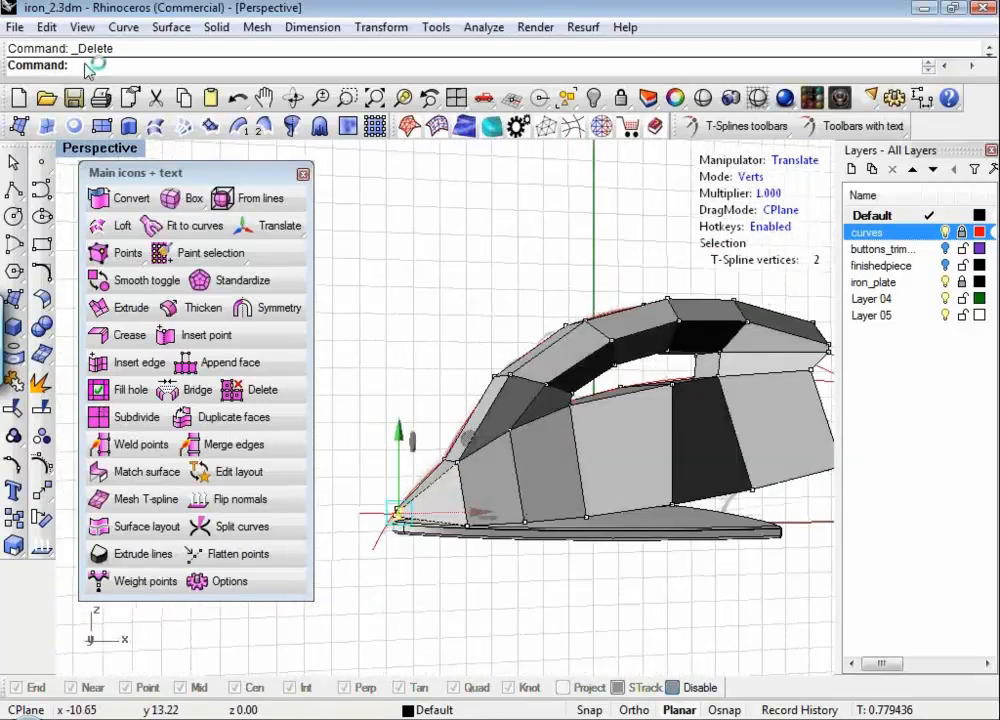
{"action": "key", "text": "ctrl+F5"}
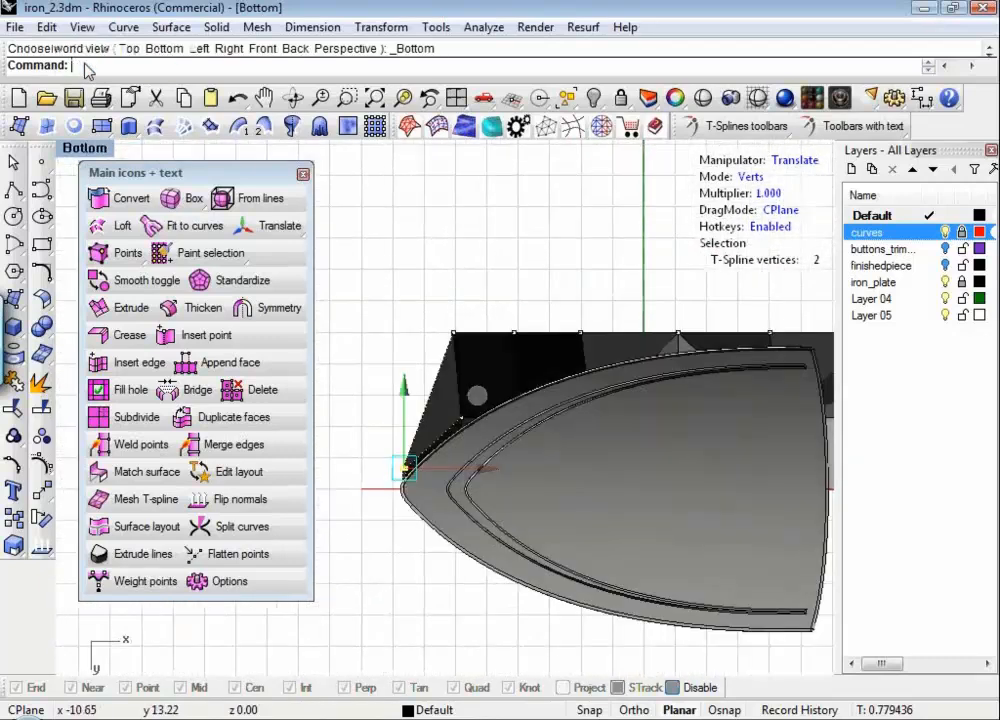
{"action": "key", "text": "ctrl+shift+e"}
{"action": "right_click_drag", "start_coordinate": [540, 461], "coordinate": [671, 547]}
{"action": "right_click_drag", "start_coordinate": [331, 456], "coordinate": [391, 445]}
{"action": "scroll", "coordinate": [453, 433], "scroll_direction": "up", "scroll_amount": 4}
{"action": "left_click", "coordinate": [414, 253]}
{"action": "left_click", "coordinate": [456, 223]}
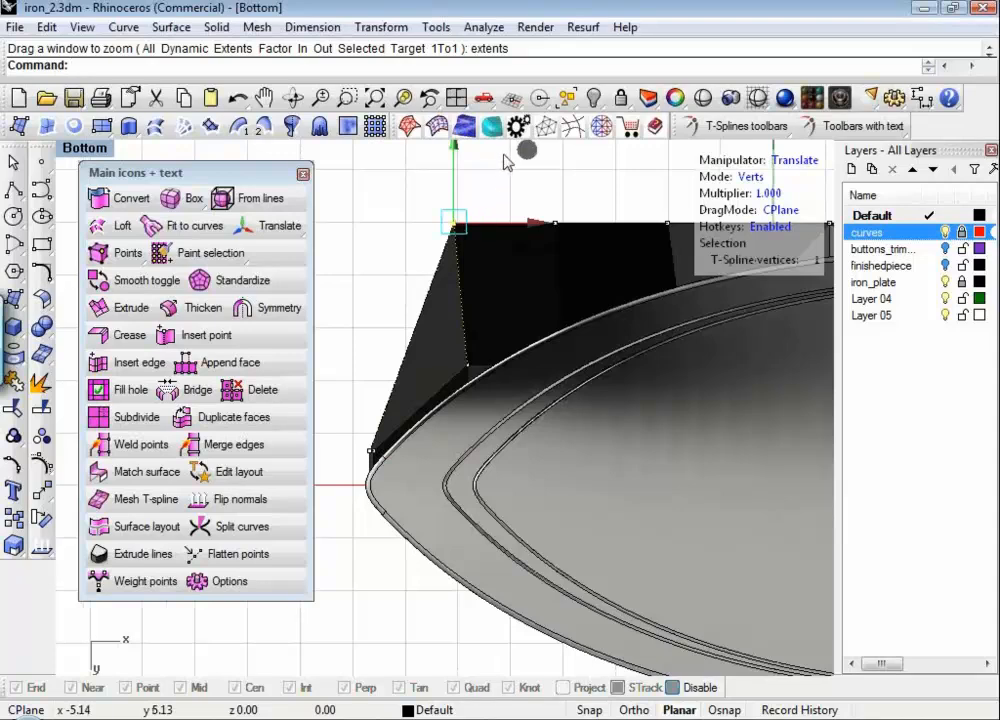
{"action": "left_click_drag", "start_coordinate": [453, 222], "coordinate": [453, 385]}
Step: Move the second and third lower body vertices behind the tip inward along Y onto the iron plate's outline
{"action": "left_click", "coordinate": [550, 229]}
{"action": "left_click_drag", "start_coordinate": [560, 157], "coordinate": [571, 254]}
{"action": "right_click_drag", "start_coordinate": [642, 217], "coordinate": [465, 250]}
{"action": "left_click", "coordinate": [498, 258]}
{"action": "left_click_drag", "start_coordinate": [500, 180], "coordinate": [508, 242]}
Step: Move the fourth and fifth lower body vertices behind the tip inward along Y onto the iron plate's outline
{"action": "right_click_drag", "start_coordinate": [620, 240], "coordinate": [460, 204]}
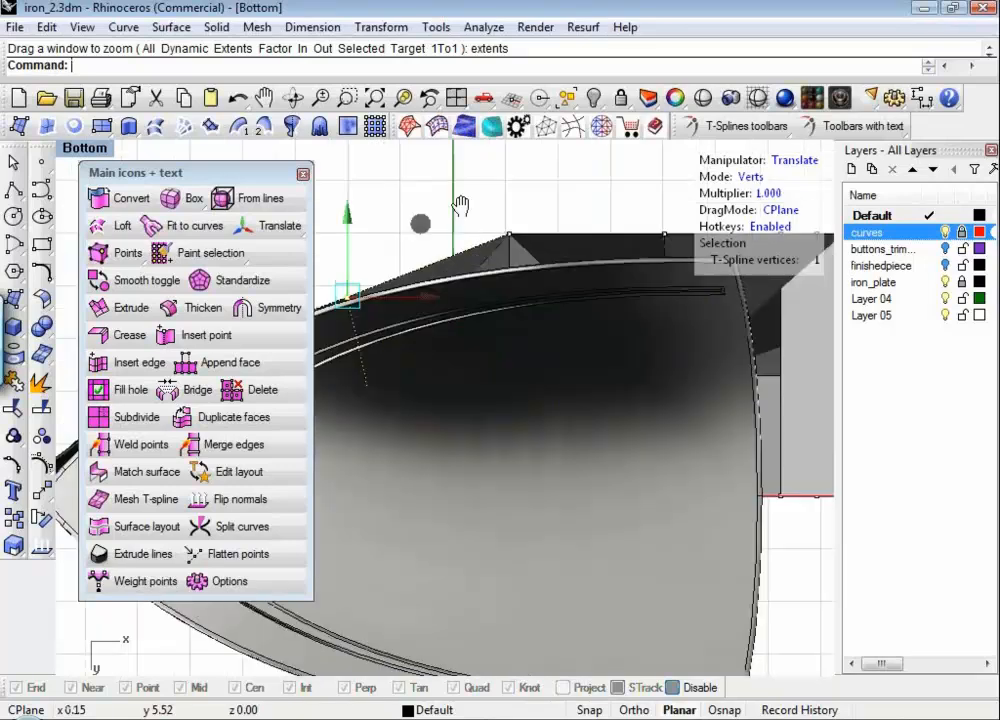
{"action": "left_click", "coordinate": [508, 232]}
{"action": "left_click_drag", "start_coordinate": [508, 160], "coordinate": [510, 191]}
{"action": "right_click_drag", "start_coordinate": [576, 187], "coordinate": [482, 189]}
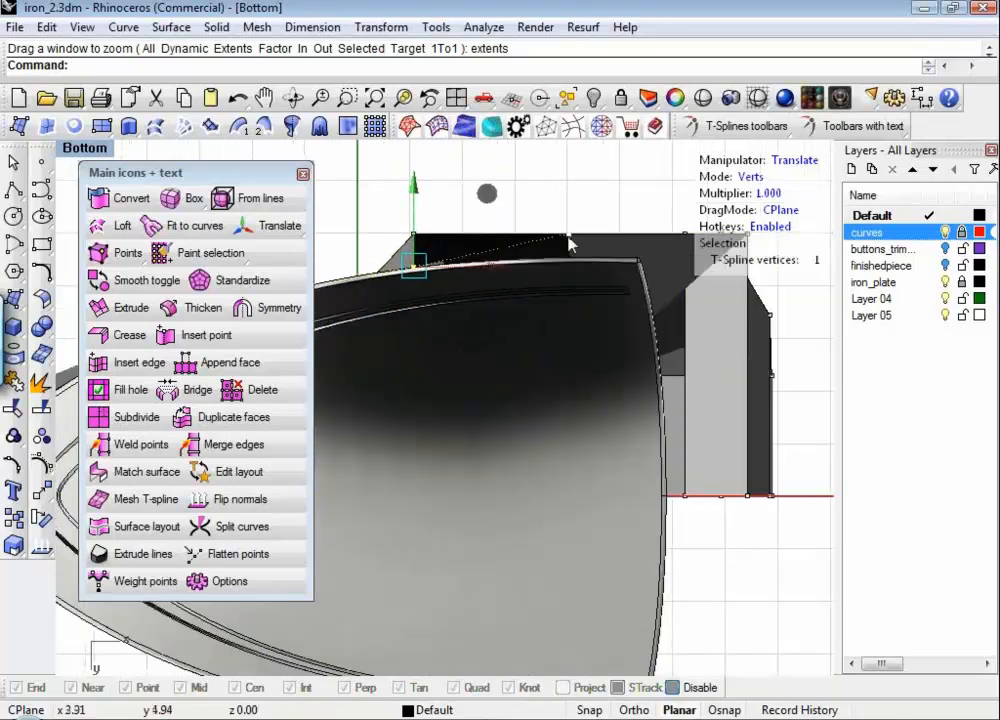
{"action": "left_click", "coordinate": [568, 236]}
{"action": "left_click_drag", "start_coordinate": [572, 158], "coordinate": [574, 185]}
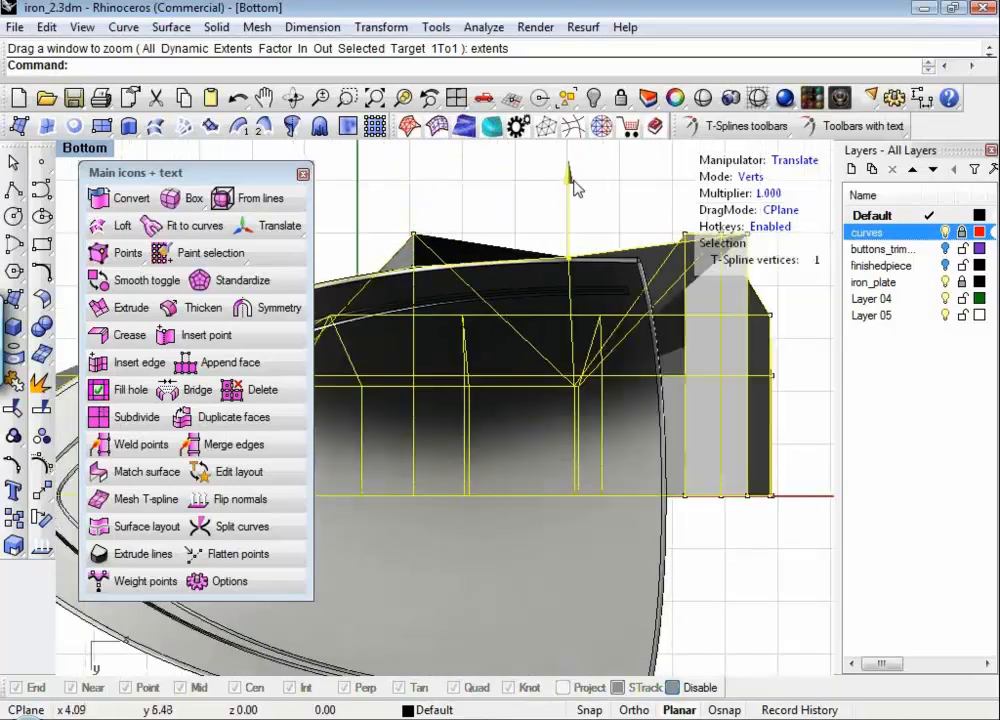
Step: Move the body's rear lower corner vertex inward along Y, in line with the plate's rear corner
{"action": "right_click_drag", "start_coordinate": [639, 208], "coordinate": [524, 200]}
{"action": "left_click", "coordinate": [632, 225]}
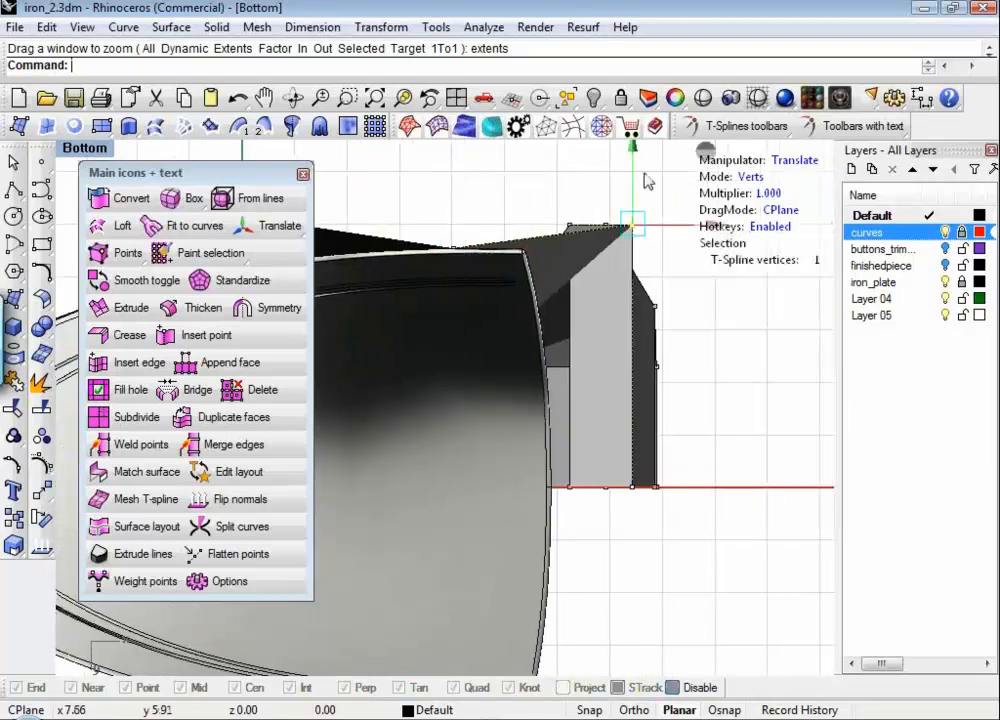
{"action": "left_click_drag", "start_coordinate": [637, 158], "coordinate": [641, 191]}
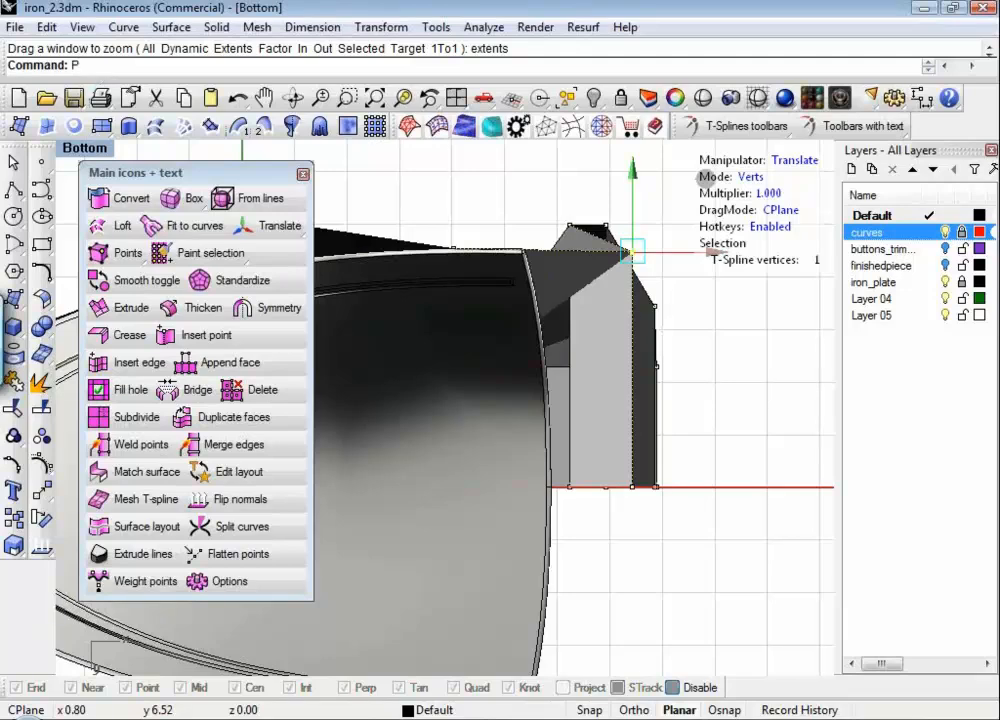
Step: Return to the Perspective view and move the two vertices at the body's upper rear corner inward
{"action": "key", "text": "Return"}
{"action": "right_click_drag", "start_coordinate": [613, 628], "coordinate": [400, 541]}
{"action": "left_click", "coordinate": [402, 384]}
{"action": "left_click_drag", "start_coordinate": [344, 416], "coordinate": [416, 398]}
{"action": "right_click_drag", "start_coordinate": [453, 460], "coordinate": [530, 415]}
{"action": "left_click", "coordinate": [551, 397], "text": "shift"}
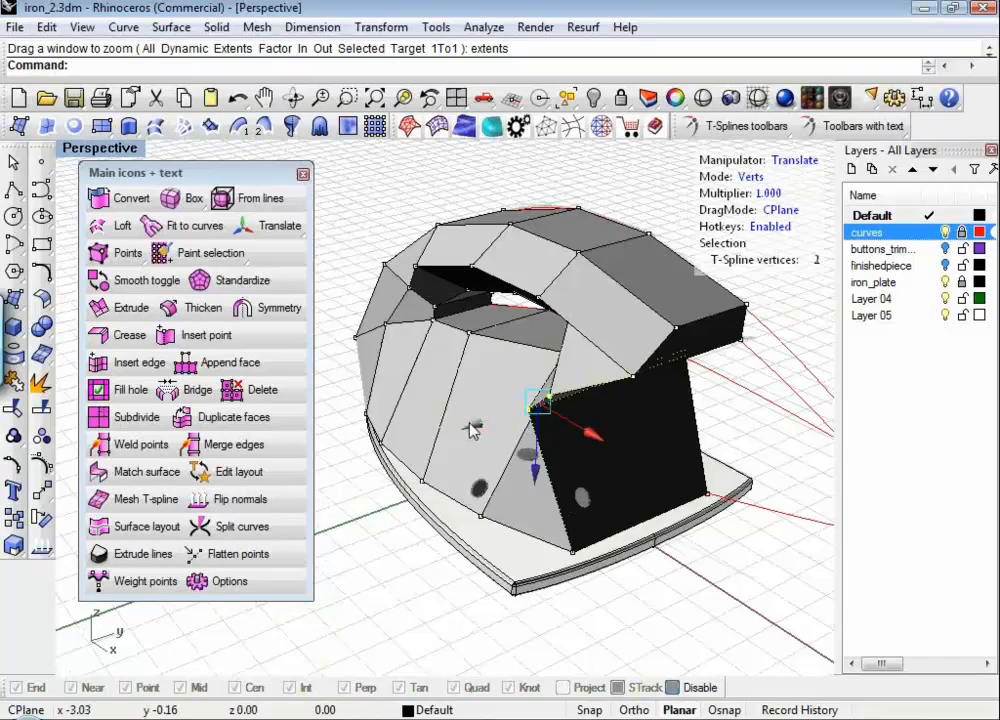
{"action": "left_click_drag", "start_coordinate": [474, 427], "coordinate": [547, 407]}
Step: Select the four outer lower edges of the handle and move them inward to narrow its underside
{"action": "right_click_drag", "start_coordinate": [477, 437], "coordinate": [606, 297], "text": "shift"}
{"action": "right_click_drag", "start_coordinate": [606, 297], "coordinate": [612, 456], "text": "shift"}
{"action": "key", "text": "s"}
{"action": "left_click", "coordinate": [467, 430]}
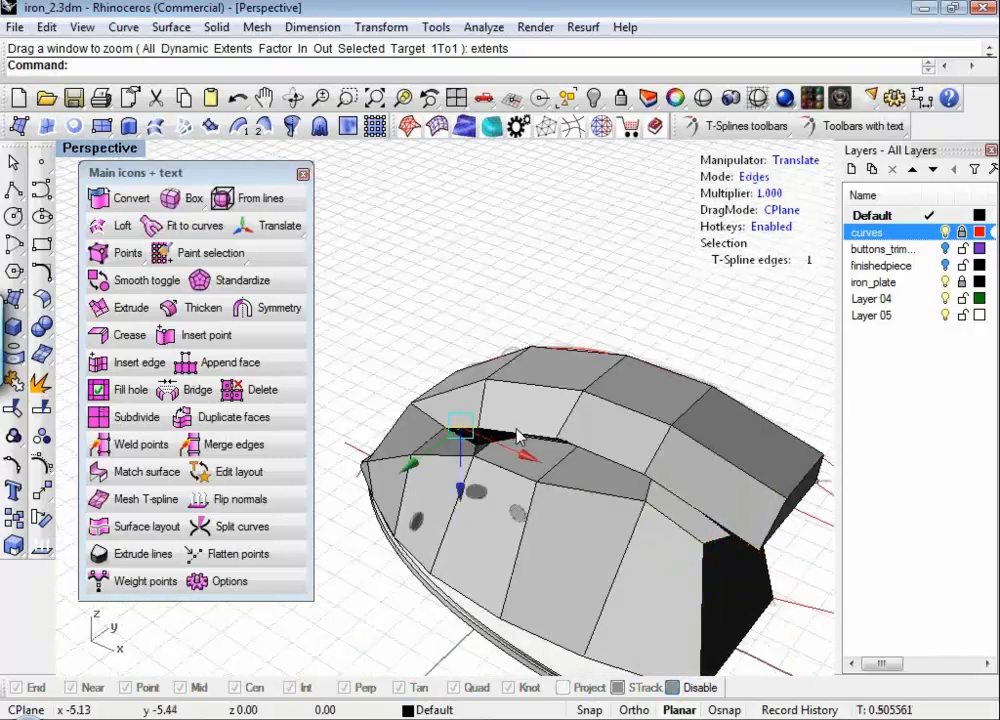
{"action": "left_click", "coordinate": [517, 431], "text": "shift"}
{"action": "left_click", "coordinate": [603, 459], "text": "shift"}
{"action": "left_click", "coordinate": [665, 488], "text": "shift"}
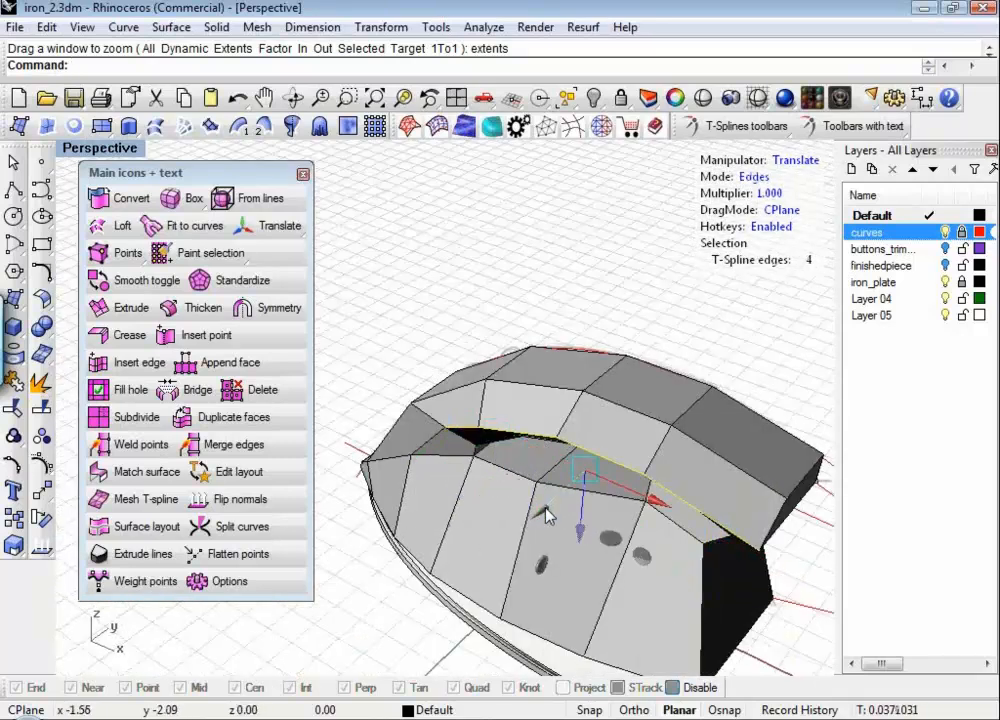
{"action": "mouse_move", "coordinate": [545, 515]}
{"action": "left_mouse_down"}
{"action": "mouse_move", "coordinate": [565, 487]}
{"action": "mouse_move", "coordinate": [556, 496]}
{"action": "left_mouse_up"}
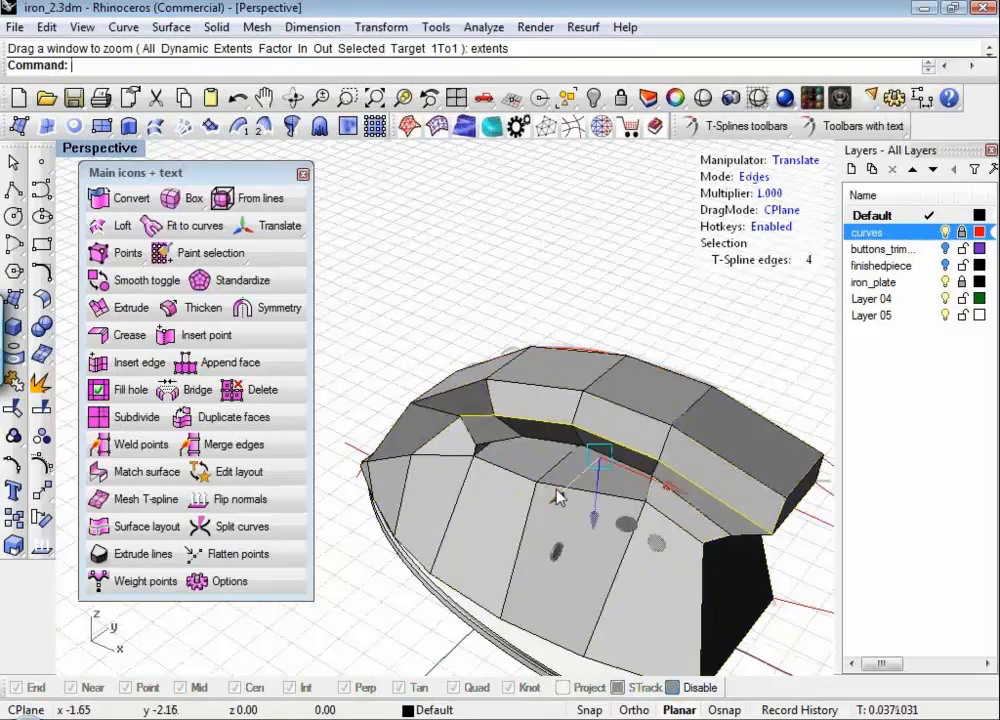
Step: Select the four outer upper edges of the handle and move them slightly inward
{"action": "left_click", "coordinate": [698, 445]}
{"action": "left_click", "coordinate": [643, 416], "text": "shift"}
{"action": "left_click", "coordinate": [556, 386], "text": "shift"}
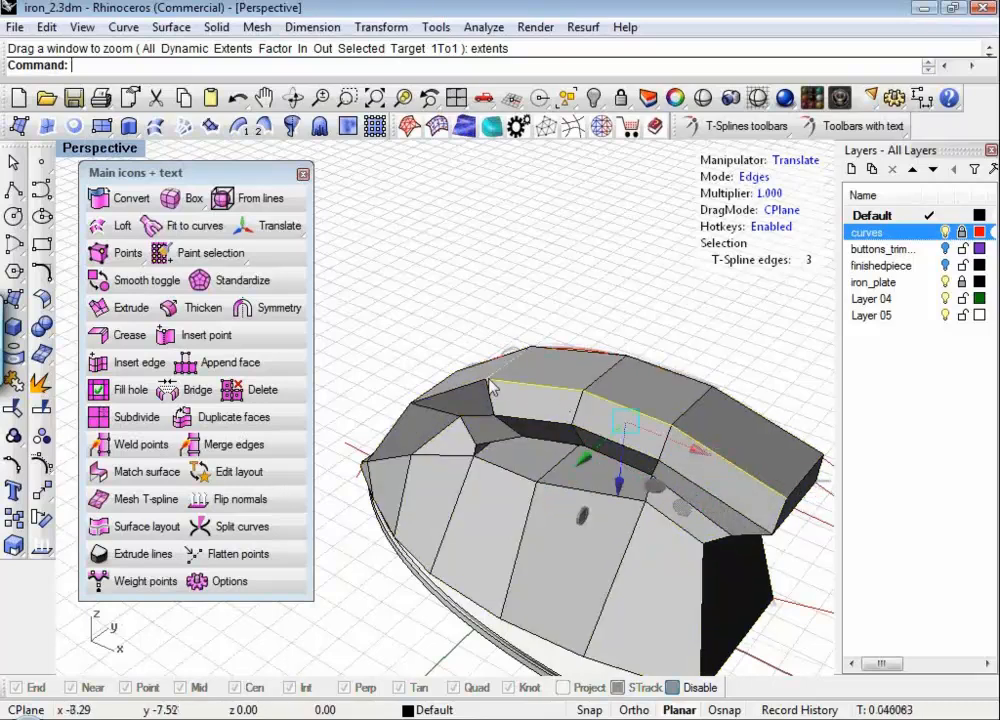
{"action": "left_click", "coordinate": [478, 385], "text": "shift"}
{"action": "left_click_drag", "start_coordinate": [535, 485], "coordinate": [548, 473]}
Step: Turn on smooth display for the T-spline iron body and examine its shape from the side
{"action": "right_click_drag", "start_coordinate": [548, 473], "coordinate": [378, 513]}
{"action": "right_click_drag", "start_coordinate": [420, 553], "coordinate": [553, 607]}
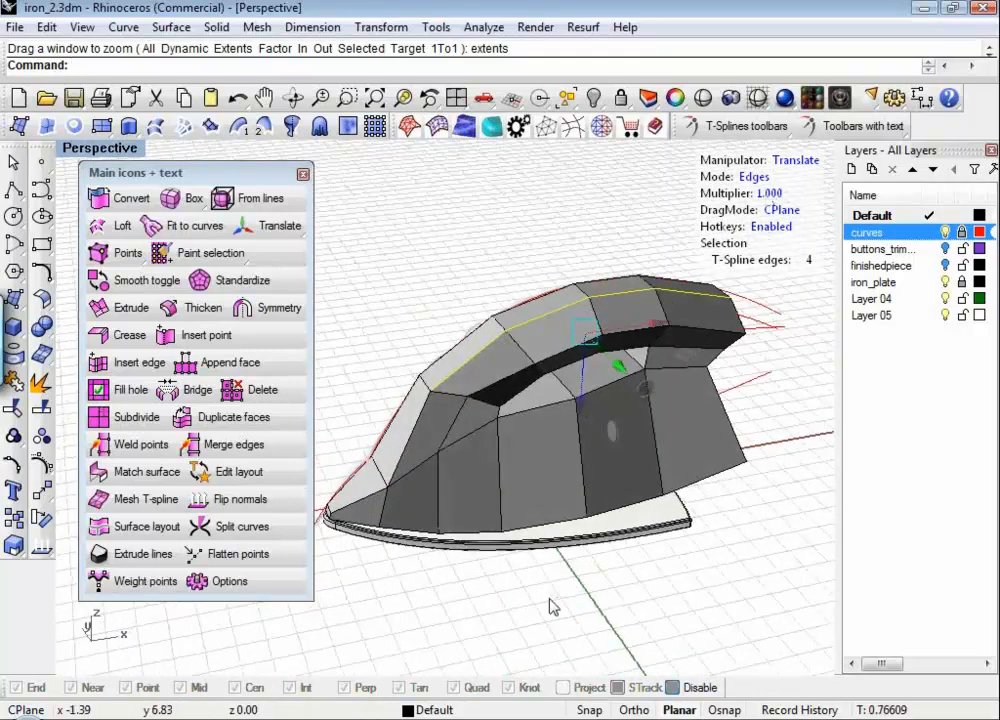
{"action": "key", "text": "Tab"}
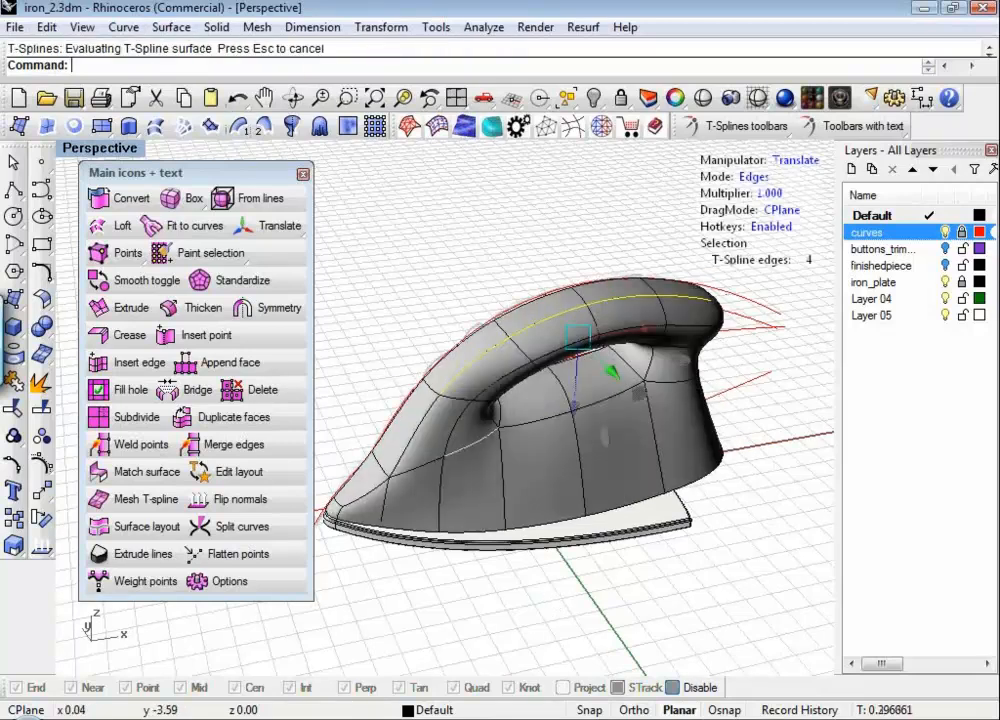
{"action": "right_click_drag", "start_coordinate": [643, 563], "coordinate": [625, 500]}
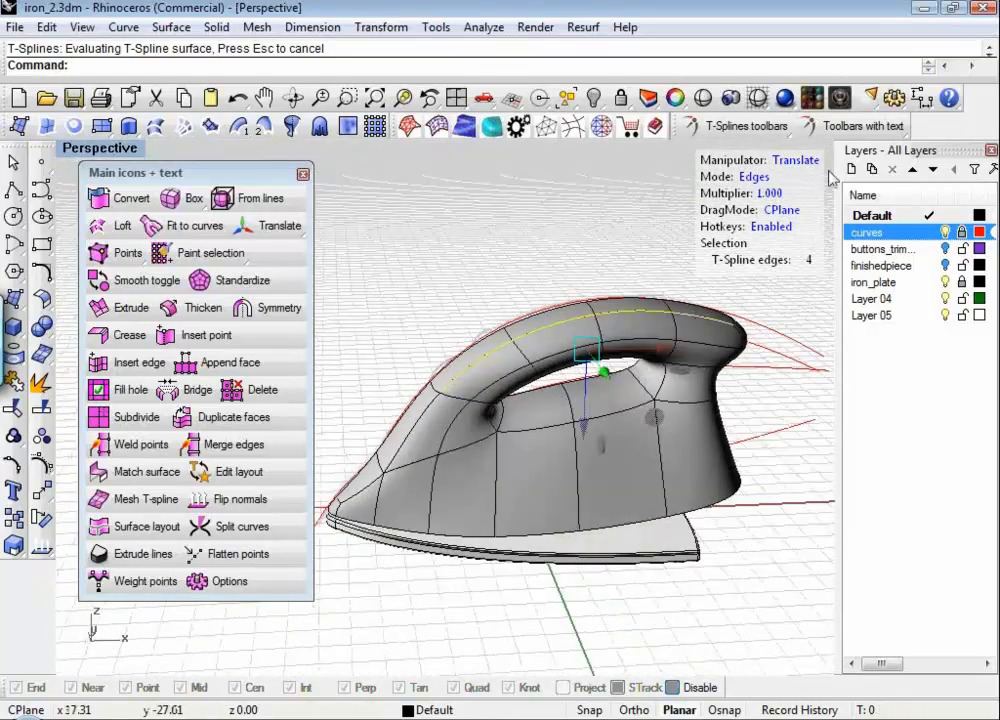
Step: Open the AuxPecker material library, show the CarPaint materials, and apply Red to the whole iron body surface
{"action": "left_click", "coordinate": [814, 97]}
{"action": "left_click", "coordinate": [781, 245]}
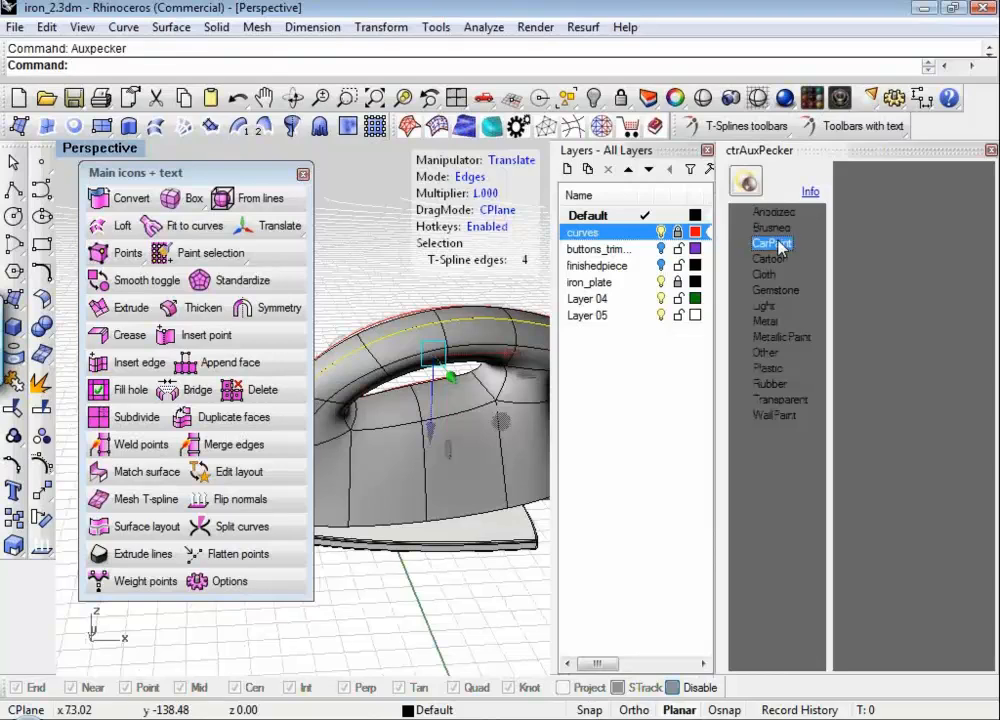
{"action": "left_click", "coordinate": [884, 377]}
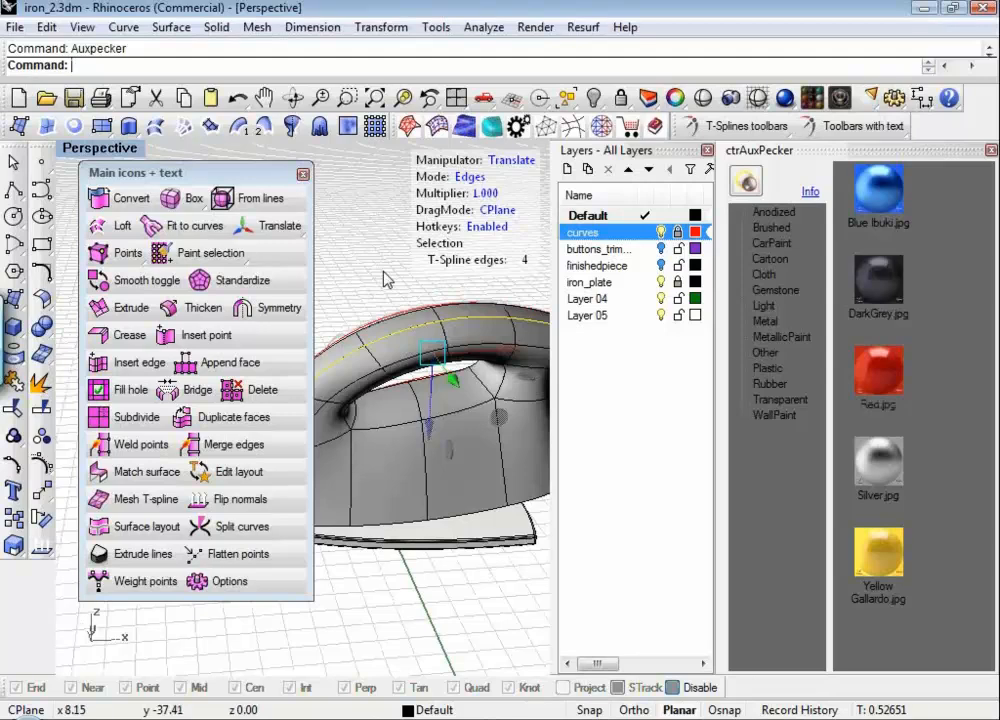
{"action": "key", "text": "Escape"}
{"action": "left_click", "coordinate": [431, 477]}
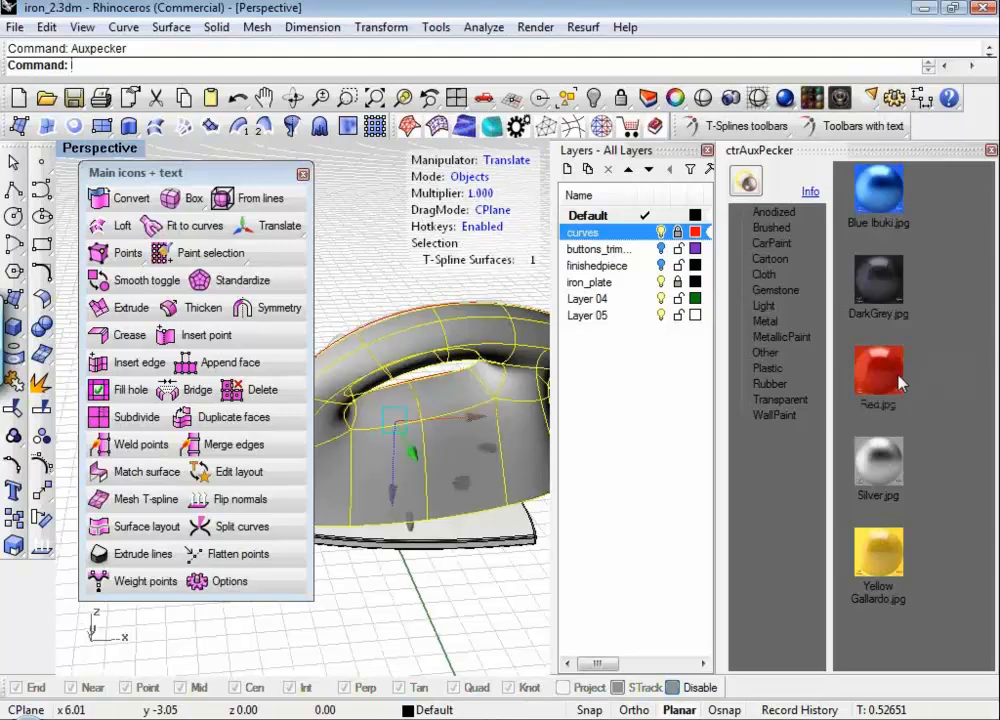
{"action": "left_click", "coordinate": [746, 186]}
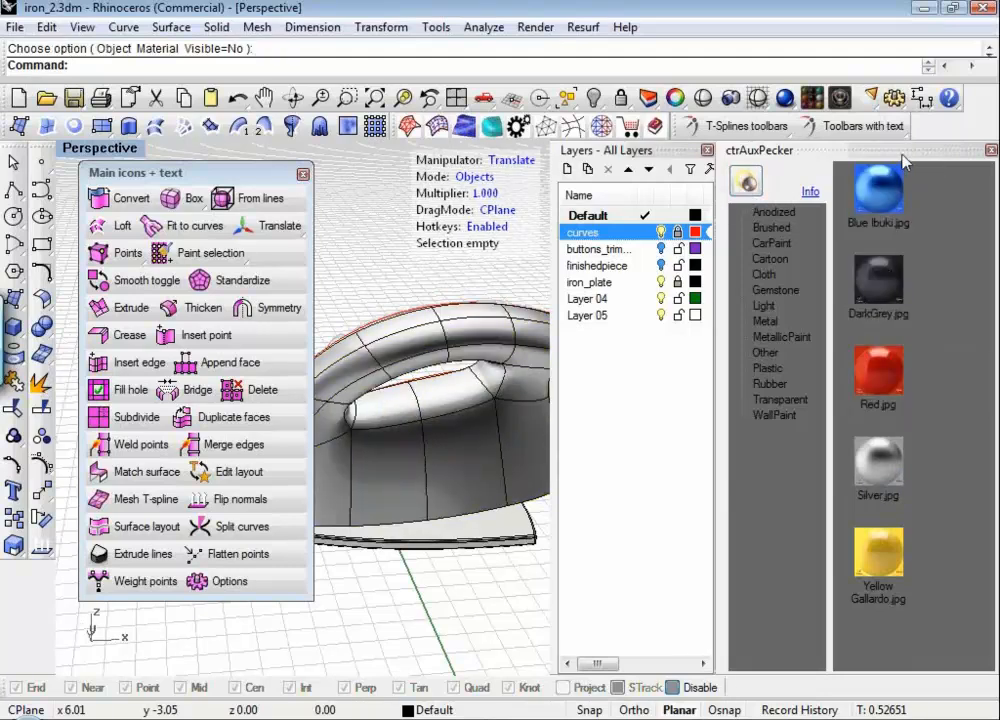
Step: Close the floating AuxPecker material library and the T-Splines icons palette to free the modelling view
{"action": "left_click_drag", "start_coordinate": [518, 194], "coordinate": [501, 188]}
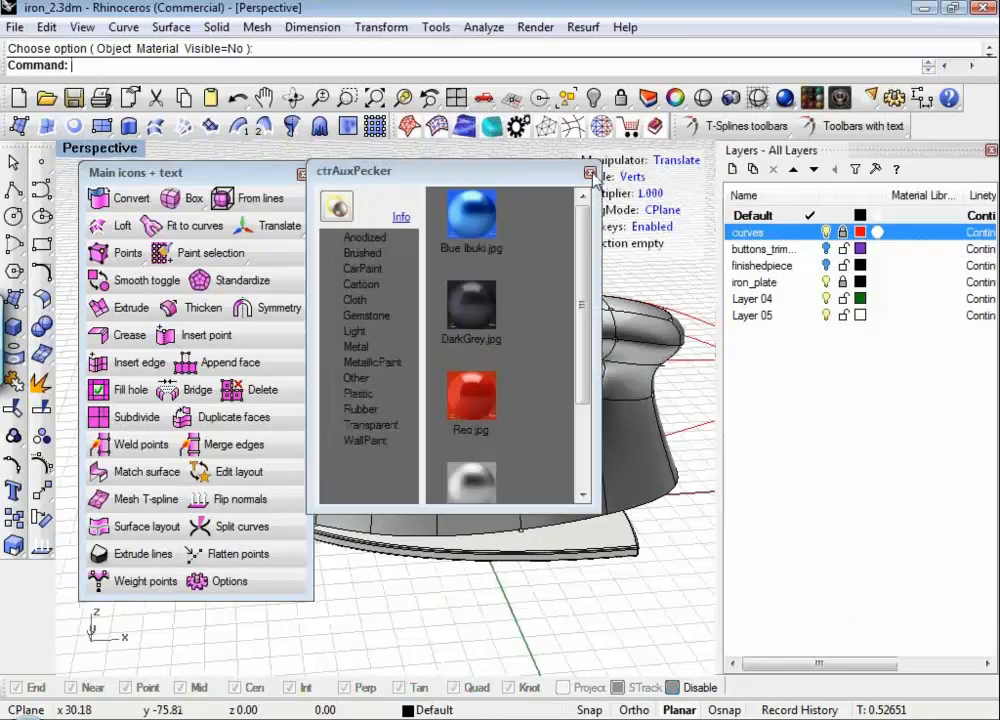
{"action": "key", "text": "s"}
{"action": "left_click_drag", "start_coordinate": [499, 167], "coordinate": [441, 191]}
{"action": "left_click", "coordinate": [532, 195]}
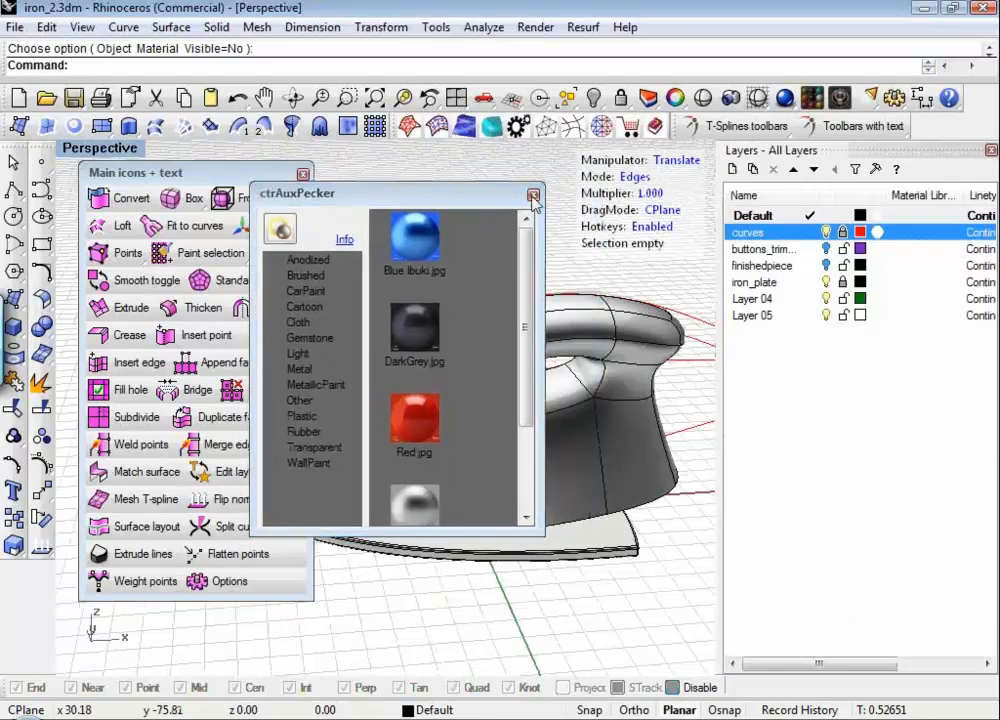
{"action": "right_click_drag", "start_coordinate": [480, 314], "coordinate": [345, 290]}
{"action": "right_click_drag", "start_coordinate": [452, 388], "coordinate": [579, 321], "text": "shift"}
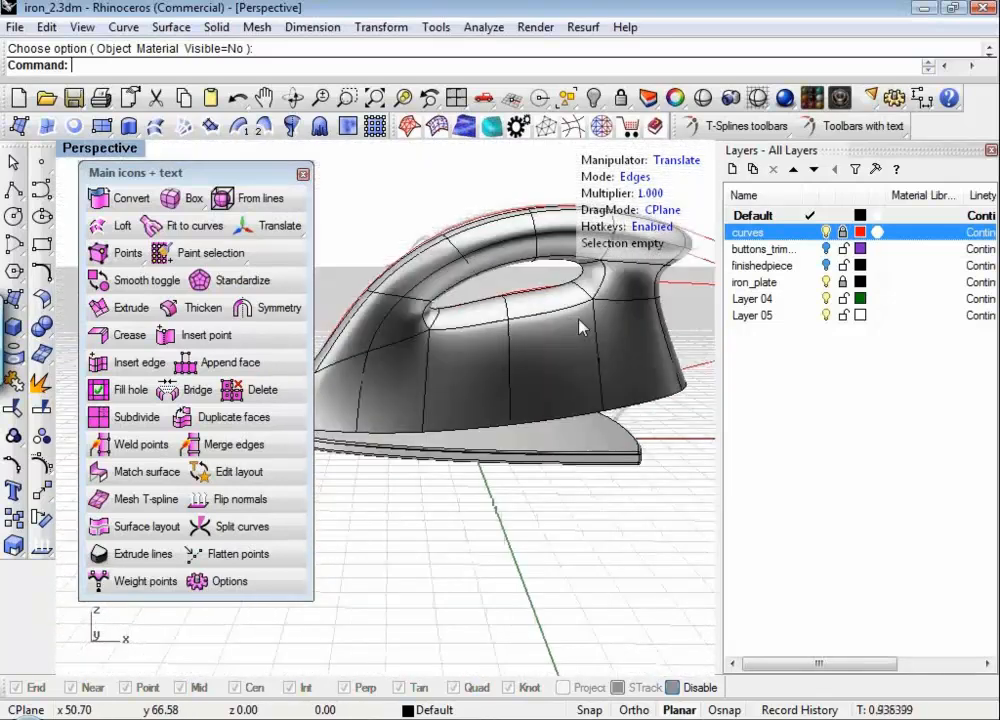
{"action": "right_click_drag", "start_coordinate": [390, 204], "coordinate": [381, 251], "text": "shift"}
{"action": "left_click_drag", "start_coordinate": [276, 177], "coordinate": [320, 617]}
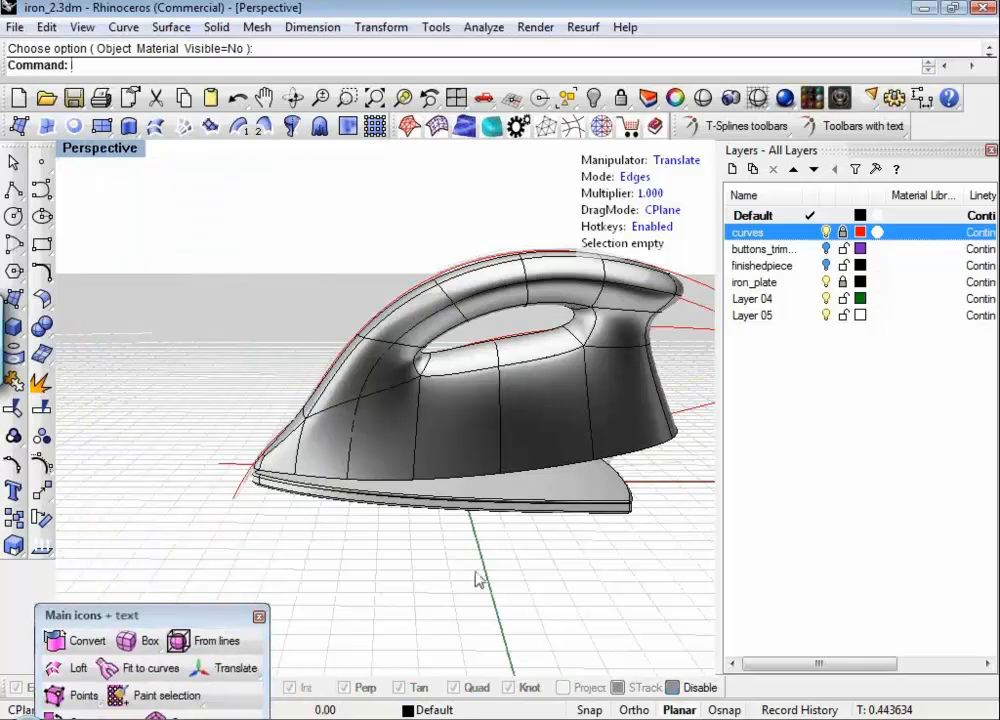
{"action": "left_click", "coordinate": [259, 617]}
Step: Move the side vertices on the outer lower rim of the handle opening slightly inward
{"action": "right_click_drag", "start_coordinate": [292, 605], "coordinate": [305, 545]}
{"action": "scroll", "coordinate": [350, 397], "scroll_direction": "up", "scroll_amount": 4}
{"action": "right_click_drag", "start_coordinate": [310, 430], "coordinate": [381, 433]}
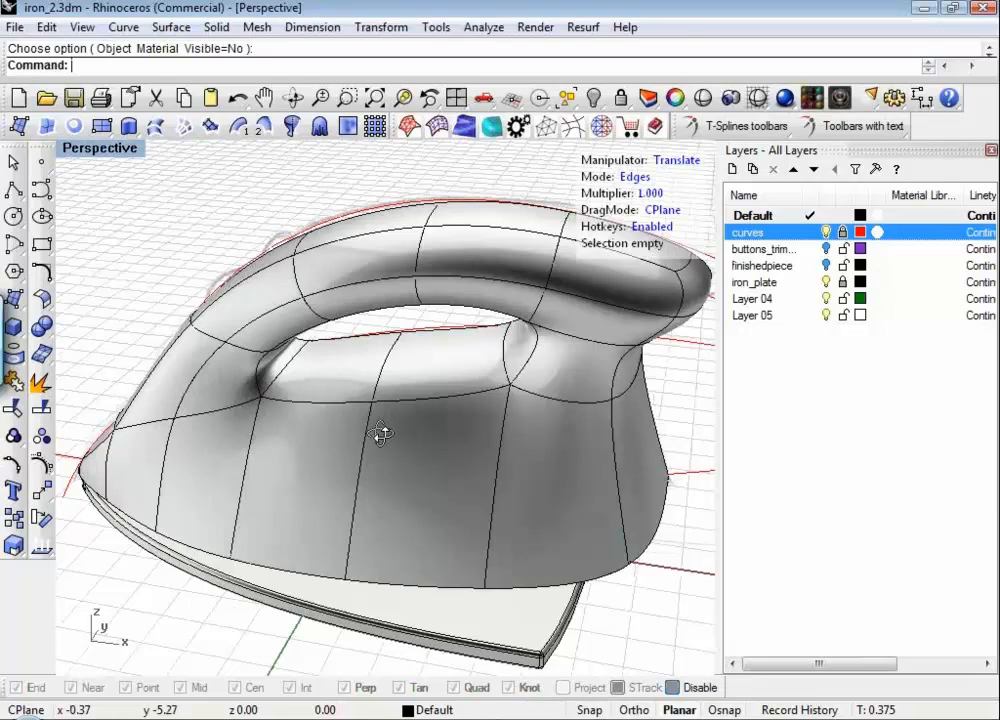
{"action": "right_click_drag", "start_coordinate": [380, 433], "coordinate": [335, 427]}
{"action": "key", "text": "a"}
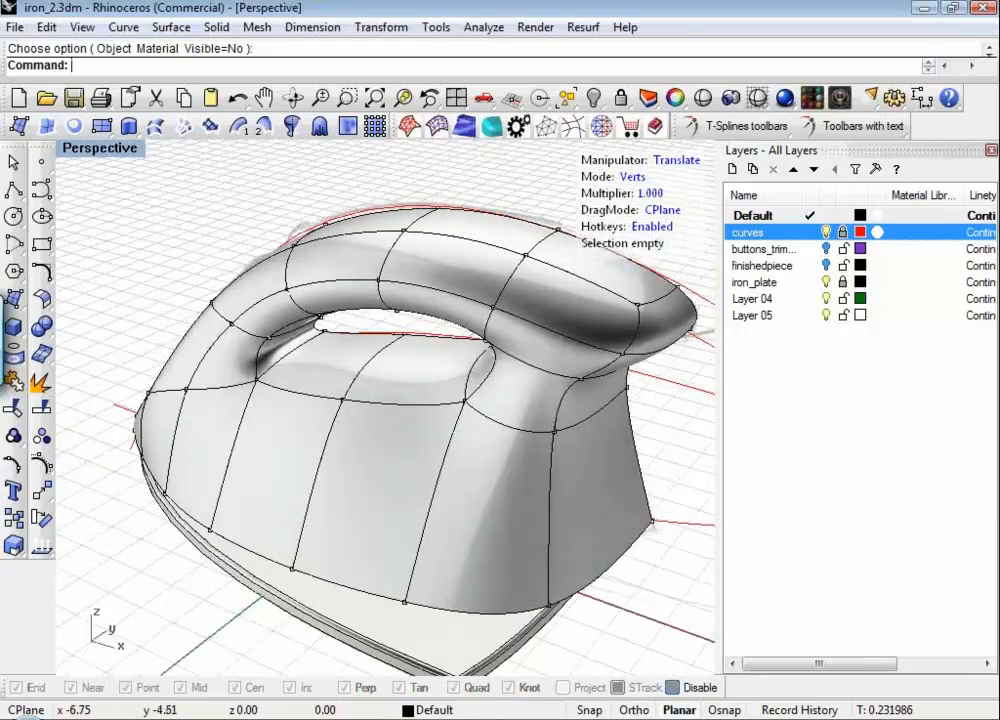
{"action": "right_click_drag", "start_coordinate": [350, 409], "coordinate": [324, 408]}
{"action": "left_click", "coordinate": [323, 405]}
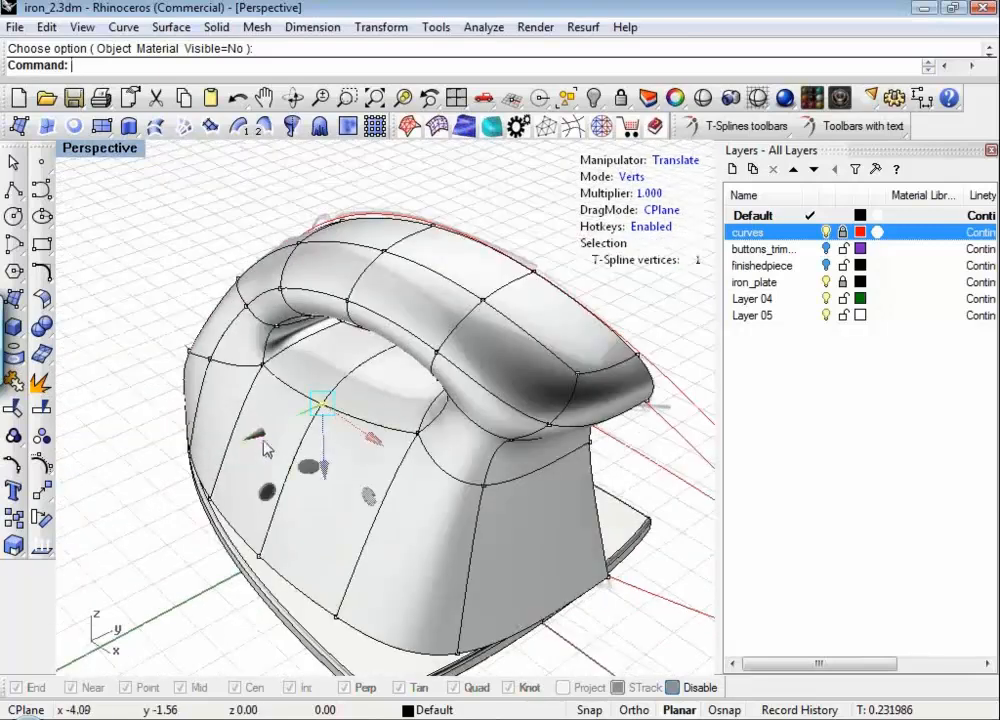
{"action": "left_click_drag", "start_coordinate": [252, 439], "coordinate": [279, 431]}
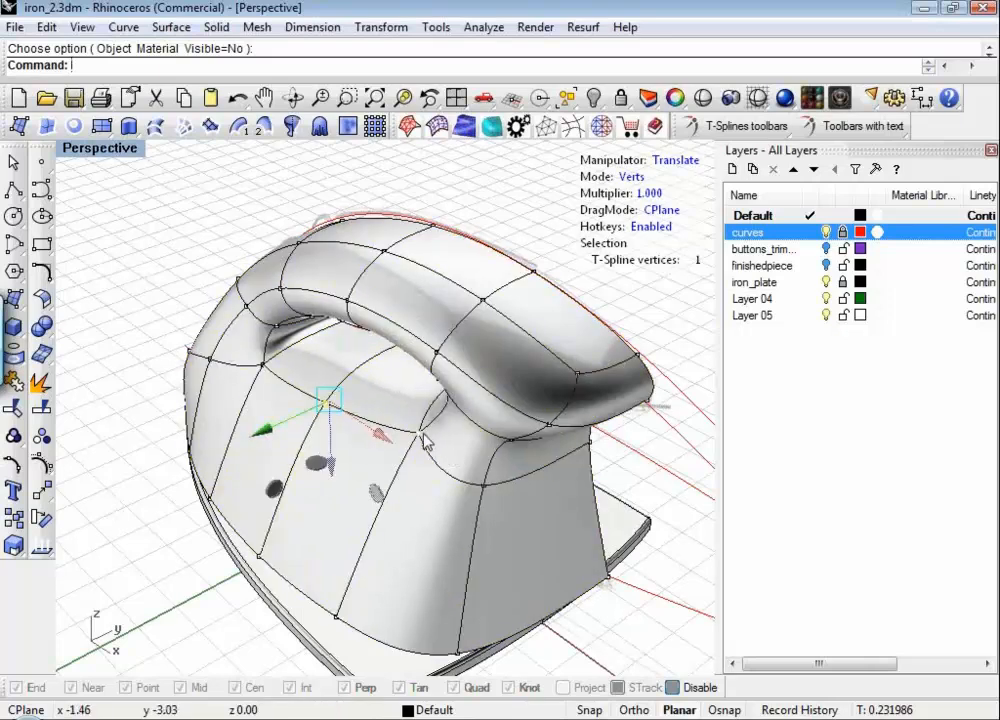
{"action": "left_click", "coordinate": [421, 434]}
{"action": "right_click_drag", "start_coordinate": [386, 495], "coordinate": [308, 400]}
{"action": "left_click", "coordinate": [293, 426]}
Step: Select the single edge at the rear end of the handle's underside and move it inward
{"action": "key", "text": "s"}
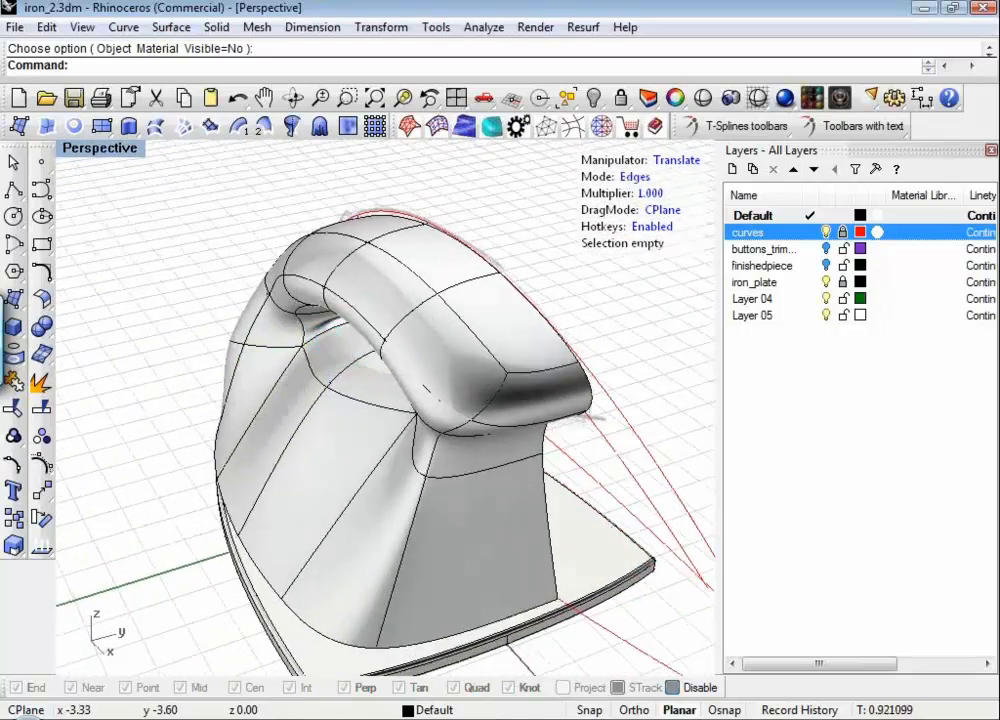
{"action": "left_click", "coordinate": [428, 391]}
{"action": "left_click", "coordinate": [359, 403]}
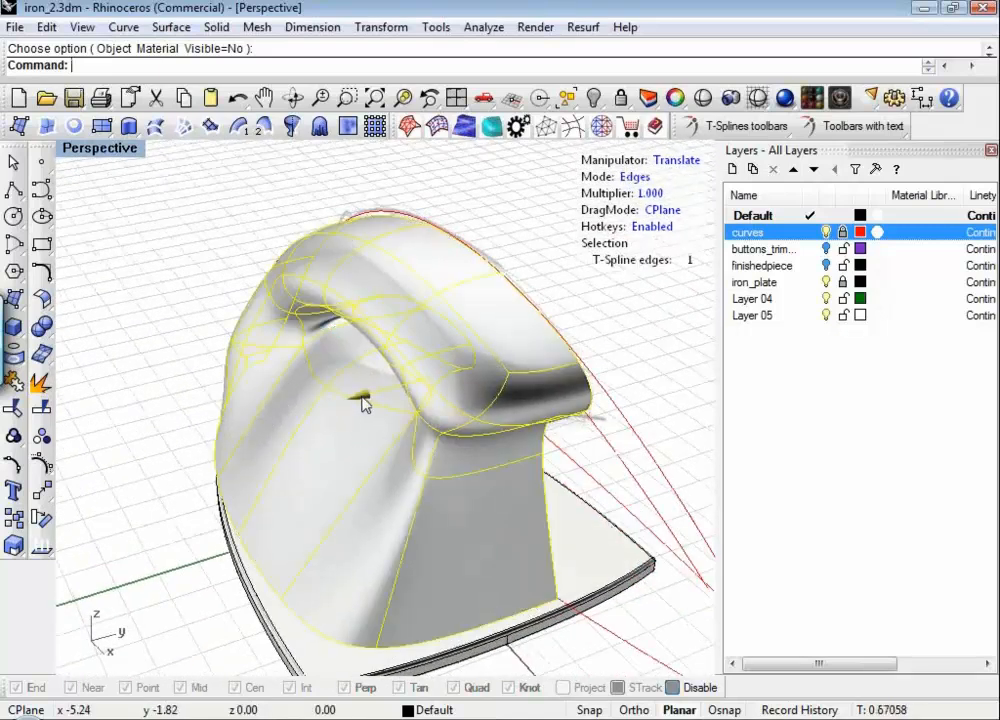
{"action": "left_click", "coordinate": [412, 392]}
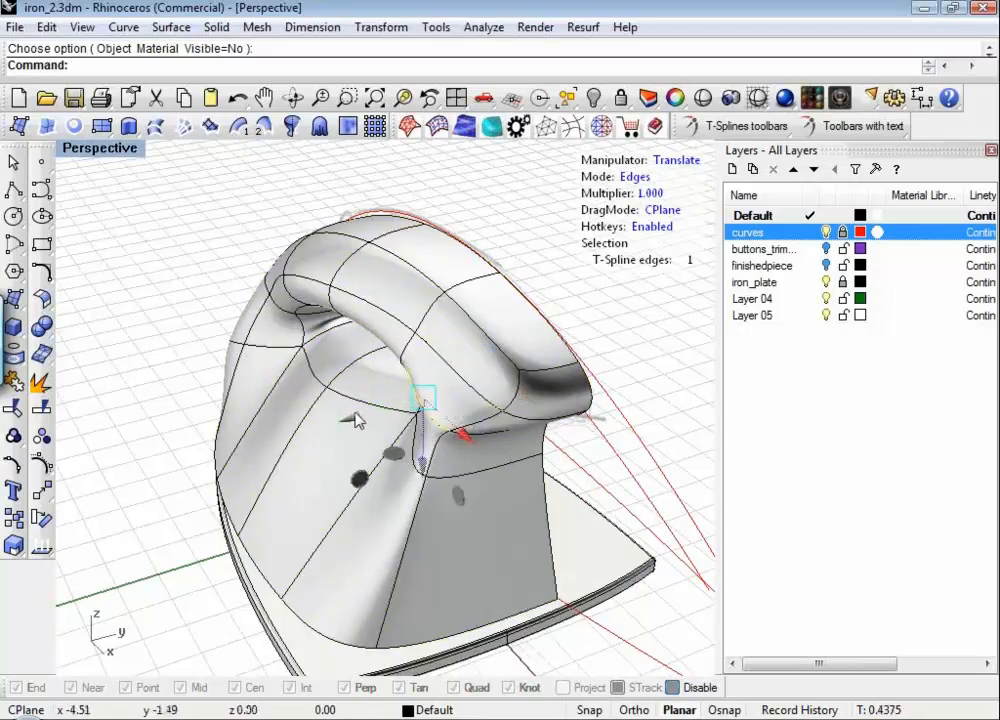
{"action": "left_click_drag", "start_coordinate": [356, 418], "coordinate": [406, 414]}
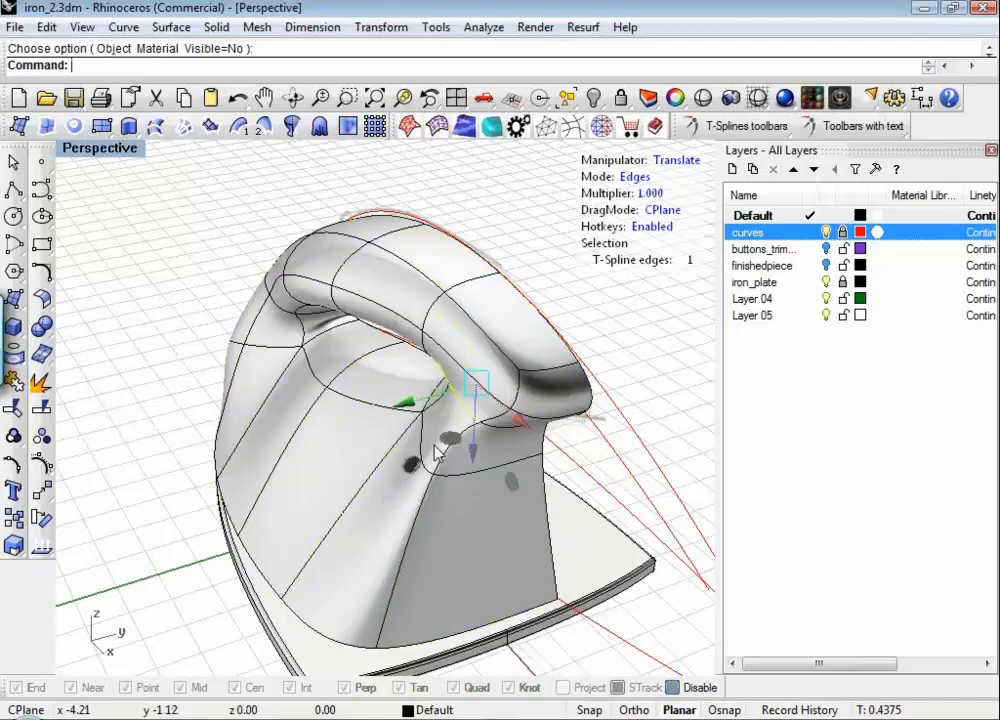
{"action": "right_click_drag", "start_coordinate": [435, 446], "coordinate": [309, 400]}
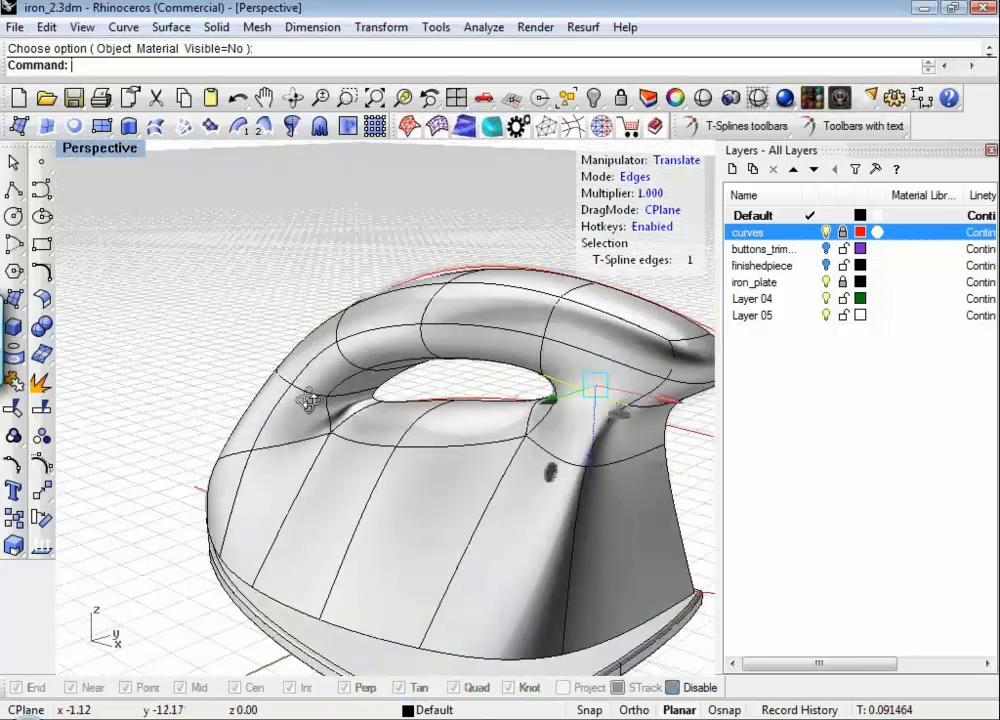
Step: Try to move the four edges along the handle's underside and rear of the opening outward
{"action": "double_click", "coordinate": [472, 372]}
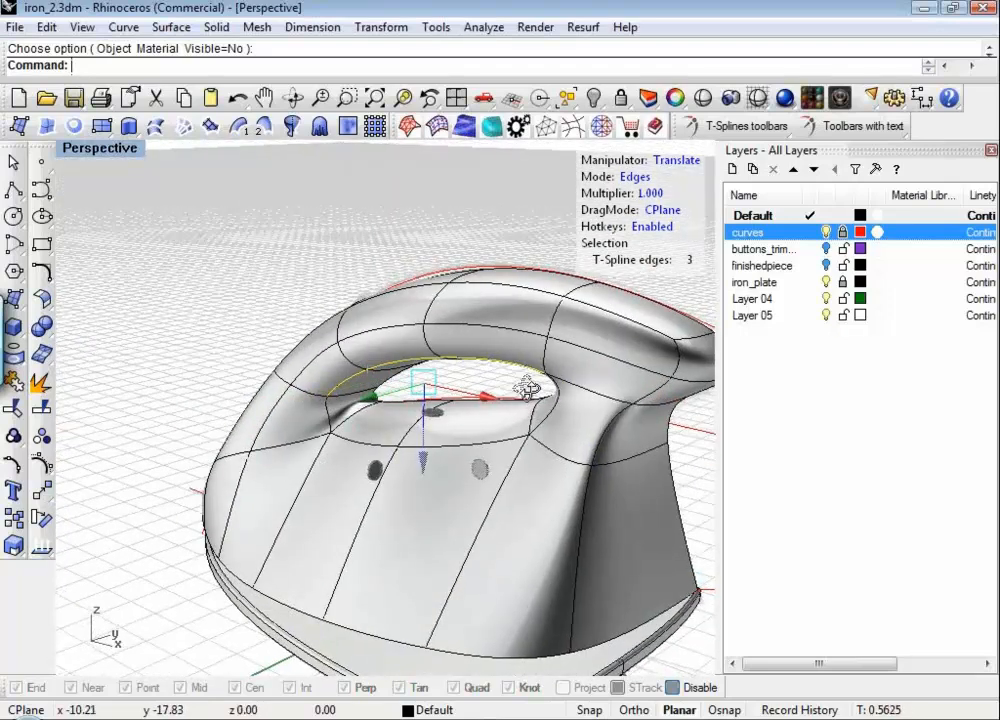
{"action": "right_click_drag", "start_coordinate": [527, 388], "coordinate": [538, 418]}
{"action": "left_click", "coordinate": [545, 434], "text": "shift"}
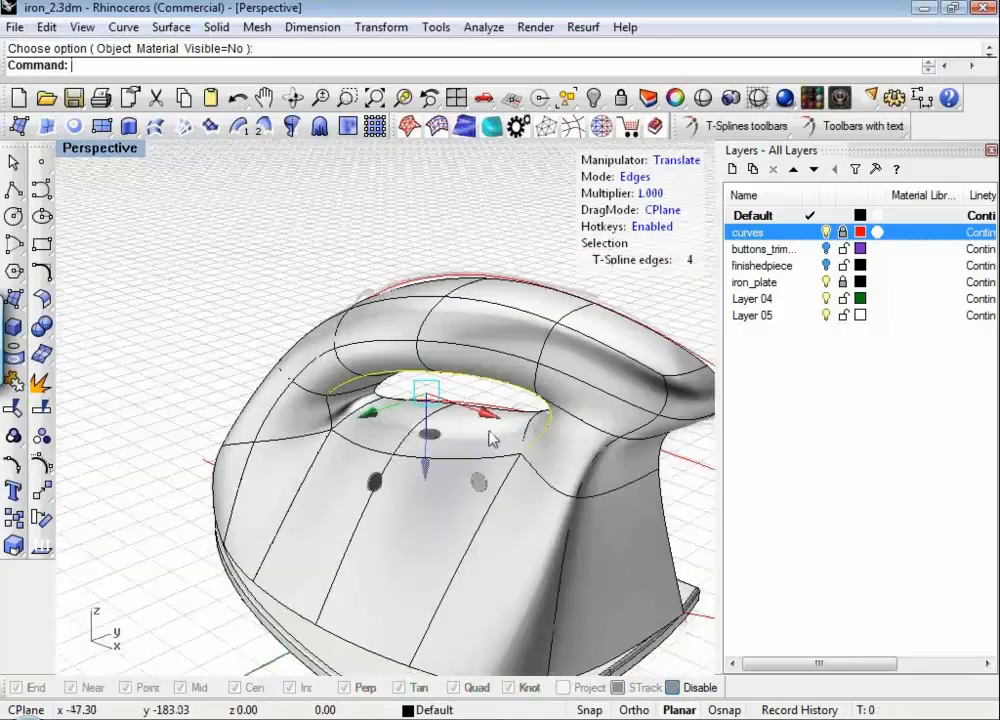
{"action": "left_click_drag", "start_coordinate": [371, 415], "coordinate": [343, 452]}
{"action": "key", "text": "ctrl+z"}
{"action": "right_click_drag", "start_coordinate": [343, 452], "coordinate": [195, 413]}
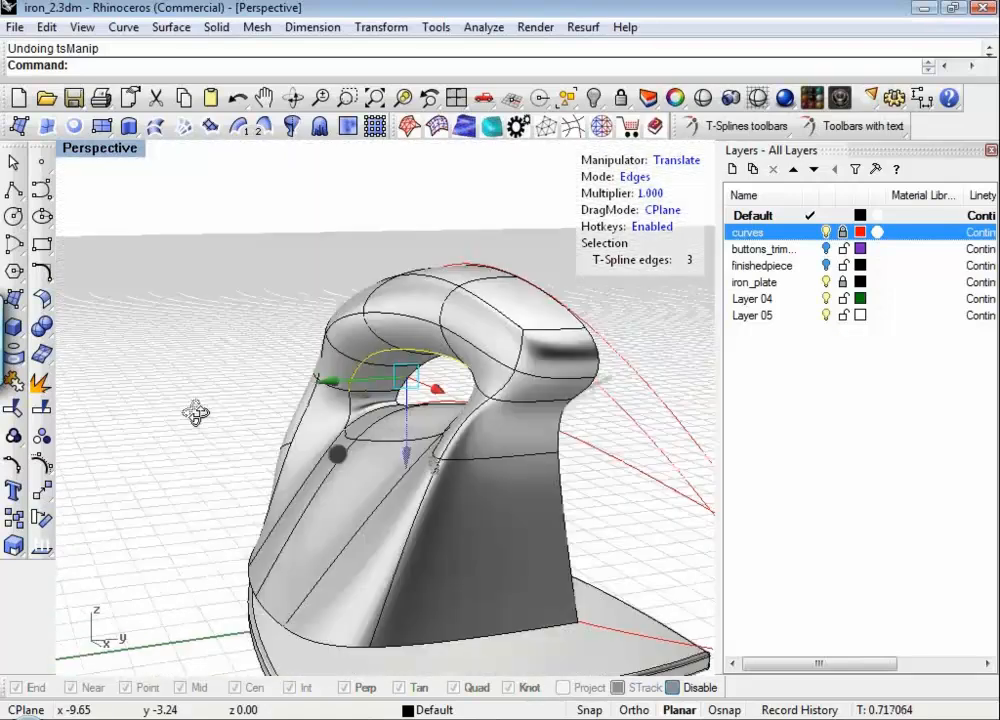
Step: Move the edge on the rear neck below the handle inward
{"action": "left_click", "coordinate": [408, 440]}
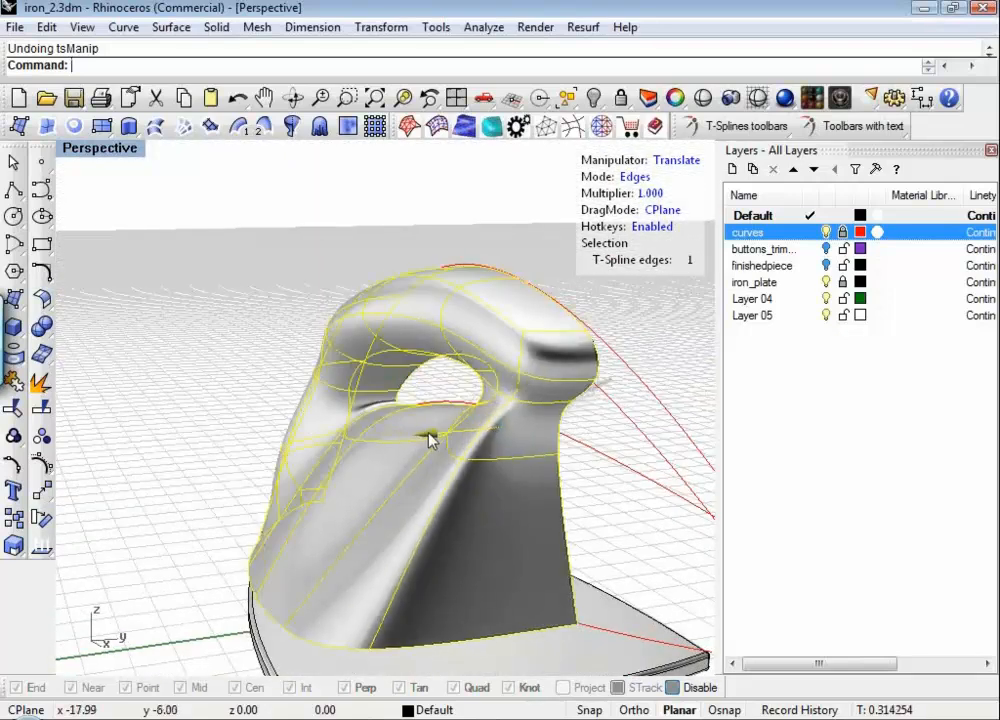
{"action": "left_click", "coordinate": [360, 430]}
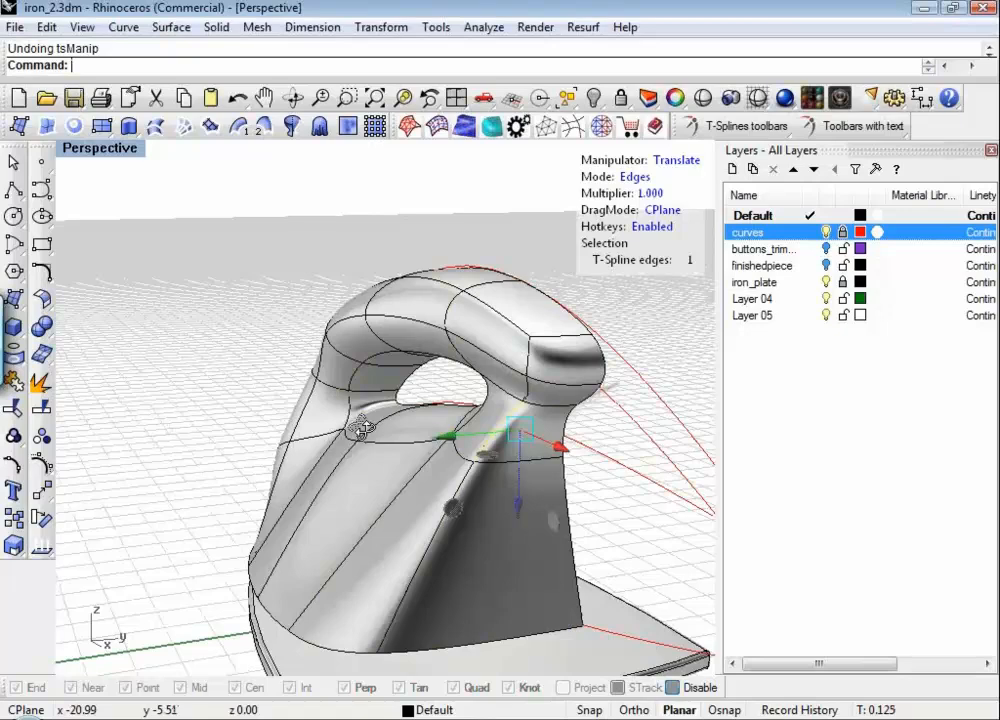
{"action": "right_click_drag", "start_coordinate": [362, 428], "coordinate": [404, 489]}
Step: Move the vertex at the rear lower corner of the handle opening outward
{"action": "left_click", "coordinate": [494, 491]}
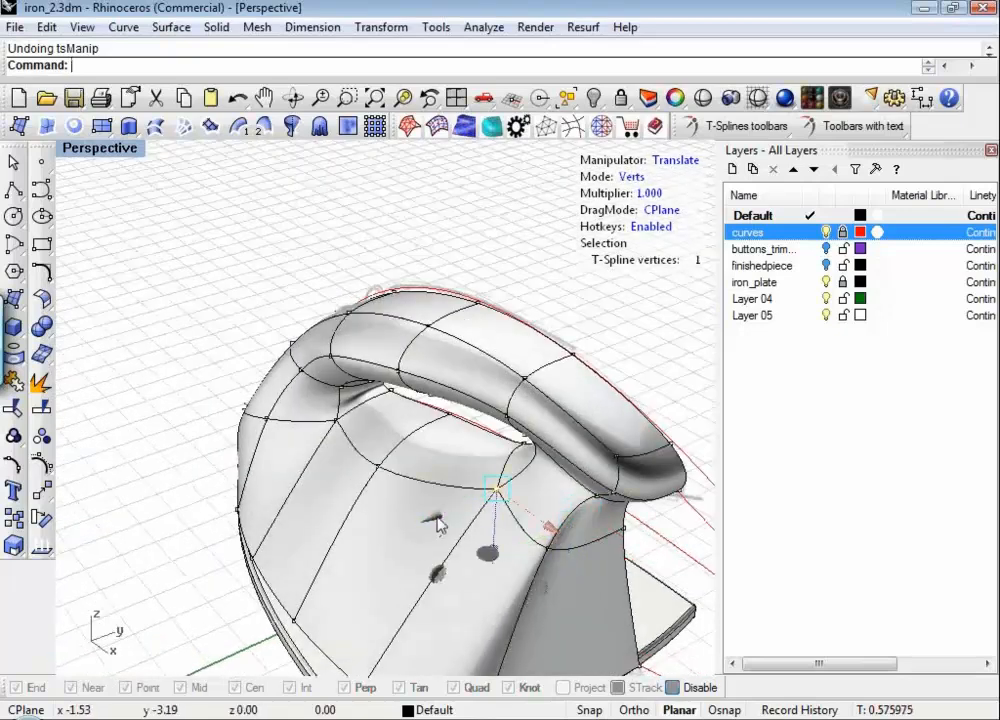
{"action": "left_click_drag", "start_coordinate": [437, 525], "coordinate": [410, 530]}
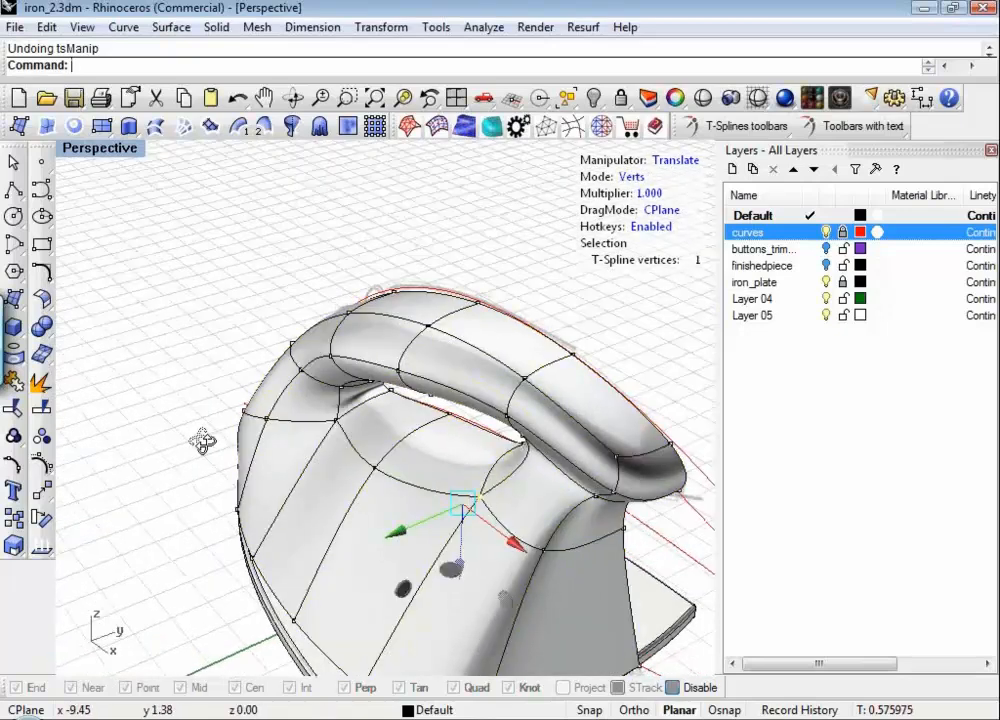
{"action": "right_click_drag", "start_coordinate": [202, 441], "coordinate": [320, 345]}
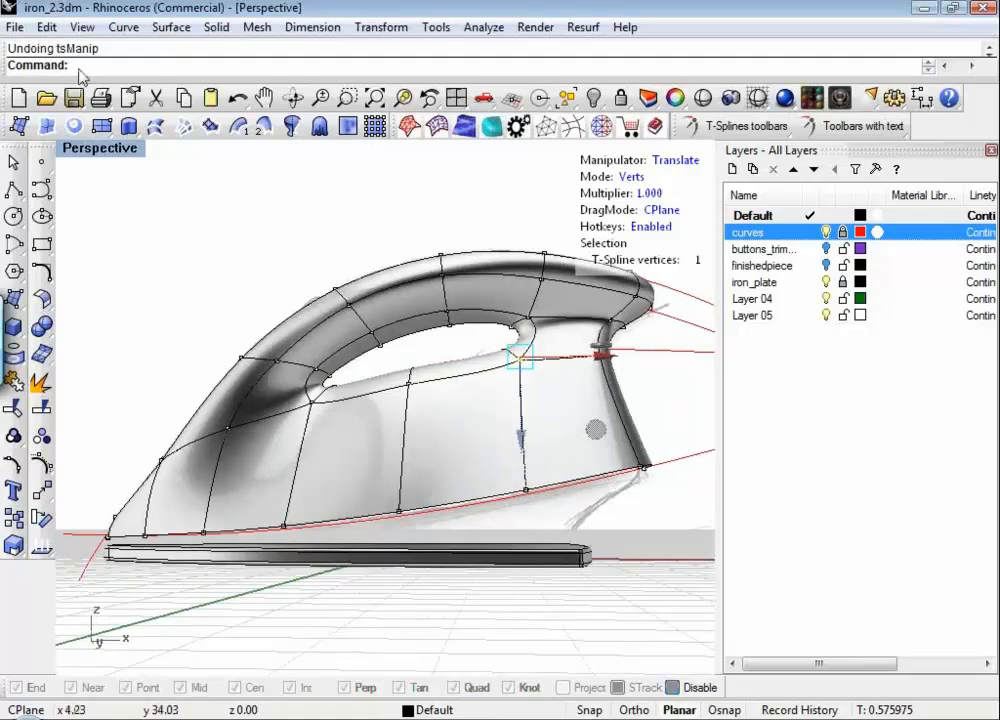
Step: Switch to the Front view and display it in wireframe over the reference sketch
{"action": "key", "text": "ctrl+F2"}
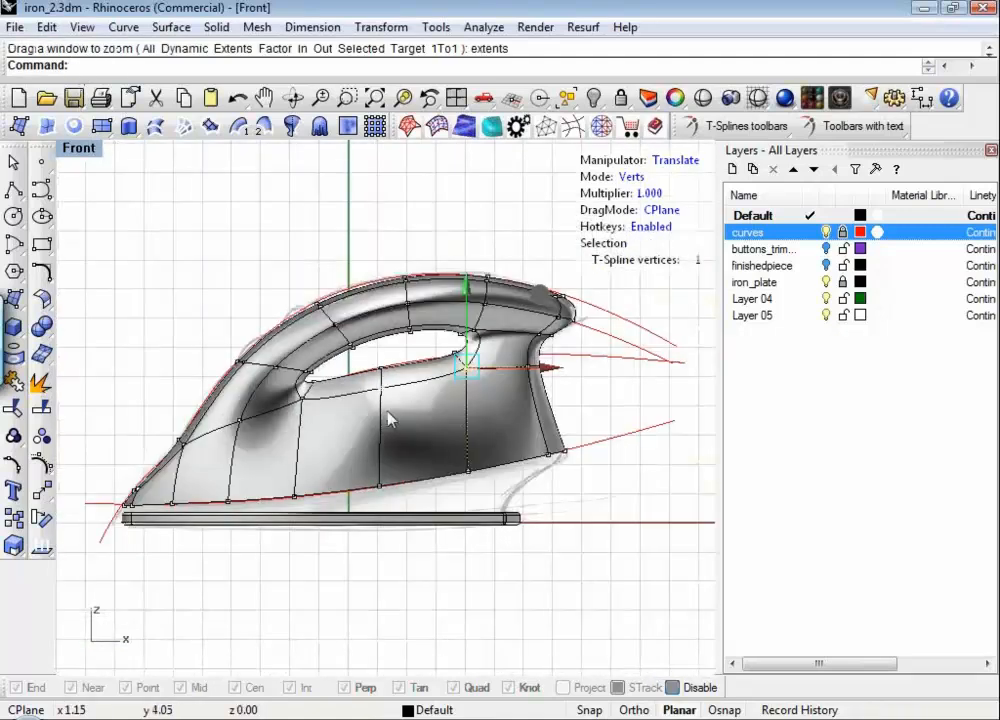
{"action": "right_click_drag", "start_coordinate": [425, 382], "coordinate": [486, 391]}
{"action": "scroll", "coordinate": [401, 319], "scroll_direction": "up", "scroll_amount": 2}
{"action": "scroll", "coordinate": [402, 322], "scroll_direction": "up", "scroll_amount": 3}
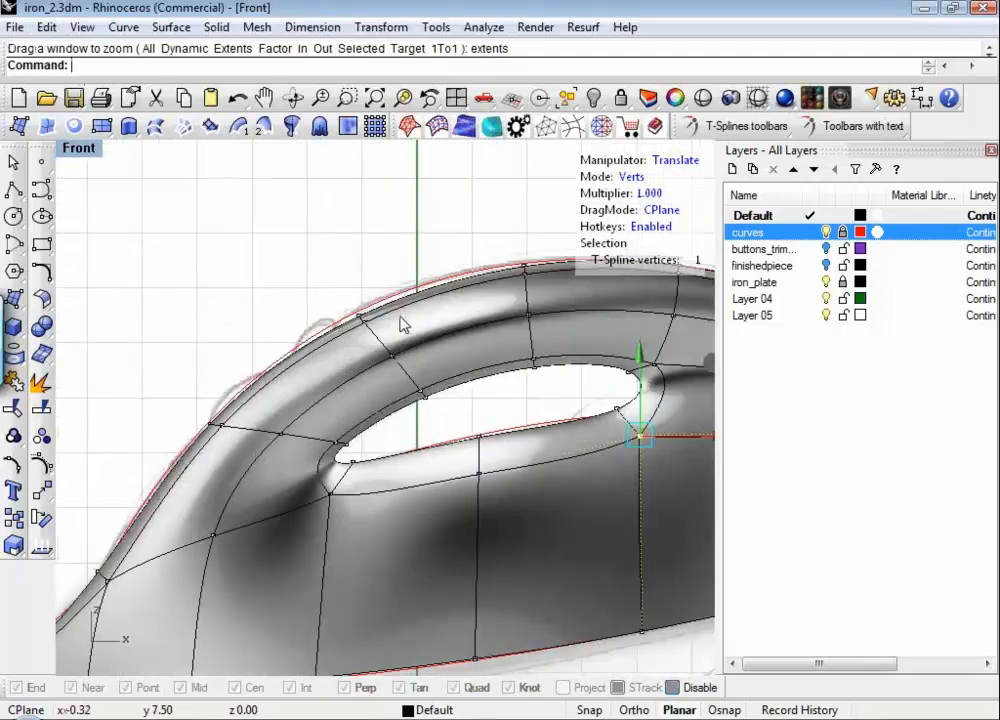
{"action": "scroll", "coordinate": [350, 300], "scroll_direction": "down", "scroll_amount": 4}
{"action": "middle_click", "coordinate": [345, 300]}
{"action": "left_click", "coordinate": [345, 290]}
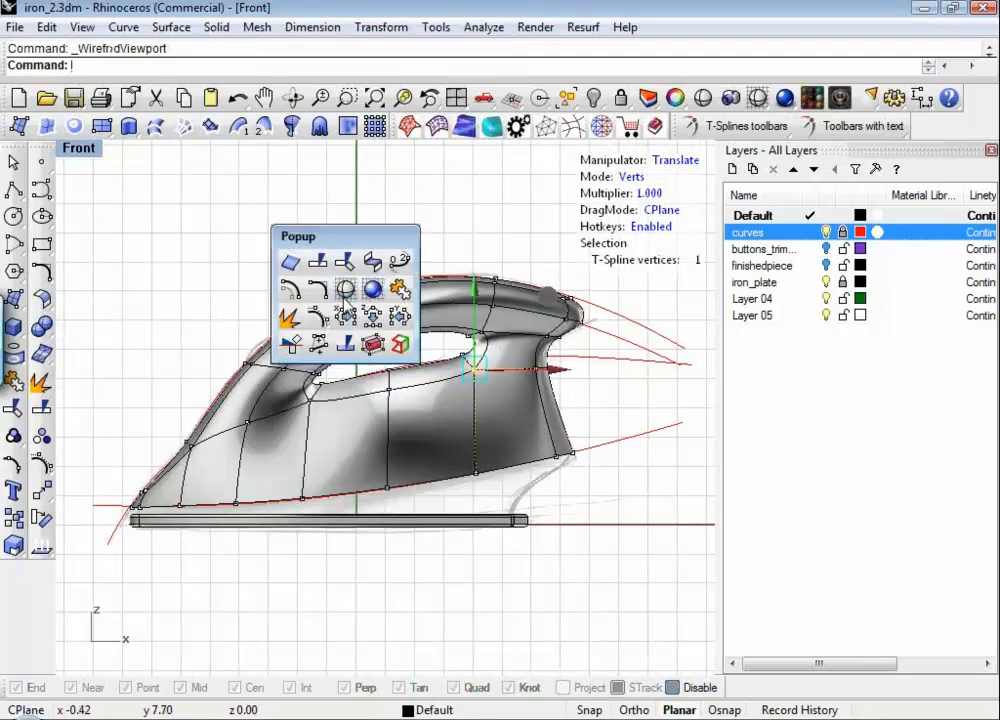
Step: Select the two vertices at the narrowest part of the rear neck and move them slightly forward toward the sketch outline
{"action": "scroll", "coordinate": [465, 350], "scroll_direction": "up", "scroll_amount": 2}
{"action": "scroll", "coordinate": [465, 352], "scroll_direction": "up", "scroll_amount": 3}
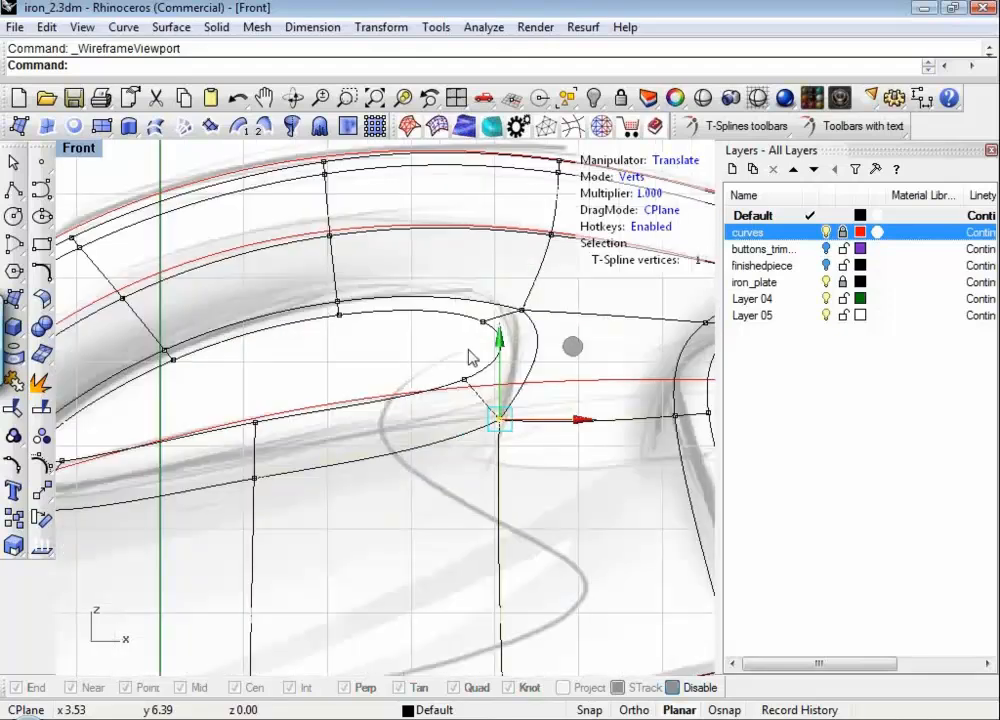
{"action": "scroll", "coordinate": [473, 356], "scroll_direction": "down", "scroll_amount": 1}
{"action": "right_click_drag", "start_coordinate": [391, 373], "coordinate": [333, 396]}
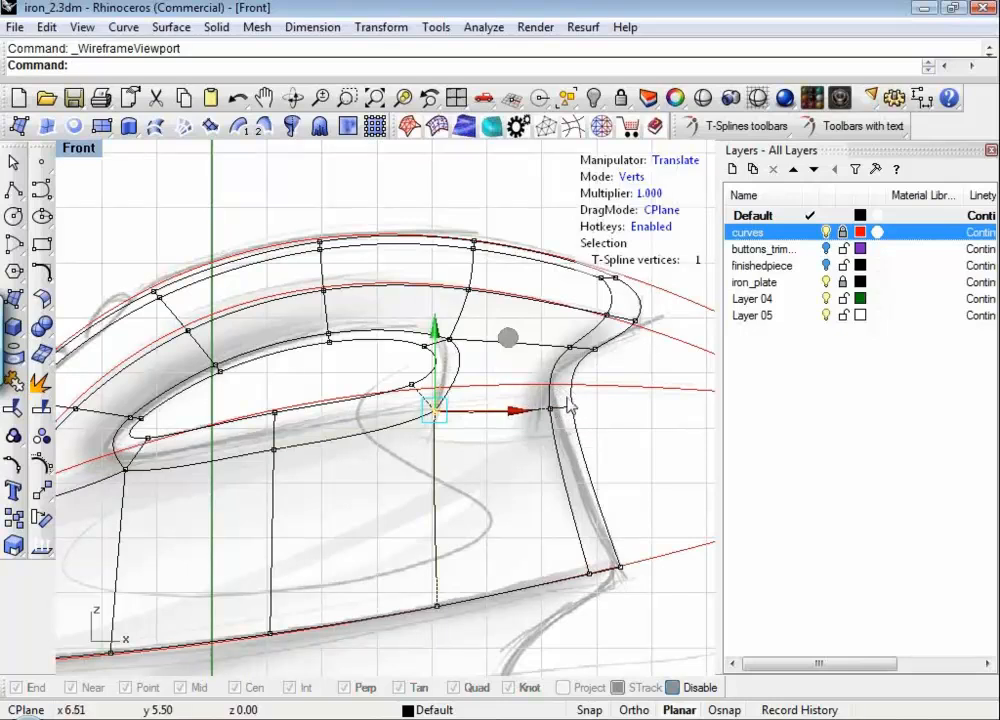
{"action": "left_click_drag", "start_coordinate": [536, 434], "coordinate": [589, 400]}
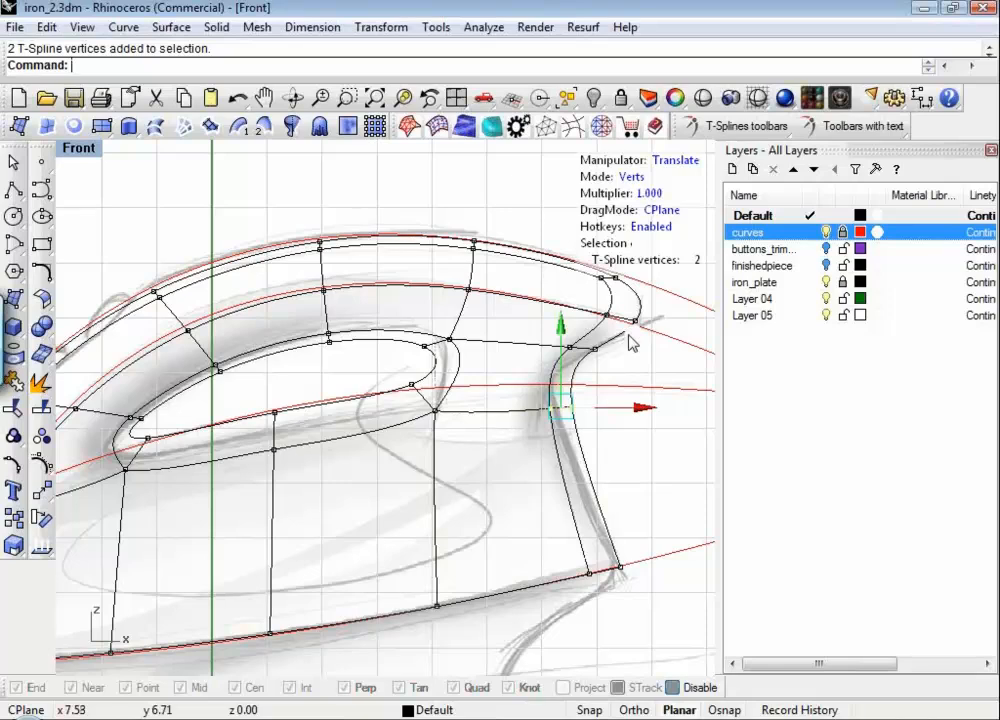
{"action": "left_click_drag", "start_coordinate": [629, 335], "coordinate": [618, 336]}
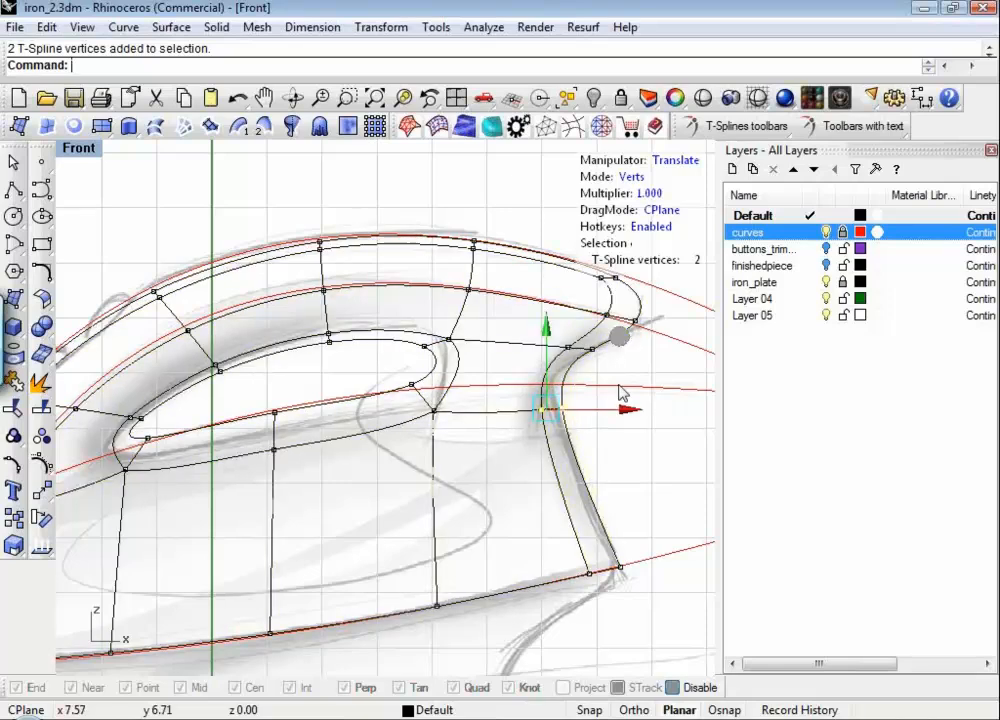
{"action": "left_click", "coordinate": [619, 387]}
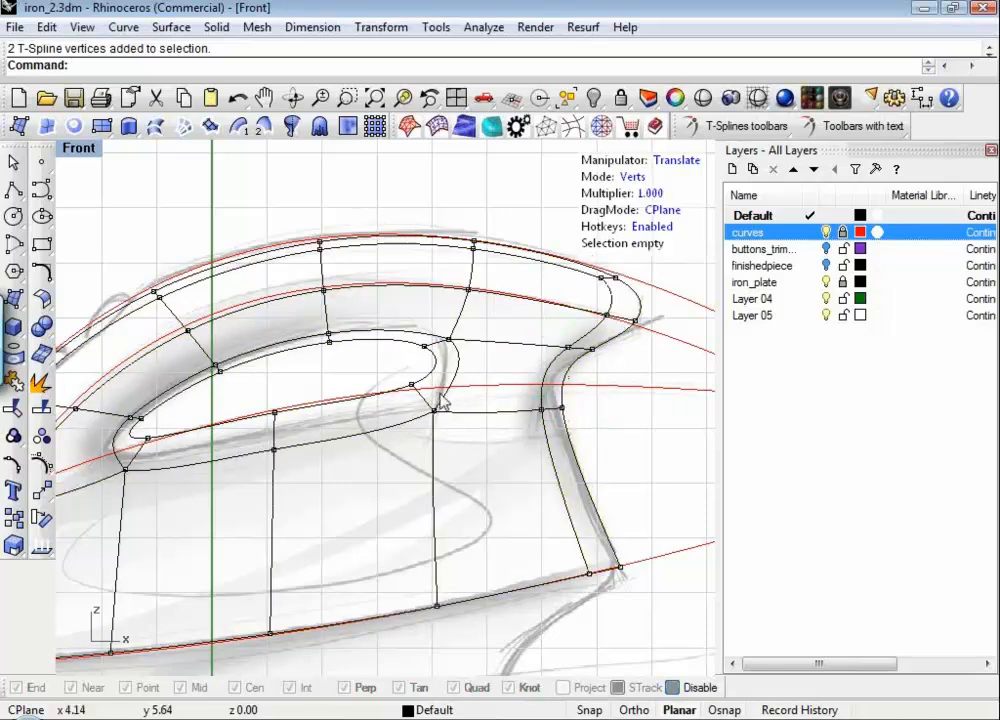
Step: Select the four vertices along the middle and rear of the handle's underside and raise them to the sketched opening
{"action": "right_click_drag", "start_coordinate": [304, 379], "coordinate": [367, 378]}
{"action": "left_click_drag", "start_coordinate": [378, 366], "coordinate": [409, 317]}
{"action": "left_click_drag", "start_coordinate": [453, 368], "coordinate": [556, 326], "text": "shift"}
{"action": "left_click", "coordinate": [525, 262]}
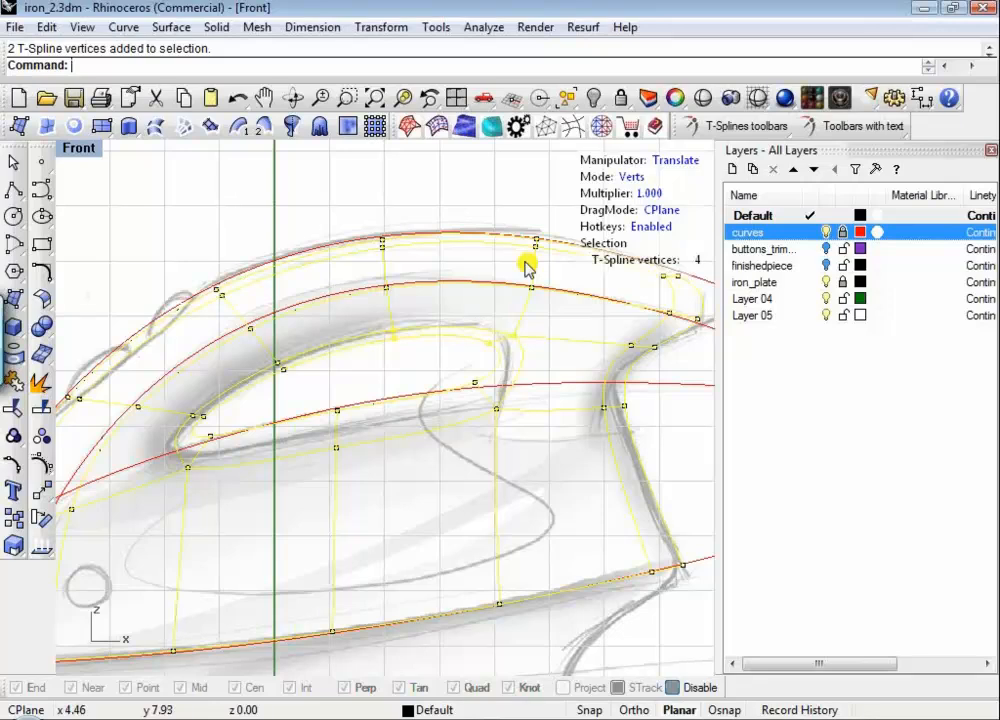
{"action": "left_click", "coordinate": [533, 252]}
Step: Move the two front vertex pairs on the handle's underside forward to follow the sketched opening
{"action": "left_click_drag", "start_coordinate": [263, 390], "coordinate": [310, 327]}
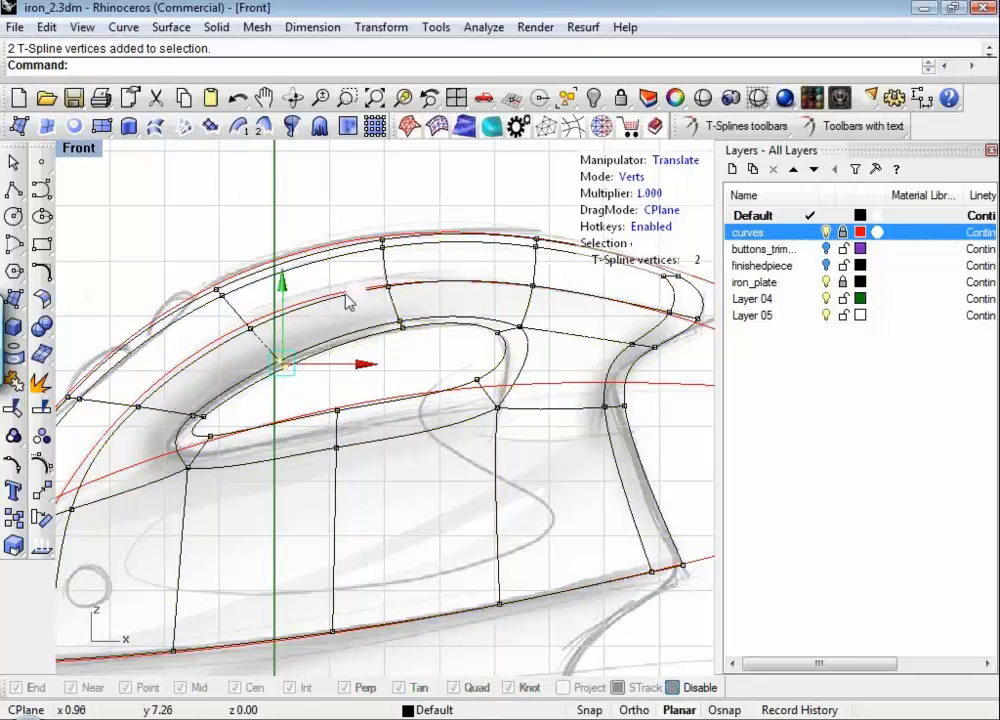
{"action": "left_click", "coordinate": [347, 290]}
{"action": "left_click_drag", "start_coordinate": [223, 412], "coordinate": [178, 425]}
{"action": "left_click", "coordinate": [268, 348]}
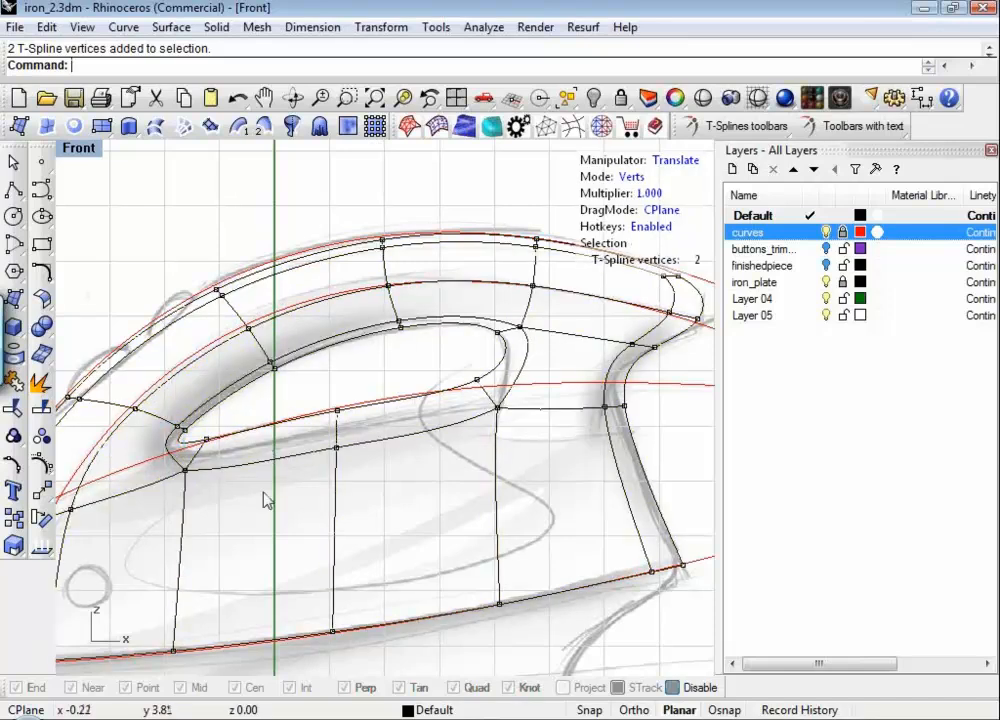
Step: Select the two vertices at the lower front corner of the handle opening, move them down and fine-tune them to the sketch
{"action": "left_click_drag", "start_coordinate": [163, 508], "coordinate": [240, 429]}
{"action": "left_click", "coordinate": [270, 385]}
{"action": "left_click_drag", "start_coordinate": [270, 385], "coordinate": [266, 396]}
{"action": "left_click", "coordinate": [309, 488]}
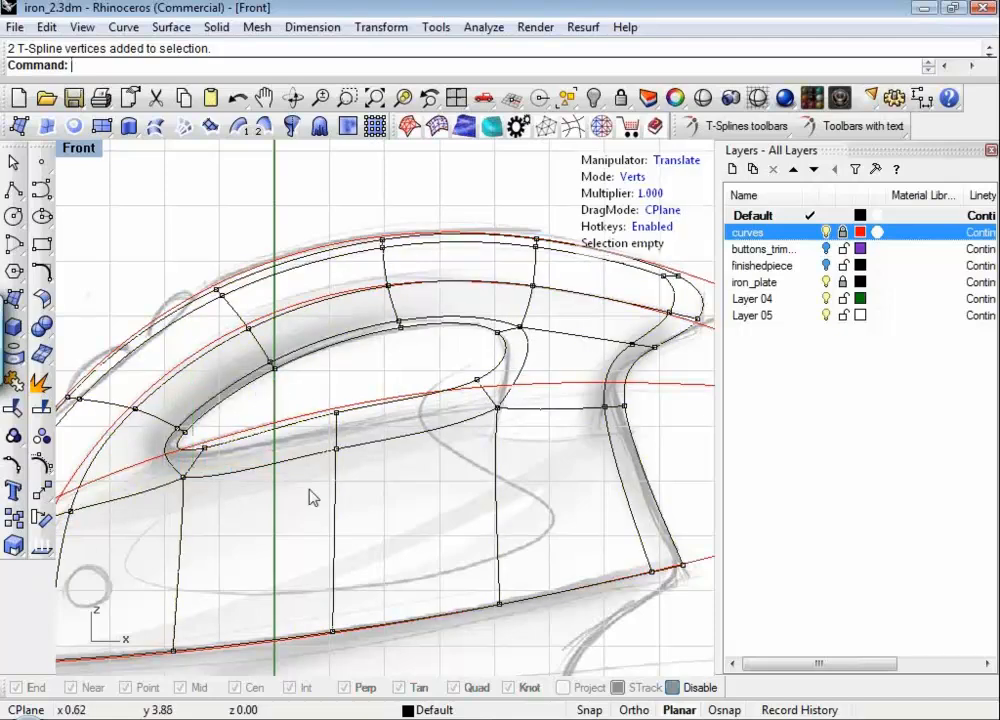
{"action": "mouse_move", "coordinate": [312, 484]}
{"action": "left_mouse_down"}
{"action": "mouse_move", "coordinate": [343, 409]}
{"action": "mouse_move", "coordinate": [310, 482]}
{"action": "left_mouse_up"}
{"action": "left_click_drag", "start_coordinate": [161, 503], "coordinate": [215, 444]}
{"action": "left_click_drag", "start_coordinate": [270, 394], "coordinate": [268, 390]}
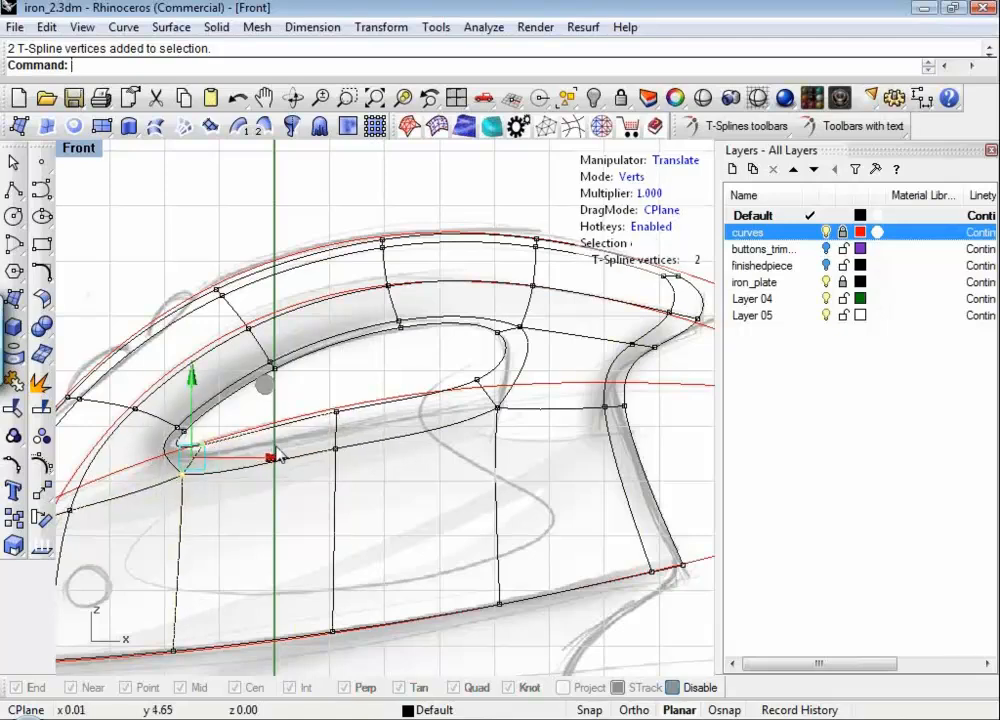
{"action": "left_click", "coordinate": [279, 515]}
{"action": "right_click_drag", "start_coordinate": [540, 409], "coordinate": [445, 413]}
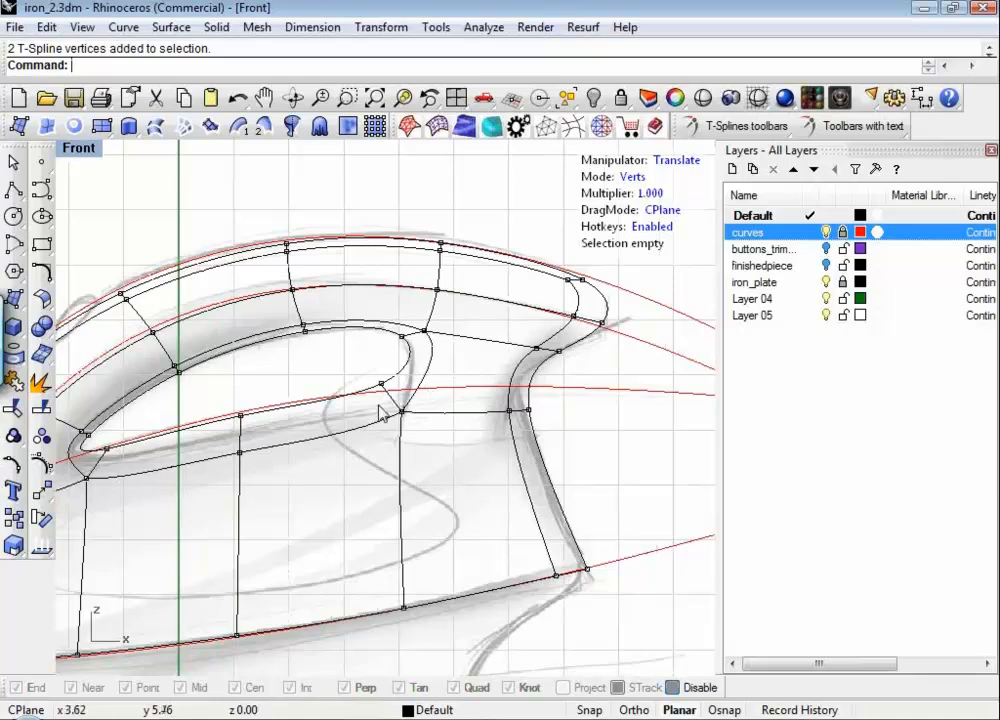
Step: Select the inner vertex at the lower rear corner of the handle opening and move it slightly down and forward
{"action": "left_click", "coordinate": [379, 384]}
{"action": "left_click", "coordinate": [457, 323]}
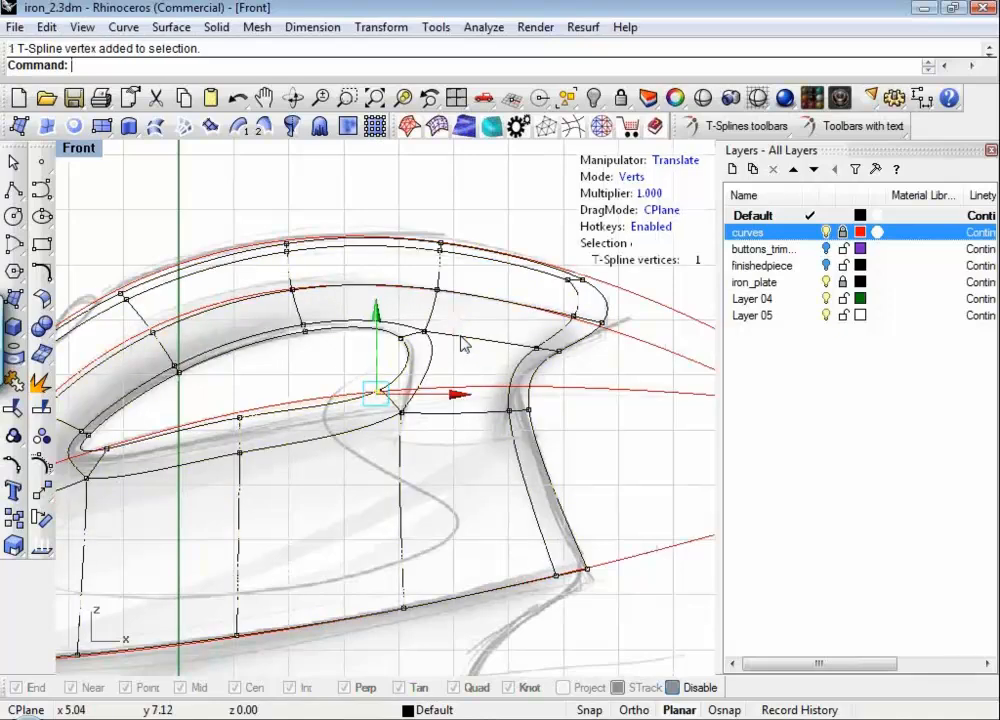
{"action": "left_click", "coordinate": [590, 429]}
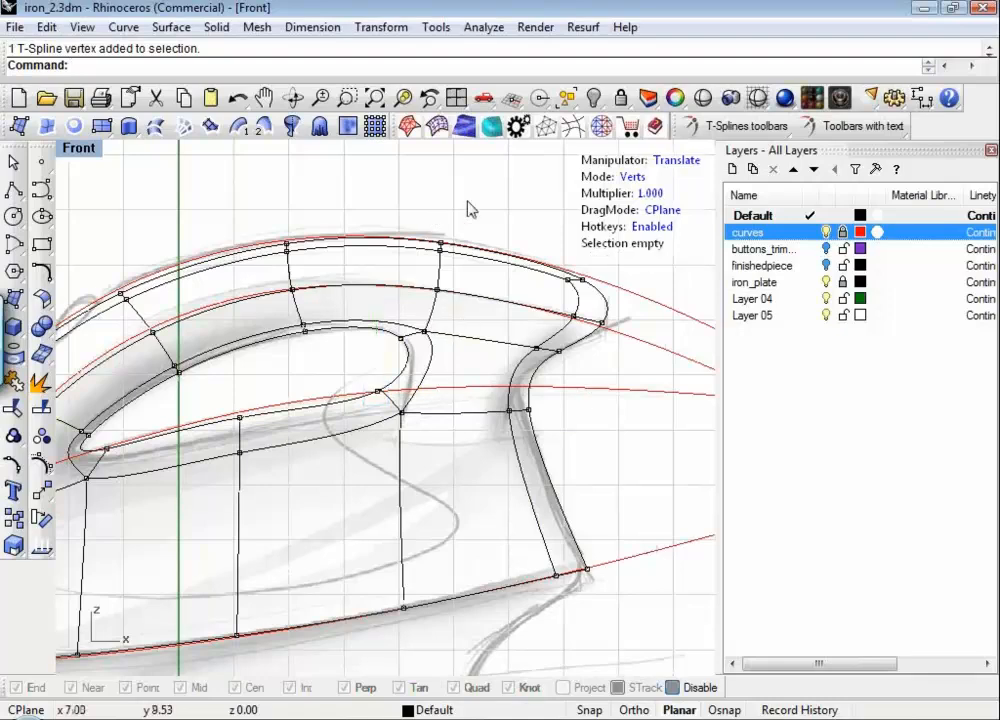
Step: Insert a row of T-Spline points across the rear neck, from the handle opening's edge to the back edge, with Simple insertion
{"action": "left_click", "coordinate": [862, 126]}
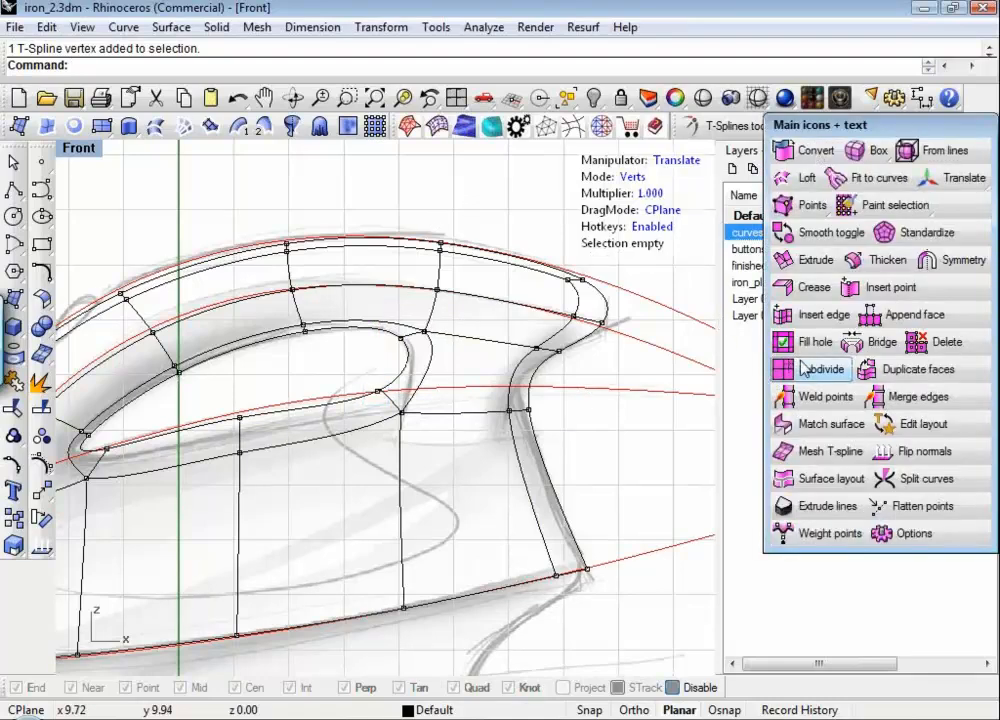
{"action": "left_click", "coordinate": [890, 289]}
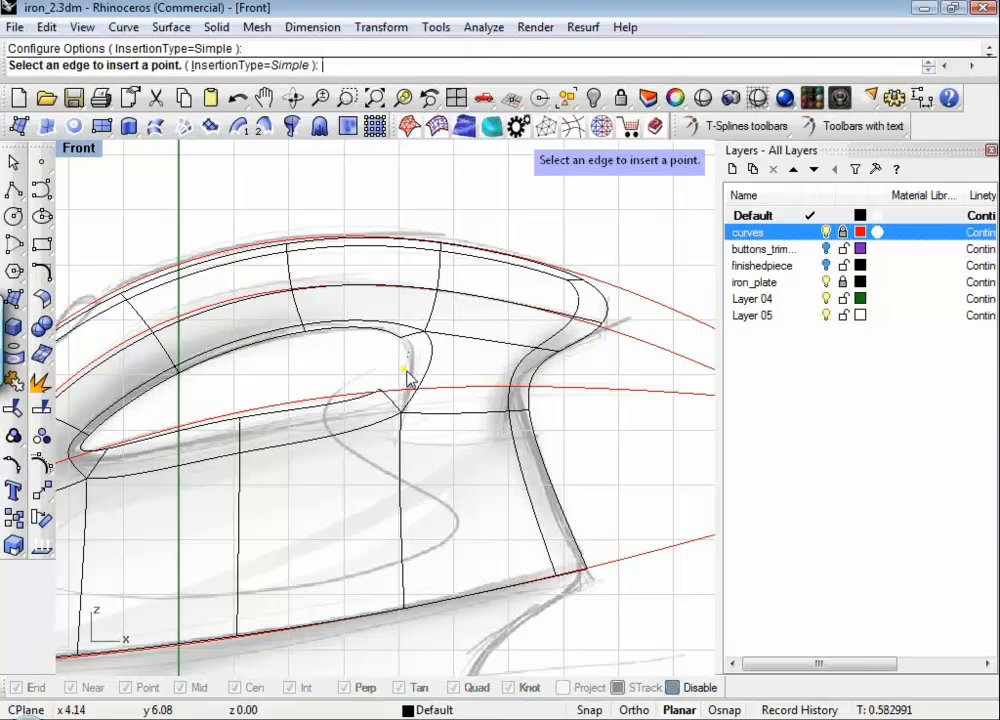
{"action": "left_click", "coordinate": [407, 372]}
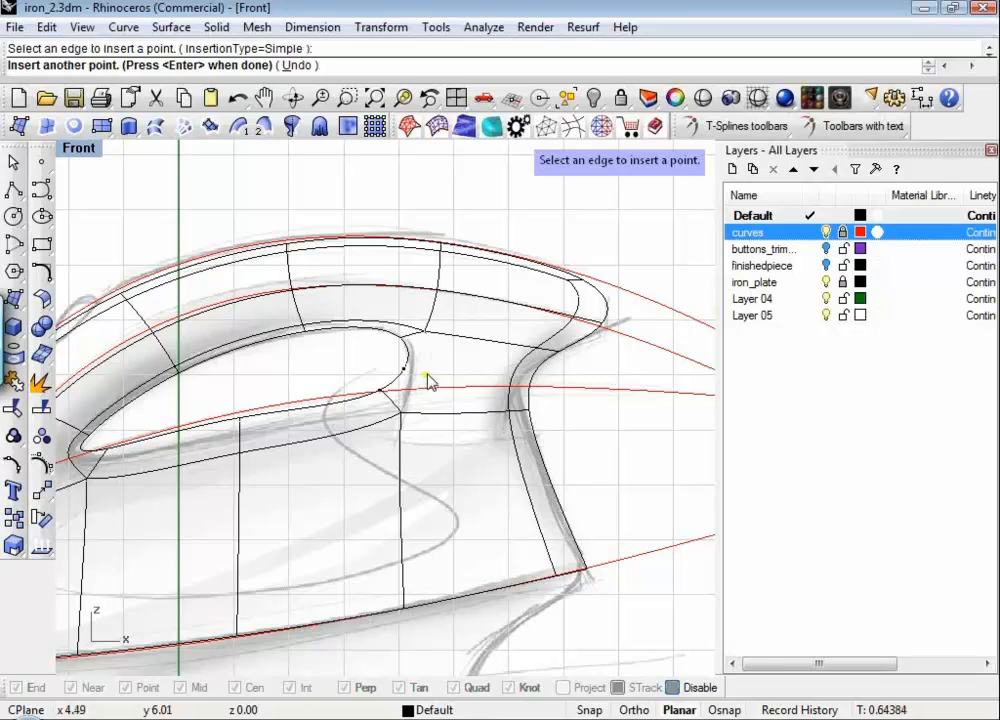
{"action": "left_click", "coordinate": [530, 381]}
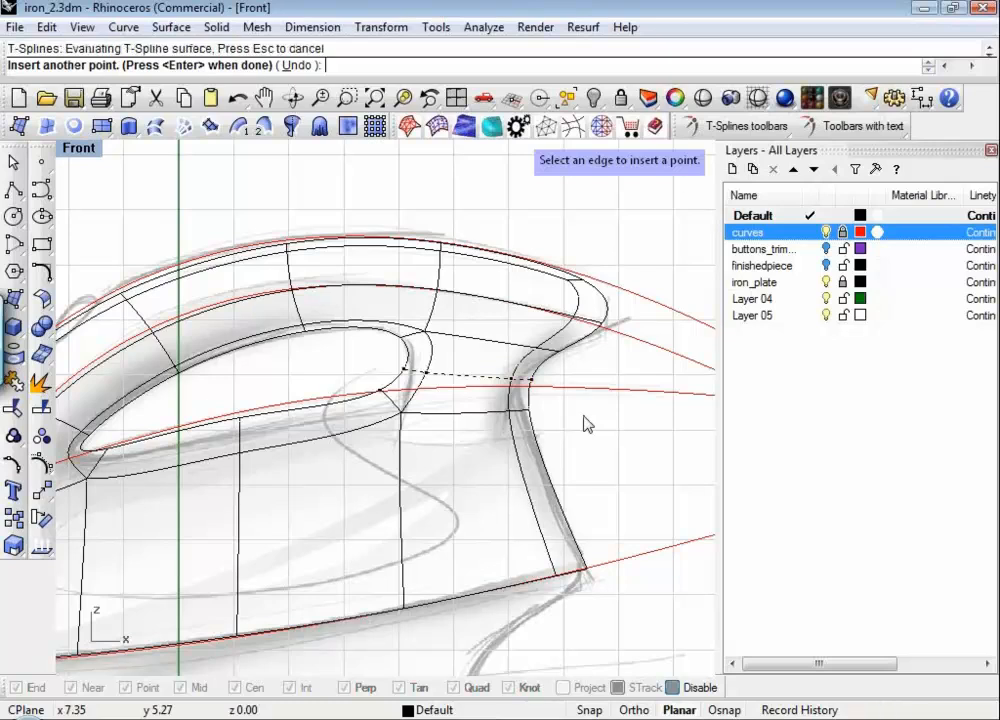
{"action": "key", "text": "Return"}
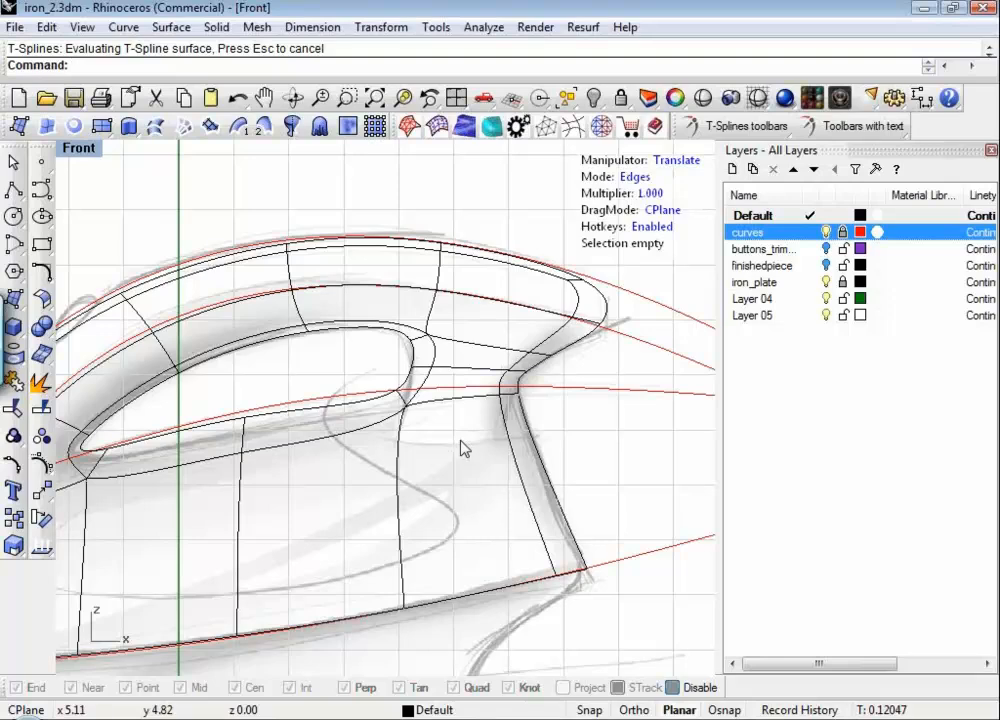
Step: Fine-tune the vertices at the upper and lower rear corners of the handle opening and at the neck's back edge to the sketch
{"action": "right_click_drag", "start_coordinate": [473, 431], "coordinate": [475, 428]}
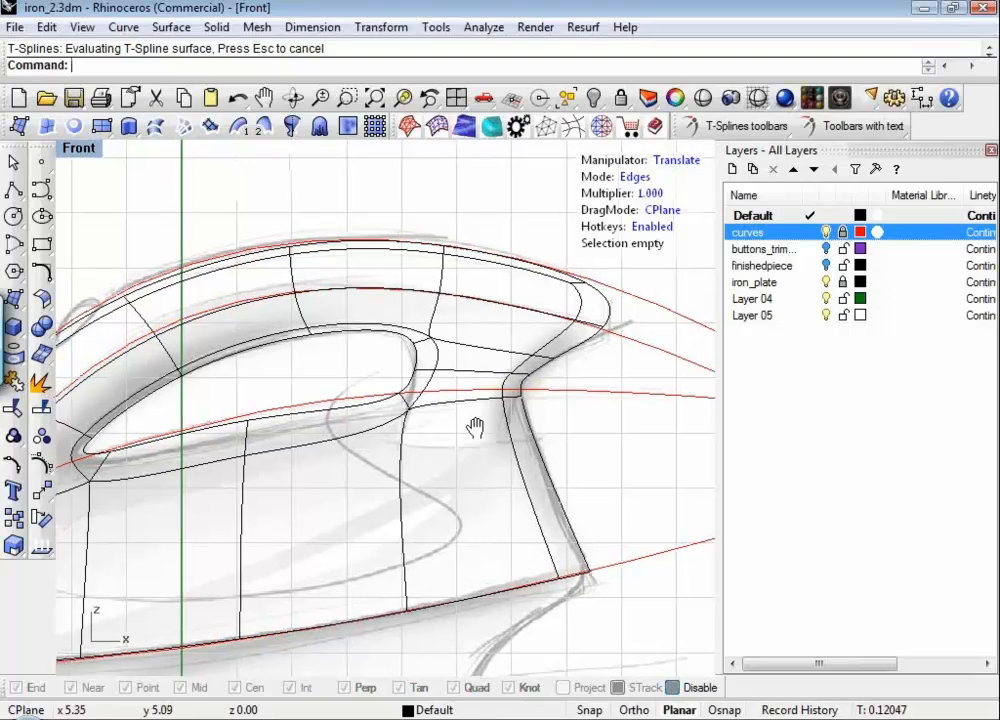
{"action": "scroll", "coordinate": [395, 357], "scroll_direction": "up", "scroll_amount": 2}
{"action": "key", "text": "a"}
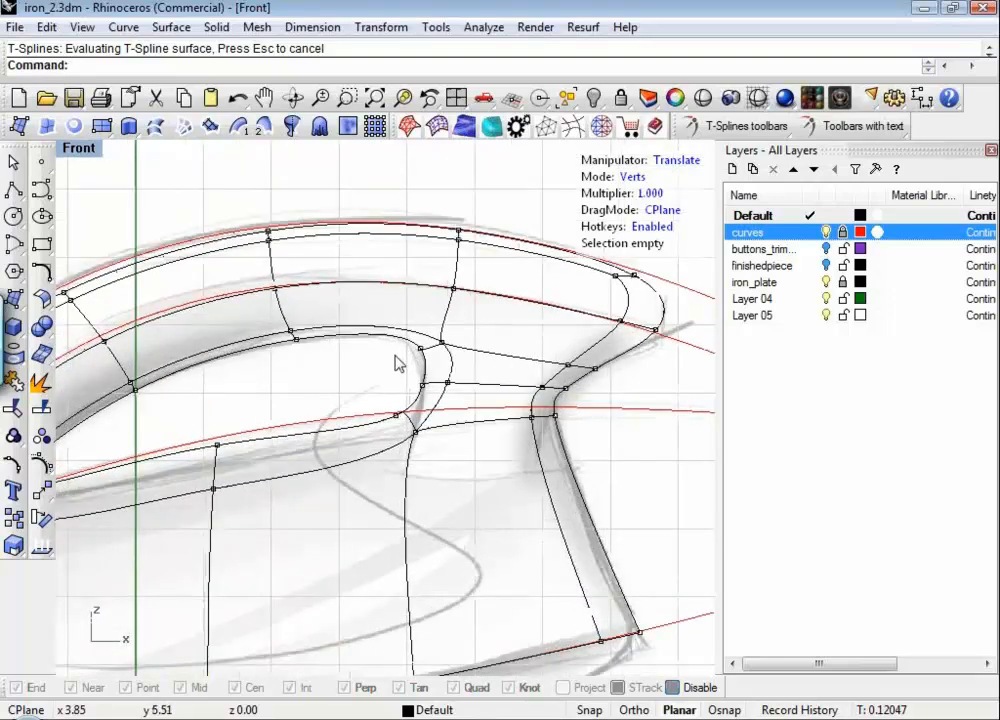
{"action": "left_click_drag", "start_coordinate": [395, 357], "coordinate": [500, 307]}
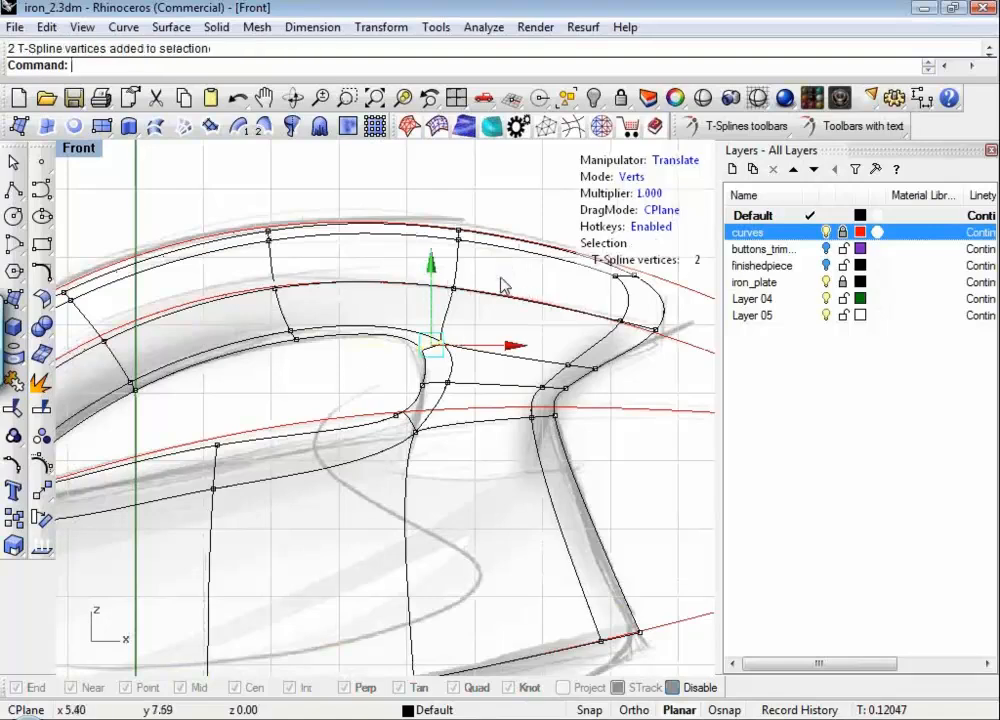
{"action": "left_click", "coordinate": [493, 276]}
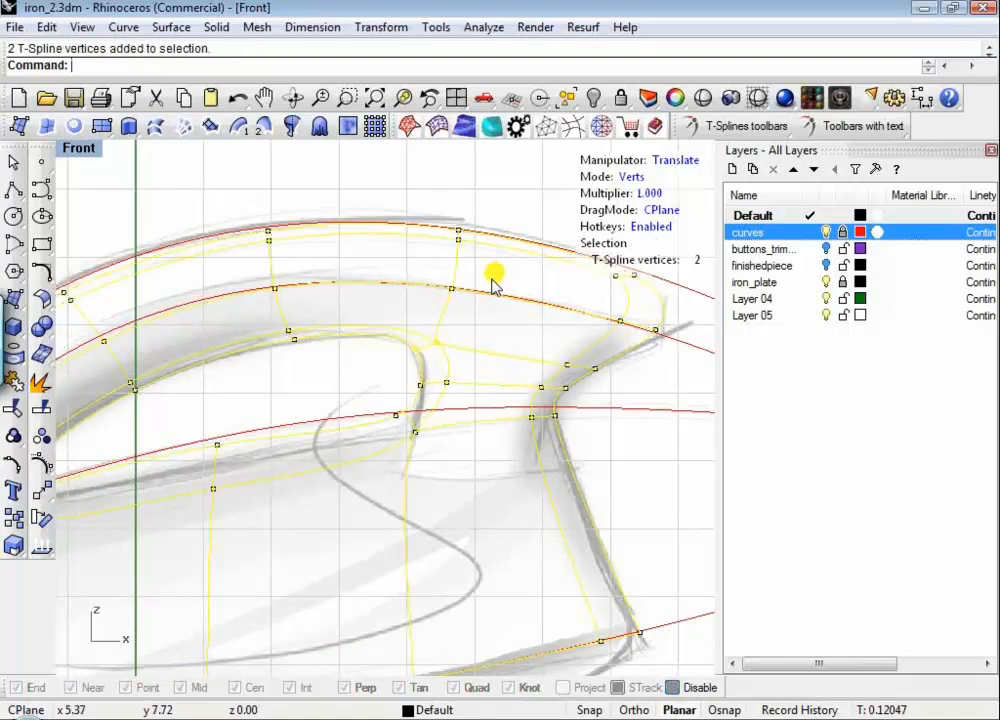
{"action": "left_click_drag", "start_coordinate": [368, 388], "coordinate": [403, 428]}
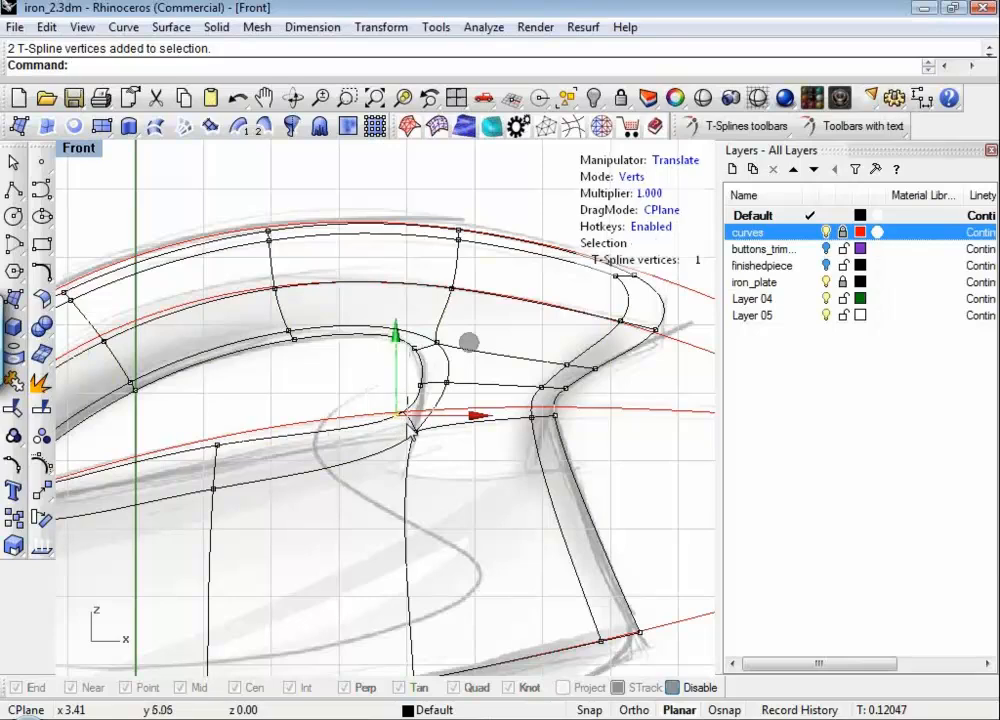
{"action": "left_click", "coordinate": [468, 350]}
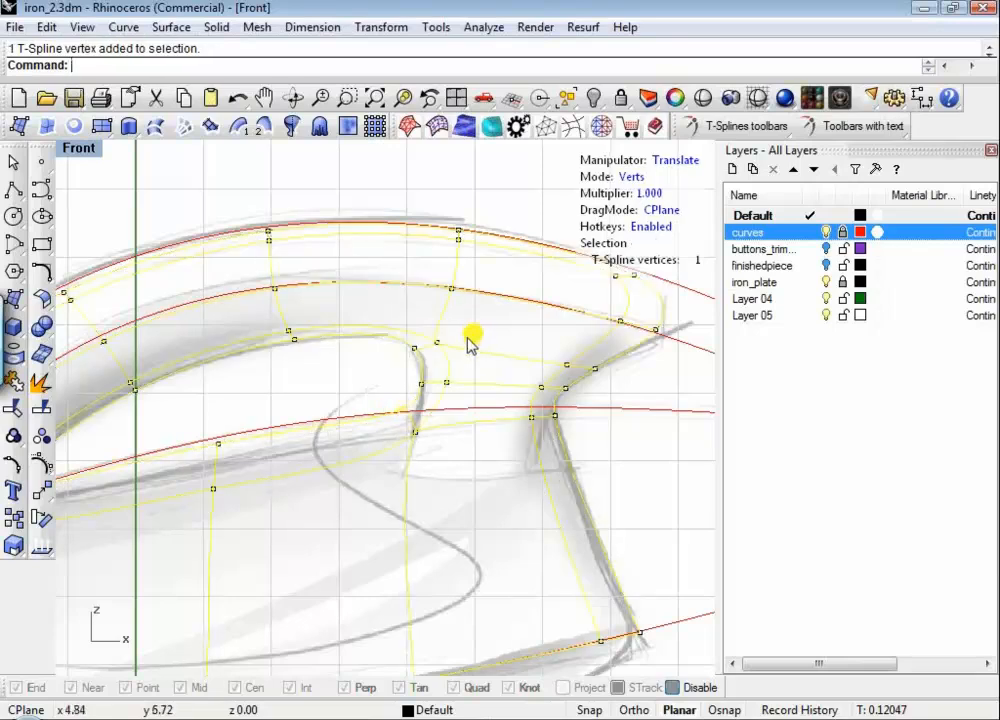
{"action": "left_click_drag", "start_coordinate": [586, 391], "coordinate": [603, 366]}
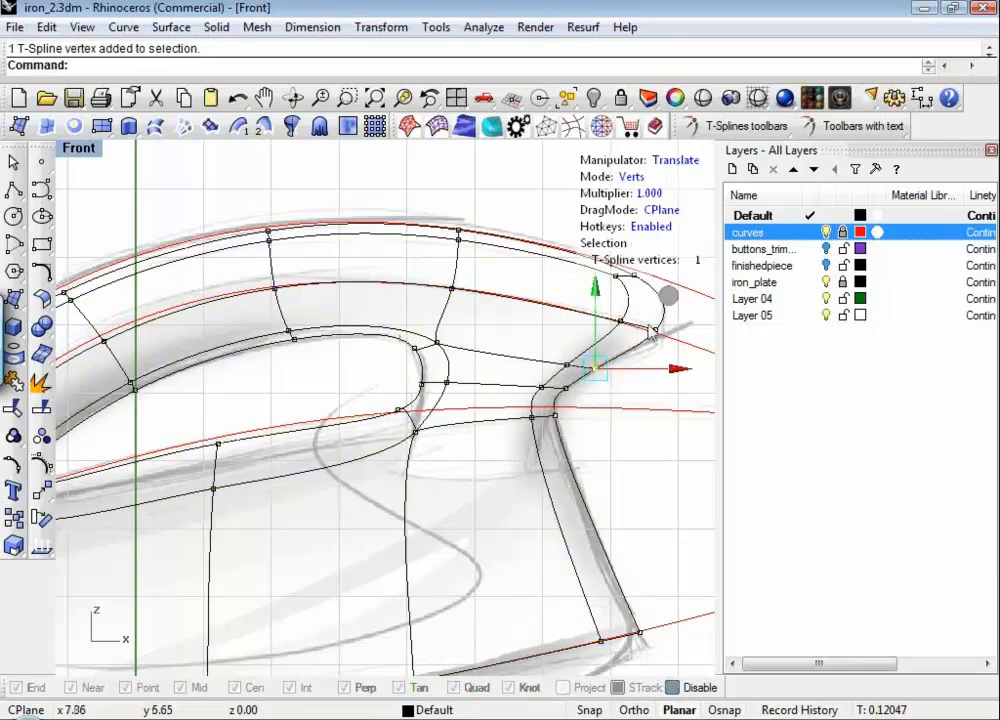
{"action": "left_click", "coordinate": [621, 427]}
Step: Show the whole iron in a shaded Perspective view
{"action": "scroll", "coordinate": [615, 430], "scroll_direction": "down", "scroll_amount": 4}
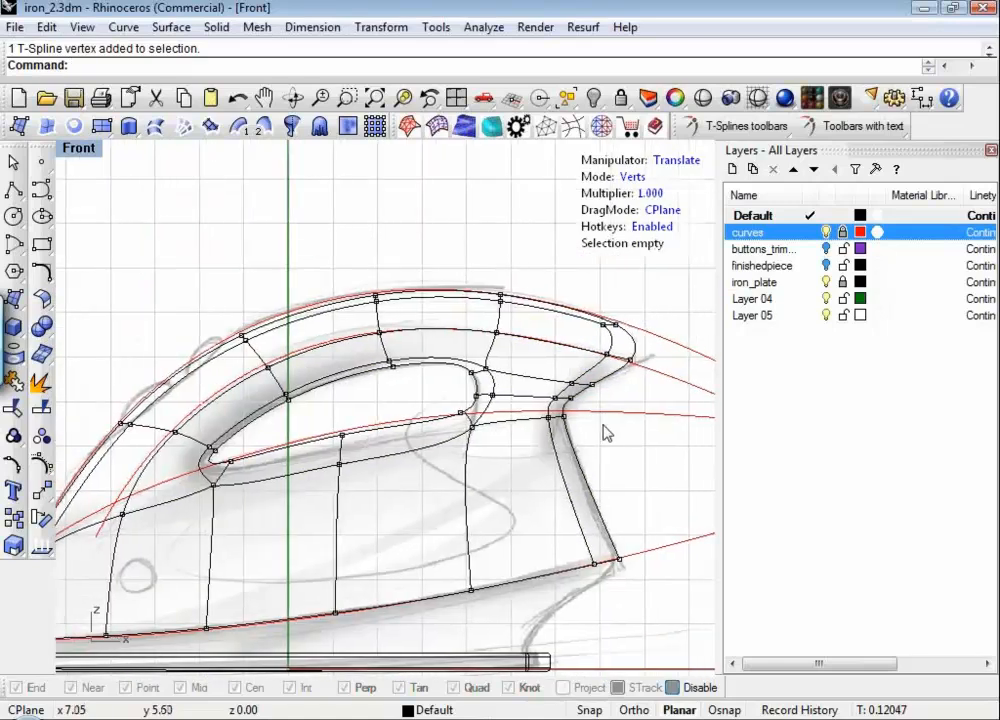
{"action": "right_click_drag", "start_coordinate": [603, 432], "coordinate": [612, 410]}
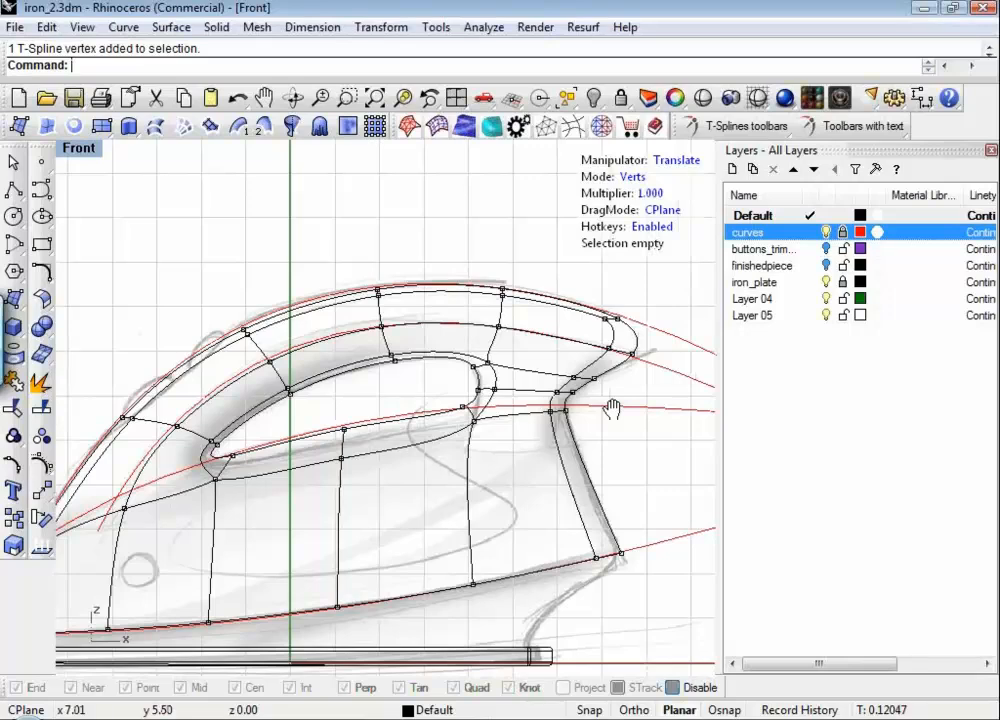
{"action": "scroll", "coordinate": [547, 522], "scroll_direction": "down", "scroll_amount": 5}
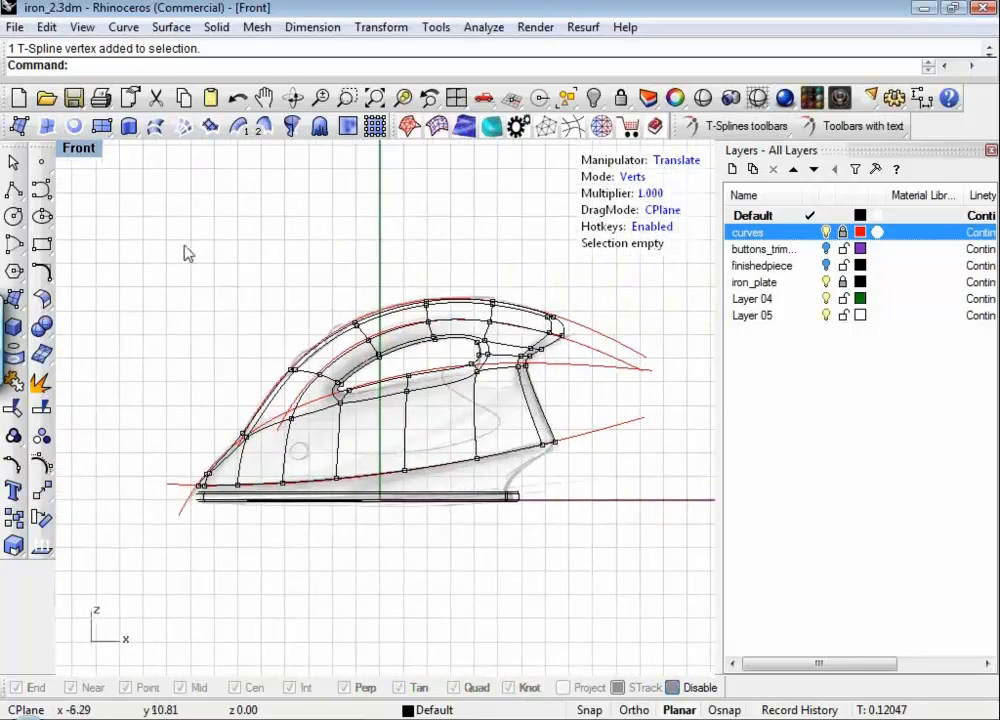
{"action": "key", "text": "ctrl+F4"}
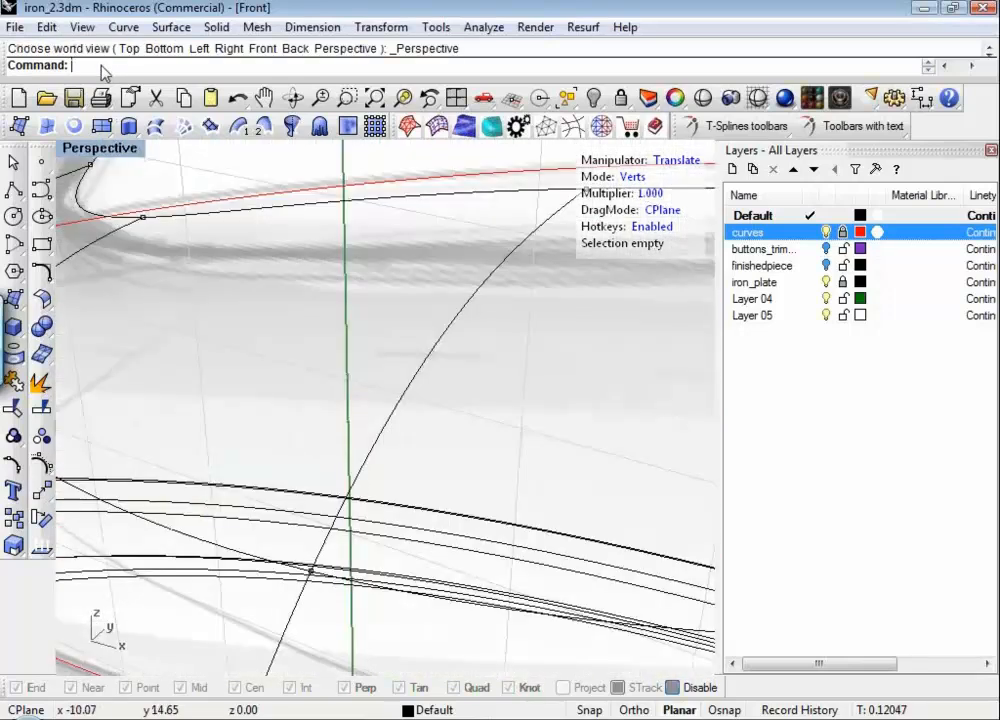
{"action": "key", "text": "ctrl+alt+s"}
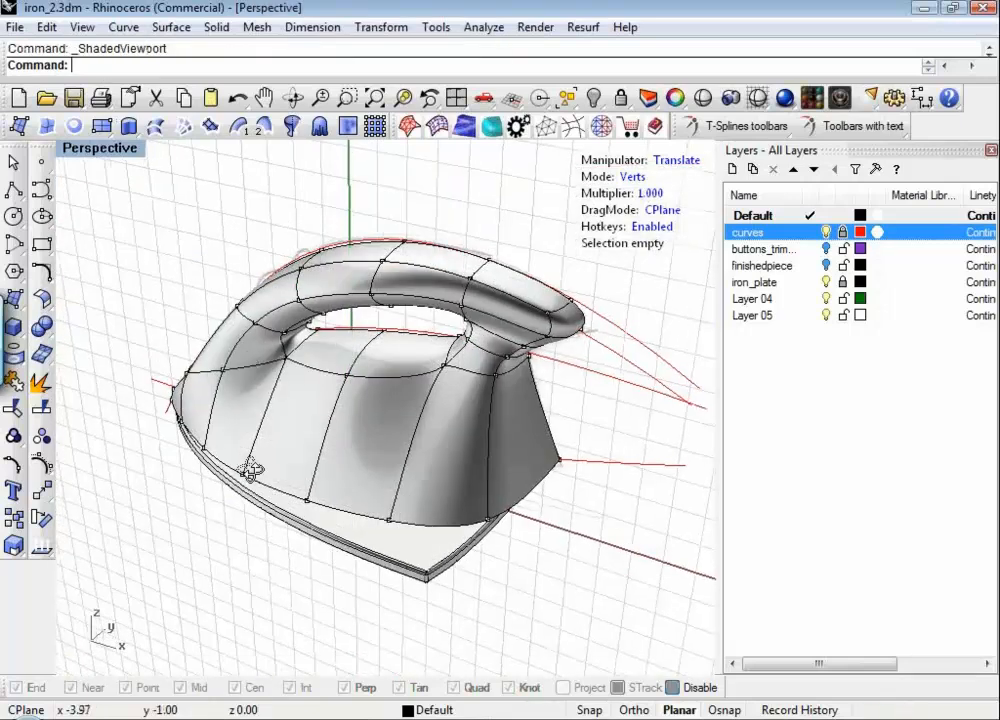
Step: Select the side vertex on the upper rear neck beside the handle opening and shift it sideways across the neck's width
{"action": "right_click_drag", "start_coordinate": [250, 470], "coordinate": [88, 446]}
{"action": "scroll", "coordinate": [370, 342], "scroll_direction": "up", "scroll_amount": 8}
{"action": "left_click", "coordinate": [446, 322]}
{"action": "left_click_drag", "start_coordinate": [413, 328], "coordinate": [336, 340]}
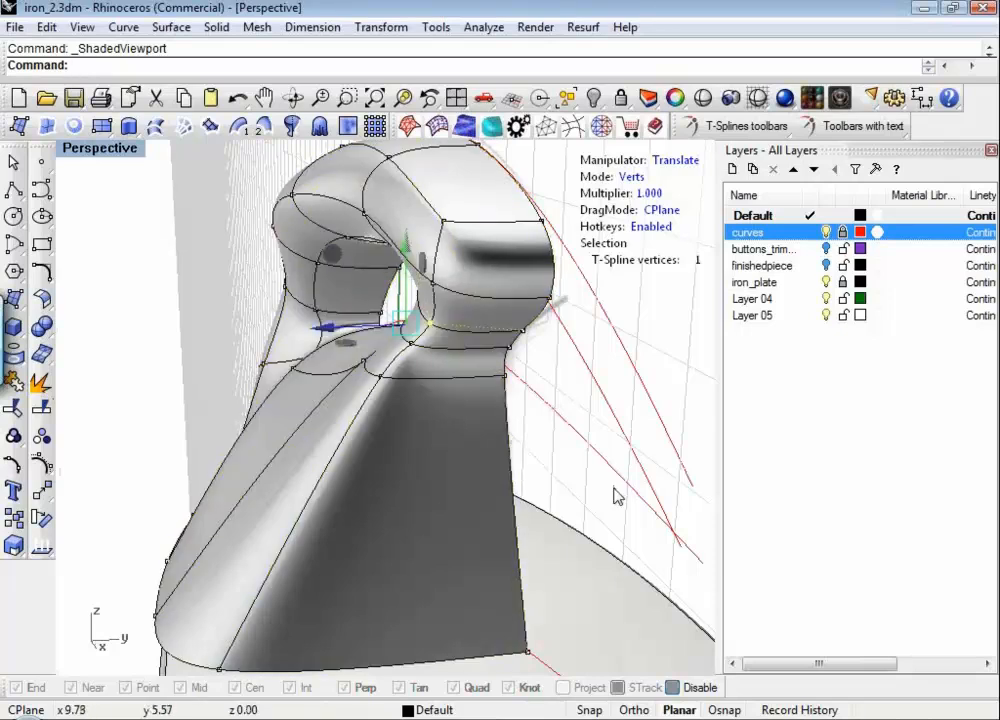
{"action": "left_click", "coordinate": [612, 489]}
Step: Select the next side vertex down on the rear neck and move it inward toward the centre plane to narrow the neck
{"action": "scroll", "coordinate": [561, 474], "scroll_direction": "down", "scroll_amount": 3}
{"action": "left_click", "coordinate": [448, 377]}
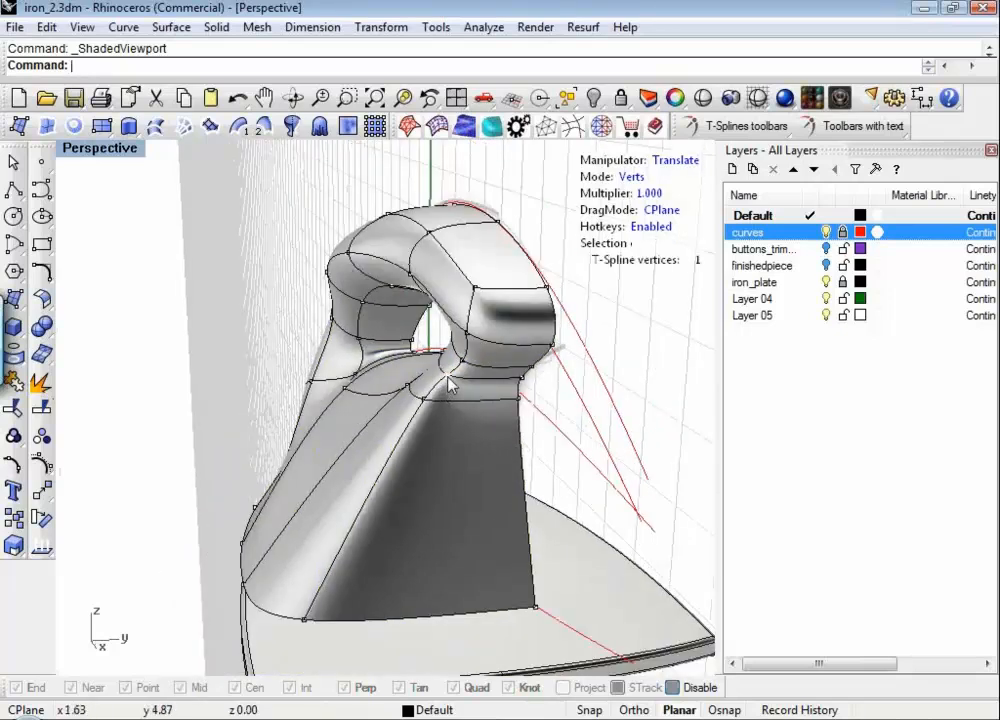
{"action": "left_click", "coordinate": [384, 388]}
{"action": "left_click_drag", "start_coordinate": [382, 386], "coordinate": [381, 386]}
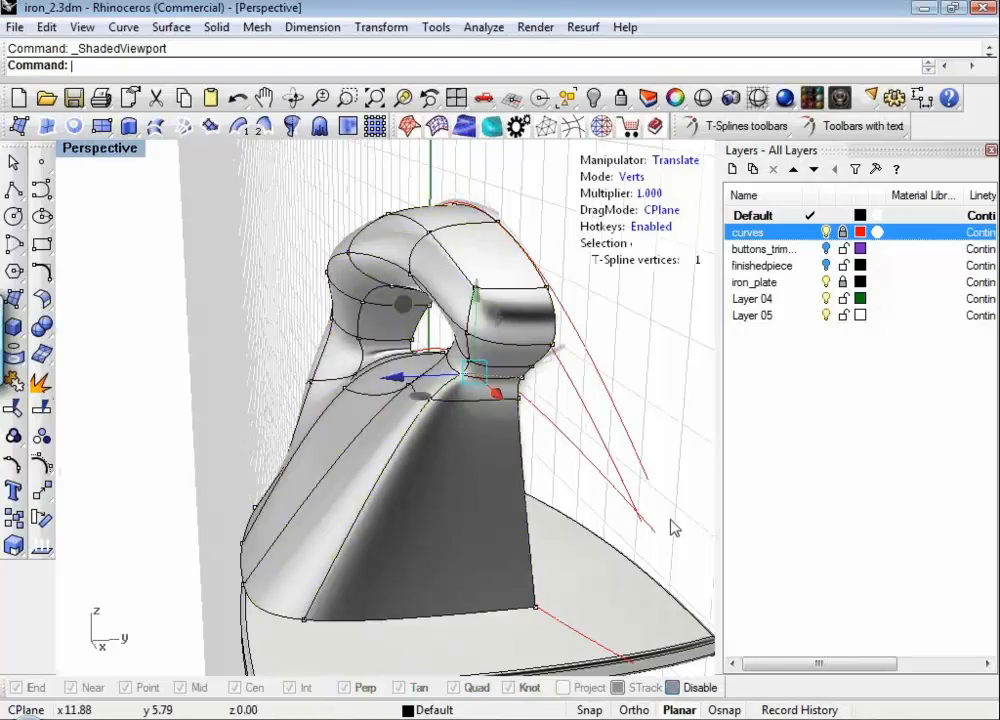
{"action": "left_click", "coordinate": [670, 523]}
{"action": "right_click_drag", "start_coordinate": [336, 446], "coordinate": [250, 316]}
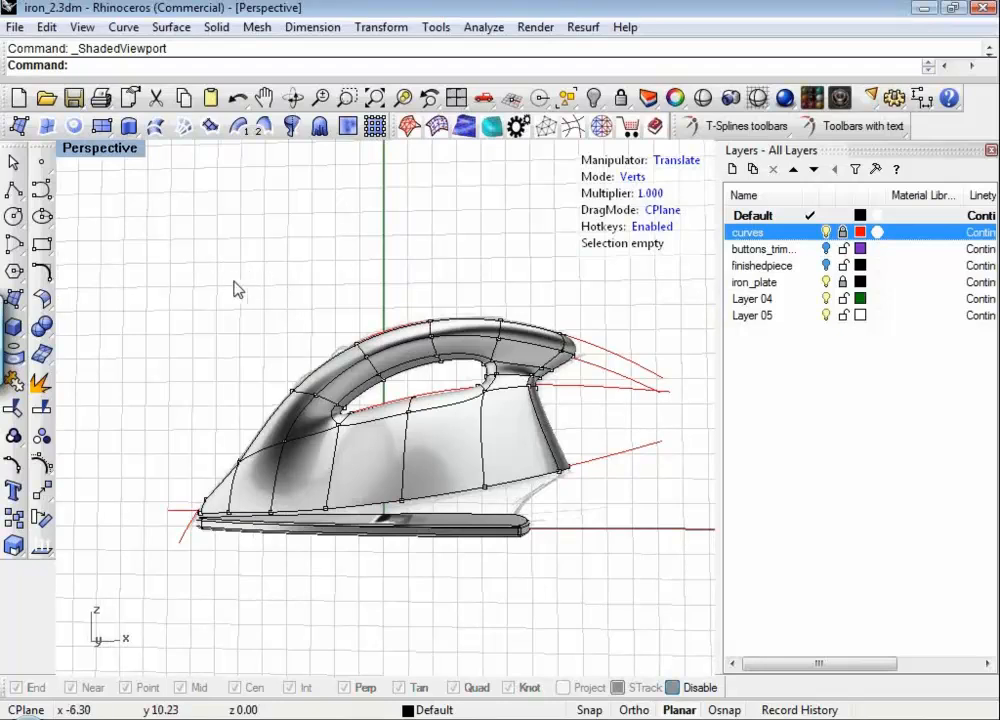
Step: Display the T-Splines iron body in box mode and show it in the Front view
{"action": "right_click_drag", "start_coordinate": [245, 272], "coordinate": [393, 277]}
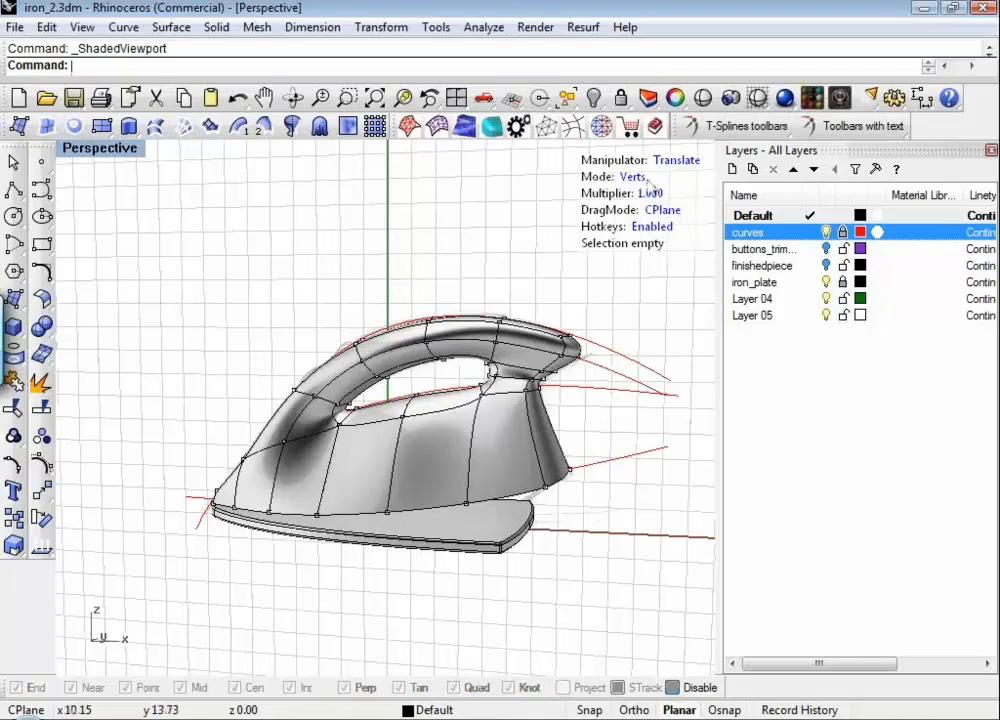
{"action": "key", "text": "b"}
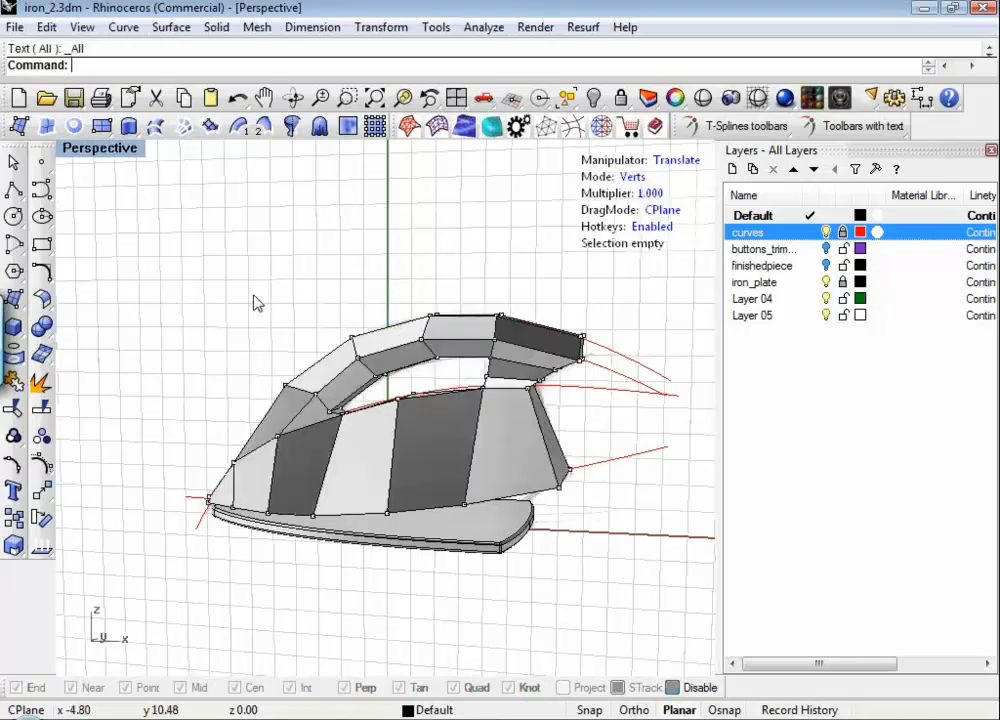
{"action": "right_click_drag", "start_coordinate": [246, 300], "coordinate": [290, 295]}
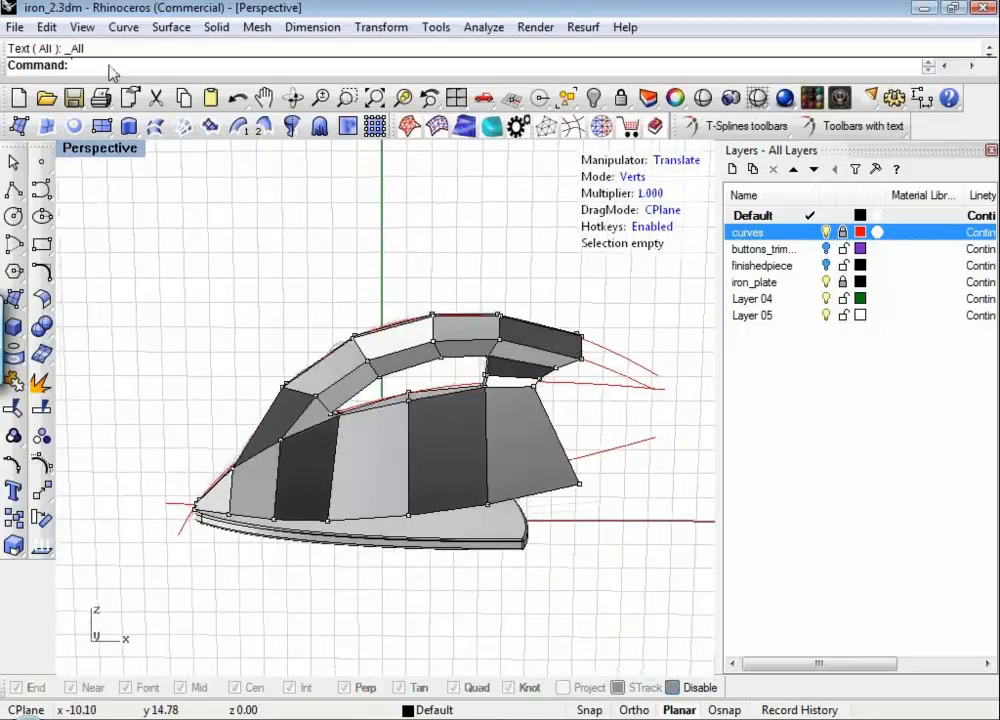
{"action": "type", "text": "f"}
{"action": "key", "text": "Return"}
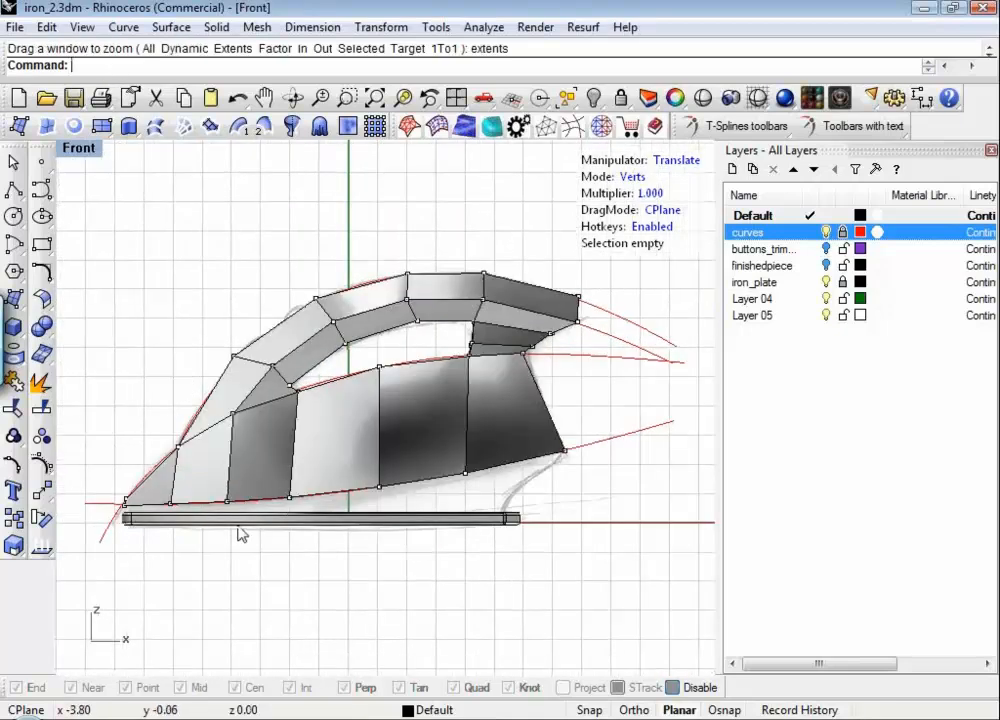
Step: Select the lower boundary edge loop of the iron body and extrude it slightly downward in the Front view
{"action": "key", "text": "s"}
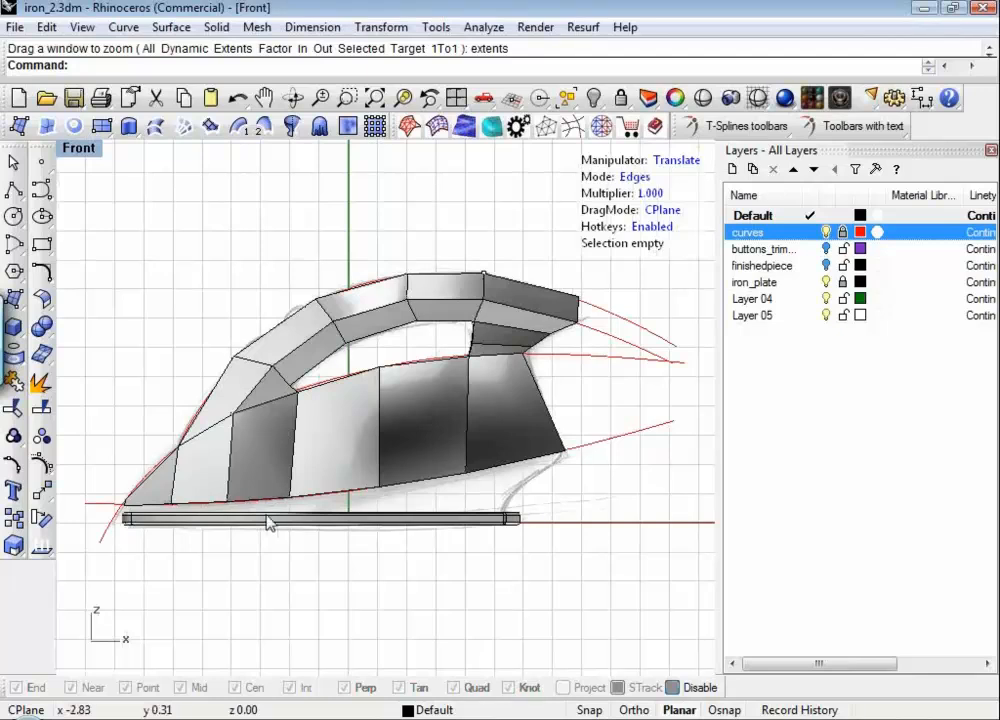
{"action": "double_click", "coordinate": [148, 505]}
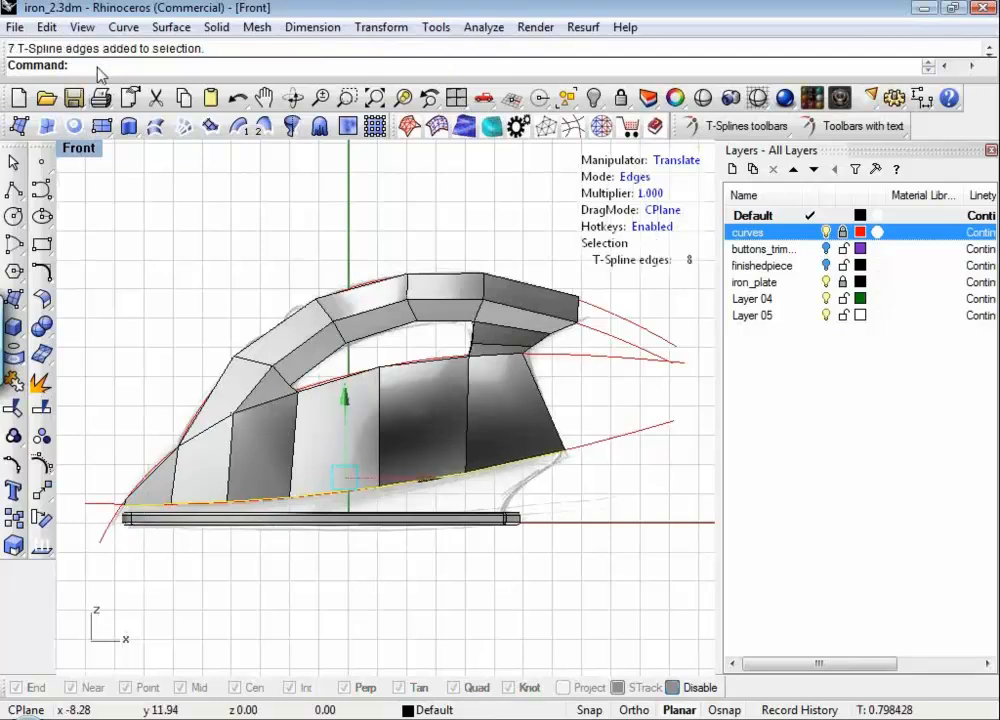
{"action": "type", "text": "p"}
{"action": "key", "text": "Return"}
{"action": "right_click_drag", "start_coordinate": [324, 511], "coordinate": [560, 412]}
{"action": "type", "text": "f"}
{"action": "key", "text": "Return"}
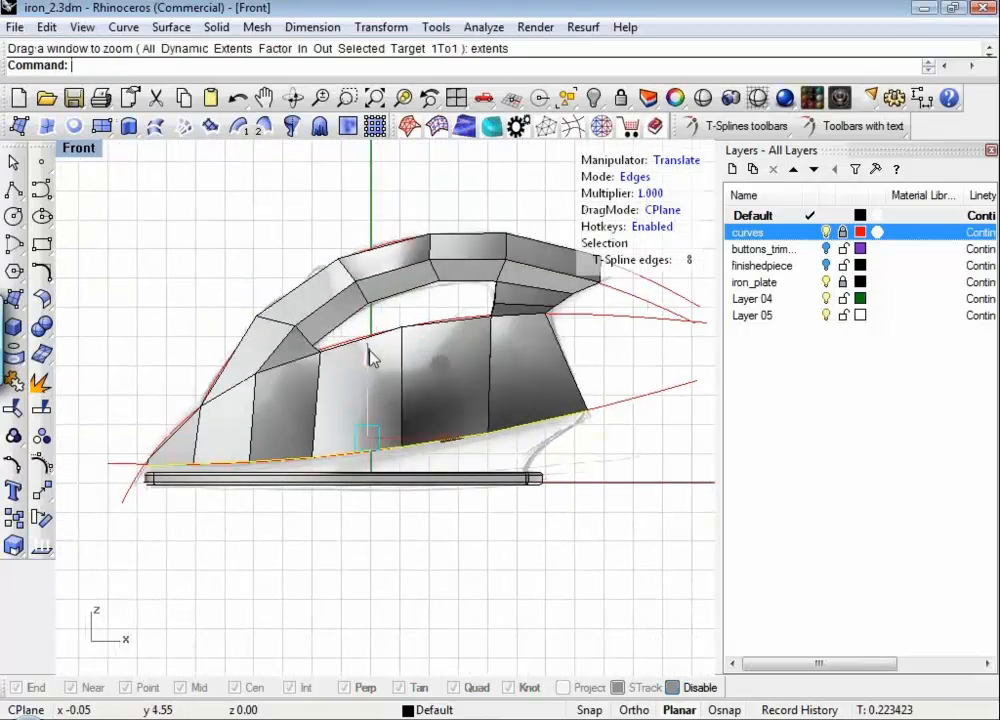
{"action": "left_click_drag", "start_coordinate": [368, 350], "coordinate": [374, 357], "text": "alt"}
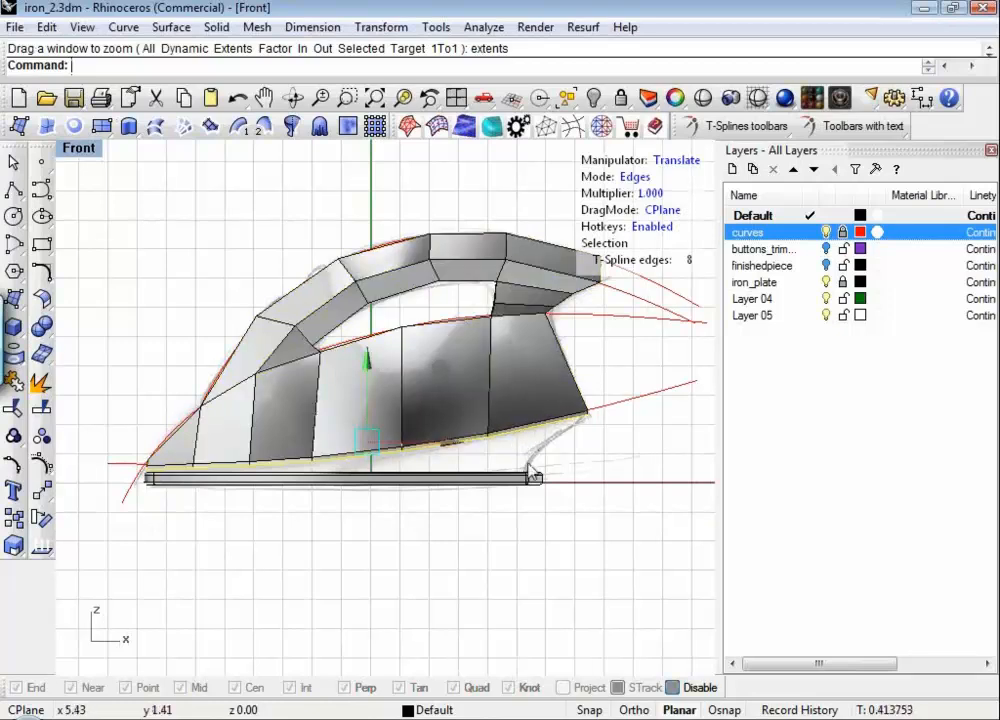
Step: Extrude the selected lower edge loop slightly downward a second time to add another face row
{"action": "scroll", "coordinate": [525, 455], "scroll_direction": "up", "scroll_amount": 2}
{"action": "scroll", "coordinate": [510, 455], "scroll_direction": "up", "scroll_amount": 2}
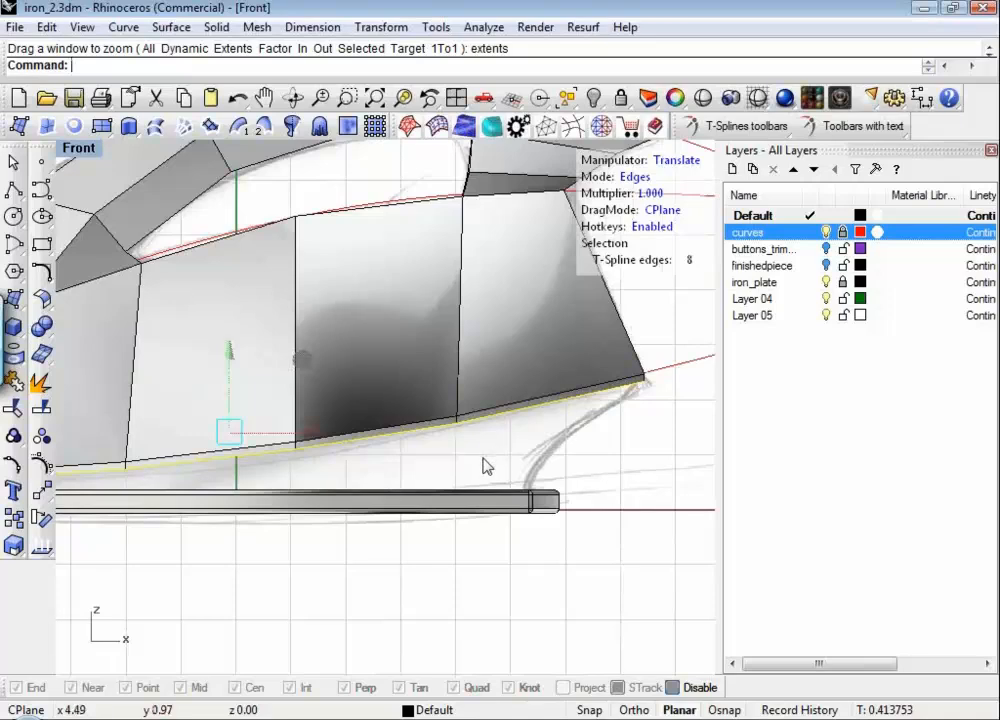
{"action": "right_click", "coordinate": [485, 463]}
{"action": "right_click_drag", "start_coordinate": [490, 452], "coordinate": [527, 449]}
{"action": "scroll", "coordinate": [526, 457], "scroll_direction": "down", "scroll_amount": 2}
{"action": "right_click_drag", "start_coordinate": [427, 459], "coordinate": [482, 443]}
{"action": "left_click_drag", "start_coordinate": [372, 345], "coordinate": [375, 350], "text": "alt"}
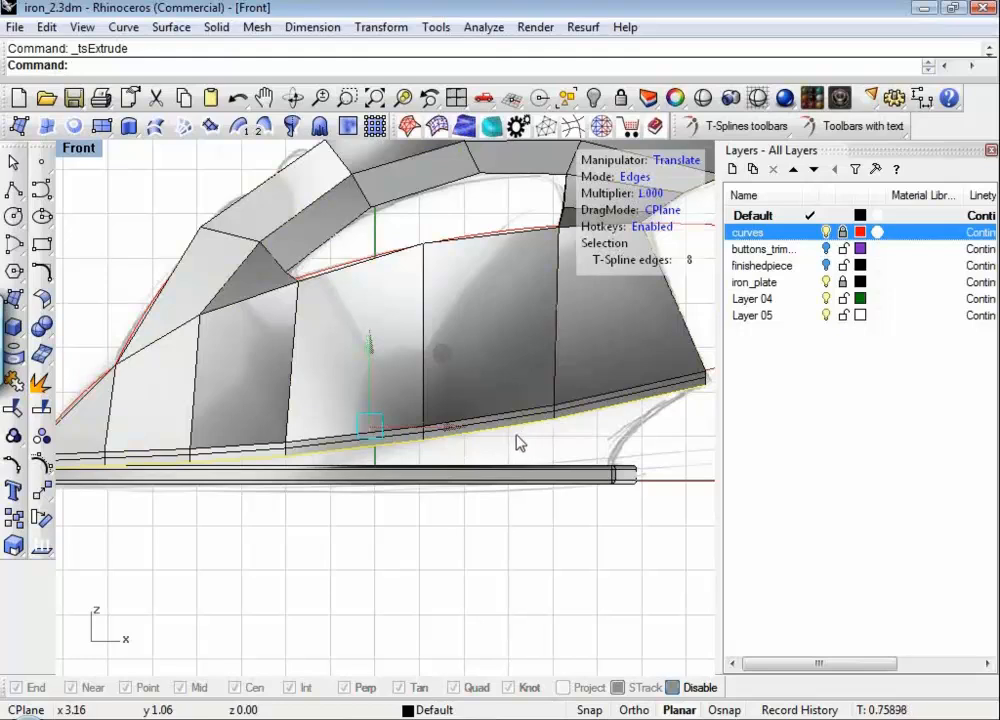
Step: Move the rear vertices of the bottom row one by one, down and inward, to follow the curve in the background sketch
{"action": "key", "text": "1"}
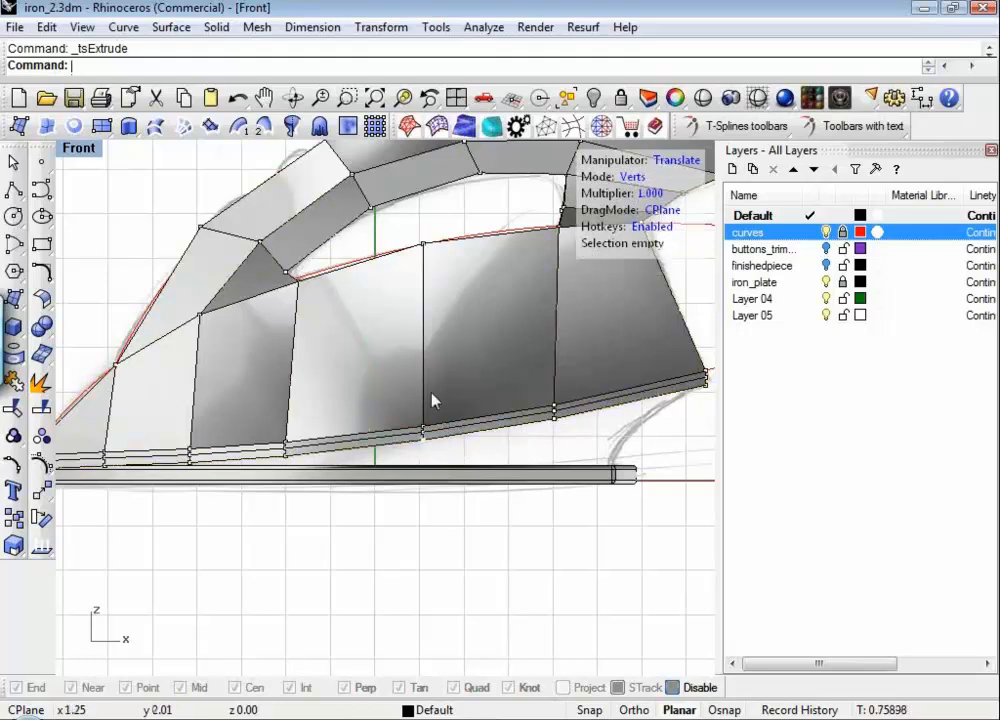
{"action": "left_click", "coordinate": [425, 432]}
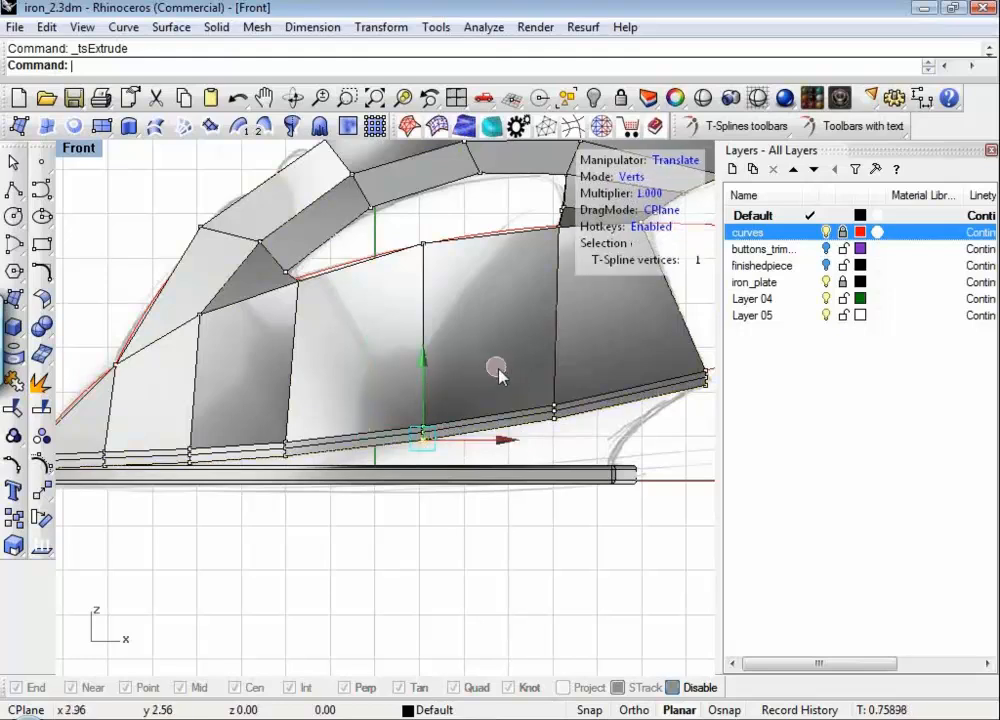
{"action": "middle_click_drag", "start_coordinate": [499, 369], "coordinate": [497, 380]}
{"action": "left_click", "coordinate": [558, 422]}
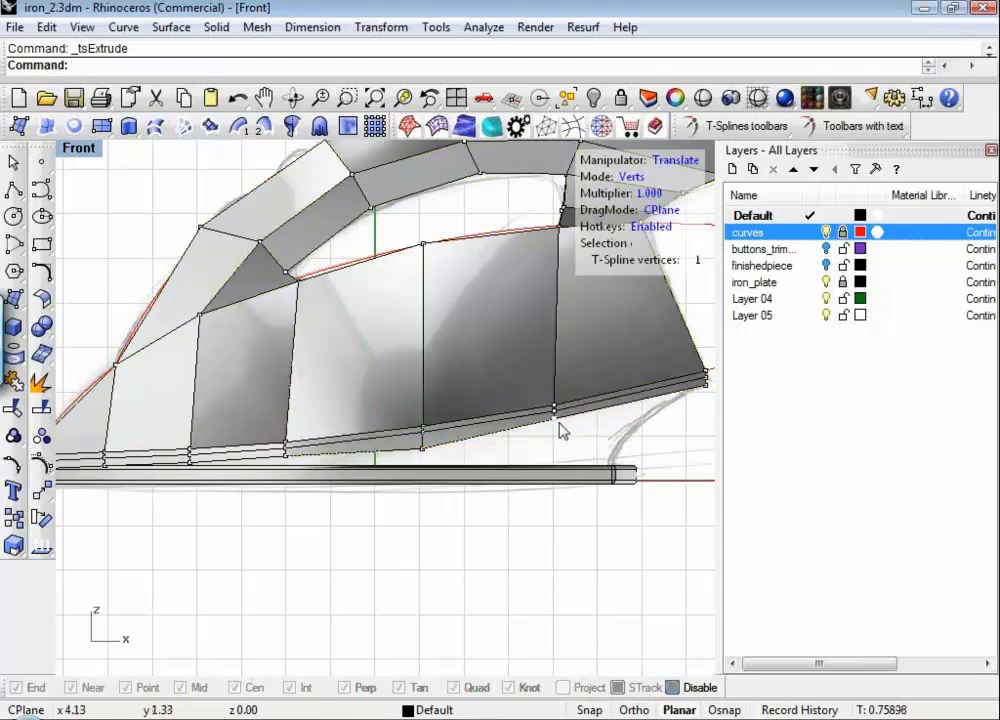
{"action": "middle_click_drag", "start_coordinate": [627, 352], "coordinate": [621, 372]}
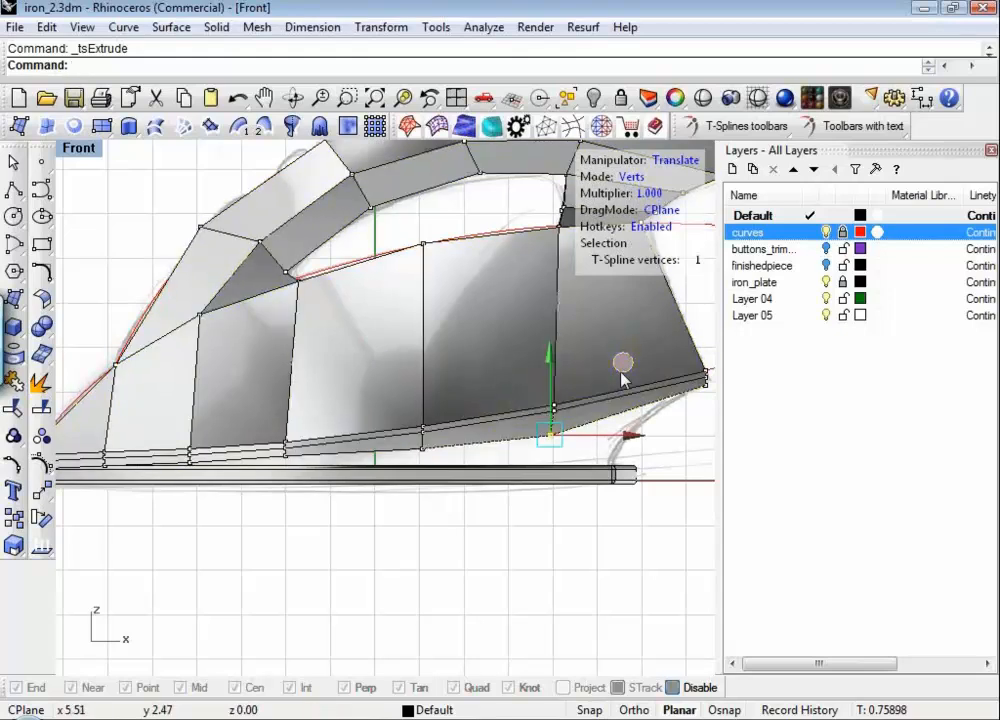
{"action": "left_click", "coordinate": [705, 386]}
{"action": "right_click_drag", "start_coordinate": [613, 341], "coordinate": [556, 350]}
{"action": "middle_click_drag", "start_coordinate": [674, 333], "coordinate": [612, 372]}
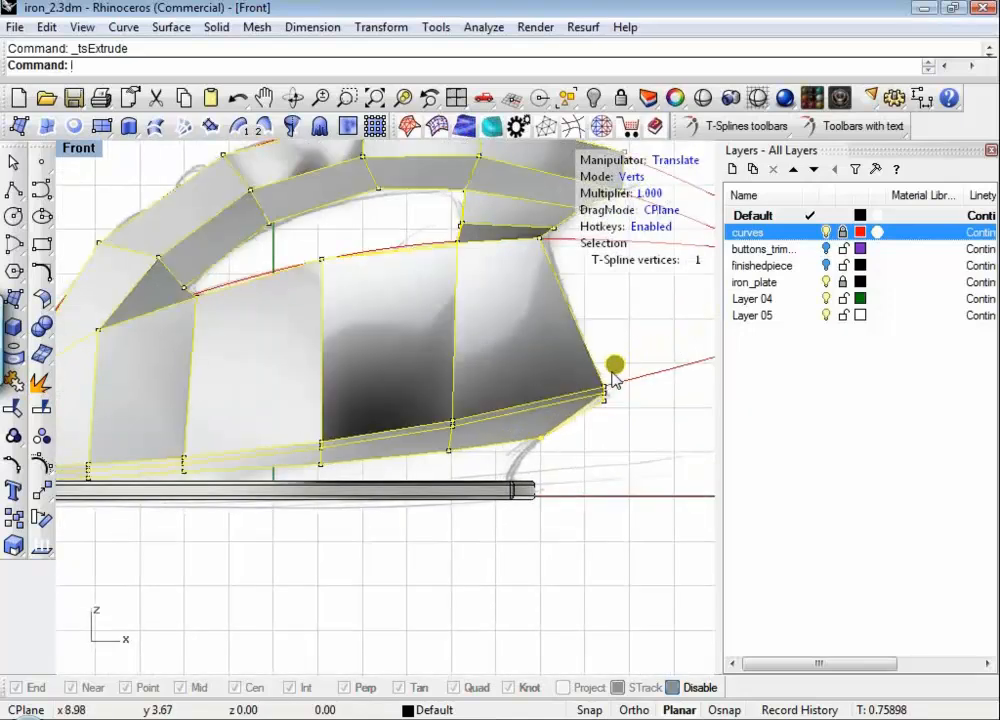
Step: Select the four bottom-row vertices at the nose and adjust their height to sit just above the iron plate
{"action": "right_click_drag", "start_coordinate": [570, 470], "coordinate": [714, 447]}
{"action": "left_click_drag", "start_coordinate": [84, 512], "coordinate": [397, 452]}
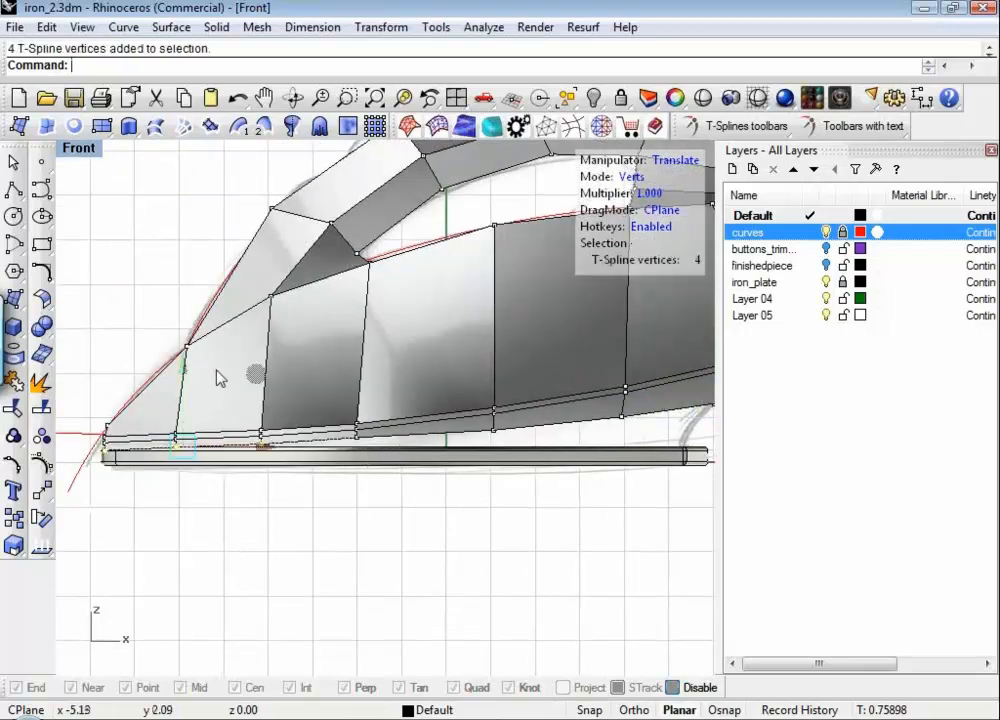
{"action": "left_click_drag", "start_coordinate": [185, 367], "coordinate": [186, 363]}
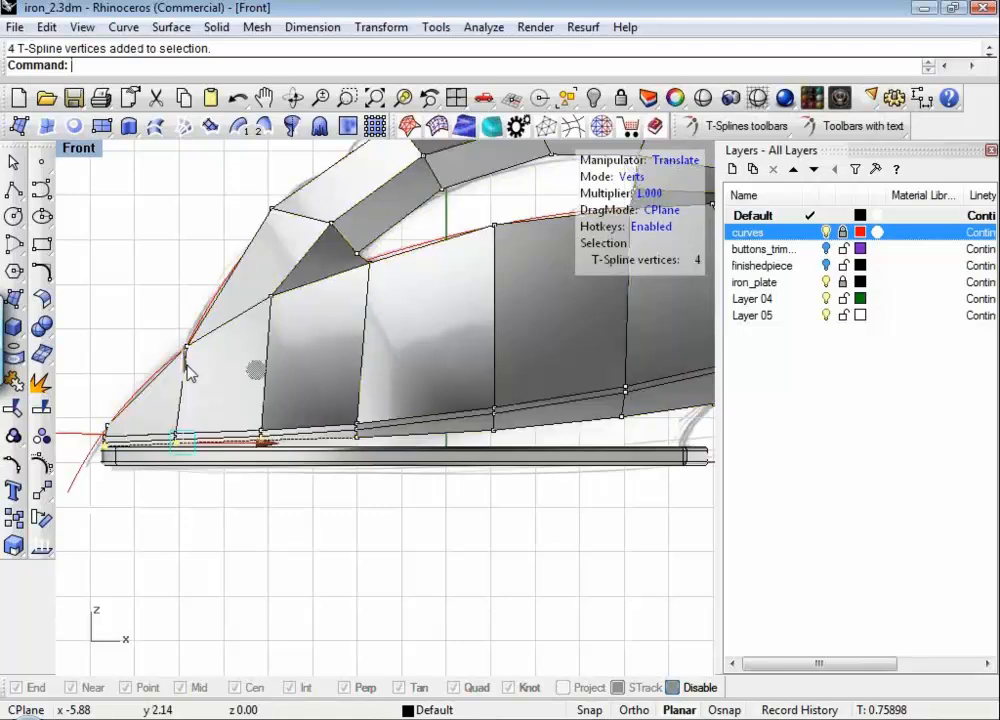
Step: Try to lower the middle-row vertex at the body's rear end, undo the move and clear the selection
{"action": "scroll", "coordinate": [408, 490], "scroll_direction": "down", "scroll_amount": 2}
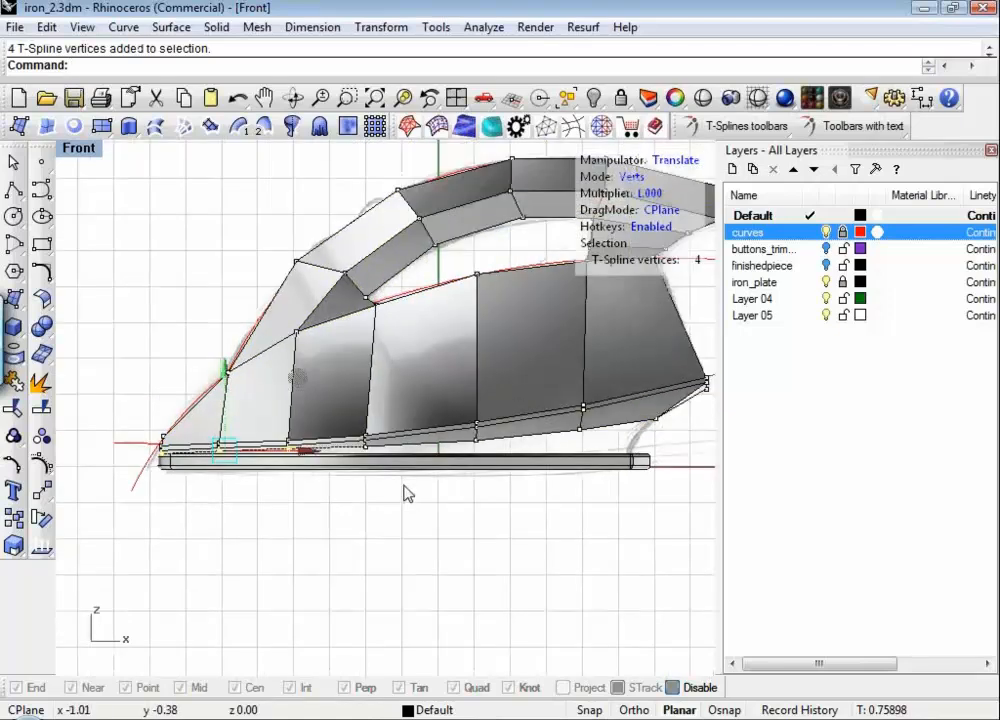
{"action": "right_click_drag", "start_coordinate": [452, 490], "coordinate": [425, 491]}
{"action": "scroll", "coordinate": [674, 408], "scroll_direction": "up", "scroll_amount": 4}
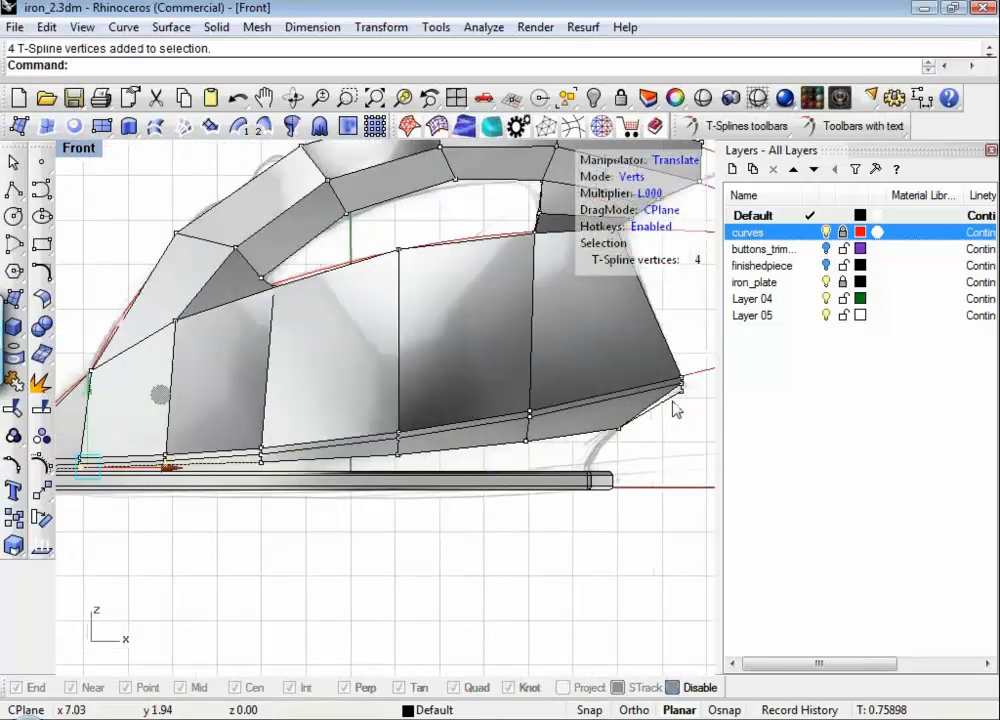
{"action": "left_click", "coordinate": [684, 380]}
{"action": "left_click_drag", "start_coordinate": [687, 300], "coordinate": [687, 311]}
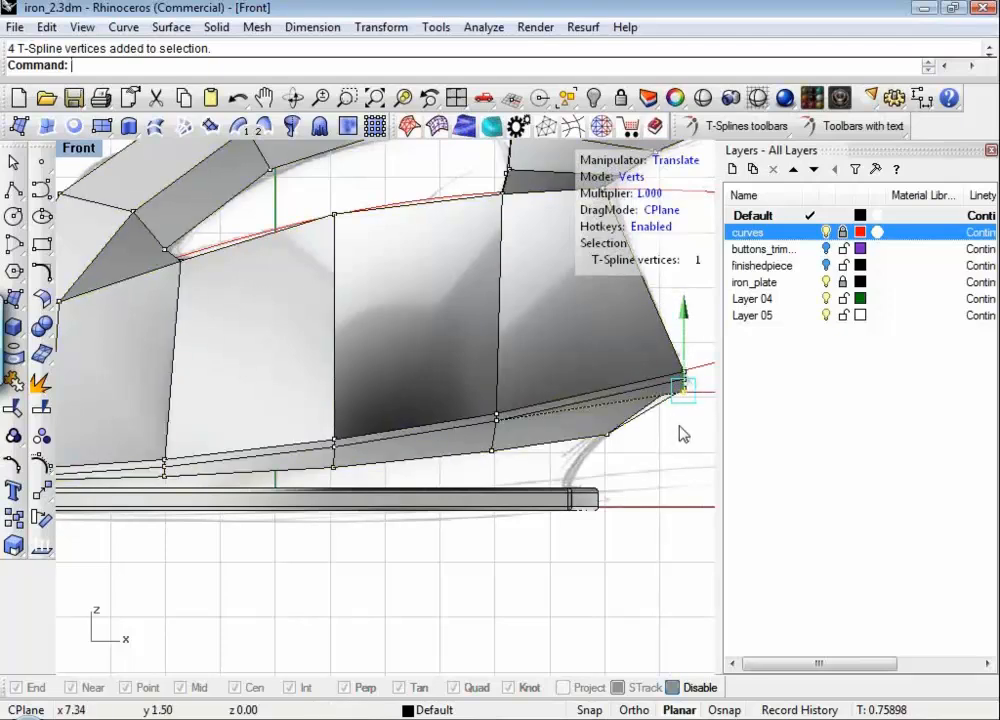
{"action": "scroll", "coordinate": [683, 430], "scroll_direction": "up", "scroll_amount": 1}
{"action": "scroll", "coordinate": [683, 425], "scroll_direction": "up", "scroll_amount": 2}
{"action": "key", "text": "ctrl+z"}
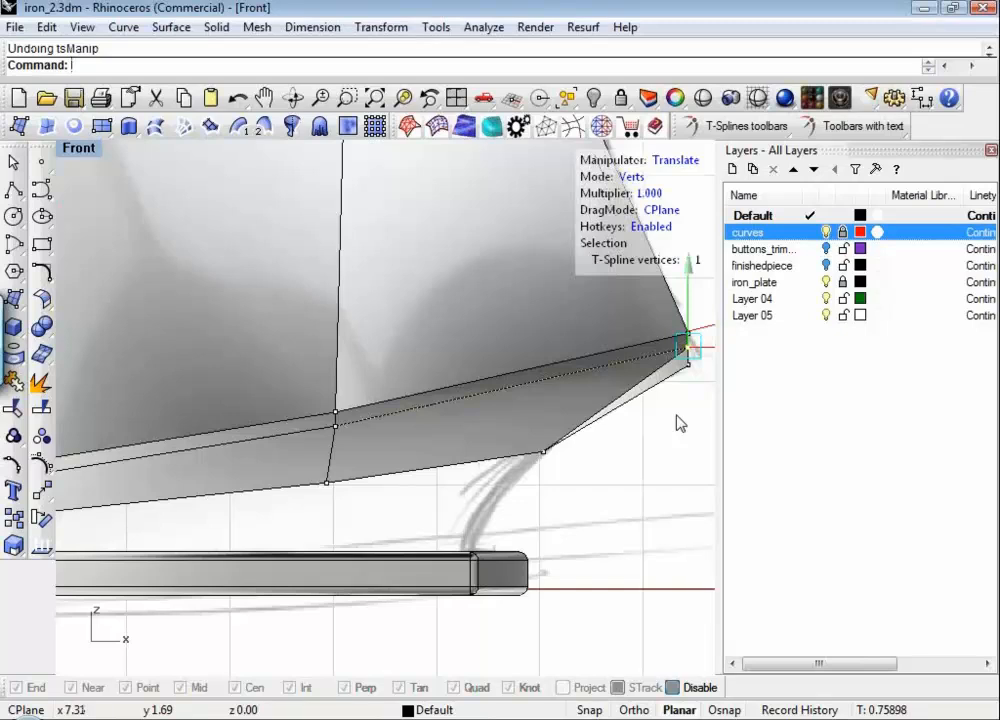
{"action": "key", "text": "Escape"}
Step: Try to lower the middle-row vertex at the rear side corner in the Perspective view and undo the move
{"action": "right_click_drag", "start_coordinate": [676, 424], "coordinate": [593, 453]}
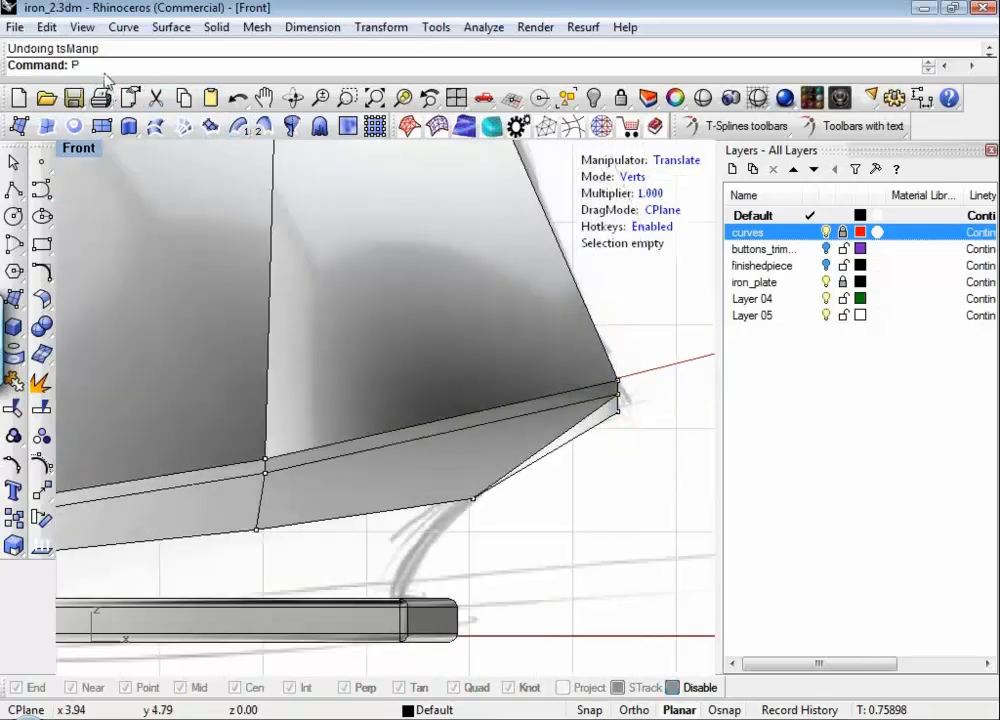
{"action": "key", "text": "Return"}
{"action": "right_click_drag", "start_coordinate": [238, 478], "coordinate": [197, 432]}
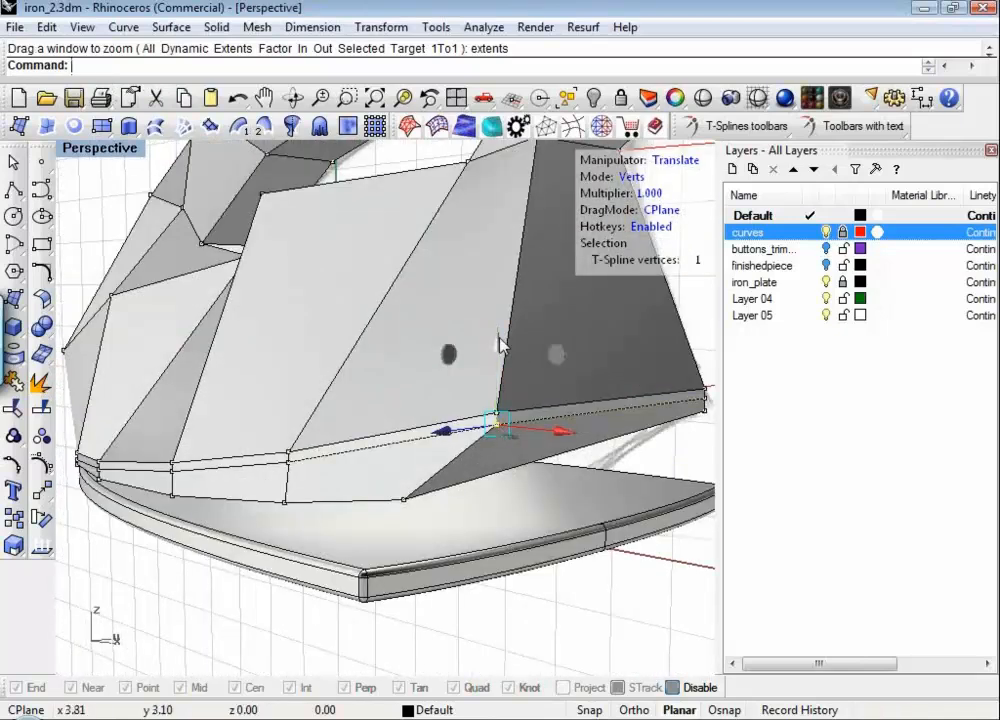
{"action": "mouse_move", "coordinate": [498, 350]}
{"action": "left_mouse_down"}
{"action": "mouse_move", "coordinate": [499, 328]}
{"action": "mouse_move", "coordinate": [500, 358]}
{"action": "left_mouse_up"}
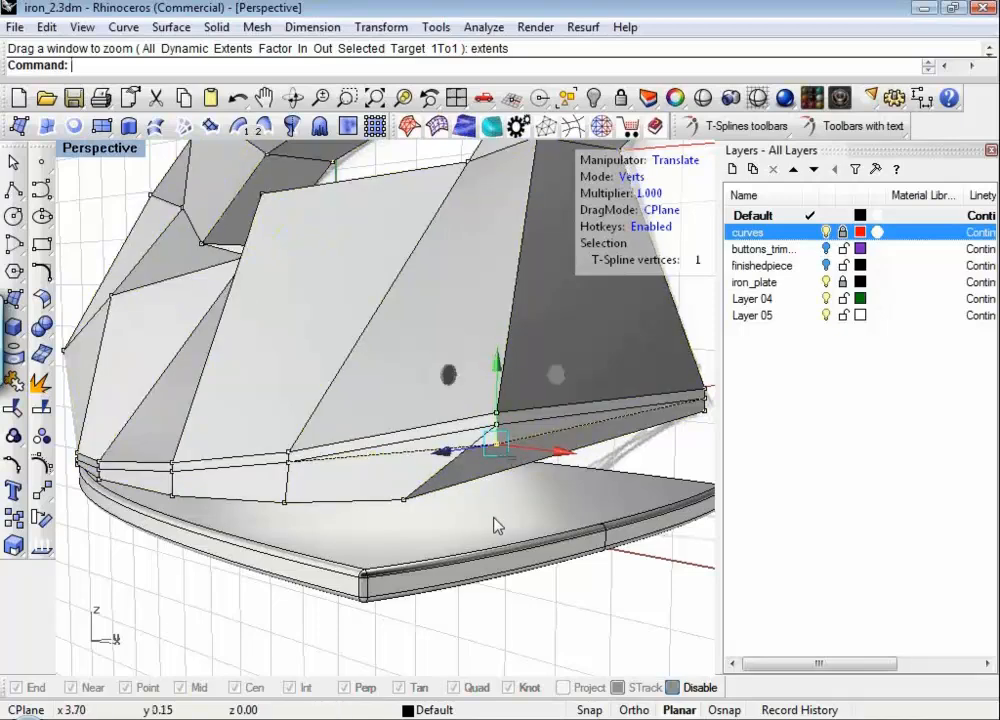
{"action": "right_click_drag", "start_coordinate": [497, 527], "coordinate": [504, 493]}
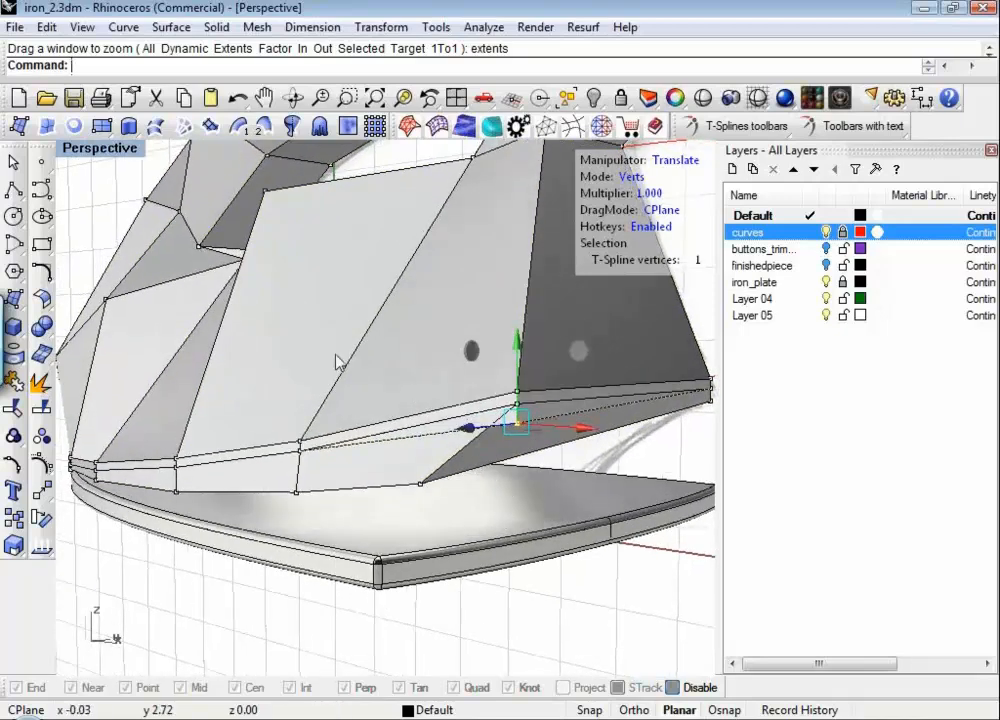
{"action": "right_click_drag", "start_coordinate": [380, 383], "coordinate": [364, 410], "text": "shift"}
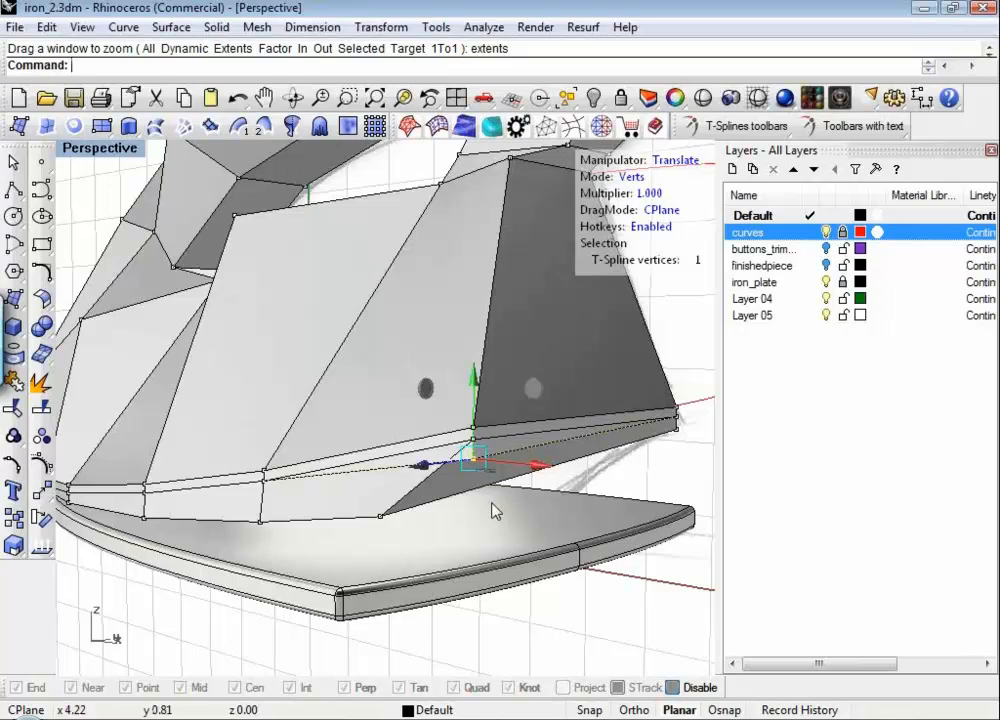
{"action": "key", "text": "ctrl+z"}
{"action": "left_click", "coordinate": [638, 480]}
Step: Select all vertices of the iron body and weld them together
{"action": "scroll", "coordinate": [630, 478], "scroll_direction": "down", "scroll_amount": 8}
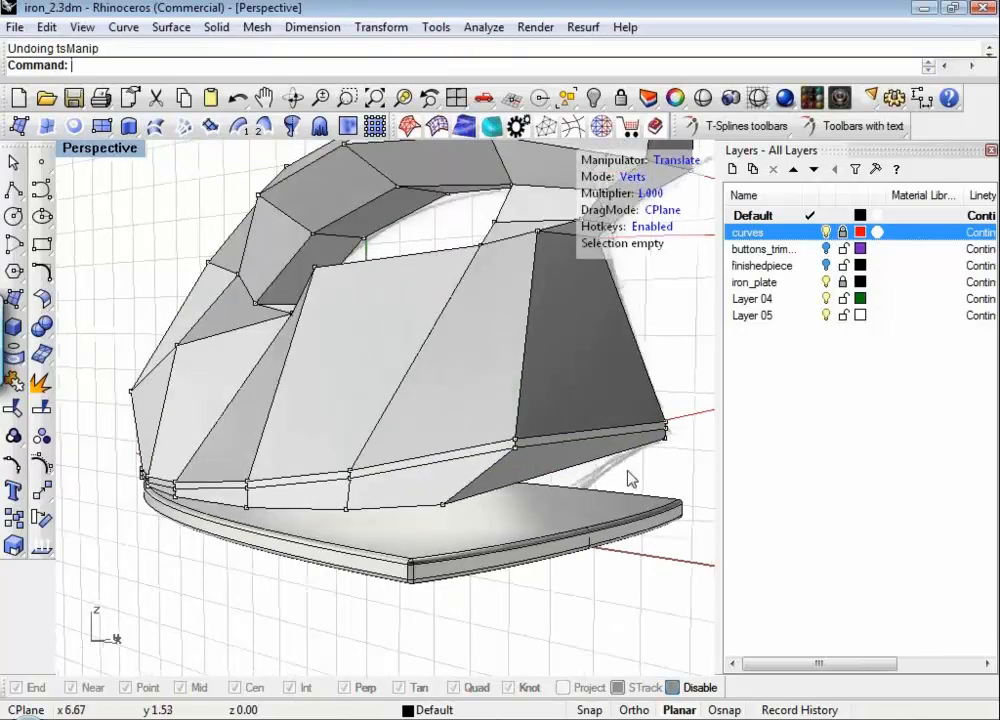
{"action": "right_click_drag", "start_coordinate": [628, 478], "coordinate": [580, 503], "text": "shift"}
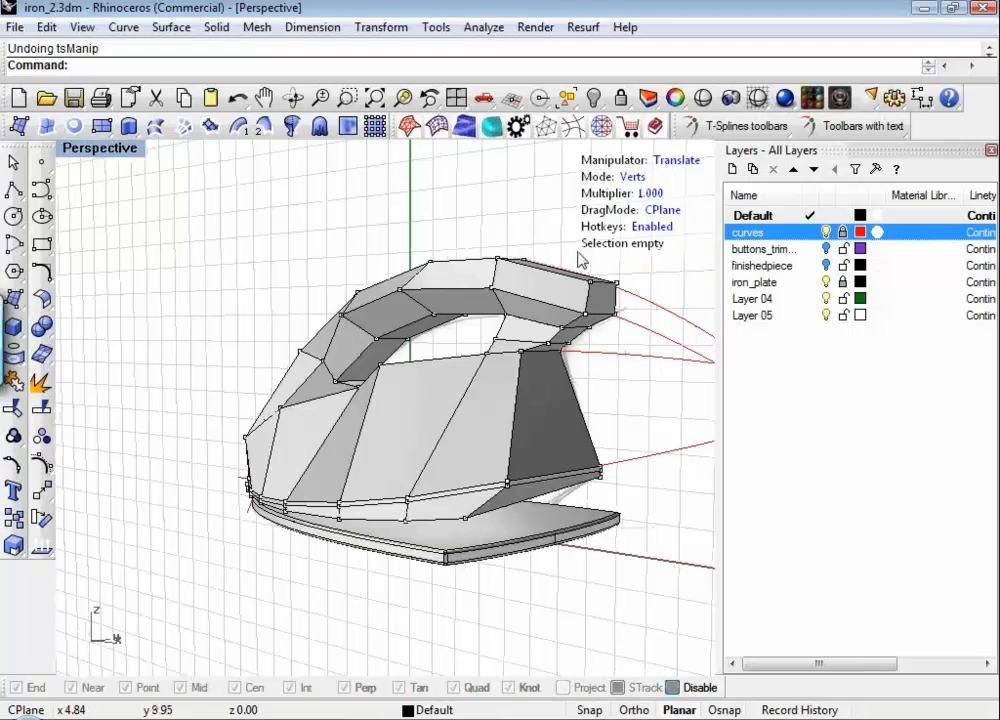
{"action": "left_click_drag", "start_coordinate": [74, 172], "coordinate": [704, 552]}
{"action": "right_click", "coordinate": [215, 397]}
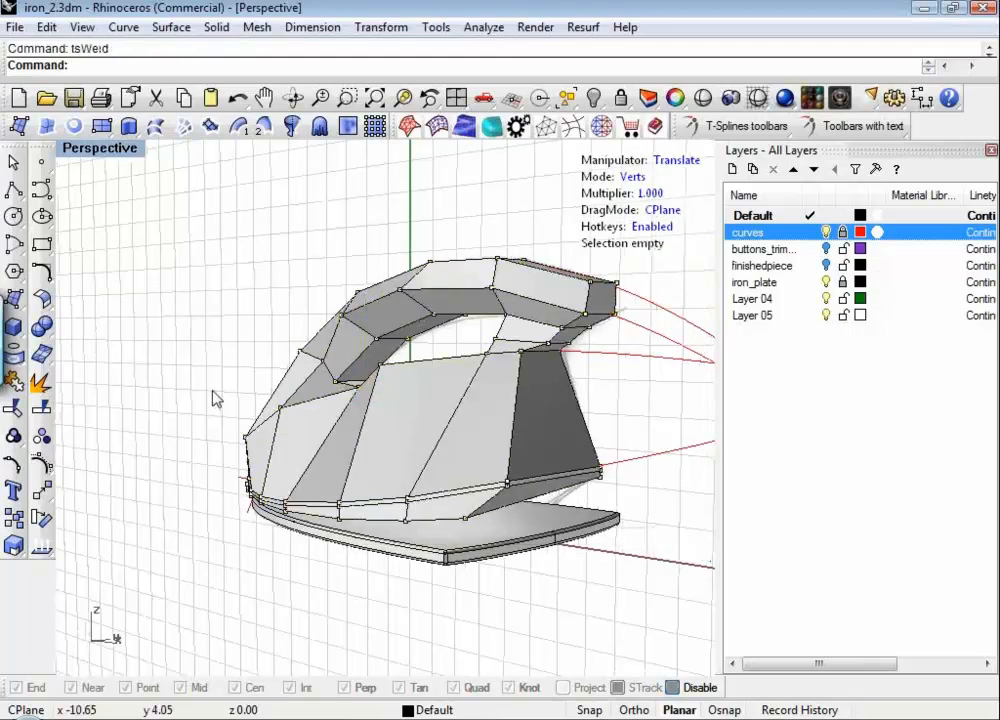
Step: Lower the middle-row vertex at the rear side corner of the welded body slightly
{"action": "right_click_drag", "start_coordinate": [390, 533], "coordinate": [404, 527]}
{"action": "scroll", "coordinate": [440, 505], "scroll_direction": "up", "scroll_amount": 5}
{"action": "left_click", "coordinate": [469, 482]}
{"action": "left_click", "coordinate": [462, 405]}
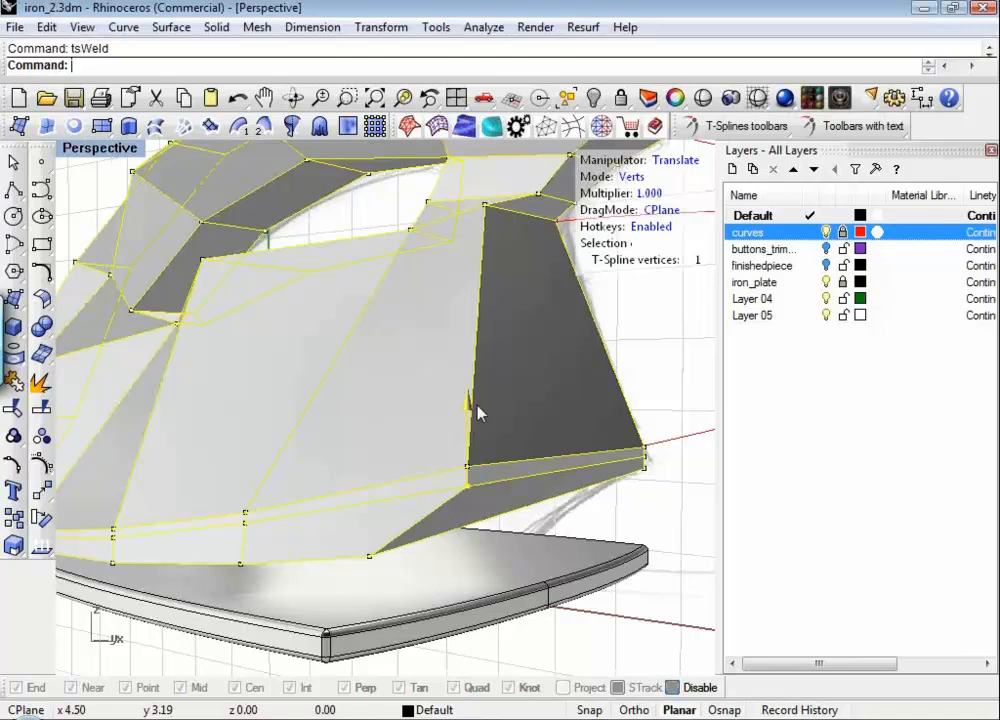
{"action": "left_click", "coordinate": [467, 468]}
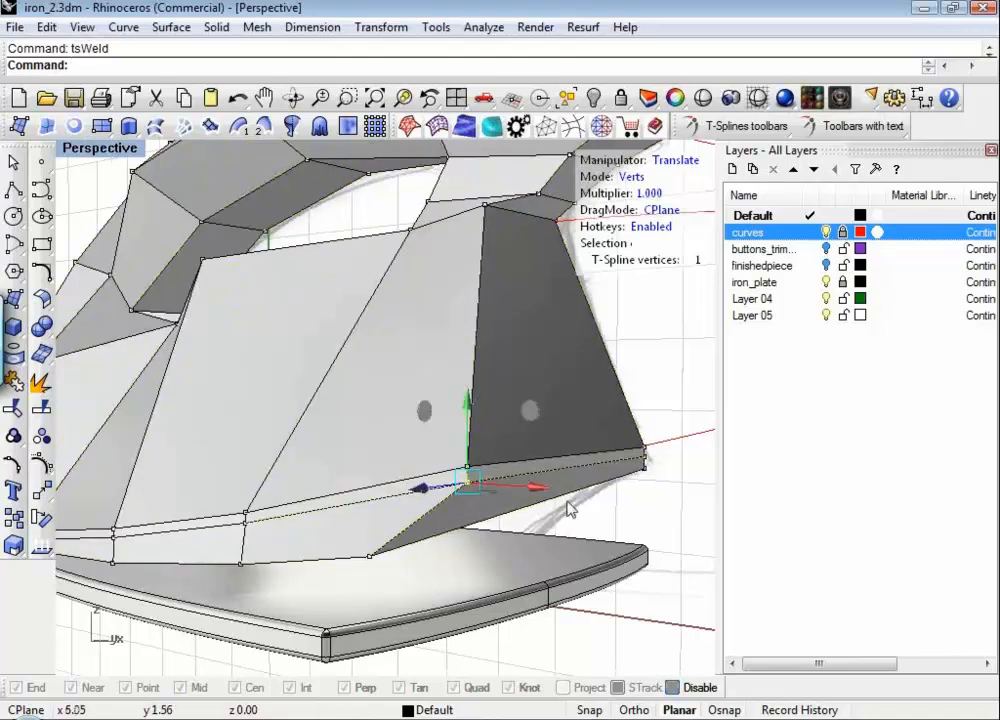
Step: Move the bottom vertex at the centre of the rear face down and inward to the sketched curve in the Front view
{"action": "scroll", "coordinate": [571, 509], "scroll_direction": "down", "scroll_amount": 3}
{"action": "right_click_drag", "start_coordinate": [562, 510], "coordinate": [596, 466]}
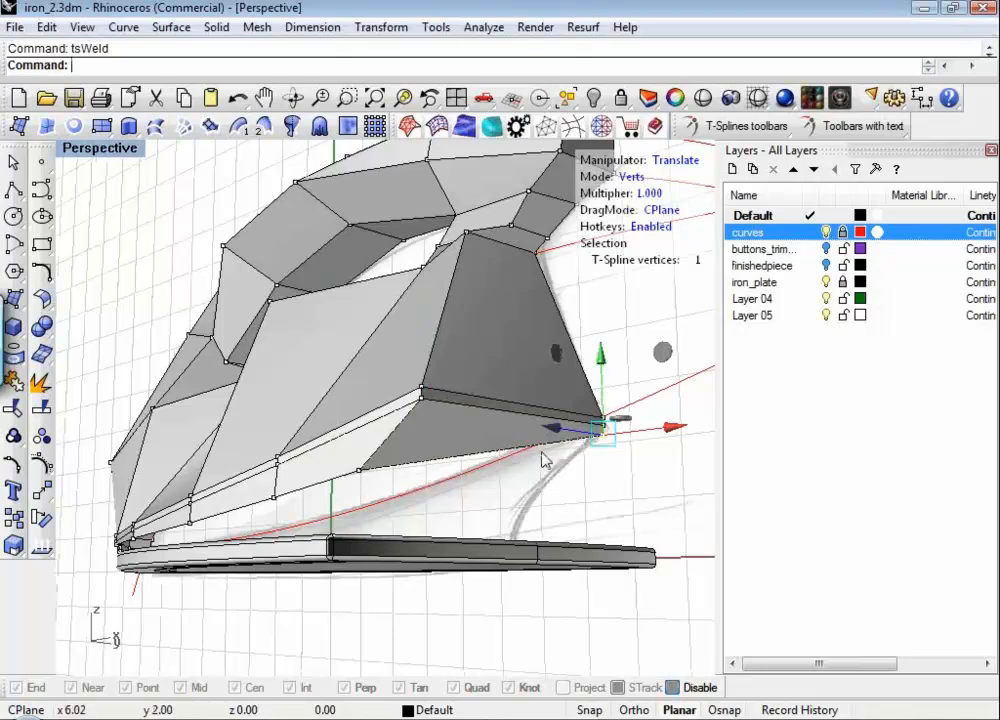
{"action": "right_click_drag", "start_coordinate": [437, 449], "coordinate": [416, 524]}
{"action": "key", "text": "Return"}
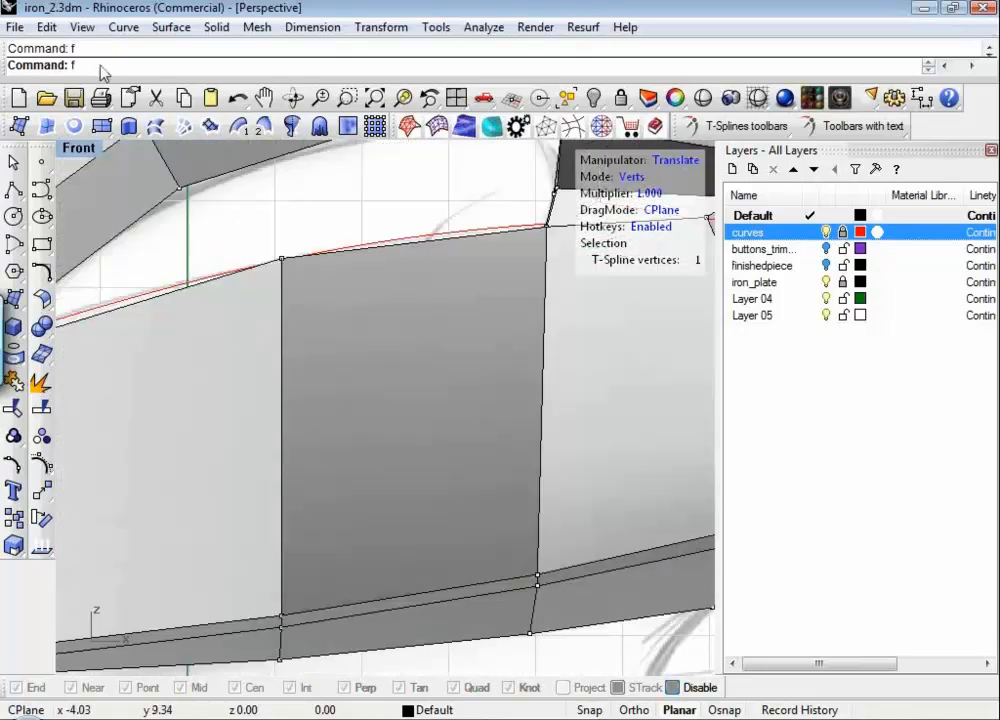
{"action": "left_click", "coordinate": [612, 410]}
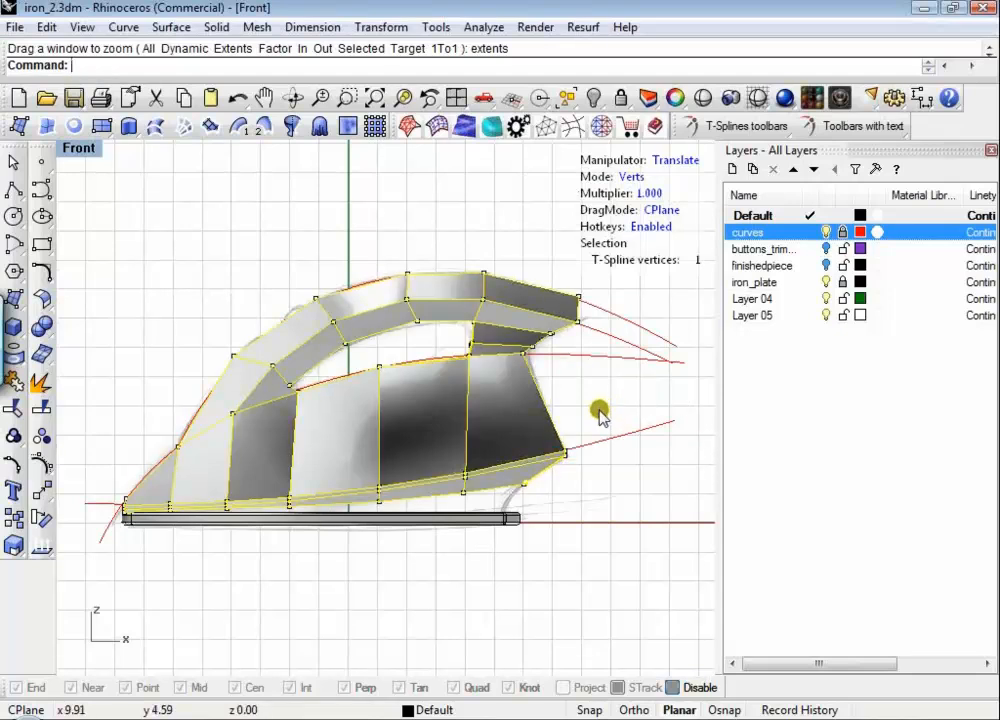
{"action": "key", "text": "Escape"}
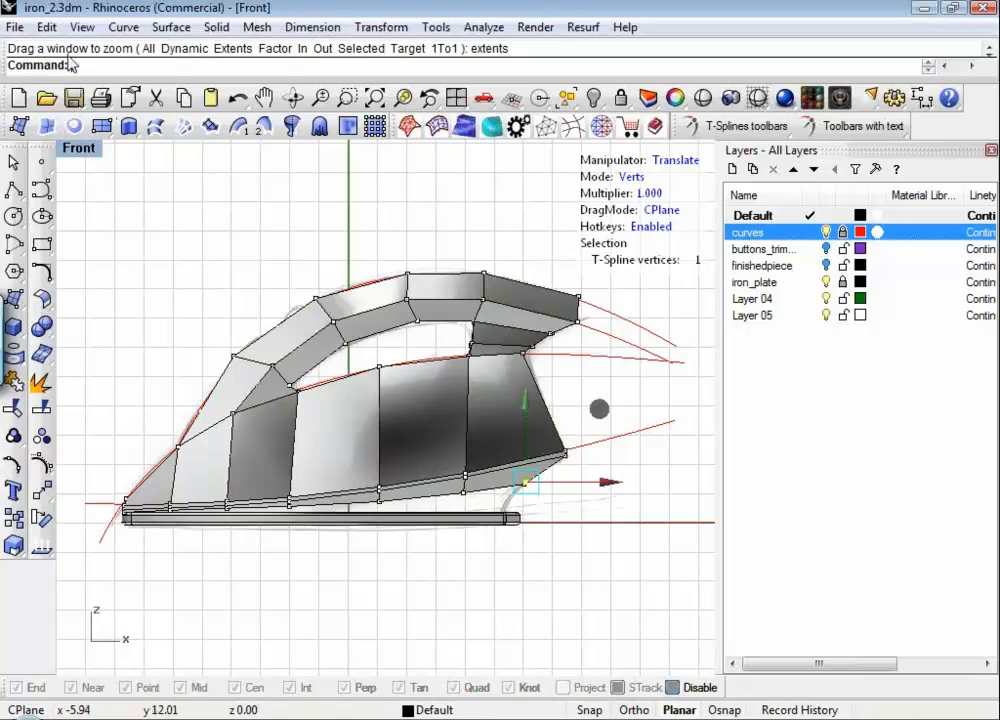
Step: Extrude the eight lower boundary edges of the body's side and nose in two rows down and forward in the Perspective view
{"action": "type", "text": "P"}
{"action": "key", "text": "Return"}
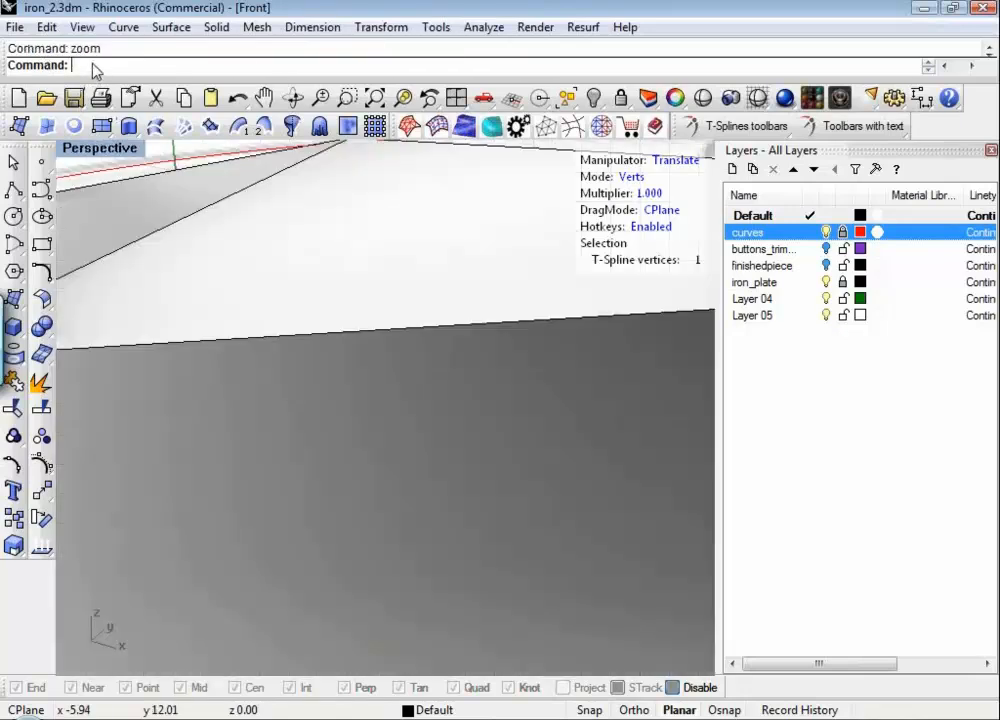
{"action": "right_click_drag", "start_coordinate": [370, 574], "coordinate": [375, 462]}
{"action": "scroll", "coordinate": [342, 498], "scroll_direction": "up", "scroll_amount": 5}
{"action": "key", "text": "s"}
{"action": "left_click", "coordinate": [458, 424]}
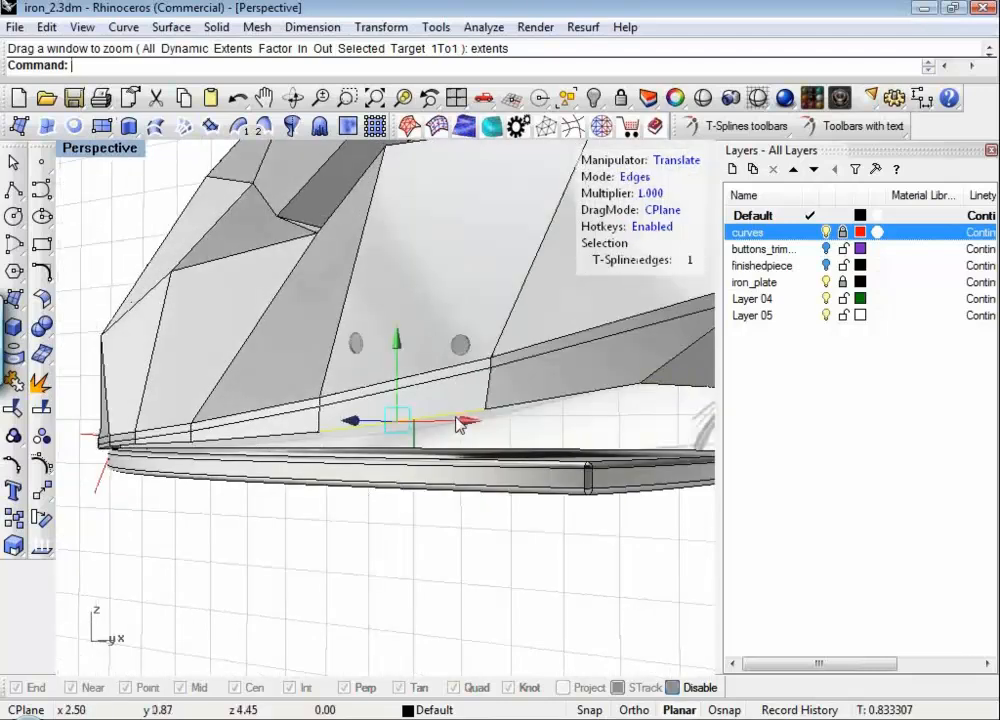
{"action": "left_click", "coordinate": [549, 414], "text": "shift"}
{"action": "left_click", "coordinate": [676, 395]}
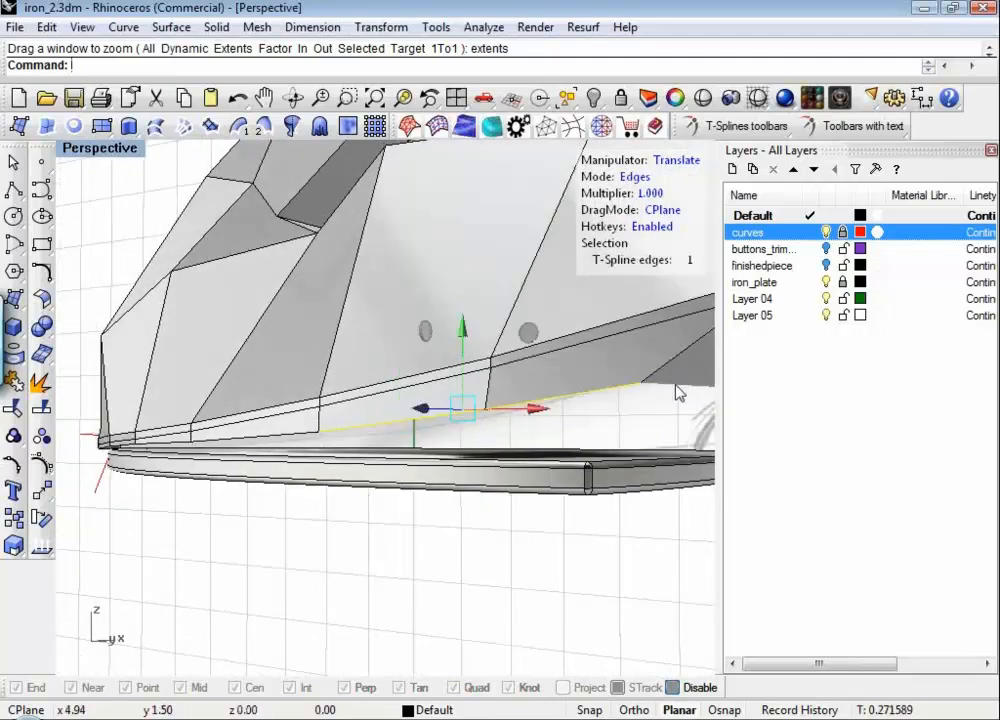
{"action": "left_click", "coordinate": [614, 395], "text": "shift"}
{"action": "left_click", "coordinate": [450, 424], "text": "shift"}
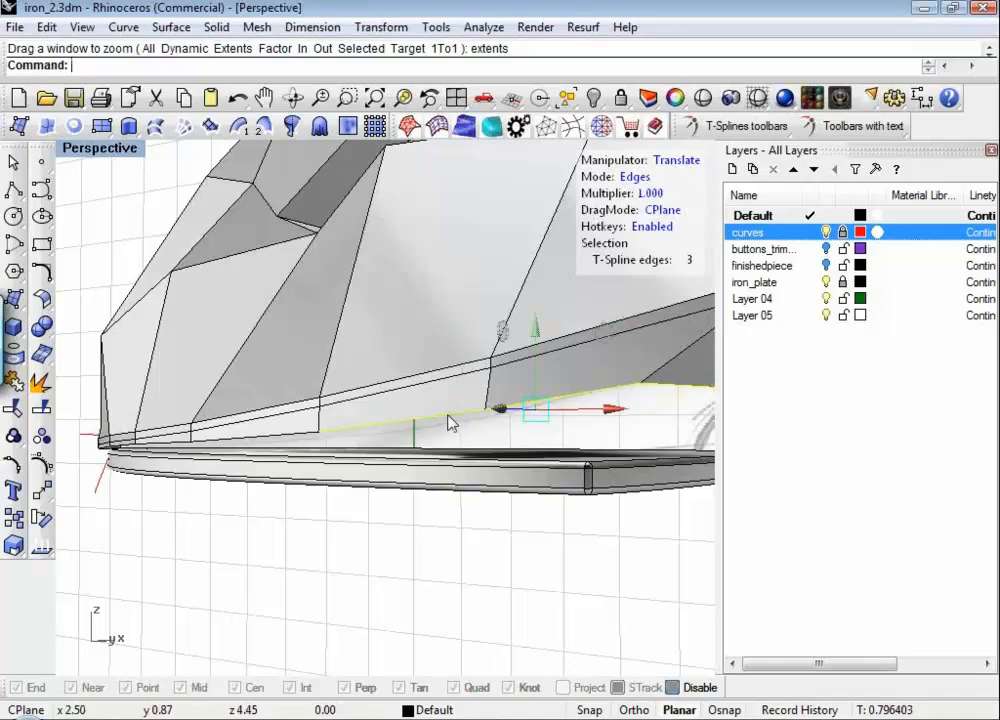
{"action": "left_click", "coordinate": [140, 443], "text": "shift"}
{"action": "left_click", "coordinate": [163, 442], "text": "shift"}
{"action": "right_click_drag", "start_coordinate": [165, 483], "coordinate": [155, 499]}
{"action": "scroll", "coordinate": [155, 499], "scroll_direction": "down", "scroll_amount": 9}
{"action": "scroll", "coordinate": [304, 500], "scroll_direction": "up", "scroll_amount": 8}
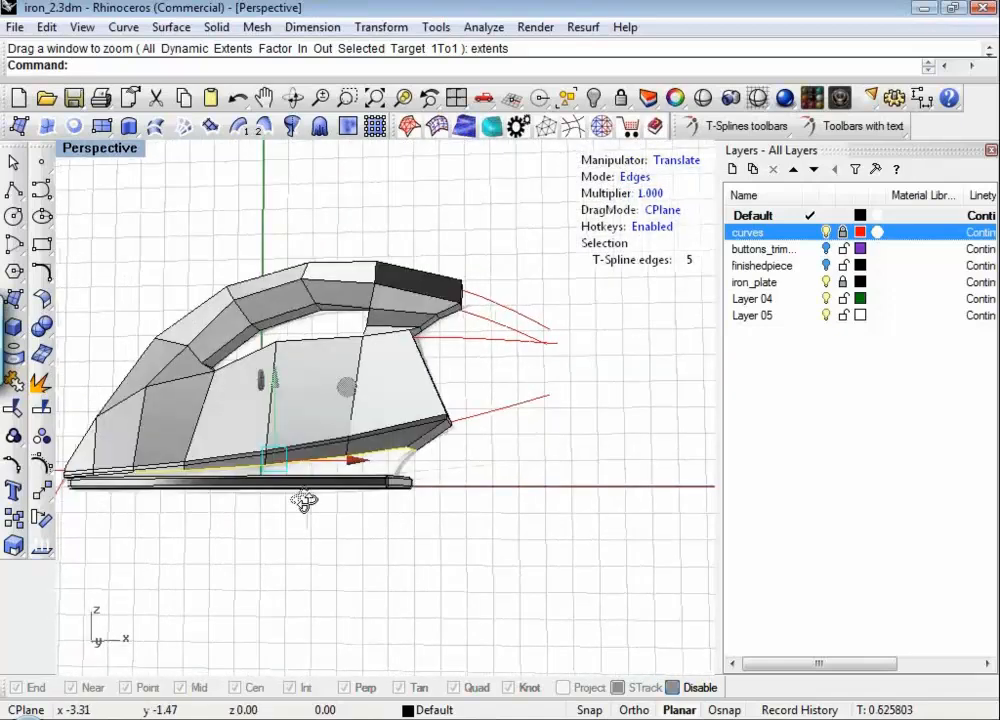
{"action": "left_click", "coordinate": [363, 425], "text": "shift"}
{"action": "left_click", "coordinate": [362, 421], "text": "shift"}
{"action": "scroll", "coordinate": [288, 431], "scroll_direction": "up", "scroll_amount": 2}
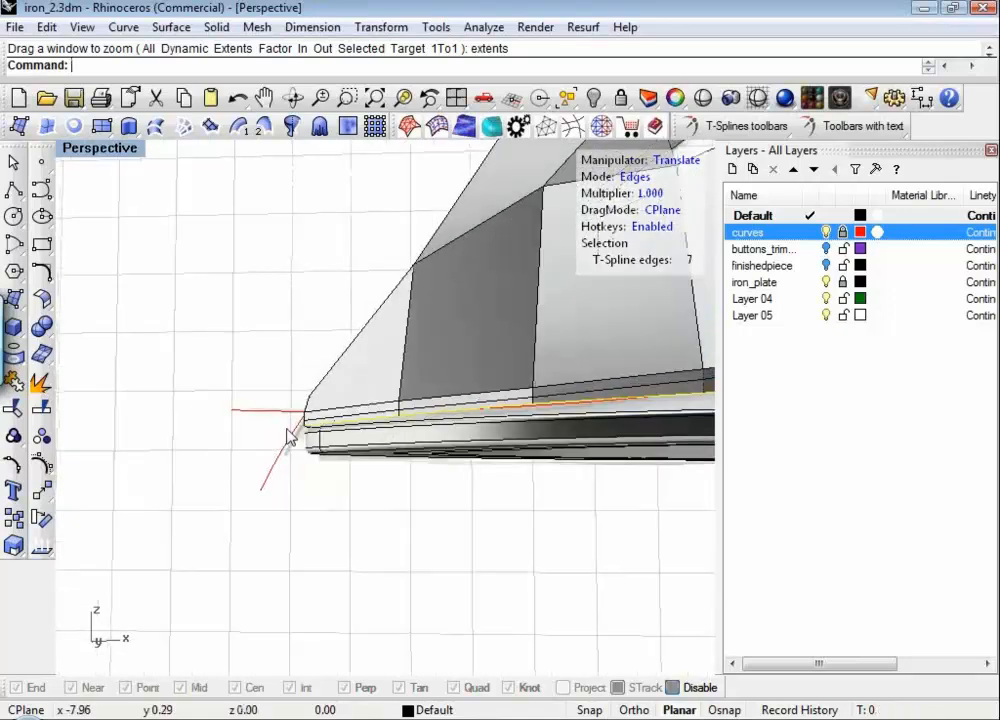
{"action": "right_click_drag", "start_coordinate": [288, 435], "coordinate": [357, 424]}
{"action": "left_click", "coordinate": [405, 424], "text": "shift"}
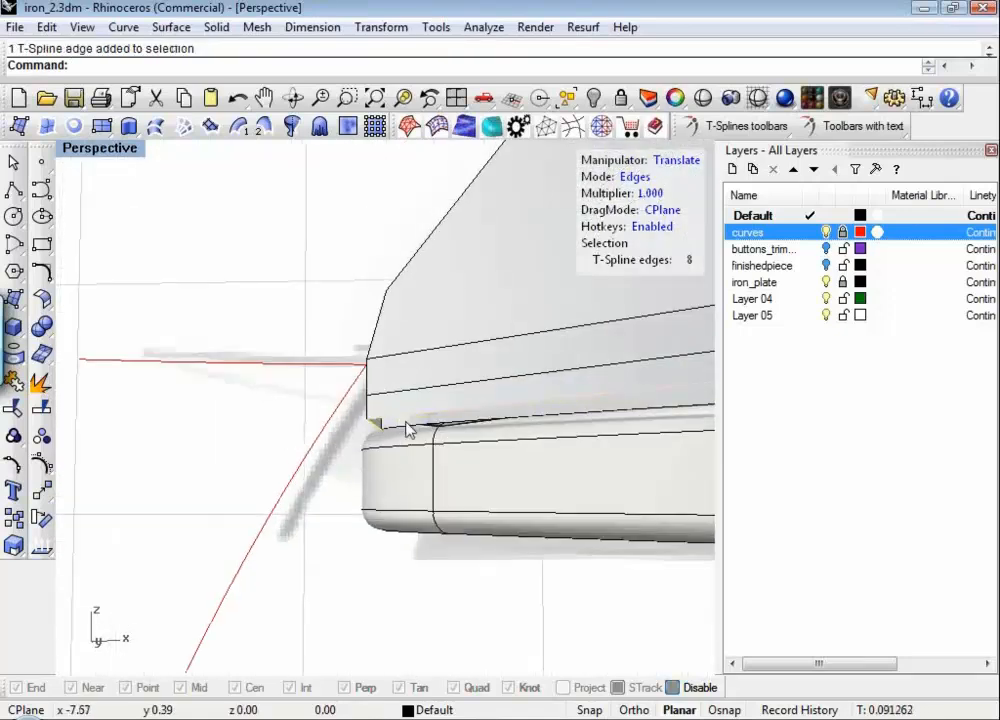
{"action": "right_click_drag", "start_coordinate": [407, 430], "coordinate": [440, 368]}
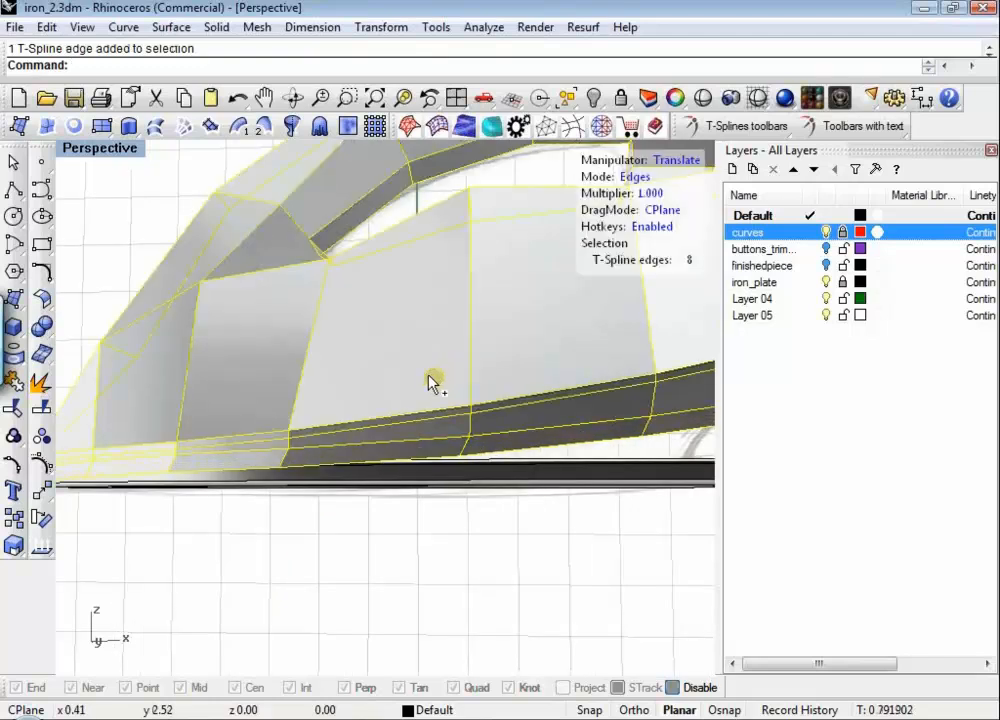
{"action": "left_click_drag", "start_coordinate": [430, 382], "coordinate": [432, 536]}
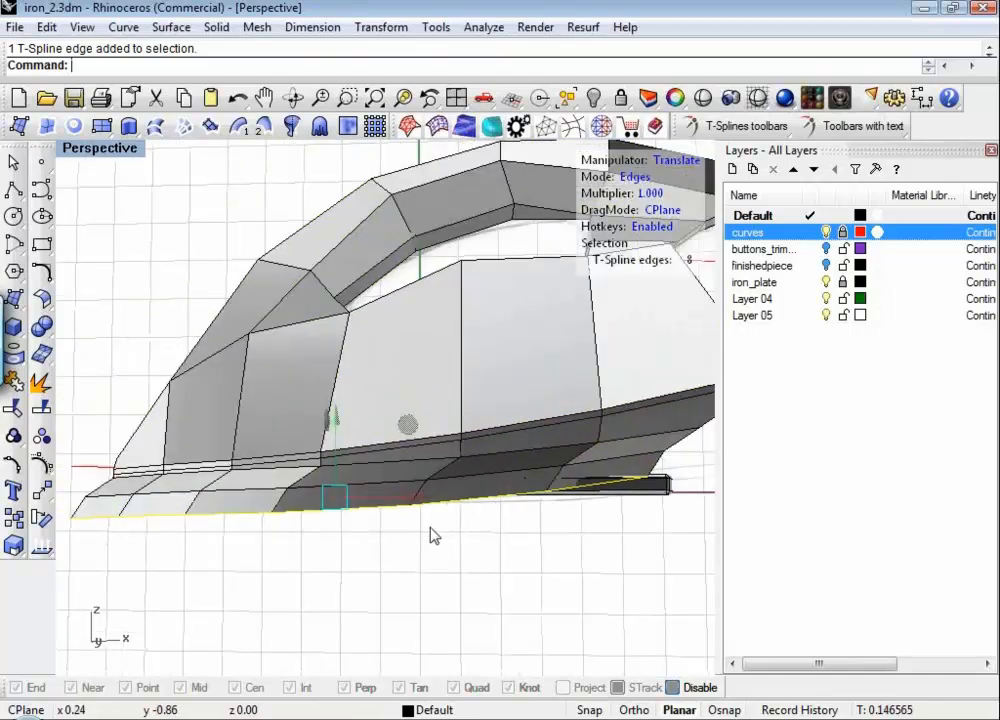
Step: Rotate the five edges of the first extruded row about their rear endpoint to raise their nose end slightly
{"action": "scroll", "coordinate": [440, 542], "scroll_direction": "down", "scroll_amount": 3}
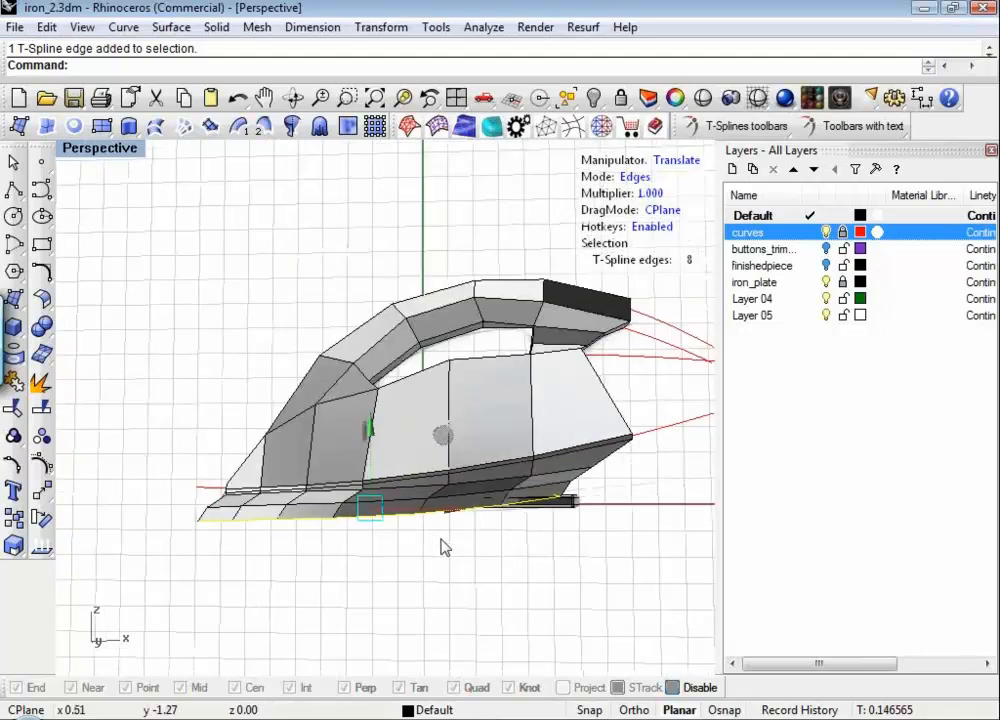
{"action": "scroll", "coordinate": [445, 547], "scroll_direction": "up", "scroll_amount": 5}
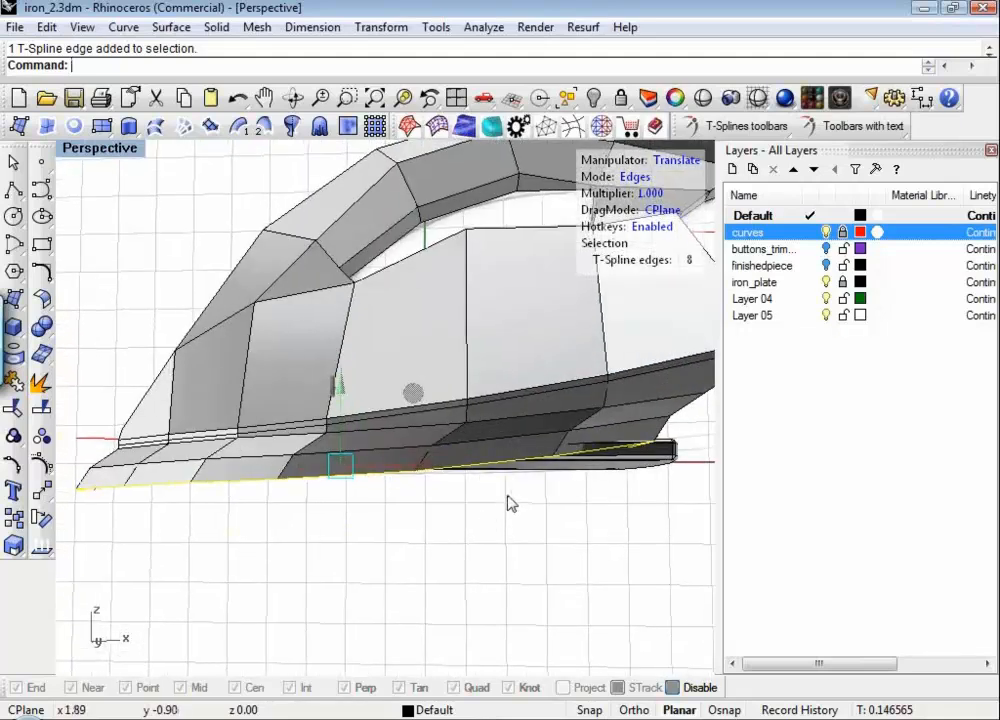
{"action": "left_click", "coordinate": [469, 449]}
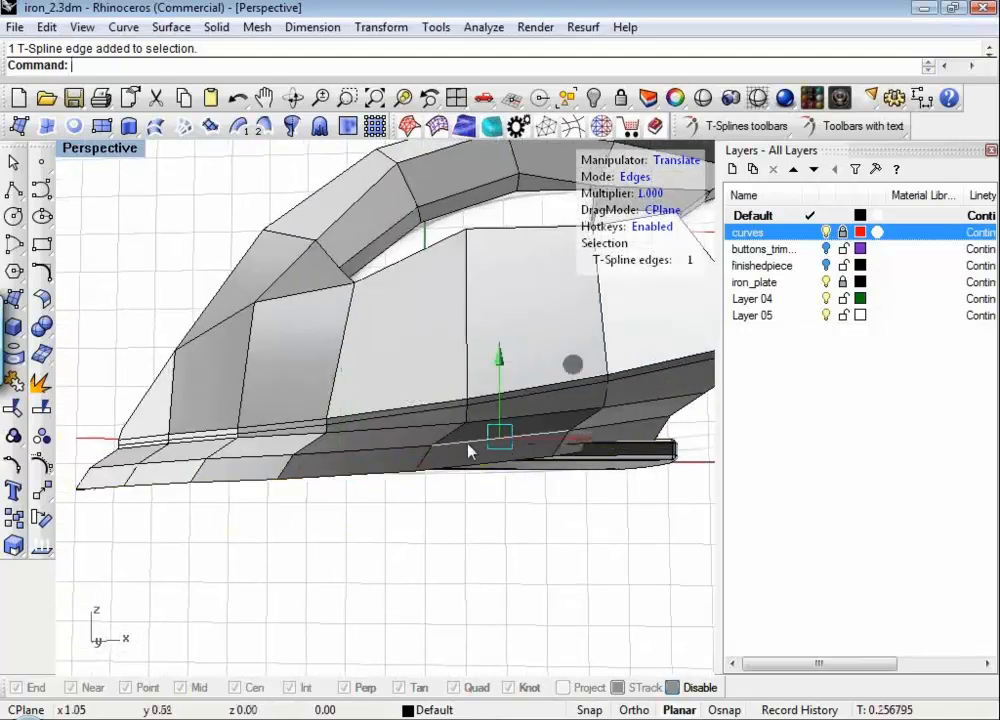
{"action": "left_click", "coordinate": [410, 447], "text": "shift"}
{"action": "left_click", "coordinate": [243, 455], "text": "shift"}
{"action": "left_click", "coordinate": [164, 460], "text": "shift"}
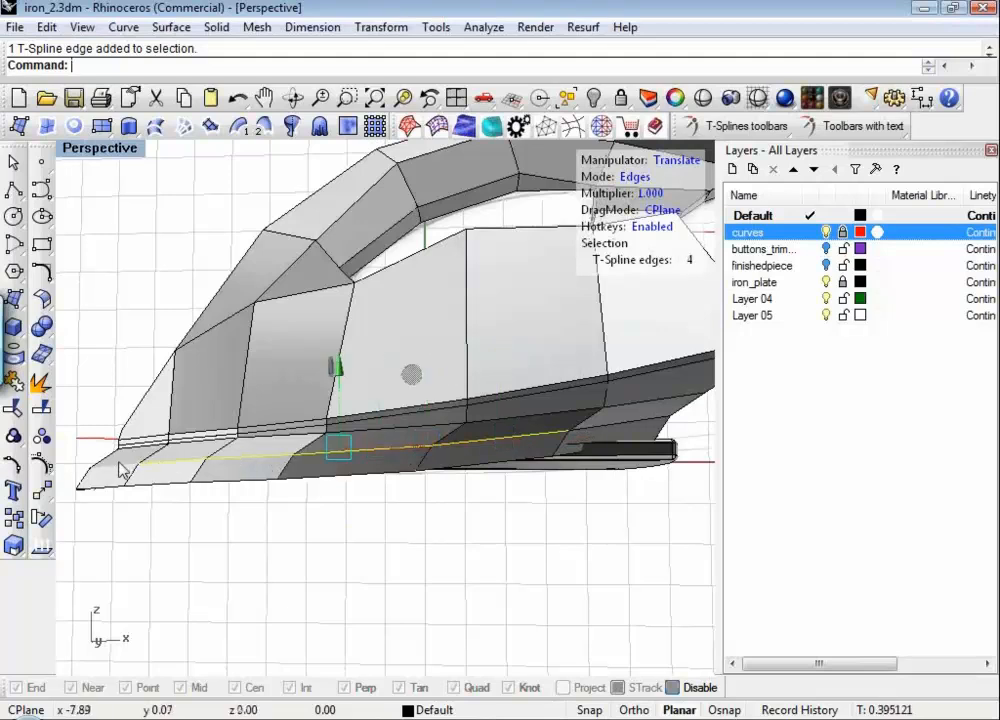
{"action": "left_click", "coordinate": [118, 468], "text": "shift"}
{"action": "key", "text": "e"}
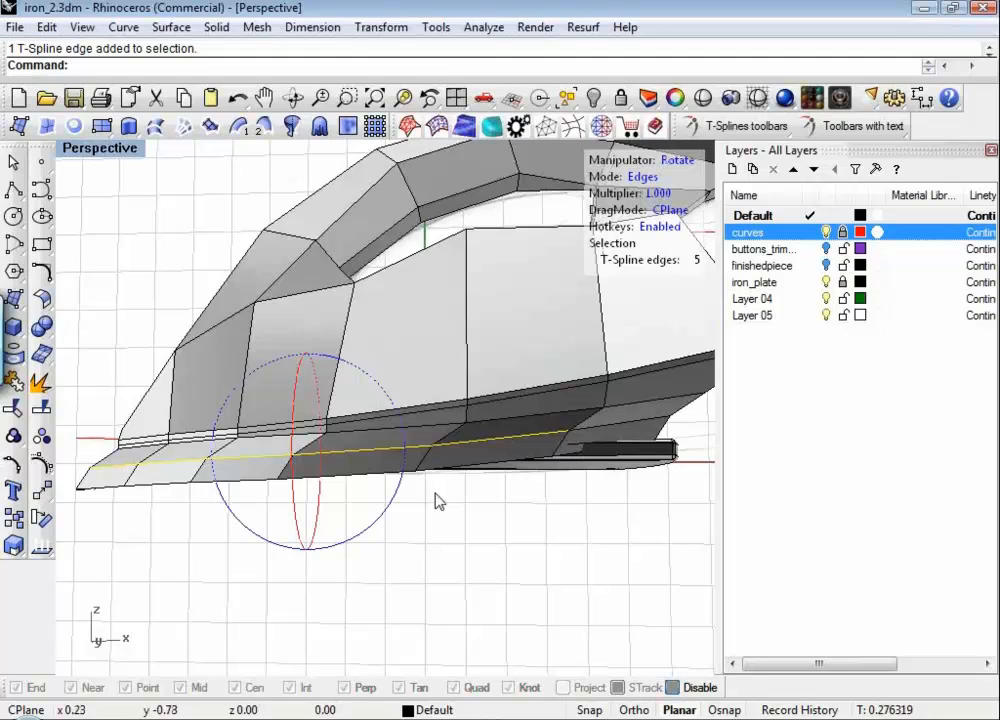
{"action": "key", "text": "t"}
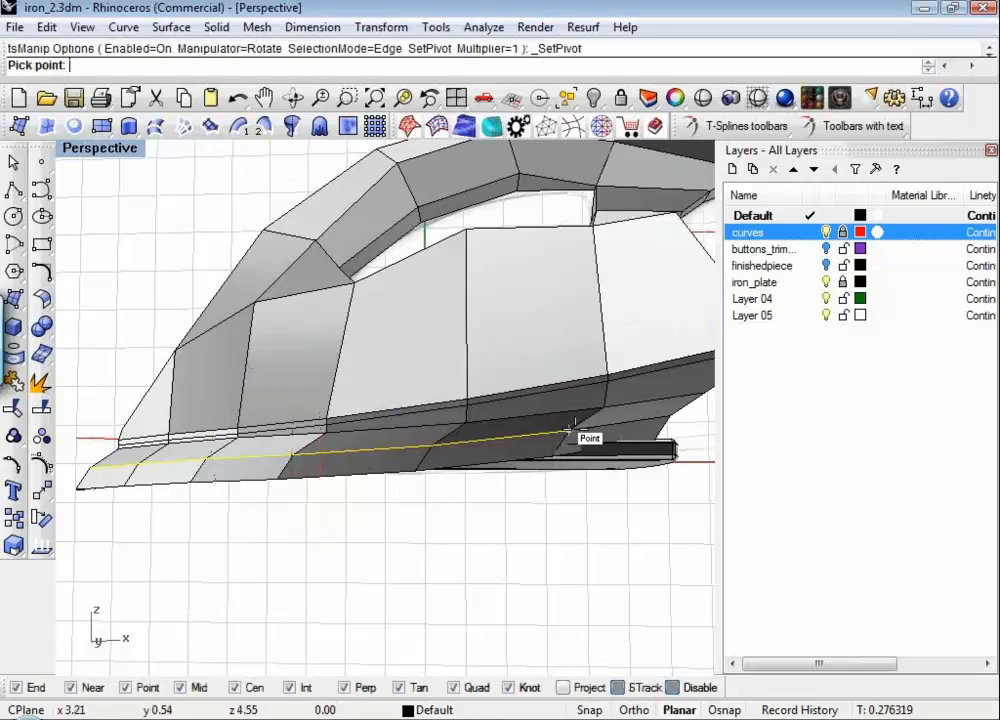
{"action": "left_click", "coordinate": [570, 428]}
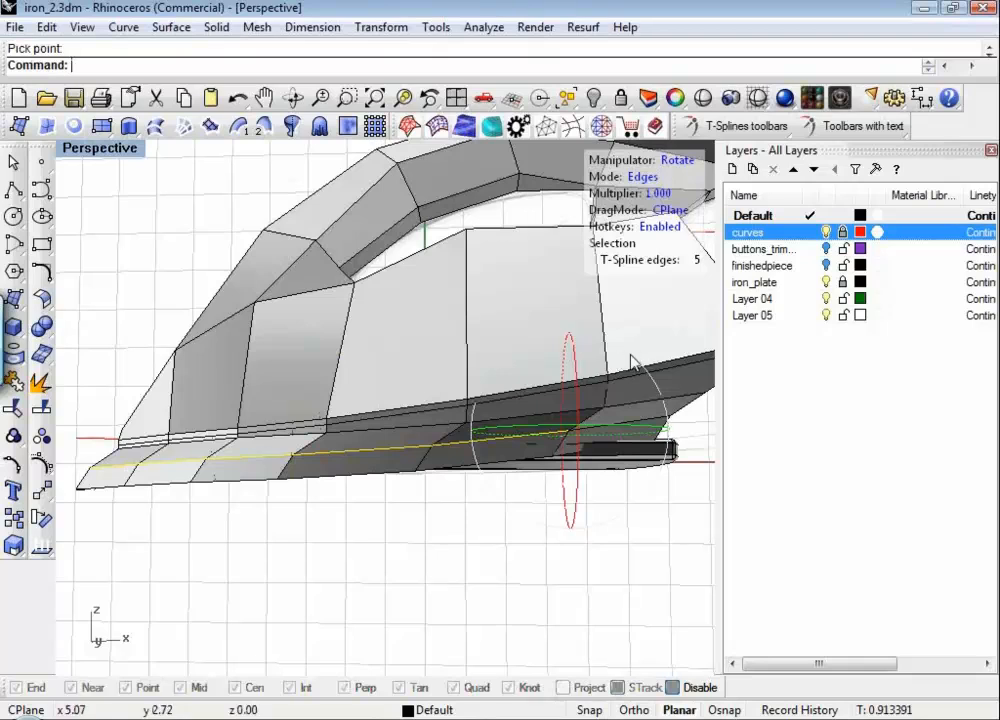
{"action": "left_click_drag", "start_coordinate": [630, 354], "coordinate": [632, 362]}
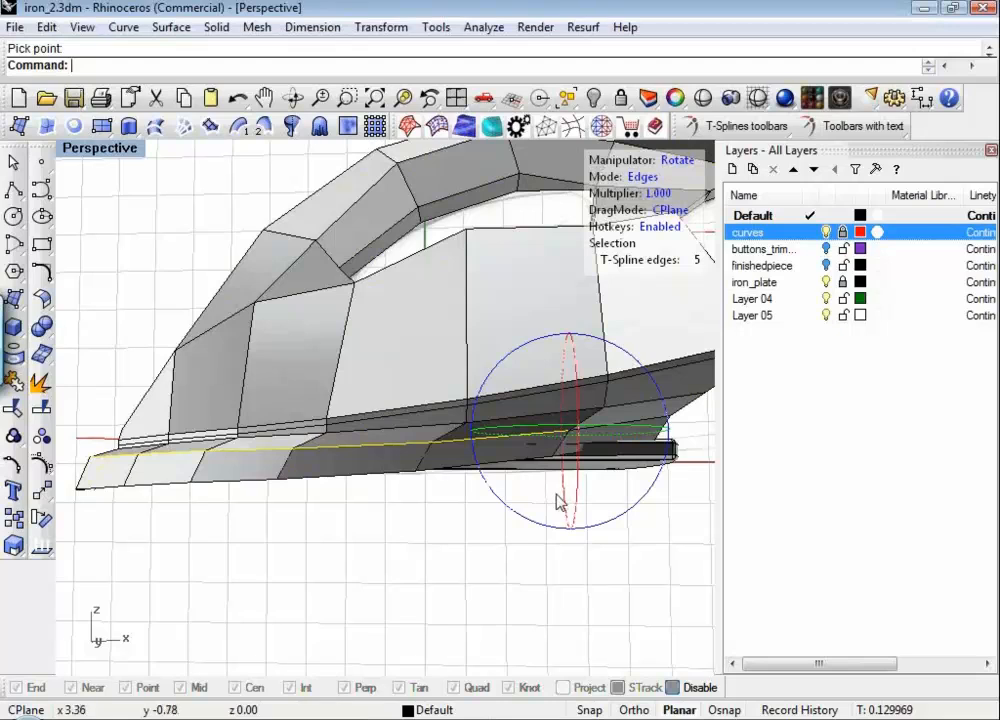
Step: Scale the five rotated edges along x about the rear pivot to pull their front end back toward the body's nose
{"action": "key", "text": "r"}
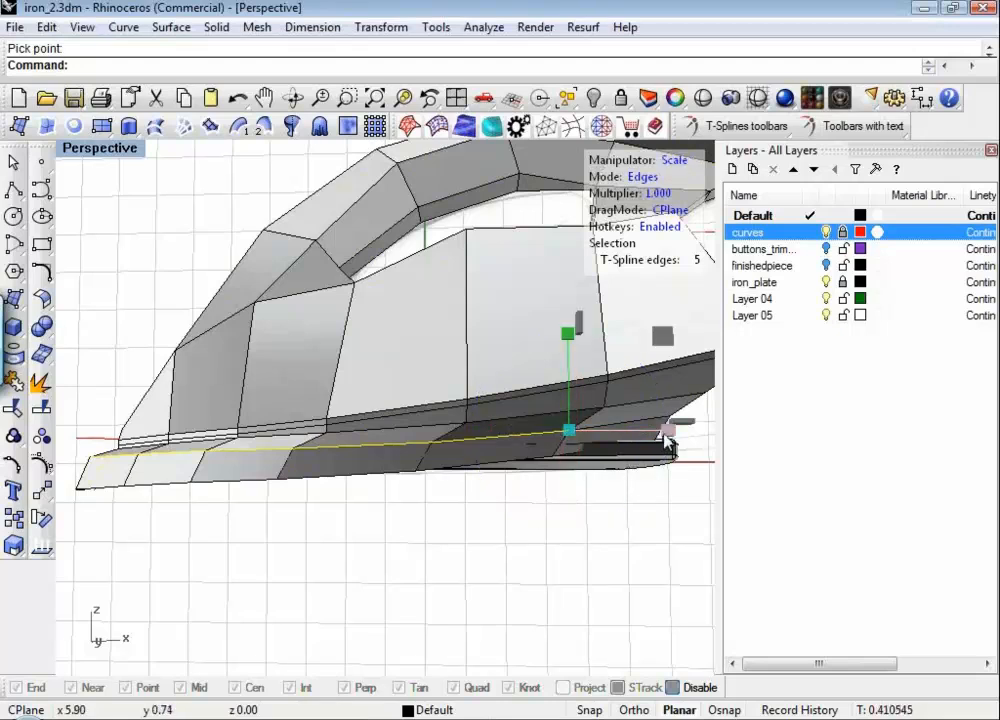
{"action": "left_click_drag", "start_coordinate": [664, 437], "coordinate": [663, 452]}
{"action": "left_click", "coordinate": [330, 517]}
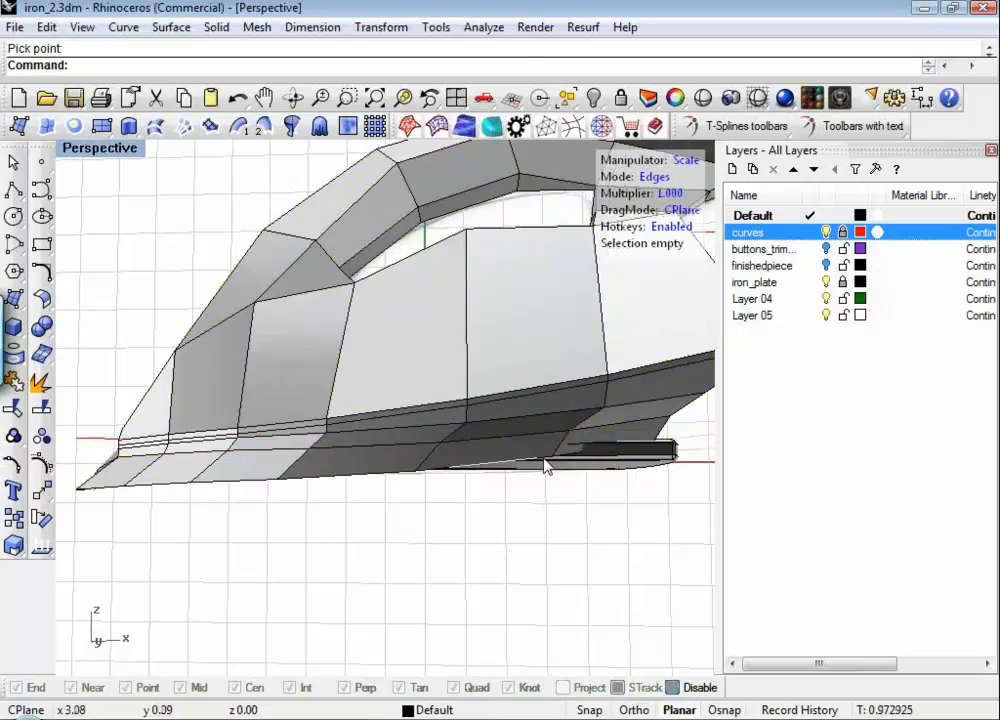
Step: Rotate the seven bottommost edges about their rear endpoint until the lower rim runs level with the plate
{"action": "left_click", "coordinate": [531, 467]}
{"action": "left_click", "coordinate": [252, 487], "text": "shift"}
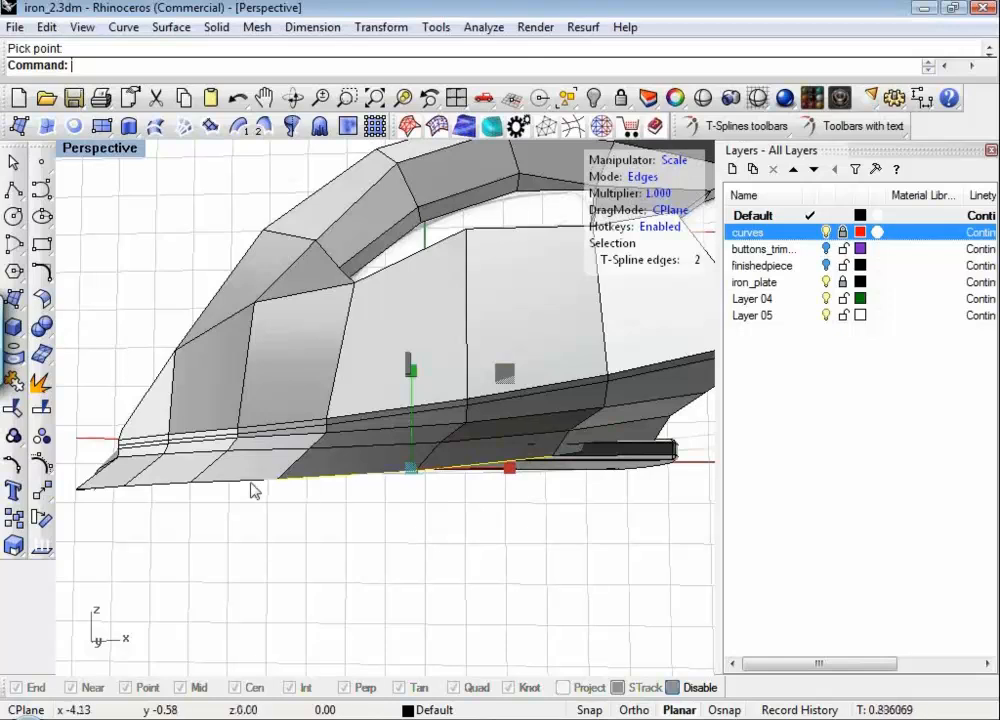
{"action": "left_click", "coordinate": [161, 492], "text": "shift"}
{"action": "left_click", "coordinate": [96, 493], "text": "shift"}
{"action": "left_click", "coordinate": [100, 485], "text": "shift"}
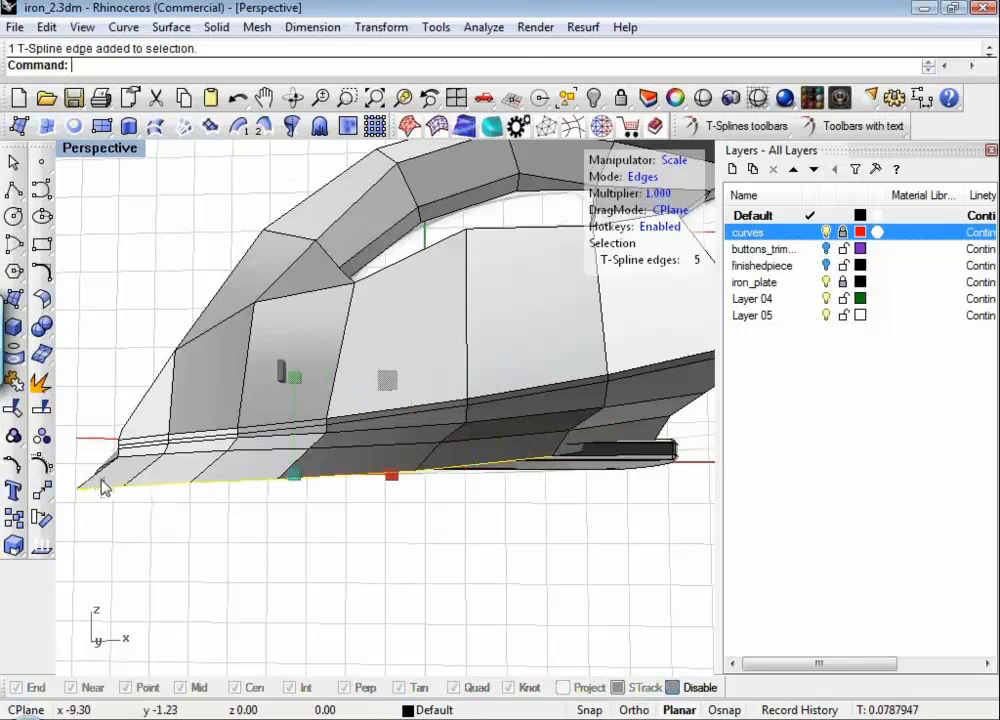
{"action": "left_click", "coordinate": [584, 458], "text": "shift"}
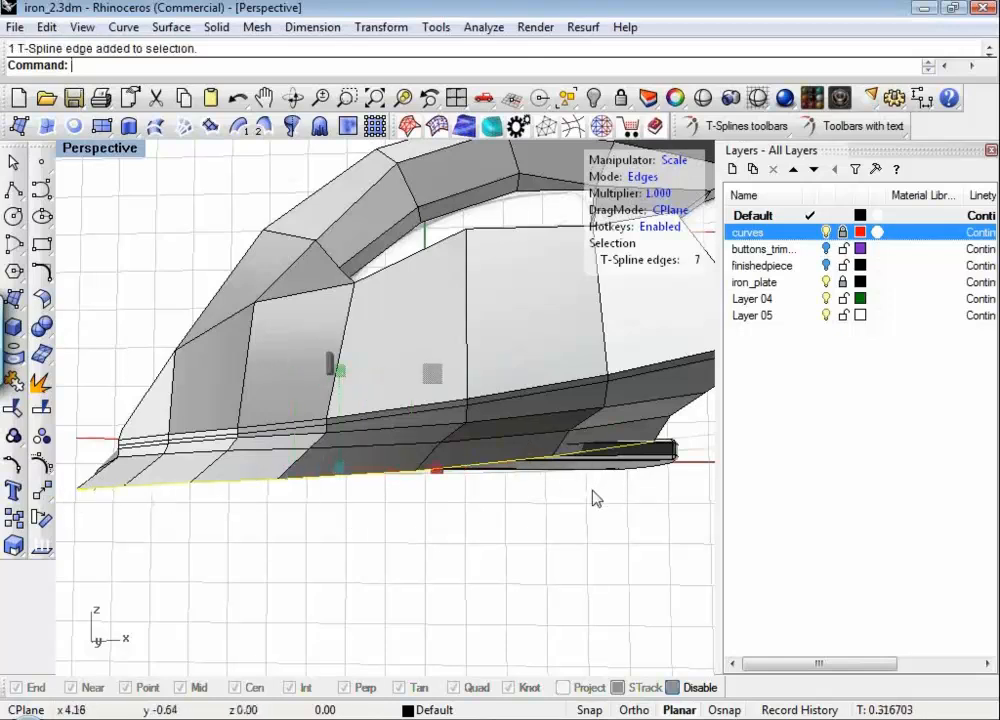
{"action": "key", "text": "e"}
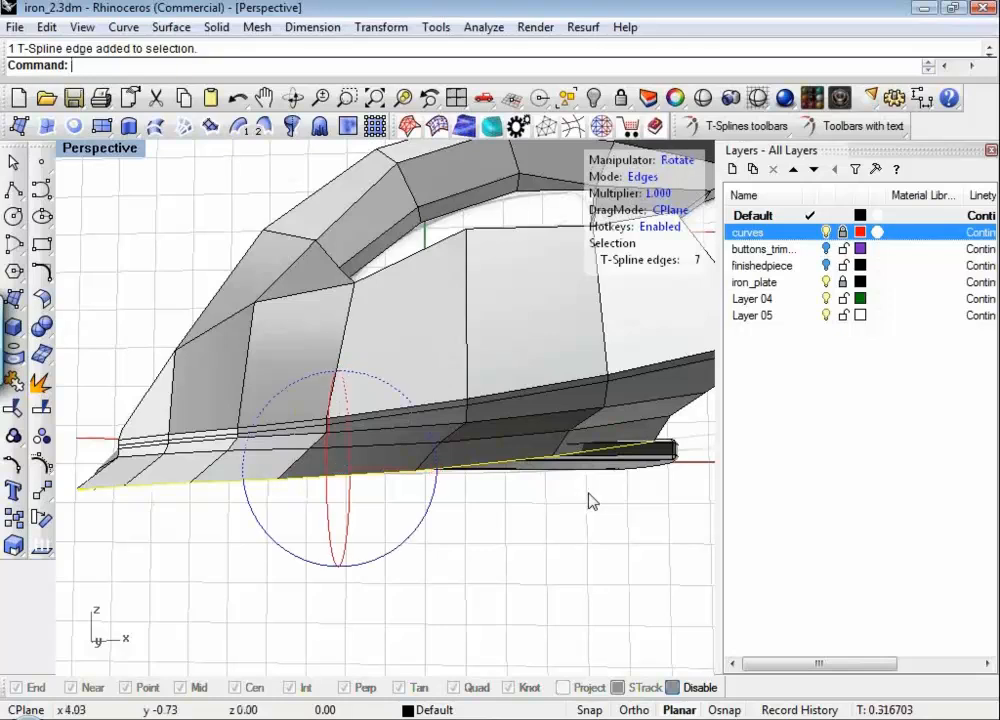
{"action": "key", "text": "t"}
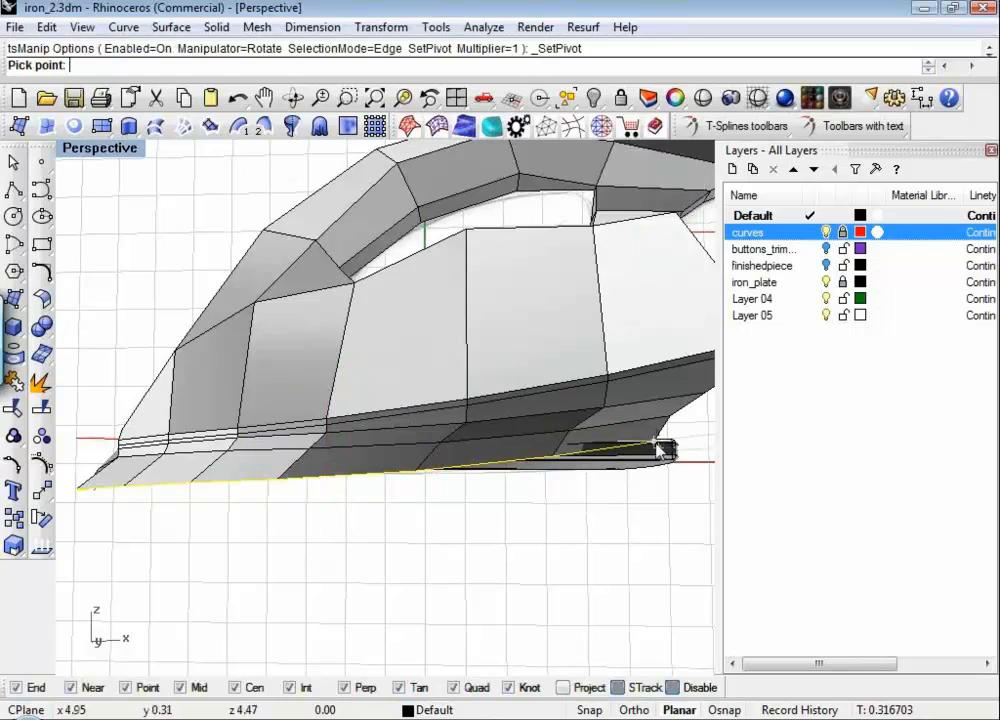
{"action": "left_click", "coordinate": [657, 449]}
{"action": "left_click_drag", "start_coordinate": [614, 362], "coordinate": [618, 361]}
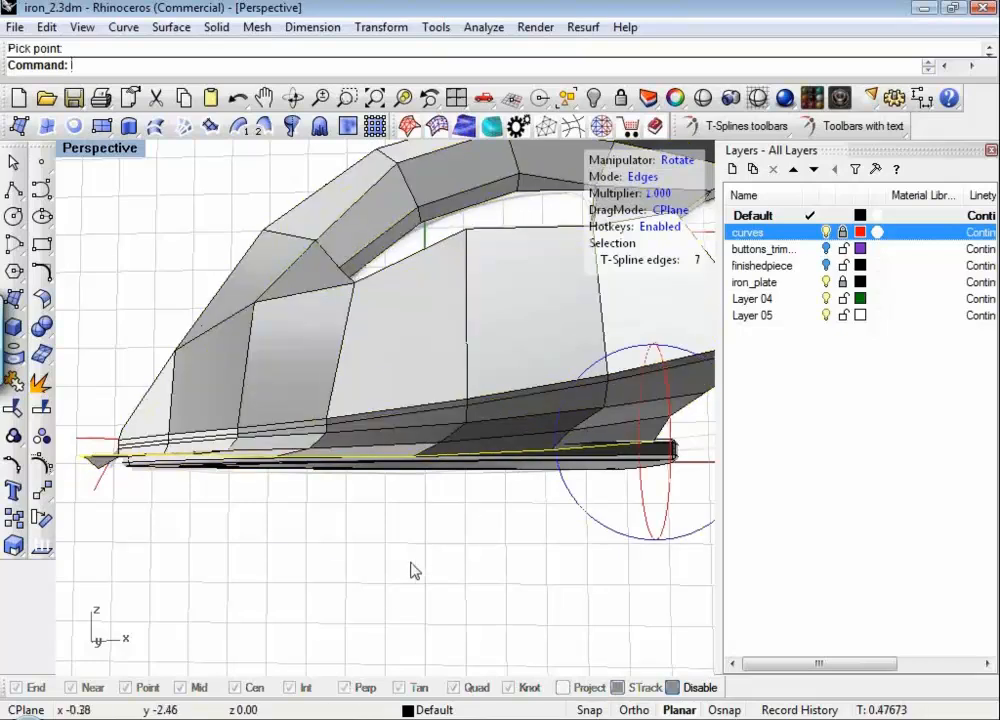
Step: Move the six edges of the row just above the extruded rows inward, from the rear side to the nose
{"action": "key", "text": "a"}
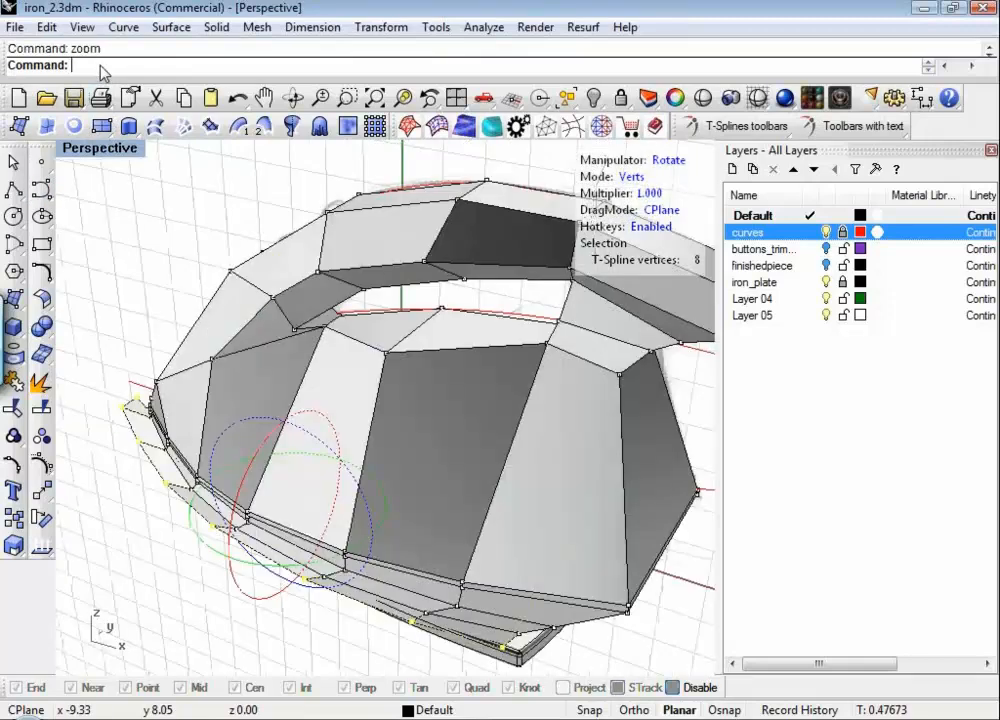
{"action": "right_click_drag", "start_coordinate": [242, 604], "coordinate": [250, 556]}
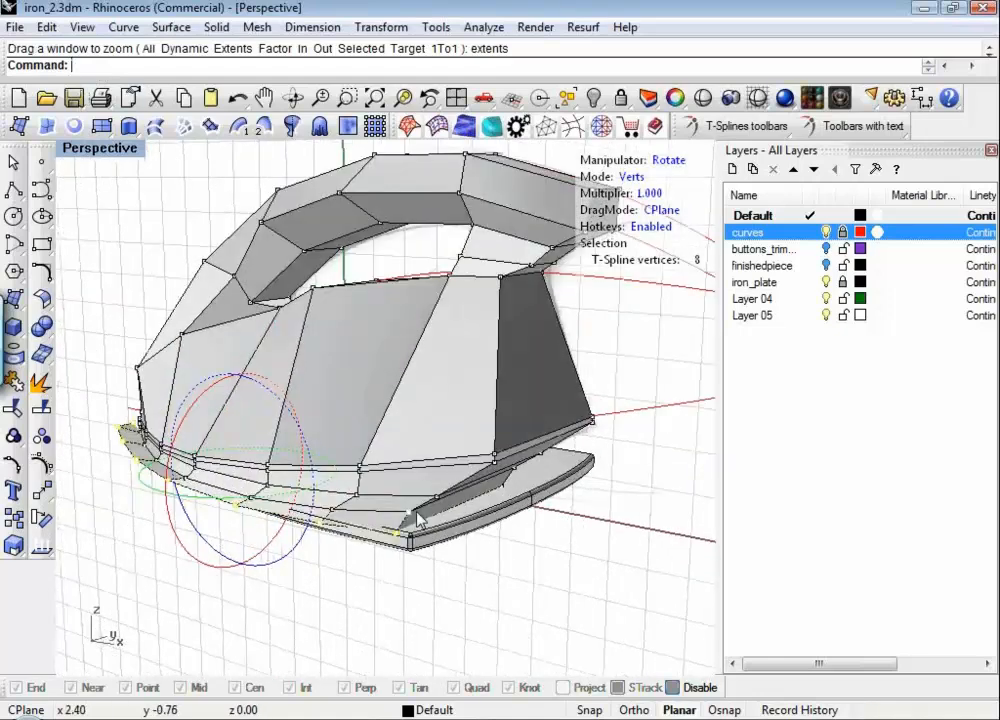
{"action": "key", "text": "w"}
{"action": "scroll", "coordinate": [428, 532], "scroll_direction": "up", "scroll_amount": 4}
{"action": "right_click_drag", "start_coordinate": [435, 542], "coordinate": [342, 494]}
{"action": "key", "text": "Escape"}
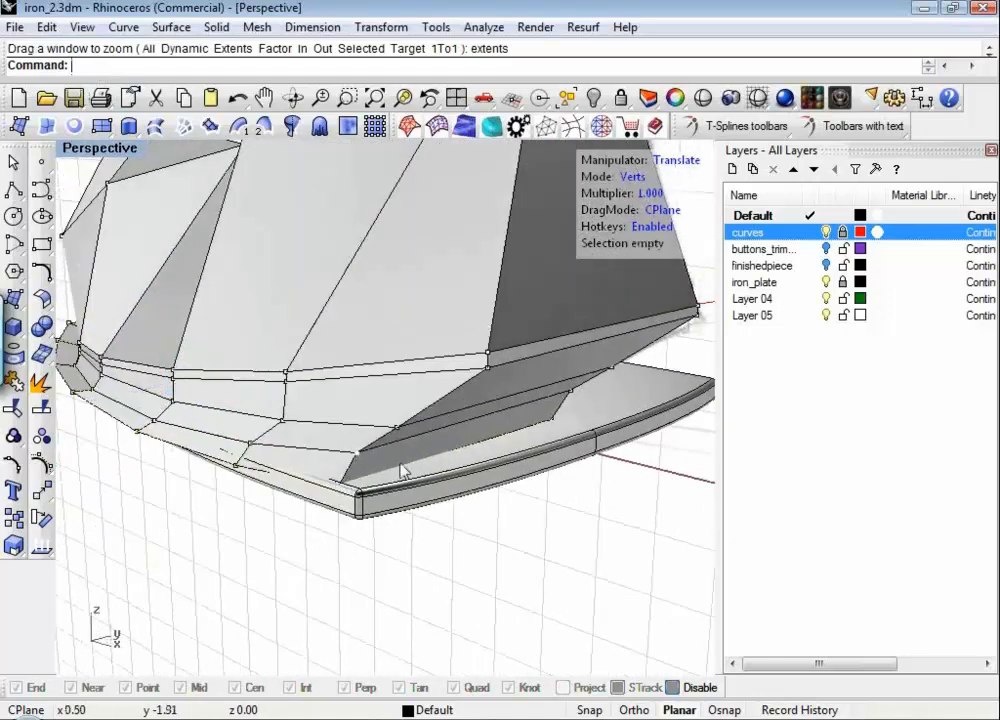
{"action": "right_click_drag", "start_coordinate": [402, 472], "coordinate": [416, 507]}
{"action": "key", "text": "s"}
{"action": "left_click", "coordinate": [349, 443]}
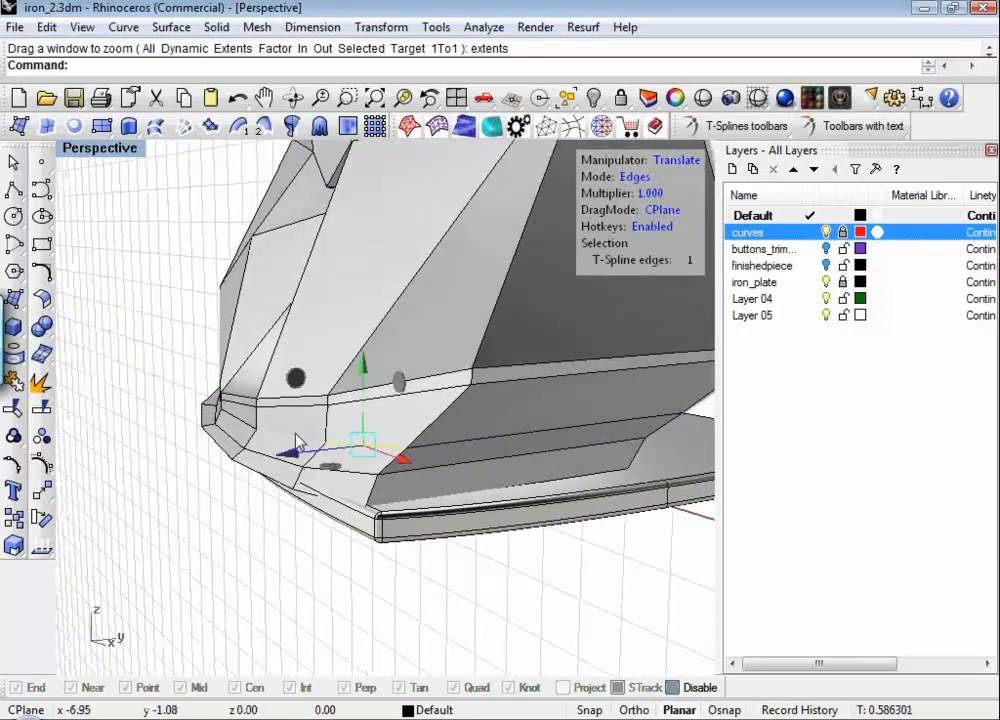
{"action": "left_click", "coordinate": [293, 434], "text": "shift"}
{"action": "left_click", "coordinate": [240, 428], "text": "shift"}
{"action": "right_click_drag", "start_coordinate": [223, 424], "coordinate": [361, 464]}
{"action": "left_click", "coordinate": [160, 445], "text": "shift"}
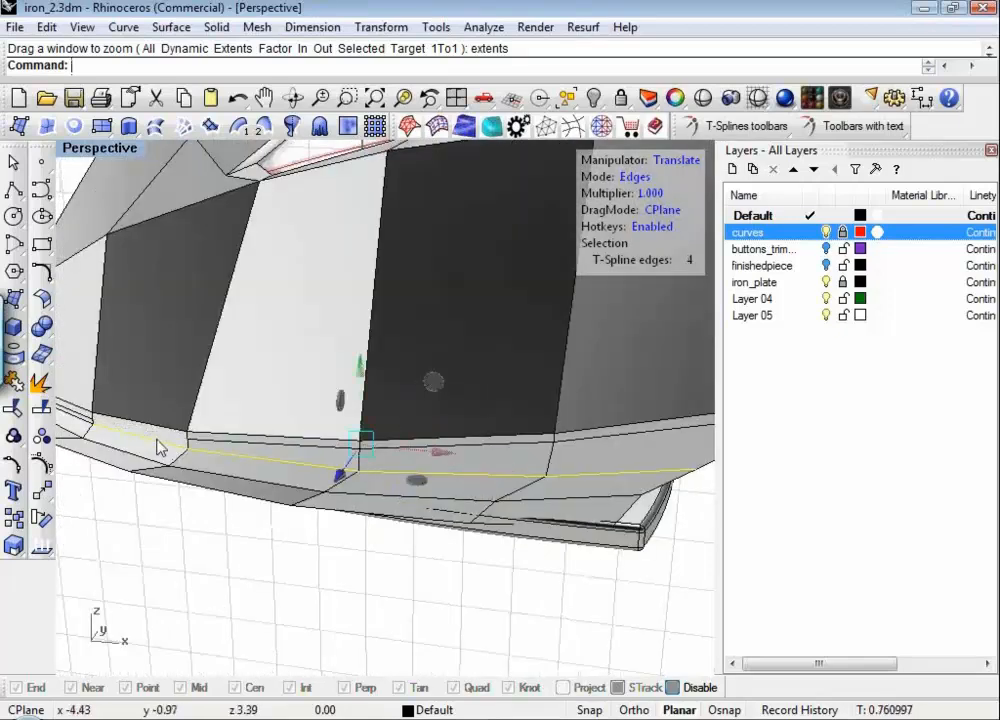
{"action": "right_click_drag", "start_coordinate": [85, 432], "coordinate": [362, 508]}
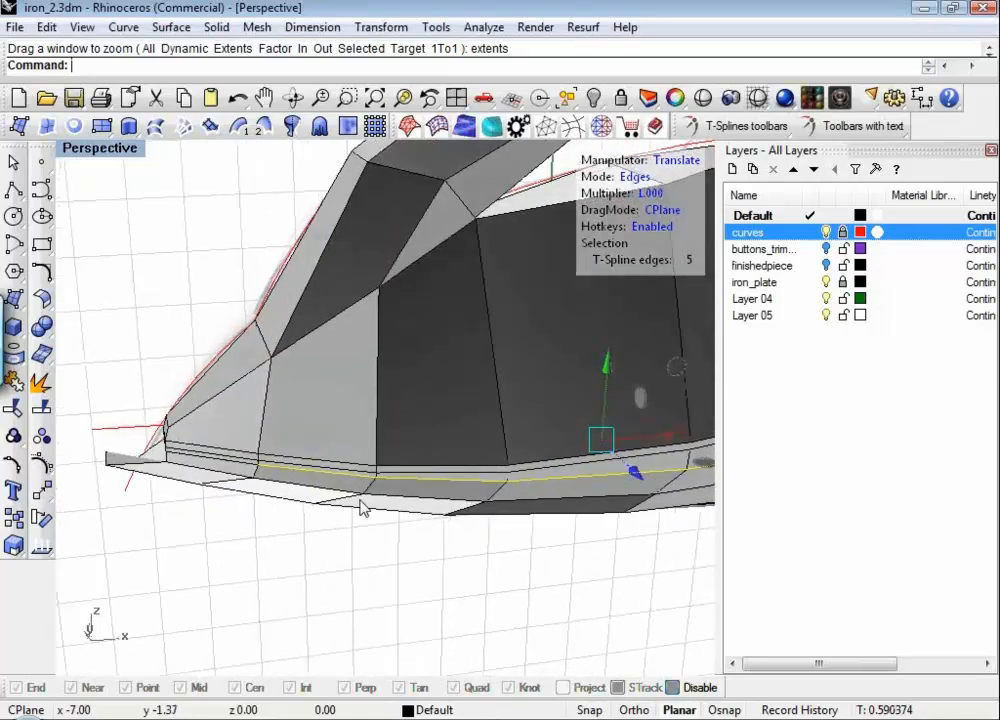
{"action": "left_click", "coordinate": [210, 457], "text": "shift"}
{"action": "right_click_drag", "start_coordinate": [224, 466], "coordinate": [380, 553]}
{"action": "scroll", "coordinate": [368, 505], "scroll_direction": "down", "scroll_amount": 6}
{"action": "scroll", "coordinate": [397, 480], "scroll_direction": "up", "scroll_amount": 5}
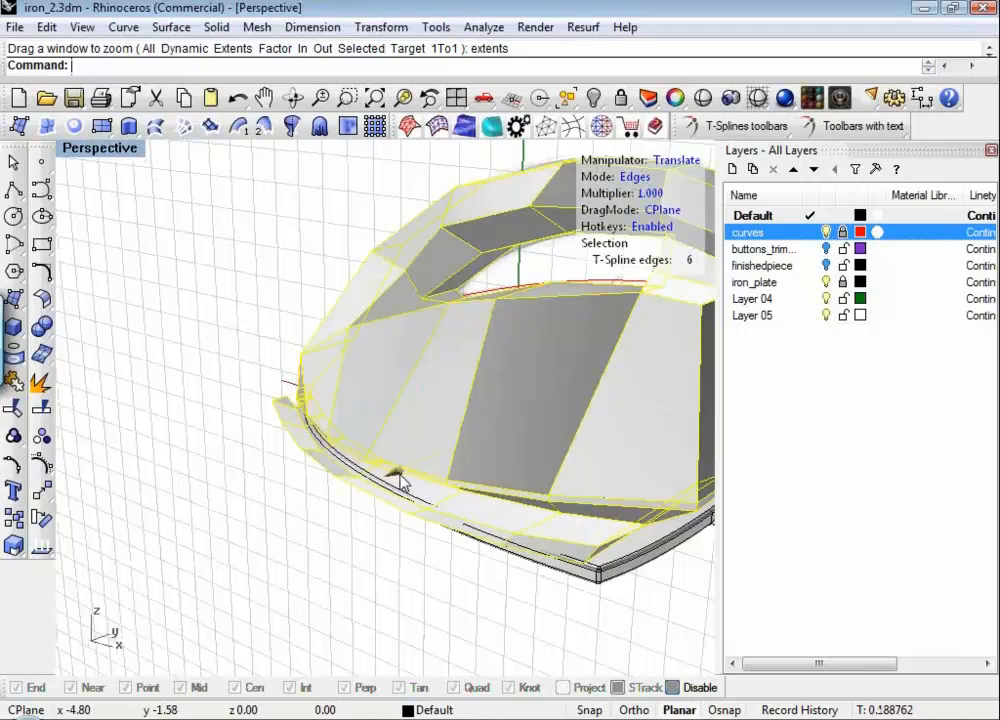
{"action": "right_click_drag", "start_coordinate": [401, 480], "coordinate": [508, 545]}
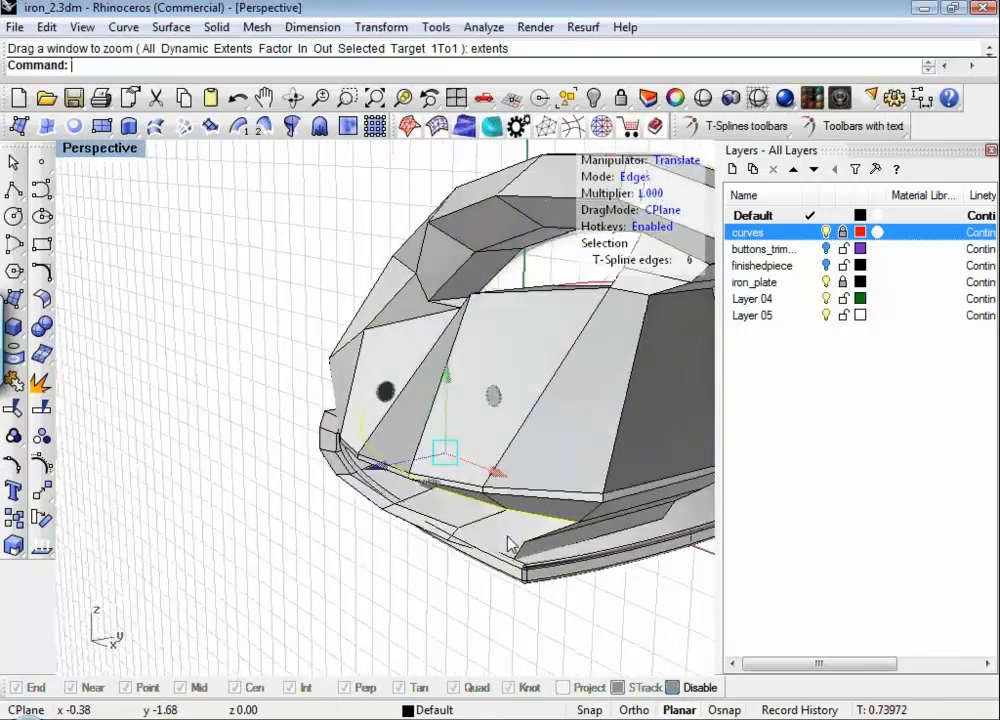
Step: Select the six edges of the extruded row just above the lower rim, from the rear side to the nose
{"action": "left_click", "coordinate": [488, 536]}
{"action": "left_click", "coordinate": [435, 524], "text": "shift"}
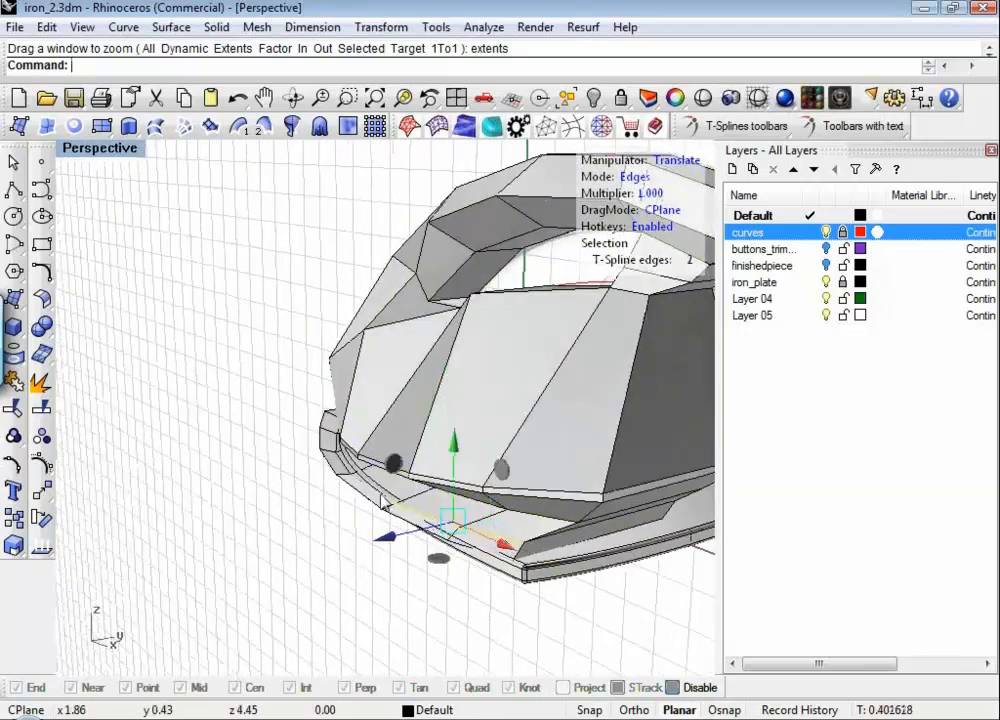
{"action": "left_click", "coordinate": [370, 490], "text": "shift"}
{"action": "left_click", "coordinate": [345, 467], "text": "shift"}
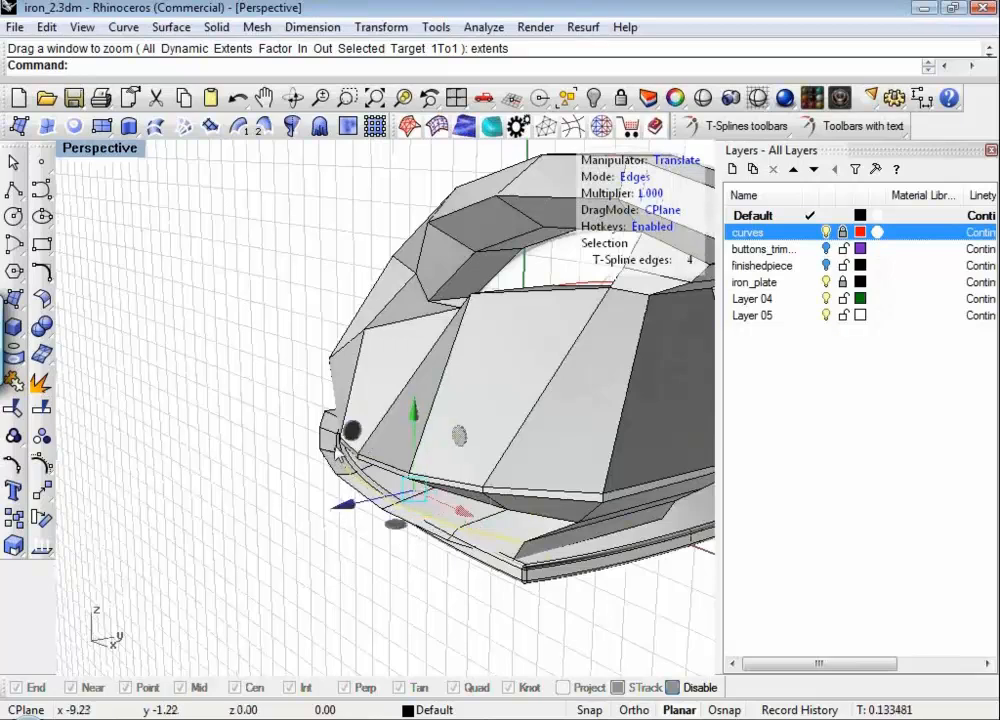
{"action": "left_click", "coordinate": [336, 449], "text": "shift"}
{"action": "right_click_drag", "start_coordinate": [336, 456], "coordinate": [450, 475]}
{"action": "left_click", "coordinate": [240, 430], "text": "shift"}
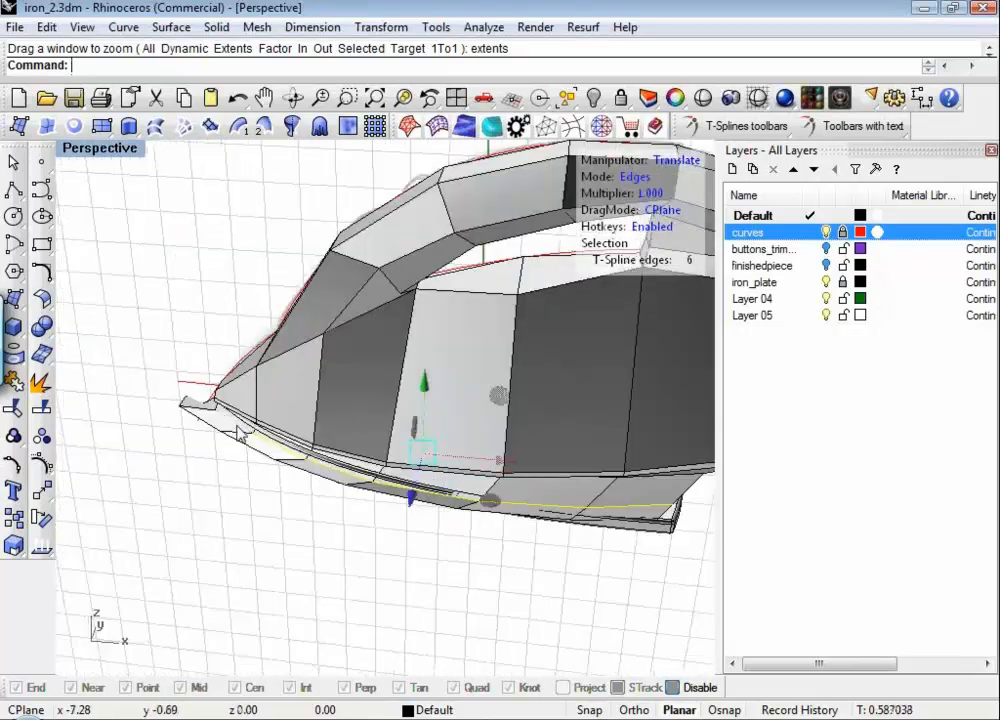
{"action": "right_click_drag", "start_coordinate": [432, 590], "coordinate": [492, 632]}
Step: Scale the eight edges of the lower rim about their rear endpoint across the width and along the length to follow the plate
{"action": "double_click", "coordinate": [437, 566]}
{"action": "key", "text": "r"}
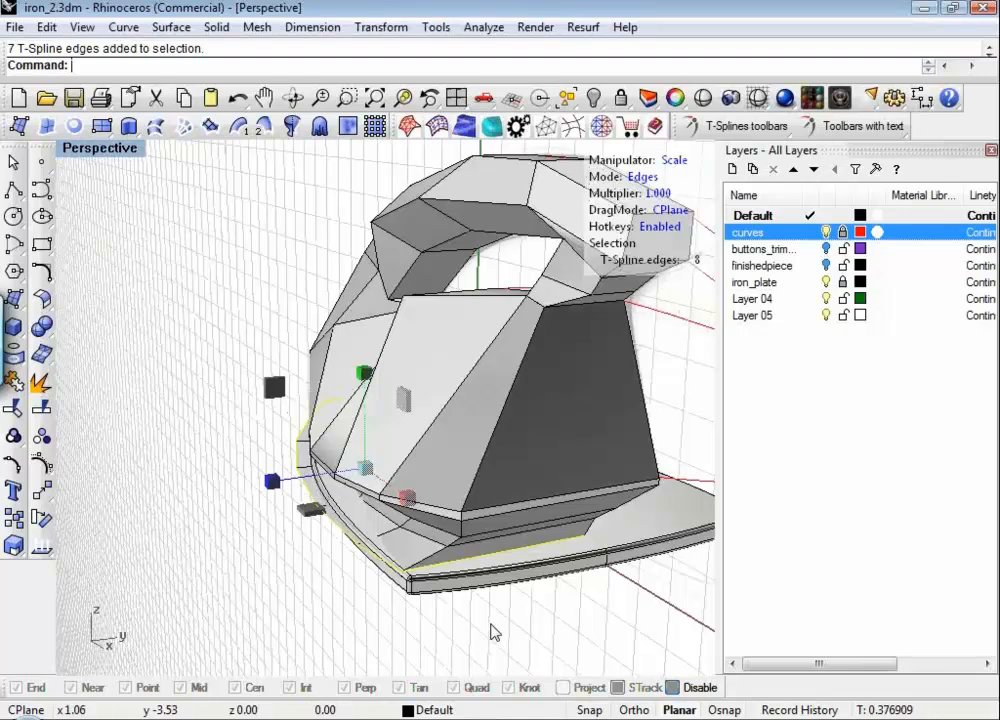
{"action": "key", "text": "Insert"}
{"action": "left_click", "coordinate": [603, 536]}
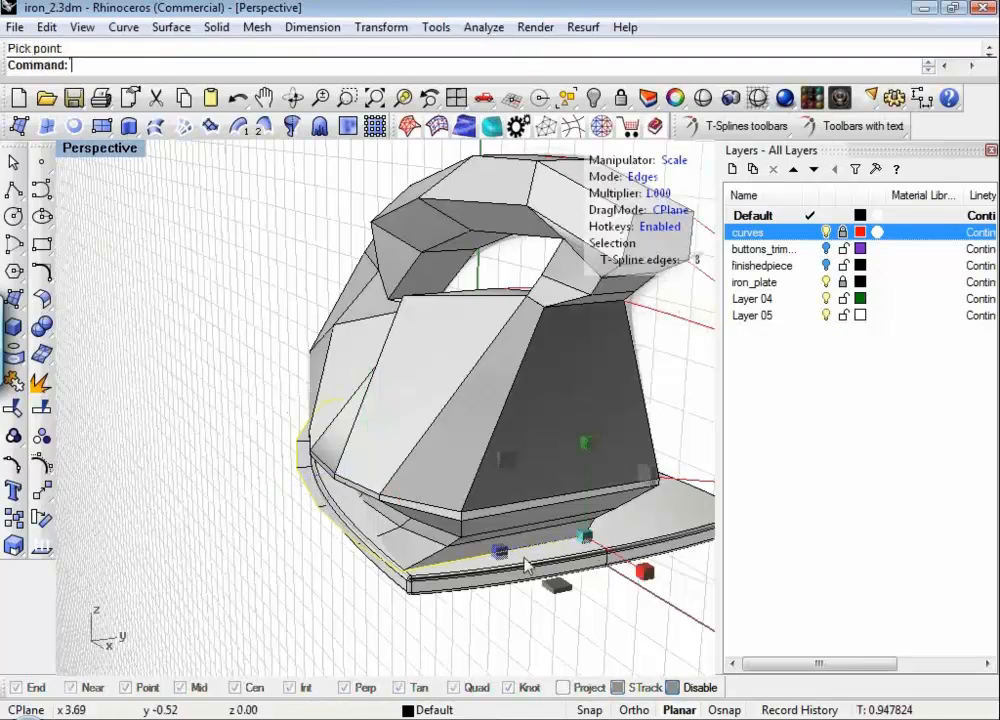
{"action": "left_click_drag", "start_coordinate": [511, 562], "coordinate": [518, 560]}
{"action": "right_click_drag", "start_coordinate": [255, 570], "coordinate": [626, 510], "text": "shift"}
{"action": "left_click_drag", "start_coordinate": [626, 510], "coordinate": [618, 512]}
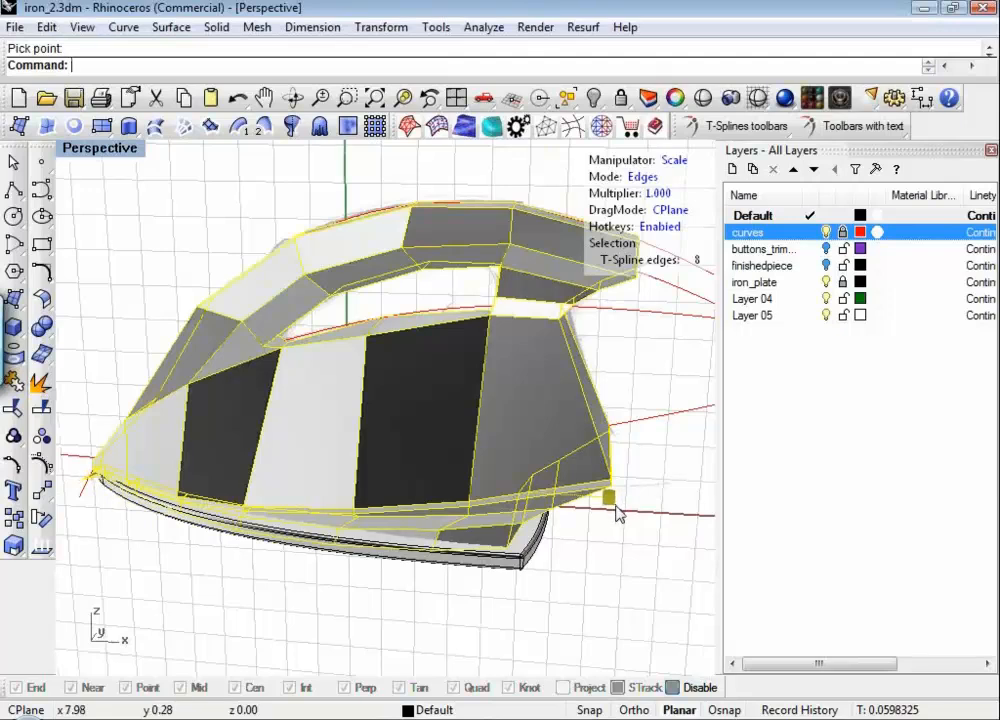
{"action": "right_click_drag", "start_coordinate": [341, 601], "coordinate": [470, 586], "text": "shift"}
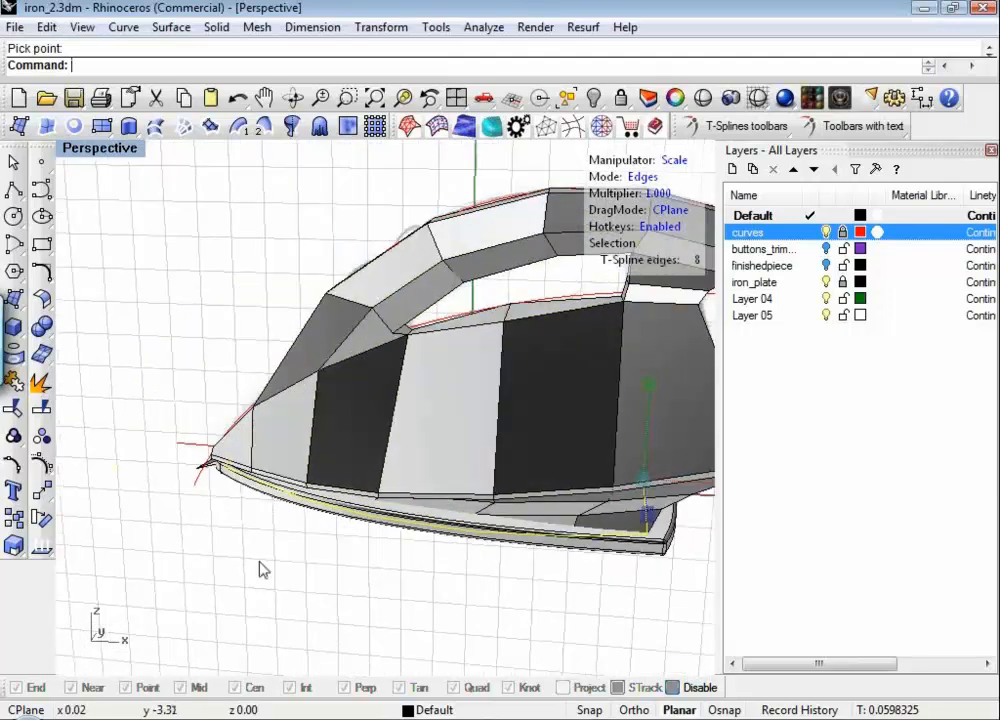
Step: Move the protruding lower nose vertex back along x and slightly up to the plate's tip, and hide the iron_plate layer
{"action": "mouse_move", "coordinate": [259, 570]}
{"action": "right_mouse_down"}
{"action": "mouse_move", "coordinate": [172, 571]}
{"action": "mouse_move", "coordinate": [300, 555]}
{"action": "mouse_move", "coordinate": [257, 562]}
{"action": "mouse_move", "coordinate": [380, 575]}
{"action": "mouse_move", "coordinate": [429, 558]}
{"action": "mouse_move", "coordinate": [238, 590]}
{"action": "mouse_move", "coordinate": [368, 596]}
{"action": "mouse_move", "coordinate": [263, 580]}
{"action": "mouse_move", "coordinate": [362, 585]}
{"action": "mouse_move", "coordinate": [338, 574]}
{"action": "mouse_move", "coordinate": [565, 576]}
{"action": "mouse_move", "coordinate": [598, 567]}
{"action": "mouse_move", "coordinate": [440, 592]}
{"action": "mouse_move", "coordinate": [276, 582]}
{"action": "right_mouse_up"}
{"action": "left_click", "coordinate": [193, 552]}
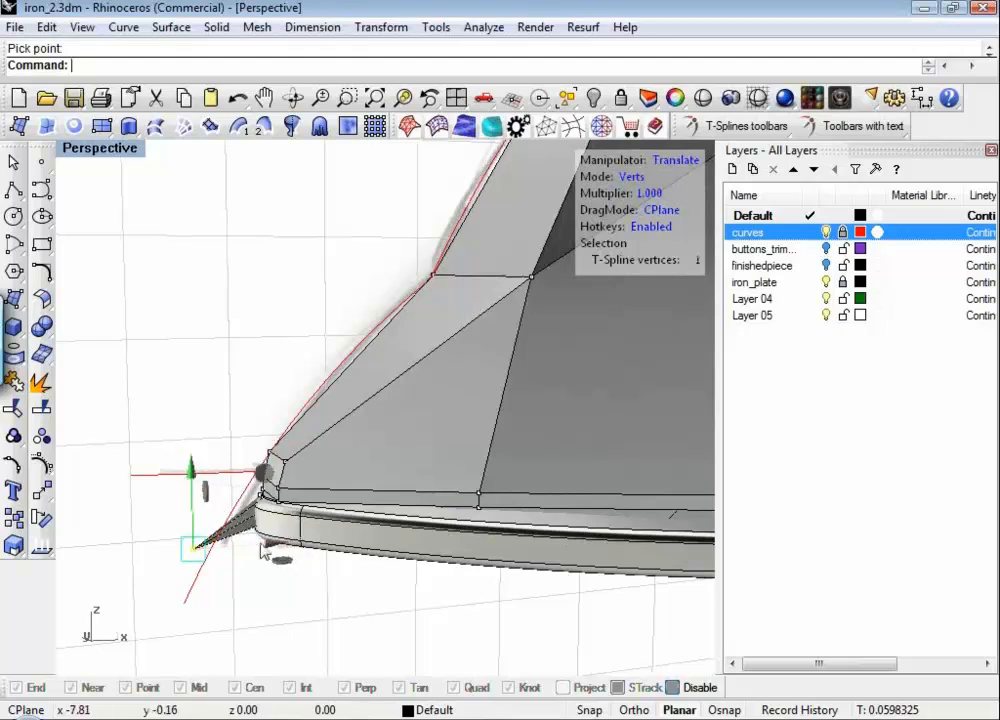
{"action": "left_click_drag", "start_coordinate": [266, 543], "coordinate": [330, 538]}
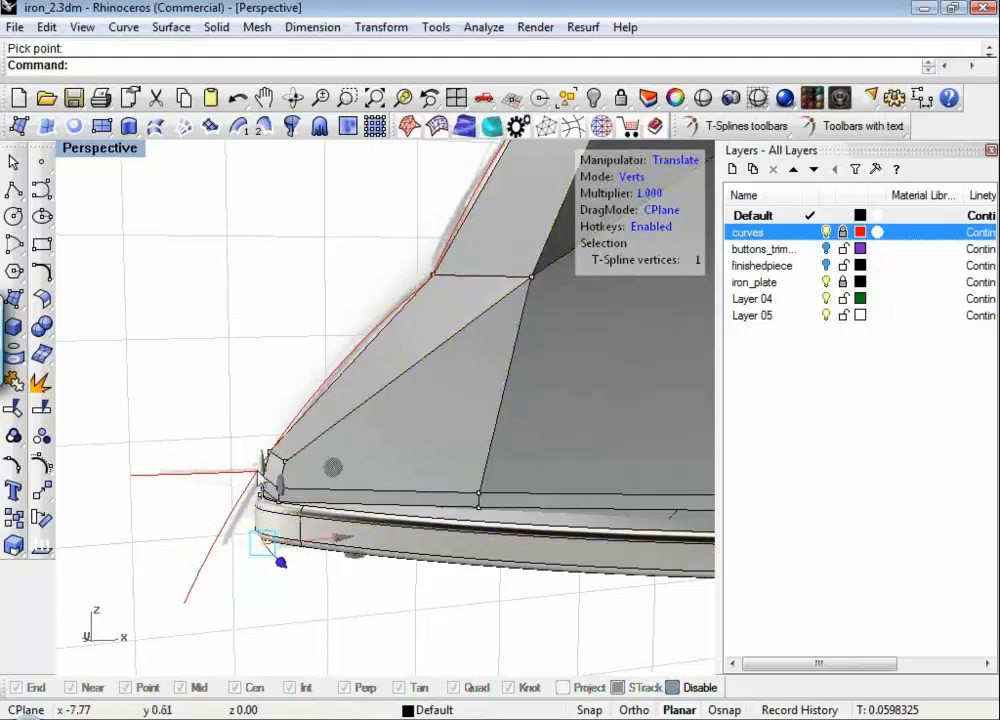
{"action": "left_click_drag", "start_coordinate": [266, 463], "coordinate": [266, 451]}
{"action": "right_click_drag", "start_coordinate": [270, 428], "coordinate": [480, 588]}
{"action": "scroll", "coordinate": [547, 535], "scroll_direction": "up", "scroll_amount": 2}
{"action": "scroll", "coordinate": [542, 558], "scroll_direction": "down", "scroll_amount": 5}
{"action": "left_click", "coordinate": [826, 283]}
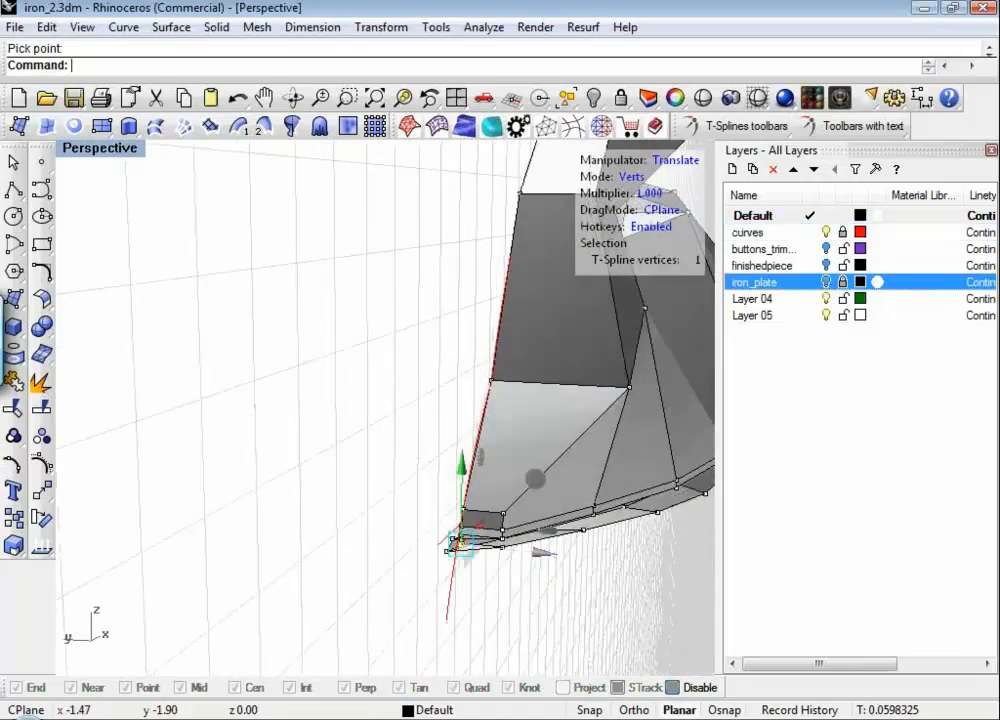
Step: Move the bottom rim vertex beside the nose outward to the side and lower the next rim vertex behind it
{"action": "right_click_drag", "start_coordinate": [541, 552], "coordinate": [513, 461]}
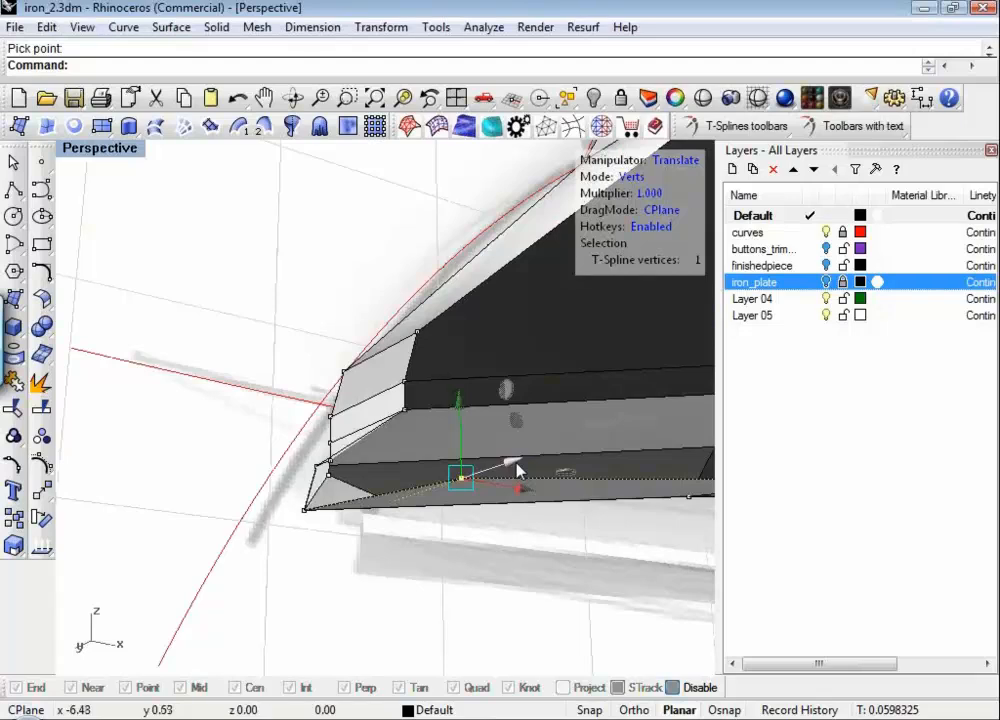
{"action": "left_click_drag", "start_coordinate": [517, 468], "coordinate": [372, 526]}
{"action": "right_click_drag", "start_coordinate": [397, 542], "coordinate": [225, 510]}
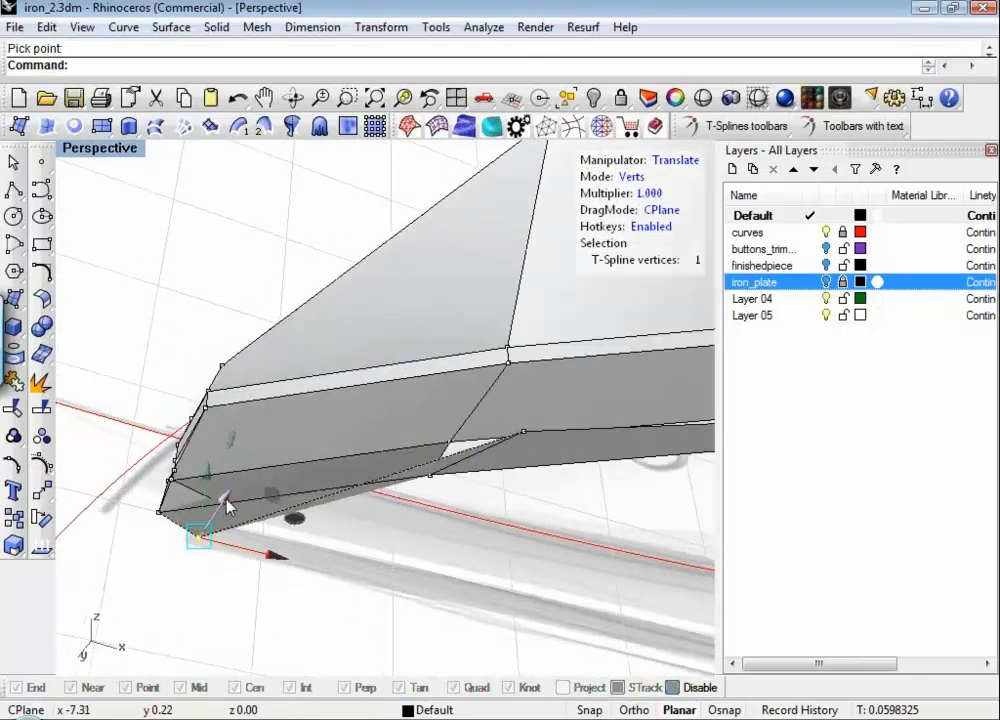
{"action": "mouse_move", "coordinate": [227, 505]}
{"action": "left_mouse_down"}
{"action": "mouse_move", "coordinate": [246, 476]}
{"action": "mouse_move", "coordinate": [234, 494]}
{"action": "left_mouse_up"}
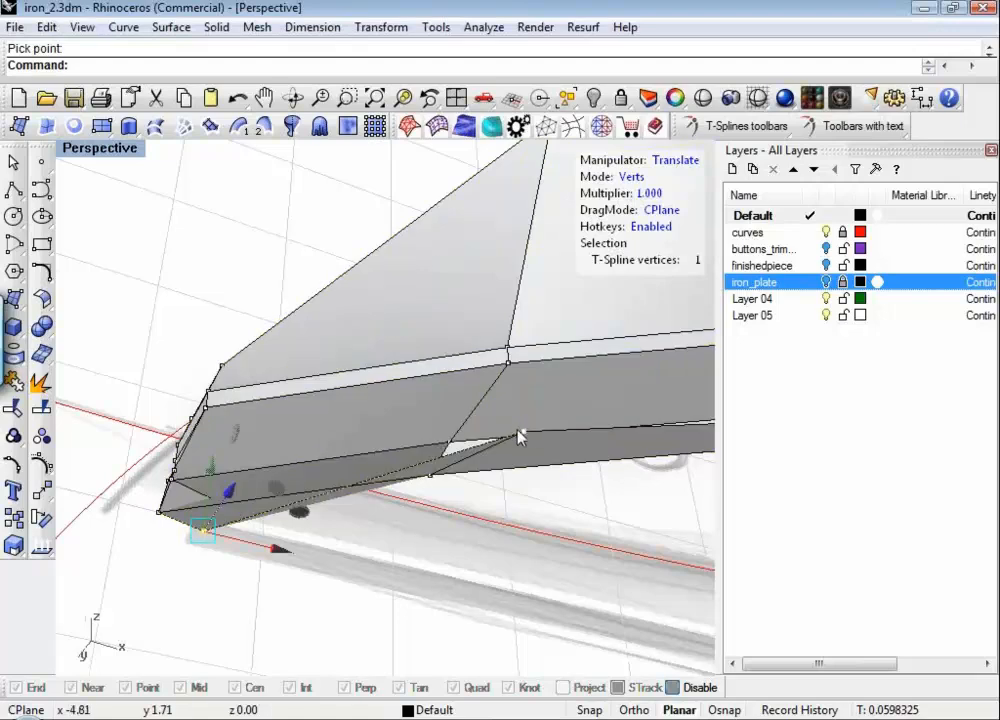
{"action": "left_click", "coordinate": [525, 432]}
{"action": "left_click_drag", "start_coordinate": [521, 375], "coordinate": [522, 431]}
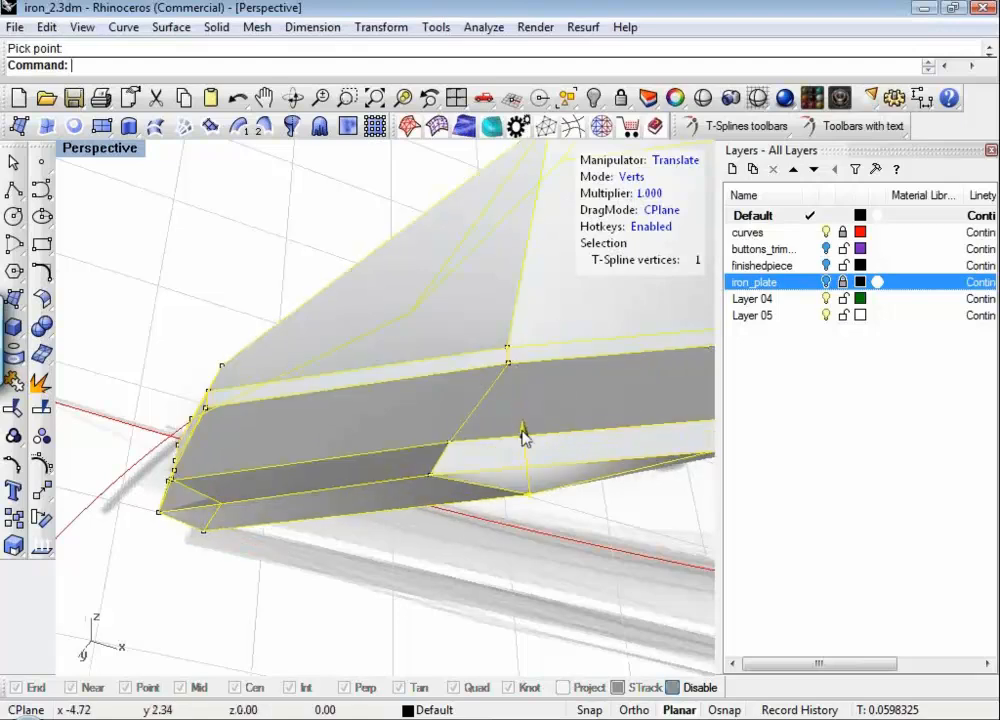
Step: Move the inner vertex behind the nose tip forward along x and adjust it sideways toward the nose
{"action": "right_click_drag", "start_coordinate": [522, 432], "coordinate": [393, 520]}
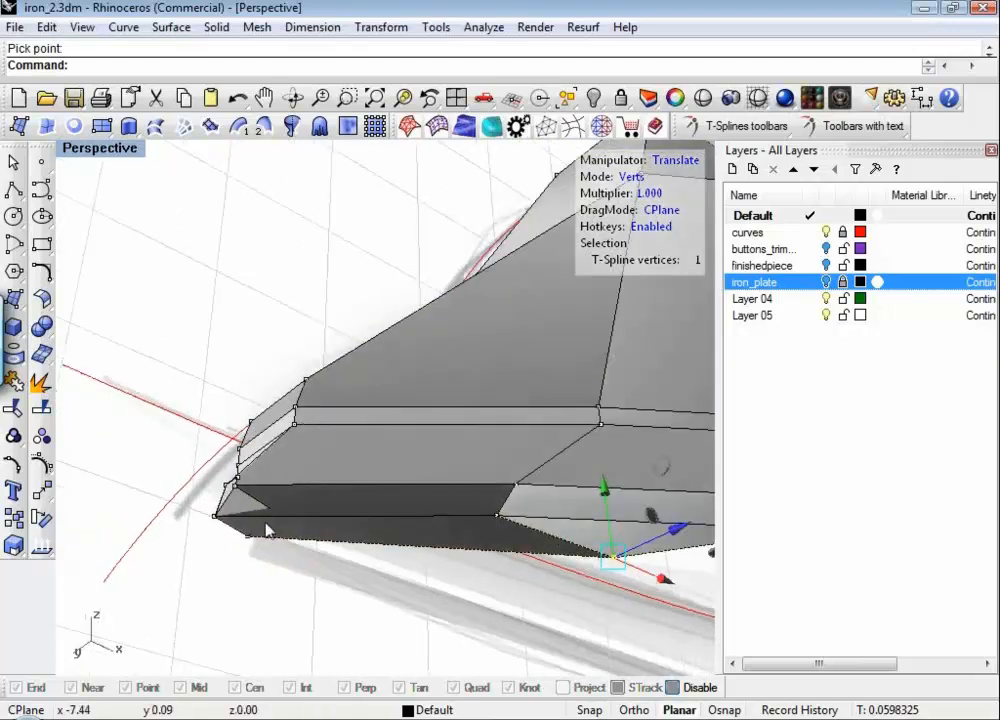
{"action": "left_click", "coordinate": [235, 541]}
{"action": "left_click", "coordinate": [279, 514]}
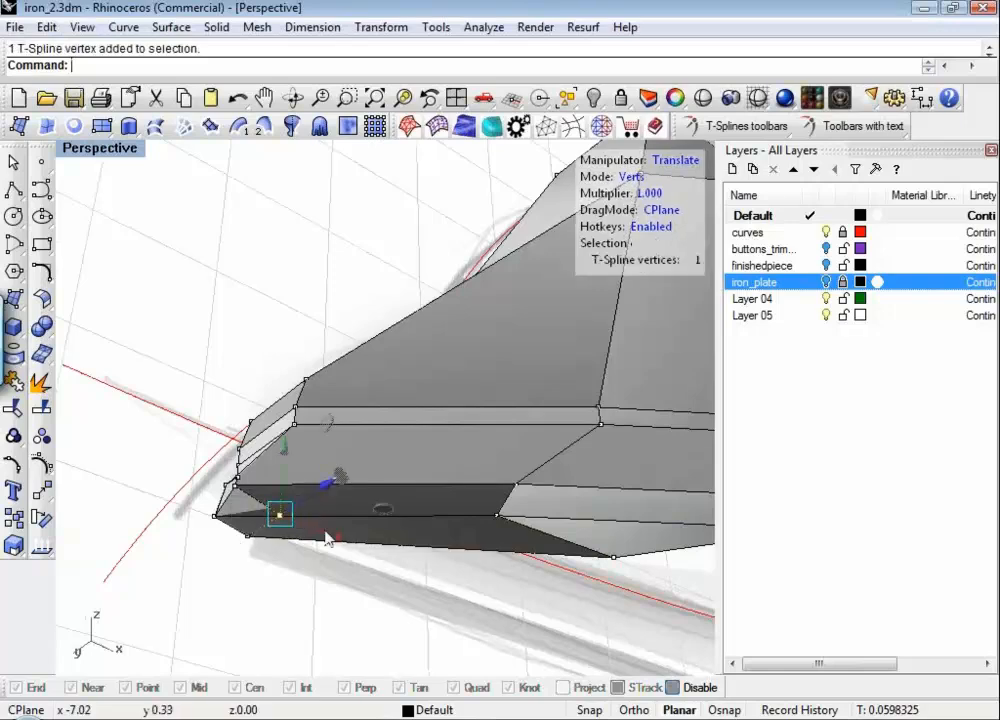
{"action": "left_click_drag", "start_coordinate": [330, 540], "coordinate": [305, 536]}
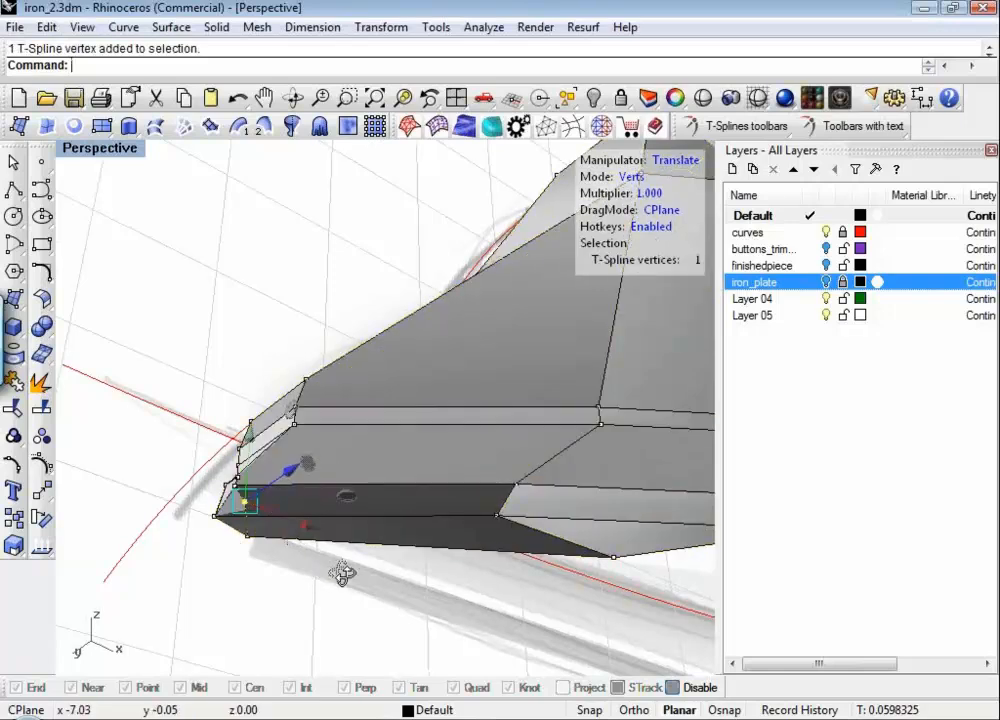
{"action": "right_click_drag", "start_coordinate": [339, 575], "coordinate": [430, 551]}
{"action": "mouse_move", "coordinate": [430, 551]}
{"action": "left_mouse_down"}
{"action": "mouse_move", "coordinate": [404, 553]}
{"action": "mouse_move", "coordinate": [424, 563]}
{"action": "left_mouse_up"}
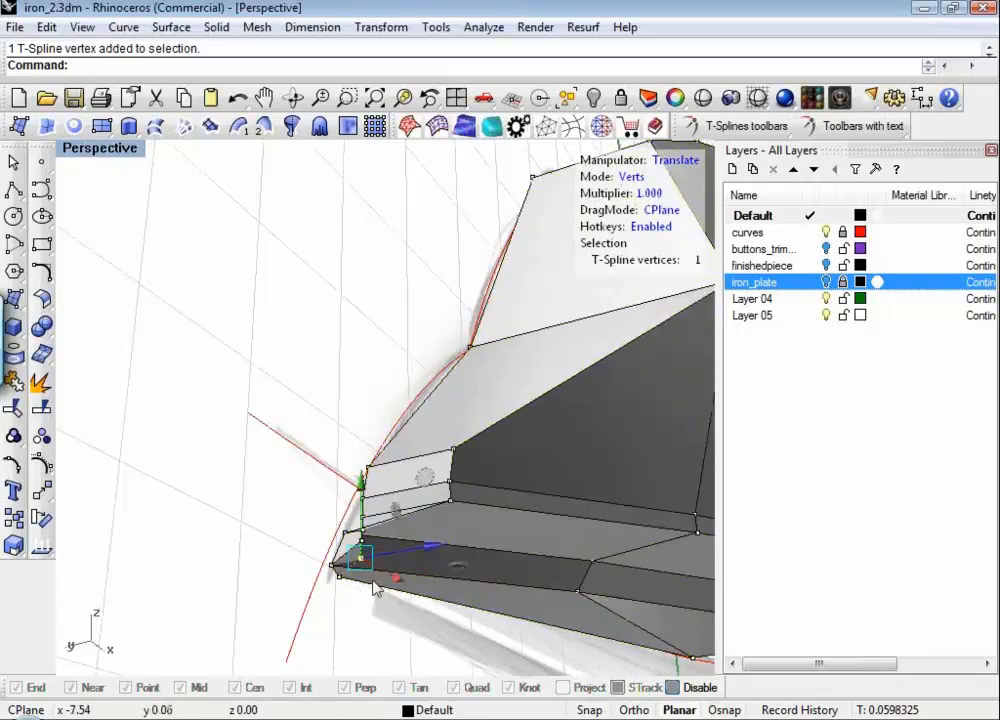
Step: Try to weld the inner nose vertex to the outermost lower nose vertex
{"action": "right_click_drag", "start_coordinate": [375, 588], "coordinate": [302, 497]}
{"action": "left_click", "coordinate": [302, 497], "text": "shift"}
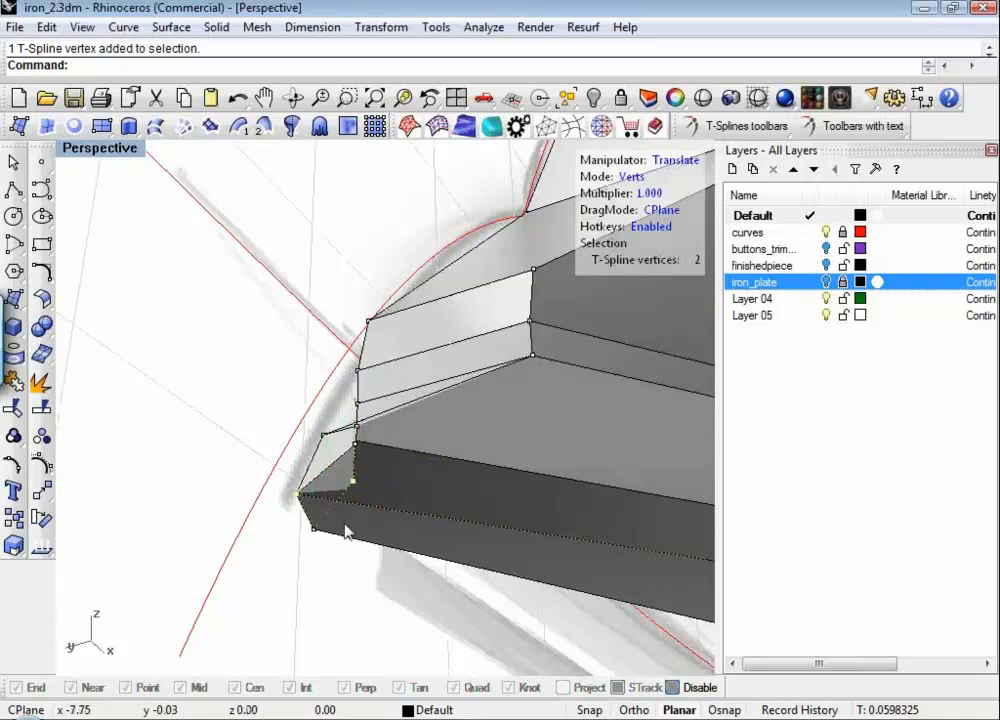
{"action": "right_click", "coordinate": [345, 524]}
{"action": "scroll", "coordinate": [345, 524], "scroll_direction": "down", "scroll_amount": 3}
{"action": "right_click_drag", "start_coordinate": [345, 532], "coordinate": [461, 566]}
{"action": "key", "text": "ctrl+z"}
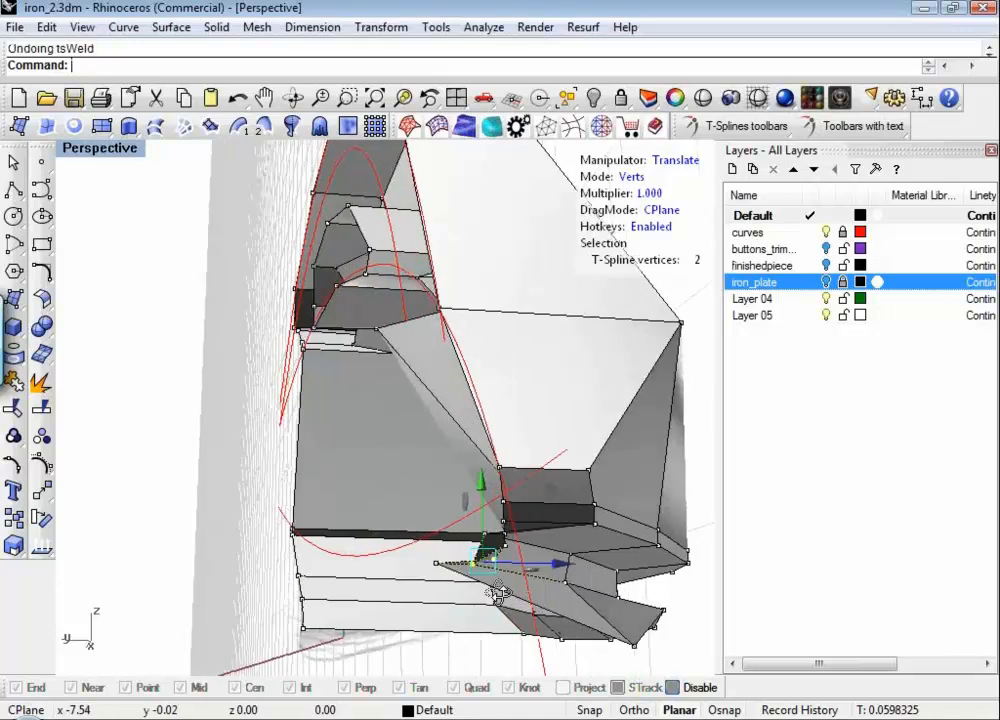
Step: Select the five lower vertices around the nose tip and apply Weld to them
{"action": "scroll", "coordinate": [492, 588], "scroll_direction": "up", "scroll_amount": 8}
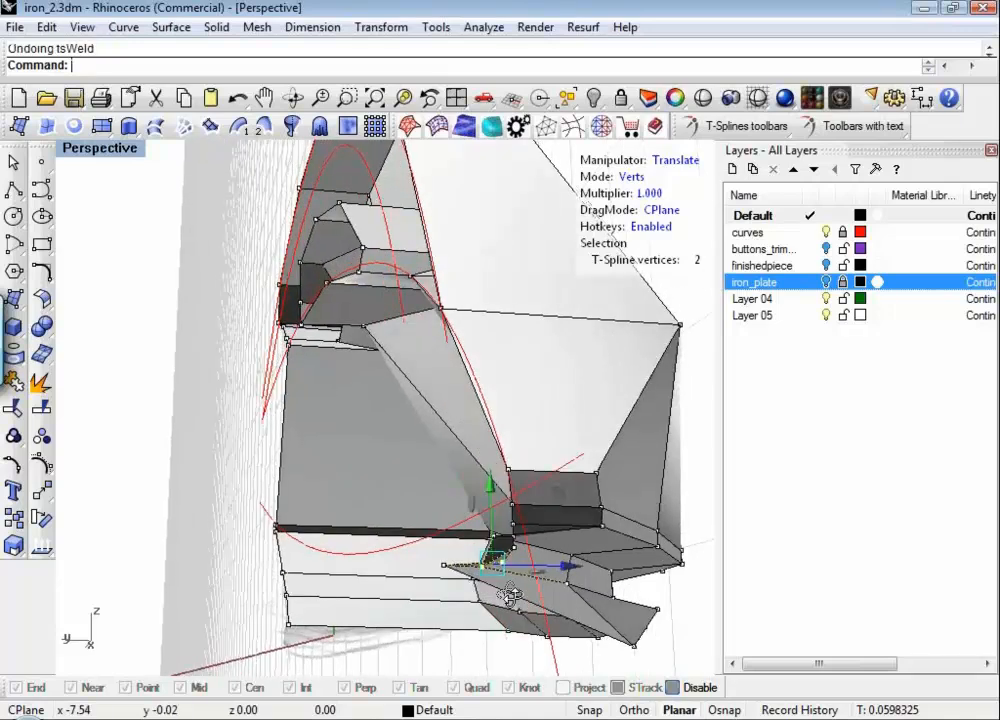
{"action": "scroll", "coordinate": [471, 567], "scroll_direction": "up", "scroll_amount": 3}
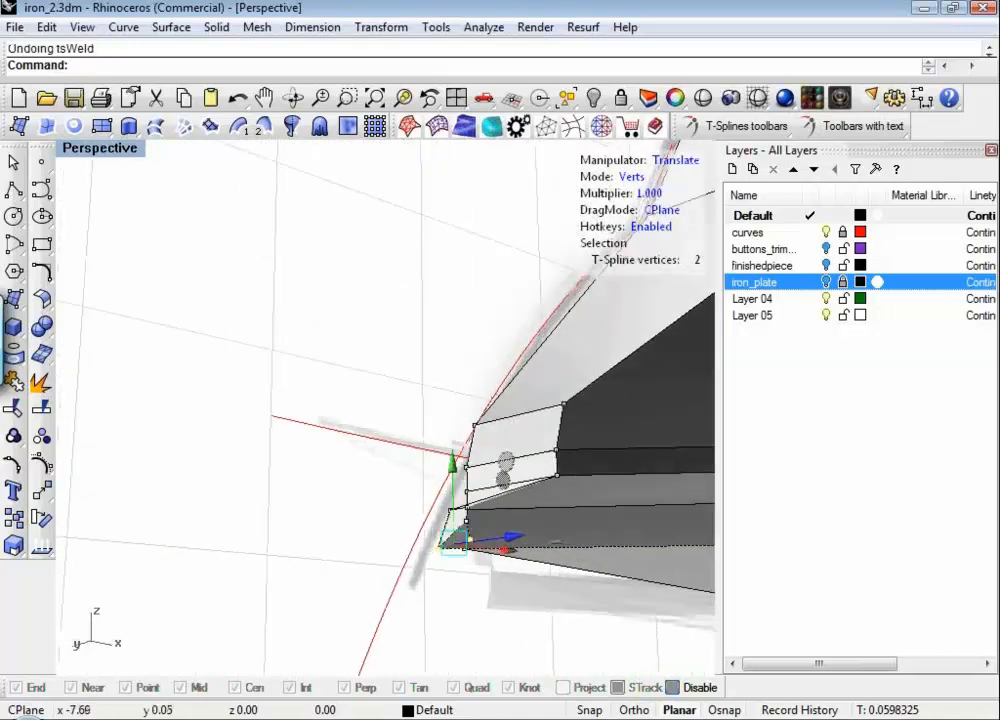
{"action": "right_click_drag", "start_coordinate": [471, 567], "coordinate": [379, 537], "text": "shift"}
{"action": "scroll", "coordinate": [406, 551], "scroll_direction": "up", "scroll_amount": 3}
{"action": "left_click_drag", "start_coordinate": [311, 531], "coordinate": [410, 458]}
{"action": "left_click", "coordinate": [352, 495], "text": "shift"}
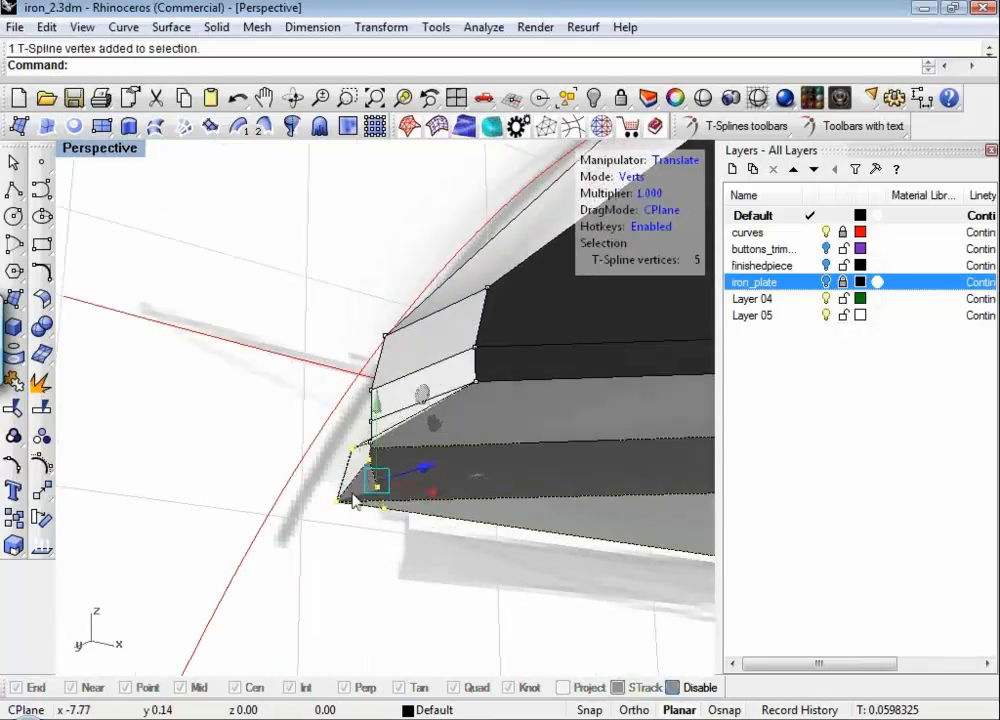
{"action": "right_click", "coordinate": [370, 517]}
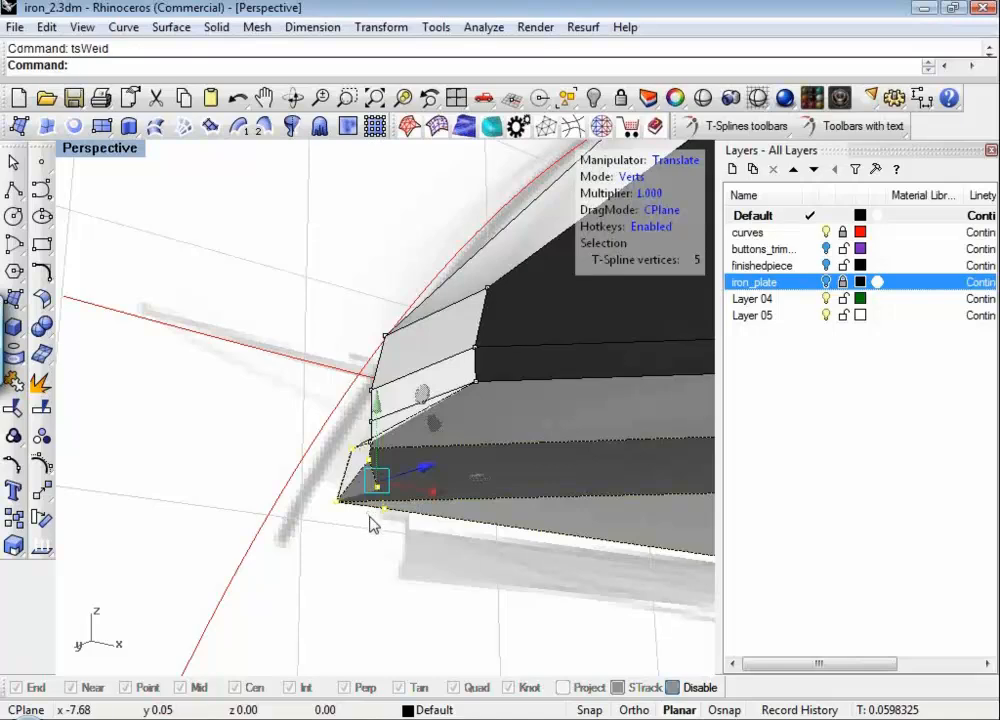
Step: Weld the two inner lower nose vertices together, and weld the merged vertex to the outermost lower nose vertex
{"action": "mouse_move", "coordinate": [371, 520]}
{"action": "right_mouse_down"}
{"action": "mouse_move", "coordinate": [370, 557]}
{"action": "mouse_move", "coordinate": [362, 508]}
{"action": "mouse_move", "coordinate": [379, 536]}
{"action": "mouse_move", "coordinate": [381, 528]}
{"action": "right_mouse_up"}
{"action": "left_click", "coordinate": [383, 485]}
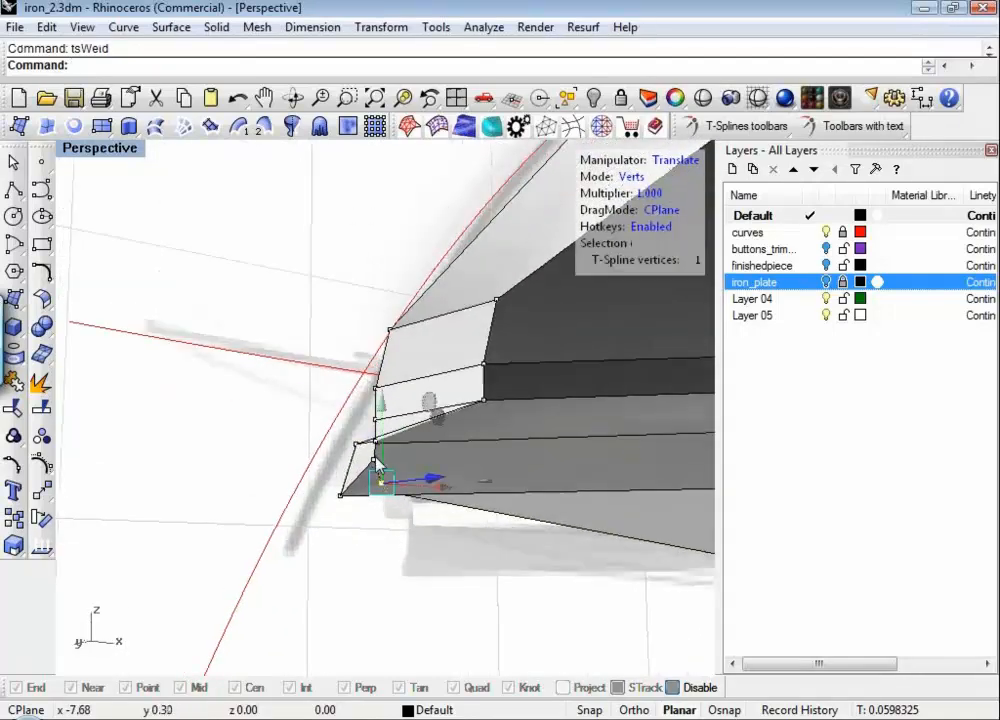
{"action": "left_click", "coordinate": [375, 461], "text": "shift"}
{"action": "left_click", "coordinate": [381, 513]}
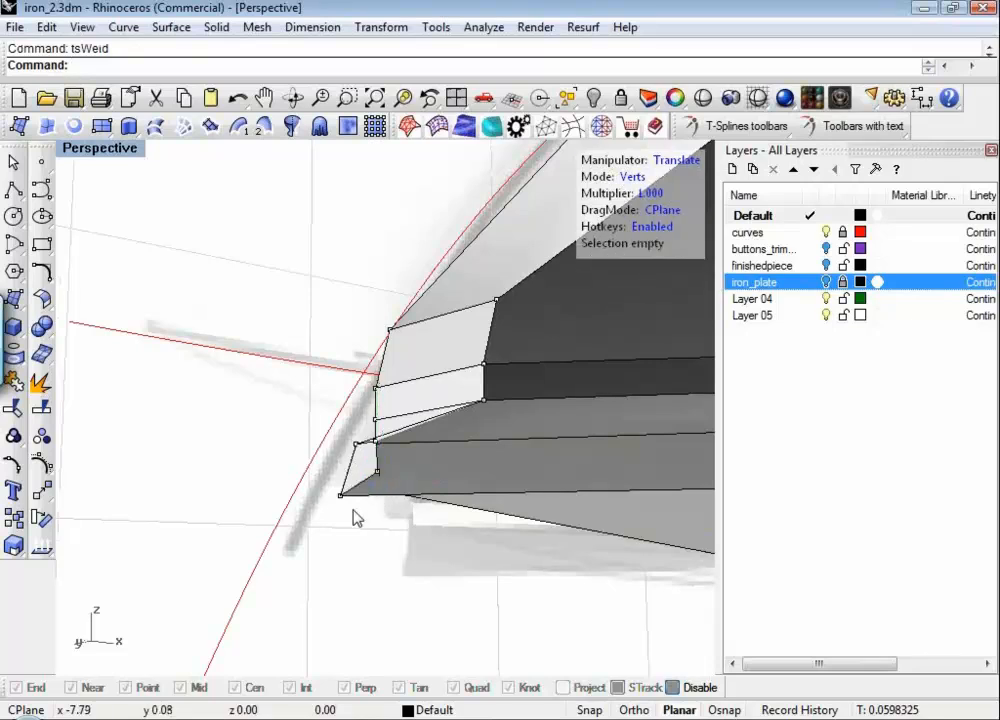
{"action": "left_click_drag", "start_coordinate": [377, 474], "coordinate": [339, 503]}
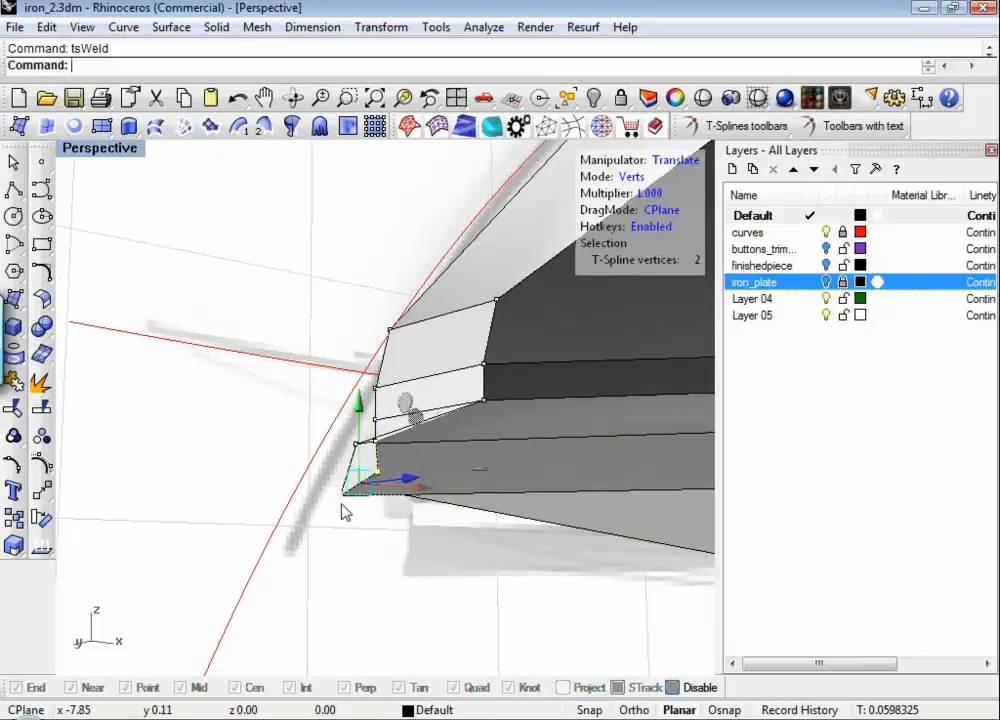
{"action": "key", "text": "Return"}
Step: Delete the five faces of the lower extruded rows along the front side, including the two sagging faces beneath
{"action": "scroll", "coordinate": [377, 518], "scroll_direction": "down", "scroll_amount": 2}
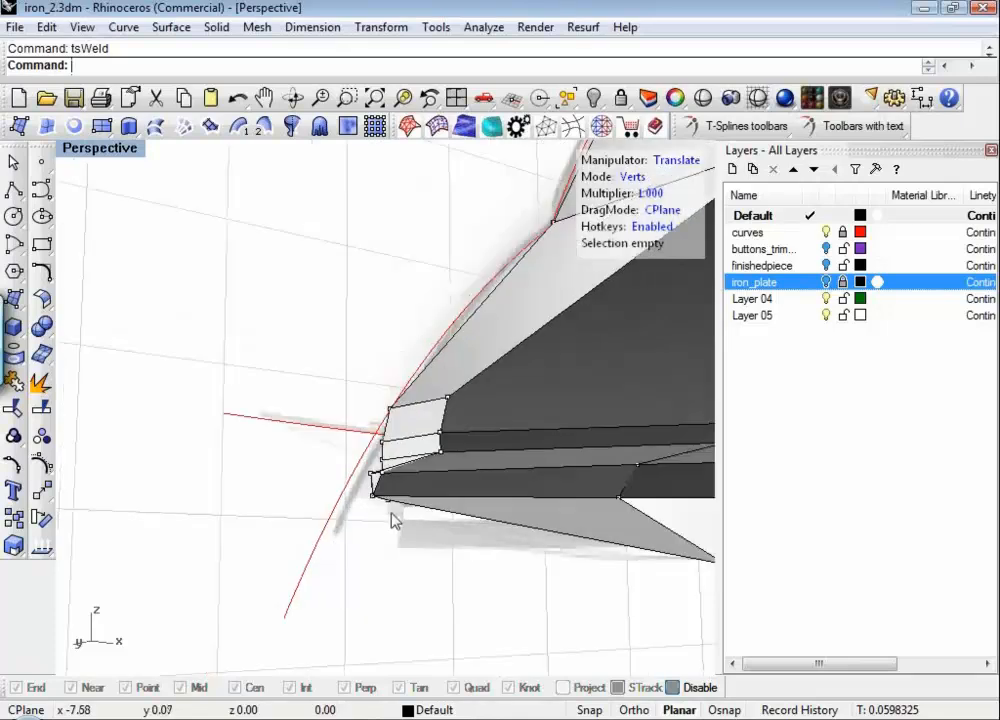
{"action": "right_click_drag", "start_coordinate": [392, 518], "coordinate": [354, 554]}
{"action": "key", "text": "s"}
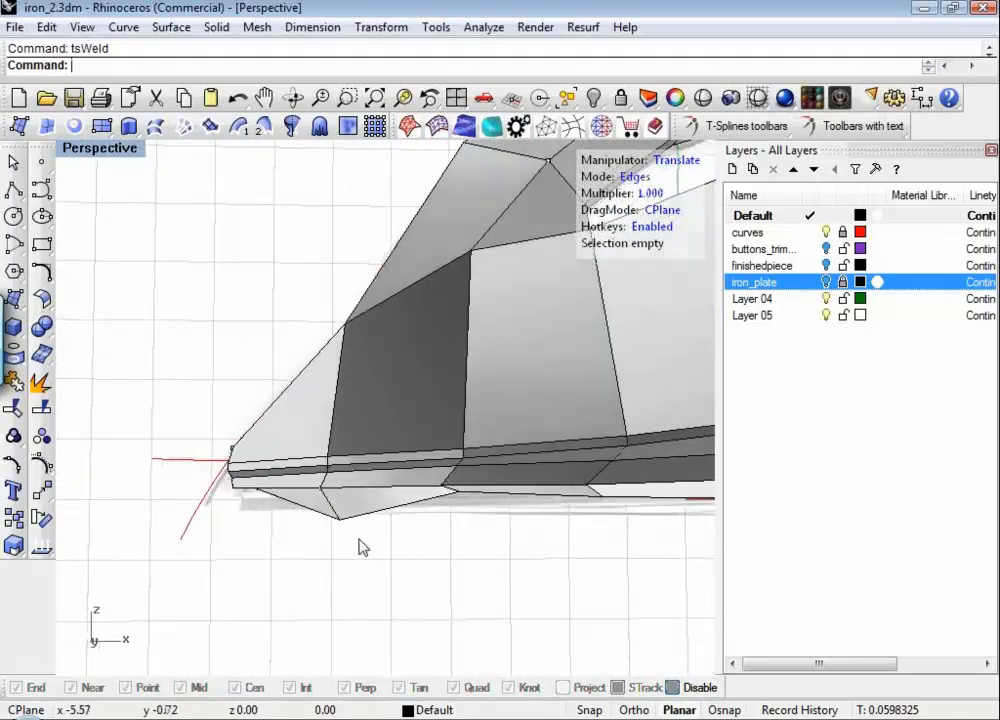
{"action": "key", "text": "s"}
{"action": "left_click", "coordinate": [374, 488]}
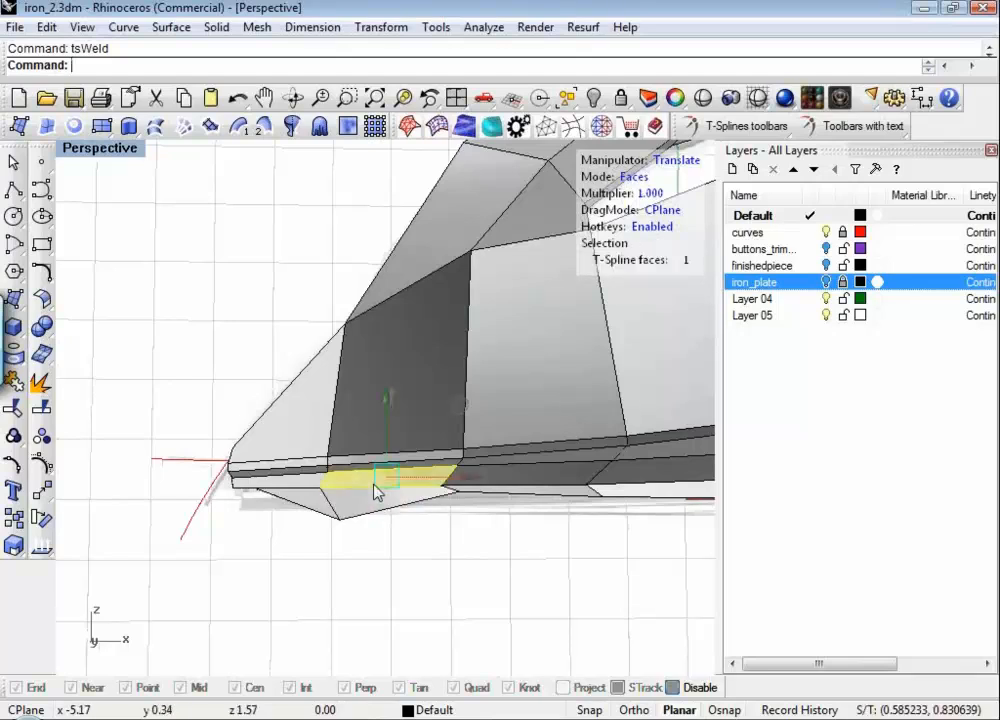
{"action": "left_click", "coordinate": [313, 484], "text": "shift"}
{"action": "left_click", "coordinate": [522, 488], "text": "shift"}
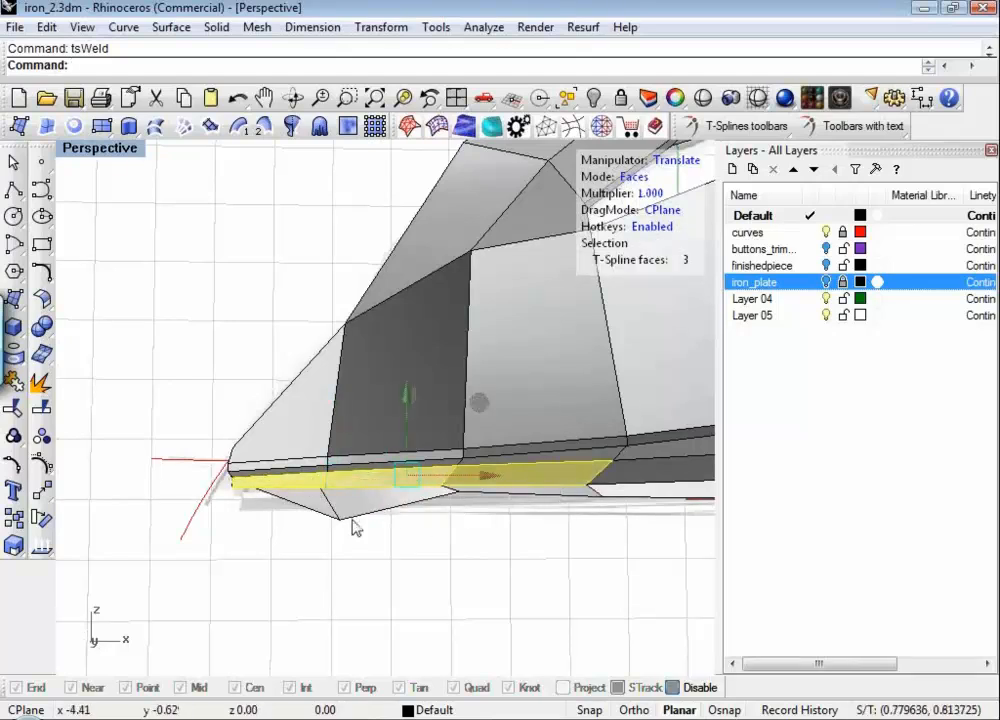
{"action": "left_click_drag", "start_coordinate": [424, 540], "coordinate": [285, 500], "text": "shift"}
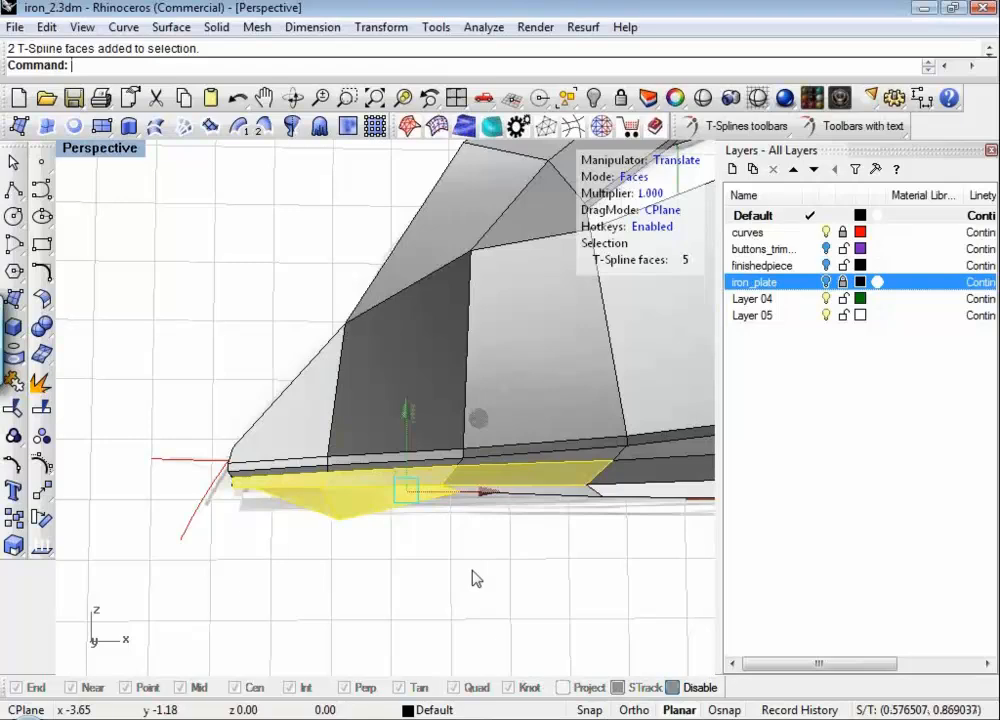
{"action": "key", "text": "Delete"}
Step: Delete the three leftover narrow faces along the lower edge at the nose
{"action": "right_click_drag", "start_coordinate": [405, 561], "coordinate": [537, 587]}
{"action": "scroll", "coordinate": [275, 480], "scroll_direction": "up", "scroll_amount": 7}
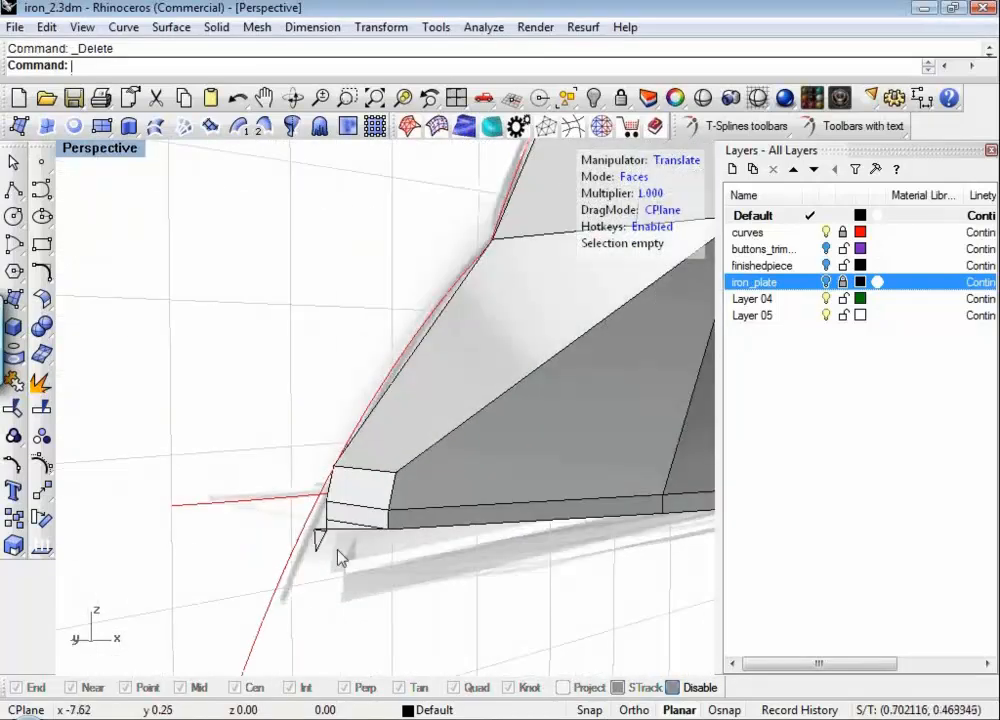
{"action": "left_click_drag", "start_coordinate": [313, 537], "coordinate": [312, 535]}
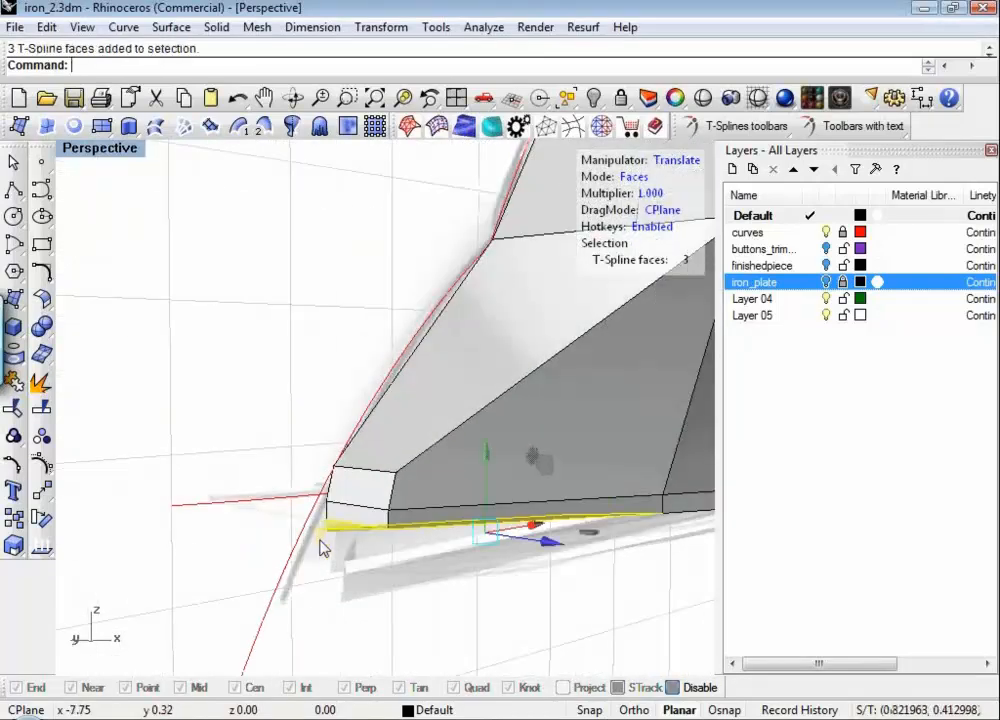
{"action": "key", "text": "Delete"}
{"action": "right_click_drag", "start_coordinate": [384, 562], "coordinate": [336, 506]}
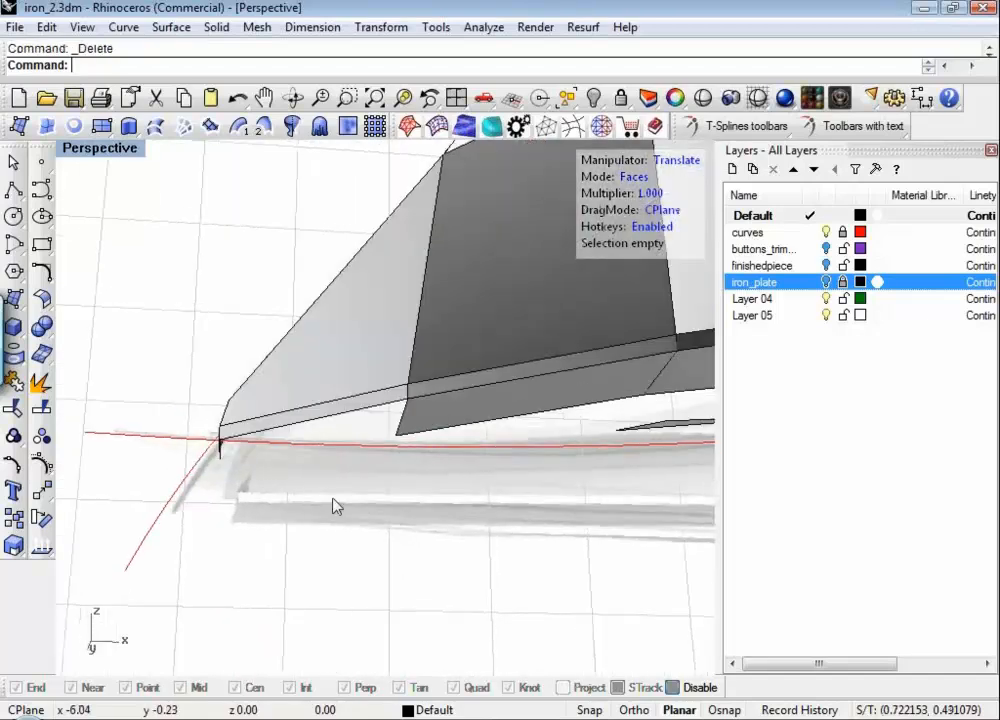
Step: Delete the remaining lower extruded faces along the front and middle of the body's side, including those sagging underneath
{"action": "left_click", "coordinate": [473, 419]}
{"action": "scroll", "coordinate": [474, 448], "scroll_direction": "down", "scroll_amount": 7}
{"action": "right_click_drag", "start_coordinate": [536, 502], "coordinate": [236, 522], "text": "shift"}
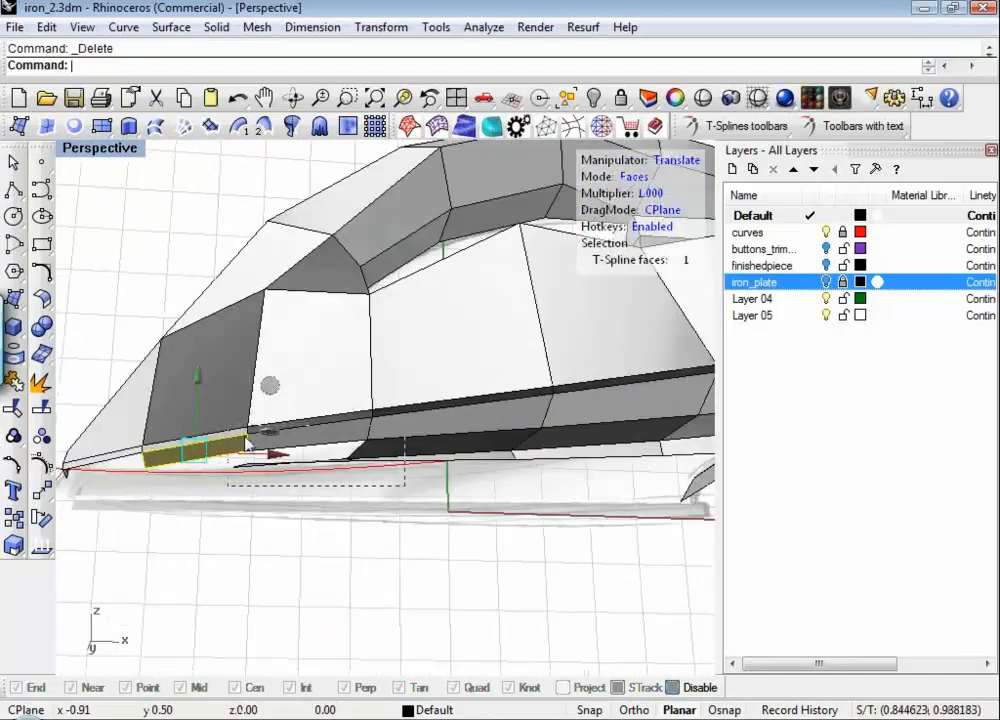
{"action": "left_click_drag", "start_coordinate": [268, 444], "coordinate": [268, 446]}
{"action": "key", "text": "Delete"}
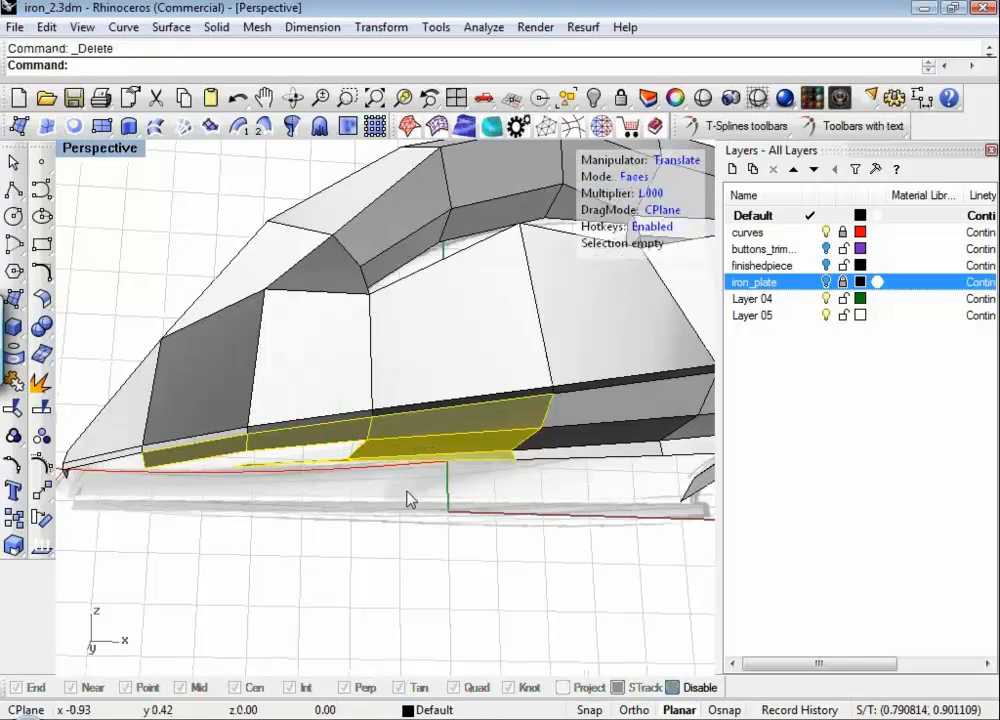
{"action": "right_click_drag", "start_coordinate": [479, 523], "coordinate": [445, 528]}
{"action": "left_click_drag", "start_coordinate": [592, 522], "coordinate": [496, 454]}
{"action": "key", "text": "Delete"}
Step: Delete the leftover lower faces under the rear corner of the side, keeping the narrow strip along the body's edge
{"action": "right_click_drag", "start_coordinate": [523, 480], "coordinate": [402, 548]}
{"action": "left_click_drag", "start_coordinate": [435, 530], "coordinate": [336, 455]}
{"action": "left_click", "coordinate": [288, 475], "text": "shift"}
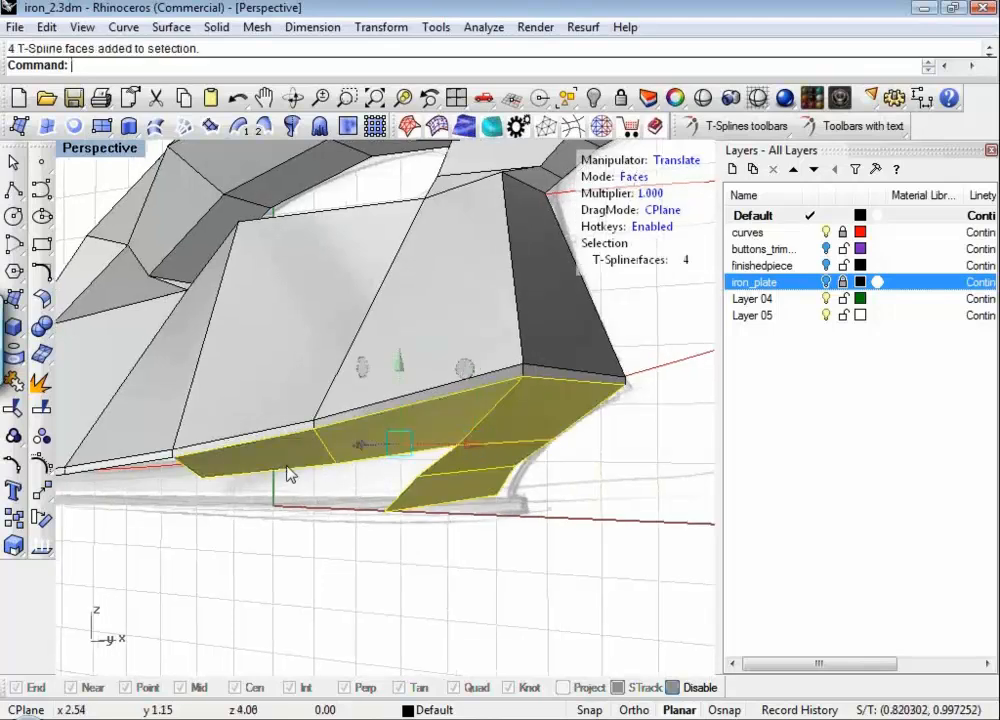
{"action": "key", "text": "Delete"}
Step: Select the eight boundary edges along the body's lower side from rear to nose and extrude them slightly downward
{"action": "scroll", "coordinate": [330, 496], "scroll_direction": "down", "scroll_amount": 3}
{"action": "right_click_drag", "start_coordinate": [330, 496], "coordinate": [414, 496]}
{"action": "key", "text": "s"}
{"action": "left_click", "coordinate": [578, 435]}
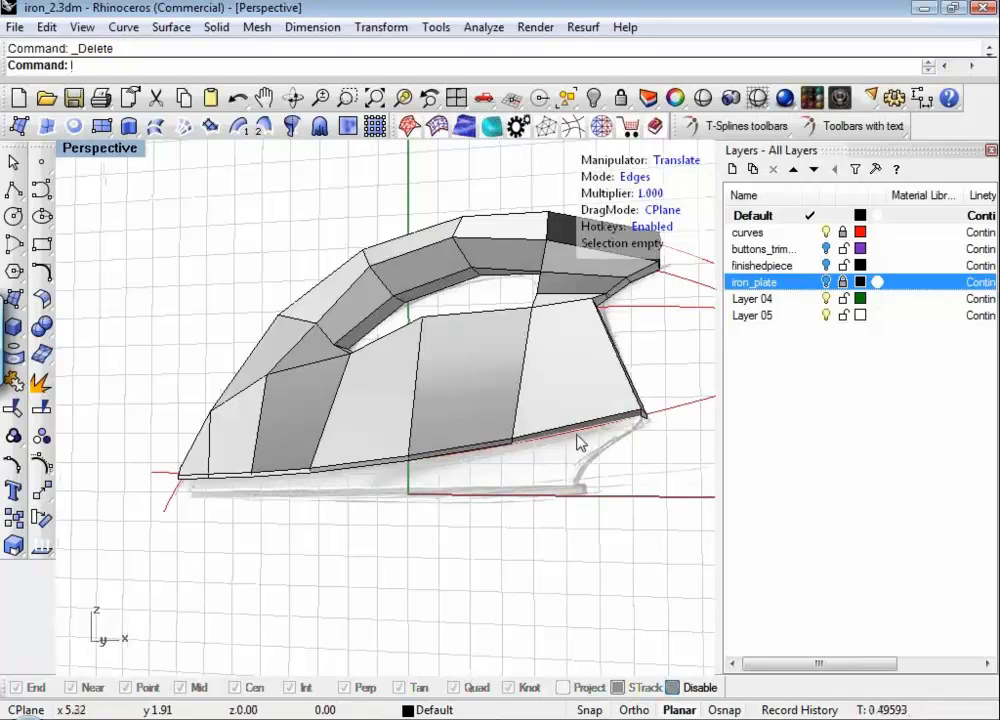
{"action": "left_click", "coordinate": [450, 462], "text": "shift"}
{"action": "left_click", "coordinate": [375, 470], "text": "shift"}
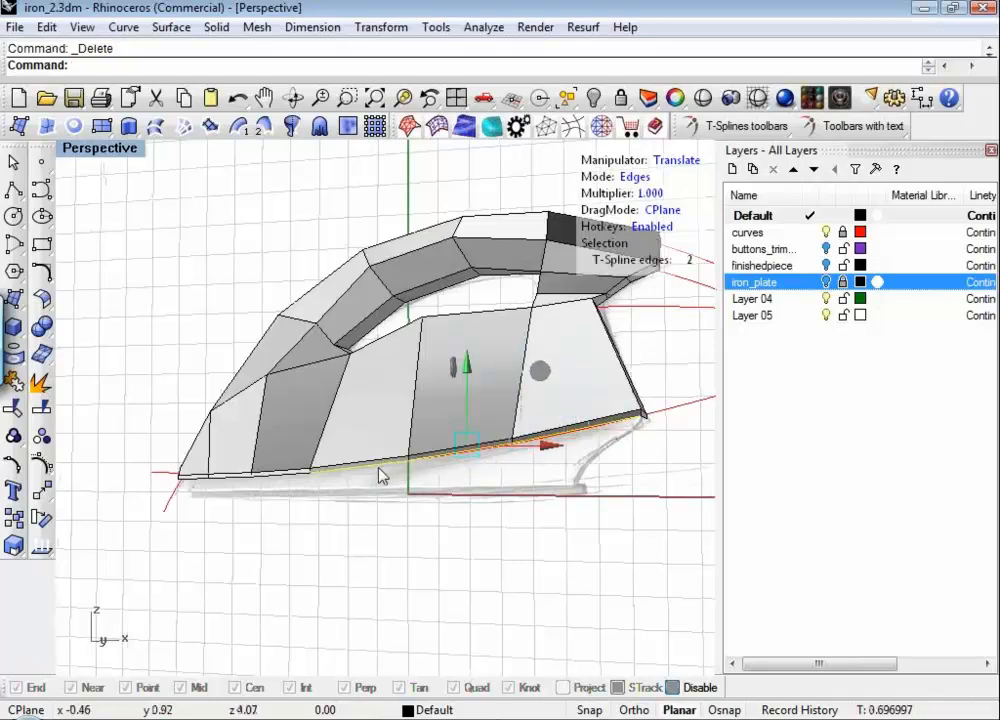
{"action": "left_click", "coordinate": [280, 474], "text": "shift"}
{"action": "left_click", "coordinate": [230, 488], "text": "shift"}
{"action": "left_click", "coordinate": [201, 487], "text": "shift"}
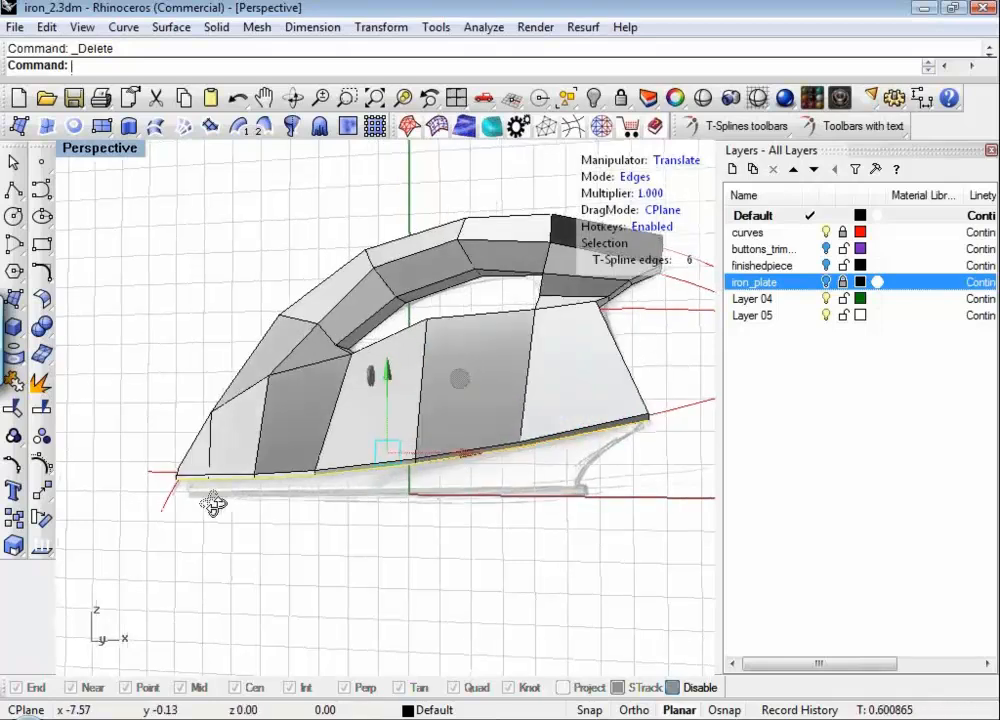
{"action": "right_click_drag", "start_coordinate": [213, 503], "coordinate": [325, 525]}
{"action": "scroll", "coordinate": [185, 500], "scroll_direction": "up", "scroll_amount": 7}
{"action": "left_click", "coordinate": [221, 495], "text": "shift"}
{"action": "scroll", "coordinate": [225, 502], "scroll_direction": "down", "scroll_amount": 7}
{"action": "right_click_drag", "start_coordinate": [502, 565], "coordinate": [400, 420], "text": "shift"}
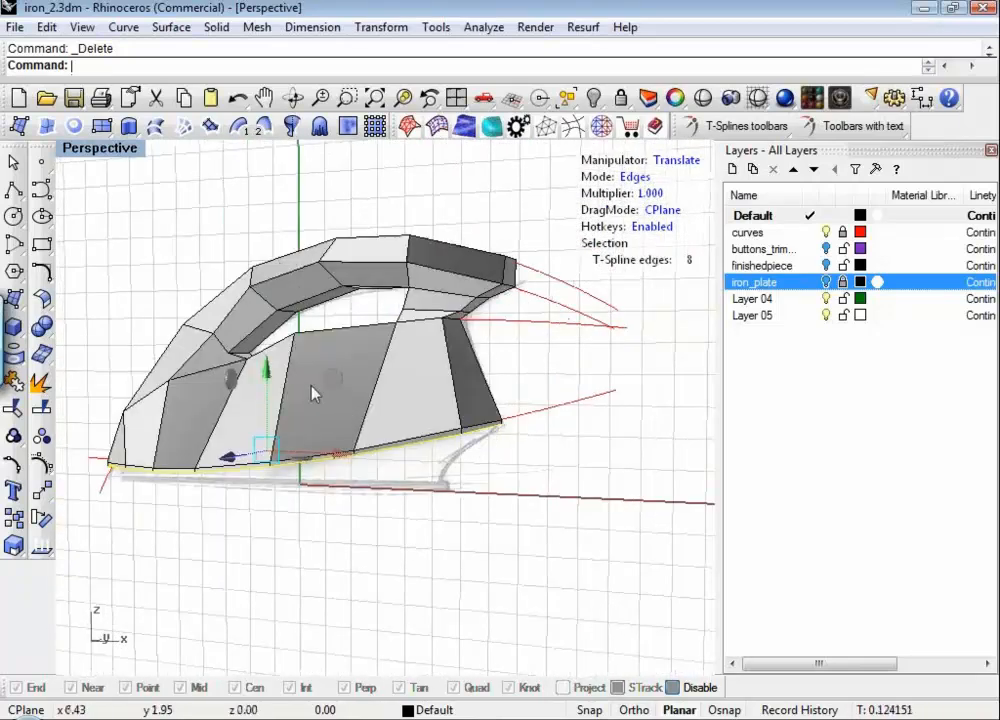
{"action": "left_click", "coordinate": [272, 374], "text": "shift"}
{"action": "left_click_drag", "start_coordinate": [273, 371], "coordinate": [273, 377]}
{"action": "right_click_drag", "start_coordinate": [391, 487], "coordinate": [380, 510]}
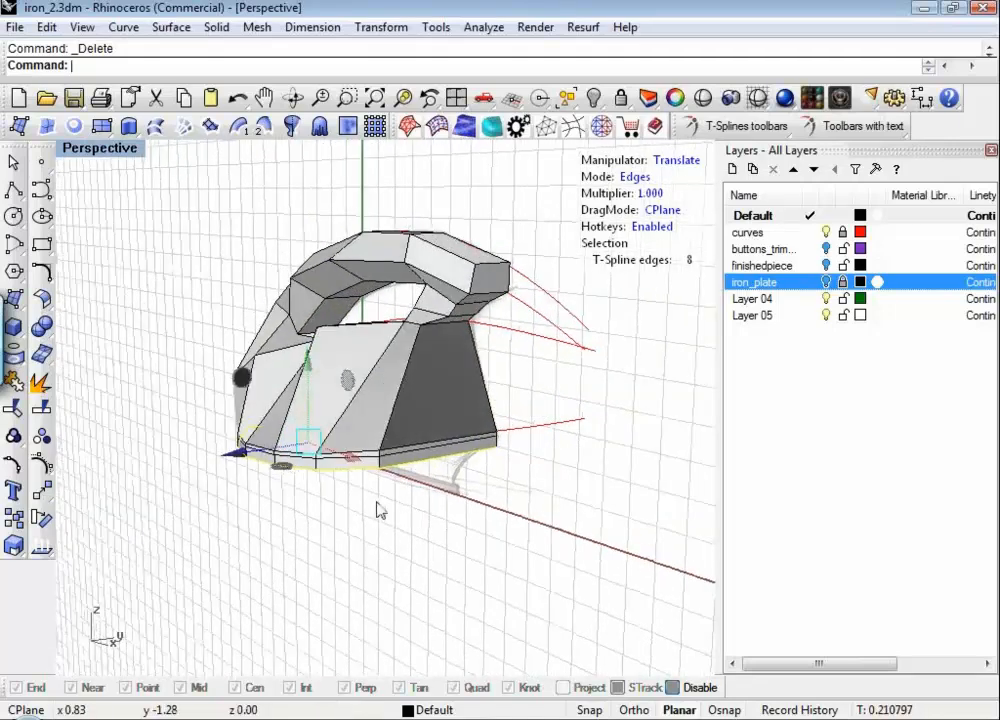
Step: Set the scale pivot at the rear end of the selected lower edges and extrude them inward by scaling
{"action": "key", "text": "r"}
{"action": "key", "text": "Insert"}
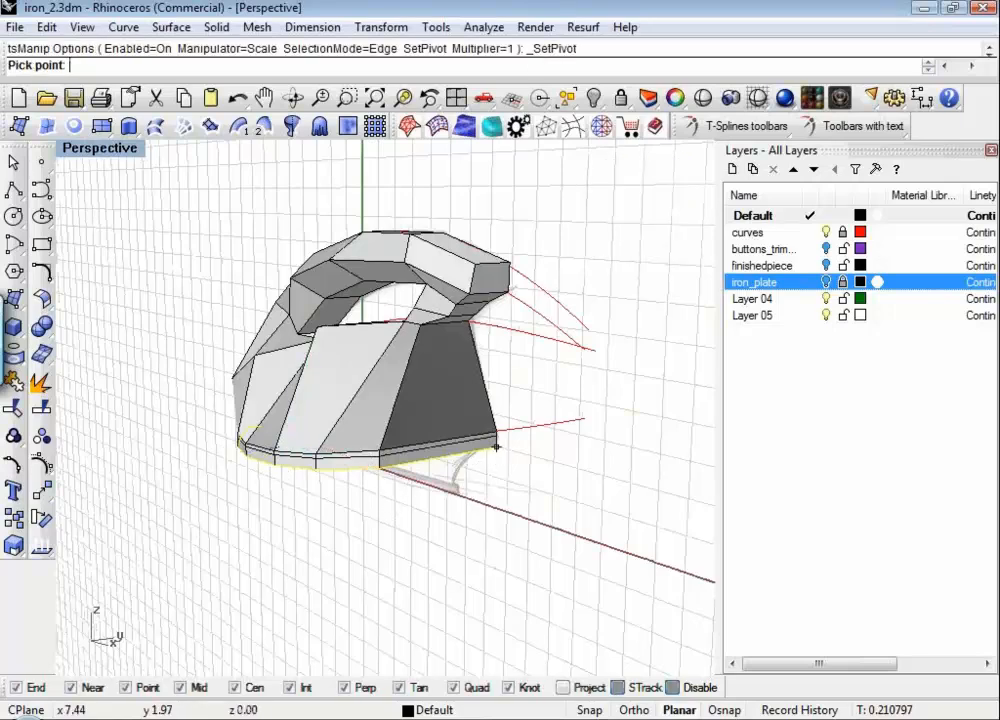
{"action": "left_click", "coordinate": [462, 460]}
{"action": "left_click_drag", "start_coordinate": [418, 470], "coordinate": [446, 473]}
{"action": "right_click_drag", "start_coordinate": [415, 502], "coordinate": [484, 470]}
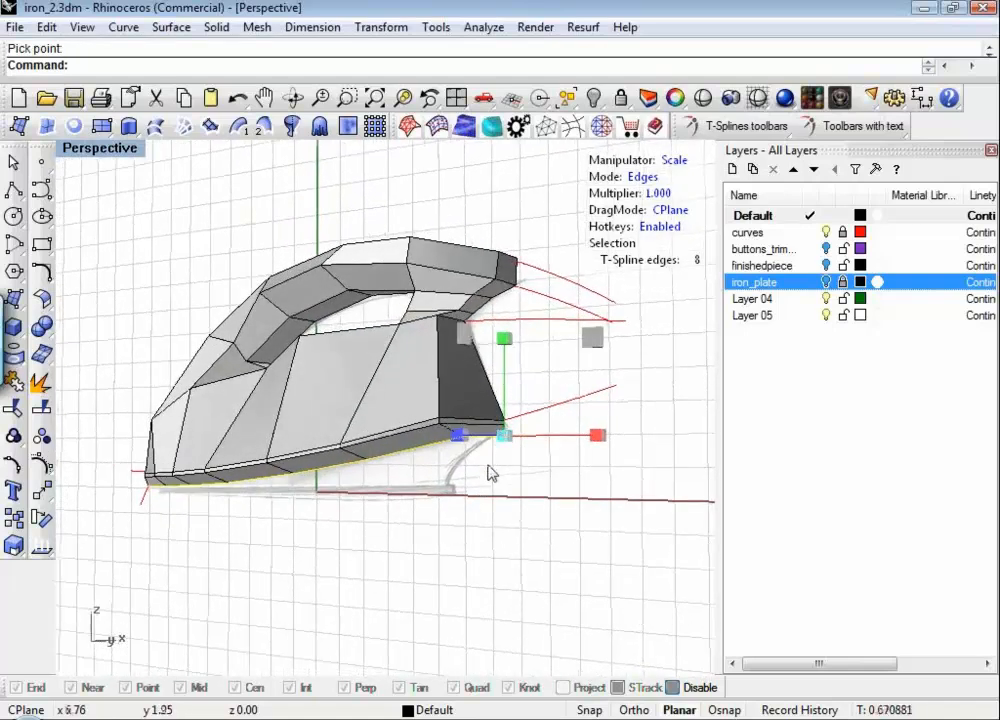
{"action": "right_click_drag", "start_coordinate": [508, 516], "coordinate": [466, 532]}
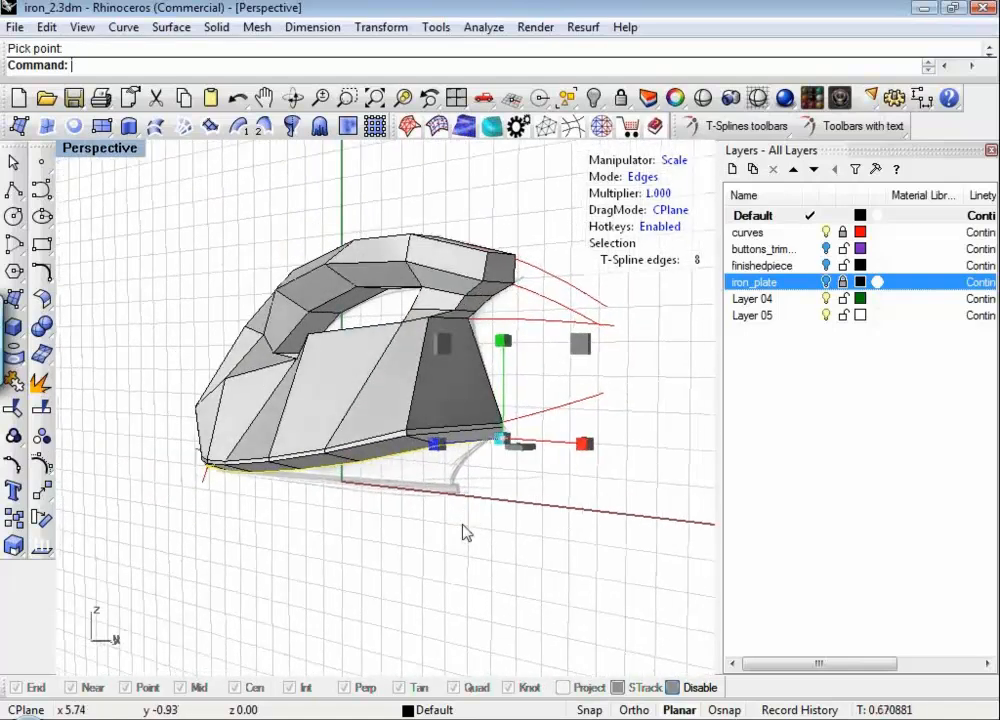
Step: Extrude the inset lower edges downward to form a short vertical wall
{"action": "key", "text": "w"}
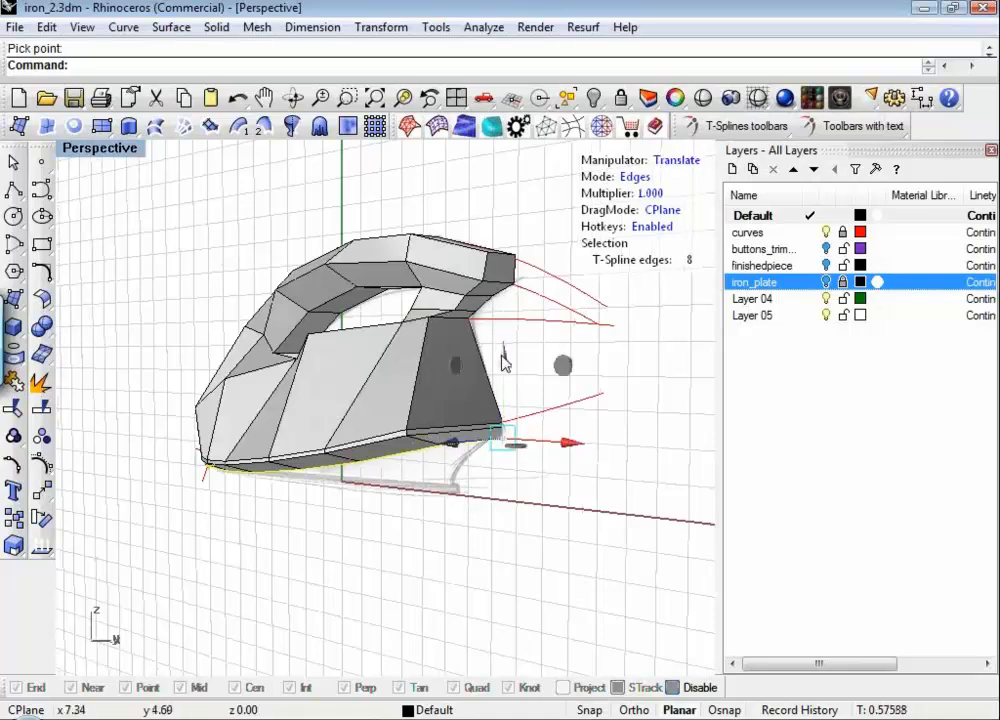
{"action": "left_click_drag", "start_coordinate": [503, 355], "coordinate": [502, 370], "text": "alt"}
{"action": "right_click_drag", "start_coordinate": [411, 529], "coordinate": [490, 430]}
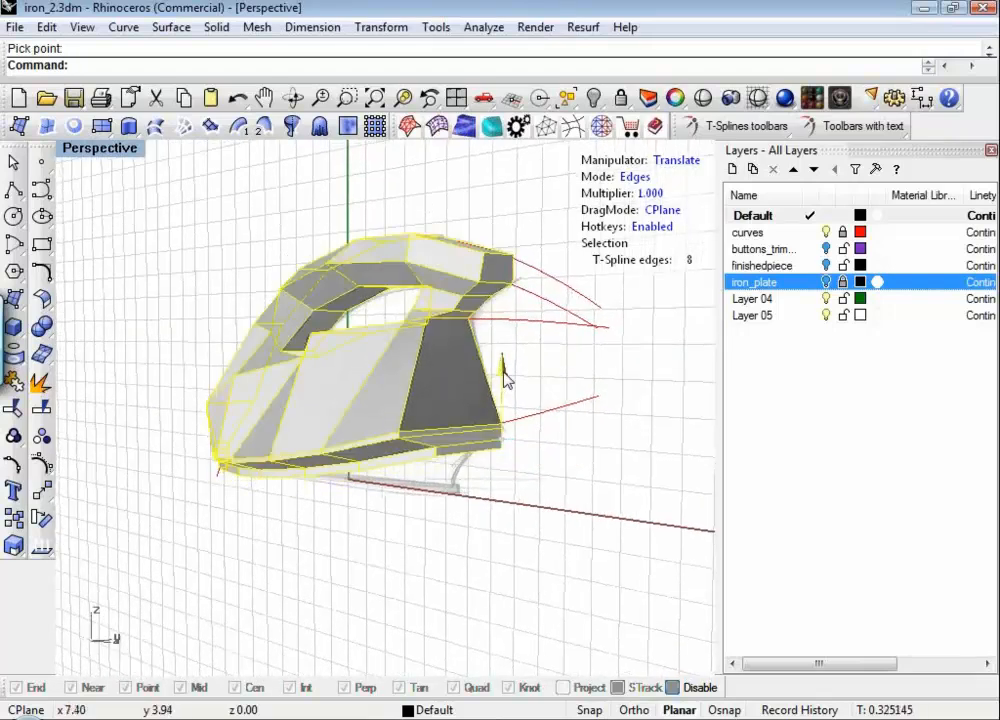
{"action": "left_click", "coordinate": [505, 375]}
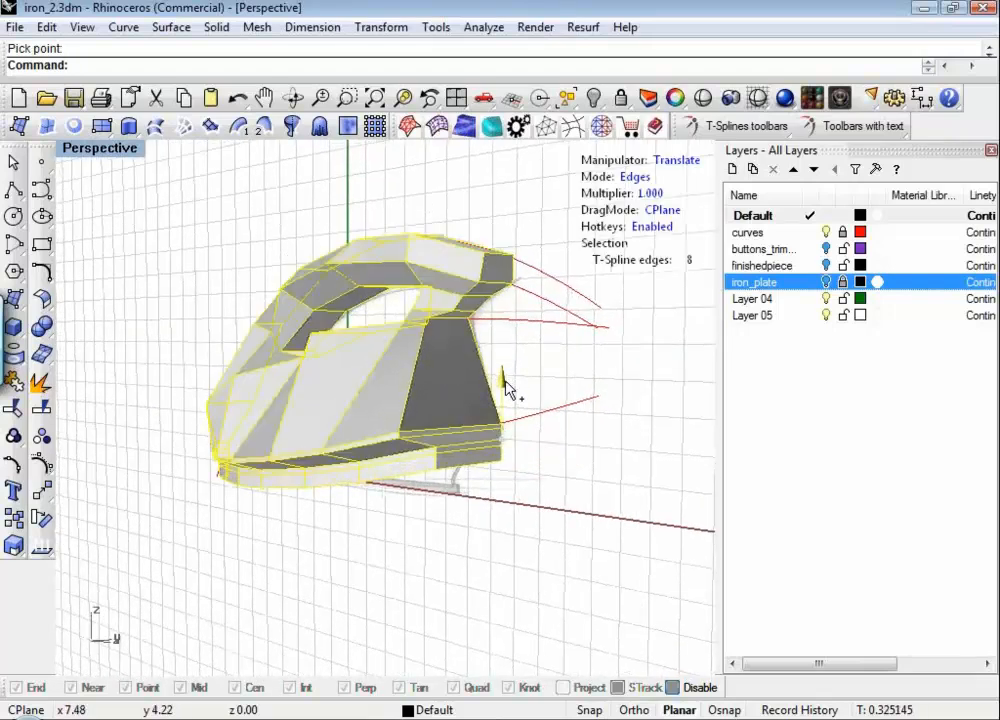
{"action": "left_click_drag", "start_coordinate": [505, 379], "coordinate": [505, 380], "text": "alt"}
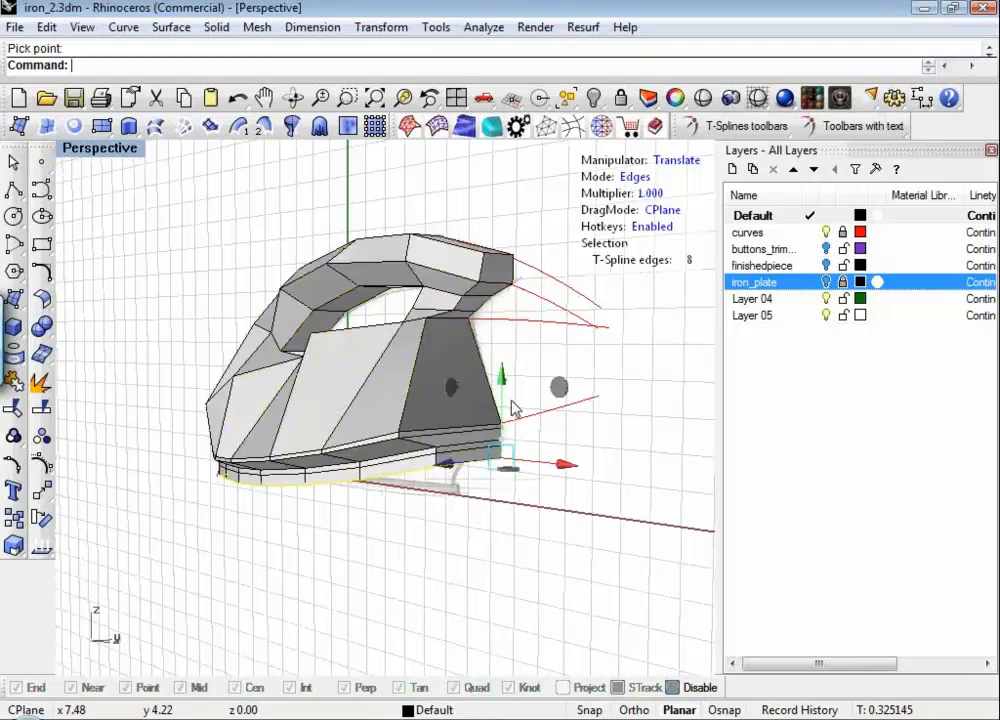
Step: Extrude the lower edges outward by scaling them across the body's width, and extrude them downward once more
{"action": "key", "text": "r"}
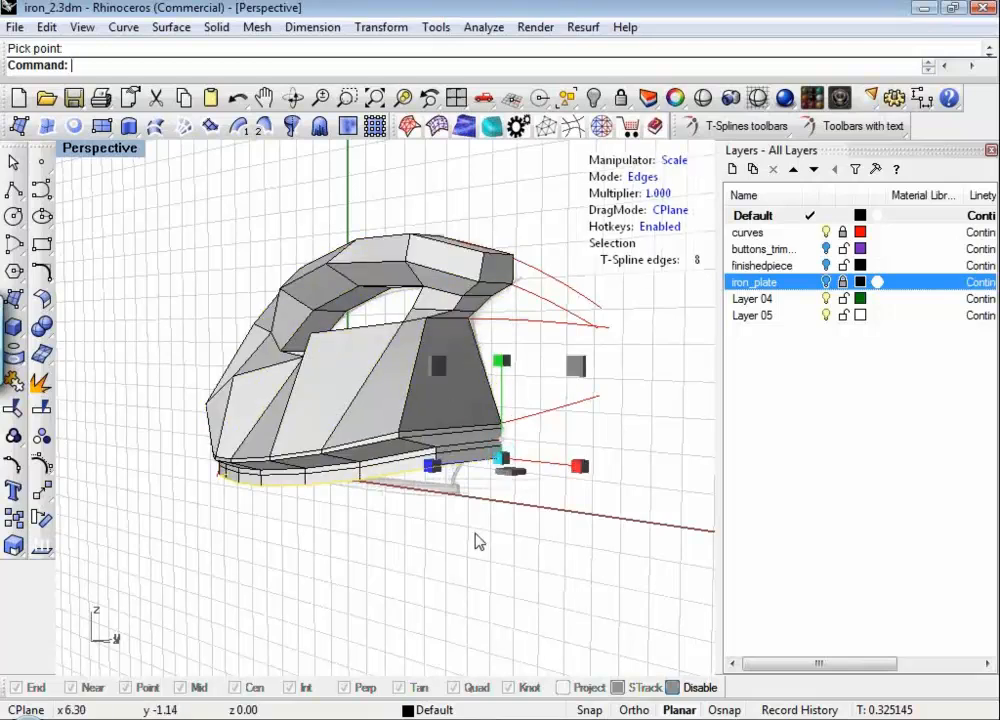
{"action": "left_click_drag", "start_coordinate": [457, 465], "coordinate": [428, 482]}
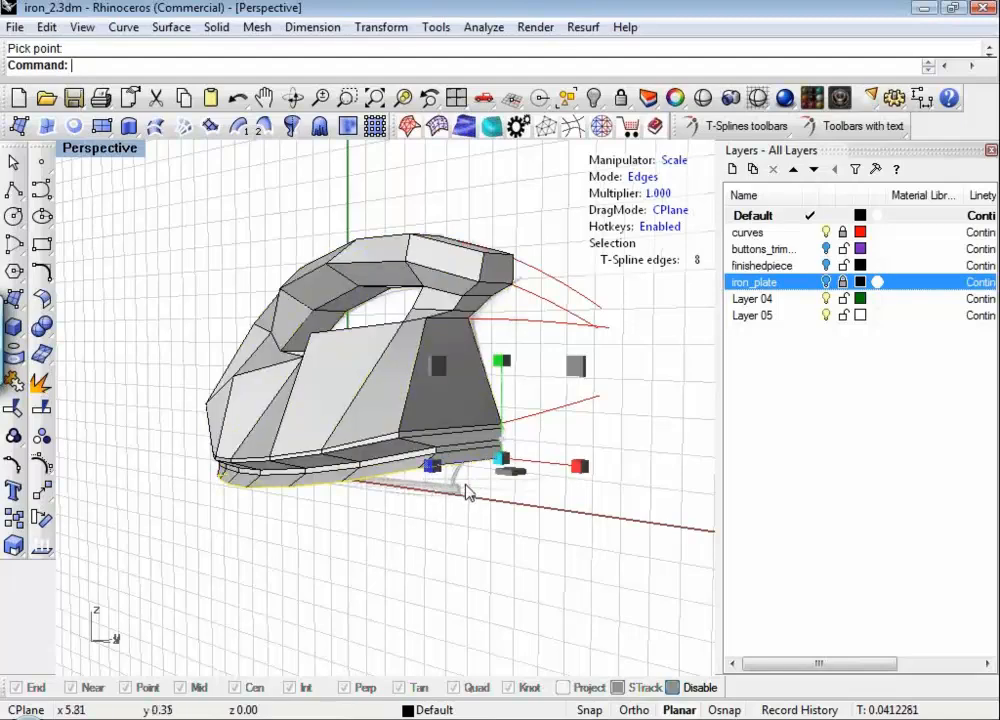
{"action": "key", "text": "w"}
{"action": "left_click_drag", "start_coordinate": [504, 393], "coordinate": [505, 404]}
{"action": "right_click_drag", "start_coordinate": [368, 553], "coordinate": [450, 538]}
{"action": "right_click_drag", "start_coordinate": [448, 538], "coordinate": [736, 469], "text": "shift"}
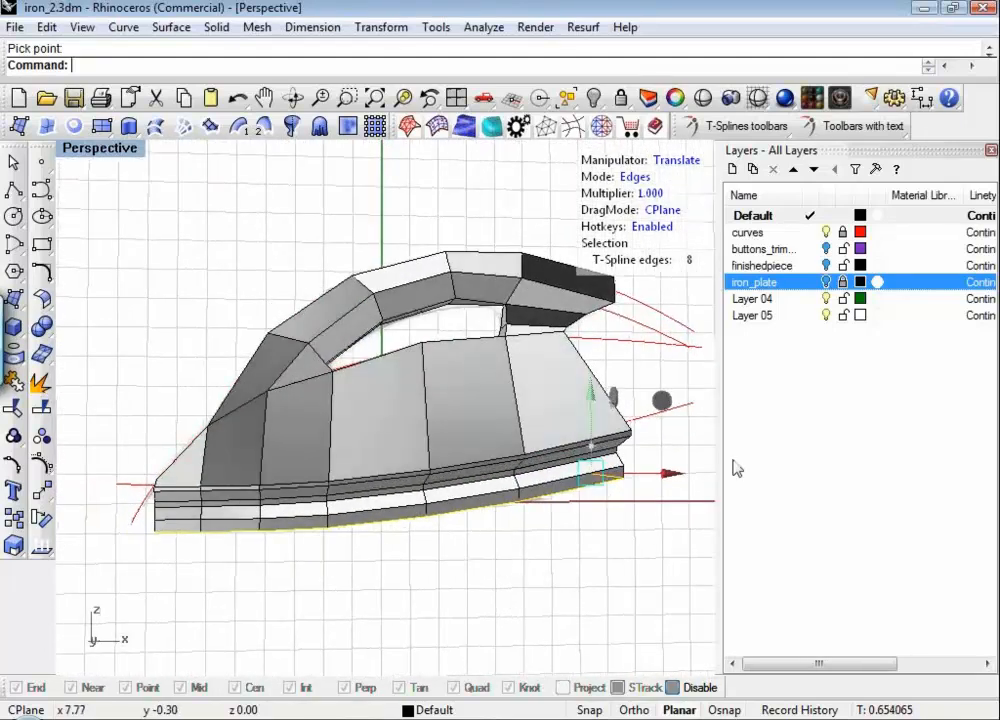
Step: Show the iron_plate layer, change the selection mode to vertices and display the whole model in the Front view
{"action": "left_click", "coordinate": [826, 283]}
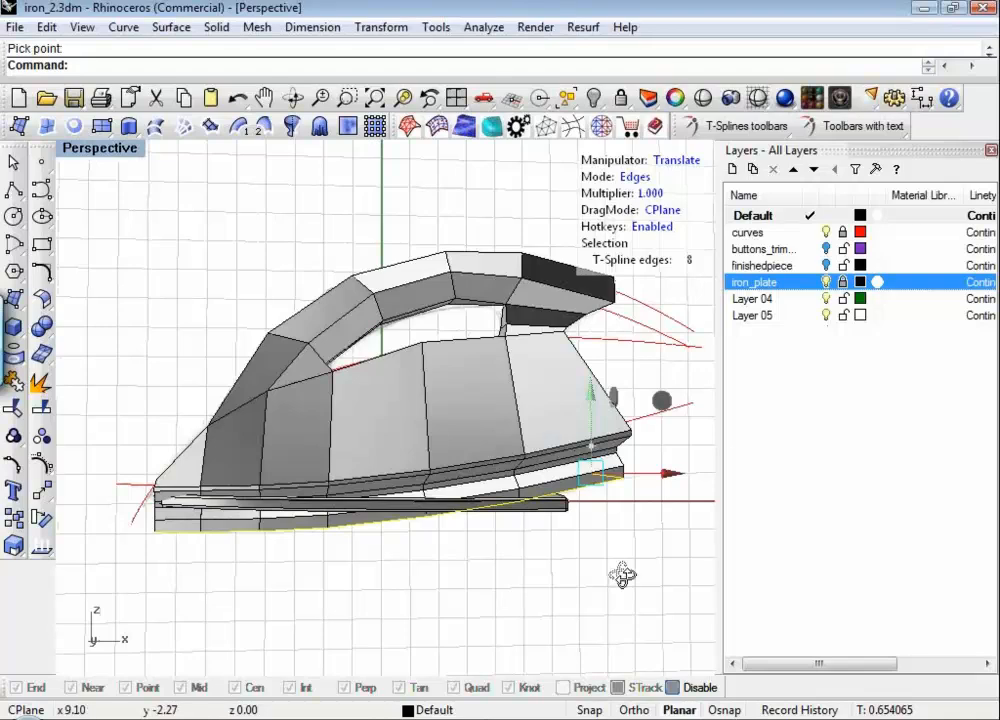
{"action": "right_click_drag", "start_coordinate": [622, 575], "coordinate": [603, 590]}
{"action": "scroll", "coordinate": [336, 547], "scroll_direction": "up", "scroll_amount": 2}
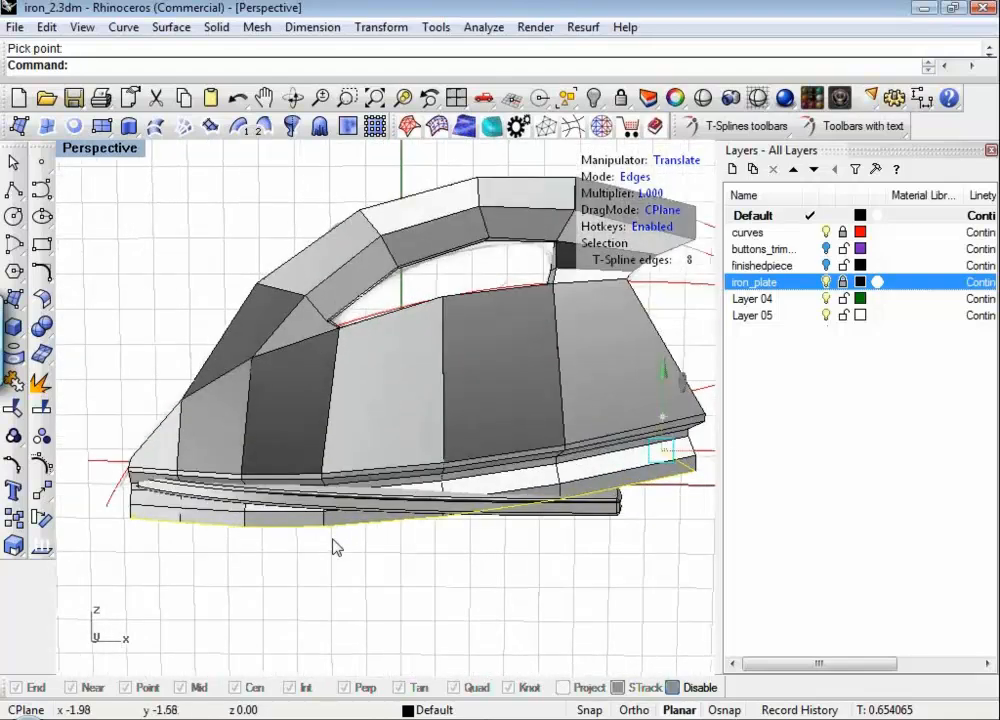
{"action": "scroll", "coordinate": [336, 547], "scroll_direction": "up", "scroll_amount": 1}
{"action": "key", "text": "a"}
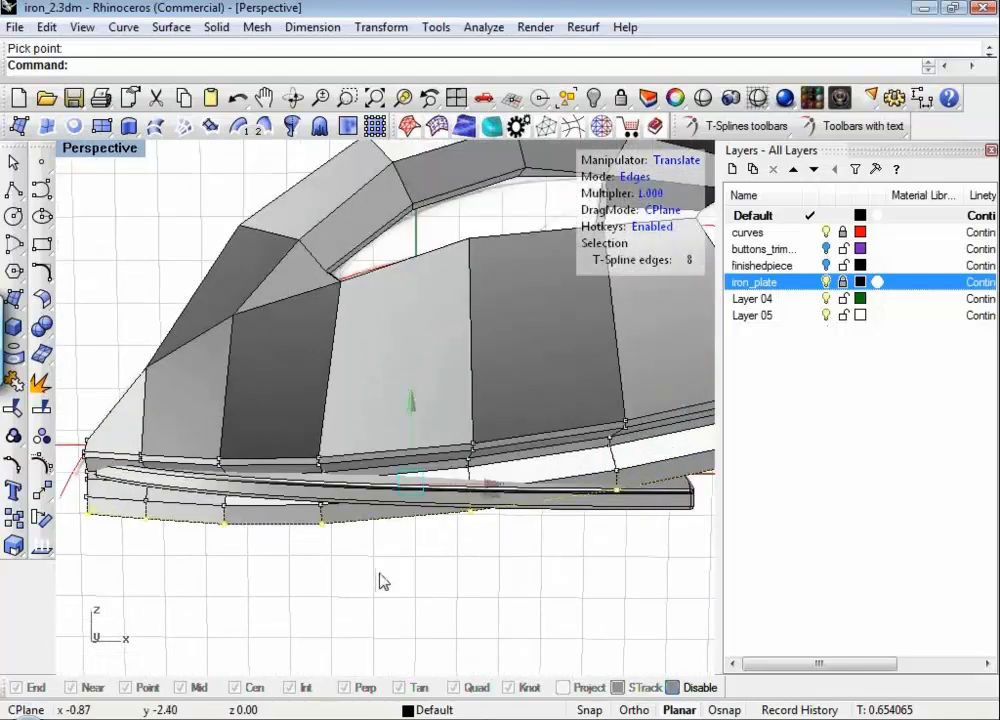
{"action": "right_click_drag", "start_coordinate": [439, 577], "coordinate": [410, 573], "text": "shift"}
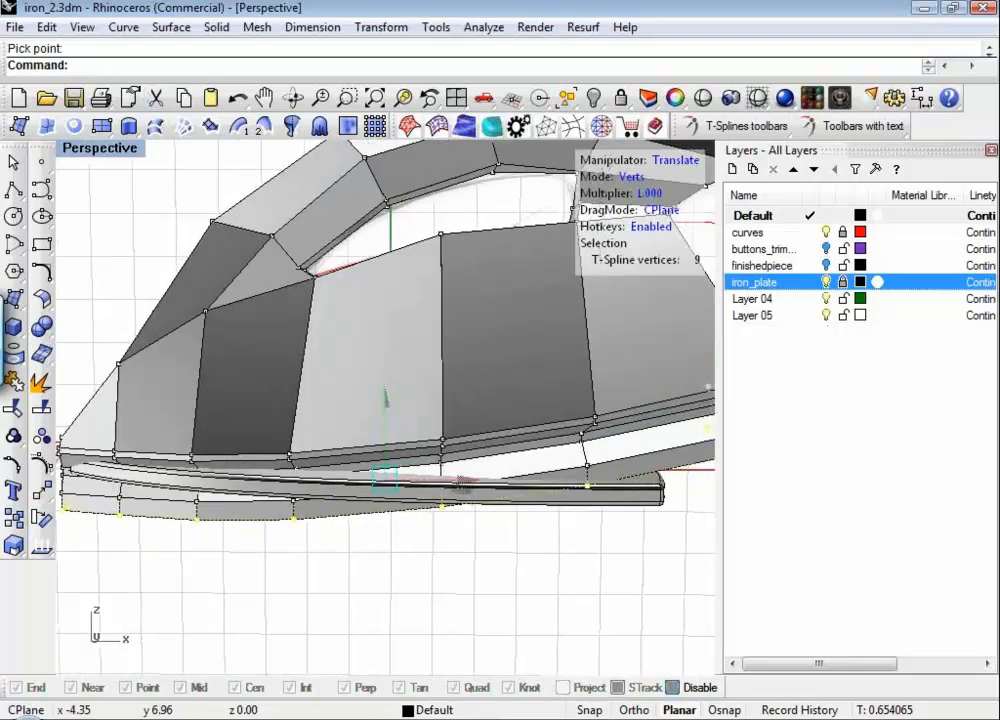
{"action": "type", "text": "f"}
{"action": "key", "text": "Return"}
{"action": "type", "text": "f"}
{"action": "key", "text": "Return"}
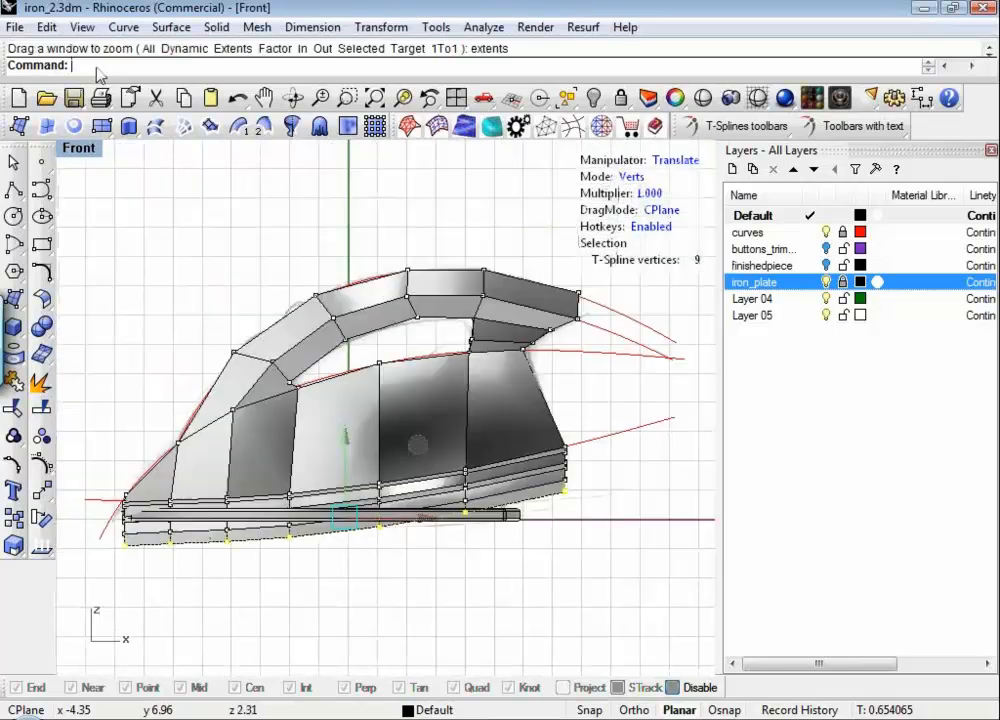
{"action": "right_click_drag", "start_coordinate": [505, 574], "coordinate": [550, 544]}
{"action": "scroll", "coordinate": [173, 490], "scroll_direction": "up", "scroll_amount": 6}
Step: Scale the eight lower vertices at the nose tip vertically up to the plate, with the pivot at the vertex above them
{"action": "left_click", "coordinate": [138, 586]}
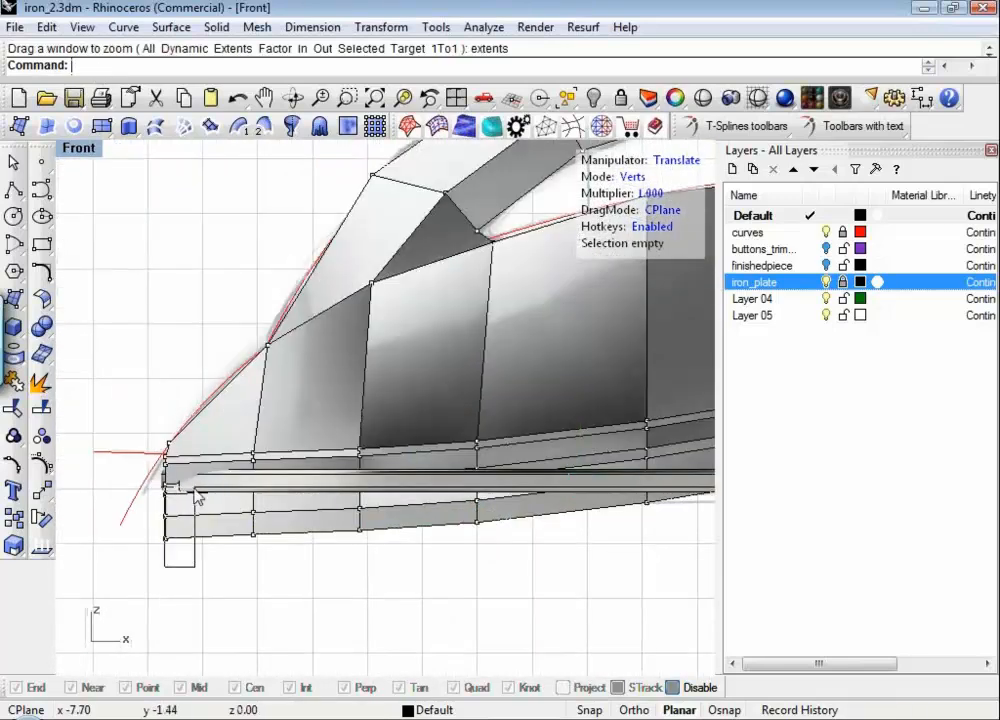
{"action": "left_click_drag", "start_coordinate": [152, 570], "coordinate": [196, 476]}
{"action": "key", "text": "r"}
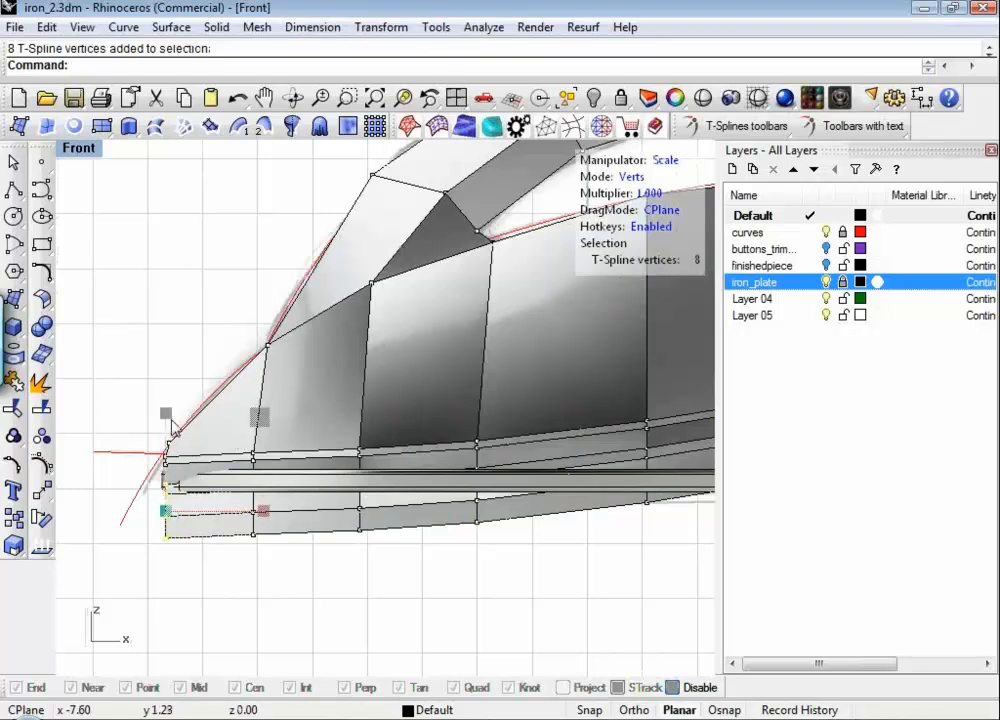
{"action": "key", "text": "t"}
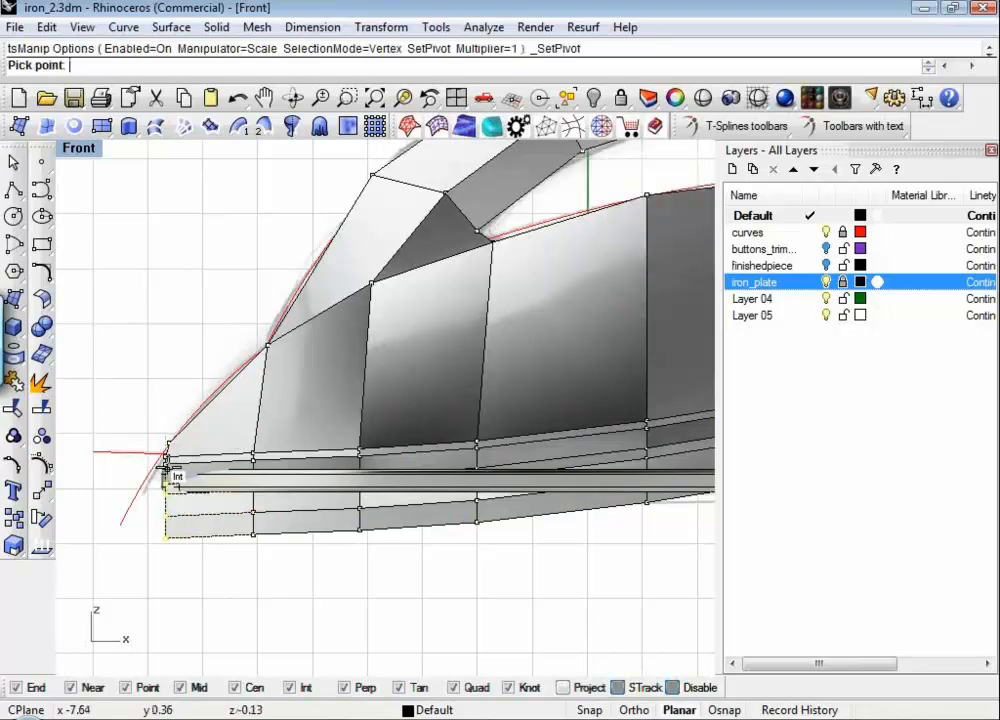
{"action": "left_click", "coordinate": [166, 465]}
{"action": "left_click_drag", "start_coordinate": [170, 375], "coordinate": [170, 437]}
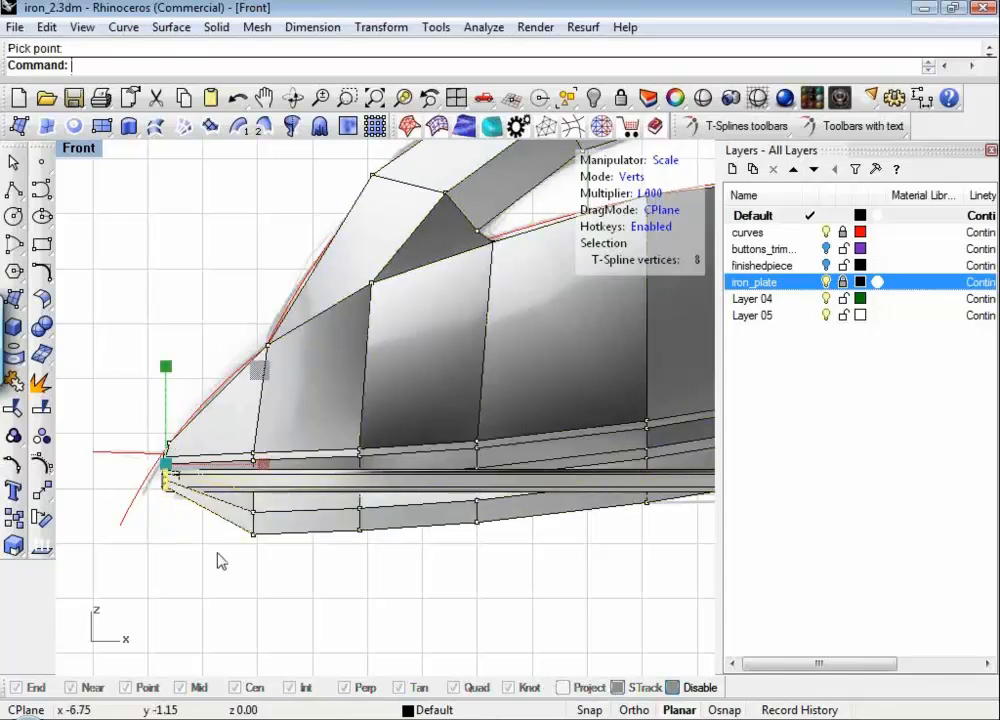
Step: Scale the four lower vertices of the second column from the nose vertically up to plate level about the vertex above
{"action": "left_click", "coordinate": [234, 578]}
{"action": "mouse_move", "coordinate": [241, 575]}
{"action": "left_mouse_down"}
{"action": "mouse_move", "coordinate": [279, 487]}
{"action": "mouse_move", "coordinate": [279, 508]}
{"action": "left_mouse_up"}
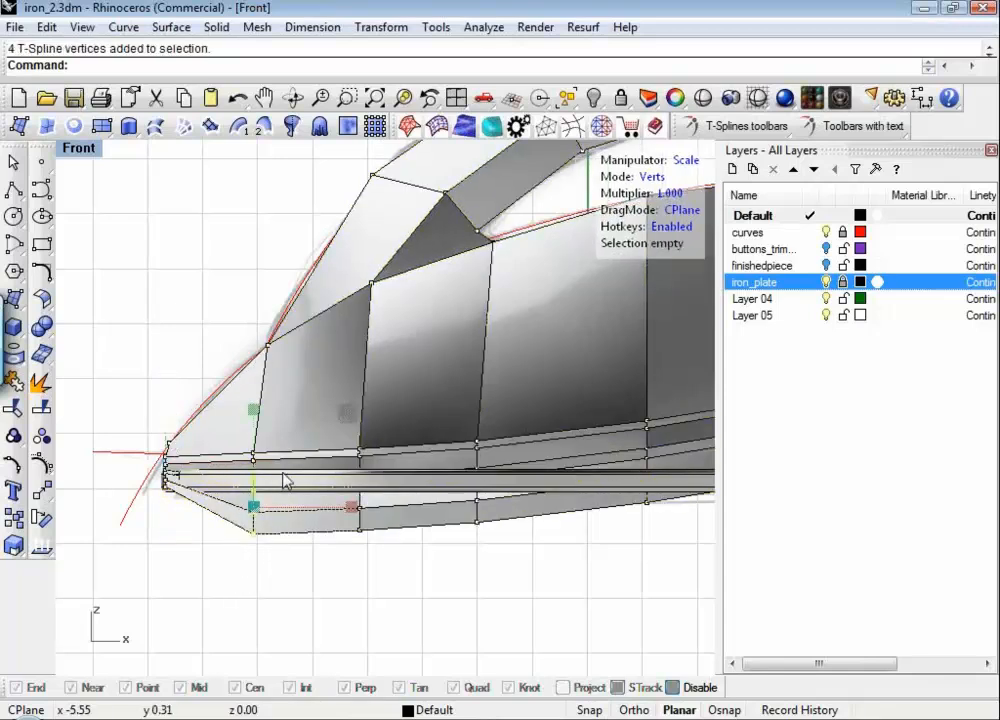
{"action": "key", "text": "z"}
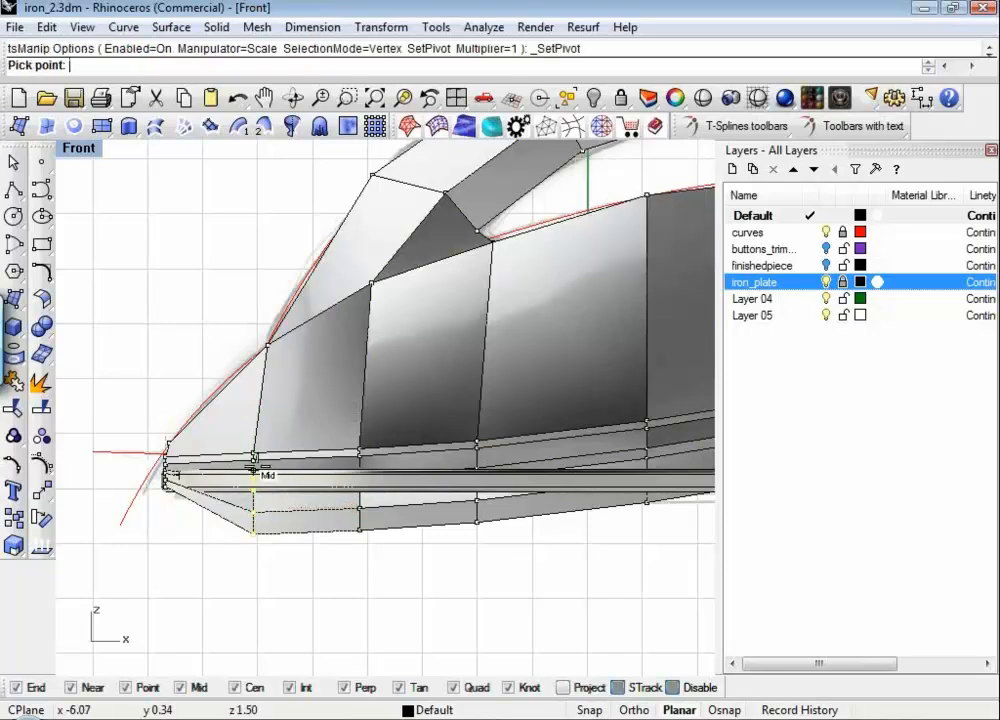
{"action": "left_click", "coordinate": [253, 461]}
{"action": "left_click_drag", "start_coordinate": [255, 362], "coordinate": [262, 430]}
Step: Compress the third column's lower vertices vertically to plate level, scaling about the vertex just above them
{"action": "left_click", "coordinate": [342, 573]}
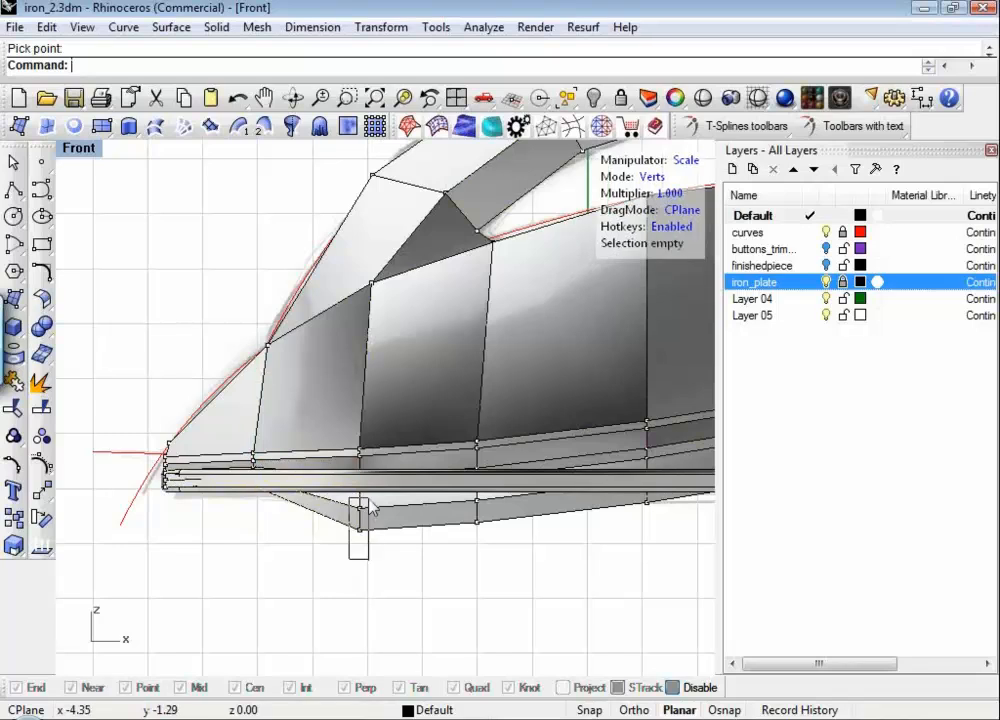
{"action": "left_click", "coordinate": [370, 463]}
{"action": "key", "text": "z"}
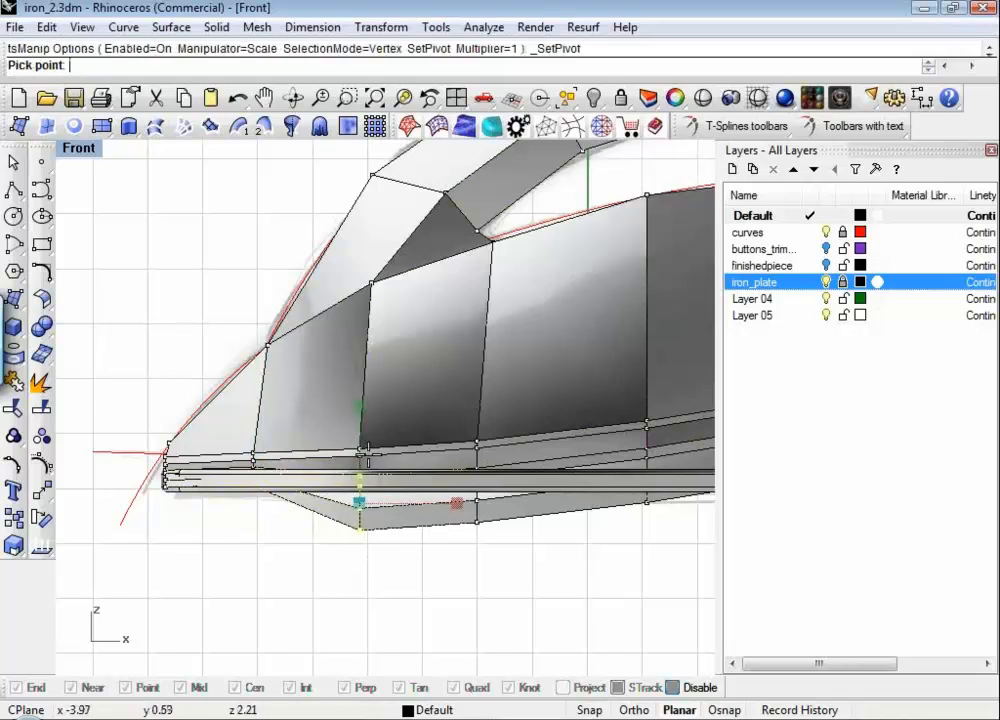
{"action": "left_click", "coordinate": [359, 457]}
{"action": "left_click_drag", "start_coordinate": [363, 370], "coordinate": [362, 428]}
Step: Scale the fourth column's lower vertices vertically toward the strip above, using the vertex above them as pivot
{"action": "left_click", "coordinate": [502, 572]}
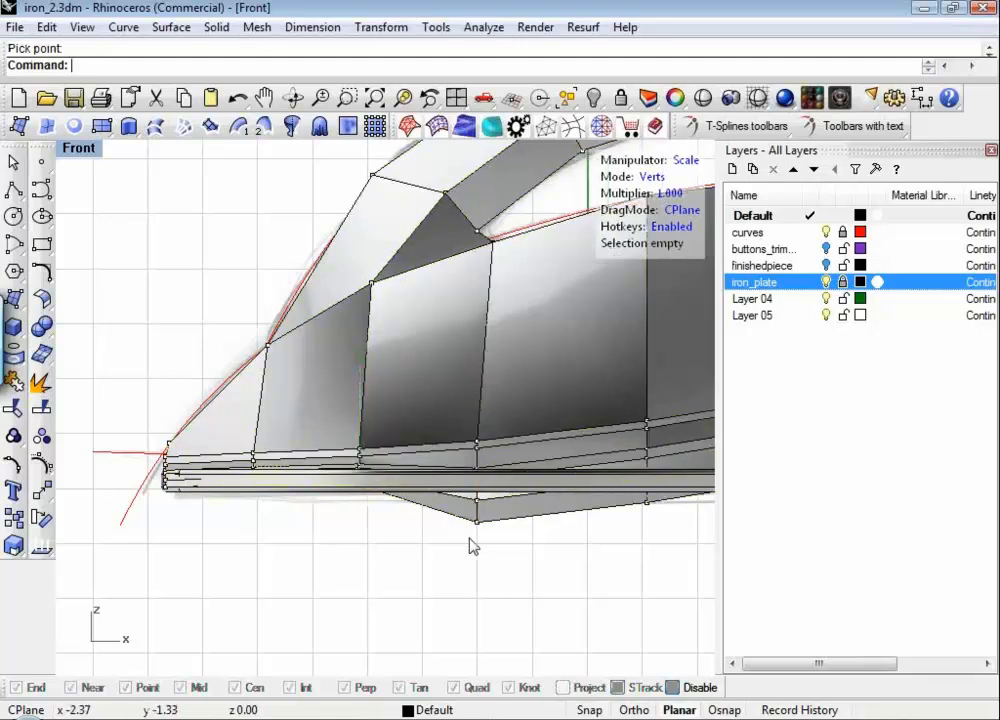
{"action": "left_click_drag", "start_coordinate": [462, 553], "coordinate": [500, 465]}
{"action": "key", "text": "z"}
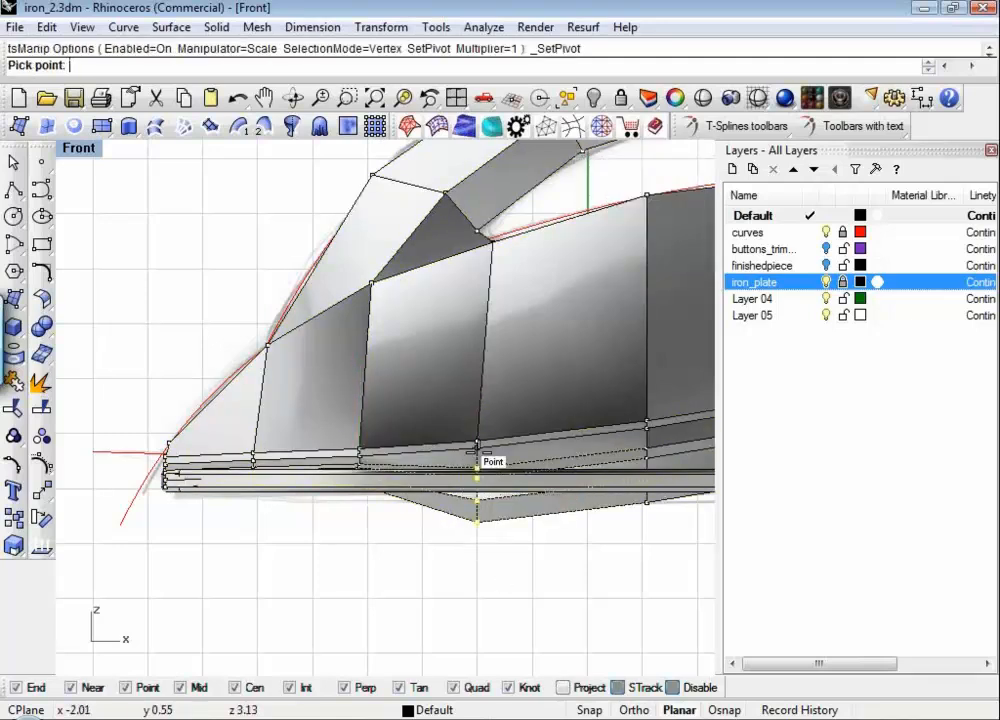
{"action": "left_click", "coordinate": [478, 451]}
{"action": "left_click_drag", "start_coordinate": [480, 356], "coordinate": [475, 397]}
Step: Scale the lower vertices of the fifth column from the nose vertically up to the plate about the vertex above
{"action": "right_click_drag", "start_coordinate": [580, 655], "coordinate": [350, 618]}
{"action": "left_click_drag", "start_coordinate": [406, 509], "coordinate": [449, 418]}
{"action": "key", "text": "t"}
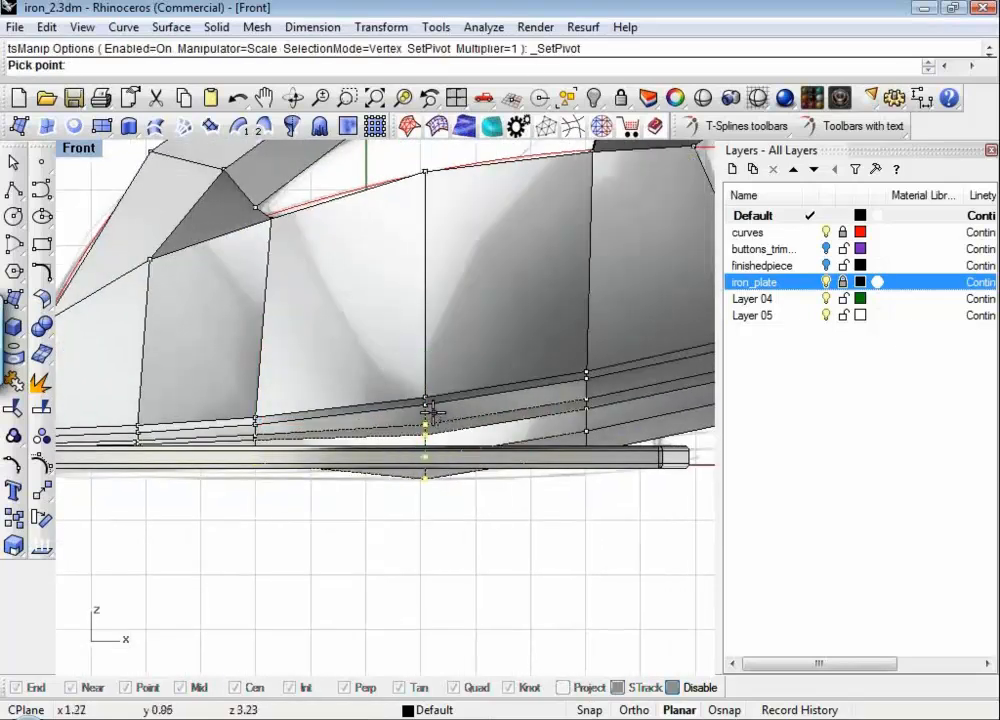
{"action": "left_click", "coordinate": [424, 411]}
{"action": "left_click_drag", "start_coordinate": [425, 304], "coordinate": [428, 335]}
Step: Scale the lower vertices of the rearmost column vertically down to plate level, using the vertex above them as pivot
{"action": "right_click_drag", "start_coordinate": [558, 564], "coordinate": [422, 595]}
{"action": "left_click", "coordinate": [451, 531]}
{"action": "left_click_drag", "start_coordinate": [646, 436], "coordinate": [662, 389]}
{"action": "key", "text": "p"}
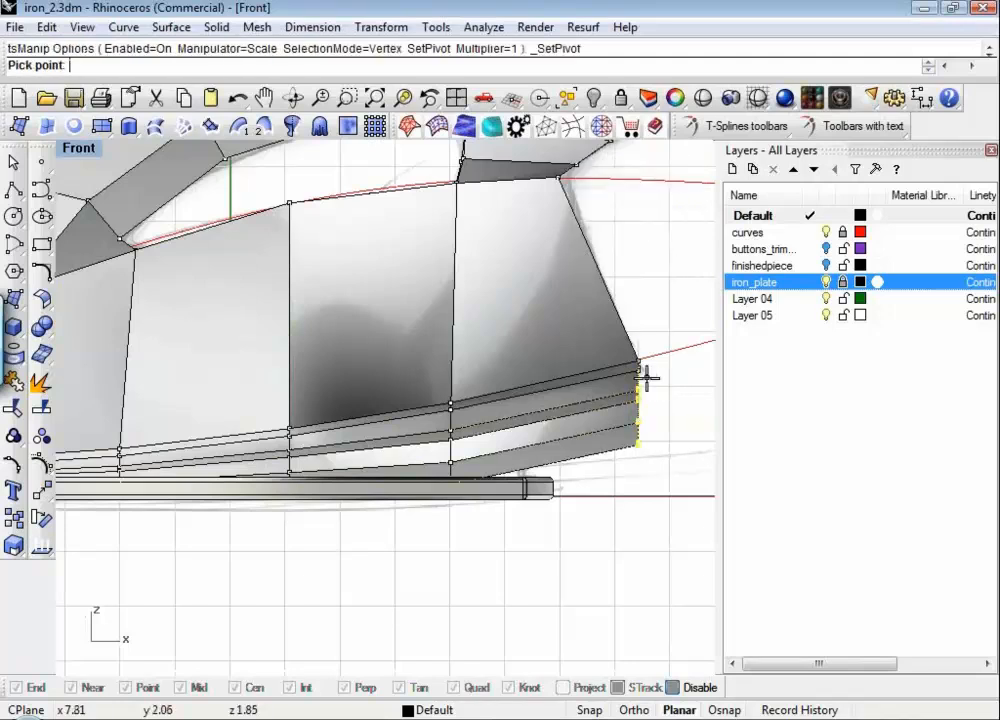
{"action": "left_click", "coordinate": [640, 370]}
{"action": "left_click_drag", "start_coordinate": [640, 276], "coordinate": [647, 229]}
{"action": "left_click", "coordinate": [570, 563]}
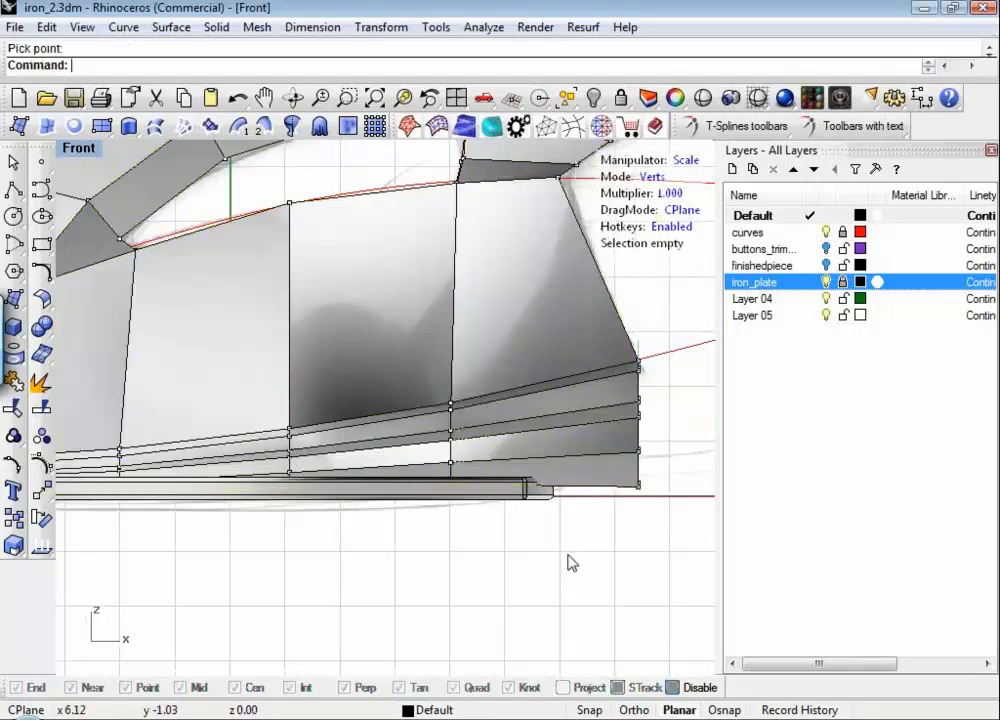
Step: Move the rearmost column's lower vertices progressively toward the nose, forming an undercut profile that ends at the plate's back edge
{"action": "left_click_drag", "start_coordinate": [615, 472], "coordinate": [613, 474]}
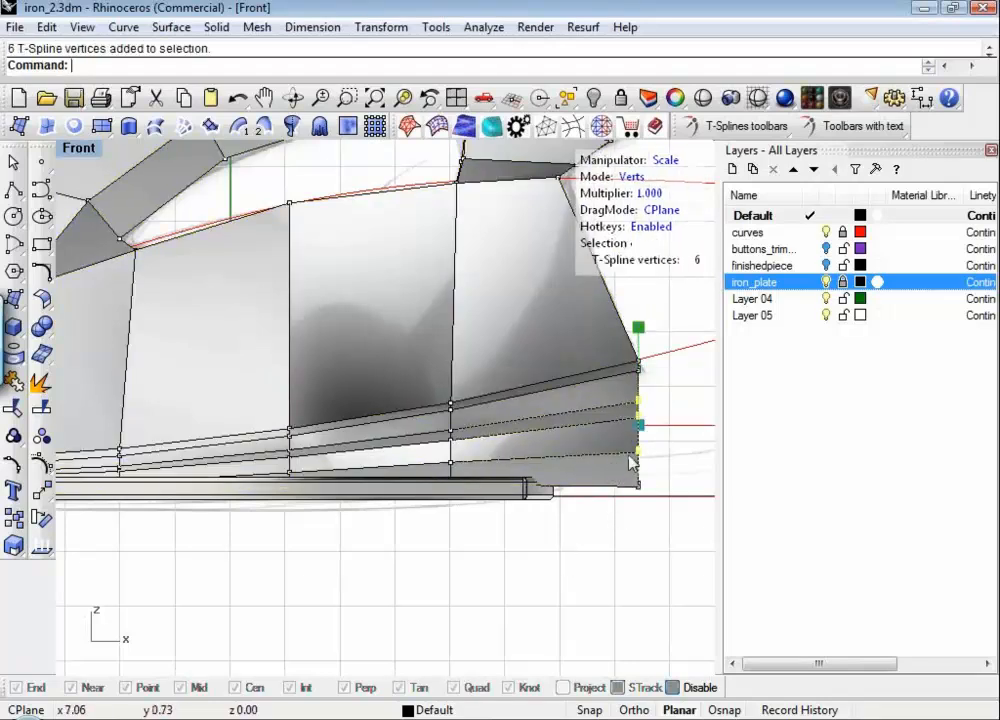
{"action": "right_click_drag", "start_coordinate": [613, 475], "coordinate": [454, 537]}
{"action": "key", "text": "w"}
{"action": "left_click_drag", "start_coordinate": [553, 487], "coordinate": [497, 509]}
{"action": "left_click_drag", "start_coordinate": [450, 577], "coordinate": [441, 552]}
{"action": "left_click_drag", "start_coordinate": [458, 499], "coordinate": [380, 521]}
{"action": "left_click_drag", "start_coordinate": [481, 440], "coordinate": [425, 450]}
{"action": "left_click", "coordinate": [437, 497]}
{"action": "left_click_drag", "start_coordinate": [489, 412], "coordinate": [440, 460]}
{"action": "left_click", "coordinate": [413, 505]}
{"action": "left_click_drag", "start_coordinate": [489, 394], "coordinate": [492, 400]}
Step: Compare the body's rear profile with the reference sketch in wireframe display, and return to shaded display
{"action": "right_click_drag", "start_coordinate": [488, 468], "coordinate": [648, 488]}
{"action": "middle_click", "coordinate": [610, 503]}
{"action": "right_click_drag", "start_coordinate": [590, 512], "coordinate": [588, 513]}
{"action": "middle_click", "coordinate": [588, 514]}
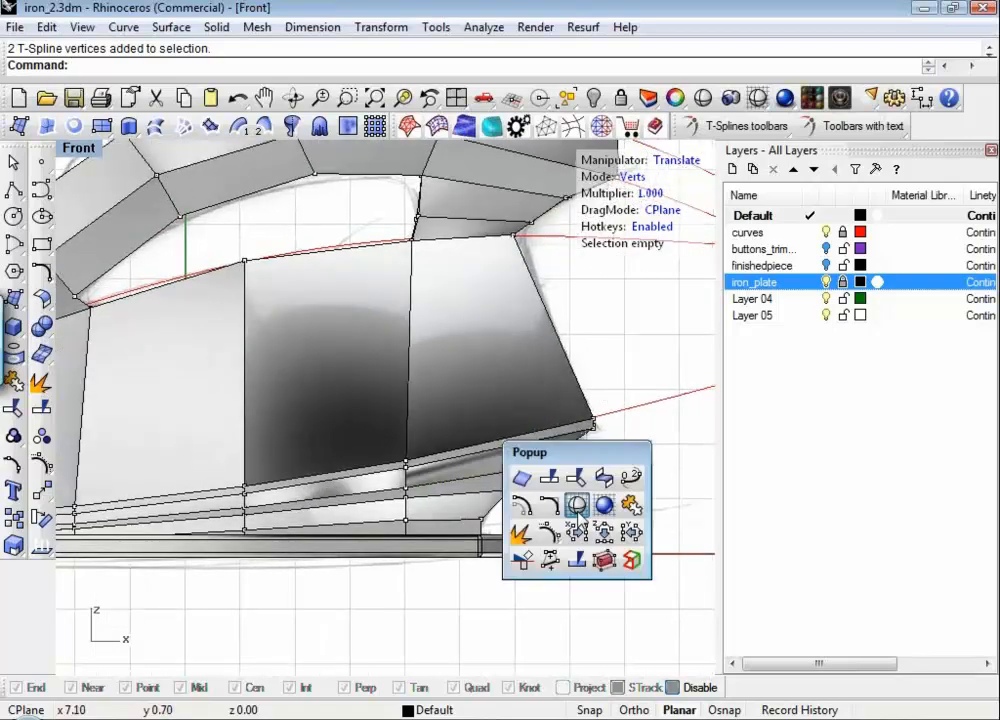
{"action": "left_click", "coordinate": [578, 512]}
{"action": "scroll", "coordinate": [578, 520], "scroll_direction": "down", "scroll_amount": 5}
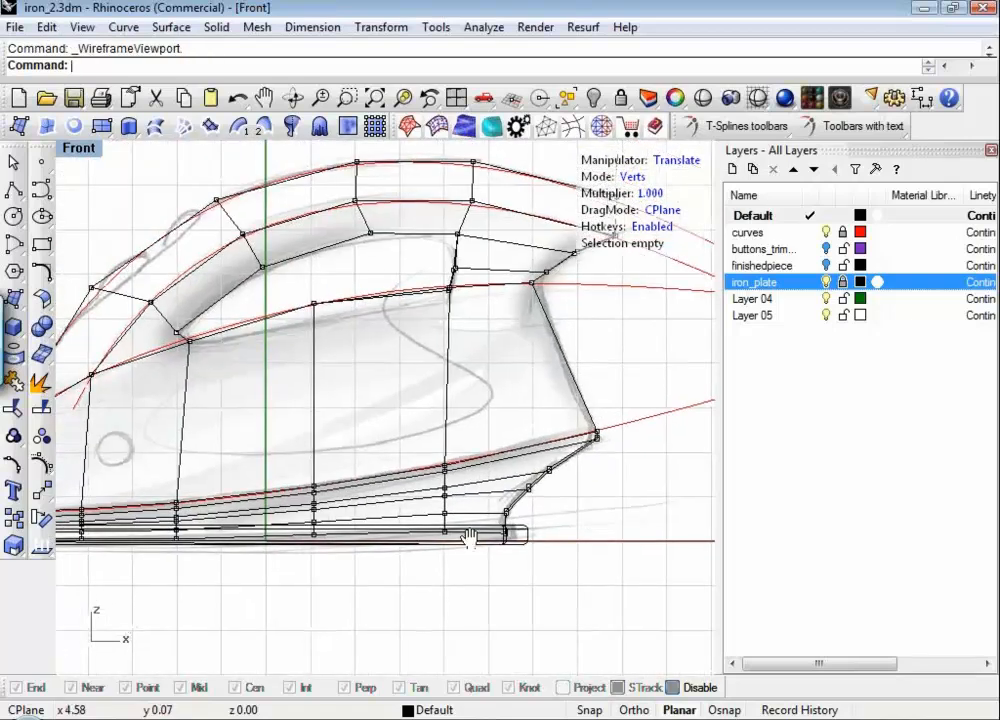
{"action": "right_click_drag", "start_coordinate": [433, 506], "coordinate": [389, 515]}
{"action": "right_click_drag", "start_coordinate": [535, 553], "coordinate": [503, 566]}
{"action": "middle_click", "coordinate": [503, 564]}
{"action": "left_click", "coordinate": [503, 557]}
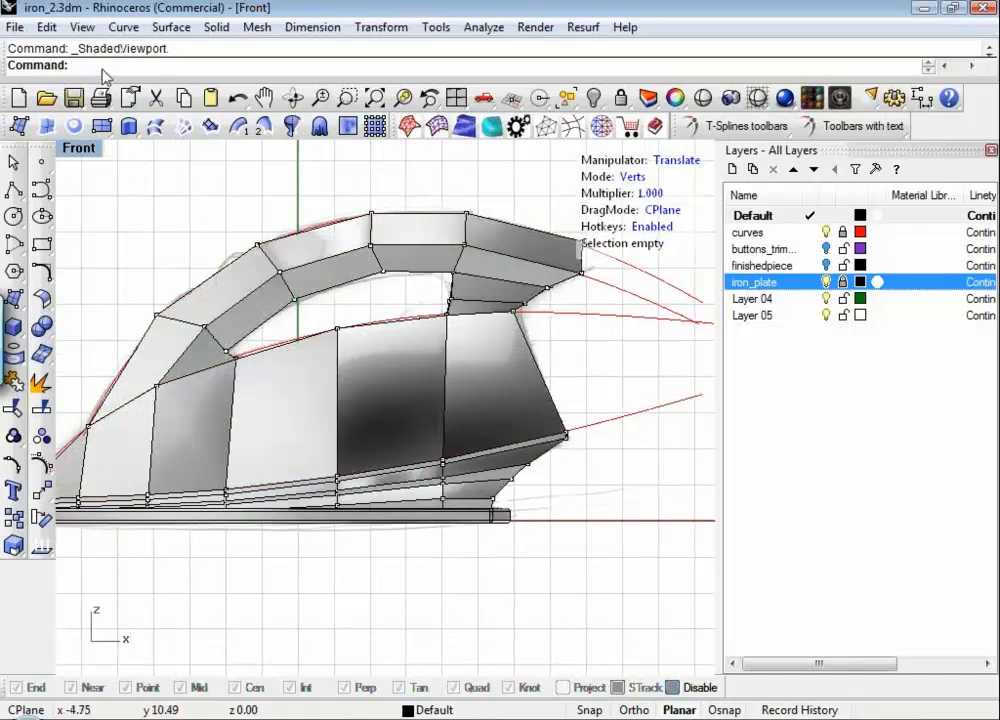
Step: Move the body's bottom edges near the rear corner outward in perspective so they follow the plate's rim
{"action": "key", "text": "ctrl+F4"}
{"action": "right_click_drag", "start_coordinate": [256, 561], "coordinate": [200, 523]}
{"action": "scroll", "coordinate": [349, 537], "scroll_direction": "up", "scroll_amount": 7}
{"action": "right_click_drag", "start_coordinate": [349, 537], "coordinate": [407, 543]}
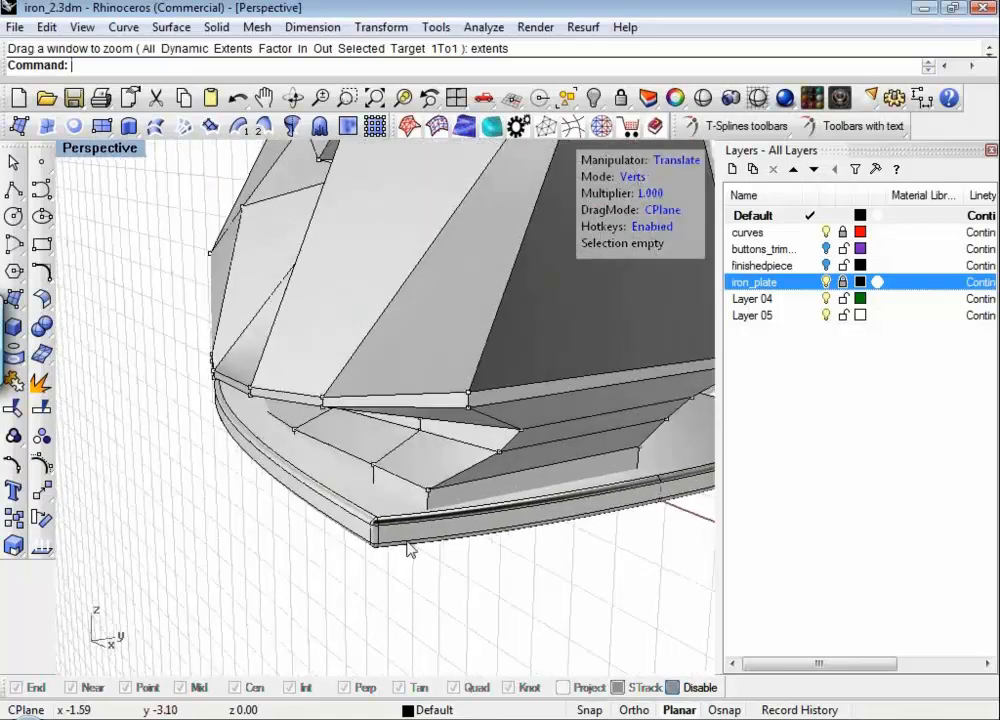
{"action": "key", "text": "s"}
{"action": "left_click", "coordinate": [402, 517]}
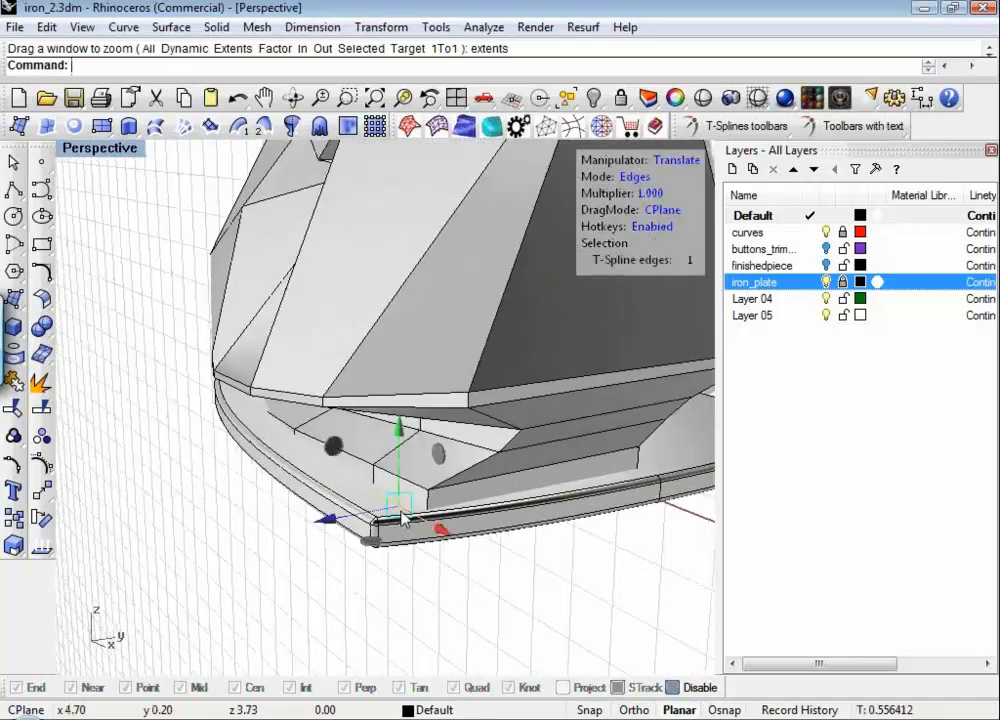
{"action": "left_click", "coordinate": [329, 488], "text": "shift"}
{"action": "left_click_drag", "start_coordinate": [329, 490], "coordinate": [229, 506]}
{"action": "left_click", "coordinate": [255, 447]}
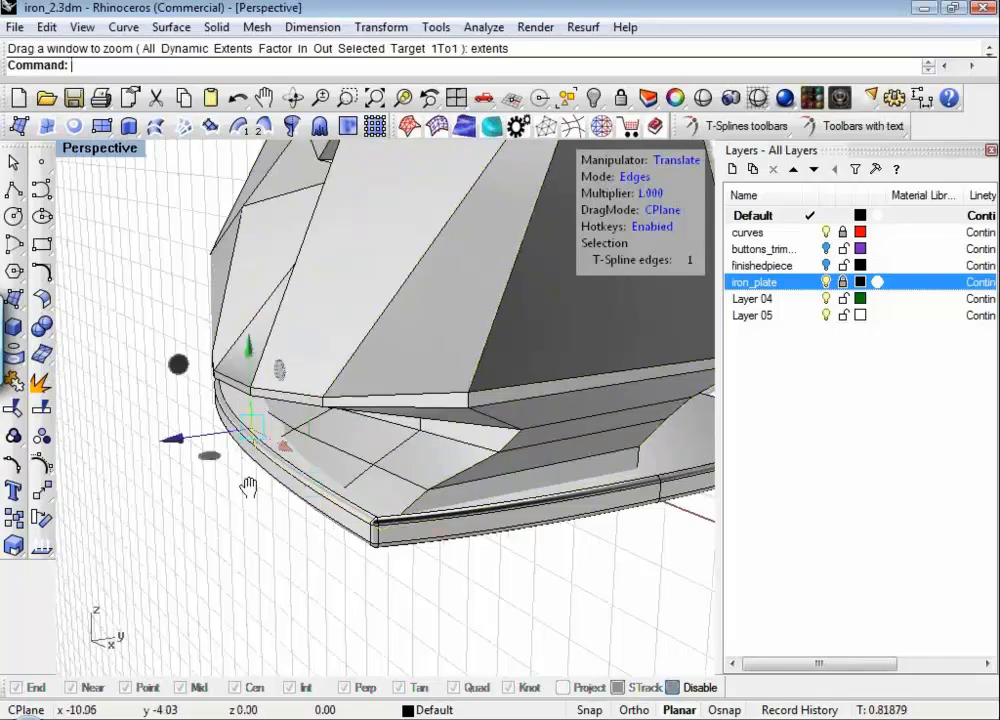
{"action": "right_click_drag", "start_coordinate": [248, 487], "coordinate": [350, 562], "text": "shift"}
Step: Adjust the bottom vertices along the body's side toward the nose to follow the plate's outline
{"action": "key", "text": "a"}
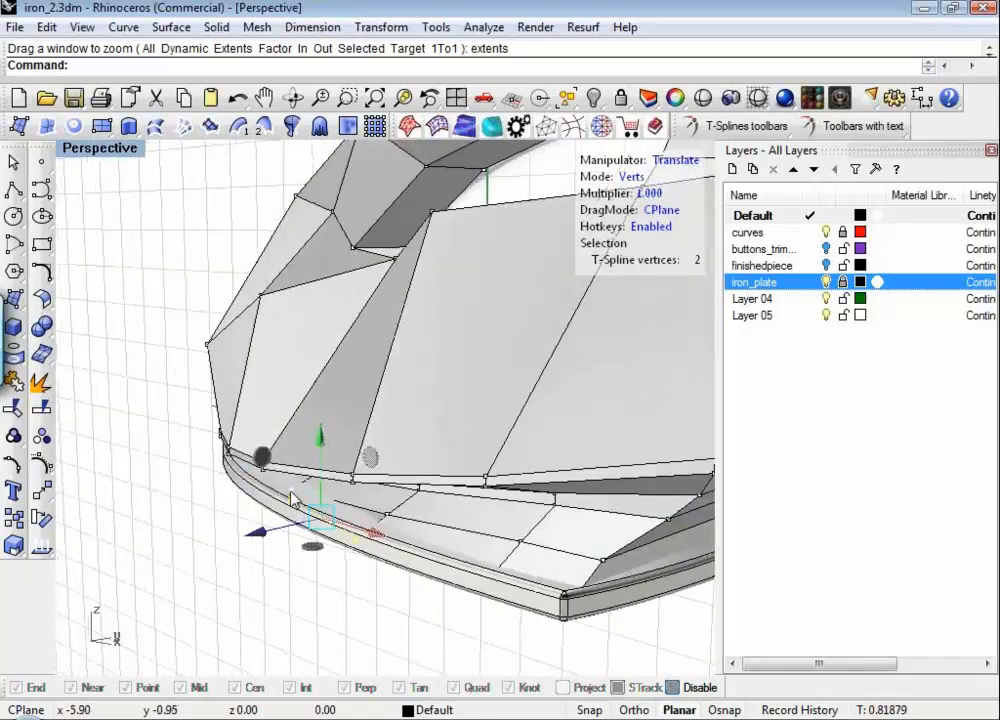
{"action": "left_click", "coordinate": [290, 497]}
{"action": "mouse_move", "coordinate": [231, 521]}
{"action": "left_mouse_down"}
{"action": "mouse_move", "coordinate": [201, 530]}
{"action": "mouse_move", "coordinate": [219, 524]}
{"action": "left_mouse_up"}
{"action": "right_click_drag", "start_coordinate": [268, 572], "coordinate": [330, 543]}
{"action": "scroll", "coordinate": [232, 516], "scroll_direction": "up", "scroll_amount": 5}
{"action": "left_click_drag", "start_coordinate": [312, 548], "coordinate": [366, 527]}
{"action": "left_click_drag", "start_coordinate": [387, 485], "coordinate": [404, 486]}
Step: Move the bottom edge at the back of the body along X toward the plate's rear rim
{"action": "scroll", "coordinate": [396, 540], "scroll_direction": "down", "scroll_amount": 2}
{"action": "right_click_drag", "start_coordinate": [396, 546], "coordinate": [335, 517]}
{"action": "scroll", "coordinate": [507, 531], "scroll_direction": "up", "scroll_amount": 6}
{"action": "key", "text": "s"}
{"action": "right_click_drag", "start_coordinate": [507, 531], "coordinate": [475, 451]}
{"action": "left_click", "coordinate": [393, 451]}
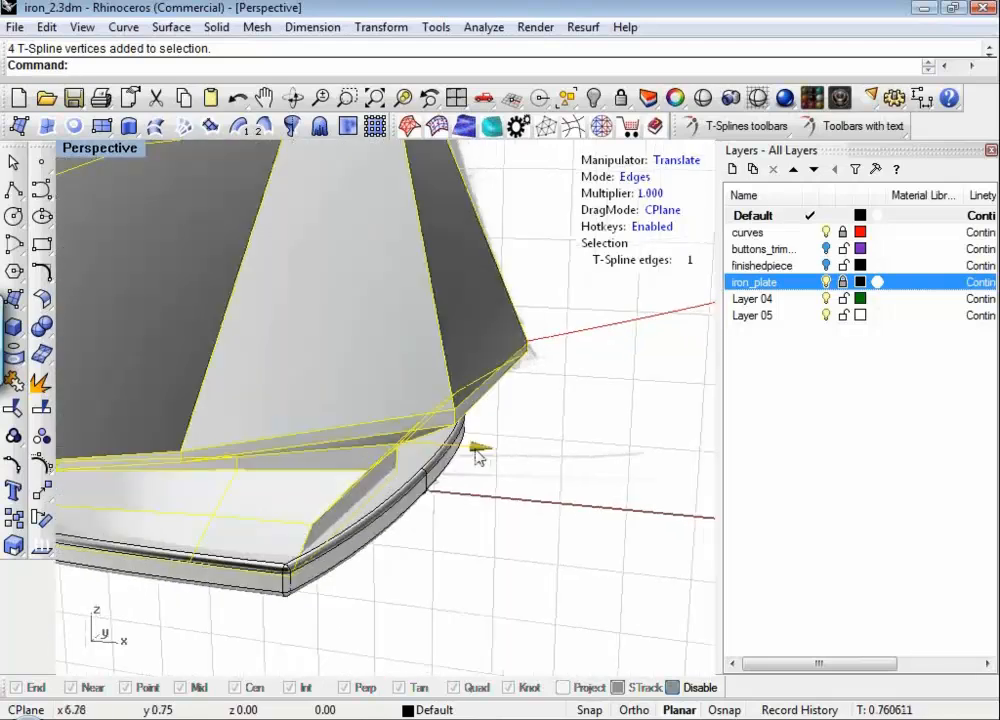
{"action": "left_click_drag", "start_coordinate": [450, 460], "coordinate": [452, 461]}
Step: Switch the T-spline body to smooth display and inspect it in the Top, Right, Left and Perspective views
{"action": "right_click_drag", "start_coordinate": [437, 545], "coordinate": [580, 590]}
{"action": "scroll", "coordinate": [455, 536], "scroll_direction": "down", "scroll_amount": 5}
{"action": "right_click_drag", "start_coordinate": [255, 527], "coordinate": [146, 342]}
{"action": "key", "text": "Tab"}
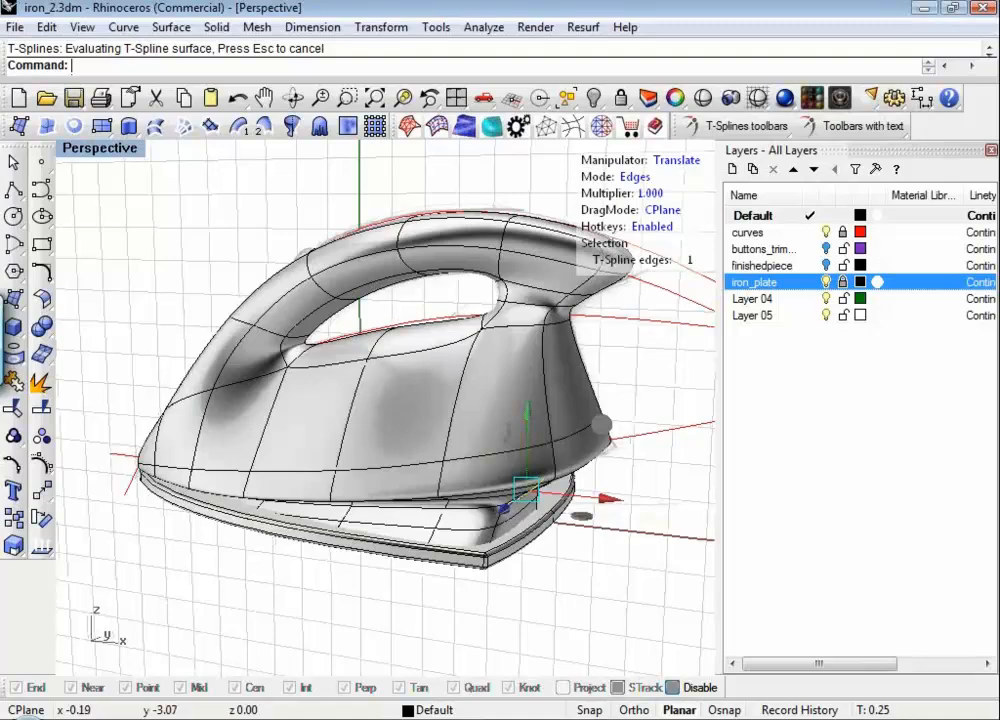
{"action": "right_click_drag", "start_coordinate": [360, 605], "coordinate": [90, 68]}
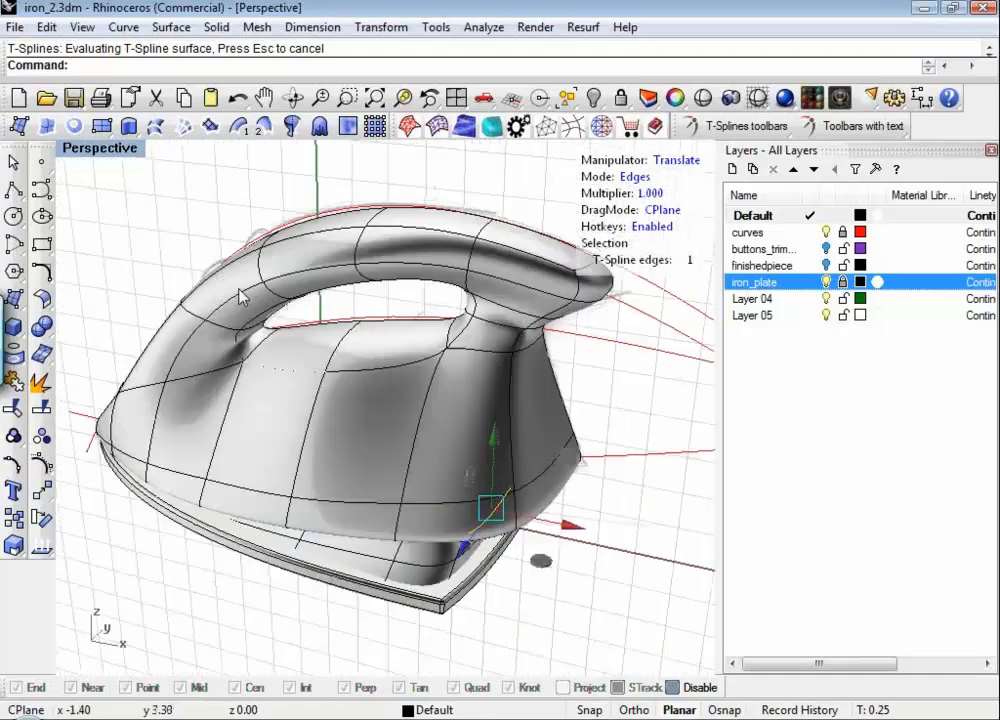
{"action": "key", "text": "ctrl+F1"}
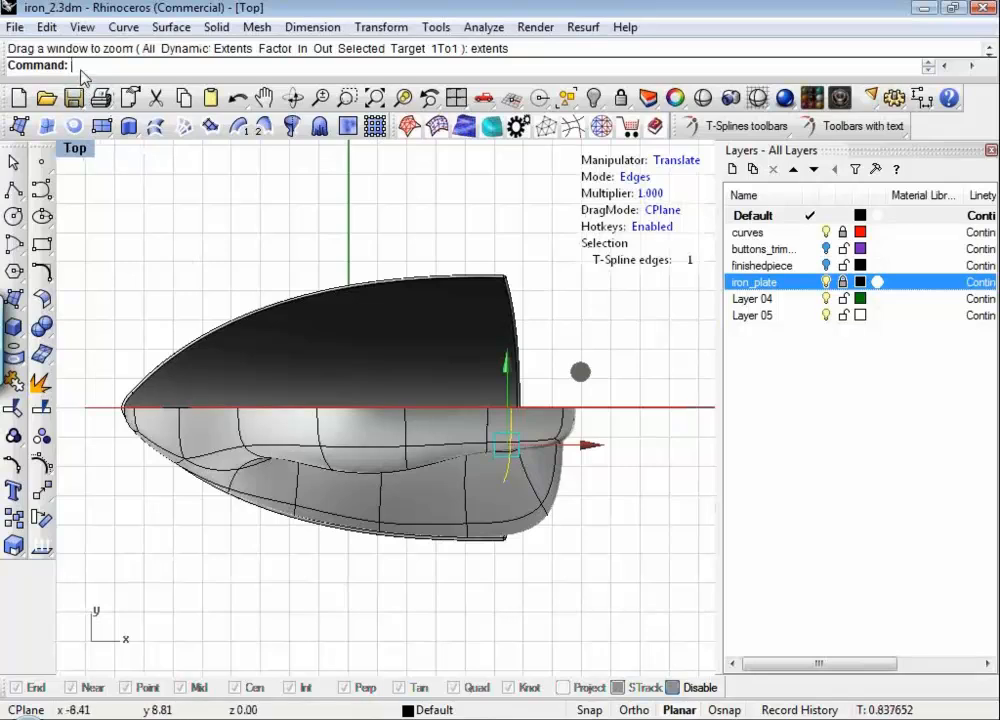
{"action": "key", "text": "ctrl+F3"}
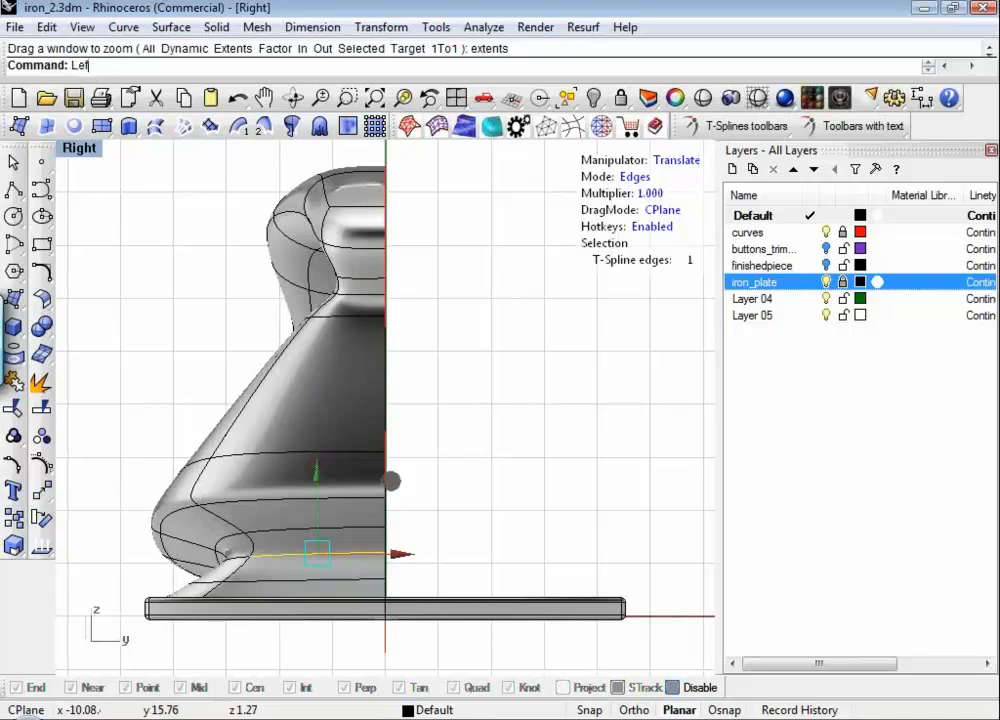
{"action": "type", "text": "t"}
{"action": "key", "text": "Return"}
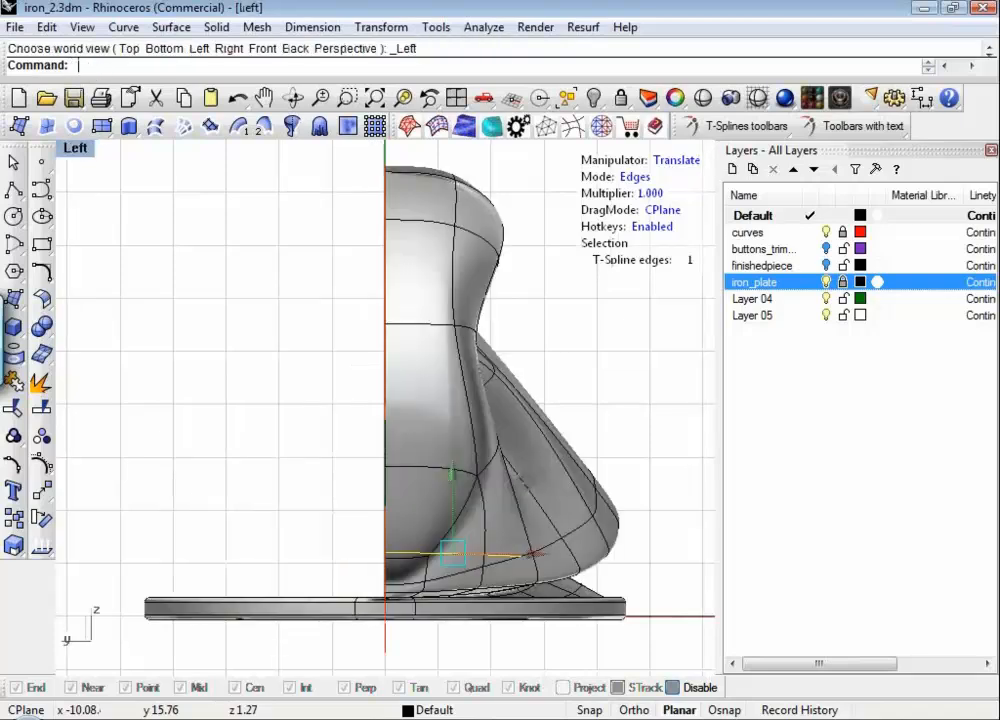
{"action": "key", "text": "ctrl+F4"}
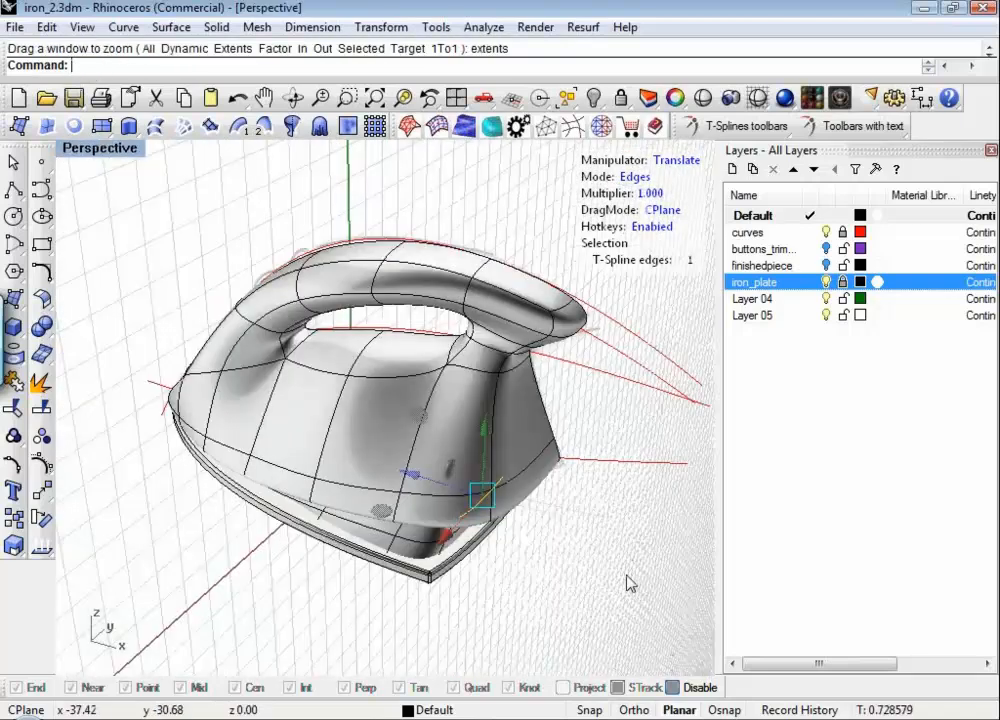
Step: Pull one vertex of the rear centre seam sideways off the symmetry plane
{"action": "right_click_drag", "start_coordinate": [630, 584], "coordinate": [490, 482]}
{"action": "key", "text": "a"}
{"action": "left_click", "coordinate": [489, 478]}
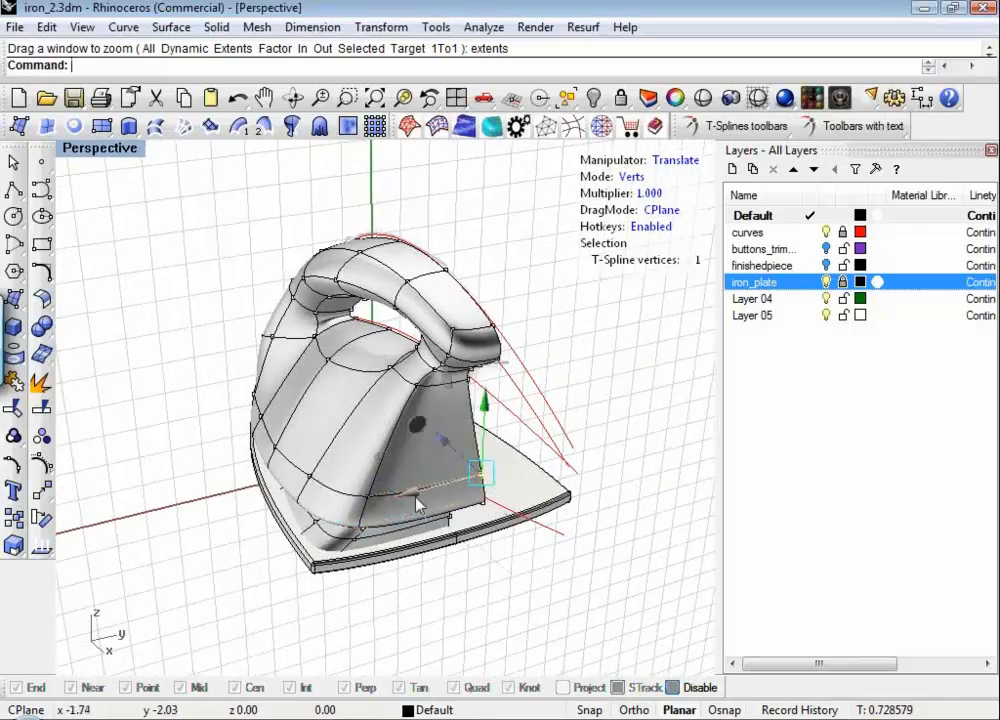
{"action": "mouse_move", "coordinate": [415, 496]}
{"action": "left_mouse_down"}
{"action": "mouse_move", "coordinate": [401, 500]}
{"action": "mouse_move", "coordinate": [406, 510]}
{"action": "left_mouse_up"}
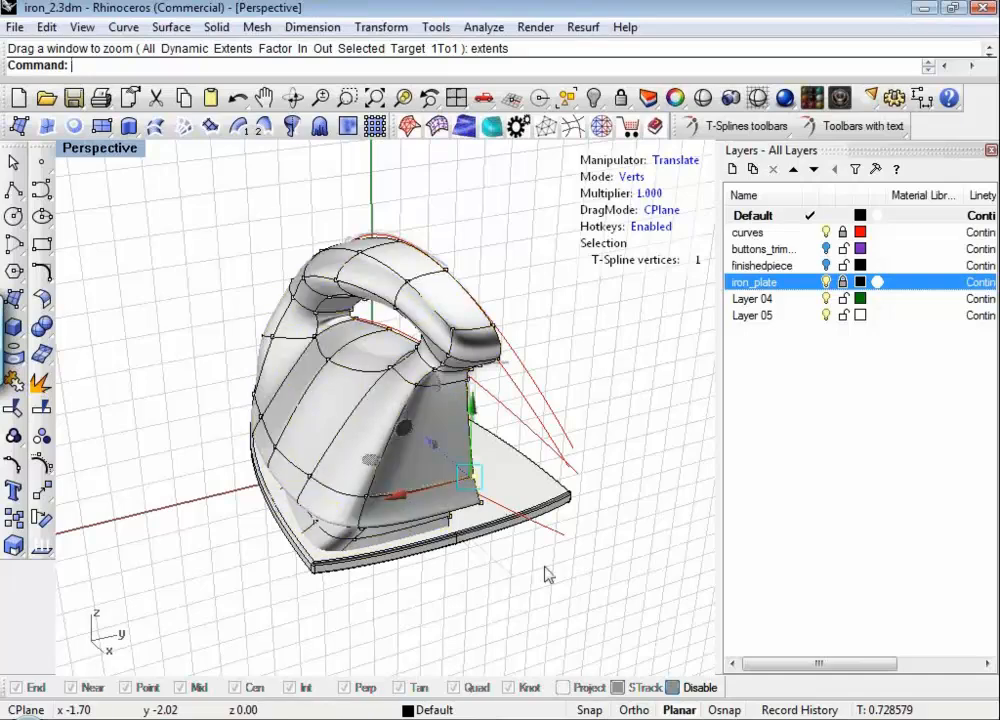
{"action": "right_click_drag", "start_coordinate": [545, 576], "coordinate": [468, 545]}
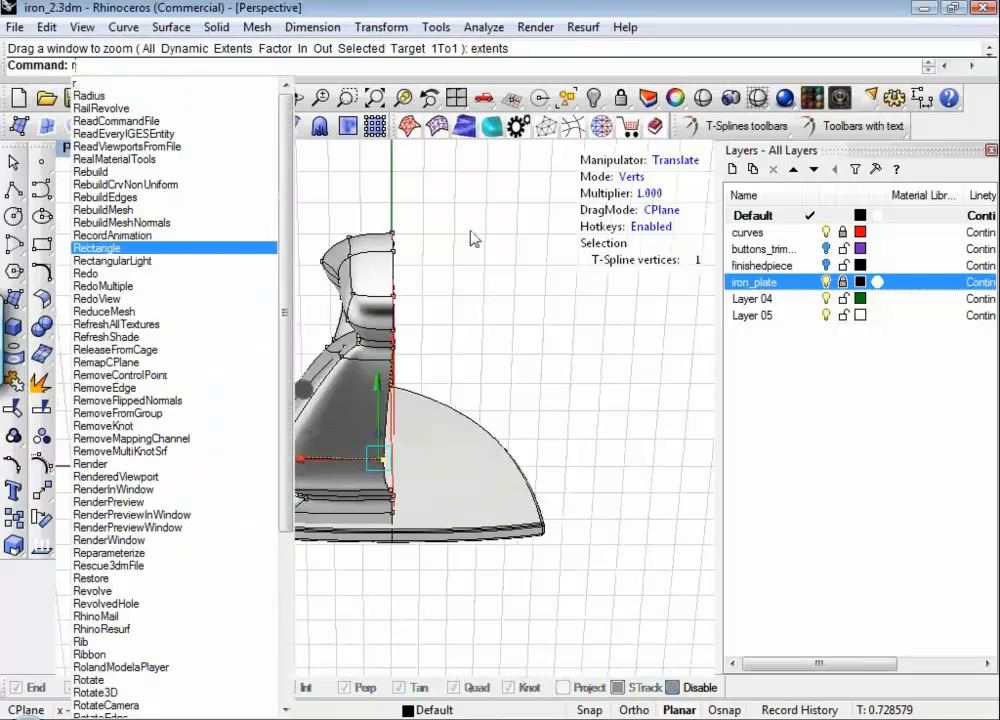
Step: Try mirroring the half body in the Right view with T-Splines Symmetry, YSymmetry=Yes and Weld=Yes, and undo it
{"action": "left_click", "coordinate": [524, 345]}
{"action": "right_click_drag", "start_coordinate": [526, 352], "coordinate": [530, 382], "text": "shift"}
{"action": "right_click_drag", "start_coordinate": [464, 347], "coordinate": [437, 312]}
{"action": "key", "text": "Return"}
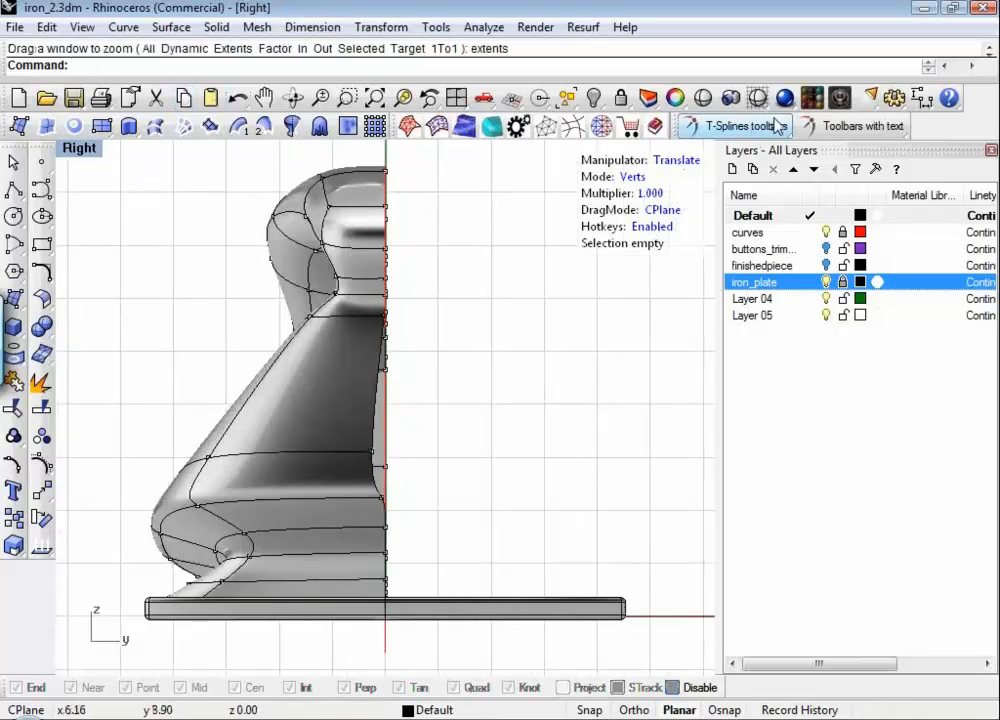
{"action": "left_click_drag", "start_coordinate": [858, 126], "coordinate": [868, 140]}
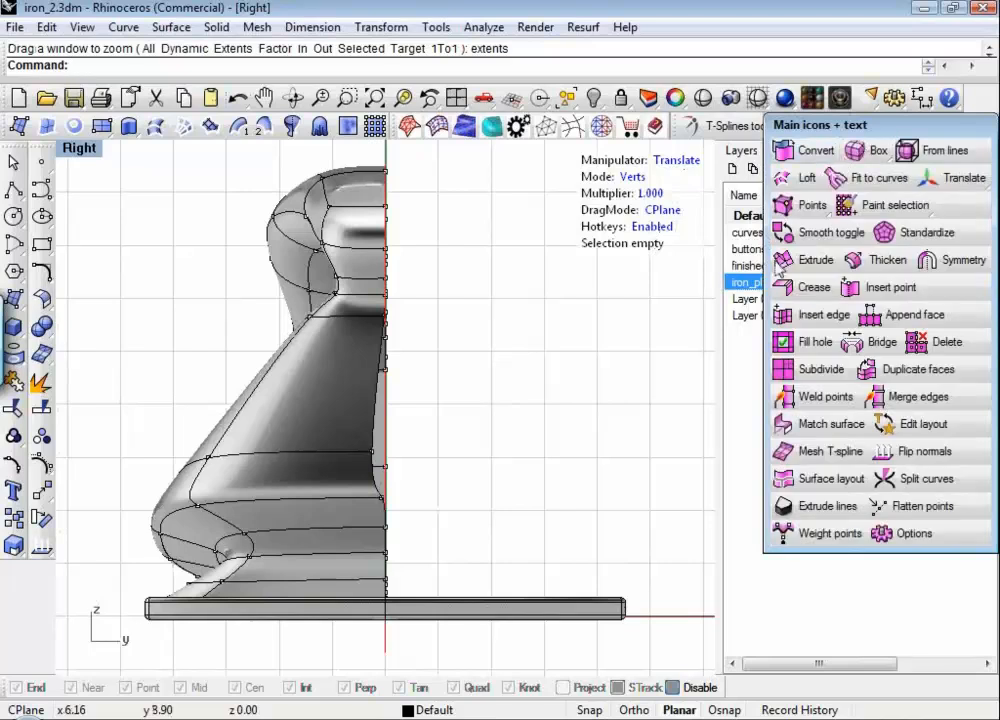
{"action": "left_click", "coordinate": [945, 265]}
{"action": "left_click", "coordinate": [355, 390]}
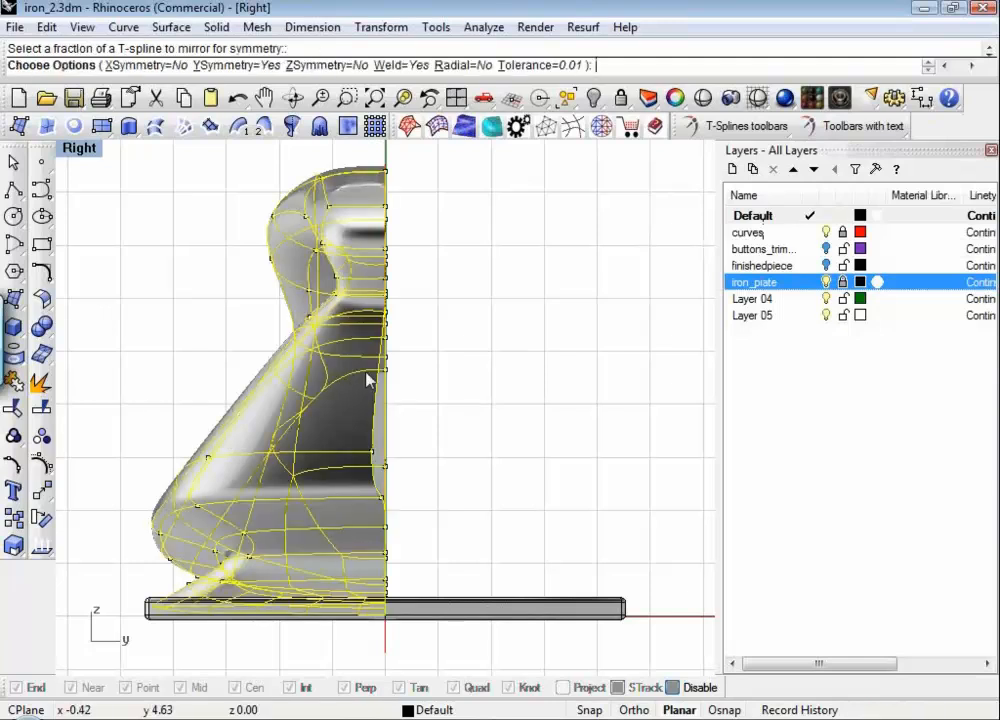
{"action": "left_click", "coordinate": [225, 65]}
{"action": "left_click", "coordinate": [225, 65]}
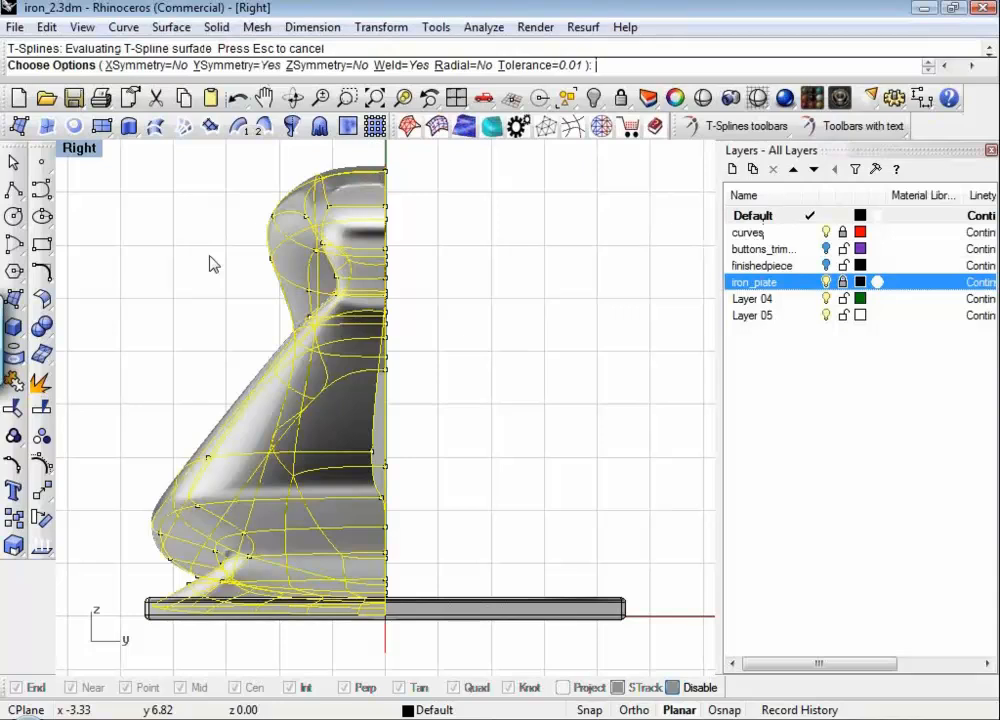
{"action": "key", "text": "Return"}
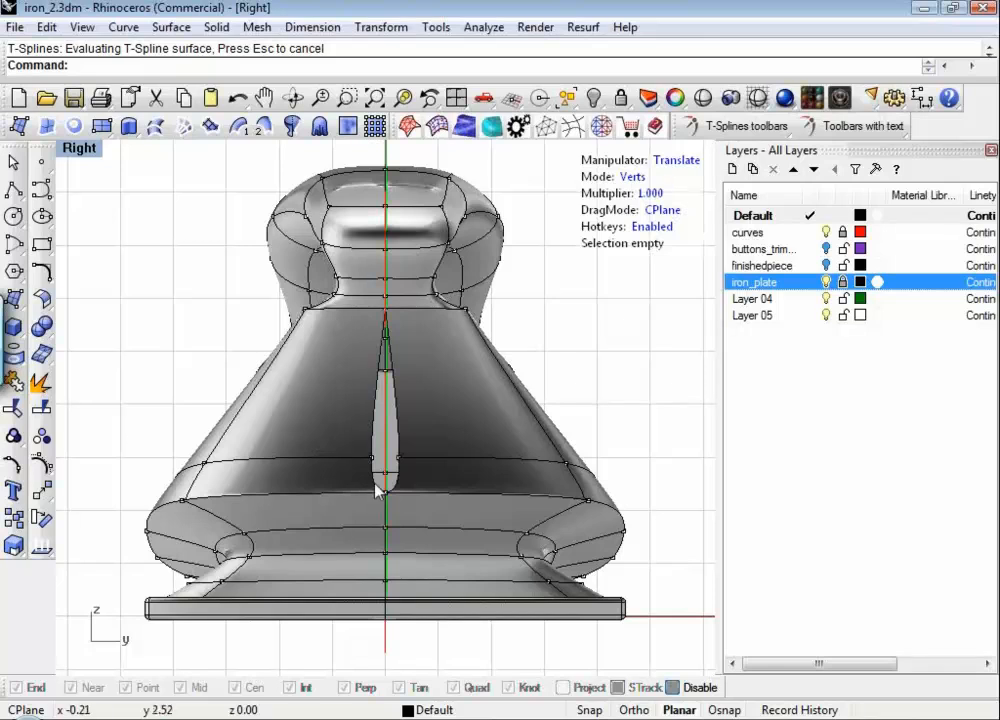
{"action": "key", "text": "ctrl+z"}
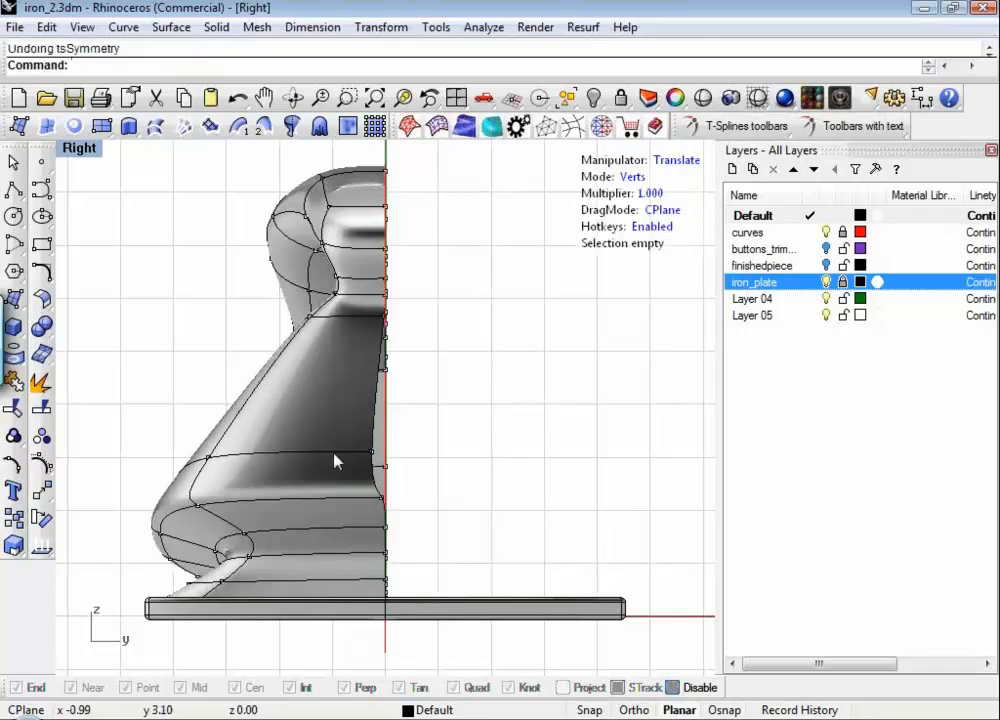
Step: Align the displaced rear seam vertex in Y onto the centreline with SetPt, using a point on the seam as location
{"action": "left_click", "coordinate": [370, 452]}
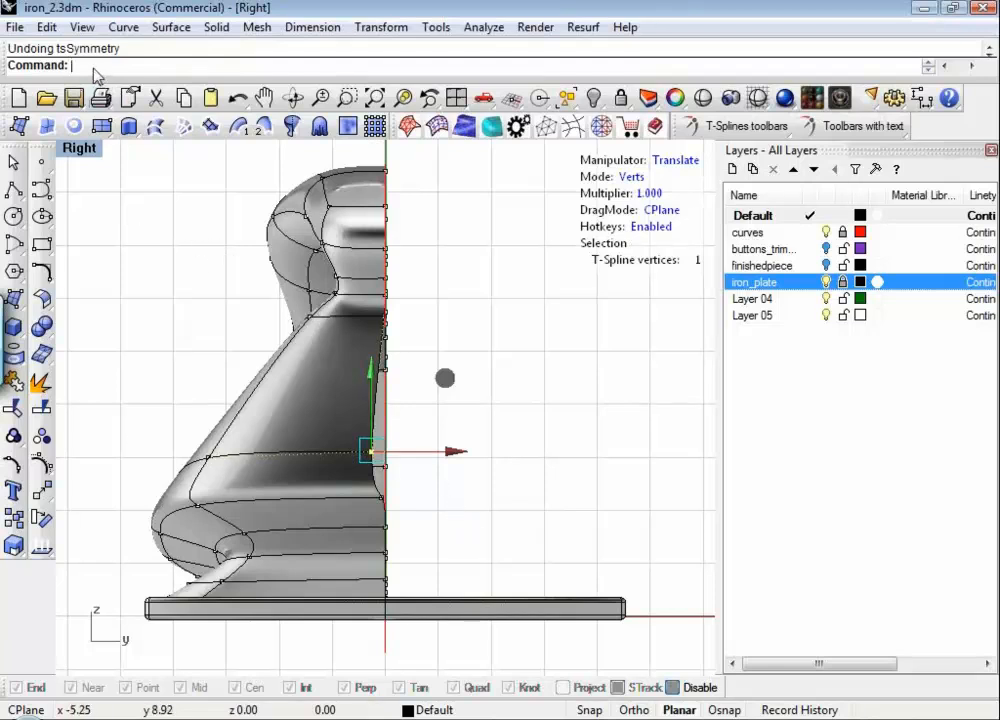
{"action": "type", "text": "SetPt"}
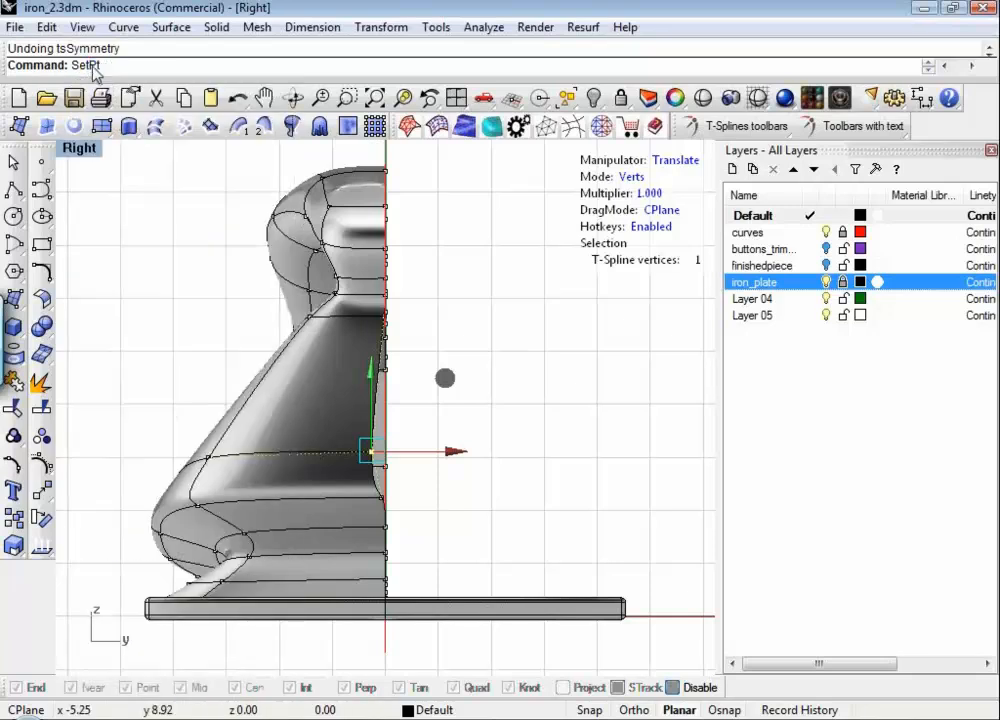
{"action": "key", "text": "Return"}
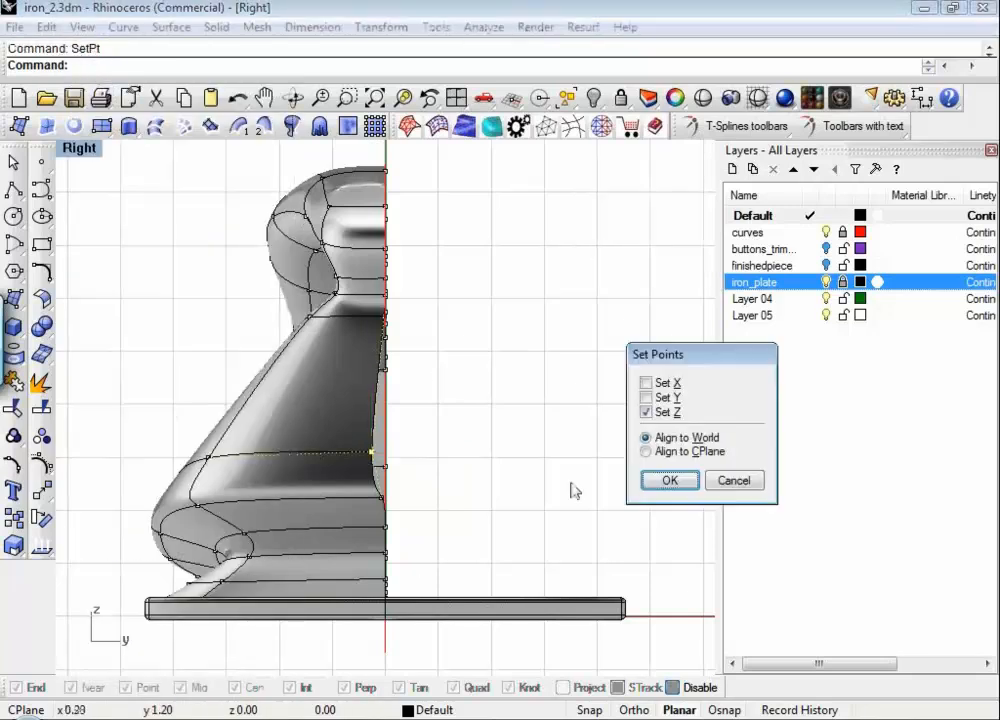
{"action": "left_click", "coordinate": [670, 480]}
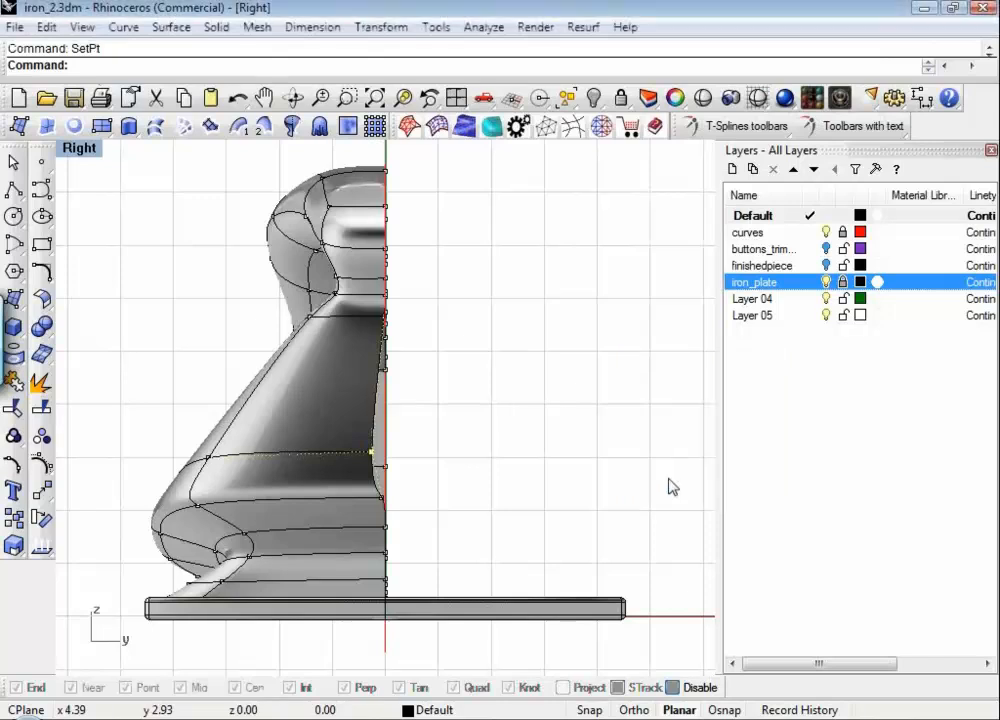
{"action": "left_click", "coordinate": [384, 497]}
{"action": "left_click", "coordinate": [449, 322]}
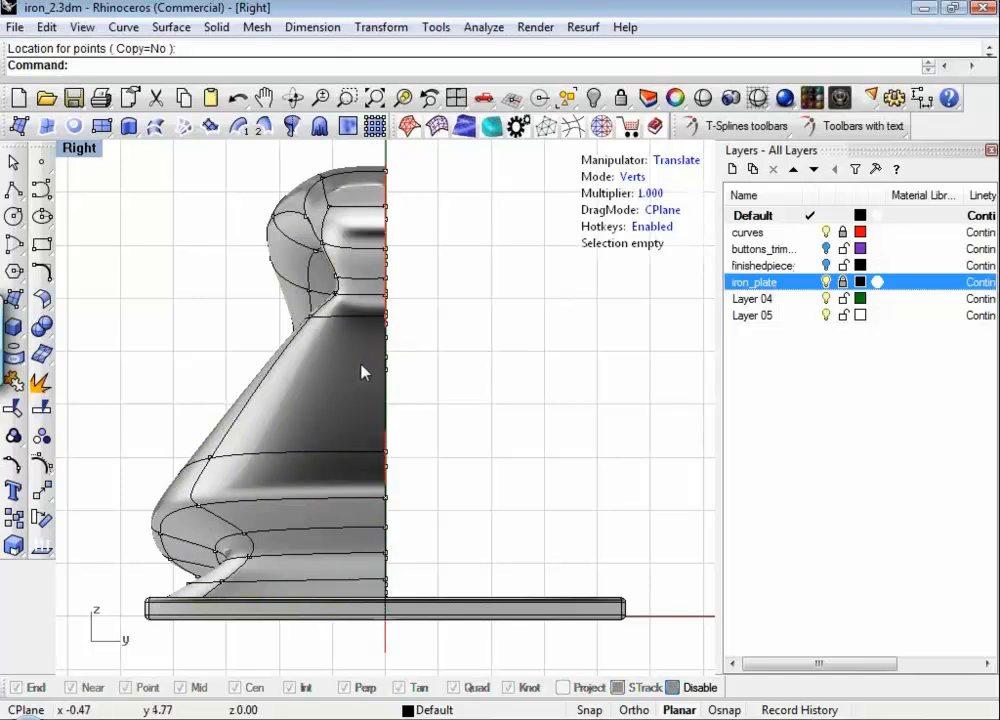
Step: Mirror the half body with T-Splines Symmetry, YSymmetry=Yes and Weld=Yes, and show the result in Perspective
{"action": "left_click", "coordinate": [870, 126]}
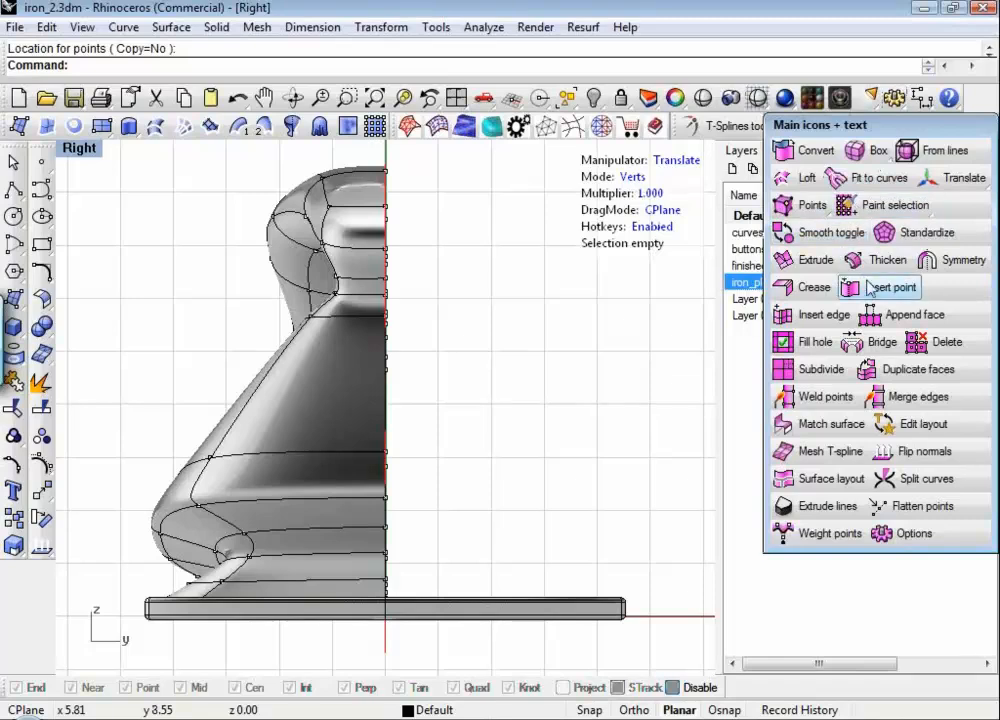
{"action": "left_click", "coordinate": [950, 260]}
{"action": "left_click", "coordinate": [340, 363]}
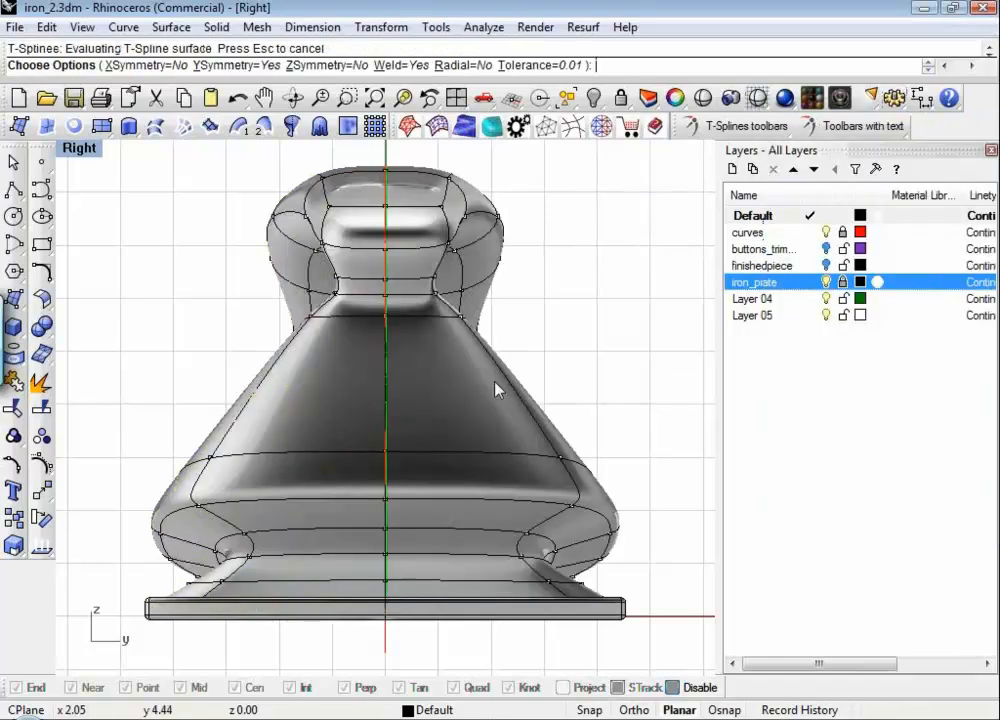
{"action": "key", "text": "Return"}
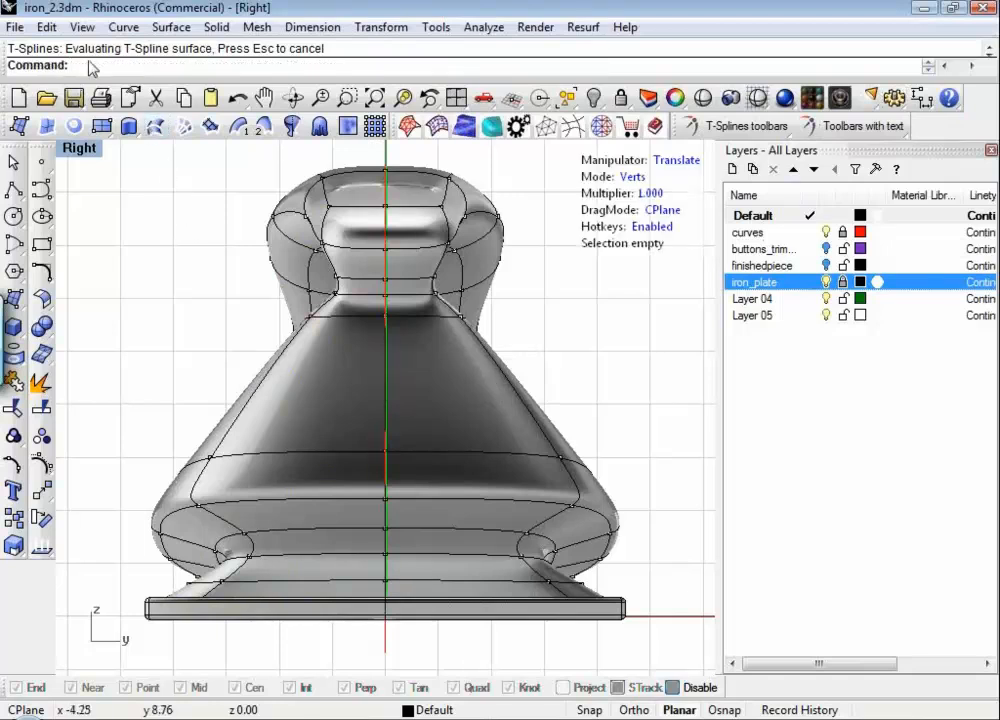
{"action": "type", "text": "P"}
{"action": "key", "text": "Return"}
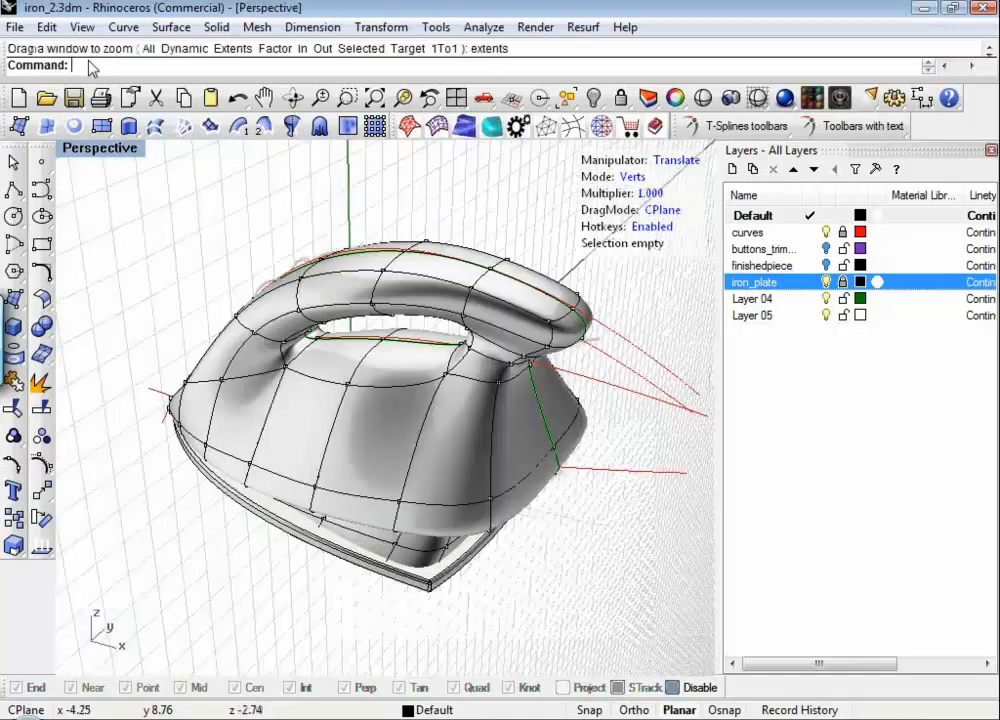
Step: Examine the mirrored iron body from the rear, the front and both sides
{"action": "right_click_drag", "start_coordinate": [362, 364], "coordinate": [200, 360]}
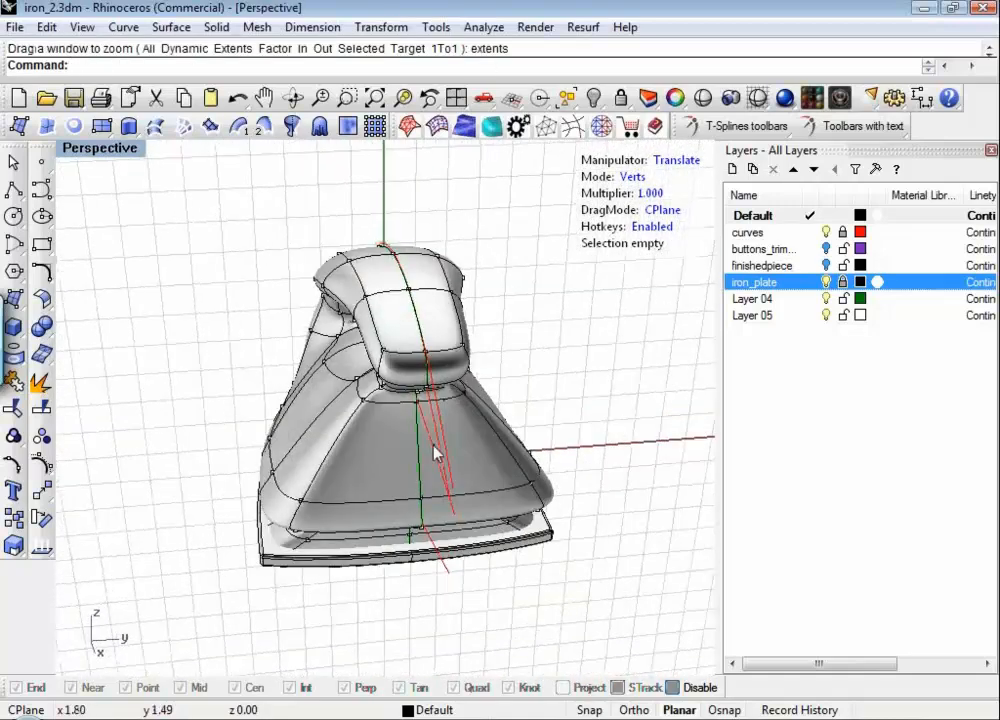
{"action": "right_click_drag", "start_coordinate": [383, 253], "coordinate": [259, 397]}
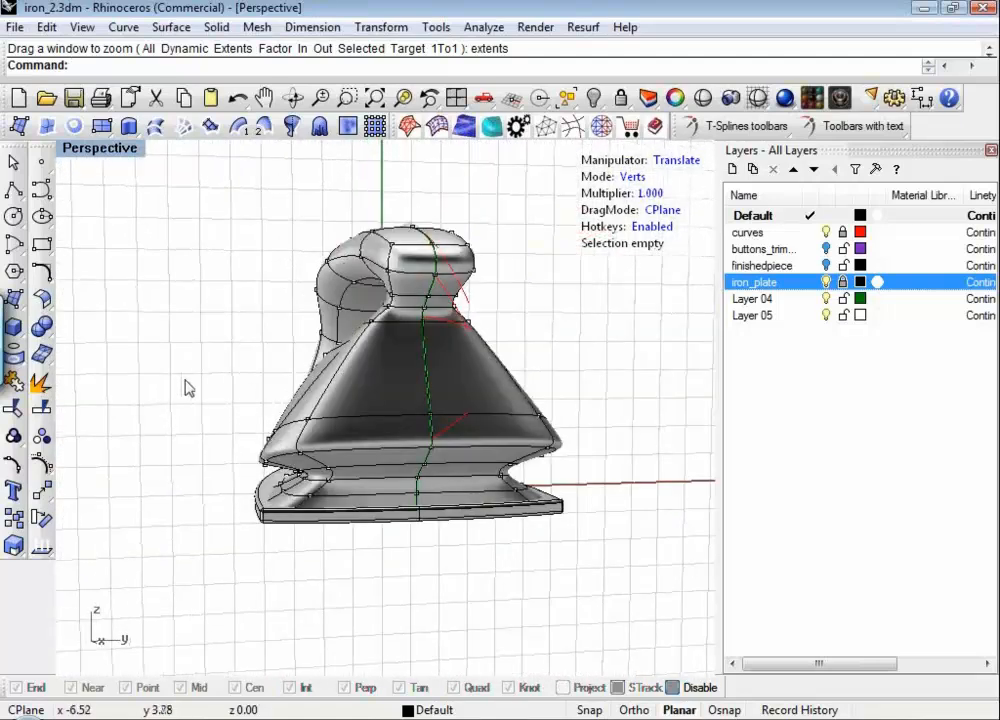
{"action": "right_click_drag", "start_coordinate": [187, 388], "coordinate": [590, 427]}
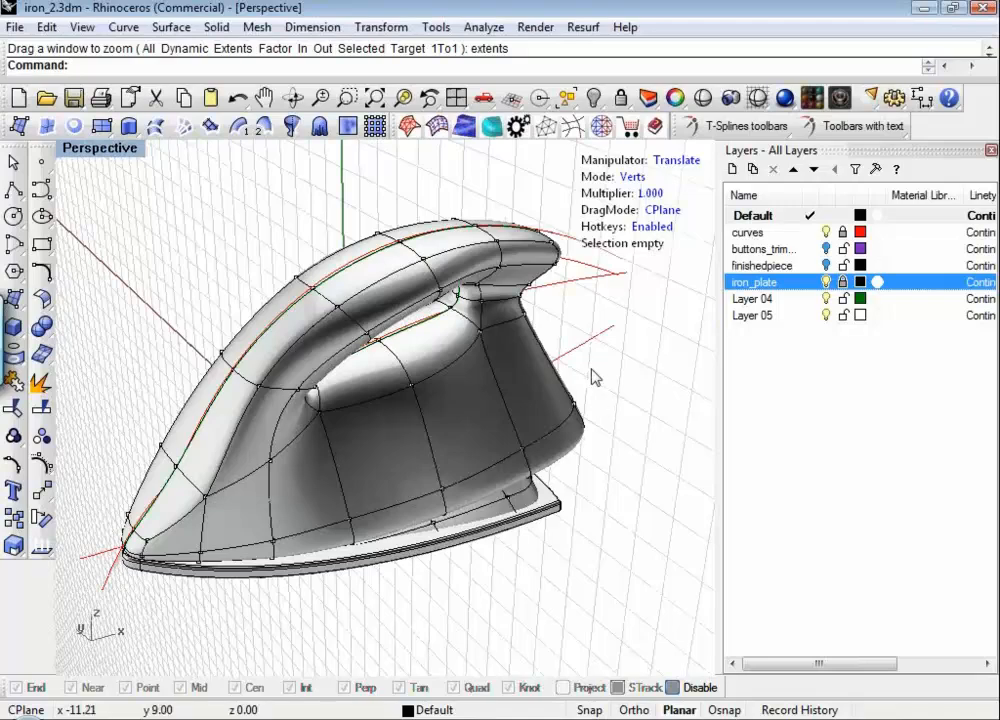
{"action": "right_click_drag", "start_coordinate": [590, 373], "coordinate": [437, 377]}
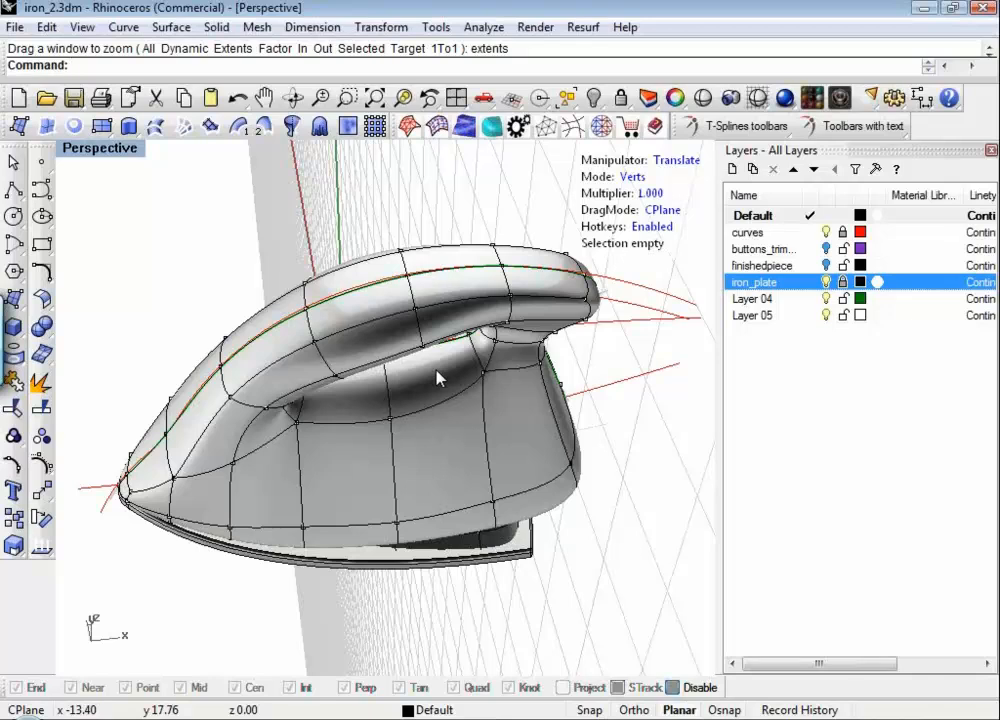
{"action": "right_click_drag", "start_coordinate": [527, 476], "coordinate": [405, 484]}
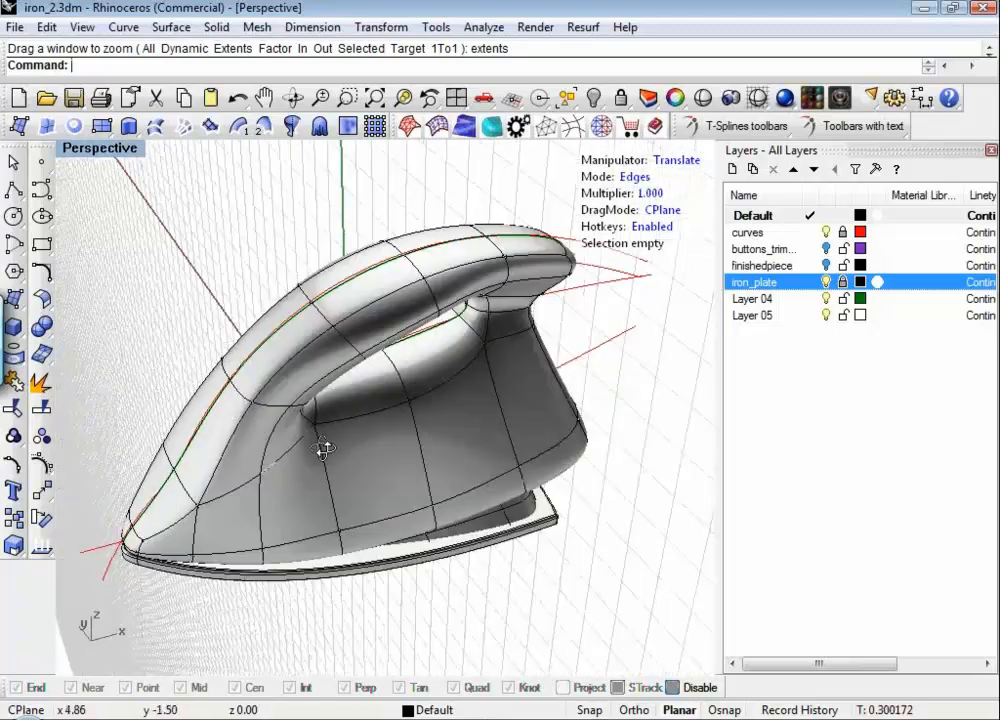
Step: Move two T-Spline edges along the side of the handle inward in Y to narrow the grip
{"action": "right_click_drag", "start_coordinate": [320, 448], "coordinate": [365, 412]}
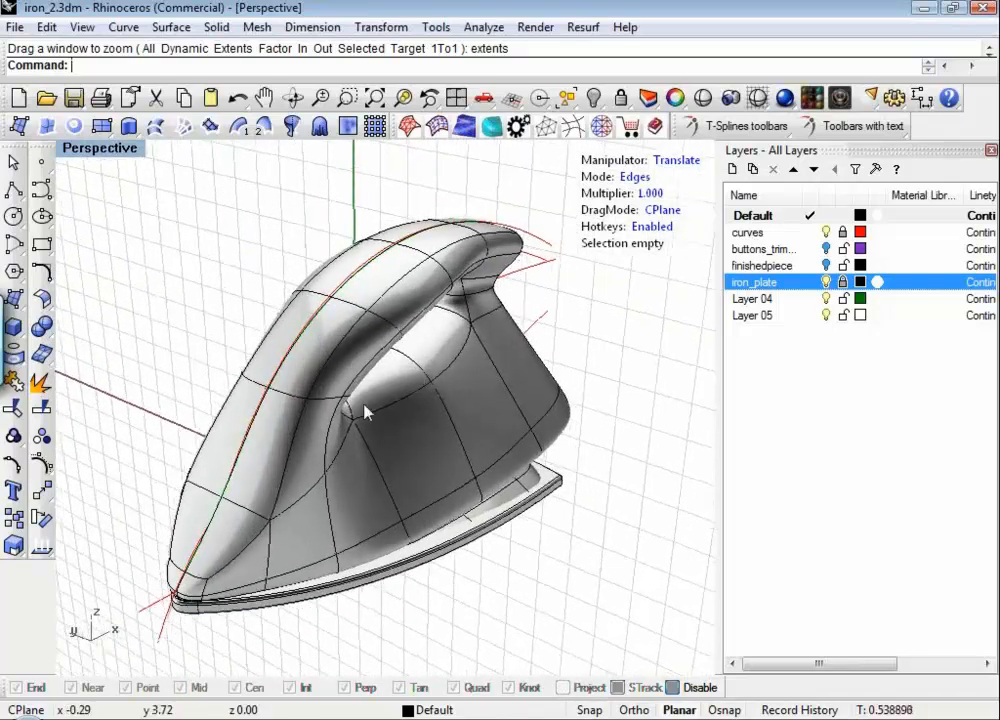
{"action": "left_click", "coordinate": [318, 328]}
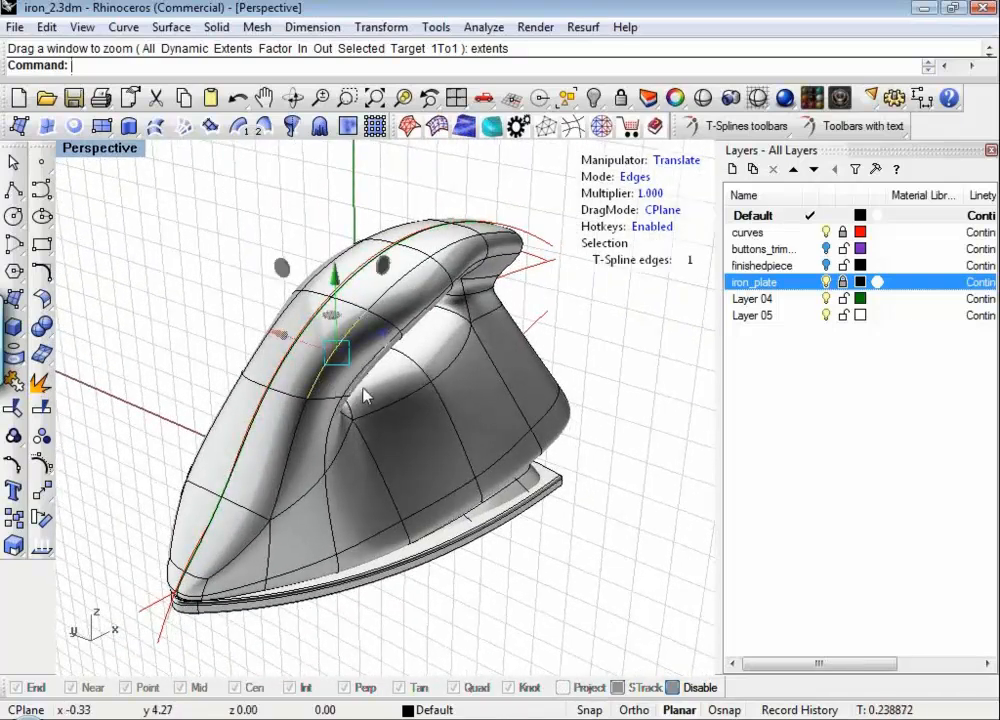
{"action": "left_click", "coordinate": [363, 388], "text": "shift"}
{"action": "left_click", "coordinate": [286, 337], "text": "shift"}
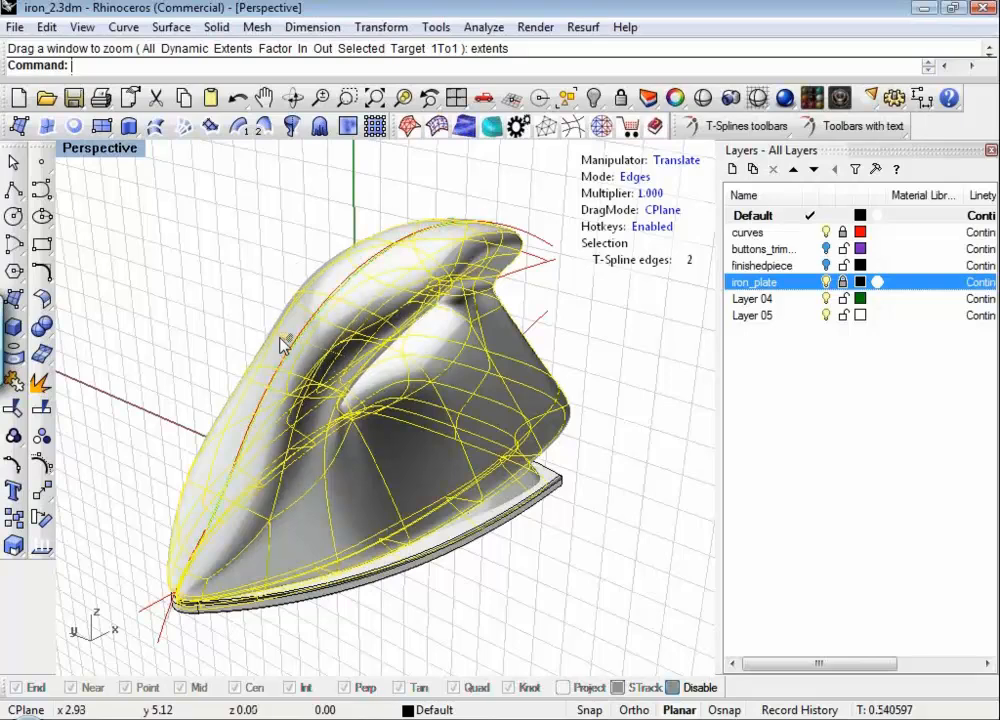
{"action": "left_click_drag", "start_coordinate": [282, 343], "coordinate": [267, 345]}
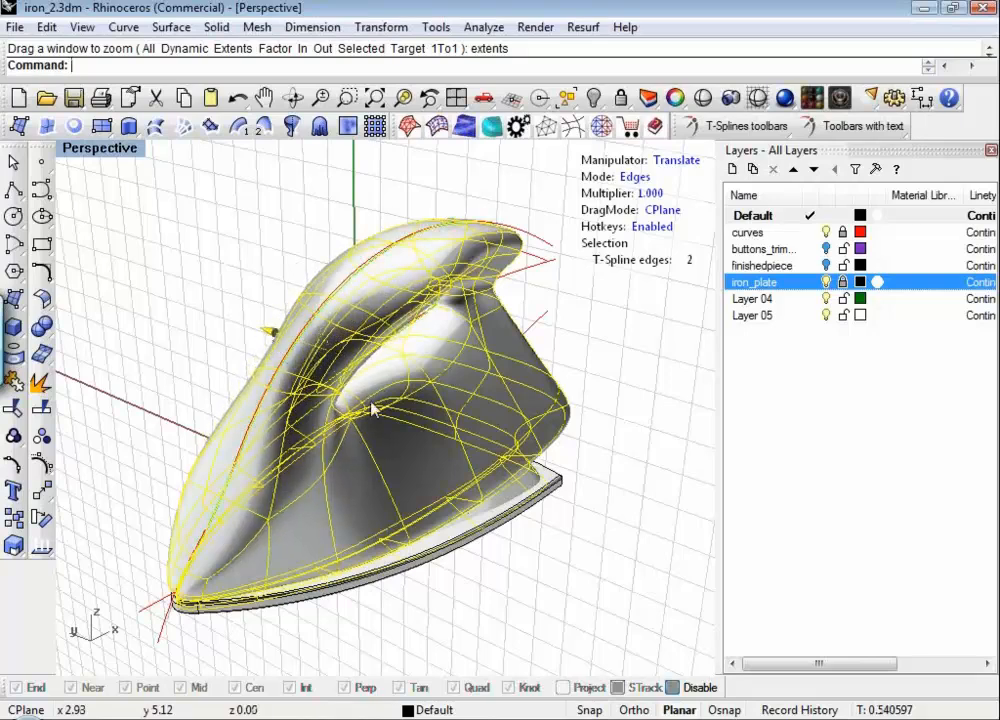
Step: Select another pair of edges on the handle's side and translate them slightly in Y
{"action": "right_click_drag", "start_coordinate": [487, 374], "coordinate": [441, 408], "text": "shift"}
{"action": "left_click", "coordinate": [395, 424]}
{"action": "left_click", "coordinate": [428, 372], "text": "shift"}
{"action": "left_click_drag", "start_coordinate": [450, 399], "coordinate": [468, 399]}
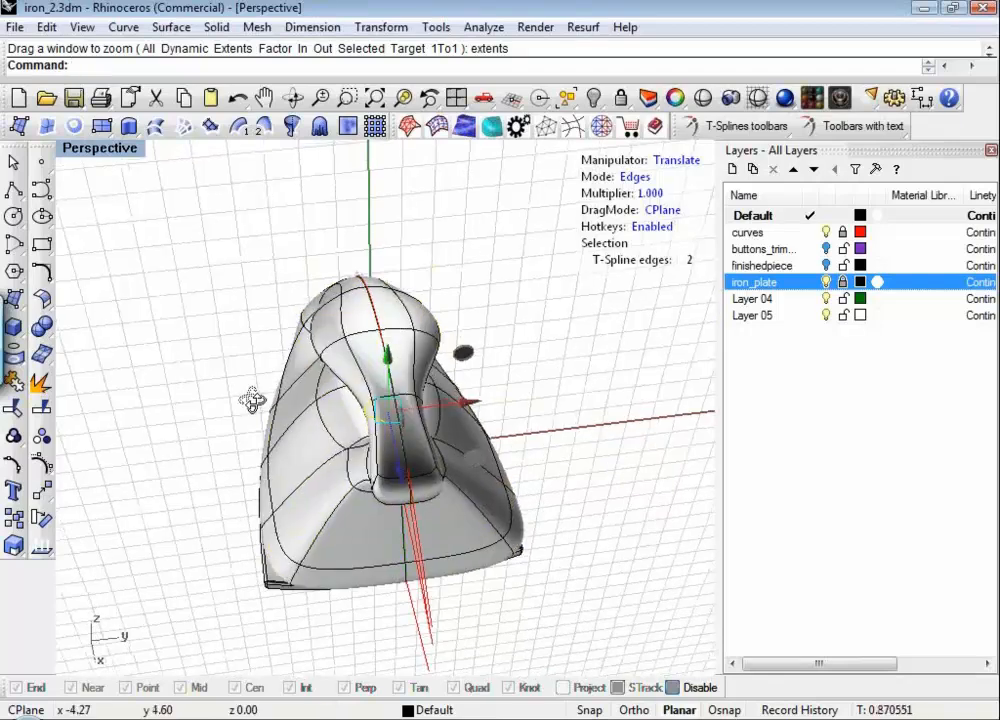
Step: Select two edges of the cross-section ring at the front of the handle
{"action": "mouse_move", "coordinate": [252, 401]}
{"action": "right_mouse_down"}
{"action": "mouse_move", "coordinate": [302, 338]}
{"action": "mouse_move", "coordinate": [324, 412]}
{"action": "mouse_move", "coordinate": [301, 334]}
{"action": "mouse_move", "coordinate": [320, 386]}
{"action": "mouse_move", "coordinate": [320, 296]}
{"action": "mouse_move", "coordinate": [283, 413]}
{"action": "mouse_move", "coordinate": [400, 306]}
{"action": "mouse_move", "coordinate": [413, 312]}
{"action": "mouse_move", "coordinate": [330, 238]}
{"action": "mouse_move", "coordinate": [267, 358]}
{"action": "mouse_move", "coordinate": [276, 320]}
{"action": "right_mouse_up"}
{"action": "left_click", "coordinate": [330, 311], "text": "shift"}
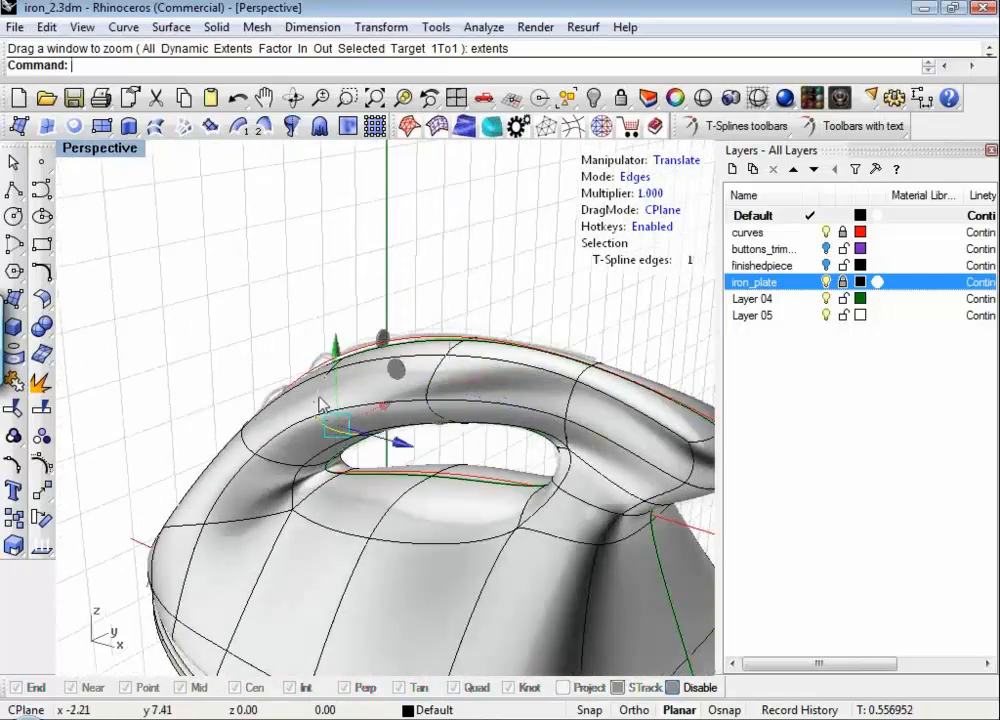
{"action": "mouse_move", "coordinate": [378, 394]}
{"action": "right_mouse_down"}
{"action": "mouse_move", "coordinate": [413, 375]}
{"action": "mouse_move", "coordinate": [258, 345]}
{"action": "mouse_move", "coordinate": [286, 383]}
{"action": "mouse_move", "coordinate": [357, 435]}
{"action": "mouse_move", "coordinate": [328, 487]}
{"action": "mouse_move", "coordinate": [355, 437]}
{"action": "mouse_move", "coordinate": [504, 408]}
{"action": "mouse_move", "coordinate": [545, 367]}
{"action": "mouse_move", "coordinate": [478, 358]}
{"action": "mouse_move", "coordinate": [288, 414]}
{"action": "mouse_move", "coordinate": [179, 473]}
{"action": "mouse_move", "coordinate": [186, 478]}
{"action": "right_mouse_up"}
{"action": "scroll", "coordinate": [504, 408], "scroll_direction": "up", "scroll_amount": 3}
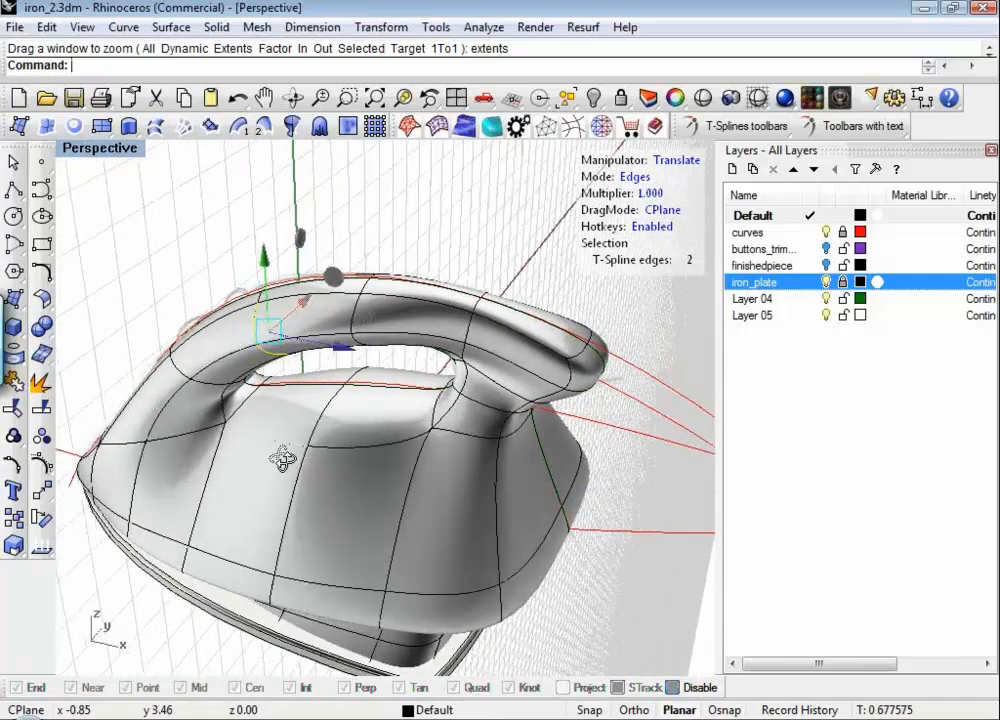
{"action": "right_click_drag", "start_coordinate": [281, 458], "coordinate": [268, 468]}
{"action": "scroll", "coordinate": [279, 439], "scroll_direction": "up", "scroll_amount": 5}
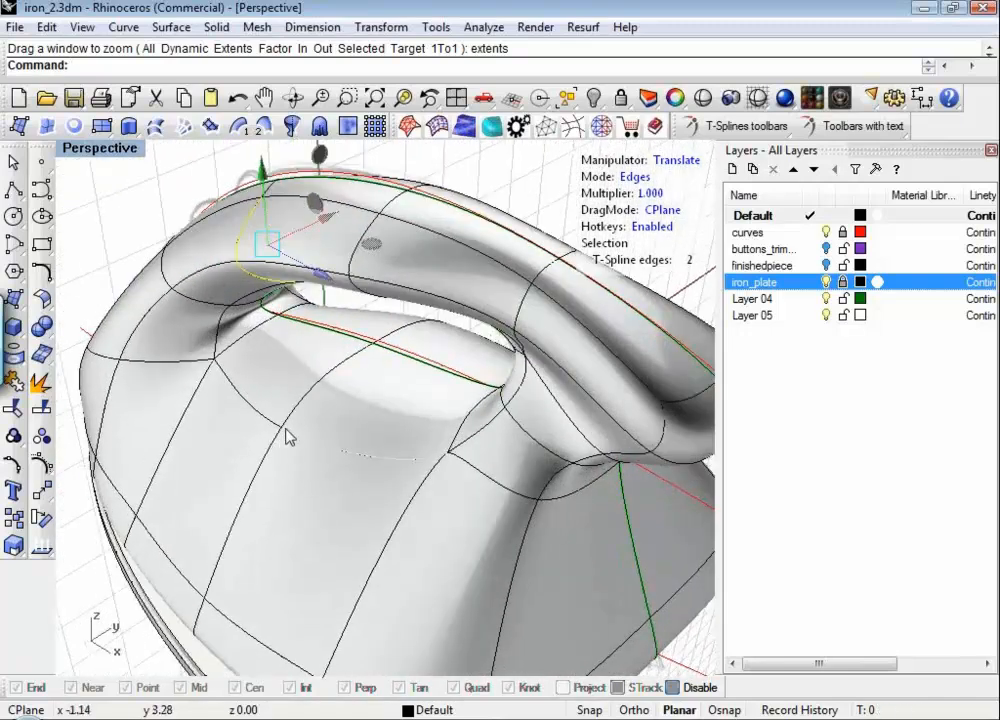
Step: Pull the middle side vertex of the body below the grip opening slightly outward in vertex mode
{"action": "key", "text": "a"}
{"action": "left_click", "coordinate": [281, 430]}
{"action": "mouse_move", "coordinate": [323, 401]}
{"action": "left_mouse_down"}
{"action": "mouse_move", "coordinate": [268, 431]}
{"action": "mouse_move", "coordinate": [312, 411]}
{"action": "left_mouse_up"}
Step: Raise the centre seam vertex on the lower edge of the grip opening towards the red guide curve
{"action": "right_click_drag", "start_coordinate": [343, 500], "coordinate": [396, 378]}
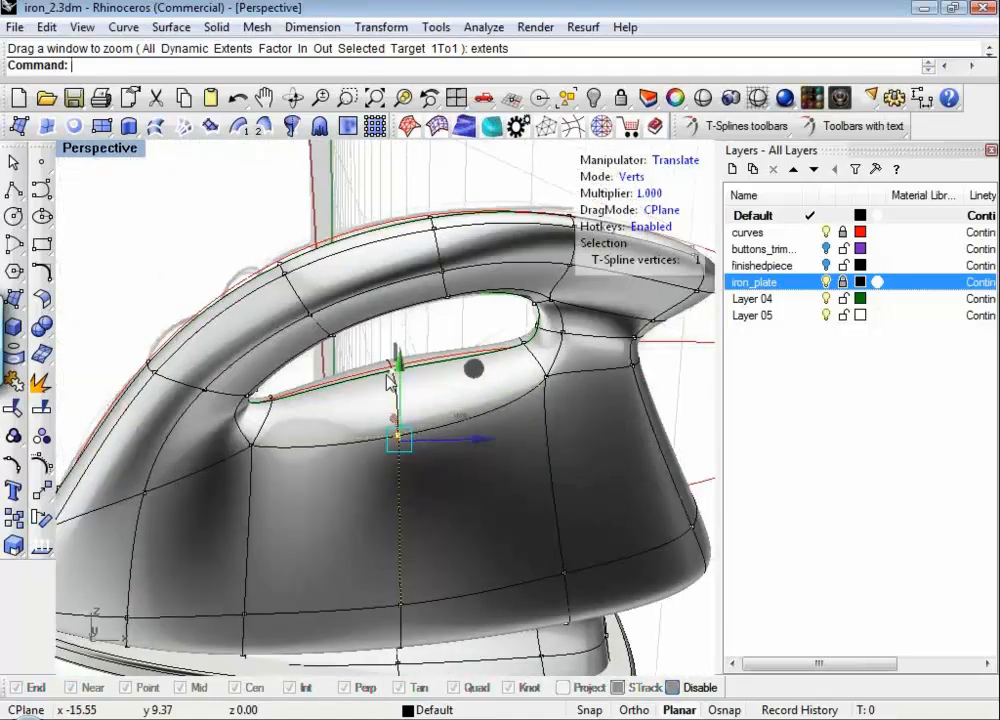
{"action": "scroll", "coordinate": [391, 380], "scroll_direction": "up", "scroll_amount": 5}
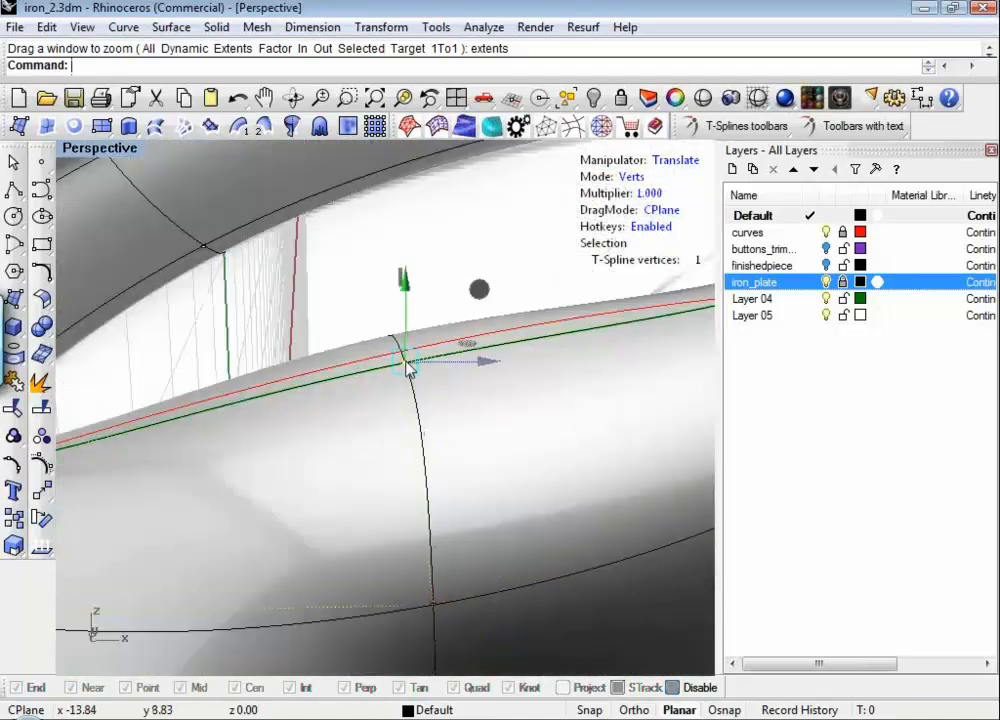
{"action": "scroll", "coordinate": [408, 368], "scroll_direction": "down", "scroll_amount": 2}
{"action": "scroll", "coordinate": [408, 370], "scroll_direction": "down", "scroll_amount": 2}
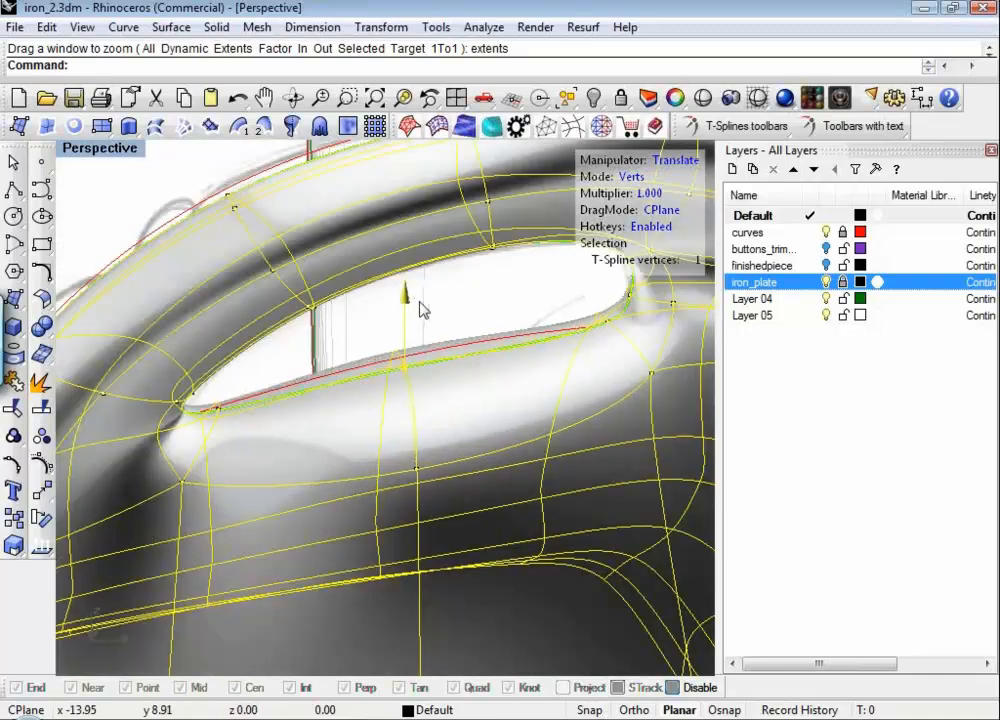
{"action": "scroll", "coordinate": [462, 318], "scroll_direction": "down", "scroll_amount": 3}
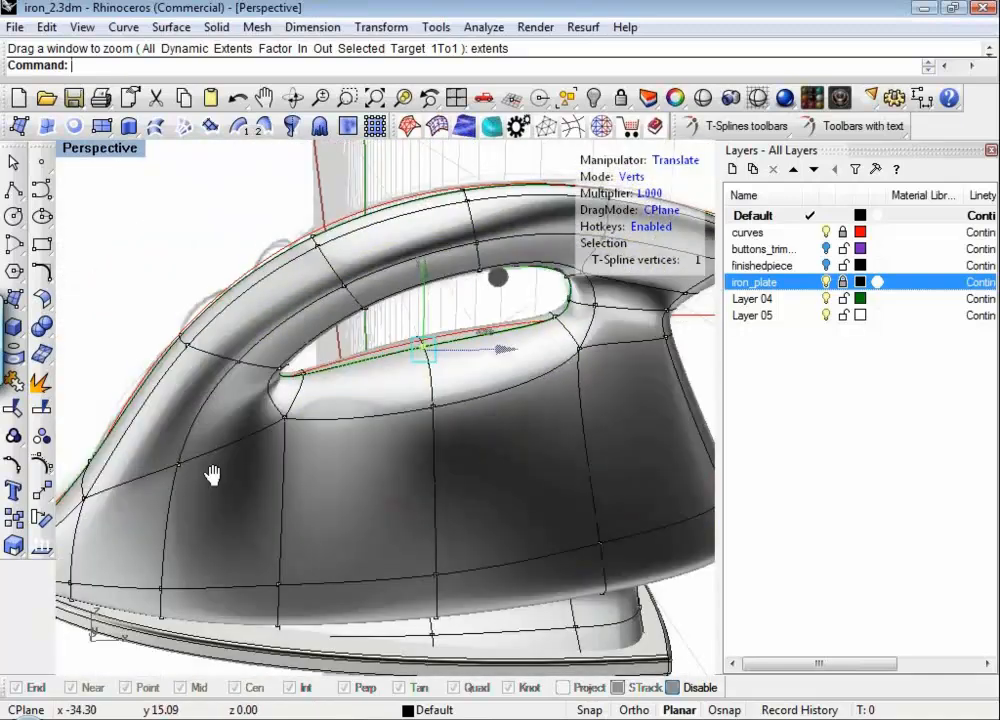
{"action": "right_click_drag", "start_coordinate": [212, 475], "coordinate": [405, 598], "text": "shift"}
{"action": "left_click", "coordinate": [301, 585]}
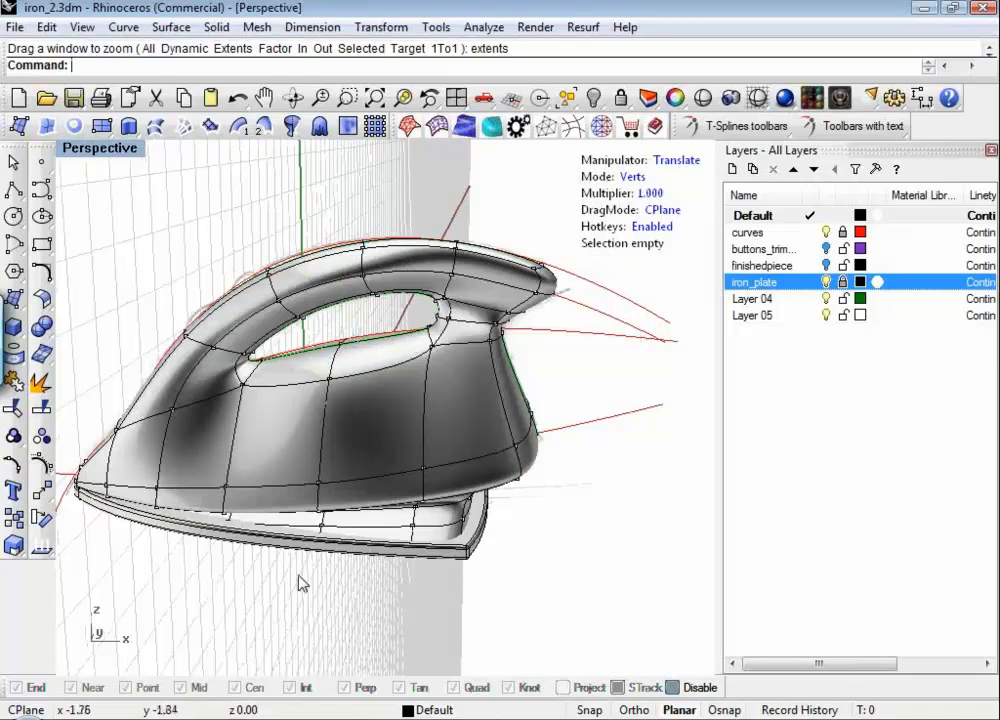
Step: Nudge the upper rear corner vertex of the body, just below the handle's end, slightly inward in Y
{"action": "right_click_drag", "start_coordinate": [311, 581], "coordinate": [125, 598]}
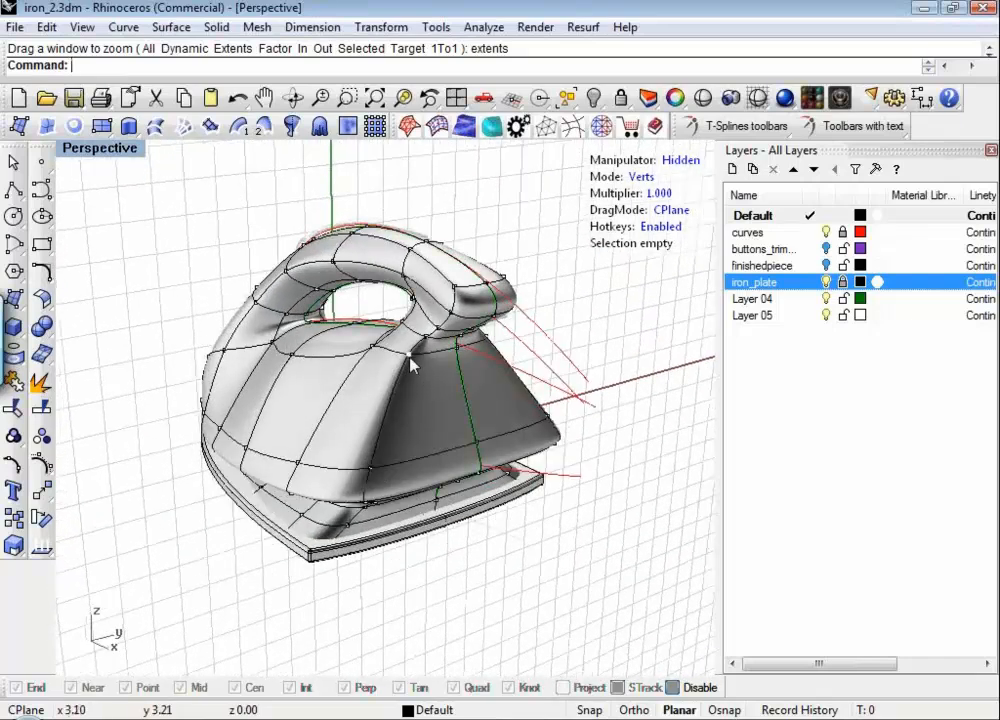
{"action": "left_click", "coordinate": [407, 361]}
{"action": "scroll", "coordinate": [432, 400], "scroll_direction": "up", "scroll_amount": 4}
{"action": "key", "text": "w"}
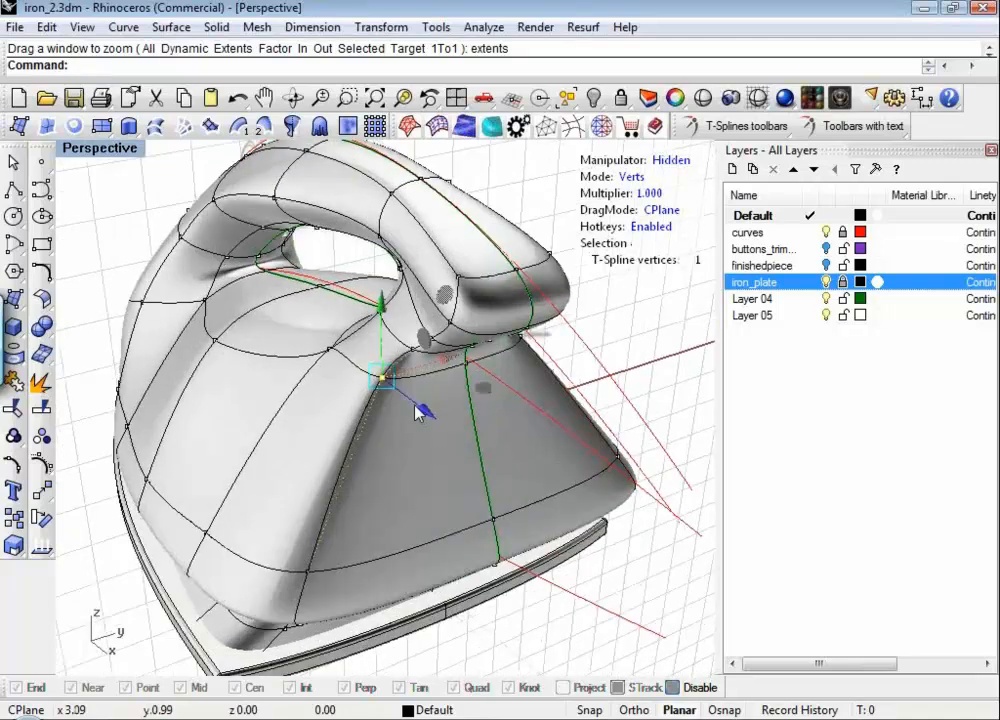
{"action": "mouse_move", "coordinate": [428, 373]}
{"action": "left_mouse_down"}
{"action": "mouse_move", "coordinate": [420, 306]}
{"action": "mouse_move", "coordinate": [433, 303]}
{"action": "mouse_move", "coordinate": [460, 357]}
{"action": "mouse_move", "coordinate": [435, 370]}
{"action": "left_mouse_up"}
{"action": "left_click", "coordinate": [550, 622]}
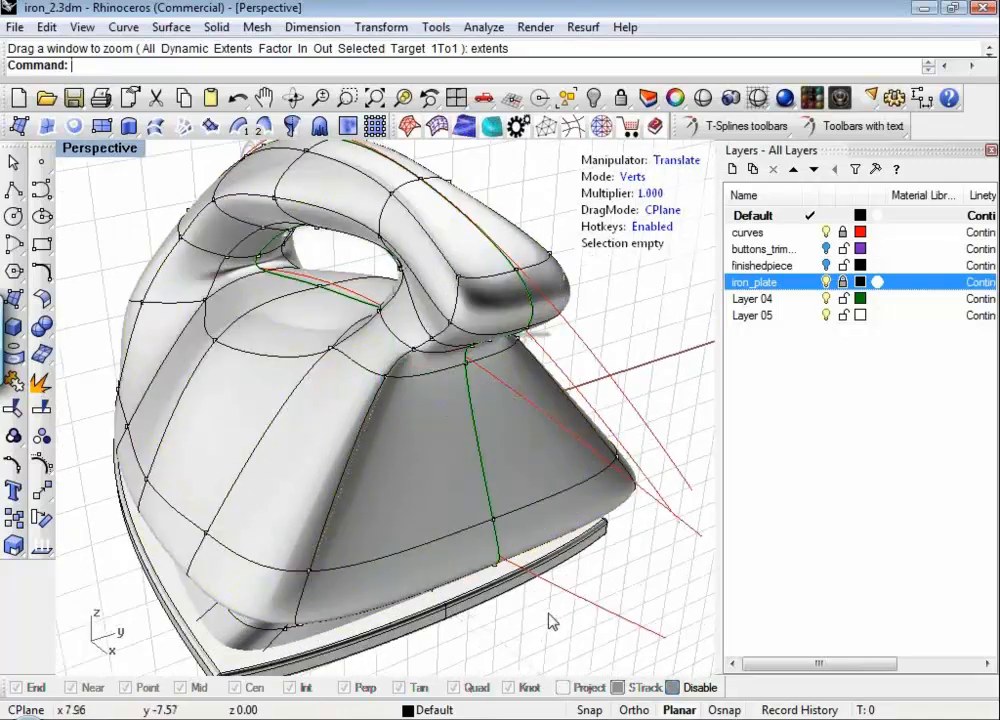
Step: Convert the T-Splines iron body to a Rhino surface without keeping a copy
{"action": "right_click_drag", "start_coordinate": [550, 622], "coordinate": [425, 578]}
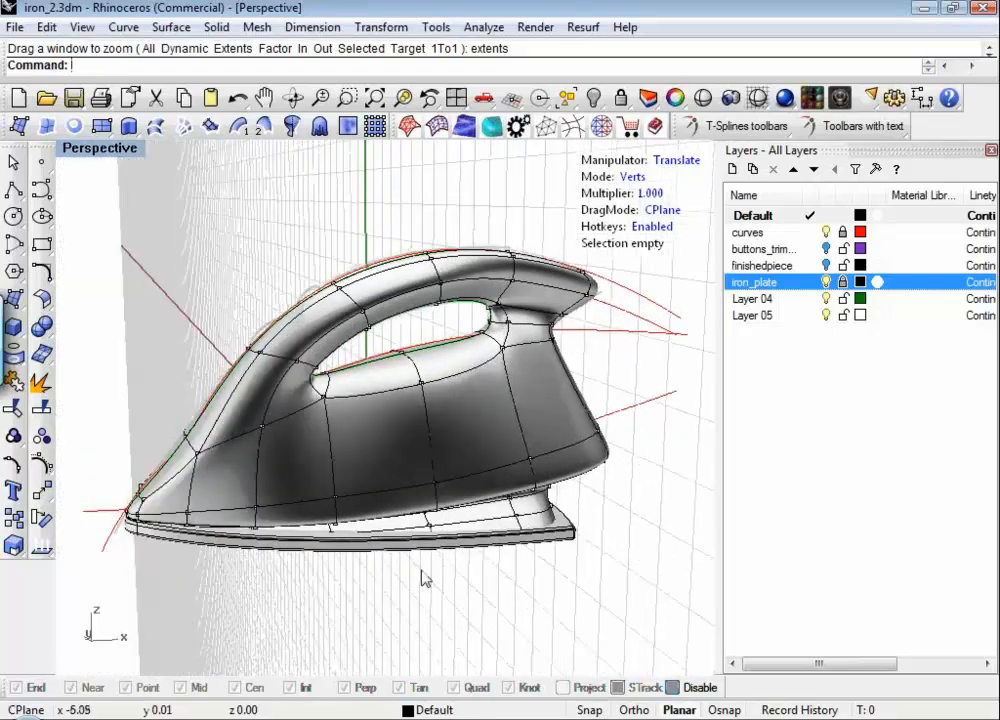
{"action": "right_click_drag", "start_coordinate": [681, 375], "coordinate": [640, 366]}
{"action": "left_click", "coordinate": [862, 125]}
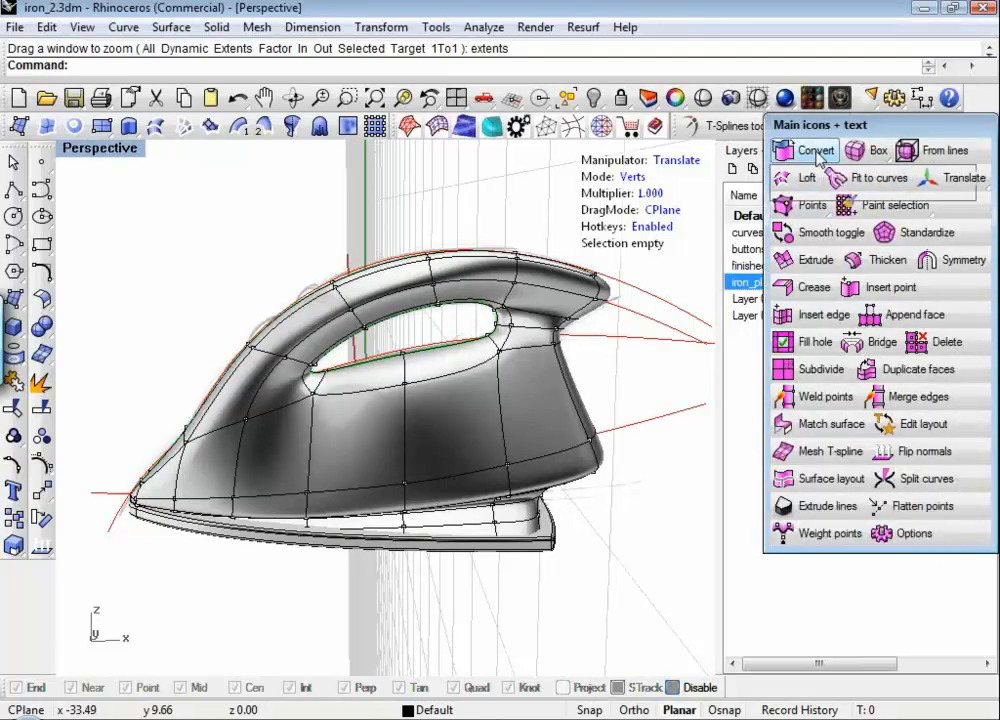
{"action": "left_click", "coordinate": [816, 152]}
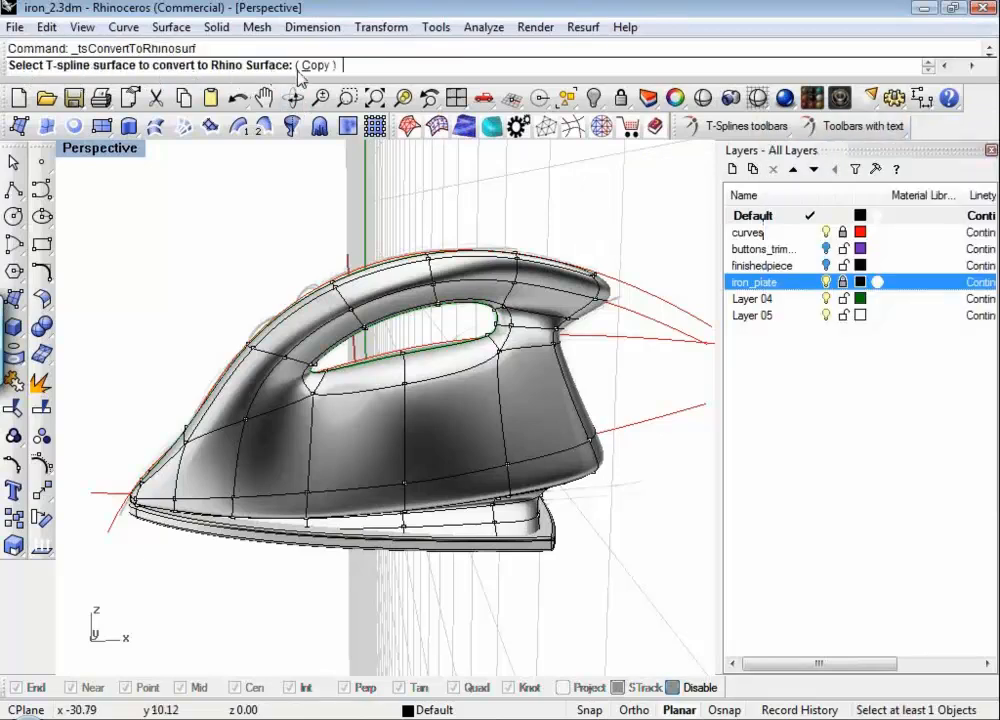
{"action": "left_click", "coordinate": [371, 440]}
{"action": "right_click_drag", "start_coordinate": [471, 422], "coordinate": [214, 363]}
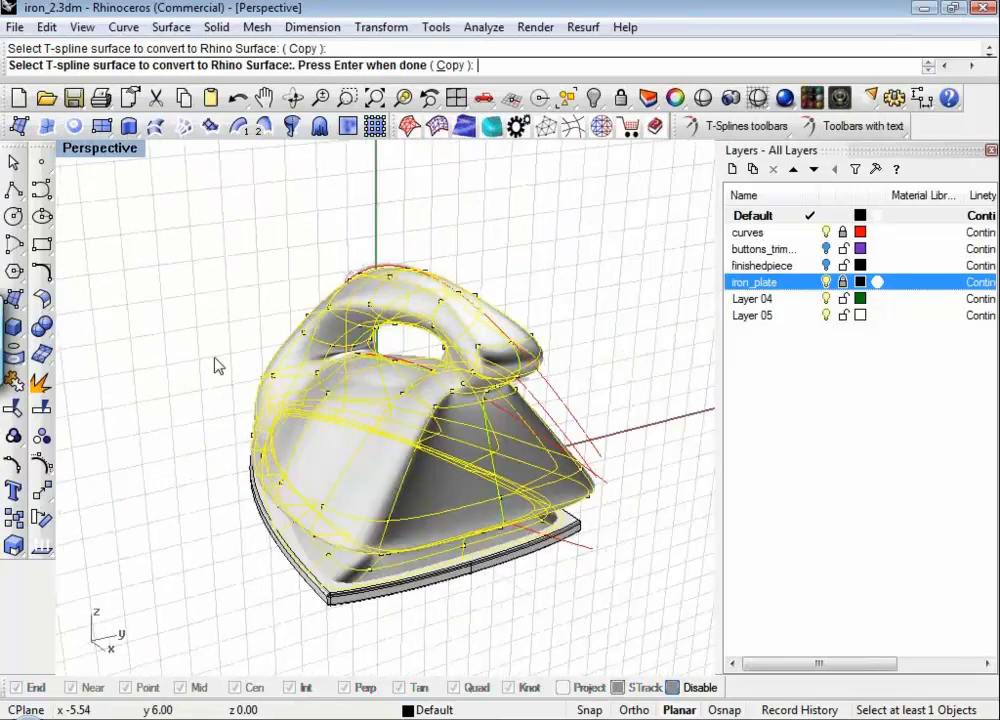
{"action": "key", "text": "Return"}
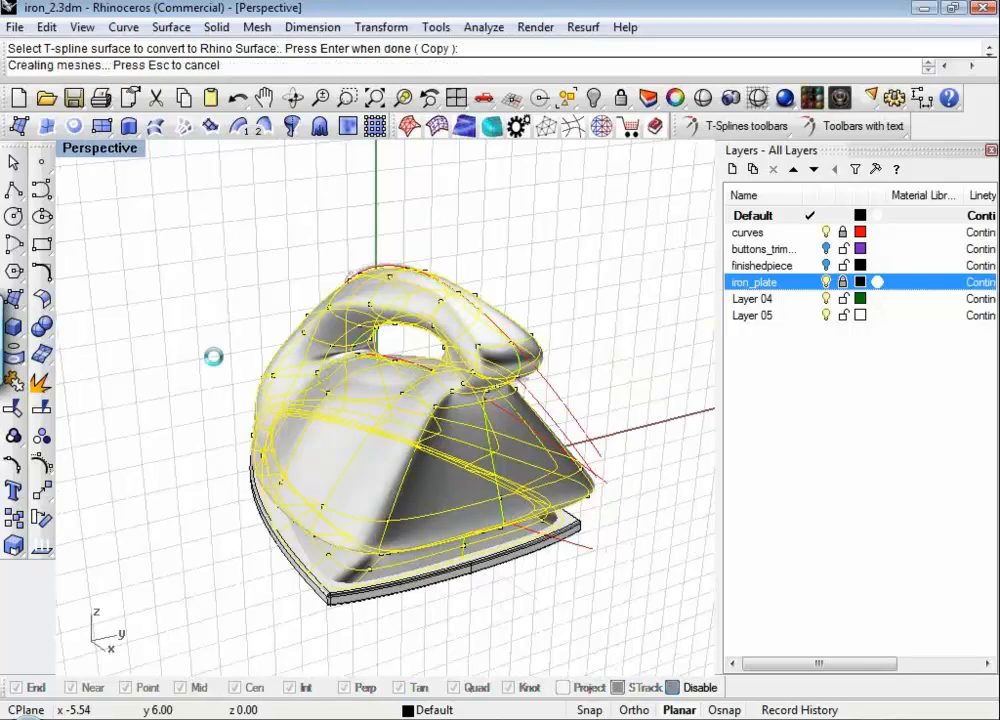
Step: Select the converted iron body and check its object type in its properties
{"action": "right_click_drag", "start_coordinate": [213, 366], "coordinate": [435, 425]}
{"action": "left_click", "coordinate": [435, 444]}
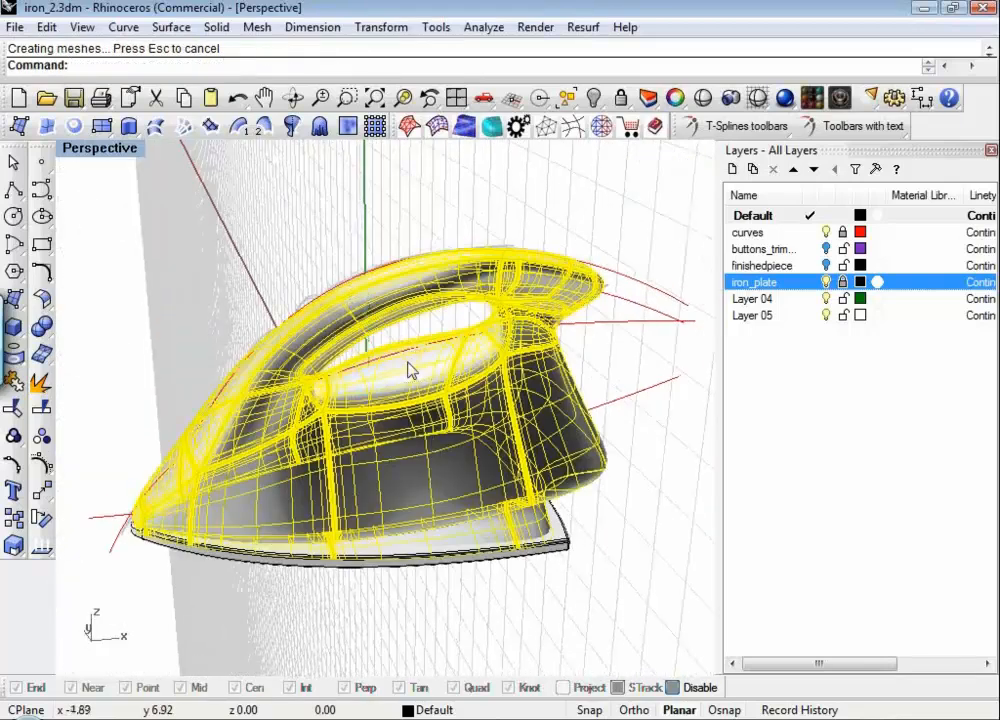
{"action": "right_click_drag", "start_coordinate": [396, 362], "coordinate": [370, 367]}
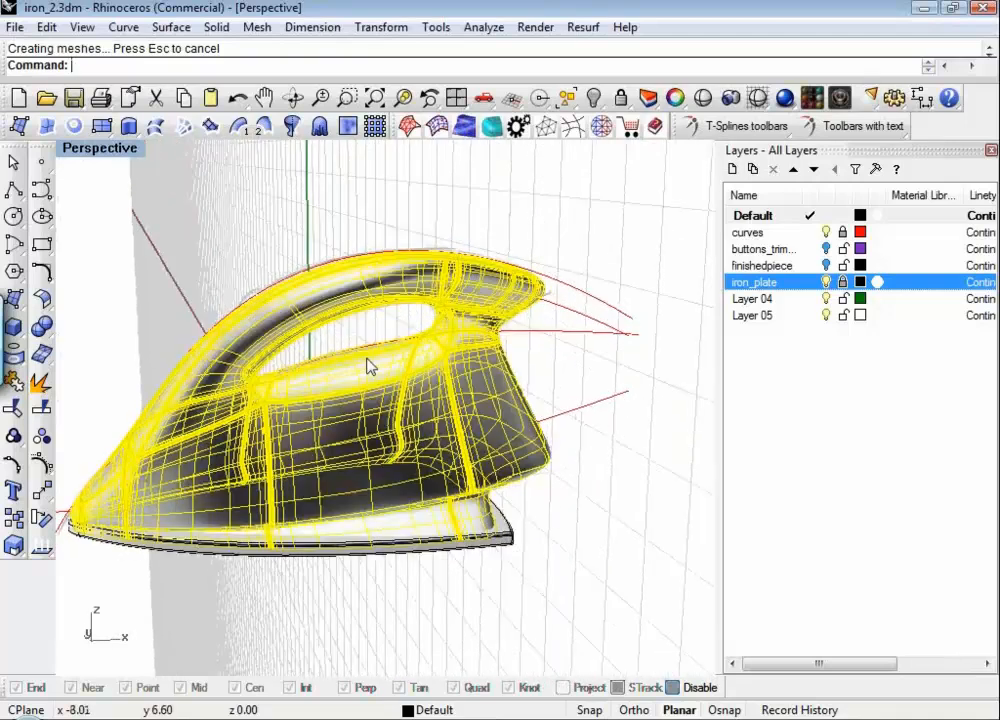
{"action": "key", "text": "F3"}
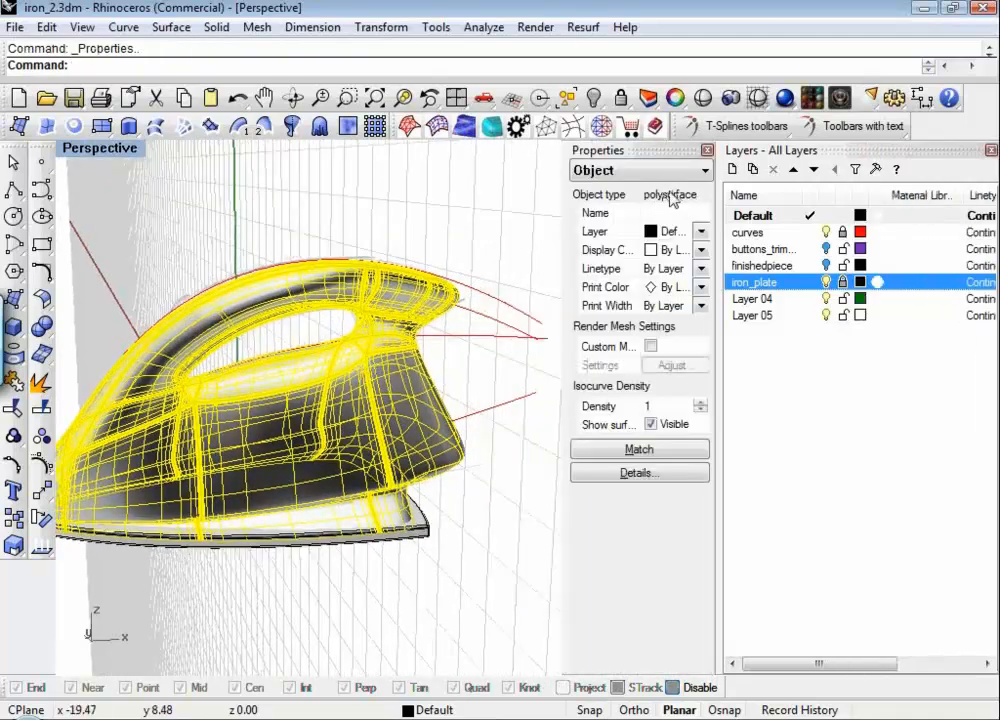
{"action": "left_click", "coordinate": [707, 151]}
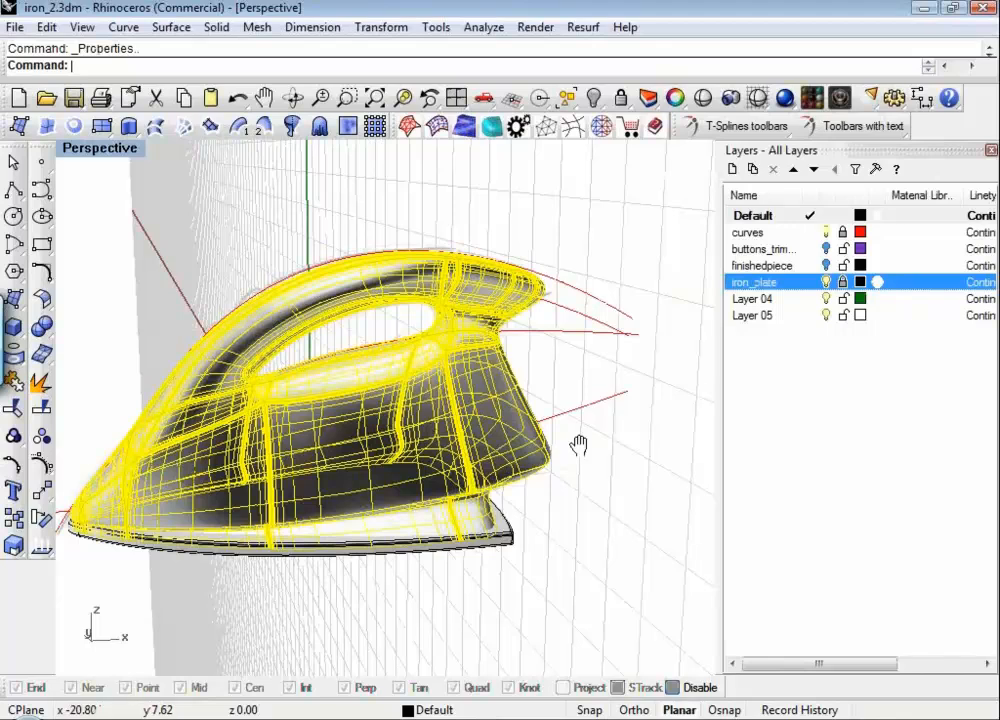
Step: Turn off the surface isocurve display for the converted iron body
{"action": "right_click_drag", "start_coordinate": [578, 445], "coordinate": [588, 538]}
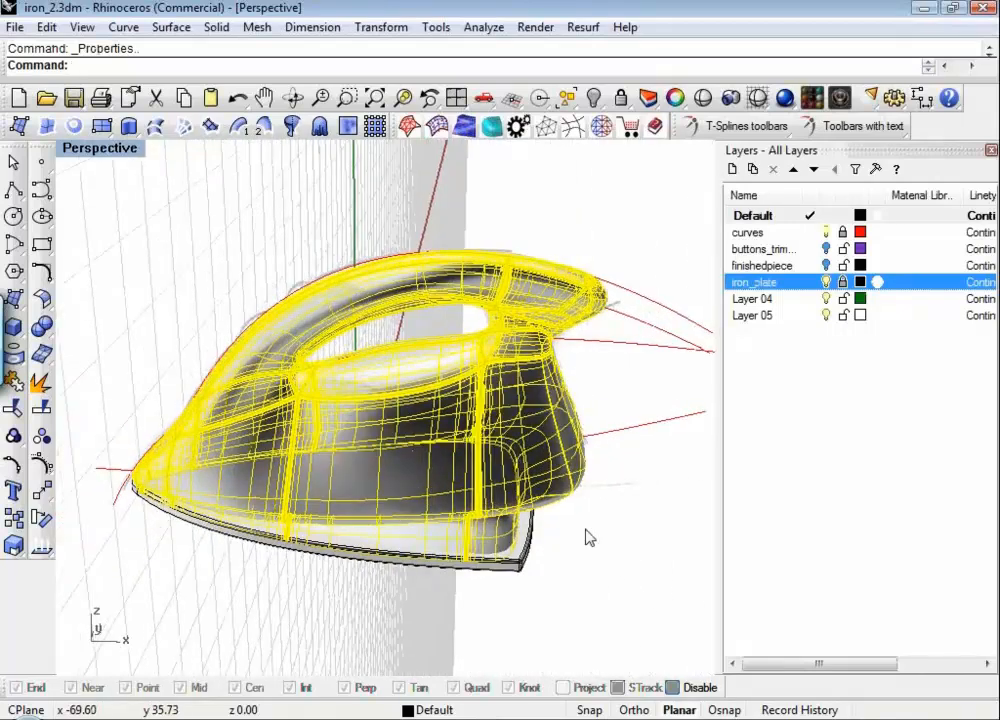
{"action": "key", "text": "F3"}
{"action": "left_click", "coordinate": [663, 426]}
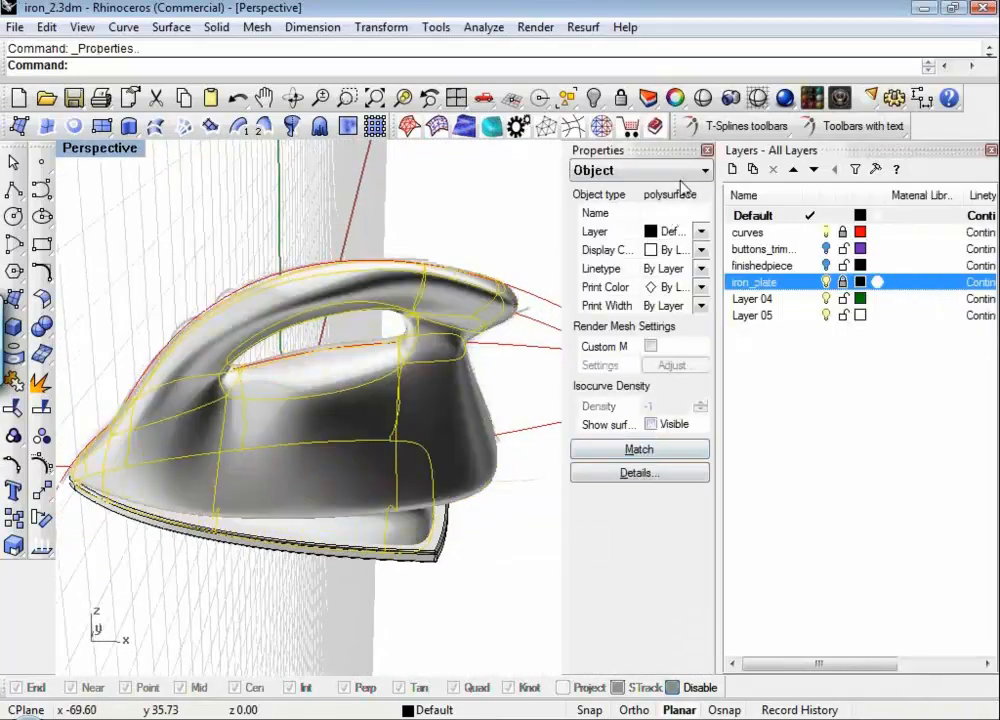
{"action": "left_click", "coordinate": [707, 151]}
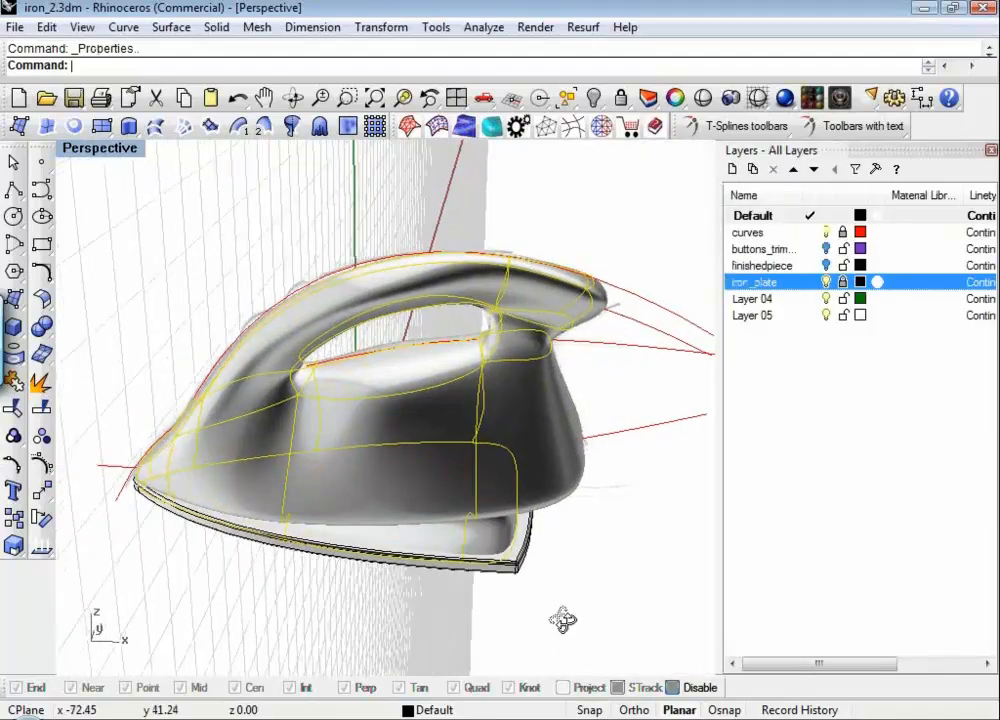
Step: Deselect the body, start the Hide command, and turn off the iron_plate layer
{"action": "right_click_drag", "start_coordinate": [563, 621], "coordinate": [455, 585]}
{"action": "key", "text": "Escape"}
{"action": "type", "text": "hide"}
{"action": "key", "text": "Return"}
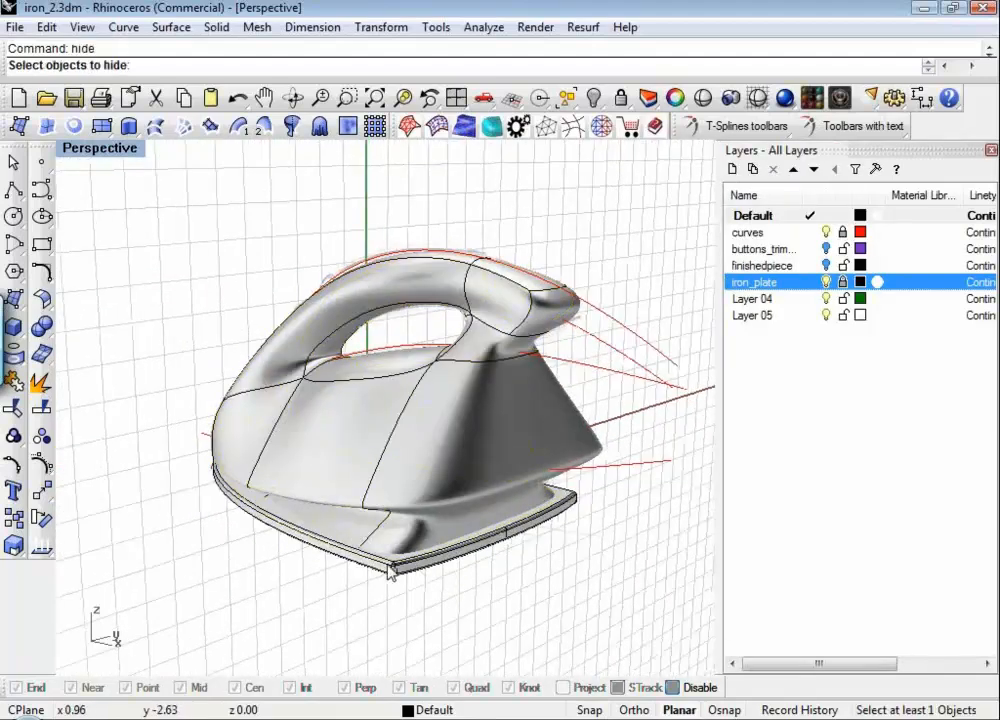
{"action": "left_click", "coordinate": [827, 284]}
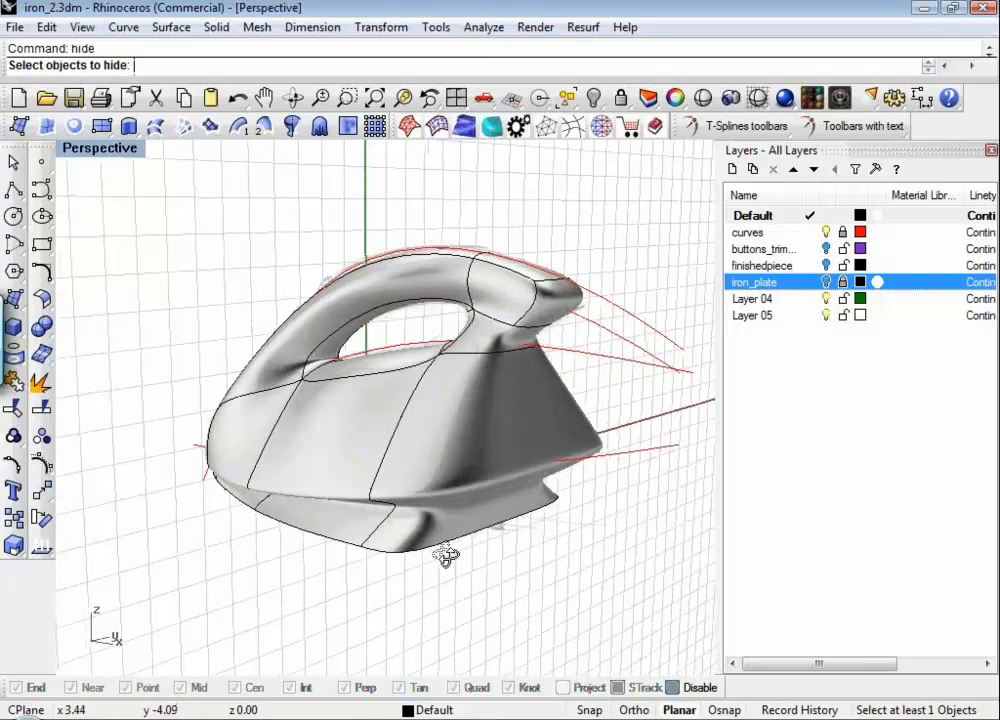
{"action": "right_click_drag", "start_coordinate": [446, 555], "coordinate": [473, 480]}
{"action": "left_click", "coordinate": [474, 510]}
{"action": "type", "text": "cap"}
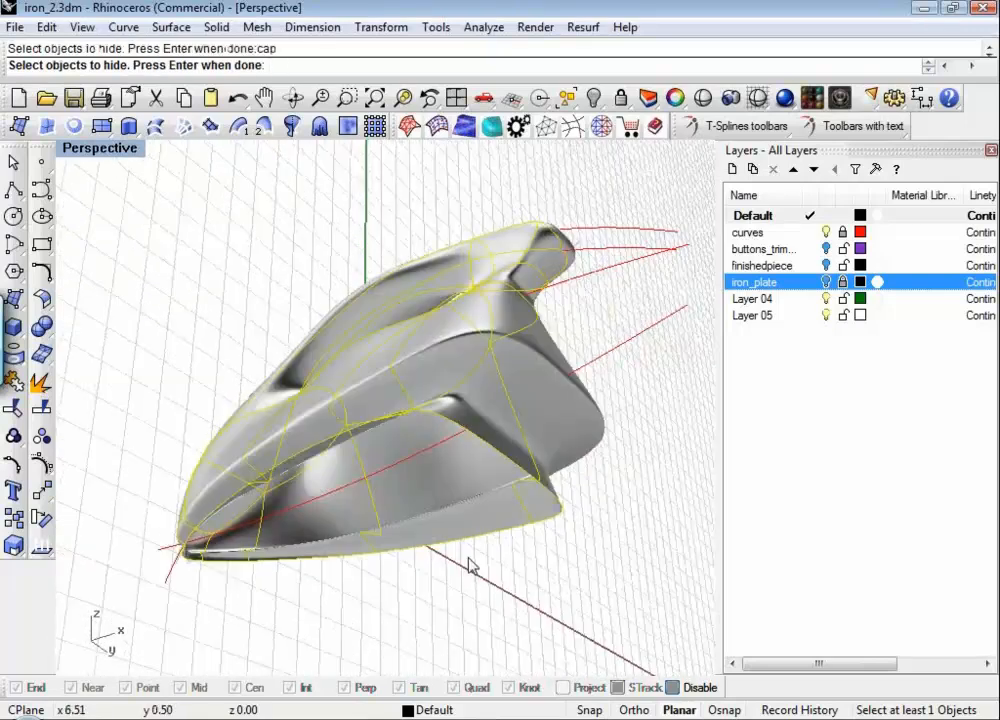
{"action": "right_click_drag", "start_coordinate": [471, 562], "coordinate": [442, 532]}
Step: Try to trim the iron body's base with a long cutting line drawn along its bottom edge in the Front view
{"action": "key", "text": "ctrl+F2"}
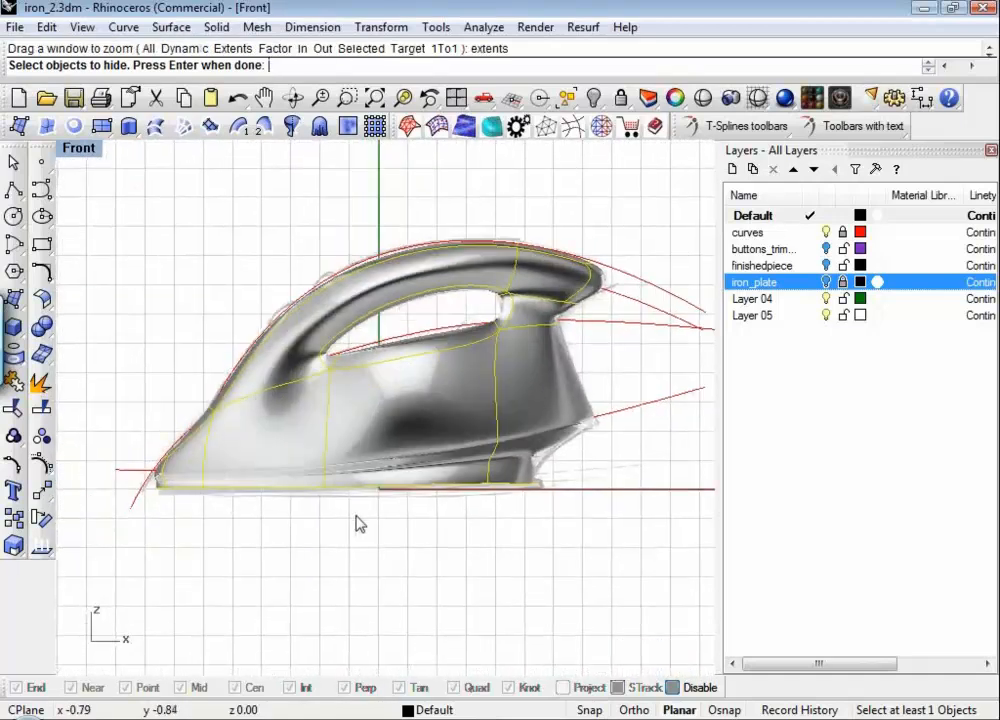
{"action": "right_click_drag", "start_coordinate": [364, 501], "coordinate": [392, 470]}
{"action": "middle_click", "coordinate": [392, 470]}
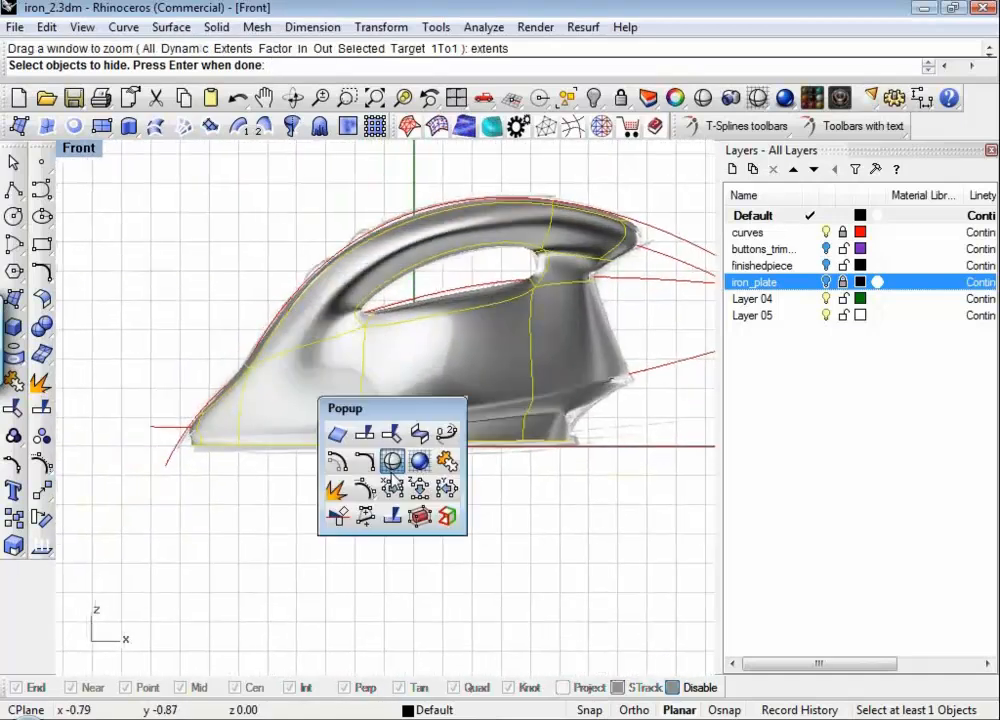
{"action": "left_click", "coordinate": [343, 510]}
{"action": "scroll", "coordinate": [360, 433], "scroll_direction": "up", "scroll_amount": 4}
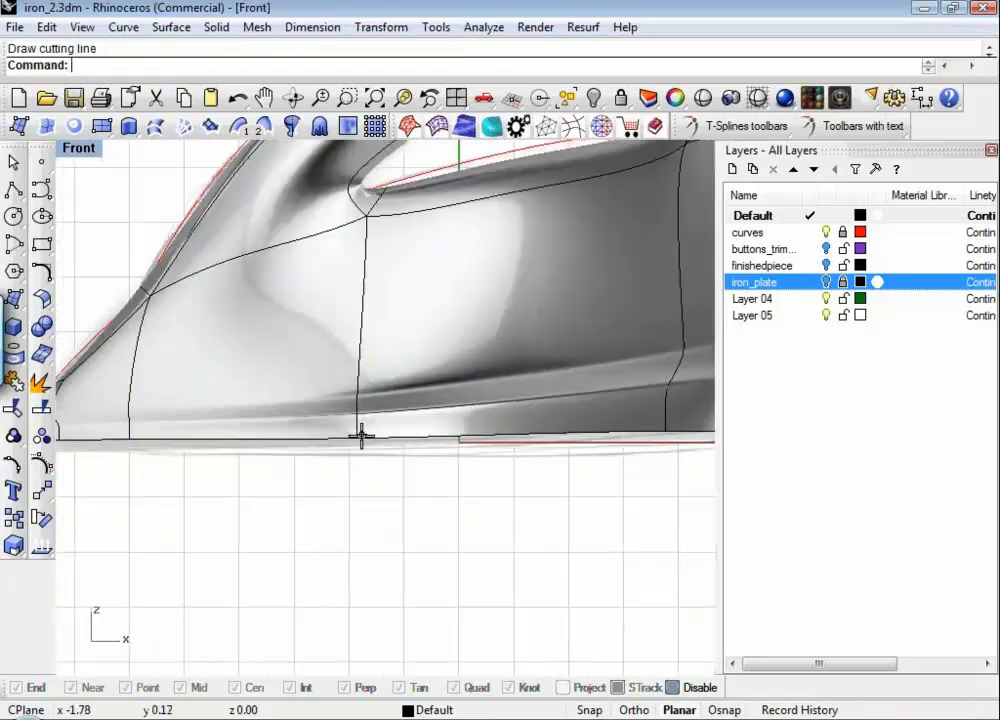
{"action": "scroll", "coordinate": [363, 433], "scroll_direction": "down", "scroll_amount": 4}
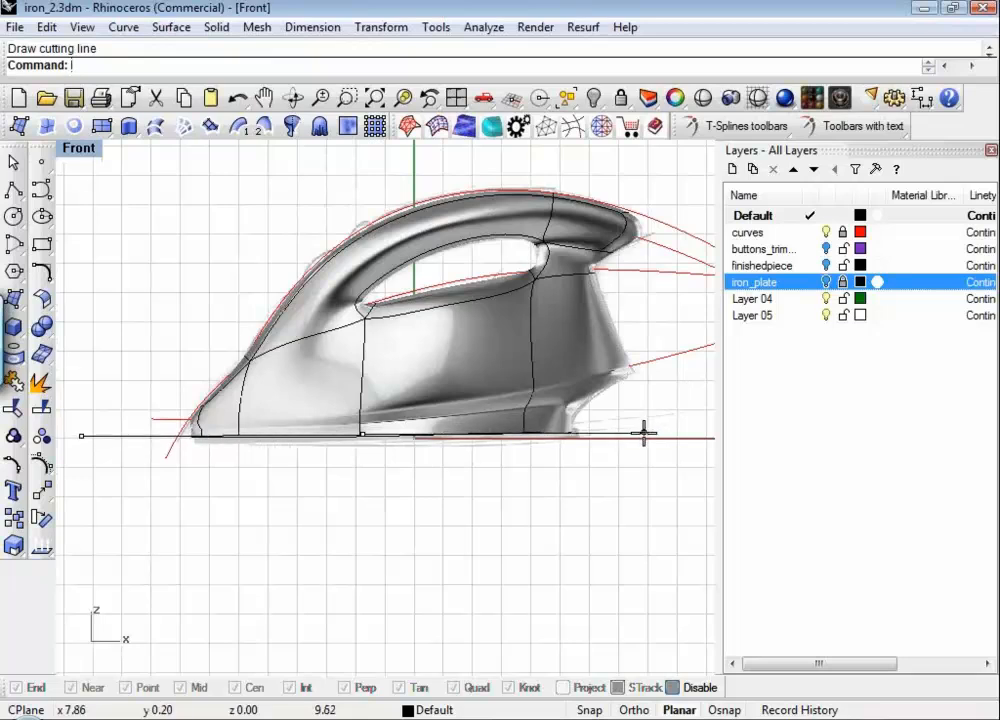
{"action": "left_click", "coordinate": [644, 433]}
Step: Trim off the uneven bottom edge of the iron body with a straight cutting line just above its base in the Front view
{"action": "scroll", "coordinate": [360, 454], "scroll_direction": "up", "scroll_amount": 6}
{"action": "right_click", "coordinate": [361, 424]}
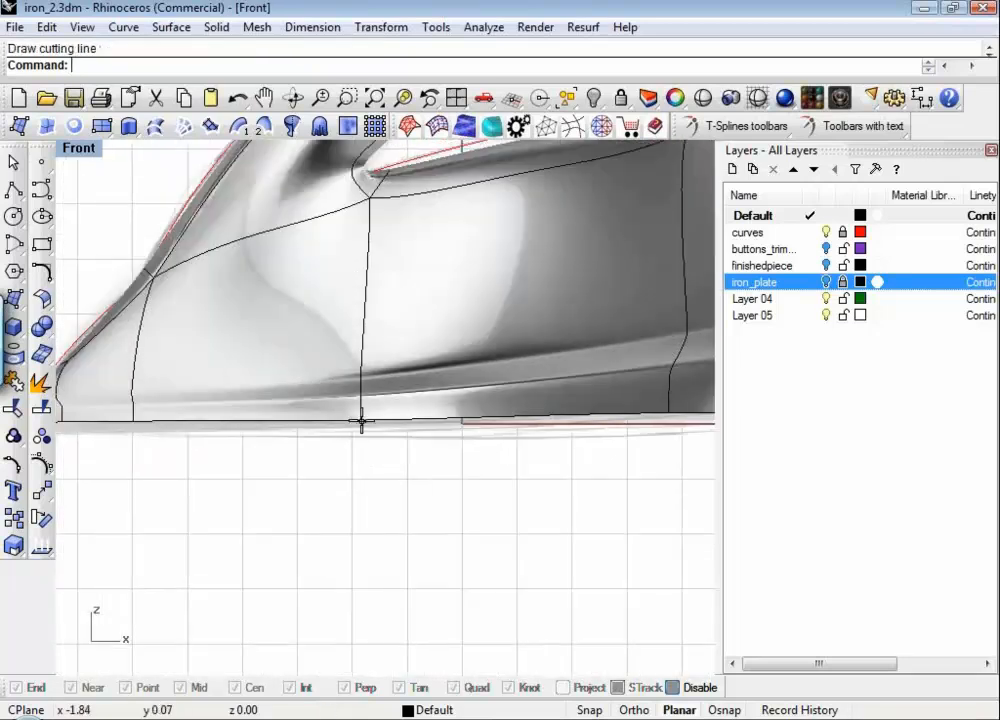
{"action": "scroll", "coordinate": [360, 418], "scroll_direction": "down", "scroll_amount": 2}
{"action": "scroll", "coordinate": [361, 418], "scroll_direction": "down", "scroll_amount": 2}
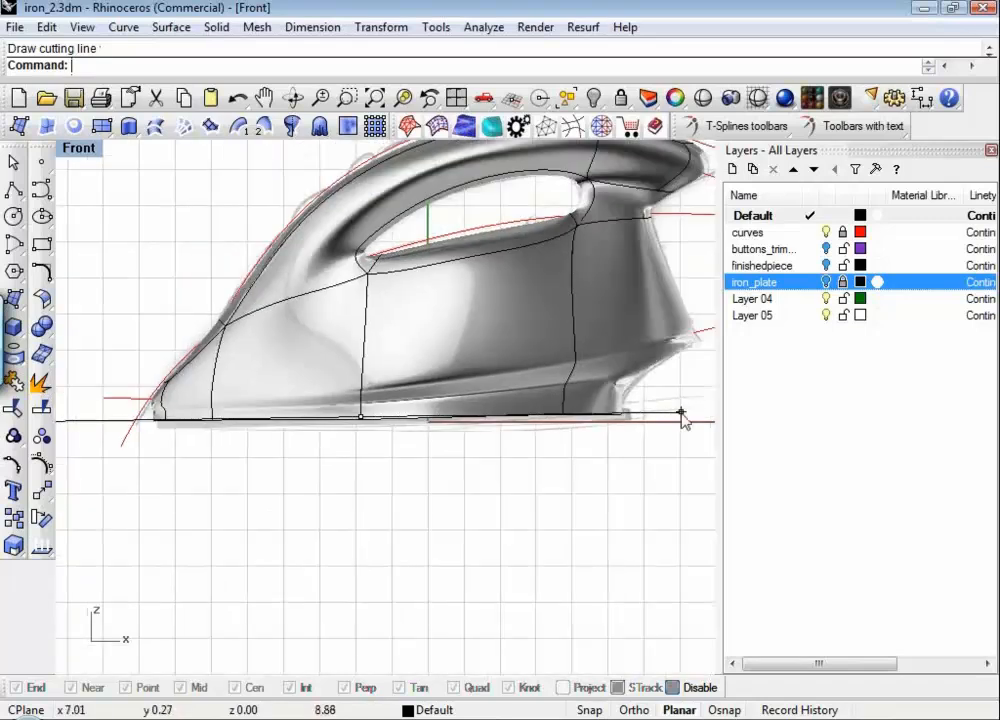
{"action": "left_click", "coordinate": [683, 415]}
{"action": "scroll", "coordinate": [600, 432], "scroll_direction": "up", "scroll_amount": 1}
{"action": "scroll", "coordinate": [598, 432], "scroll_direction": "up", "scroll_amount": 3}
{"action": "left_click", "coordinate": [605, 406]}
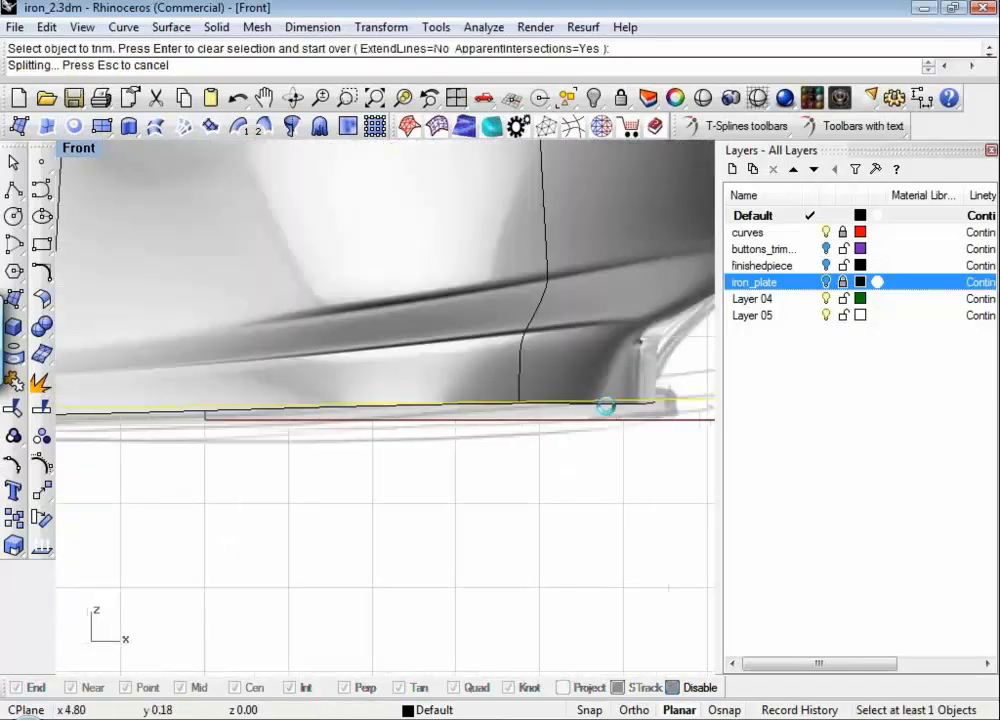
{"action": "key", "text": "Return"}
{"action": "scroll", "coordinate": [590, 425], "scroll_direction": "down", "scroll_amount": 5}
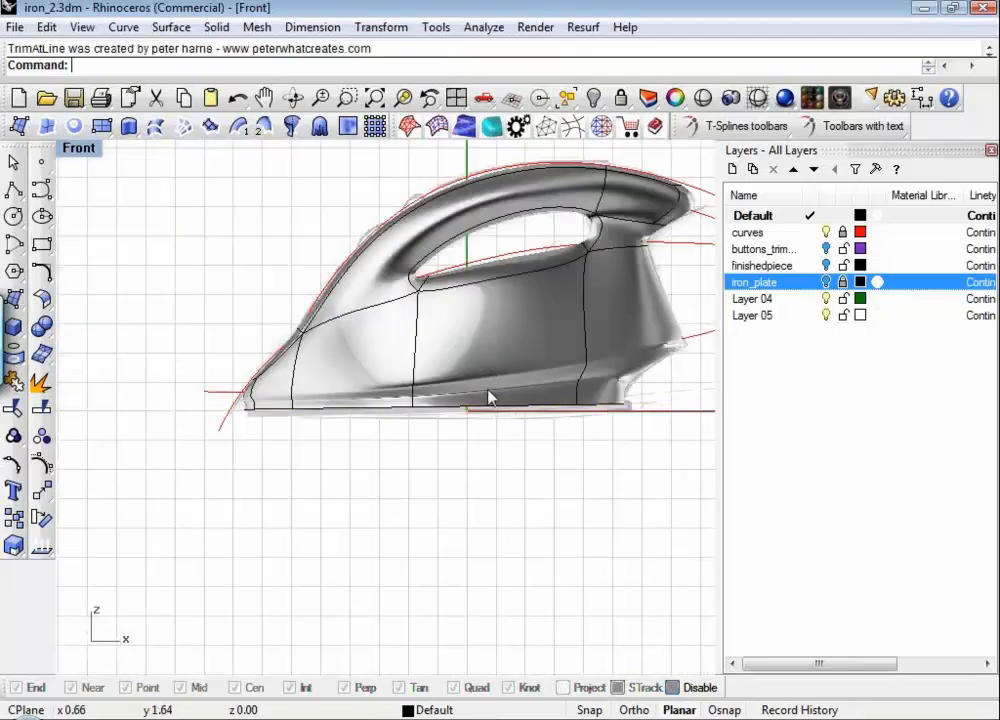
Step: Cap the open bottom of the trimmed iron body and return to the Perspective view
{"action": "type", "text": "Cap"}
{"action": "key", "text": "Return"}
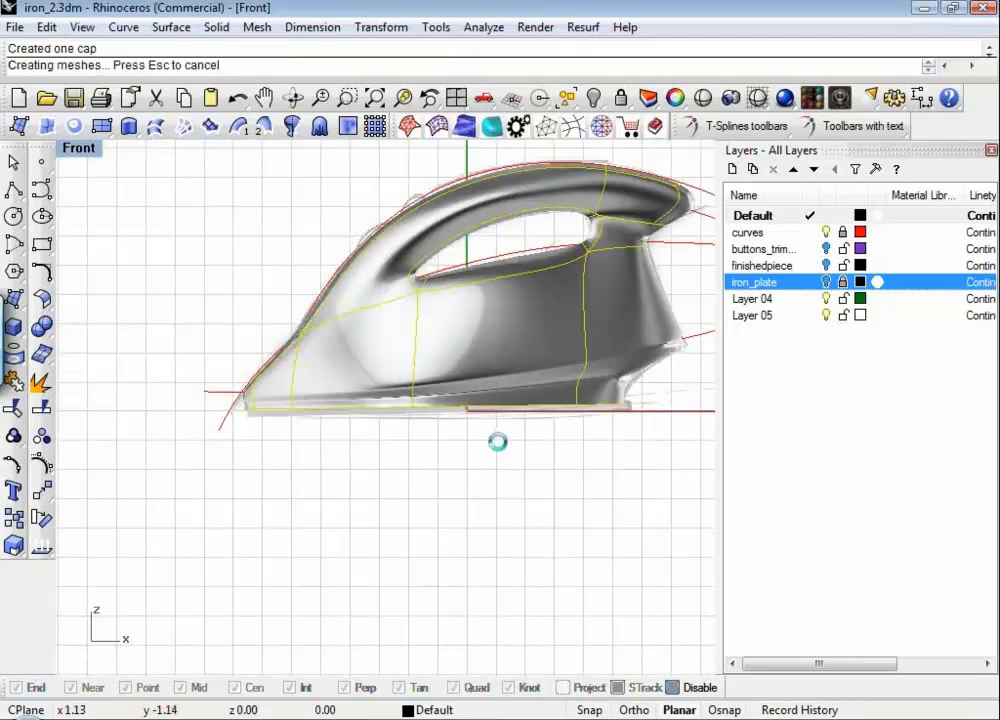
{"action": "key", "text": "ctrl+F4"}
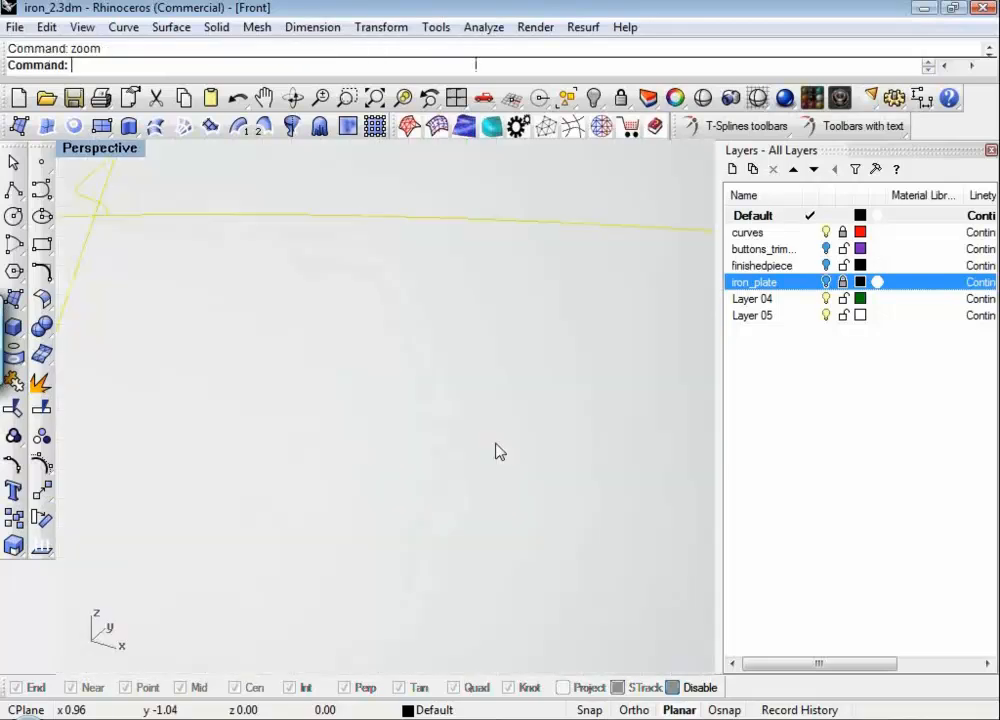
{"action": "right_click_drag", "start_coordinate": [496, 443], "coordinate": [391, 452]}
Step: Check the capped iron body for naked edges with Edge Analysis, and close the analysis
{"action": "left_click", "coordinate": [391, 453]}
{"action": "middle_click", "coordinate": [391, 454]}
{"action": "left_click", "coordinate": [446, 510]}
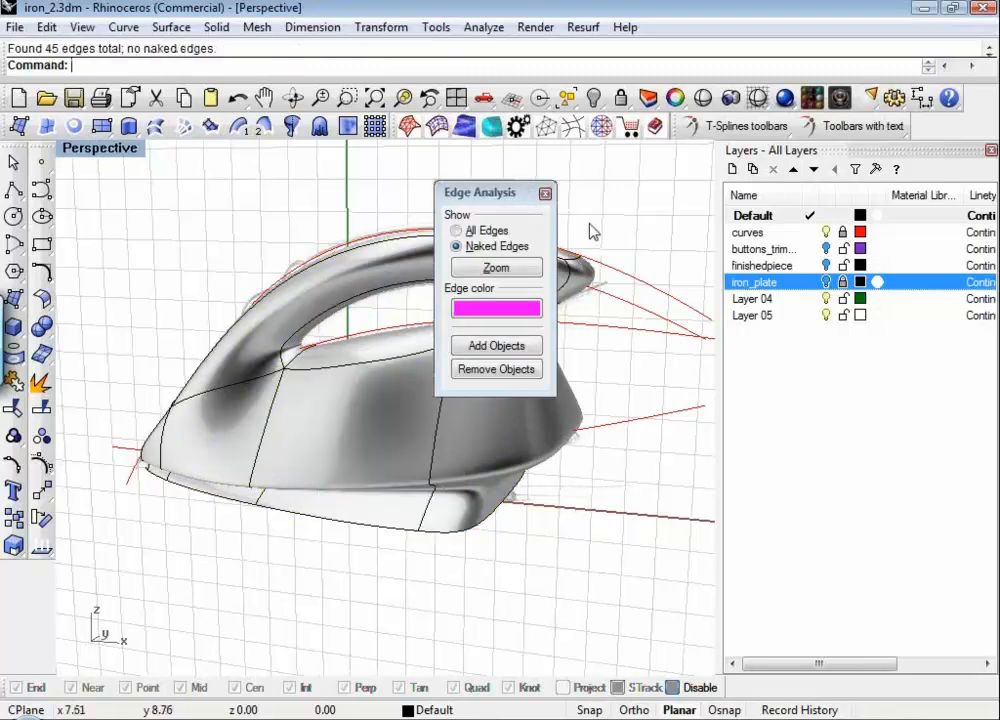
{"action": "left_click", "coordinate": [545, 194]}
{"action": "right_click_drag", "start_coordinate": [569, 483], "coordinate": [380, 482]}
Step: Unlock the curves layer by making it current, make Default current again, and turn on the buttons_trim layer
{"action": "left_click", "coordinate": [446, 380]}
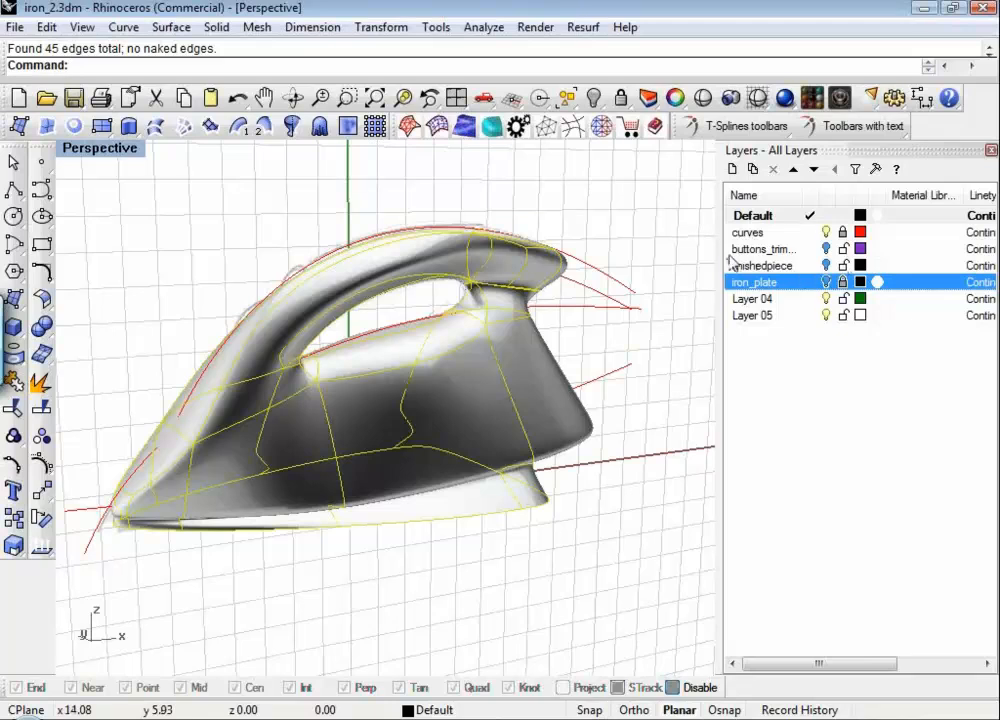
{"action": "left_click", "coordinate": [811, 232]}
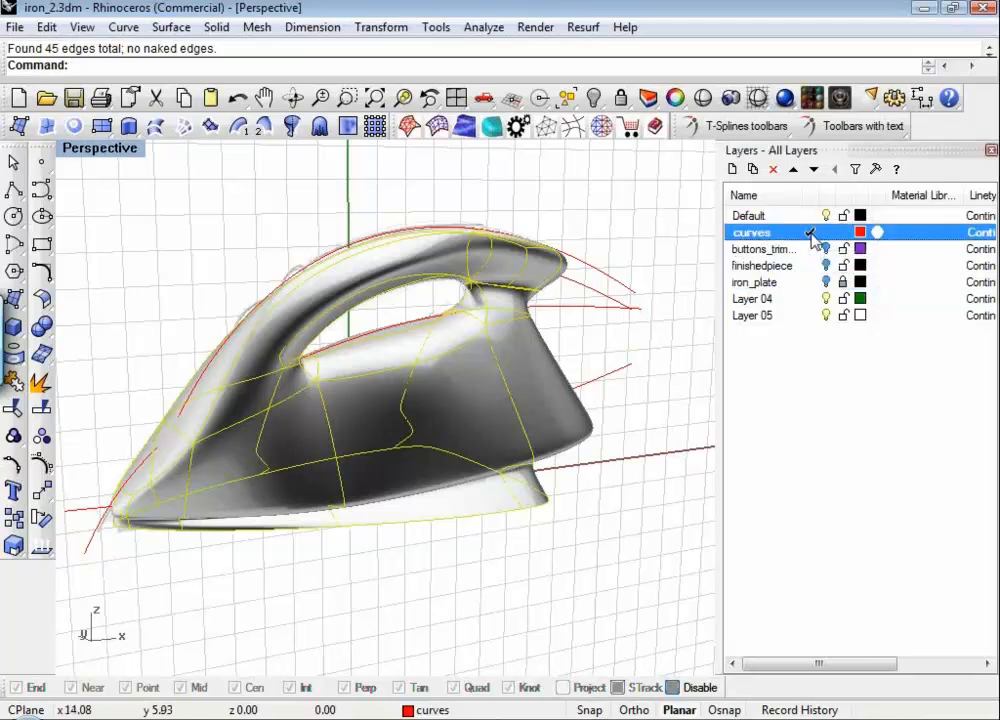
{"action": "left_click", "coordinate": [812, 216]}
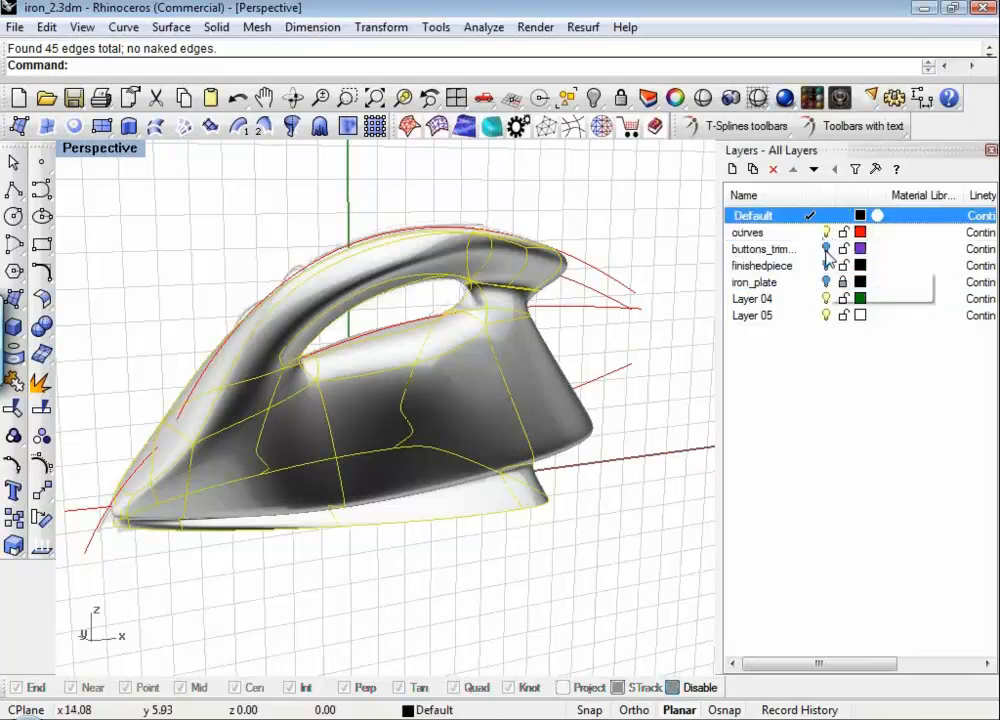
{"action": "left_click", "coordinate": [826, 248]}
{"action": "left_click", "coordinate": [643, 447]}
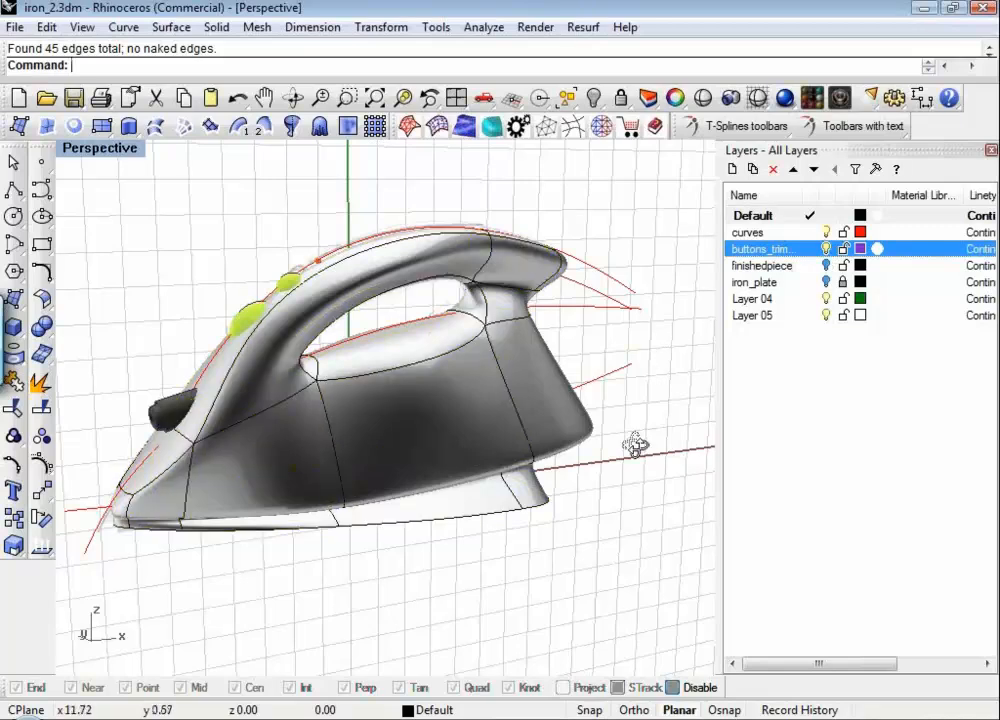
{"action": "right_click_drag", "start_coordinate": [636, 446], "coordinate": [648, 228]}
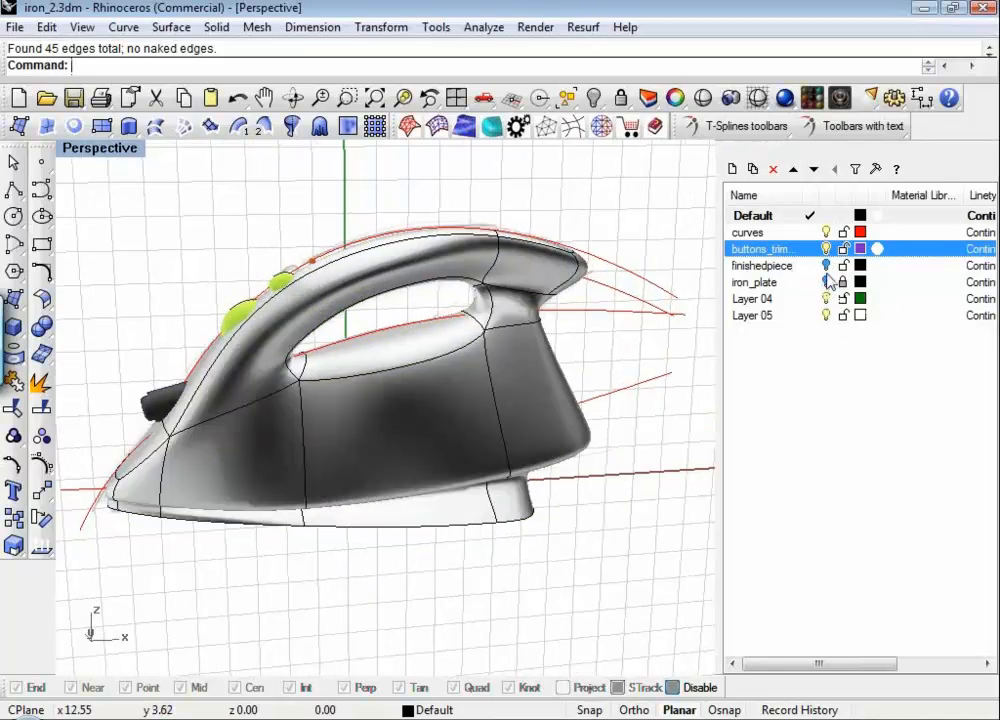
Step: Project the window-shaped trim curve onto the iron body from the Front view, keeping the input curve, and return to Perspective
{"action": "right_click_drag", "start_coordinate": [503, 373], "coordinate": [473, 408]}
{"action": "key", "text": "ctrl+a"}
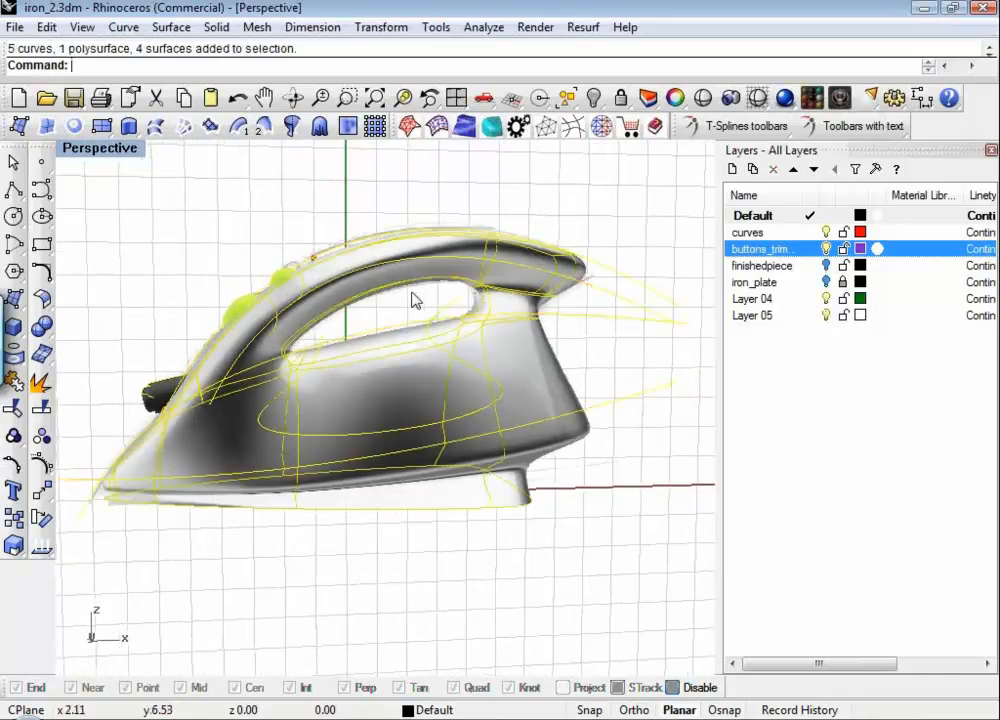
{"action": "left_click", "coordinate": [397, 329]}
{"action": "type", "text": "f"}
{"action": "key", "text": "Return"}
{"action": "left_click", "coordinate": [432, 354]}
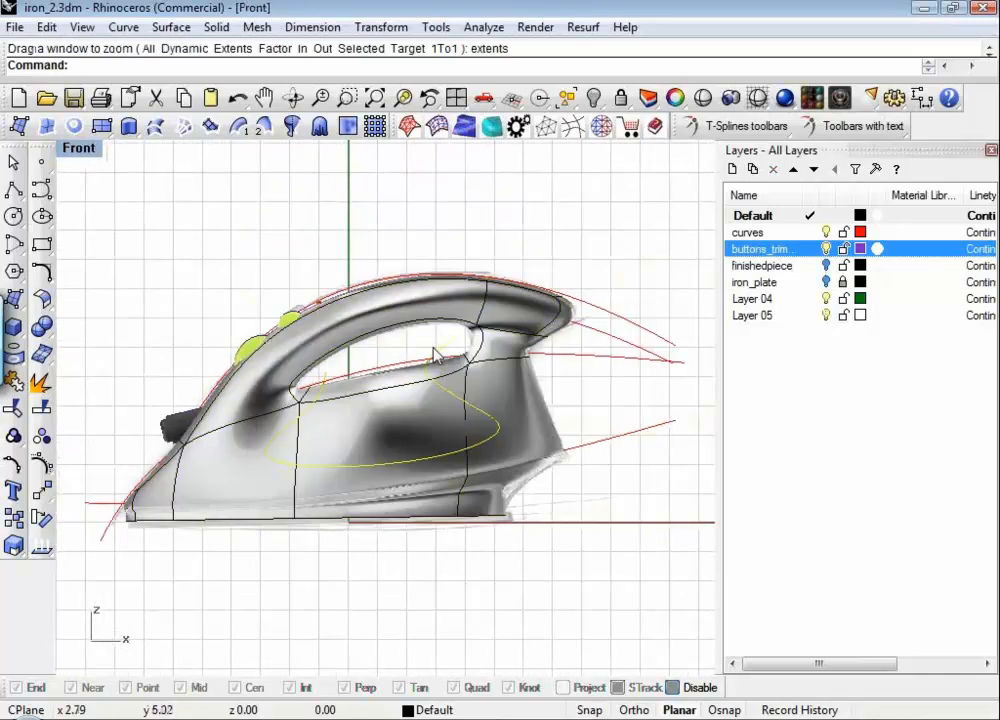
{"action": "left_click", "coordinate": [15, 367]}
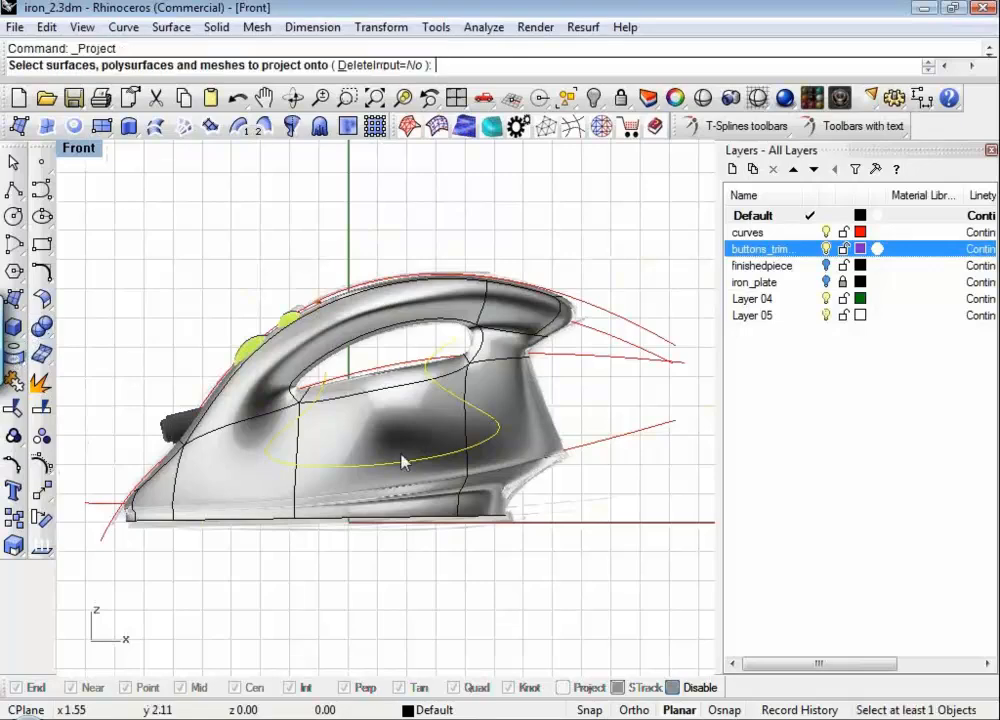
{"action": "left_click", "coordinate": [402, 456]}
{"action": "right_click", "coordinate": [404, 456]}
{"action": "left_click", "coordinate": [583, 512]}
{"action": "right_click_drag", "start_coordinate": [481, 518], "coordinate": [766, 286]}
{"action": "type", "text": "p"}
{"action": "key", "text": "Return"}
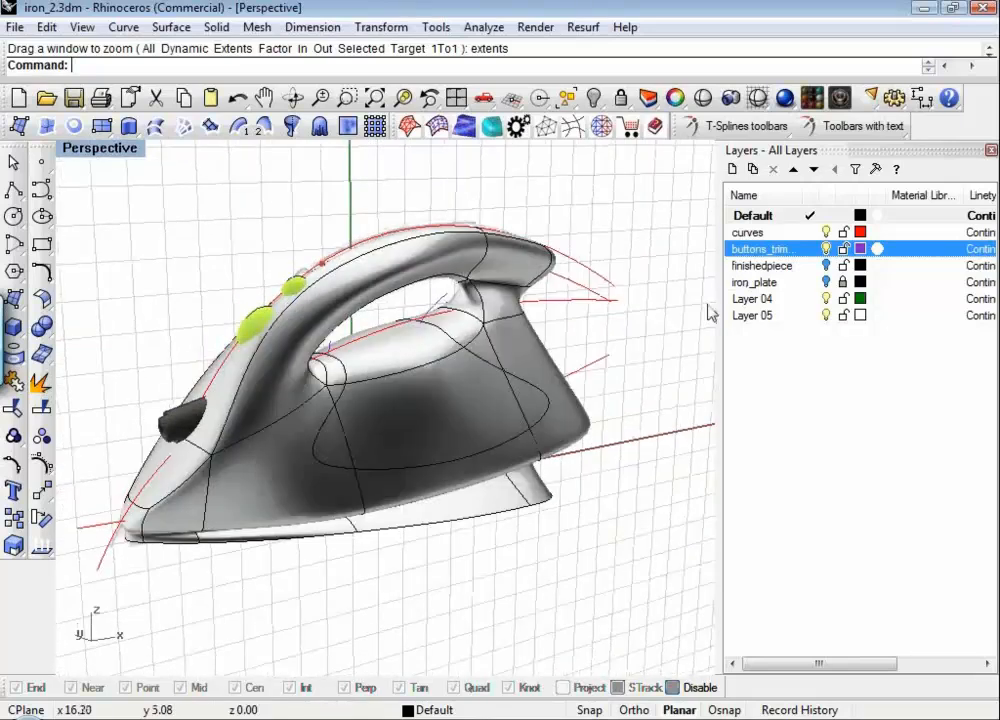
Step: Make finishedpiece the current layer, turn off the Default layer, and turn on the iron_plate layer
{"action": "left_click", "coordinate": [826, 249]}
{"action": "left_click", "coordinate": [826, 249]}
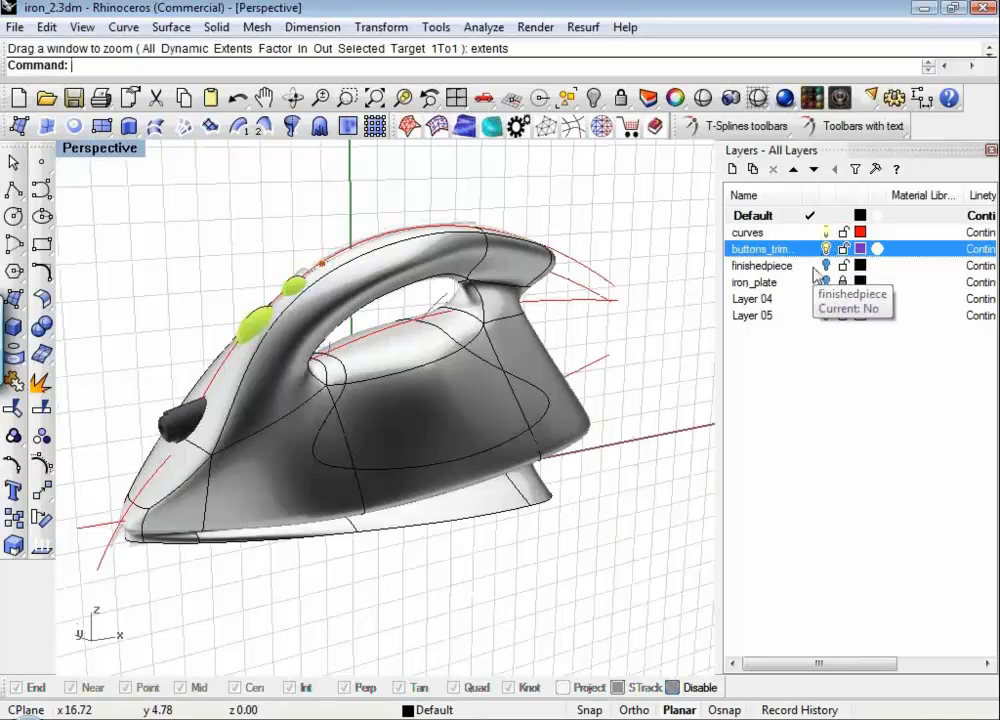
{"action": "left_click", "coordinate": [811, 266]}
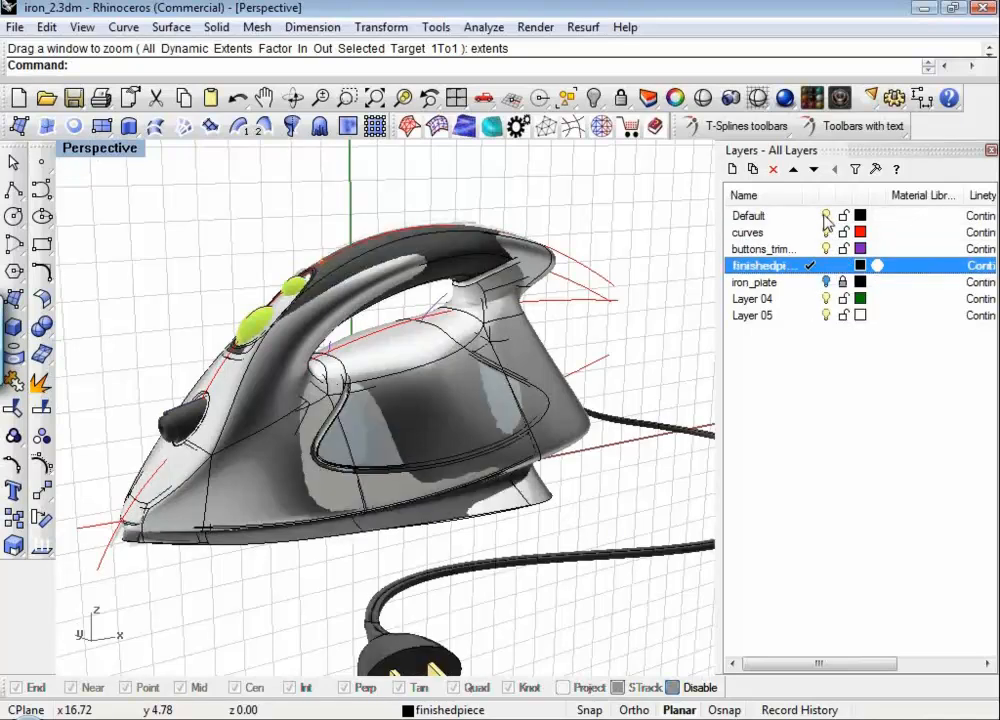
{"action": "left_click", "coordinate": [826, 216]}
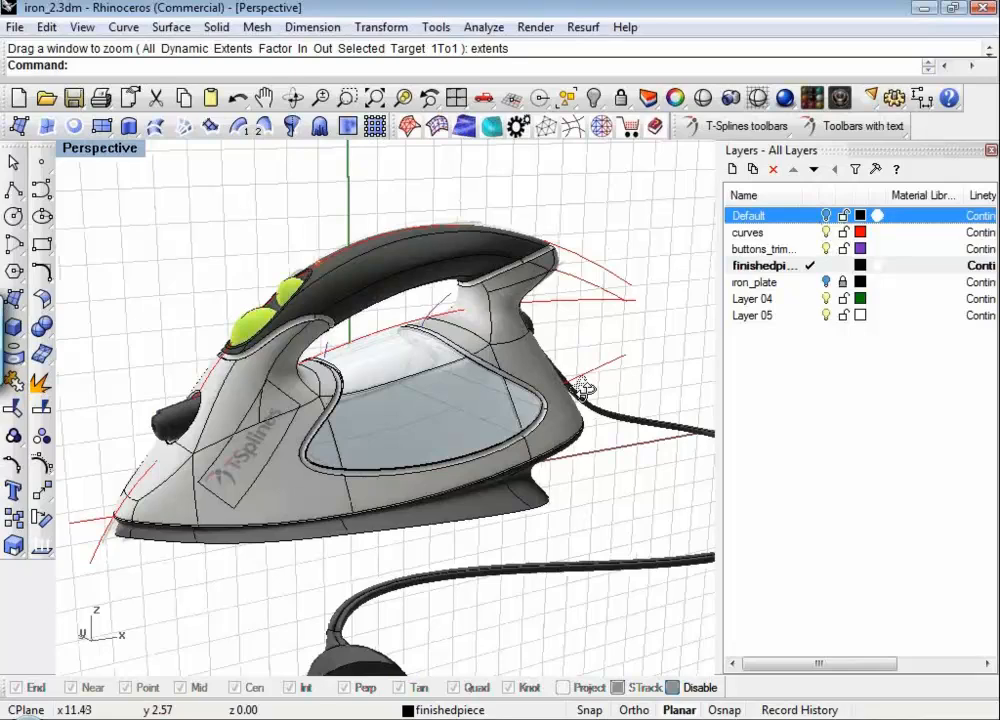
{"action": "right_click_drag", "start_coordinate": [583, 390], "coordinate": [510, 345]}
{"action": "left_click", "coordinate": [826, 283]}
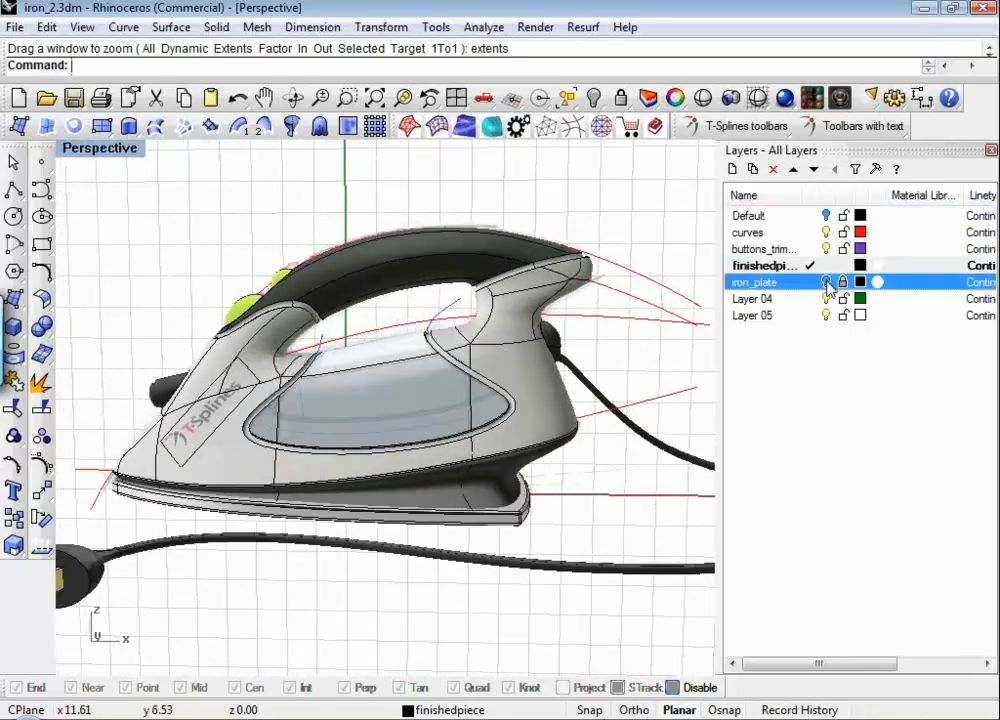
Step: Examine the finished iron from several sides and shade the Perspective view without wires, grid or axes
{"action": "right_click_drag", "start_coordinate": [396, 484], "coordinate": [313, 373]}
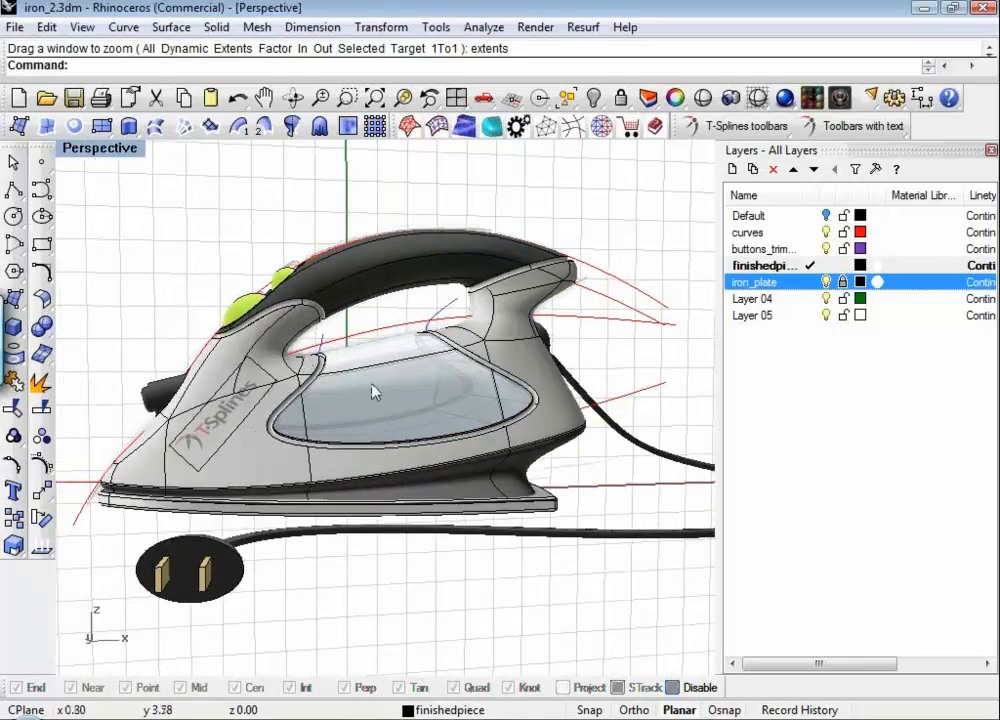
{"action": "right_click_drag", "start_coordinate": [372, 390], "coordinate": [338, 358]}
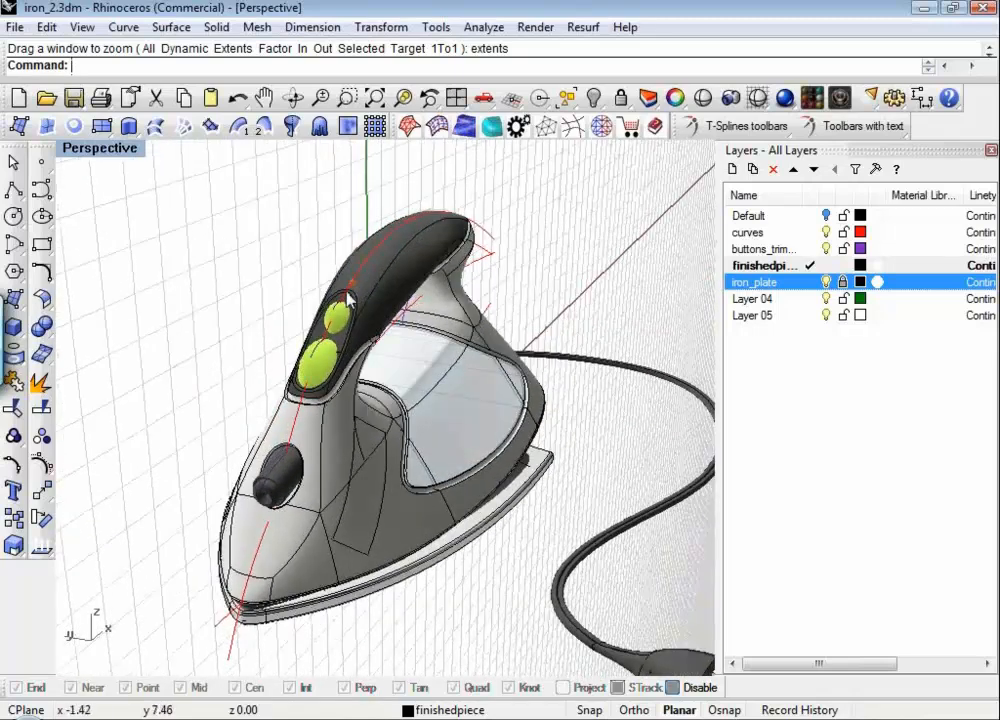
{"action": "mouse_move", "coordinate": [335, 300]}
{"action": "right_mouse_down"}
{"action": "mouse_move", "coordinate": [365, 316]}
{"action": "mouse_move", "coordinate": [346, 325]}
{"action": "mouse_move", "coordinate": [300, 316]}
{"action": "right_mouse_up"}
{"action": "left_click", "coordinate": [703, 98]}
{"action": "mouse_move", "coordinate": [509, 438]}
{"action": "right_mouse_down"}
{"action": "mouse_move", "coordinate": [405, 432]}
{"action": "mouse_move", "coordinate": [189, 371]}
{"action": "mouse_move", "coordinate": [427, 404]}
{"action": "mouse_move", "coordinate": [648, 402]}
{"action": "mouse_move", "coordinate": [576, 406]}
{"action": "mouse_move", "coordinate": [471, 469]}
{"action": "mouse_move", "coordinate": [473, 489]}
{"action": "mouse_move", "coordinate": [298, 447]}
{"action": "mouse_move", "coordinate": [373, 587]}
{"action": "mouse_move", "coordinate": [275, 509]}
{"action": "mouse_move", "coordinate": [353, 504]}
{"action": "mouse_move", "coordinate": [451, 456]}
{"action": "mouse_move", "coordinate": [491, 473]}
{"action": "mouse_move", "coordinate": [512, 406]}
{"action": "right_mouse_up"}
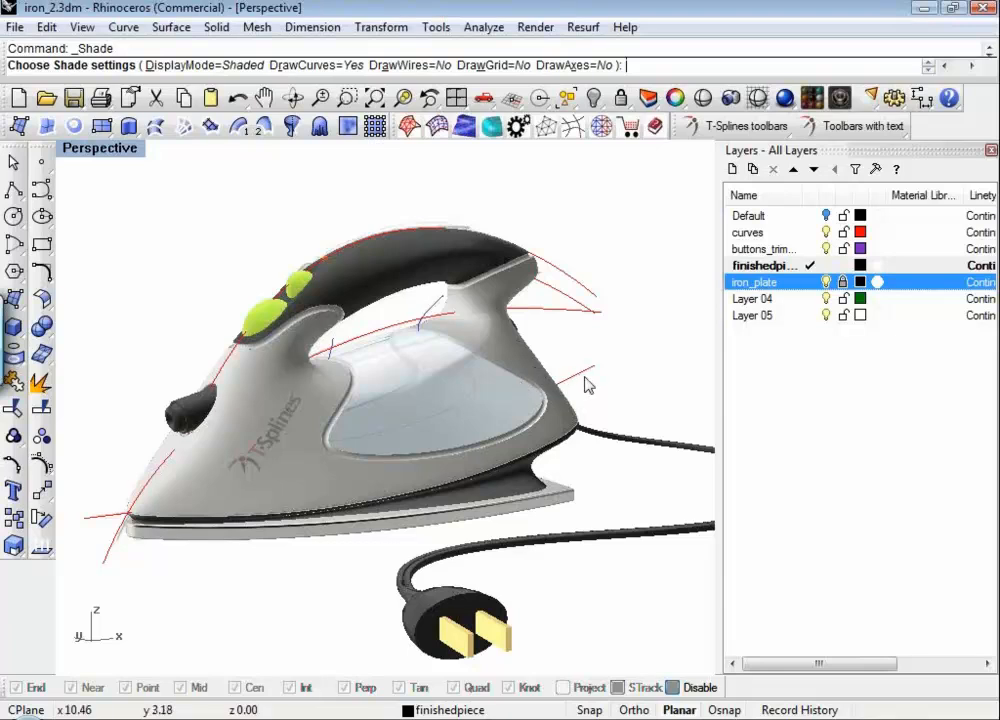
{"action": "right_click_drag", "start_coordinate": [585, 380], "coordinate": [519, 377]}
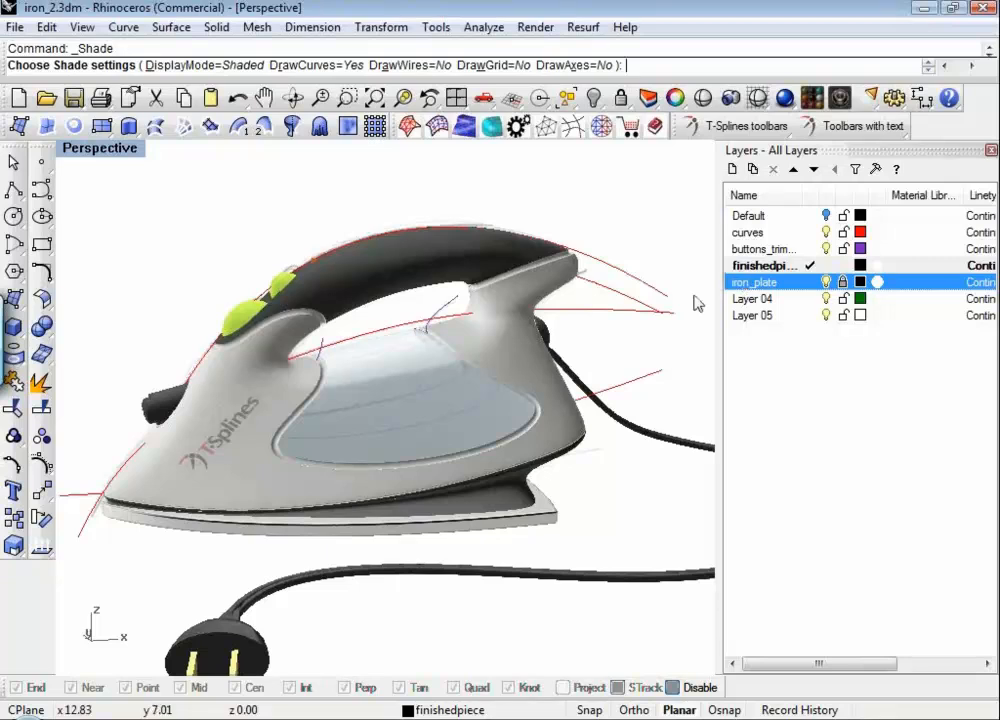
Step: Undo the layer, projection, cap and trim changes back to before the T-Splines body was converted to a Rhino surface
{"action": "key", "text": "ctrl+z"}
{"action": "key", "text": "ctrl+z"}
{"action": "key", "text": "ctrl+z"}
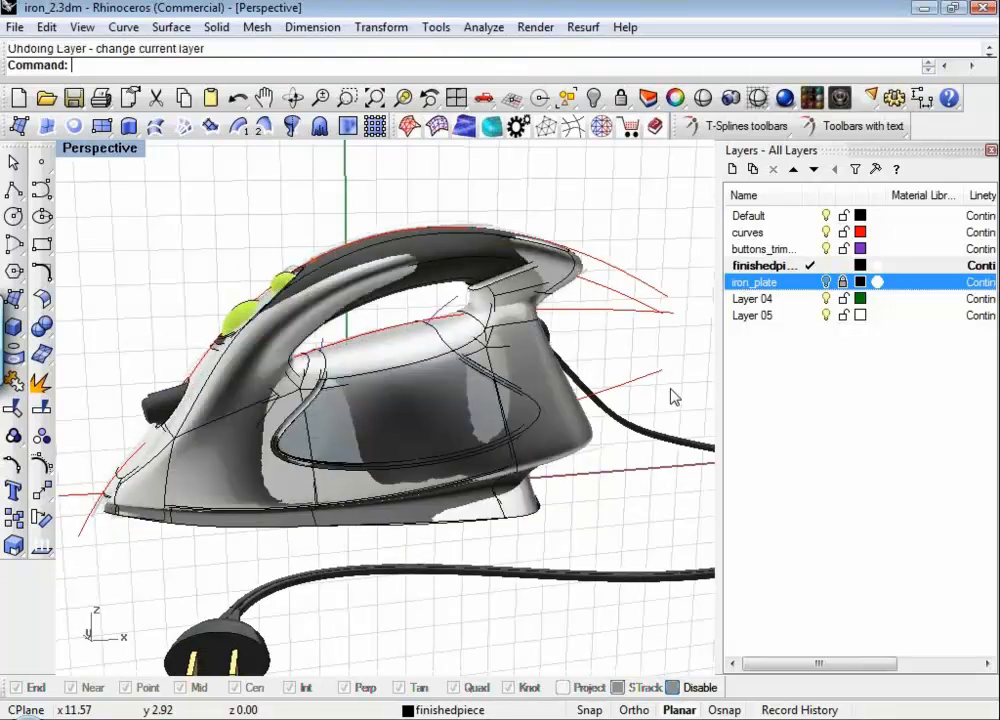
{"action": "key", "text": "ctrl+z"}
{"action": "key", "text": "ctrl+z"}
{"action": "key", "text": "ctrl+z"}
{"action": "key", "text": "ctrl+z"}
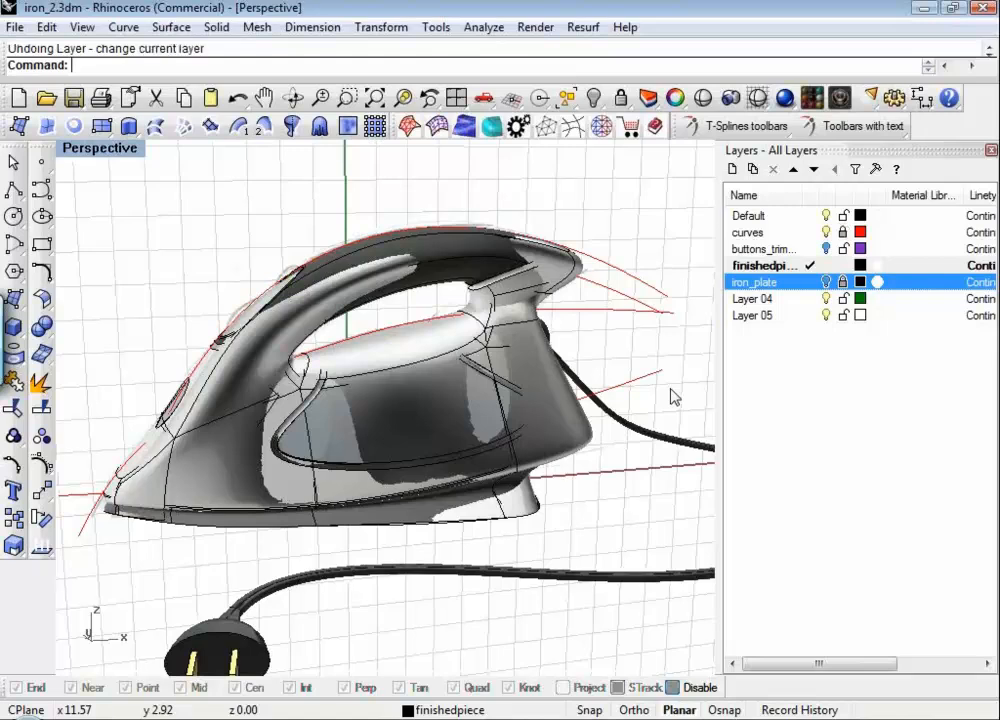
{"action": "key", "text": "ctrl+z"}
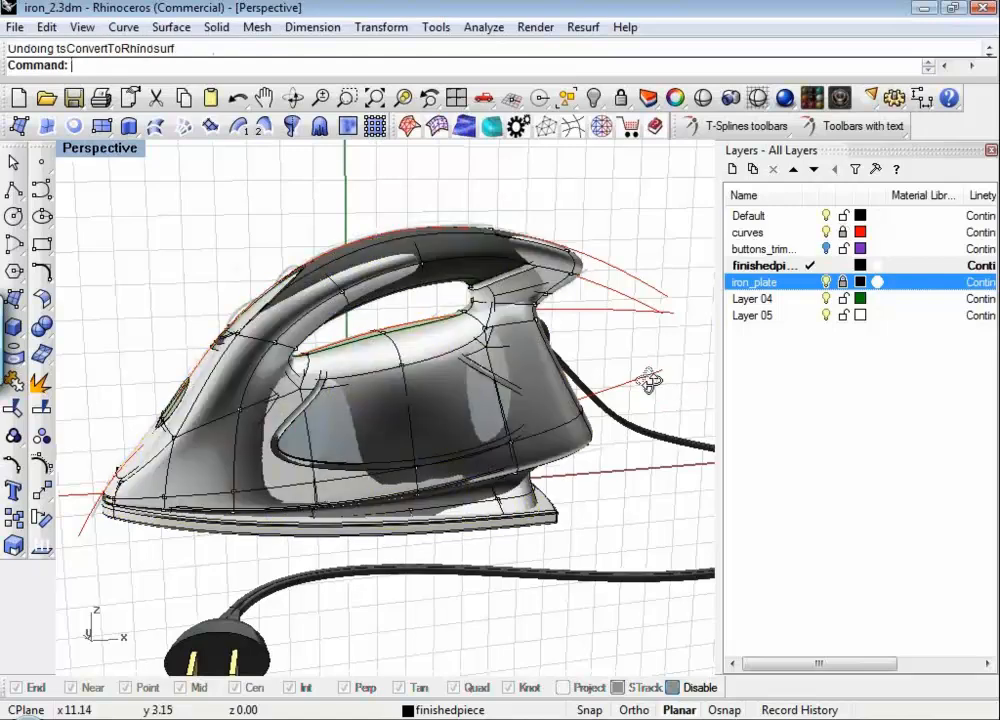
Step: Make Default the current layer and turn off the finishedpiece and iron_plate layers
{"action": "left_click", "coordinate": [812, 216]}
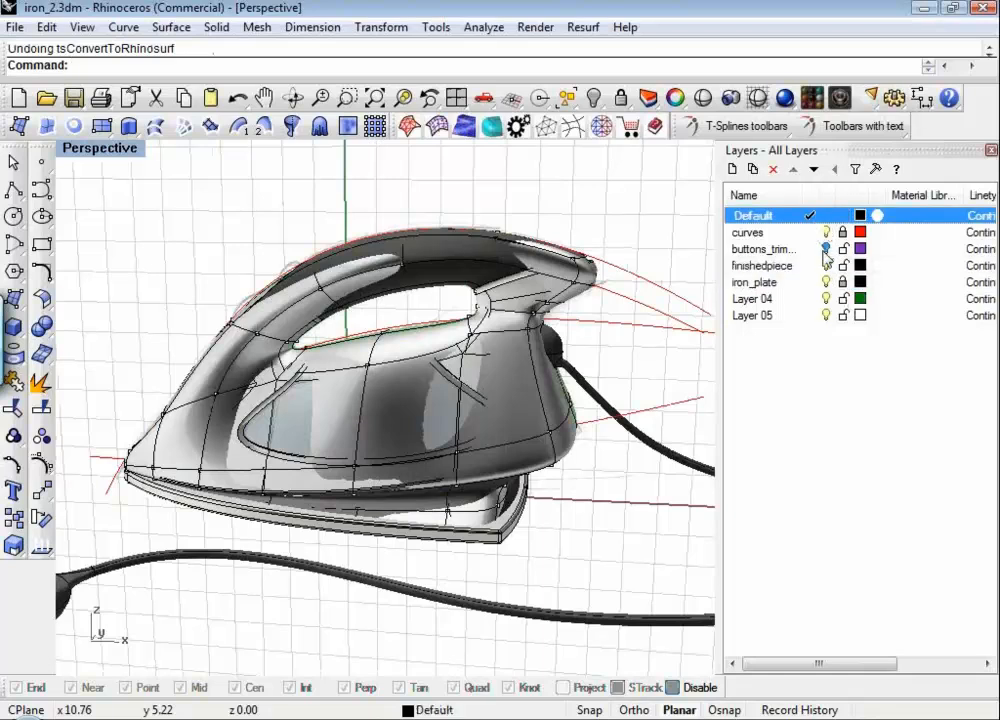
{"action": "left_click", "coordinate": [790, 265]}
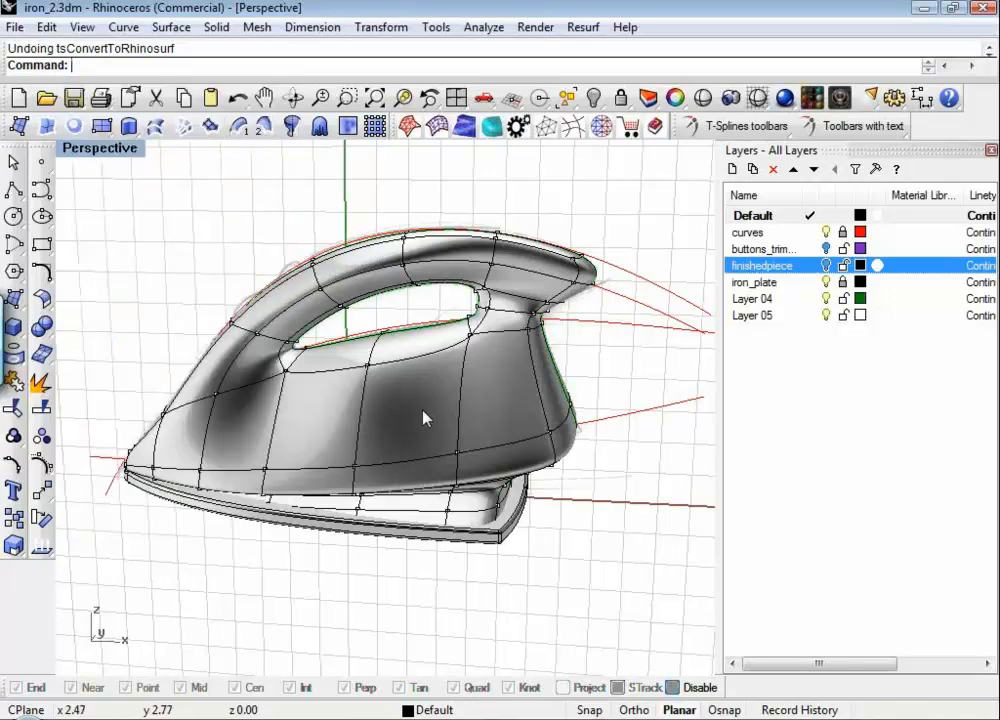
{"action": "right_click_drag", "start_coordinate": [435, 415], "coordinate": [403, 411]}
{"action": "left_click", "coordinate": [826, 282]}
{"action": "right_click_drag", "start_coordinate": [477, 492], "coordinate": [462, 510]}
{"action": "type", "text": "Dff0"}
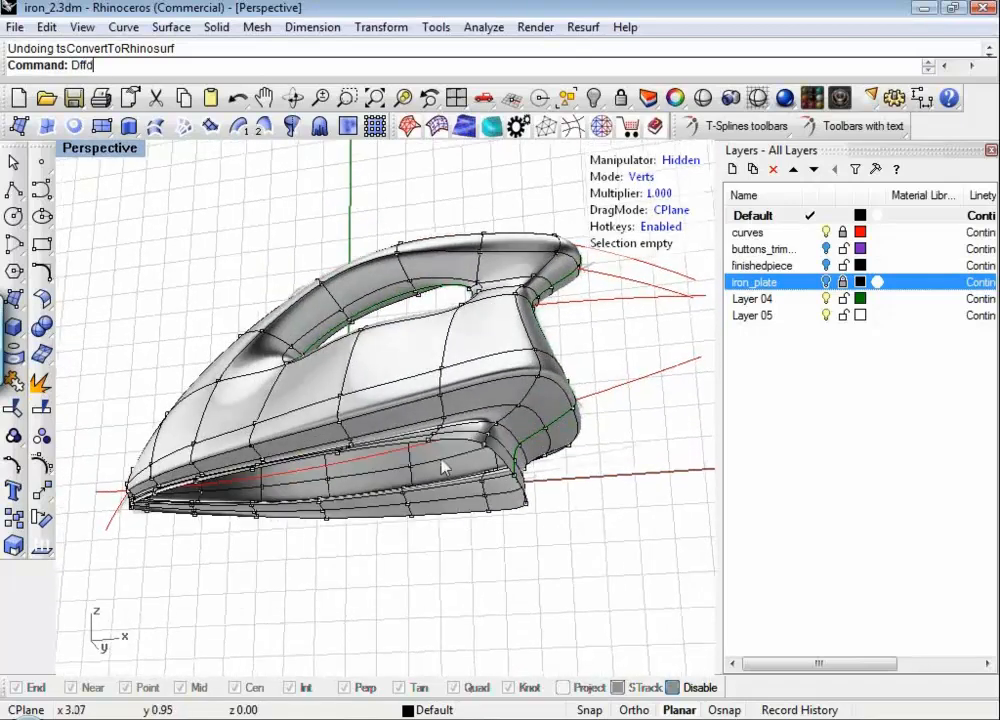
Step: Thicken the iron's T-Splines body with CreaseEdges set to No, using per-vertex normals
{"action": "right_click_drag", "start_coordinate": [442, 466], "coordinate": [507, 519]}
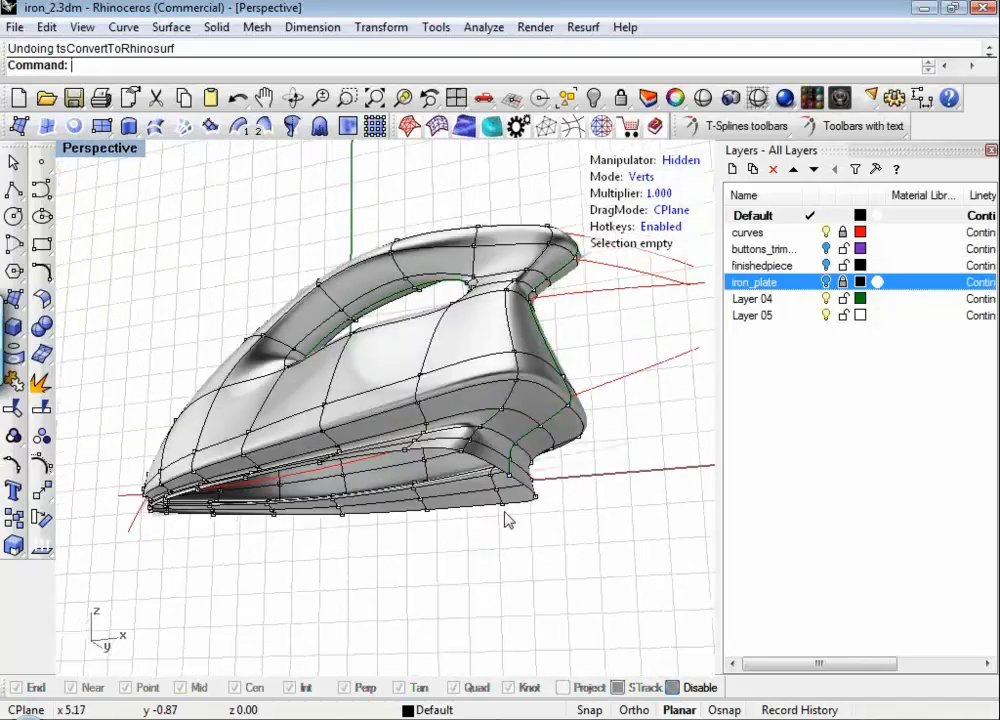
{"action": "key", "text": "d"}
{"action": "key", "text": "f"}
{"action": "left_click", "coordinate": [439, 401]}
{"action": "right_click_drag", "start_coordinate": [393, 516], "coordinate": [415, 445]}
{"action": "left_click", "coordinate": [824, 127]}
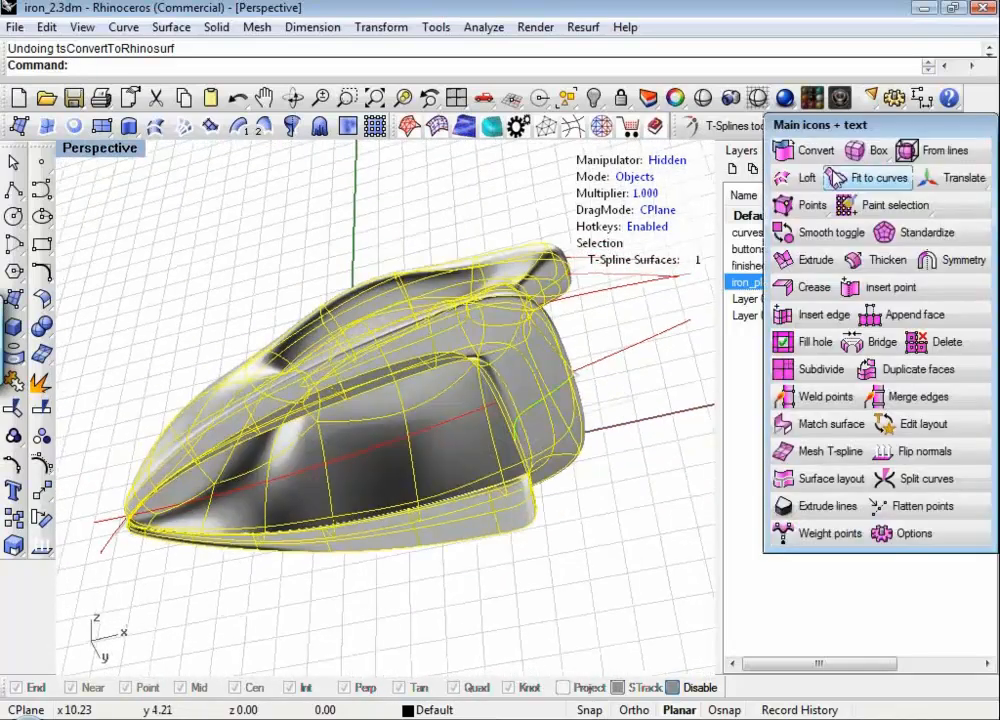
{"action": "left_click", "coordinate": [877, 262]}
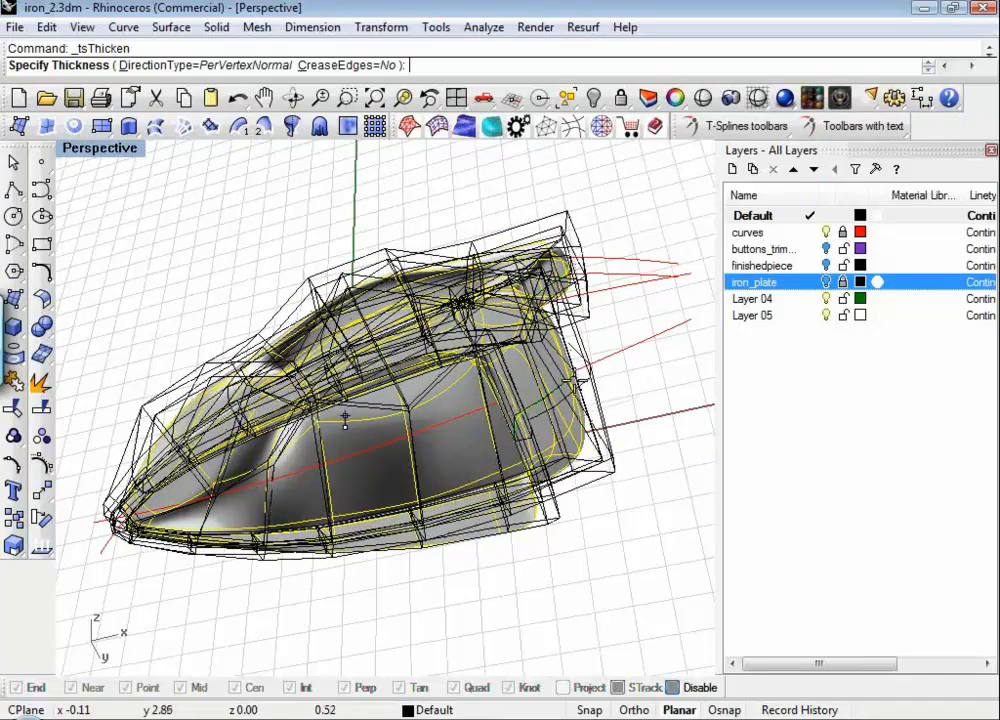
{"action": "left_click", "coordinate": [539, 415]}
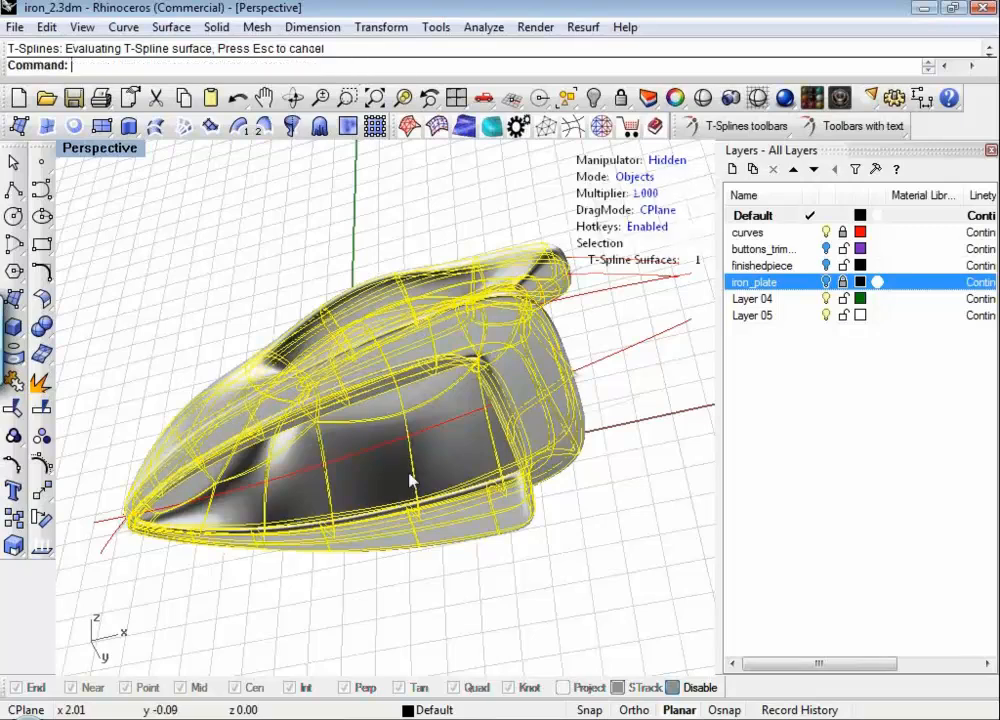
Step: Check the rounded edges of the thickened body up close and undo the thickening
{"action": "right_click_drag", "start_coordinate": [424, 470], "coordinate": [424, 475]}
{"action": "left_click", "coordinate": [424, 630]}
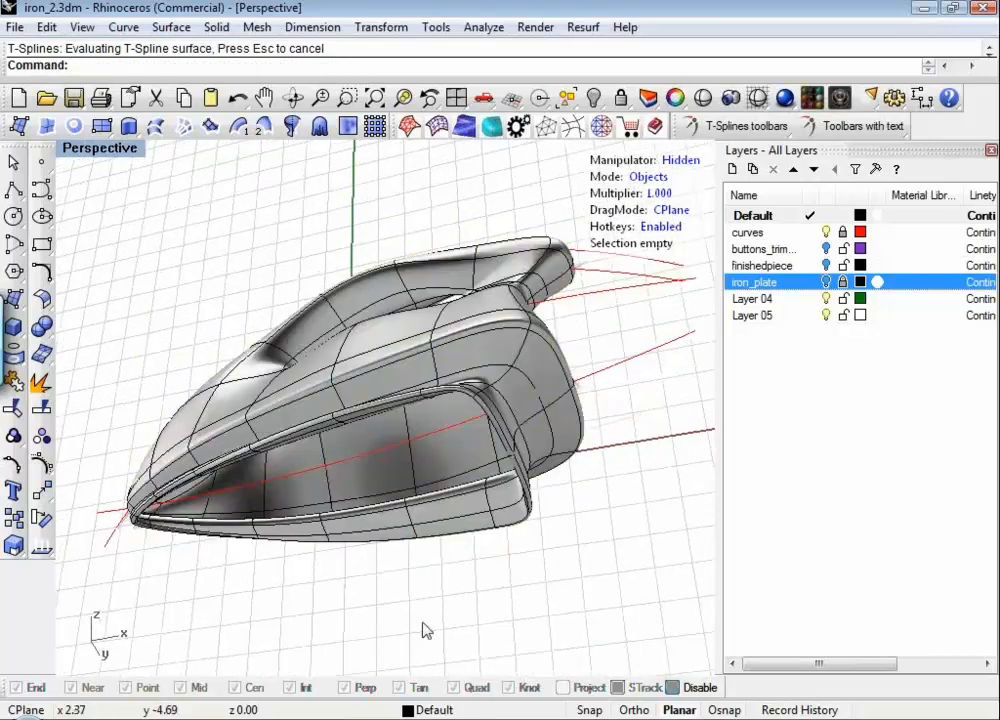
{"action": "scroll", "coordinate": [481, 497], "scroll_direction": "up", "scroll_amount": 7}
{"action": "right_click_drag", "start_coordinate": [556, 558], "coordinate": [361, 520]}
{"action": "scroll", "coordinate": [380, 499], "scroll_direction": "down", "scroll_amount": 7}
{"action": "scroll", "coordinate": [340, 531], "scroll_direction": "up", "scroll_amount": 5}
{"action": "key", "text": "ctrl+z"}
Step: Thicken the iron's T-Splines body by about 0.21 with CreaseEdges set to Yes
{"action": "right_click_drag", "start_coordinate": [386, 562], "coordinate": [388, 495]}
{"action": "left_click", "coordinate": [841, 130]}
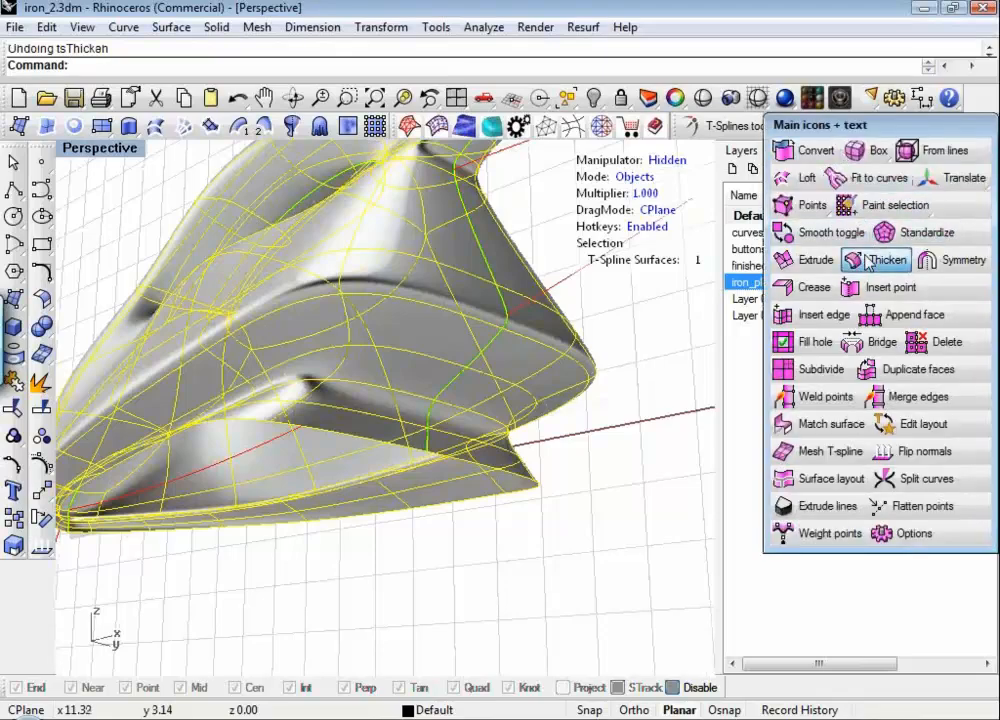
{"action": "left_click", "coordinate": [828, 259]}
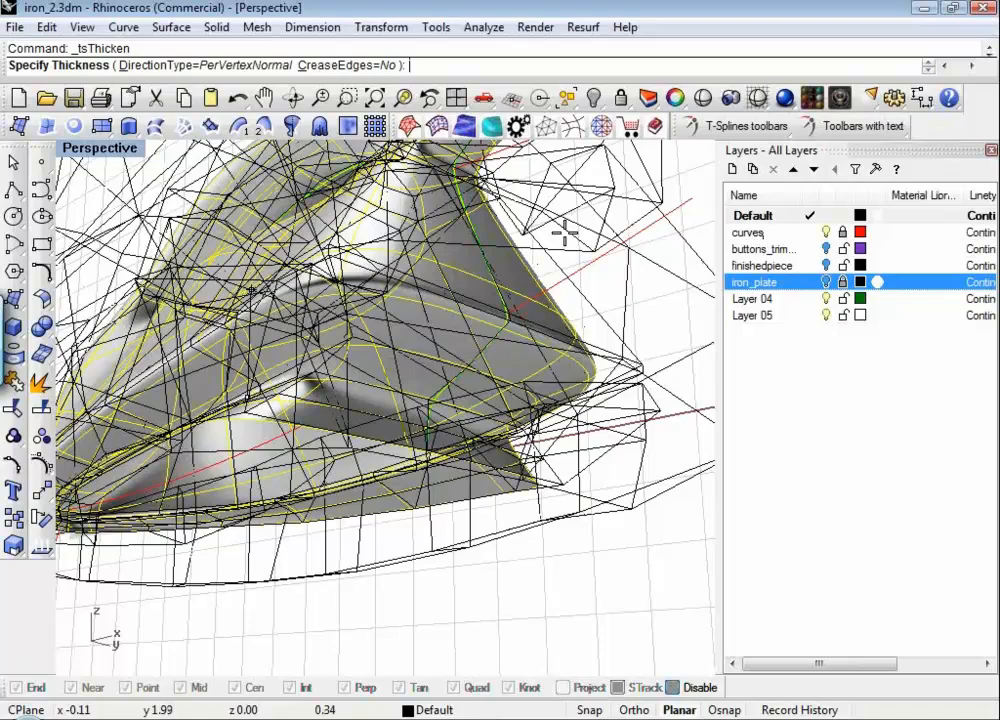
{"action": "left_click", "coordinate": [330, 65]}
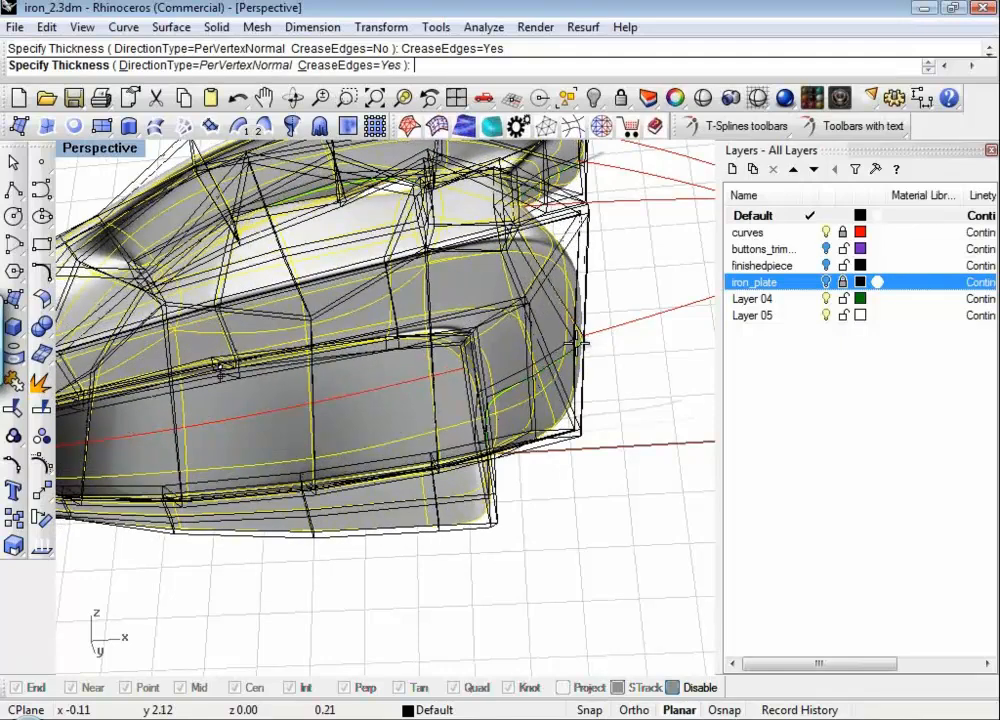
{"action": "left_click", "coordinate": [582, 343]}
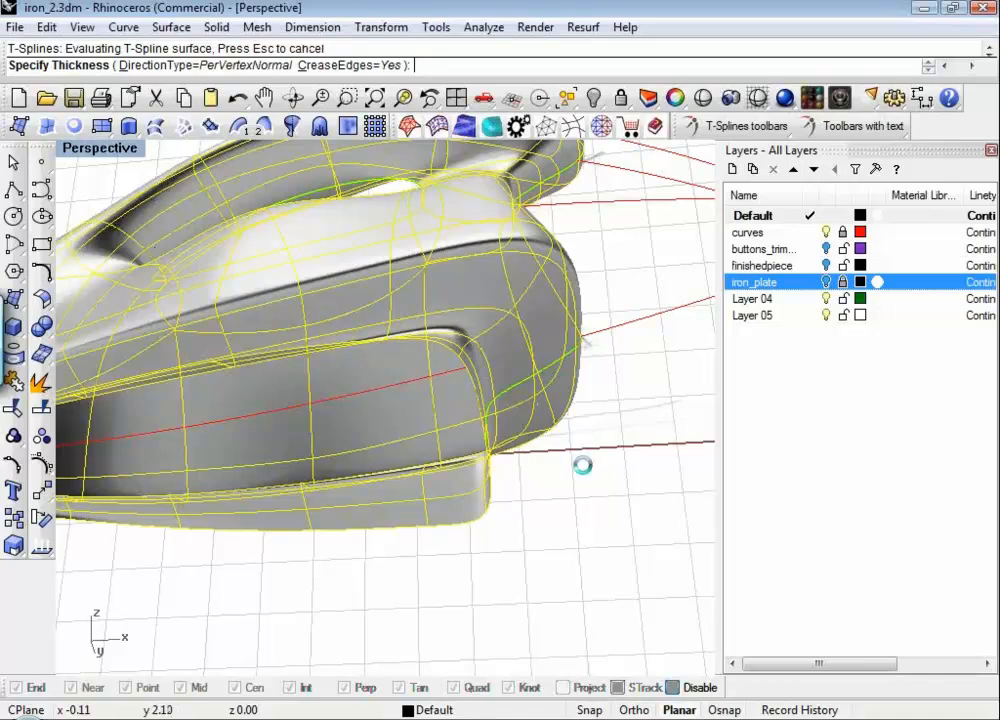
{"action": "key", "text": "Return"}
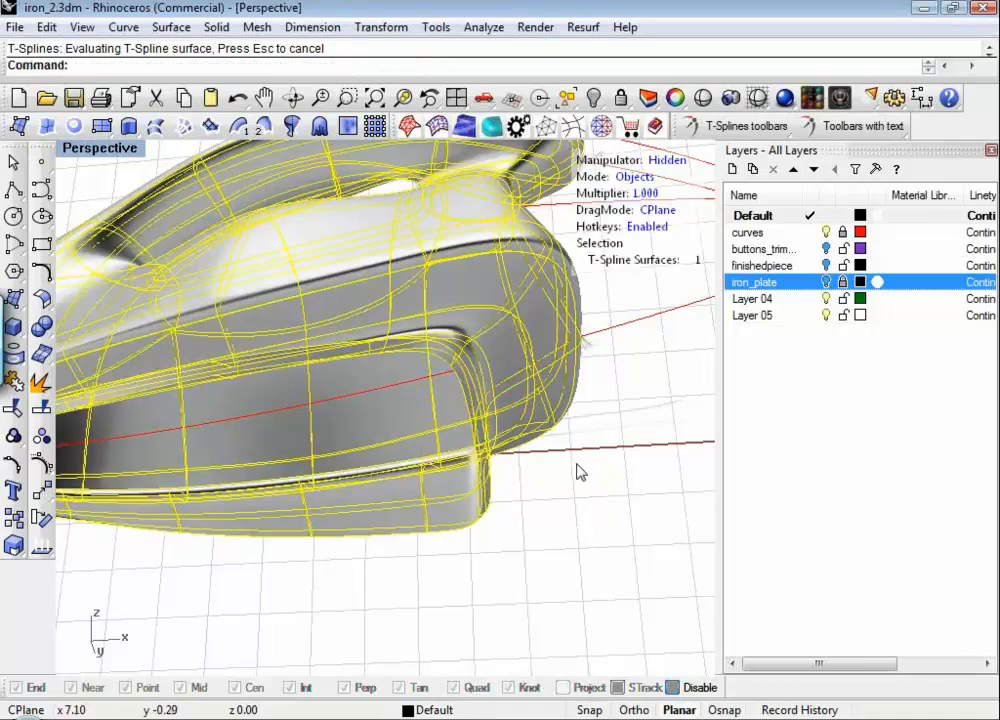
Step: Convert the thickened T-Splines body to a Rhino polysurface and clear the selection
{"action": "right_click_drag", "start_coordinate": [553, 487], "coordinate": [324, 500]}
{"action": "scroll", "coordinate": [324, 500], "scroll_direction": "down", "scroll_amount": 6}
{"action": "left_click", "coordinate": [432, 414]}
{"action": "left_click", "coordinate": [850, 126]}
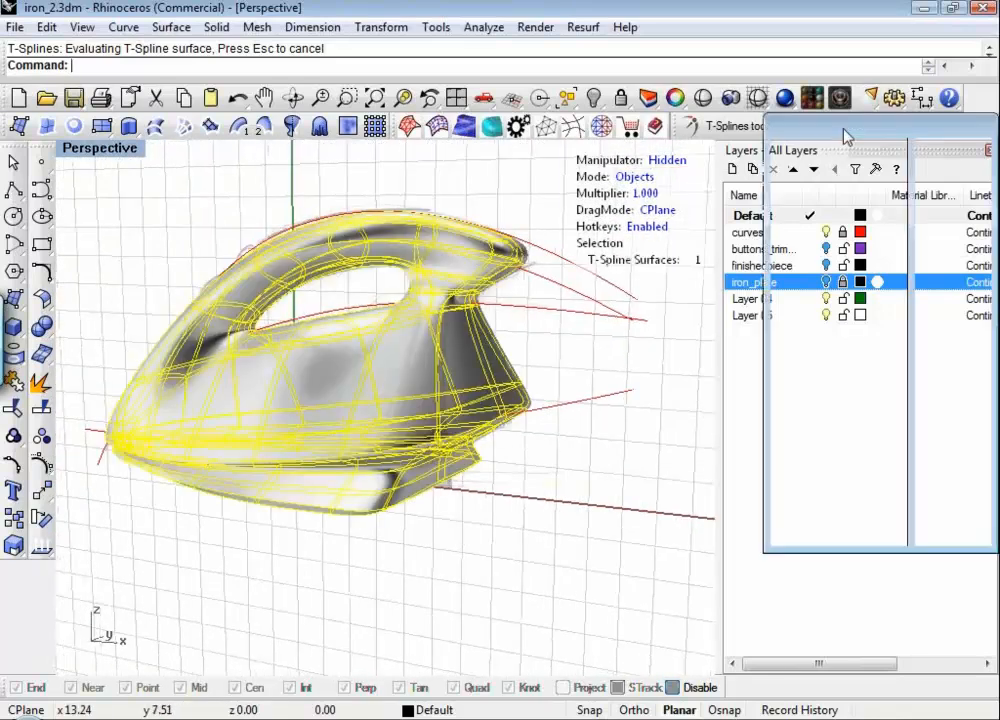
{"action": "left_click", "coordinate": [814, 151]}
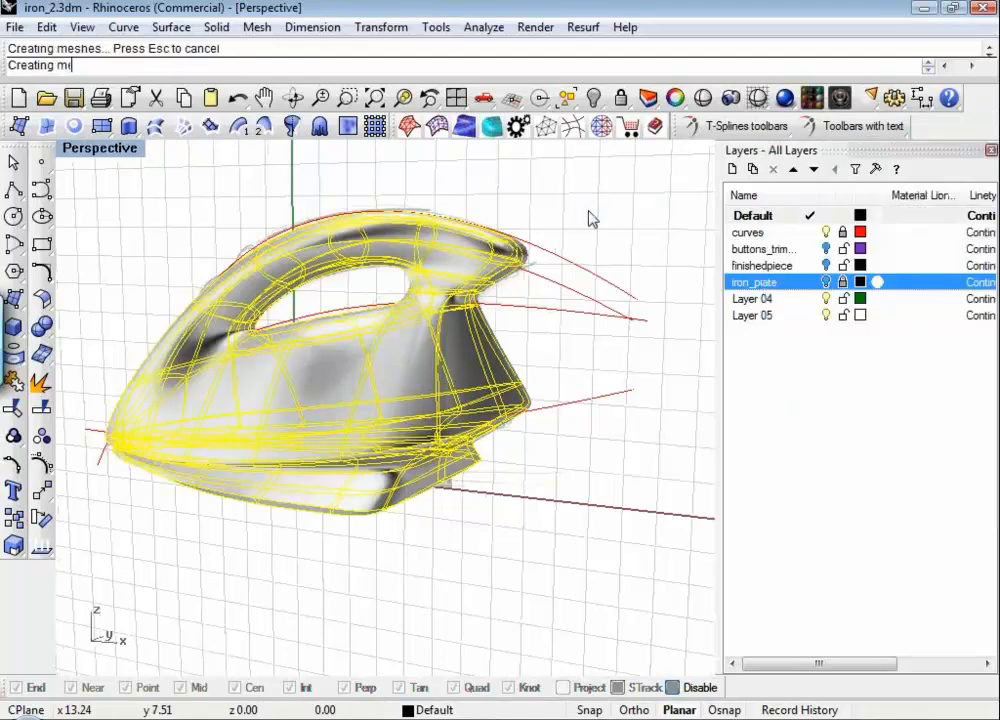
{"action": "left_click", "coordinate": [585, 567]}
{"action": "right_click_drag", "start_coordinate": [444, 533], "coordinate": [442, 573]}
Step: Turn off the surface isocurves of the converted iron polysurface
{"action": "left_click", "coordinate": [451, 469]}
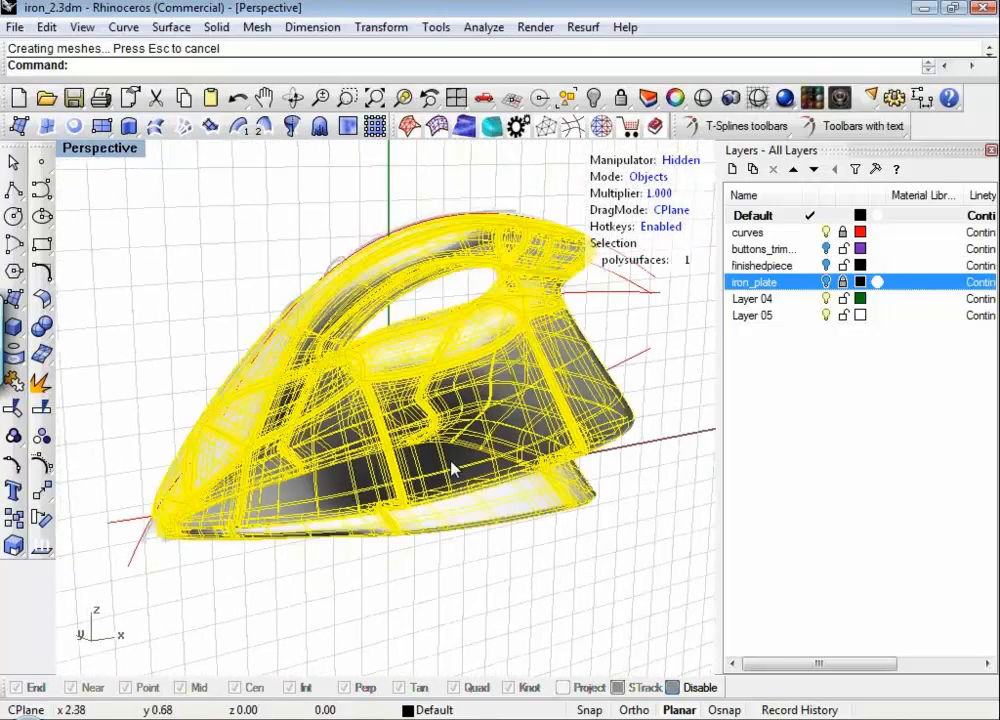
{"action": "key", "text": "F3"}
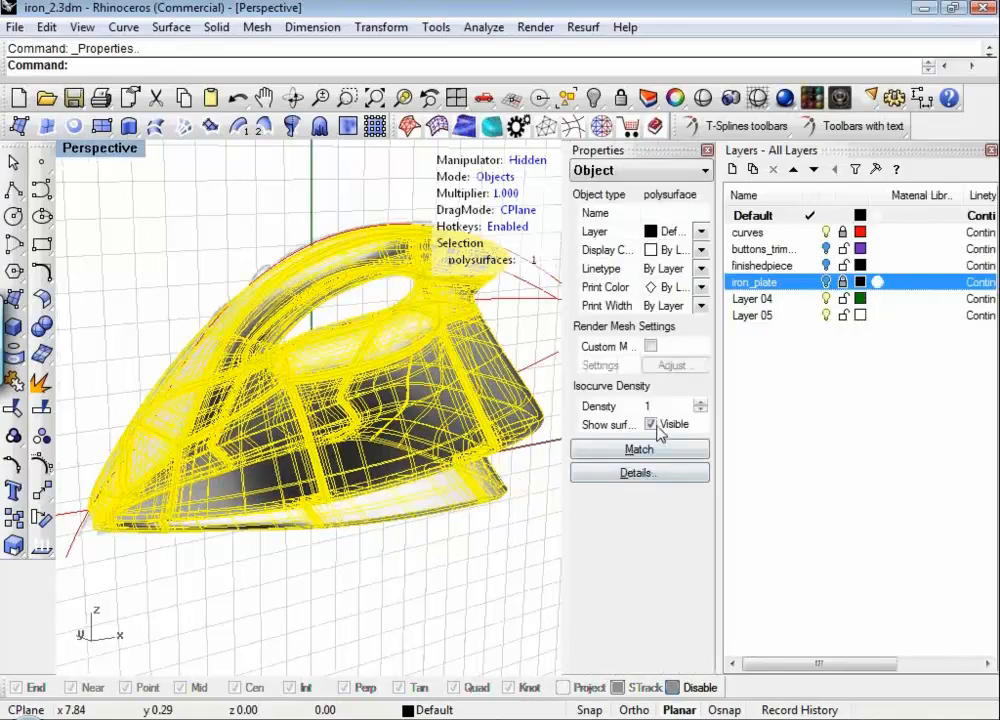
{"action": "left_click", "coordinate": [652, 424]}
{"action": "left_click", "coordinate": [709, 153]}
{"action": "right_click_drag", "start_coordinate": [512, 500], "coordinate": [372, 552]}
{"action": "left_click", "coordinate": [341, 626]}
{"action": "right_click_drag", "start_coordinate": [350, 622], "coordinate": [345, 525]}
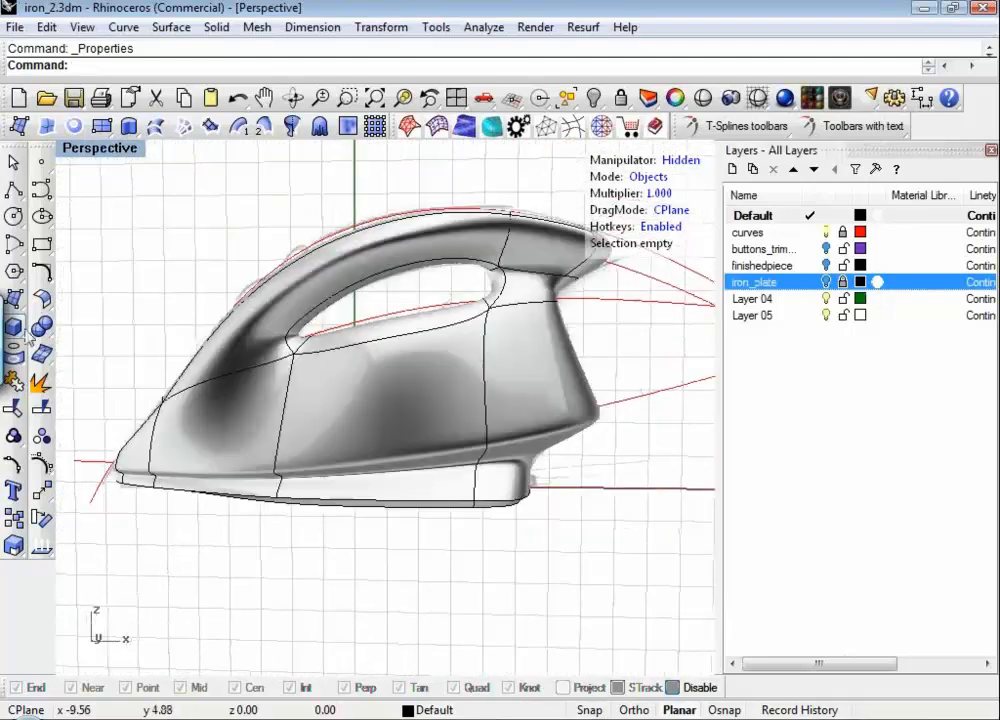
Step: Draw a solid box in the Top view that encloses the rear half of the iron across its full width and height
{"action": "key", "text": "F3"}
{"action": "scroll", "coordinate": [251, 450], "scroll_direction": "down", "scroll_amount": 4}
{"action": "right_click_drag", "start_coordinate": [271, 458], "coordinate": [309, 503], "text": "shift"}
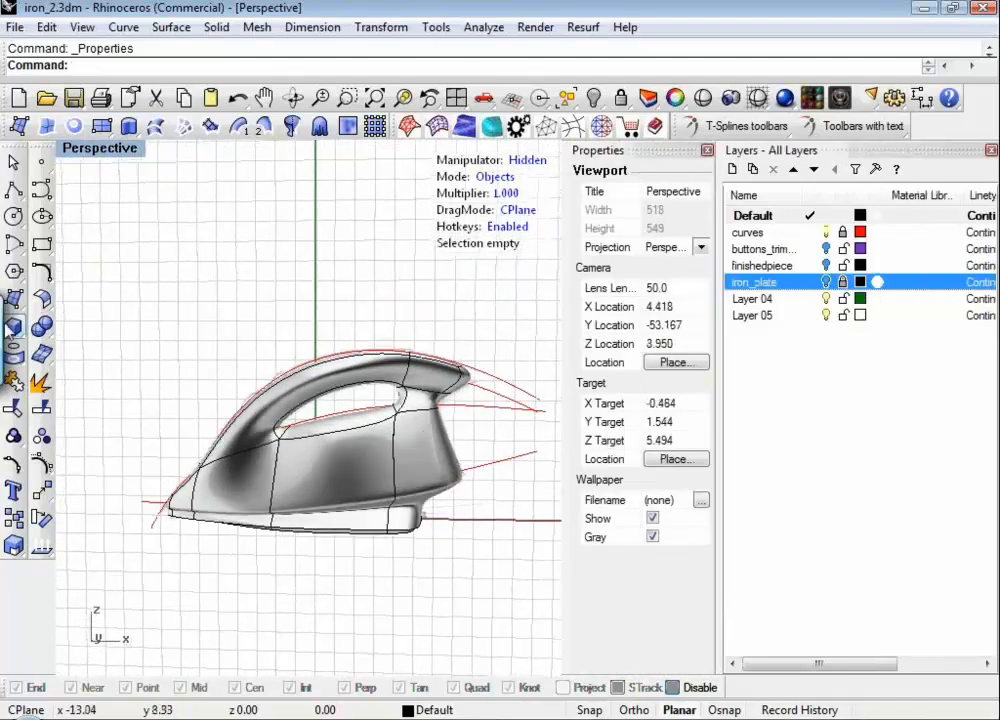
{"action": "left_click", "coordinate": [13, 328]}
{"action": "left_click", "coordinate": [321, 288]}
{"action": "left_click", "coordinate": [510, 597]}
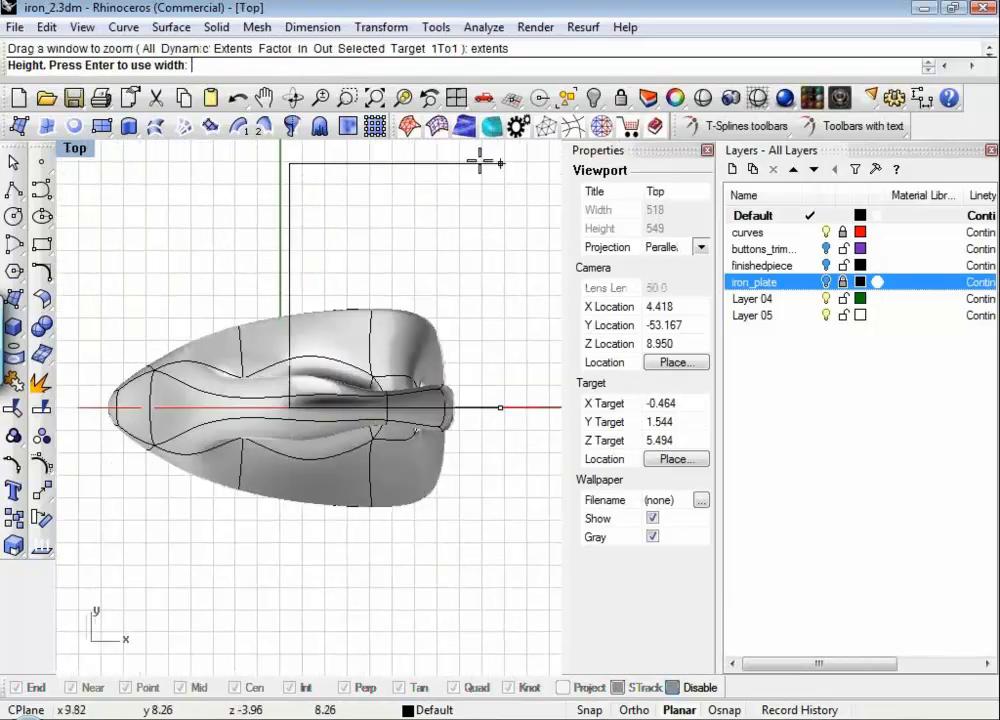
{"action": "left_click", "coordinate": [449, 665]}
{"action": "left_click_drag", "start_coordinate": [431, 627], "coordinate": [431, 480]}
{"action": "left_click", "coordinate": [248, 558]}
{"action": "right_click", "coordinate": [241, 555]}
{"action": "right_click_drag", "start_coordinate": [242, 552], "coordinate": [300, 518]}
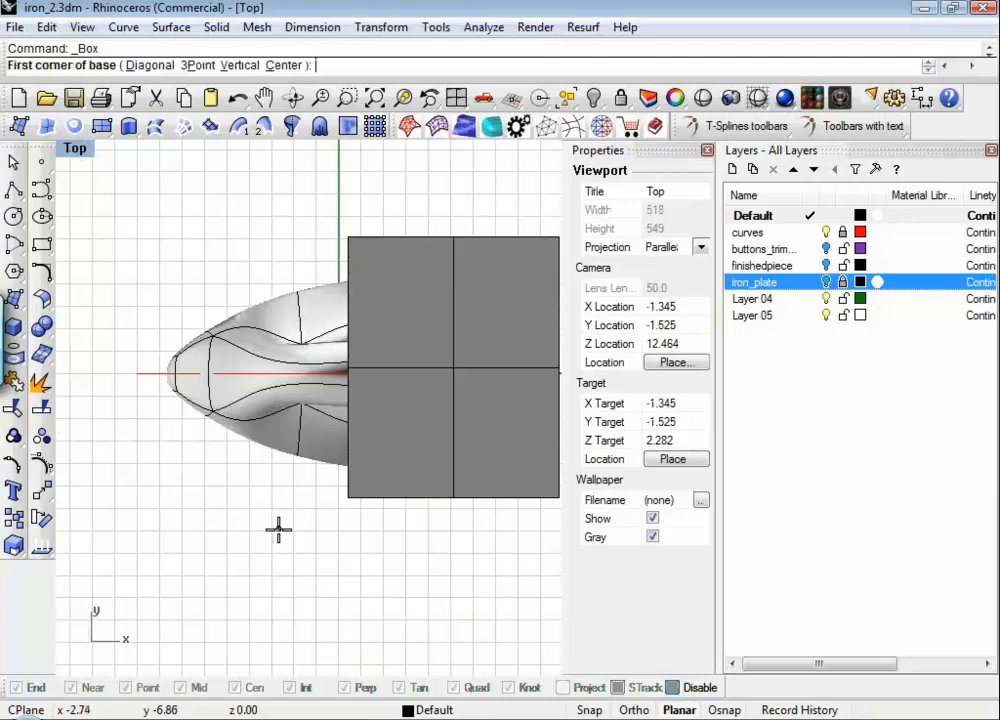
{"action": "key", "text": "Escape"}
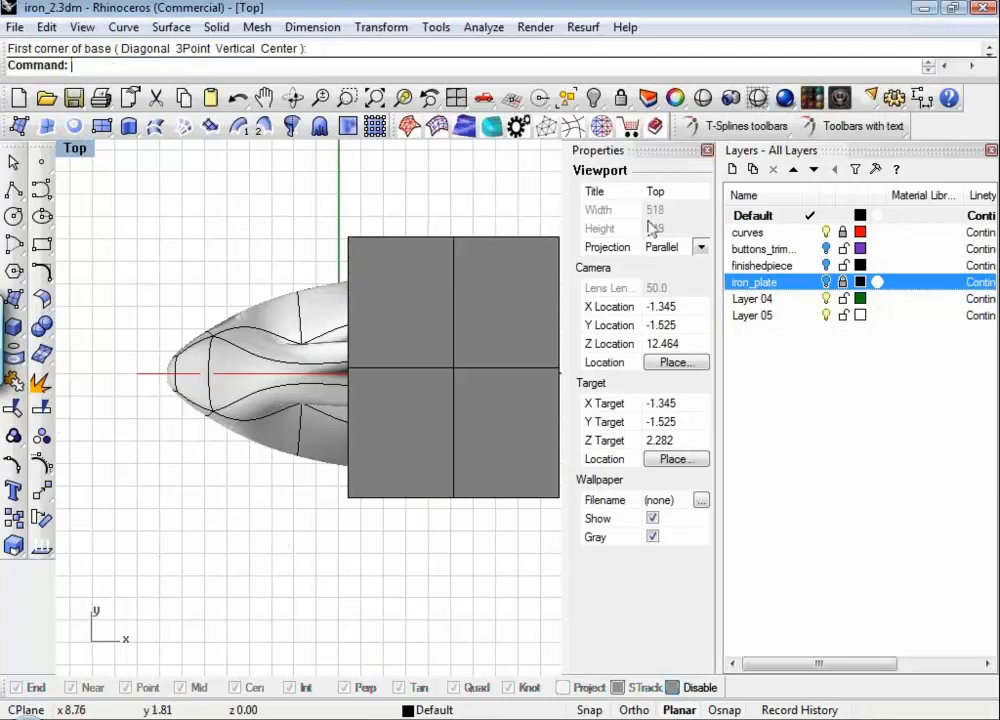
{"action": "left_click", "coordinate": [707, 152]}
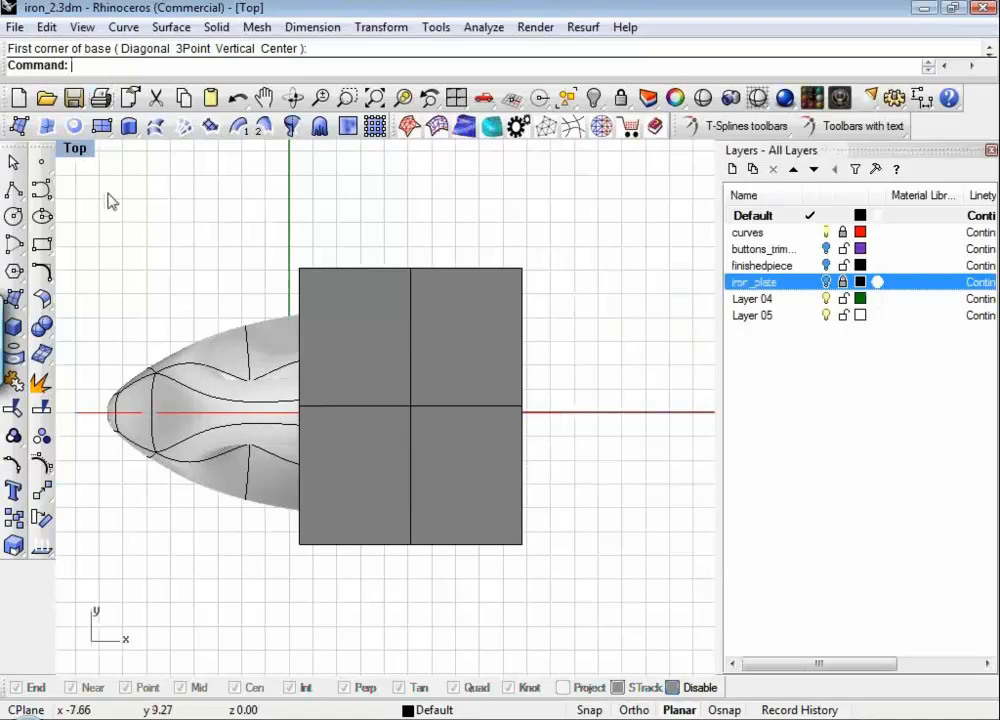
Step: In the Perspective view, subtract the box from the iron body with BooleanDifference, keeping the front part
{"action": "type", "text": "P"}
{"action": "key", "text": "Return"}
{"action": "right_click_drag", "start_coordinate": [212, 390], "coordinate": [315, 334]}
{"action": "left_click", "coordinate": [40, 335]}
{"action": "left_click", "coordinate": [80, 288]}
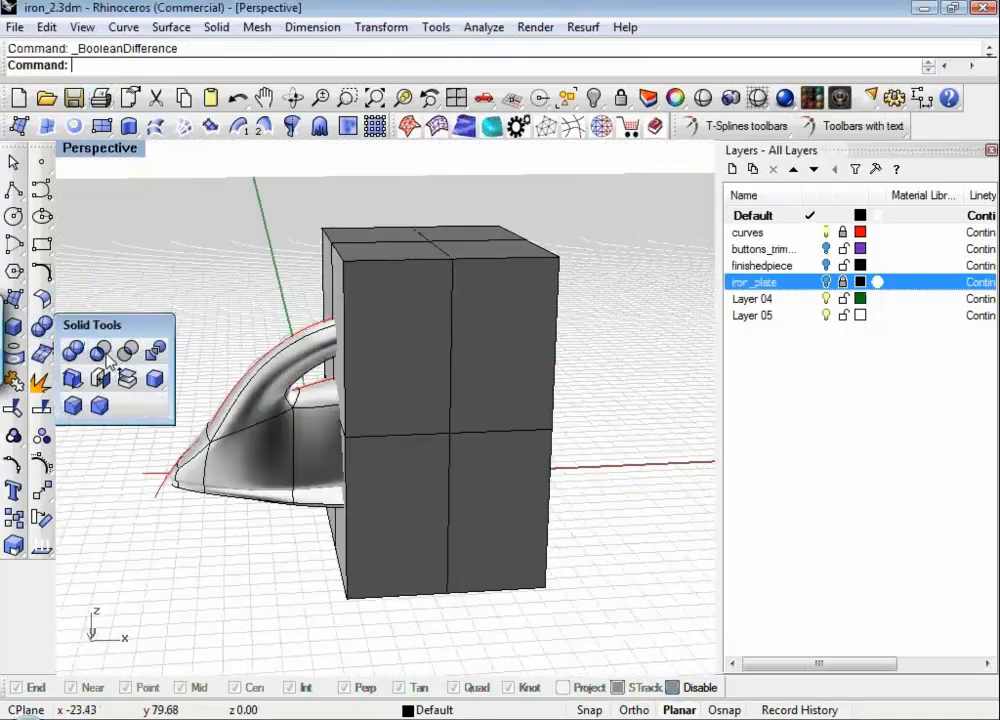
{"action": "left_click", "coordinate": [232, 420]}
{"action": "key", "text": "Return"}
{"action": "left_click", "coordinate": [380, 281]}
{"action": "key", "text": "Return"}
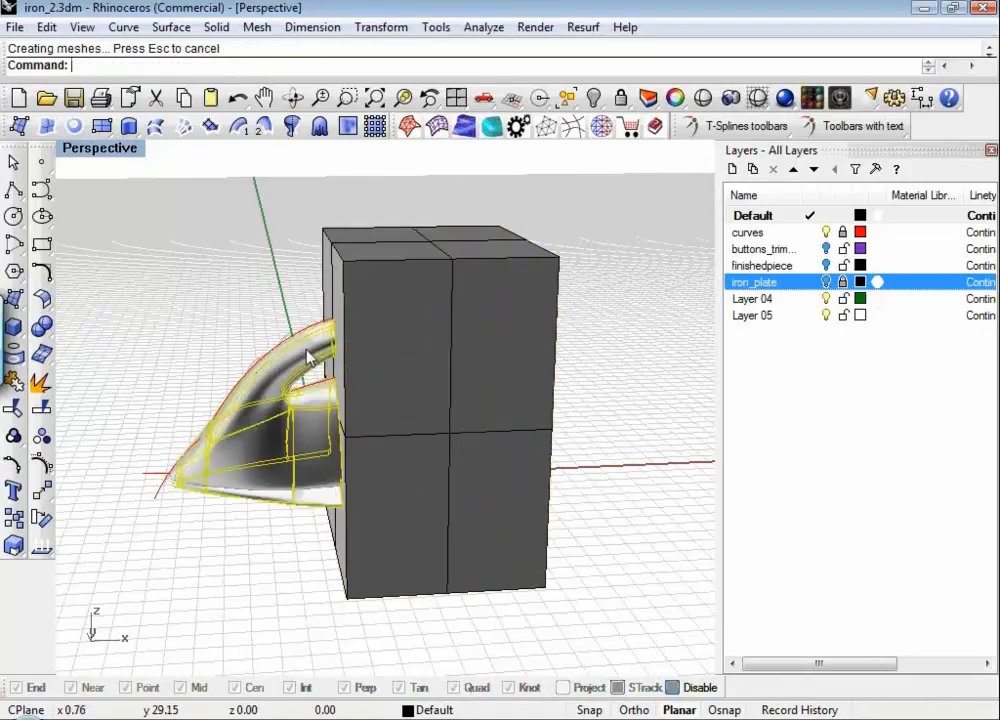
Step: Hide the cutting box, inspect the wall thickness at the cut, and turn on the iron_plate layer
{"action": "type", "text": "hide"}
{"action": "key", "text": "Return"}
{"action": "right_click_drag", "start_coordinate": [391, 462], "coordinate": [414, 528]}
{"action": "scroll", "coordinate": [303, 455], "scroll_direction": "up", "scroll_amount": 3}
{"action": "scroll", "coordinate": [377, 494], "scroll_direction": "down", "scroll_amount": 6}
{"action": "scroll", "coordinate": [350, 461], "scroll_direction": "up", "scroll_amount": 5}
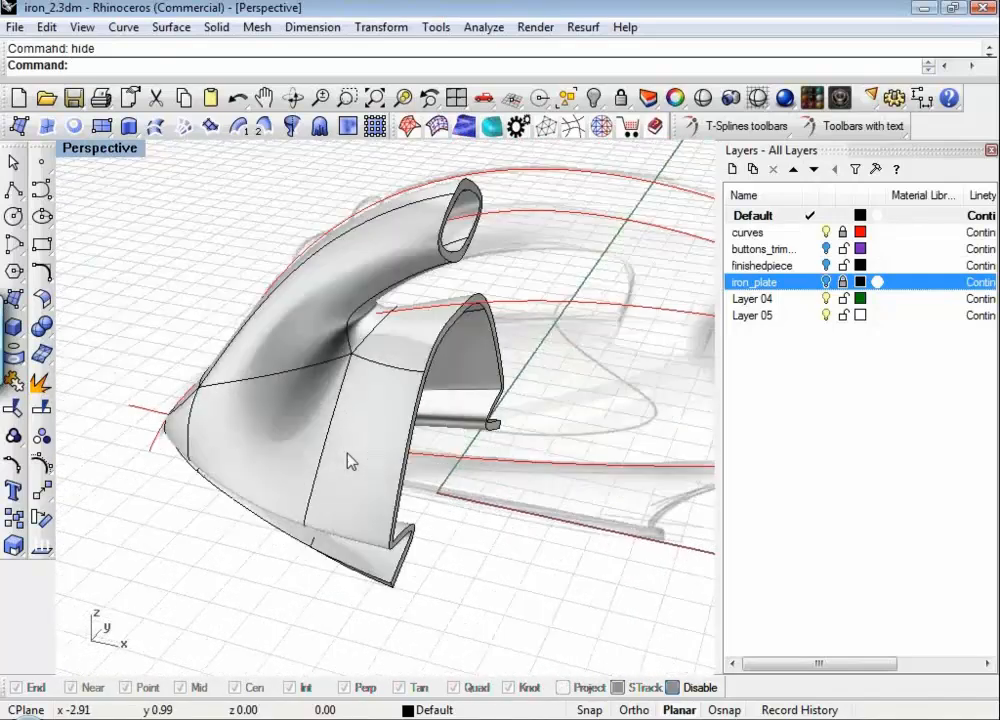
{"action": "right_click_drag", "start_coordinate": [350, 461], "coordinate": [473, 494]}
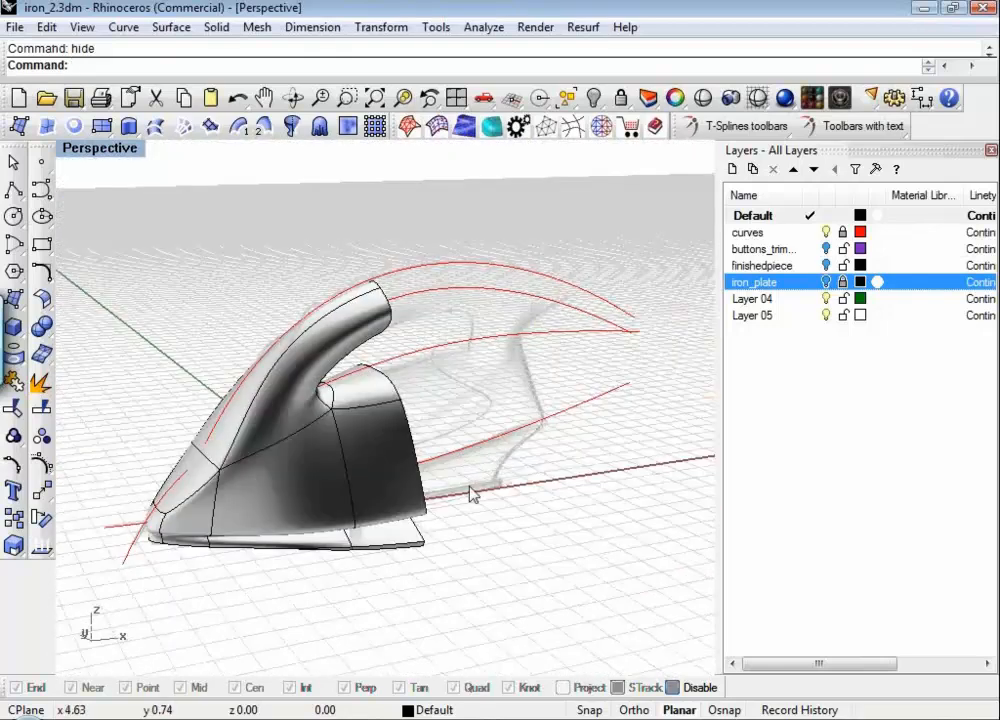
{"action": "left_click", "coordinate": [825, 282]}
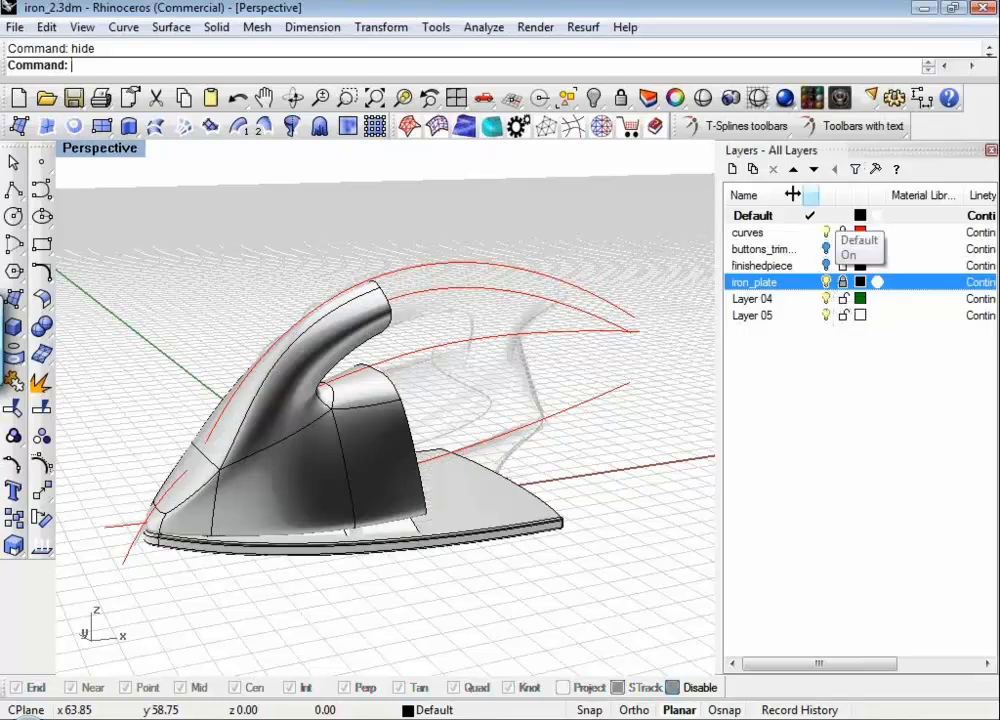